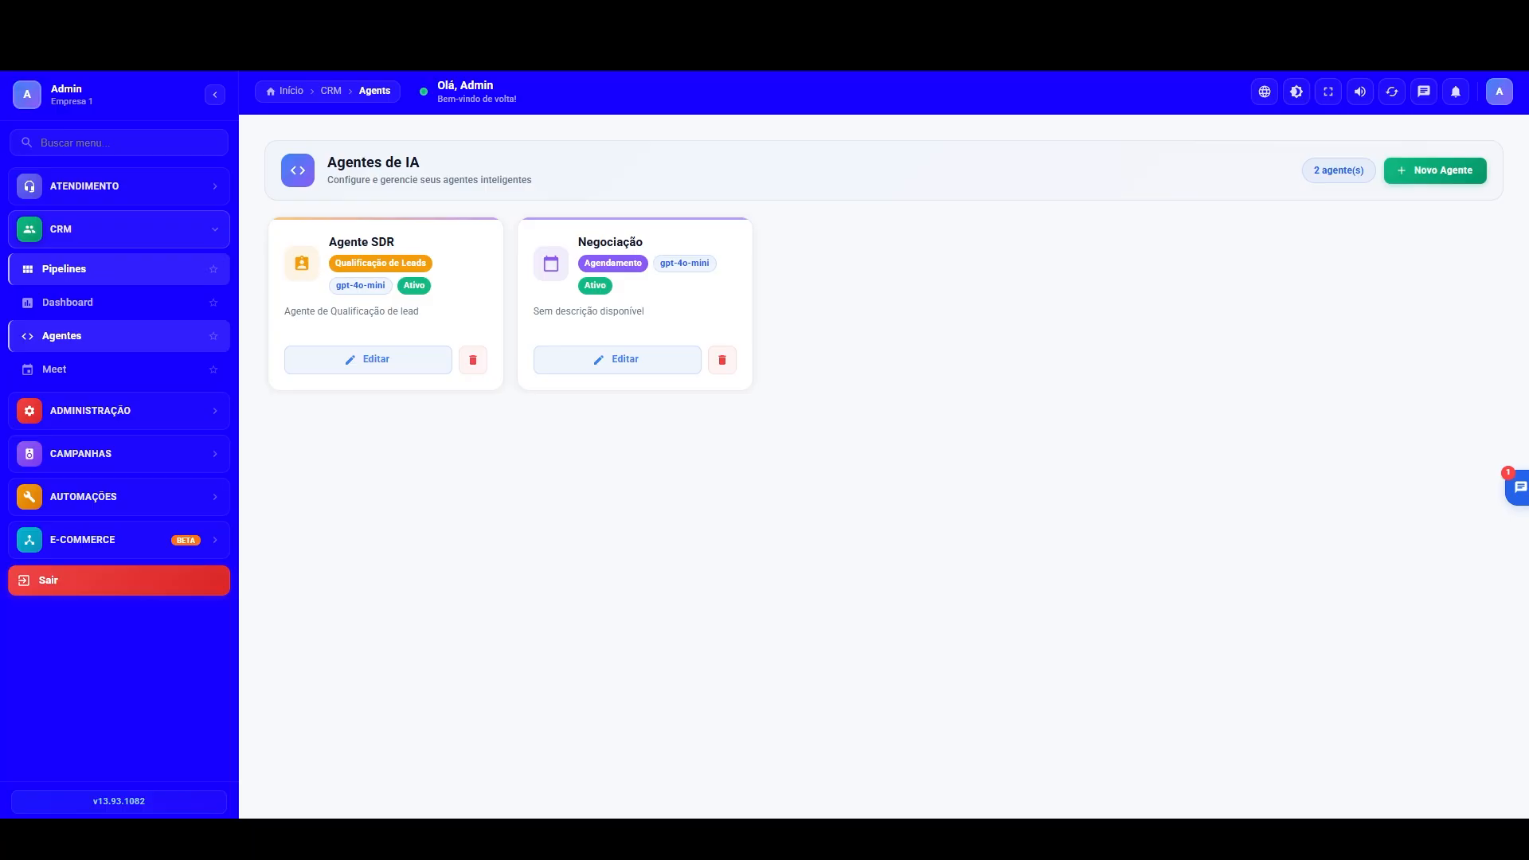
# Step: Look over the Vendas pipeline board and the capabilities and actions settings of Agente SDR, leaving the agent unchanged
pyautogui.click(78, 277)
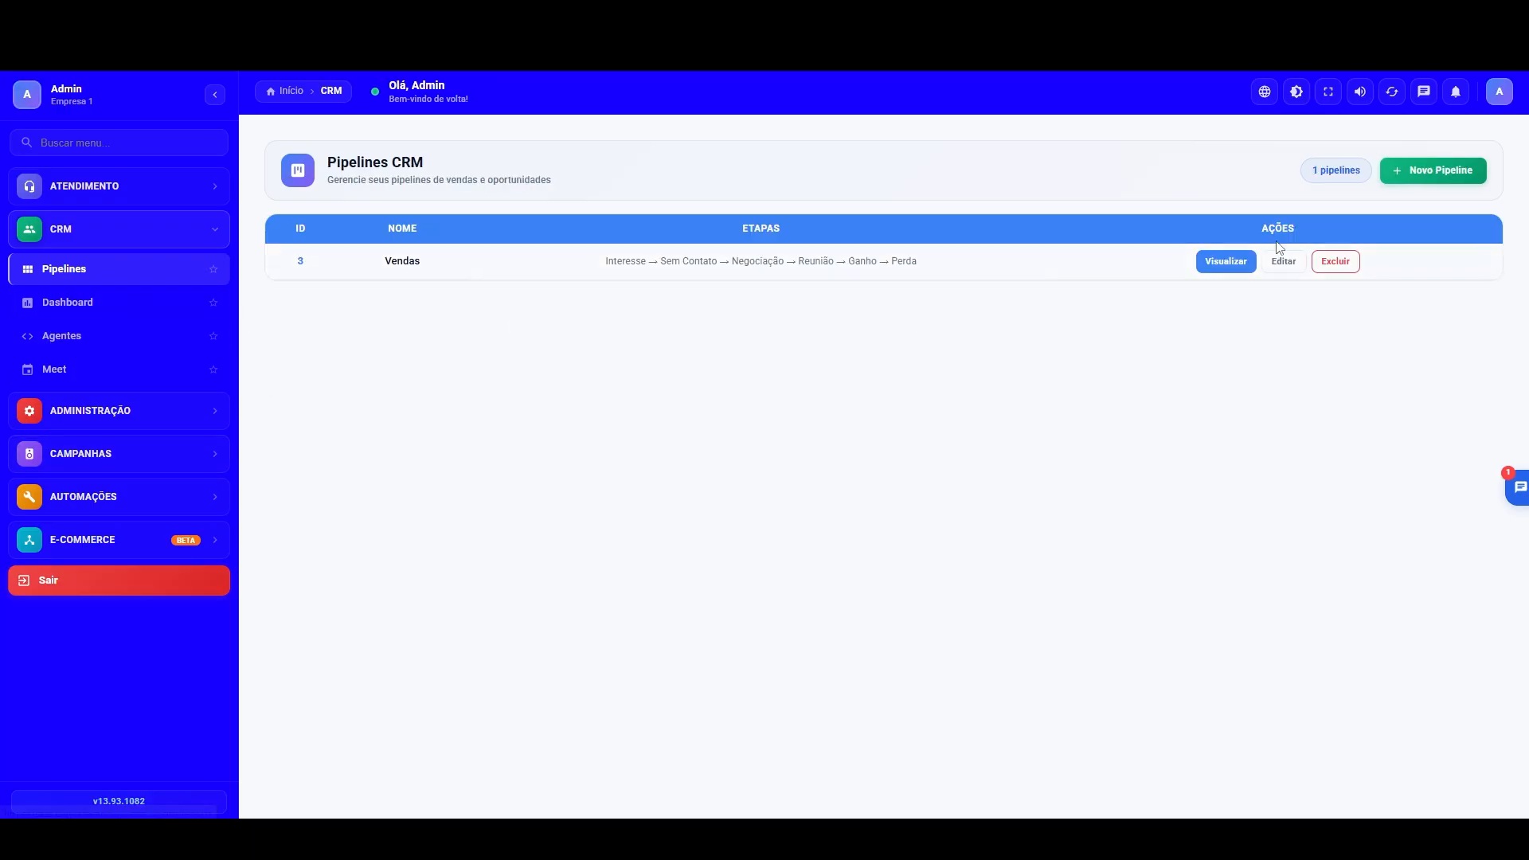
pyautogui.click(1220, 273)
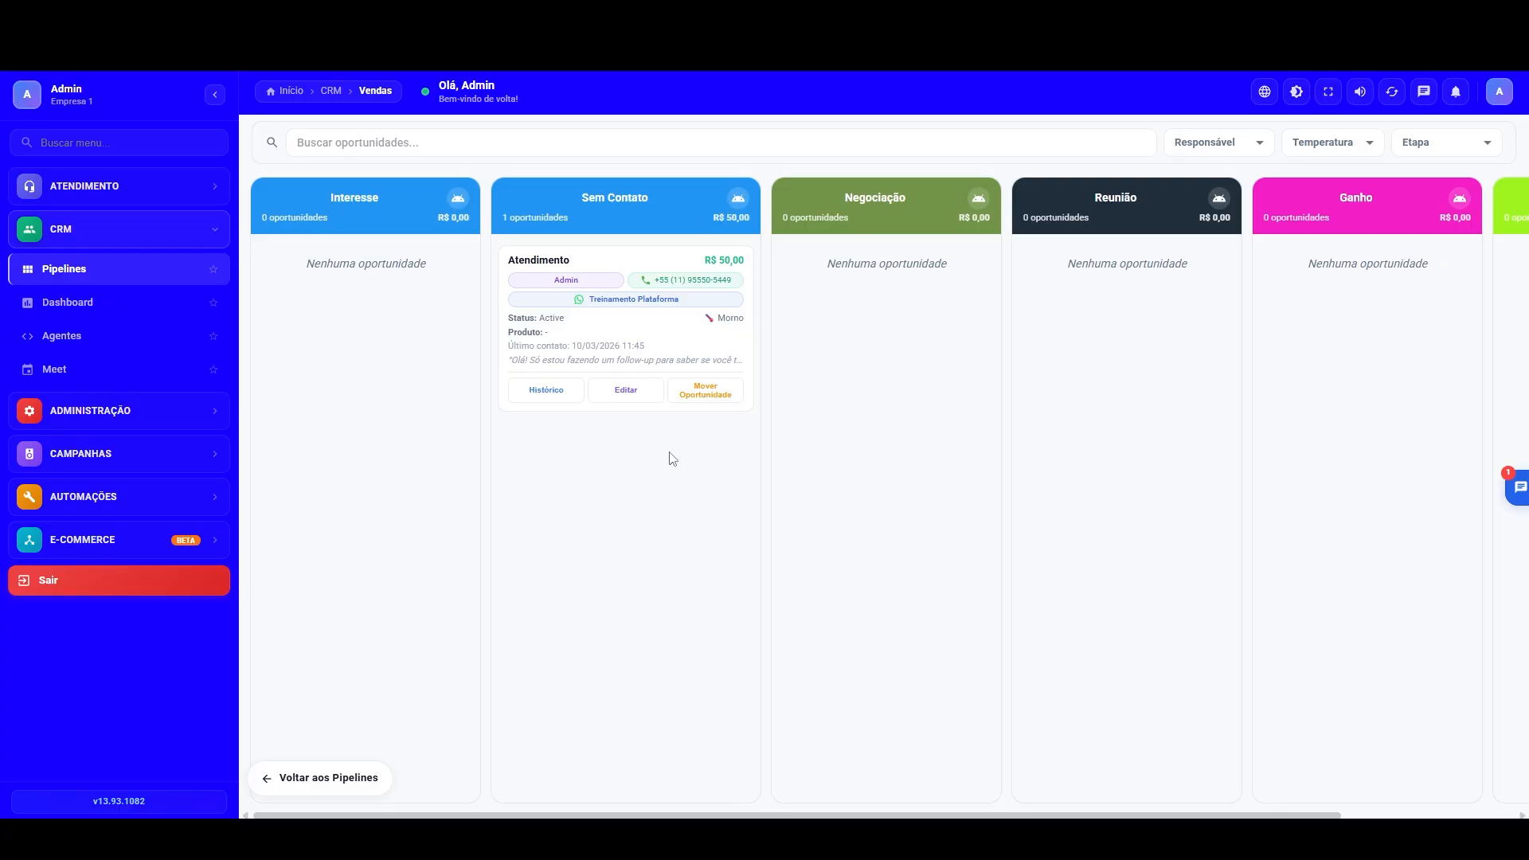
pyautogui.click(74, 337)
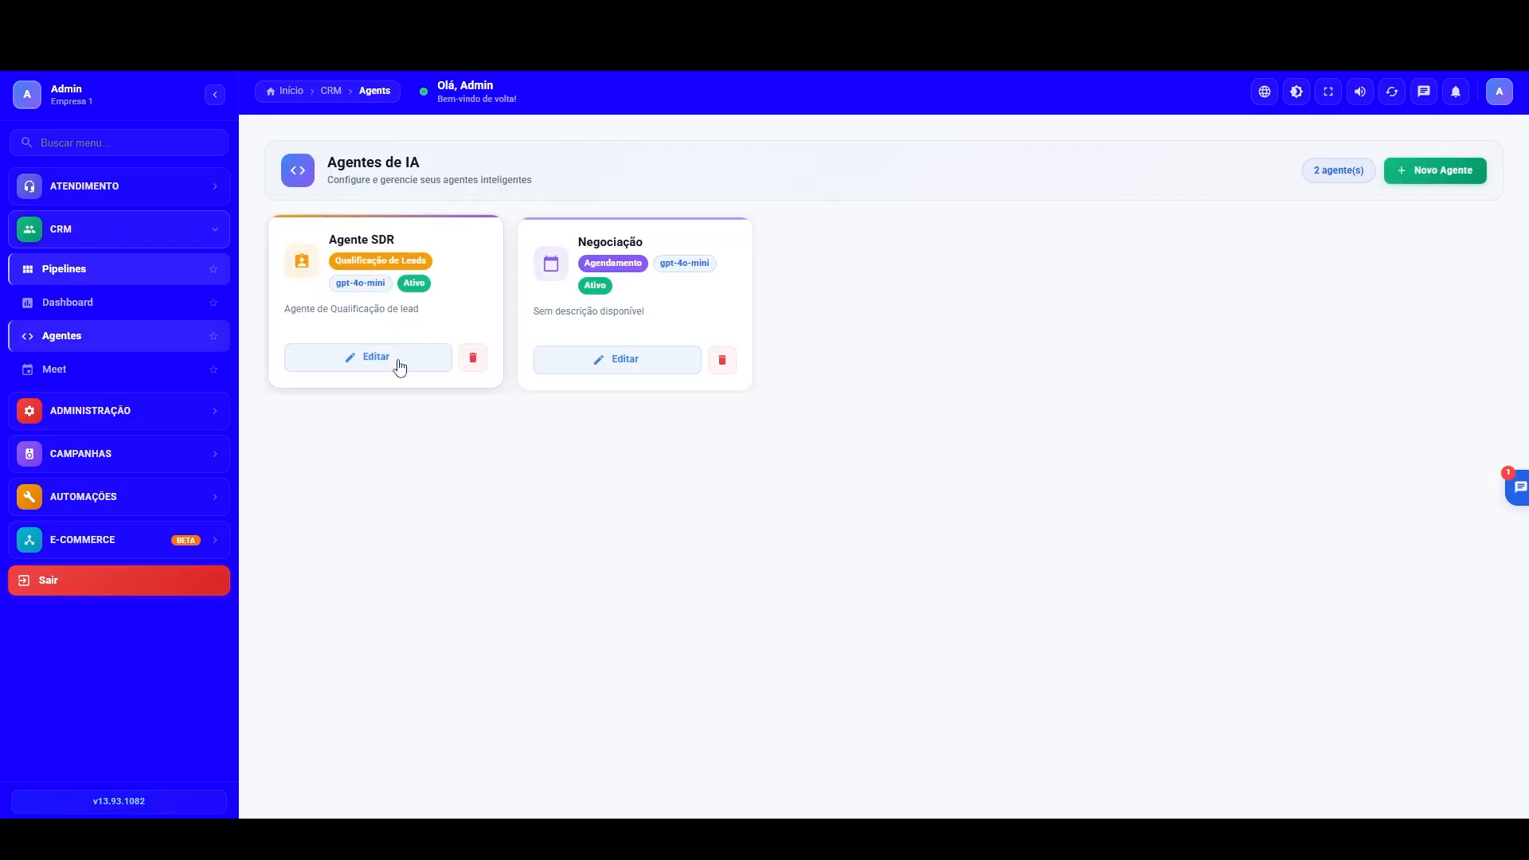
pyautogui.click(400, 365)
pyautogui.click(729, 257)
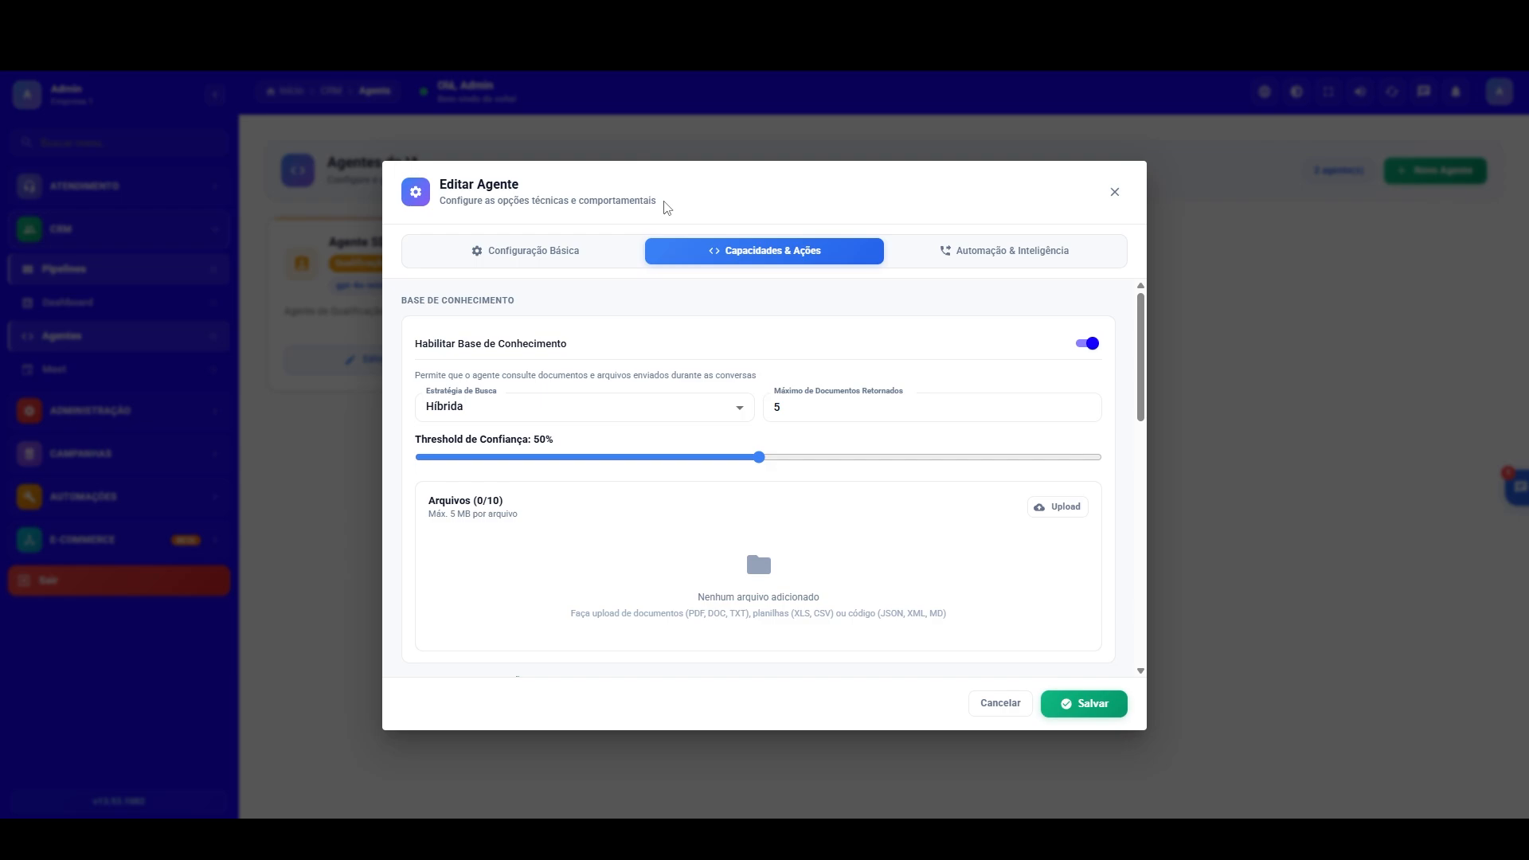
pyautogui.click(1221, 376)
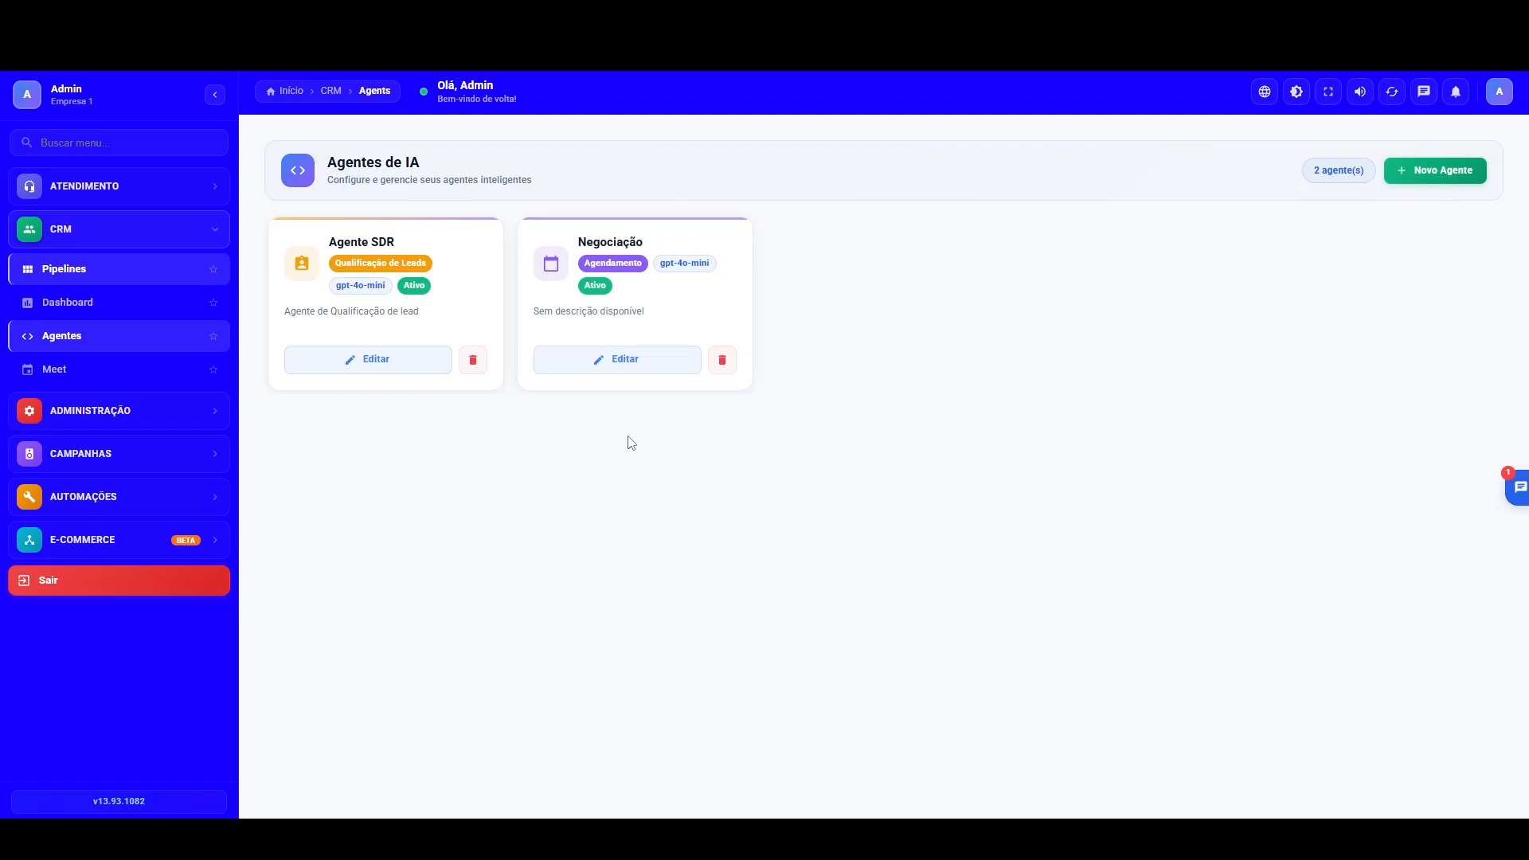
# Step: Delete the Atendimento opportunity from the ticket opportunity history in the CRM dashboard
pyautogui.click(156, 305)
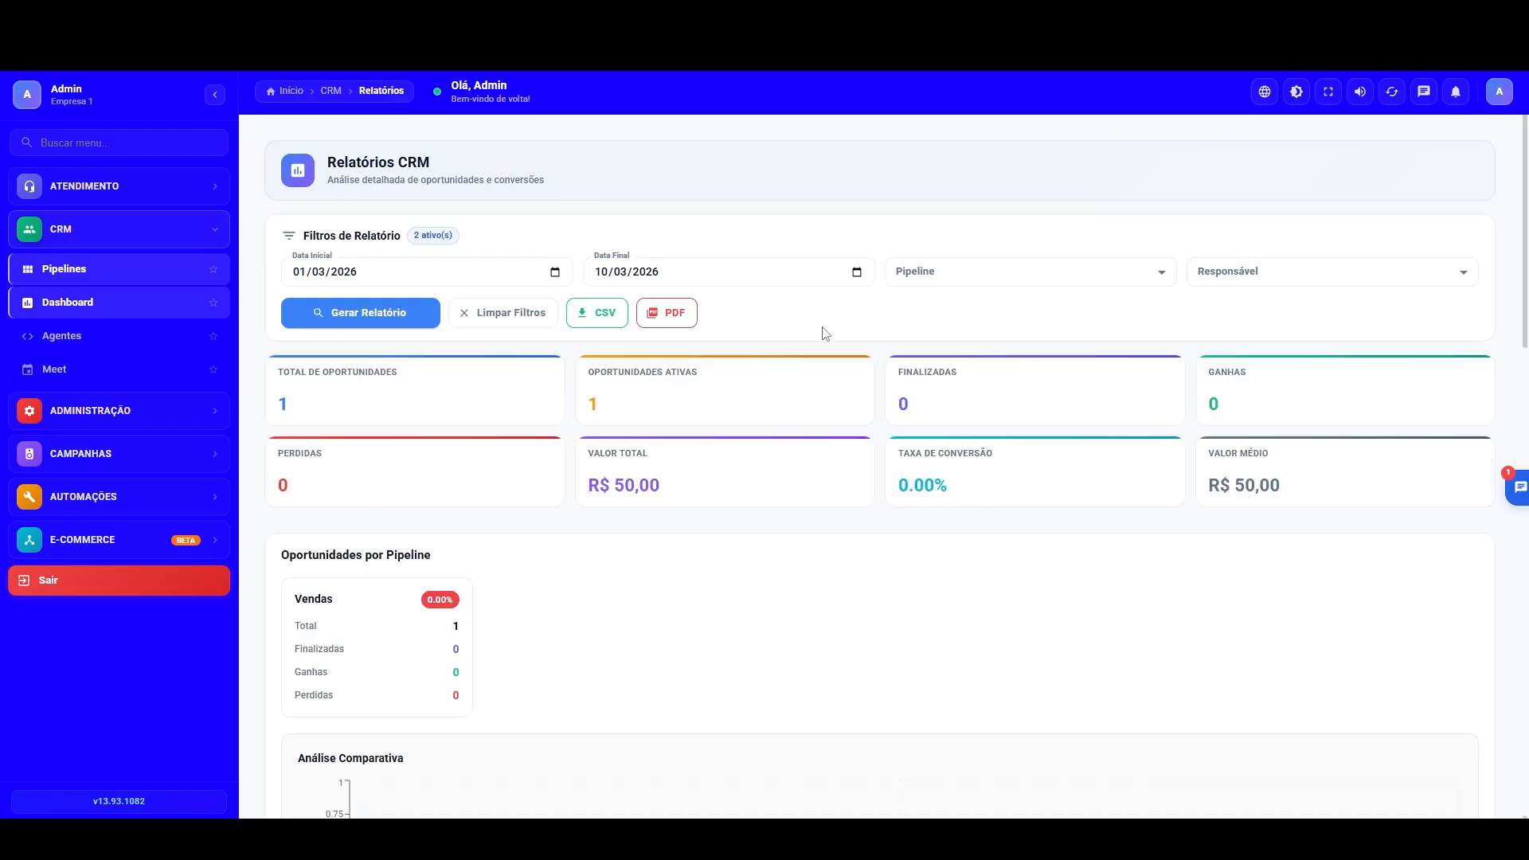
pyautogui.scroll(-17, 826, 655)
pyautogui.click(829, 714)
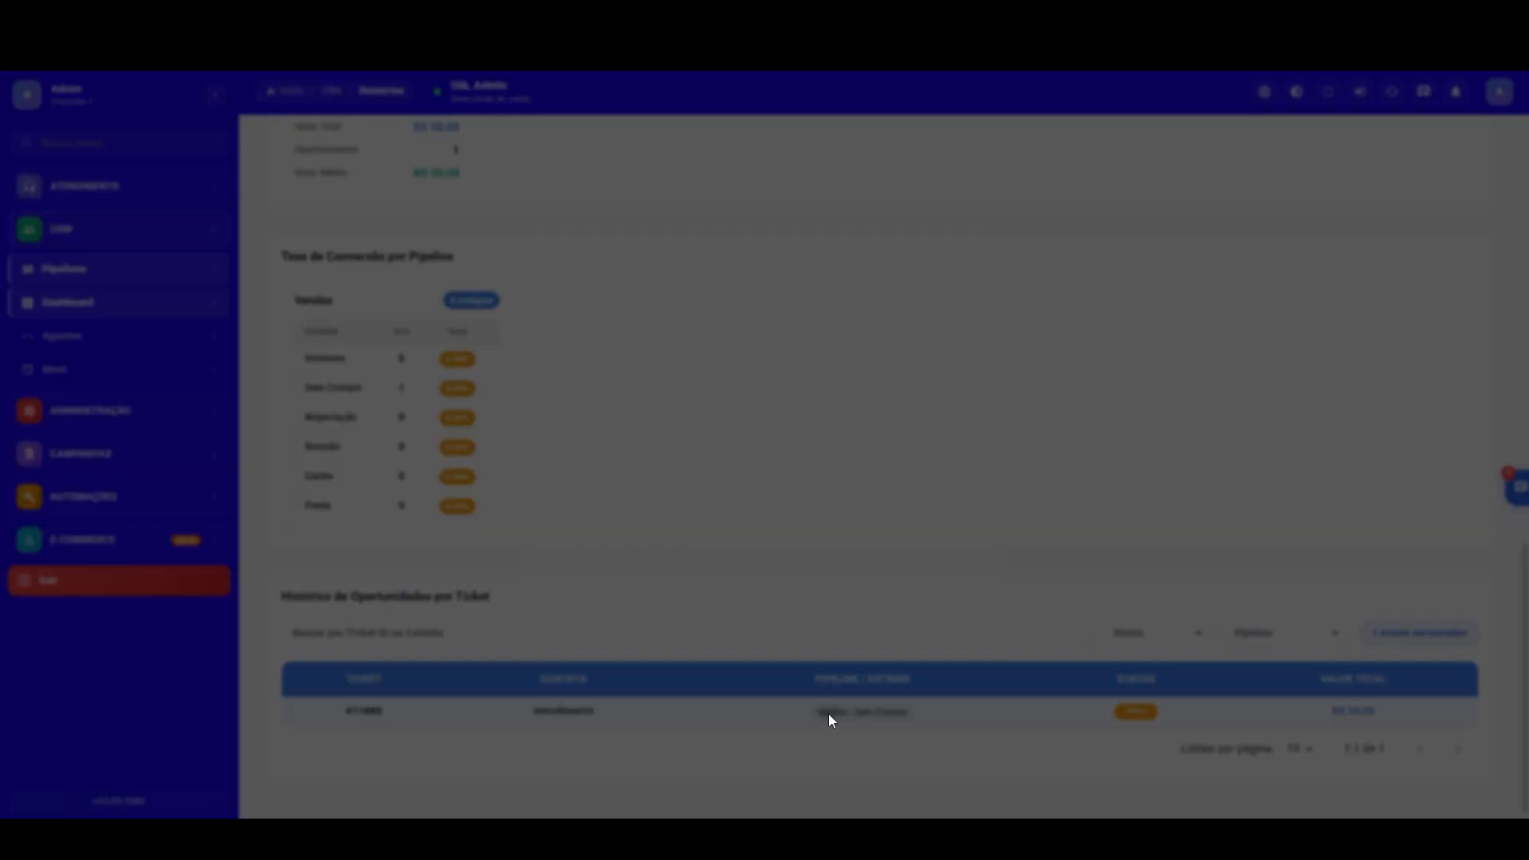
pyautogui.click(666, 637)
pyautogui.click(839, 516)
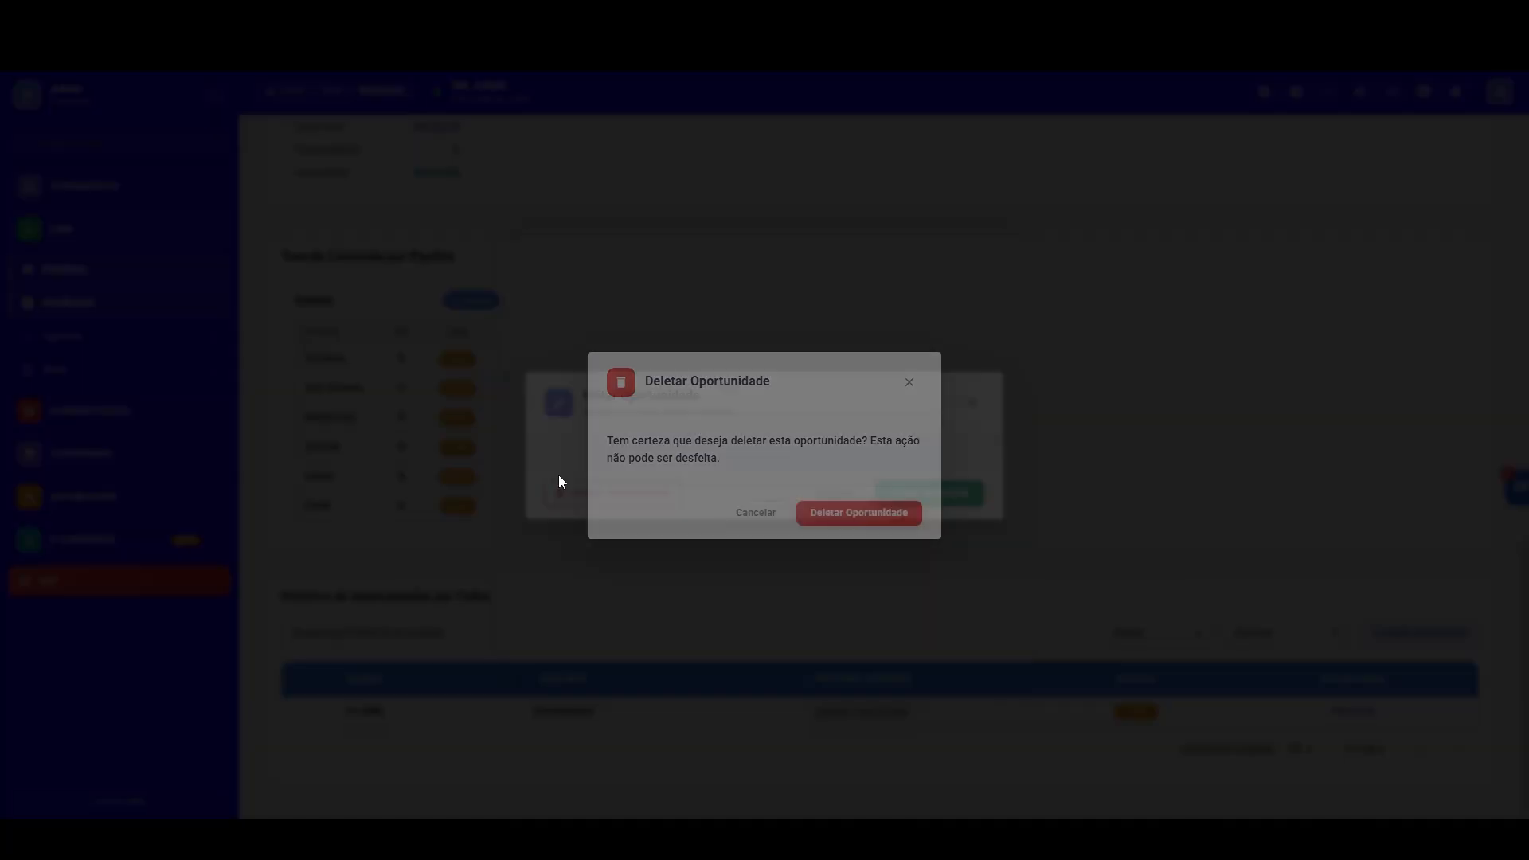
# Step: Close the Atendimento conversation in the list of tickets being served
pyautogui.click(89, 192)
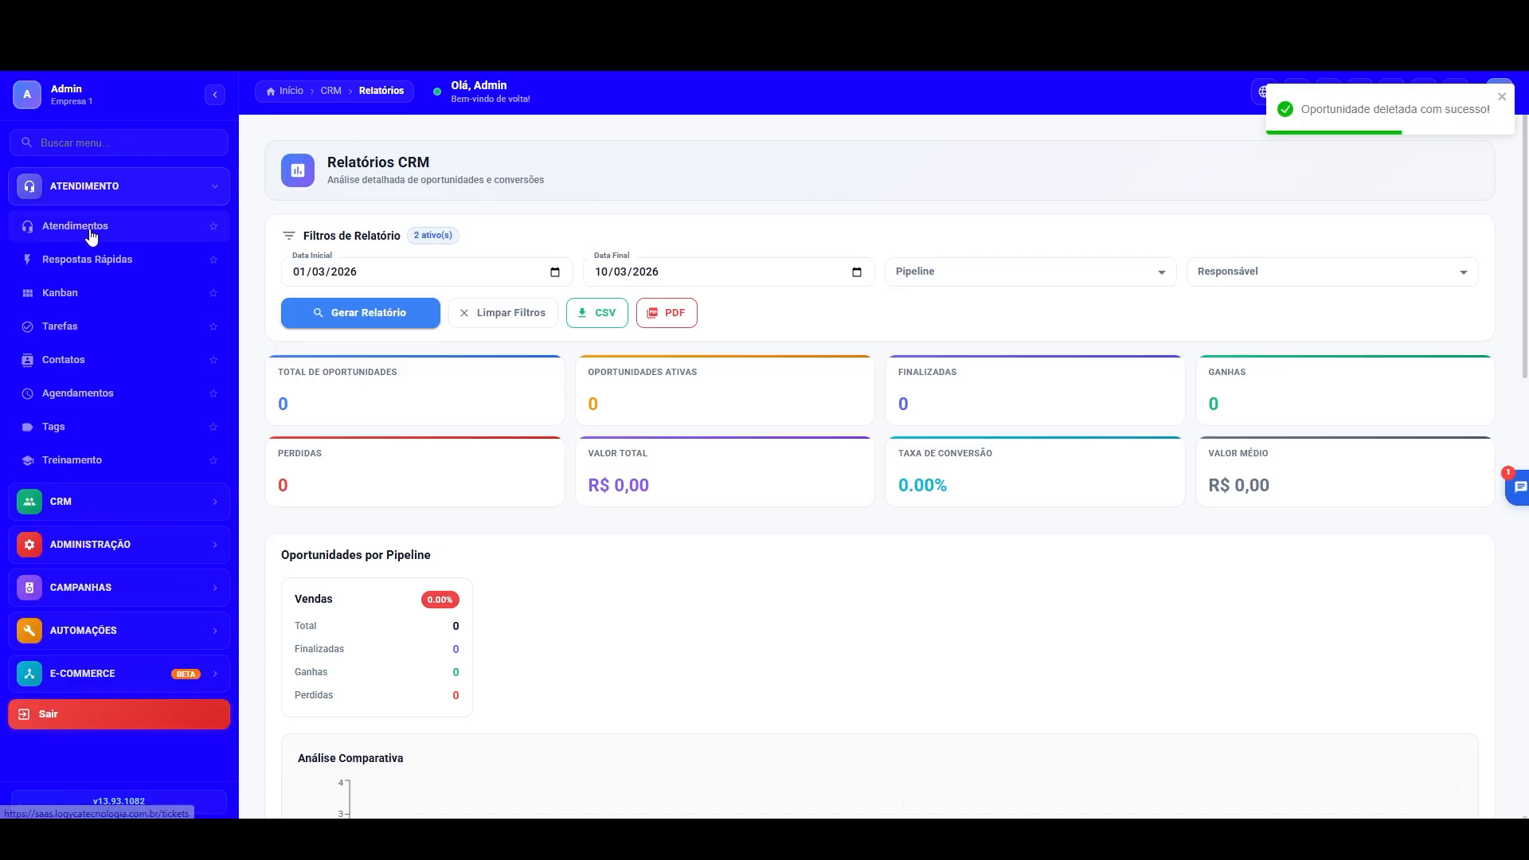
pyautogui.click(80, 226)
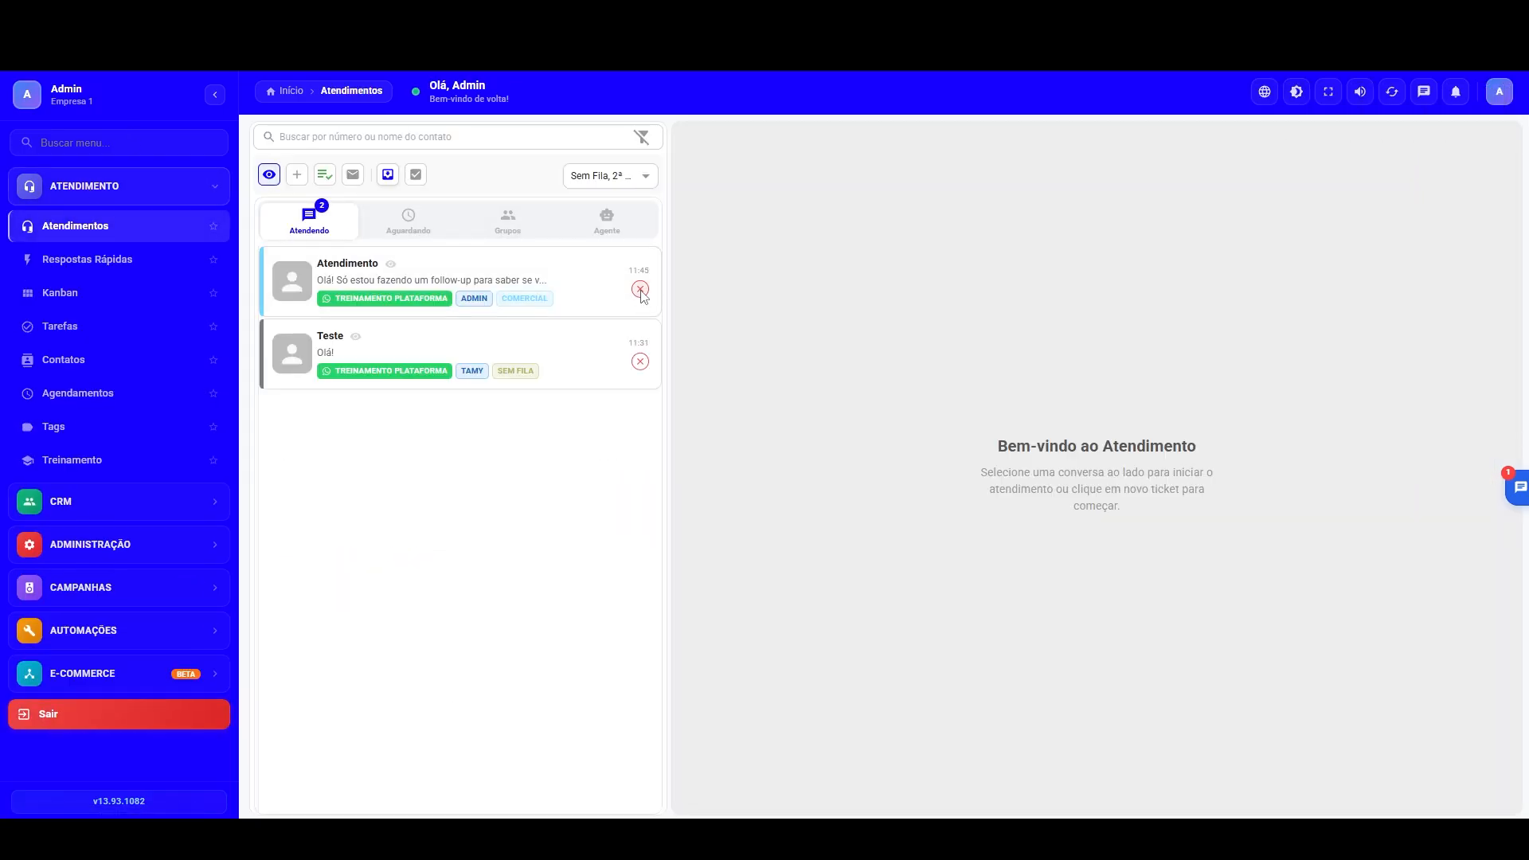
pyautogui.click(641, 290)
# Step: Start a new CRM pipeline named "Seleção" with "Inicial" as its first stage
pyautogui.click(61, 502)
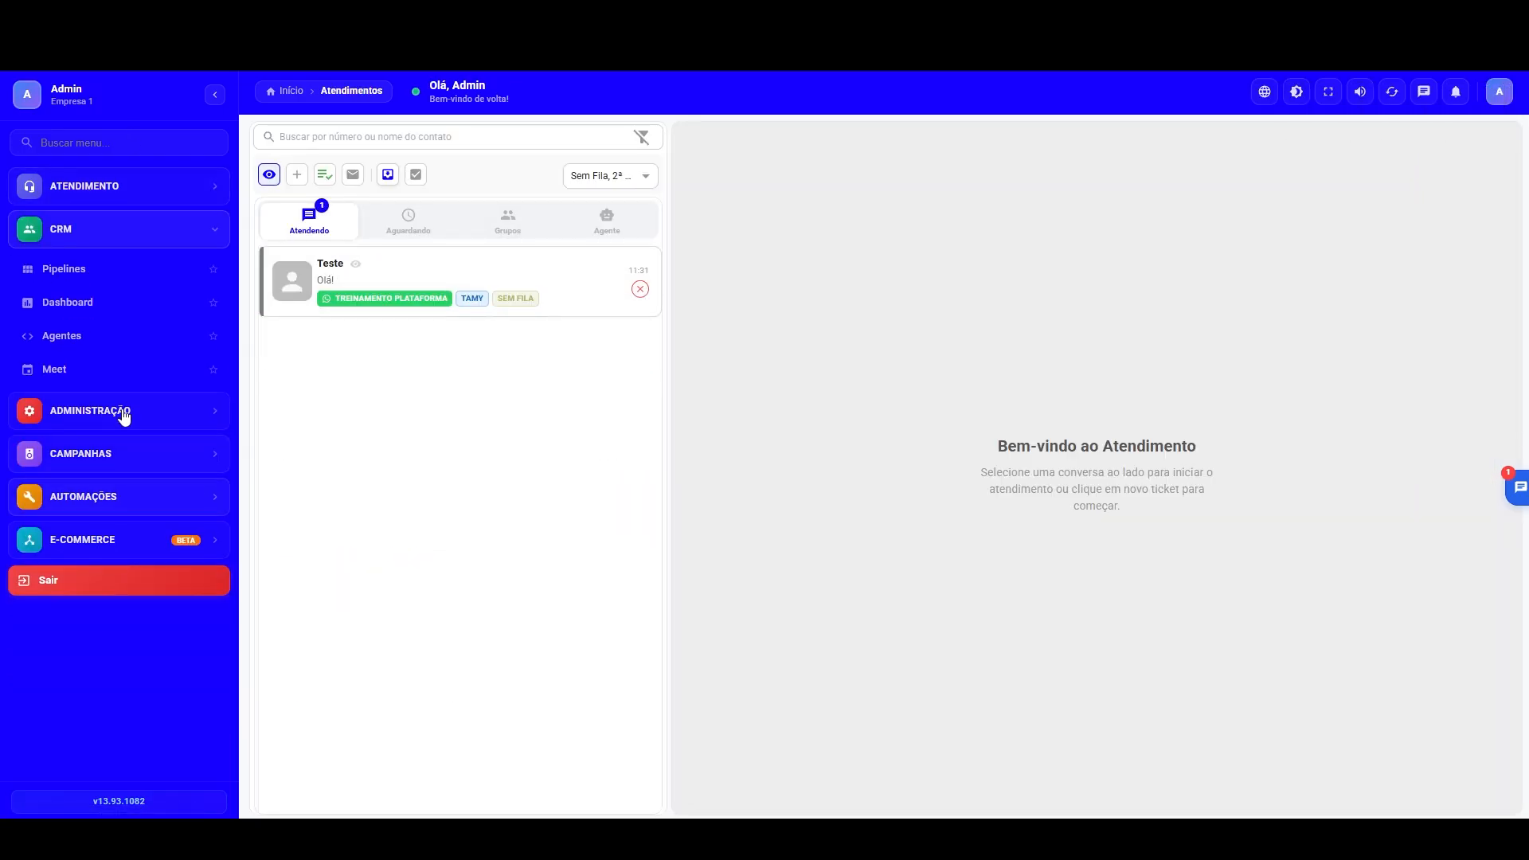
pyautogui.click(73, 341)
pyautogui.click(89, 272)
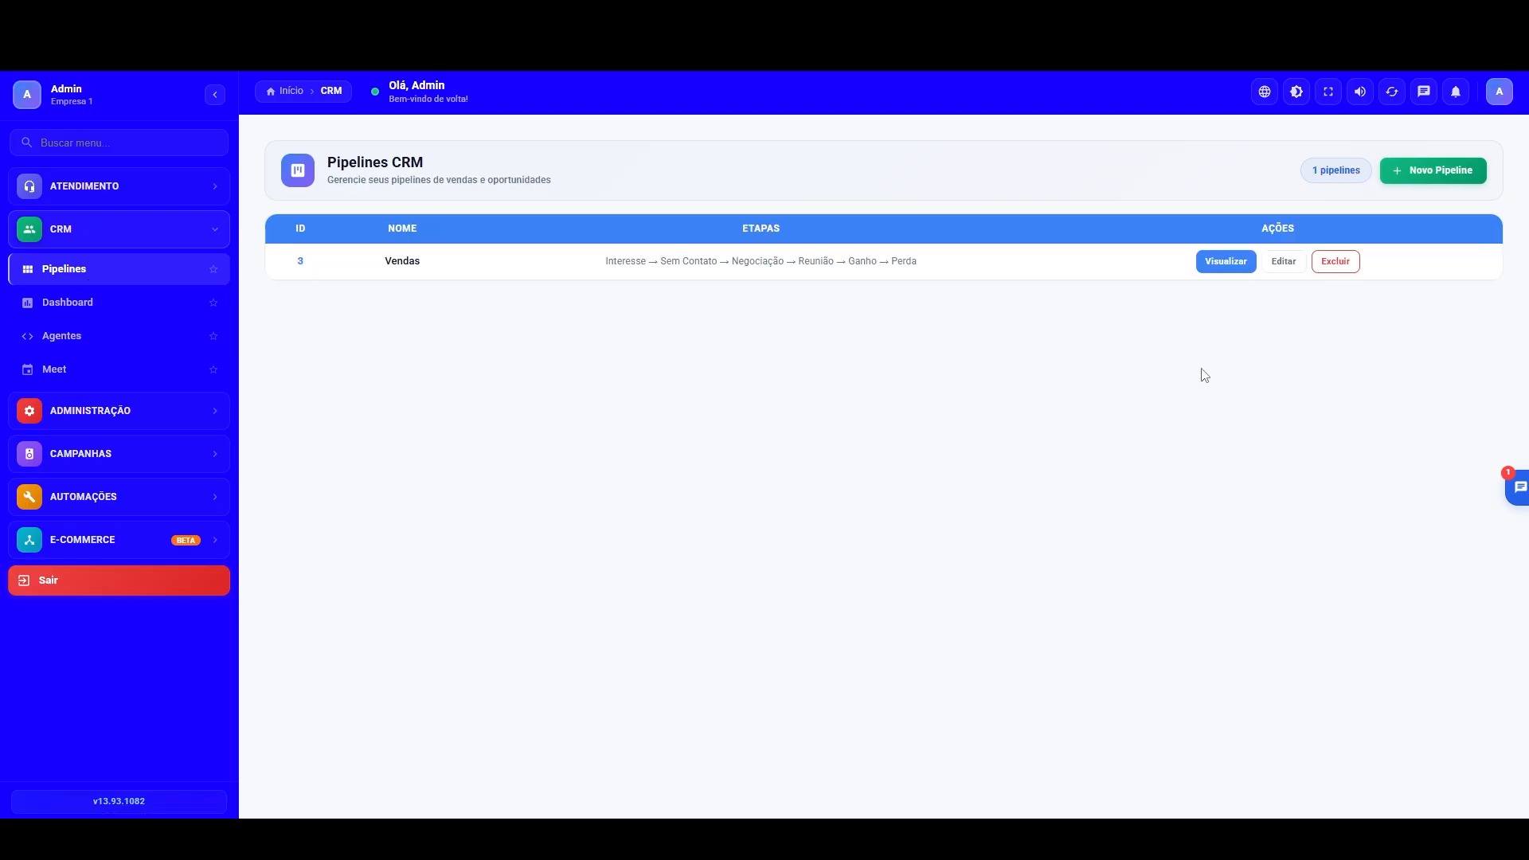
pyautogui.click(1418, 170)
pyautogui.click(611, 322)
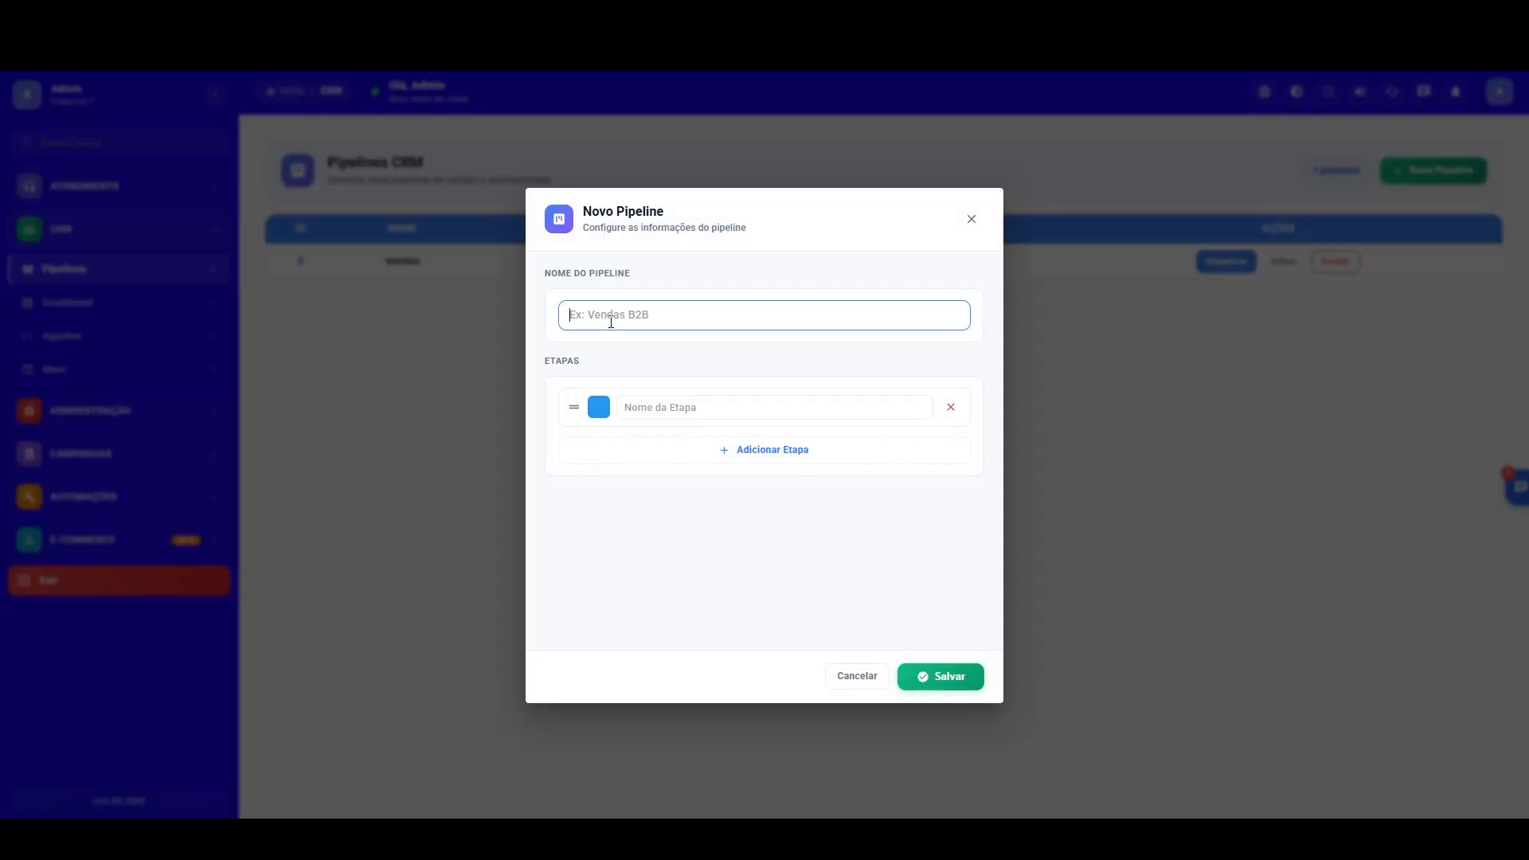
pyautogui.write('Seleção')
pyautogui.press('Tab')
pyautogui.click(785, 408)
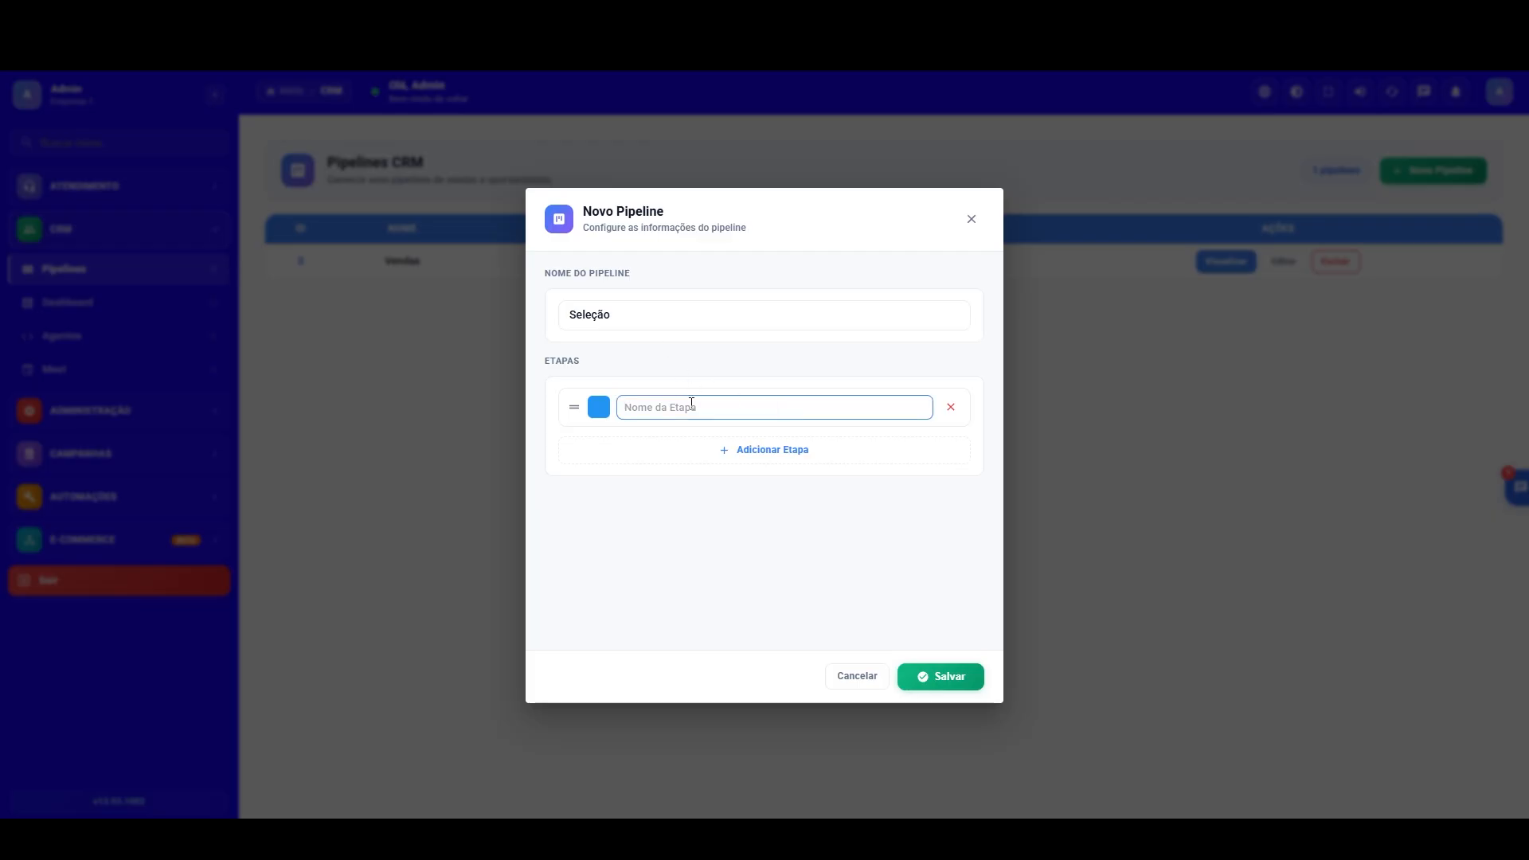
pyautogui.write('Inicial')
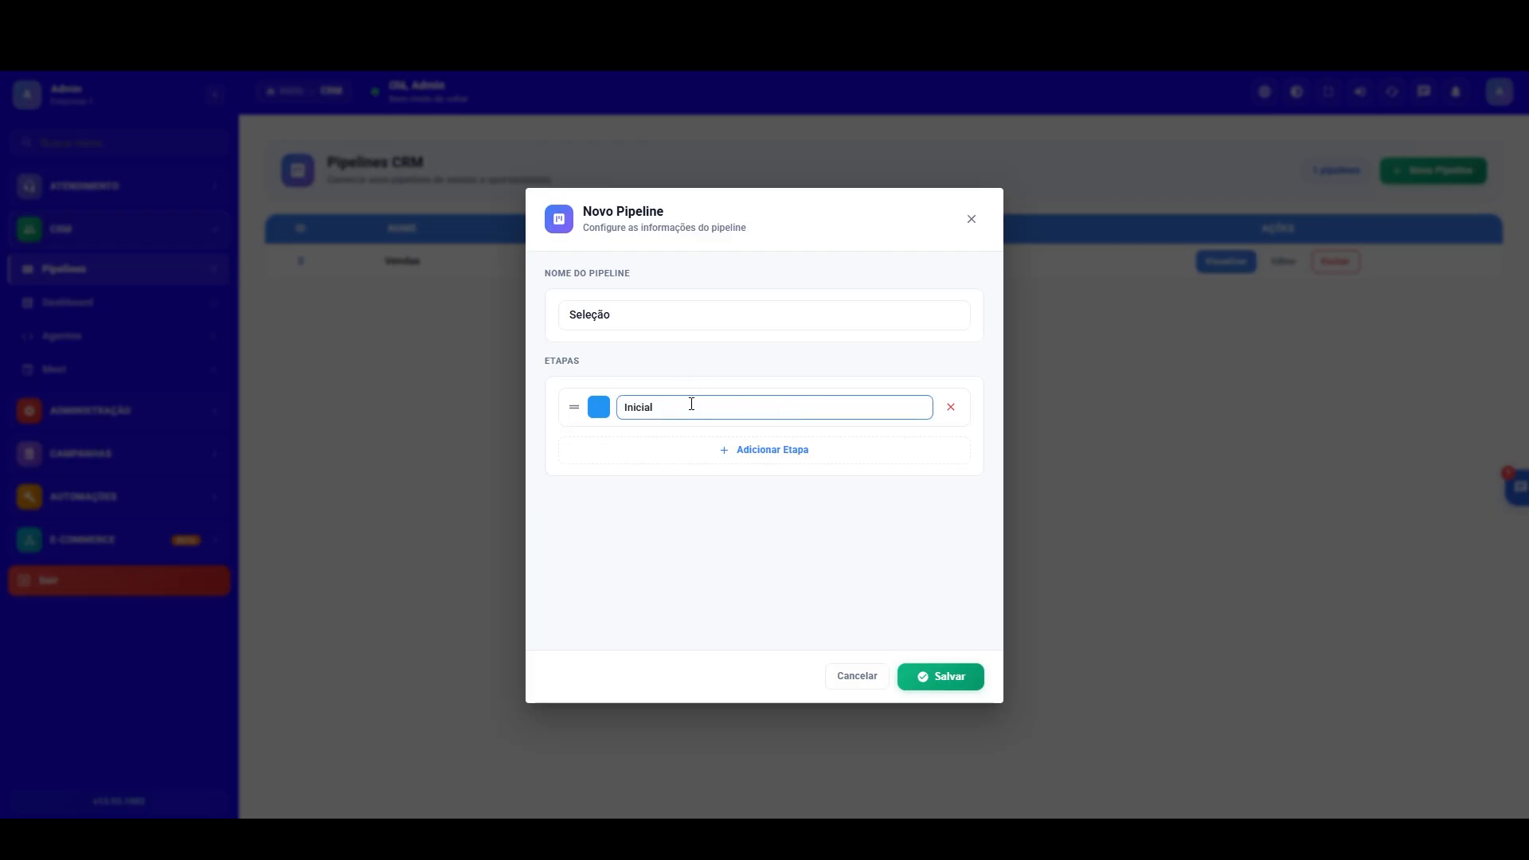
# Step: Add "Qualificado" and "Desqualificado" as the second and third stages of the pipeline
pyautogui.click(752, 449)
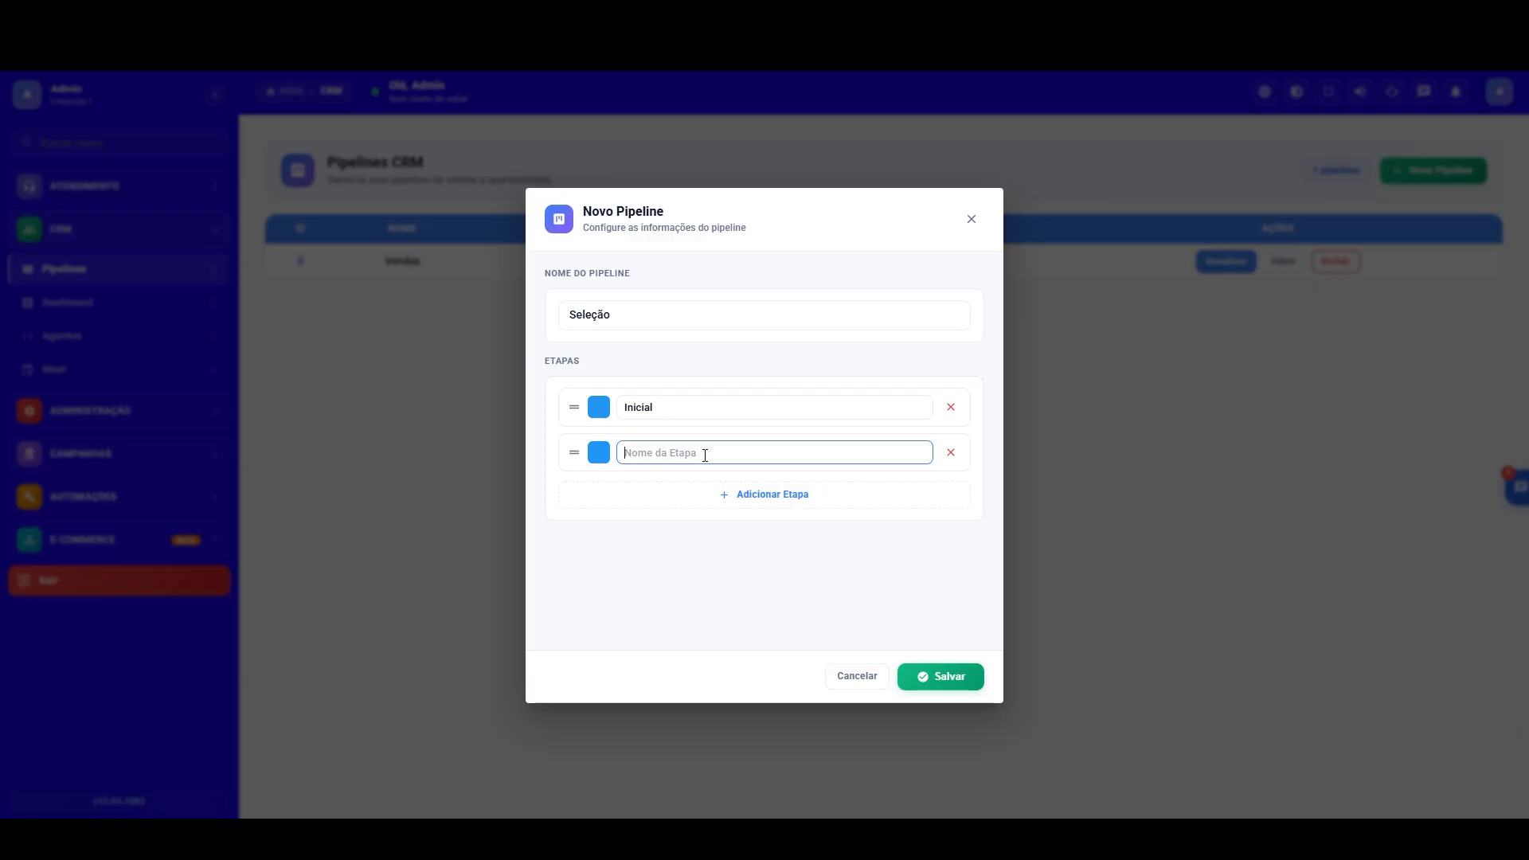
pyautogui.write('Qualificado')
pyautogui.click(796, 496)
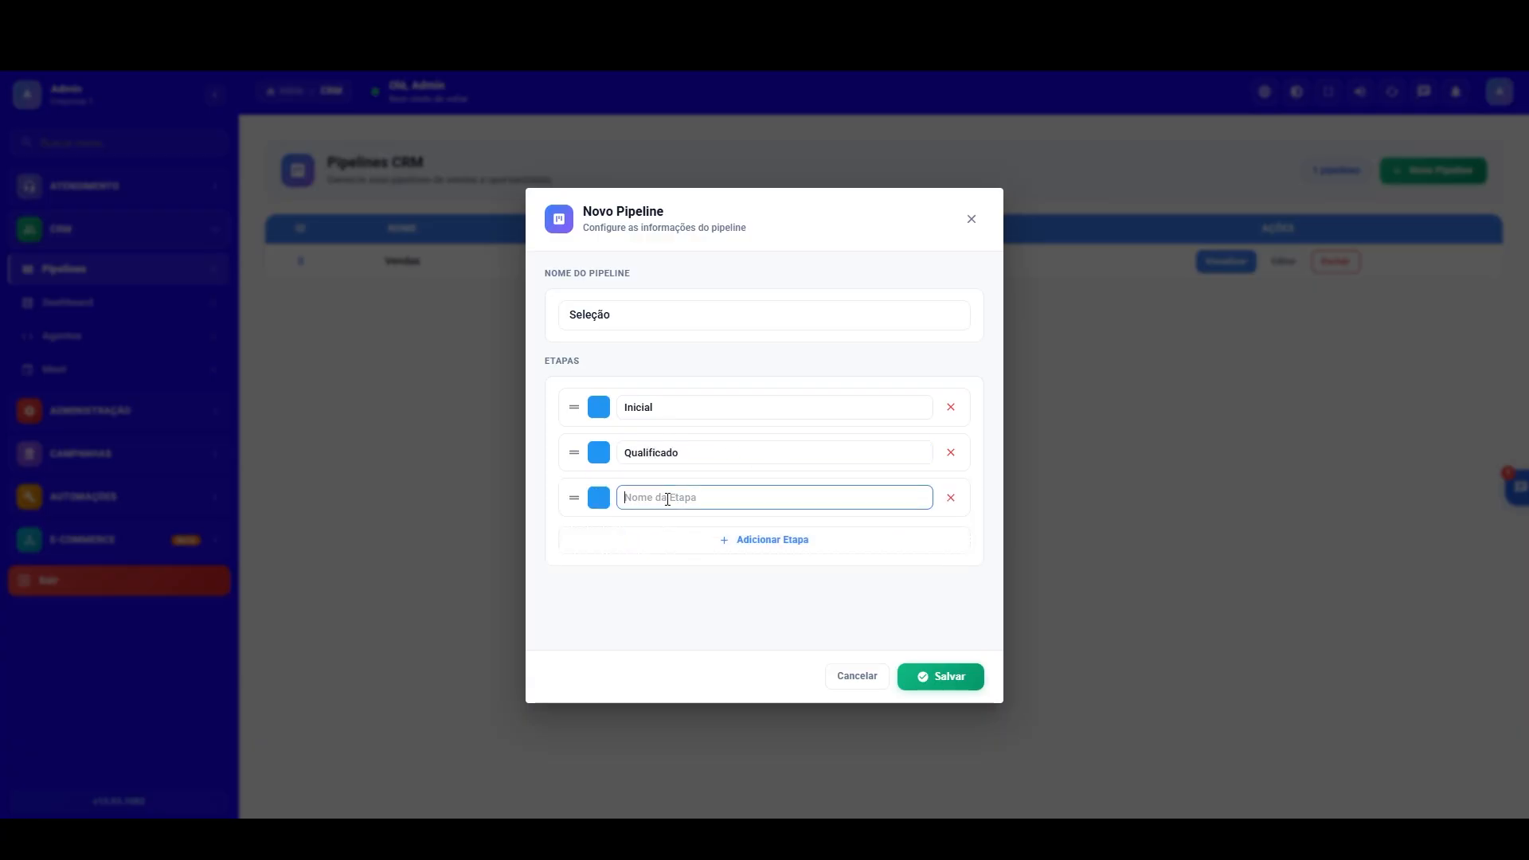
pyautogui.write('Desqualificado')
# Step: Add "Entrevista Agendada" as the fourth stage and save the pipeline
pyautogui.click(790, 539)
pyautogui.click(679, 542)
pyautogui.write('Entr')
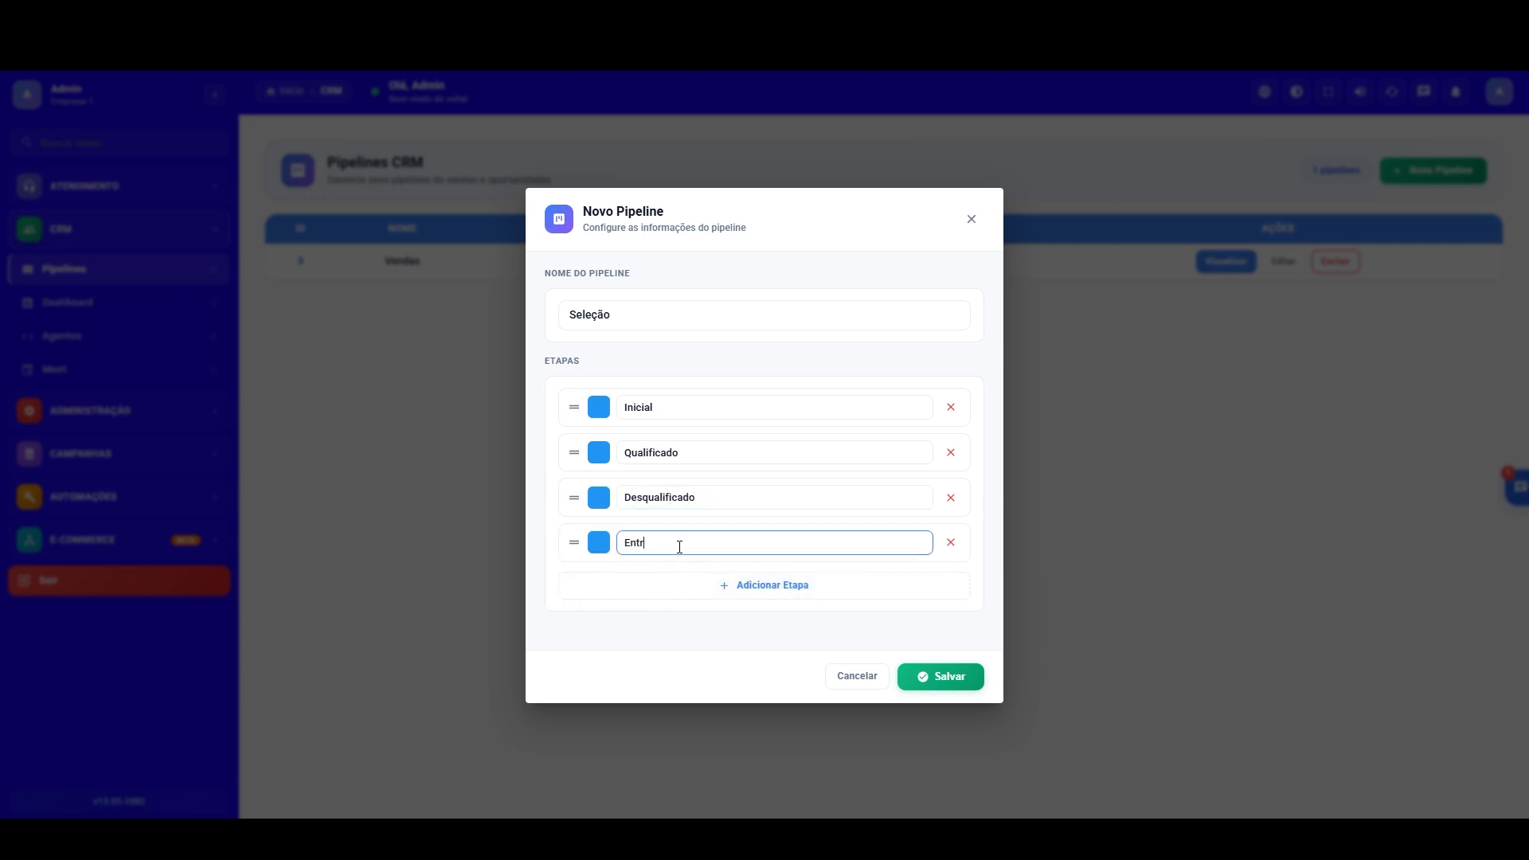
pyautogui.write('evista Agendada')
pyautogui.click(958, 679)
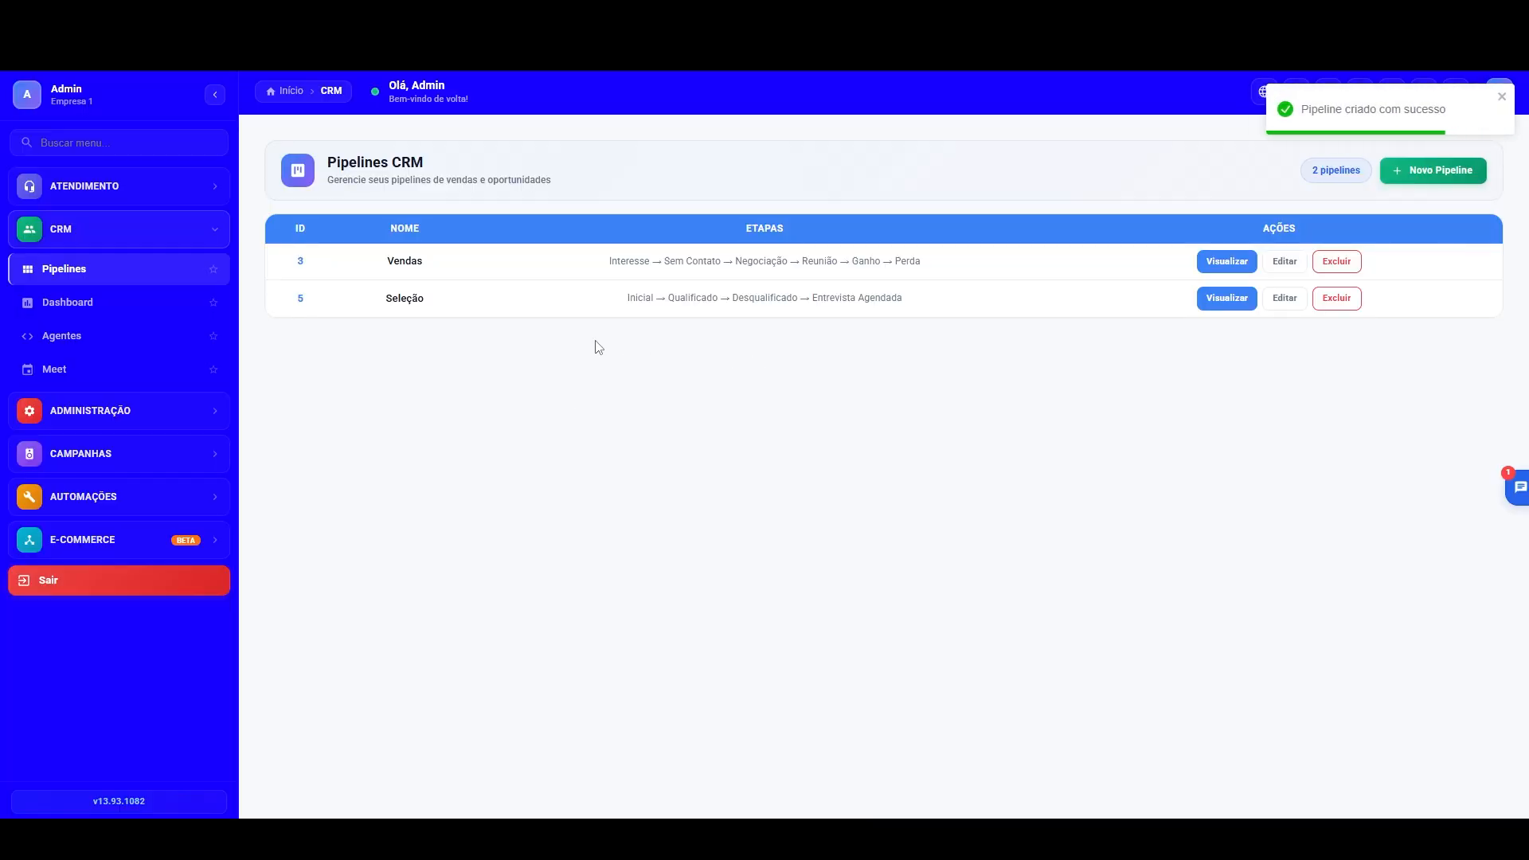
# Step: Start a new AI agent named "Recrutador" with status Ativo and the description "Seleção"
pyautogui.click(78, 339)
pyautogui.click(1397, 172)
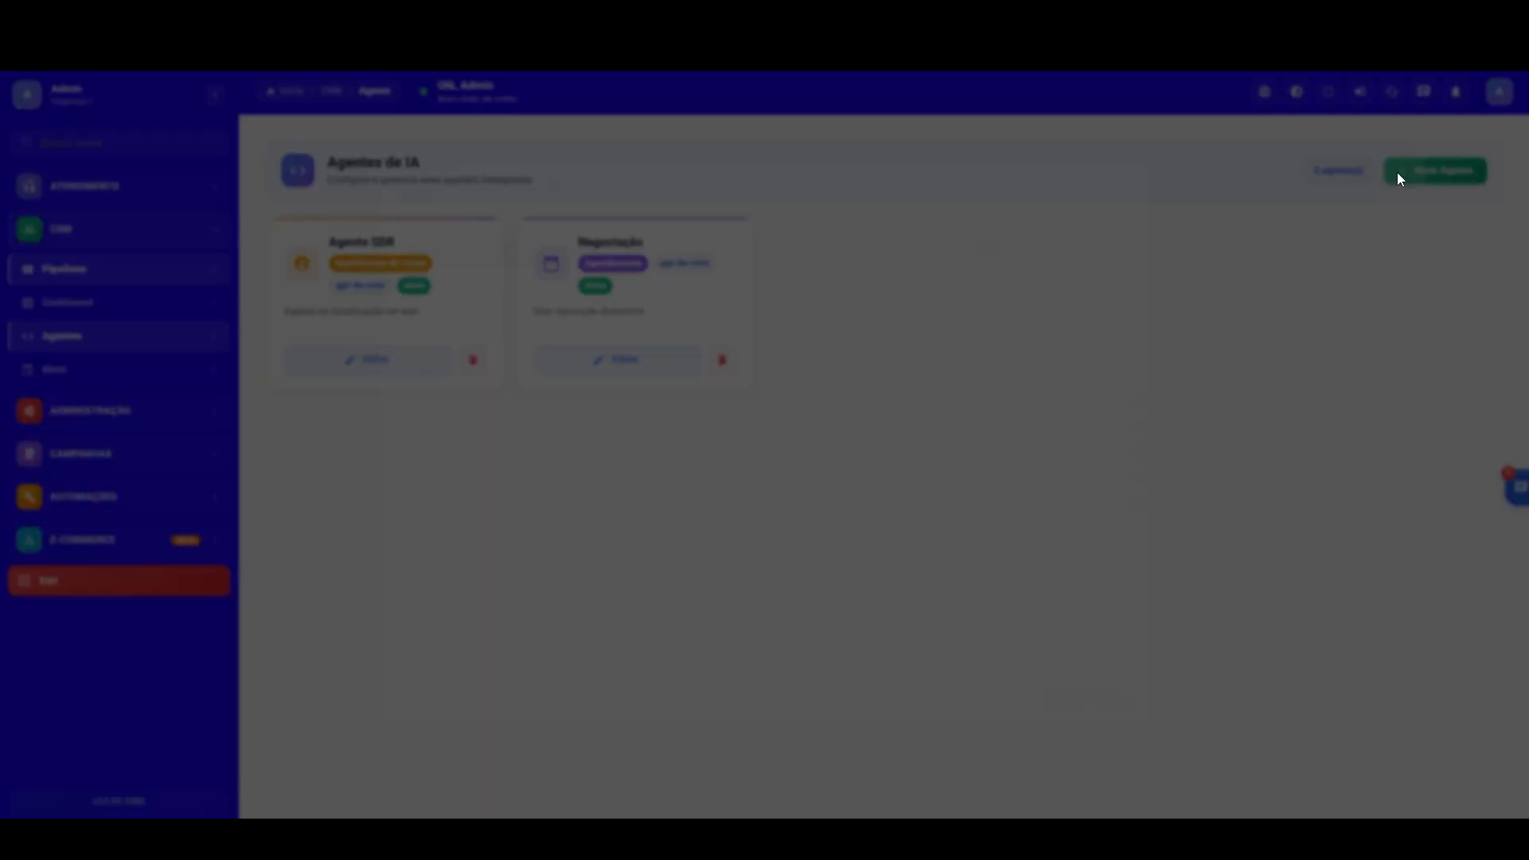
pyautogui.click(503, 338)
pyautogui.write('Recrutador')
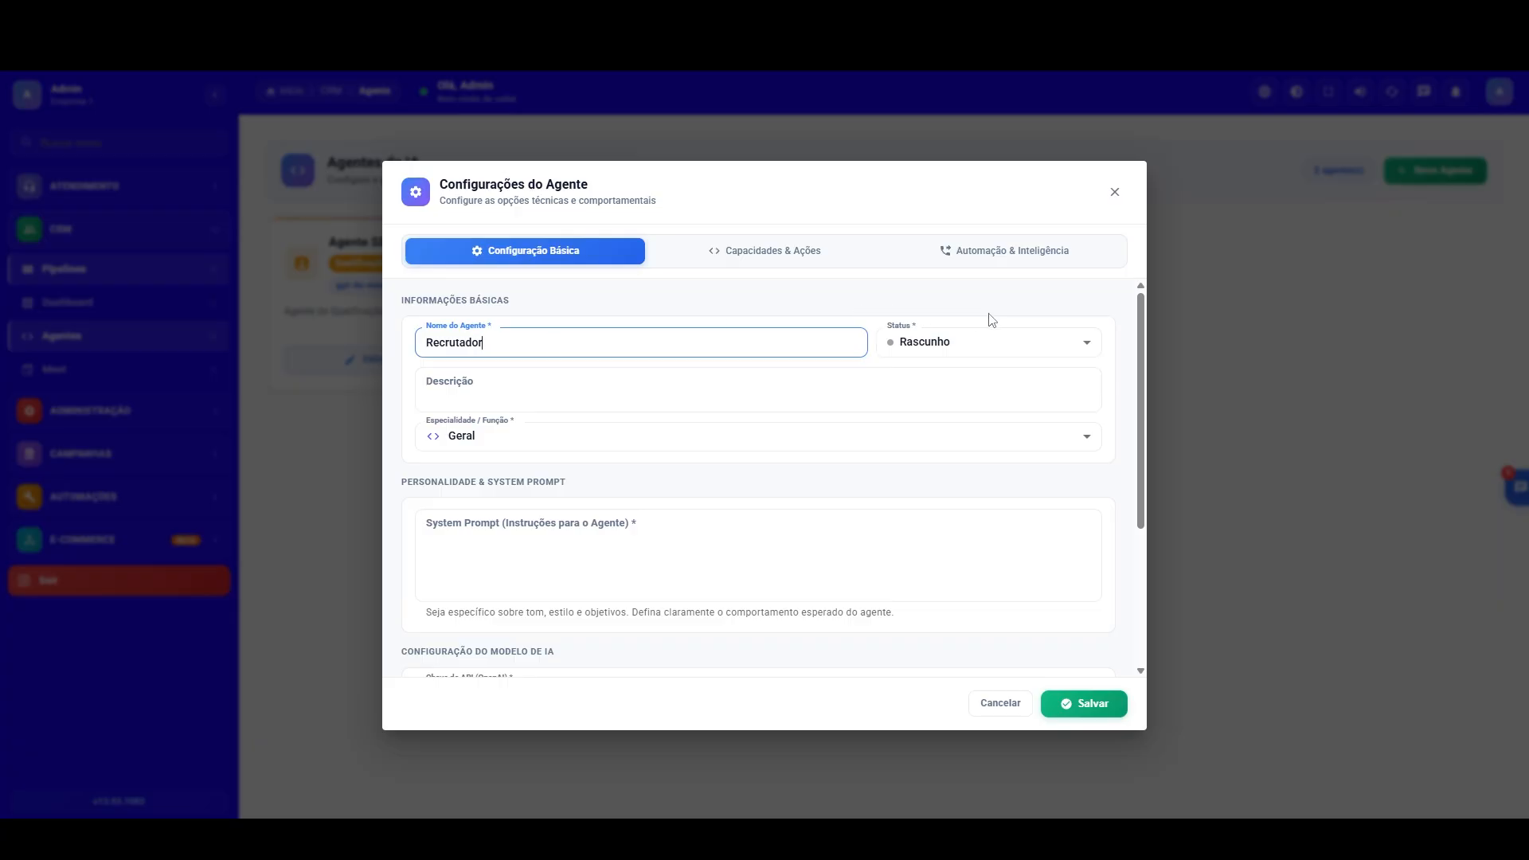
pyautogui.click(995, 333)
pyautogui.click(944, 414)
pyautogui.click(540, 384)
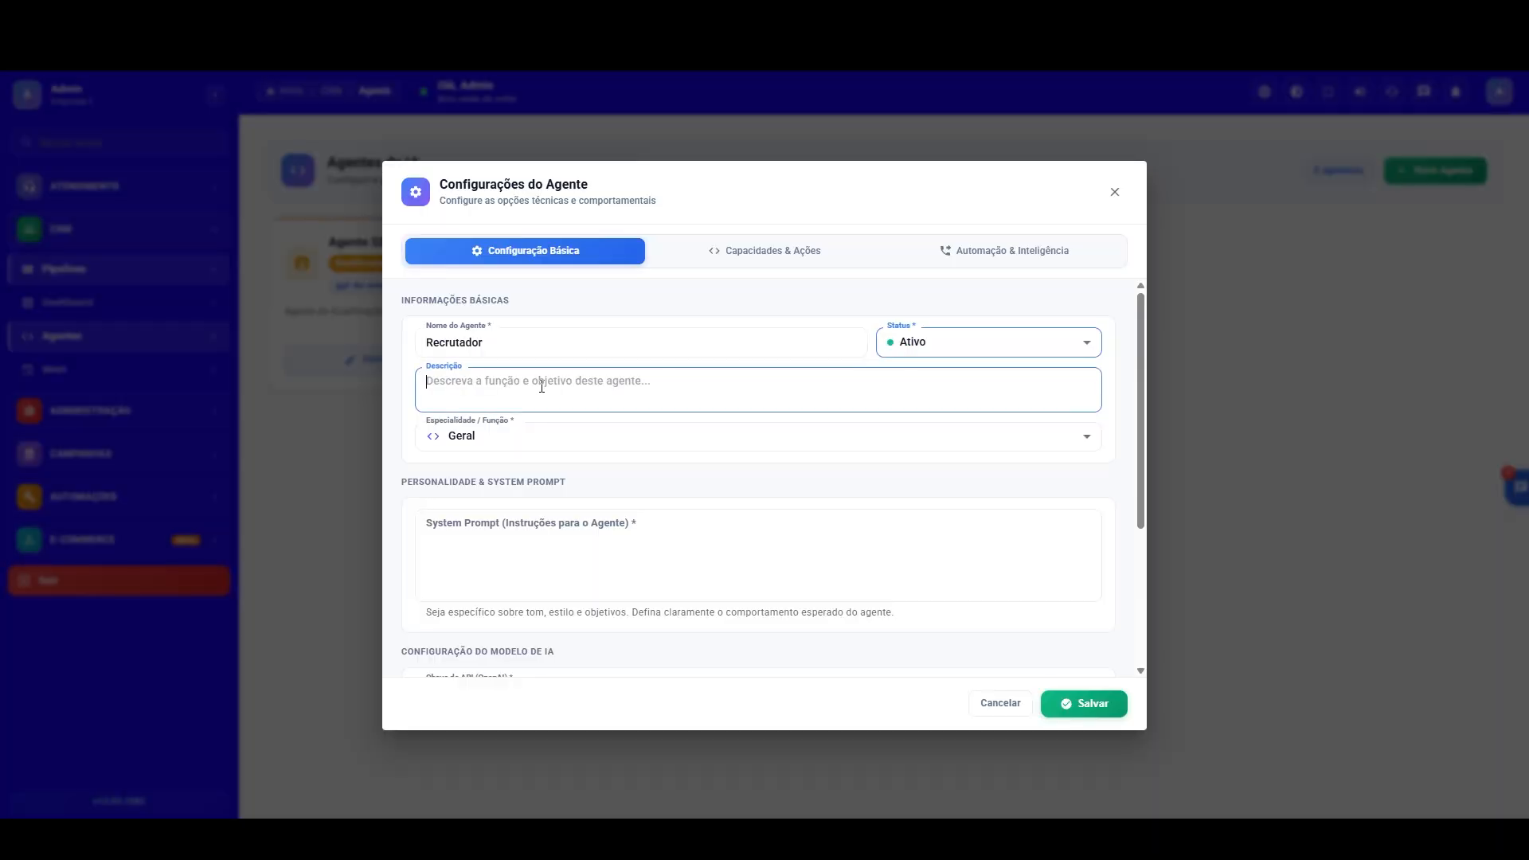
pyautogui.write('Seleção')
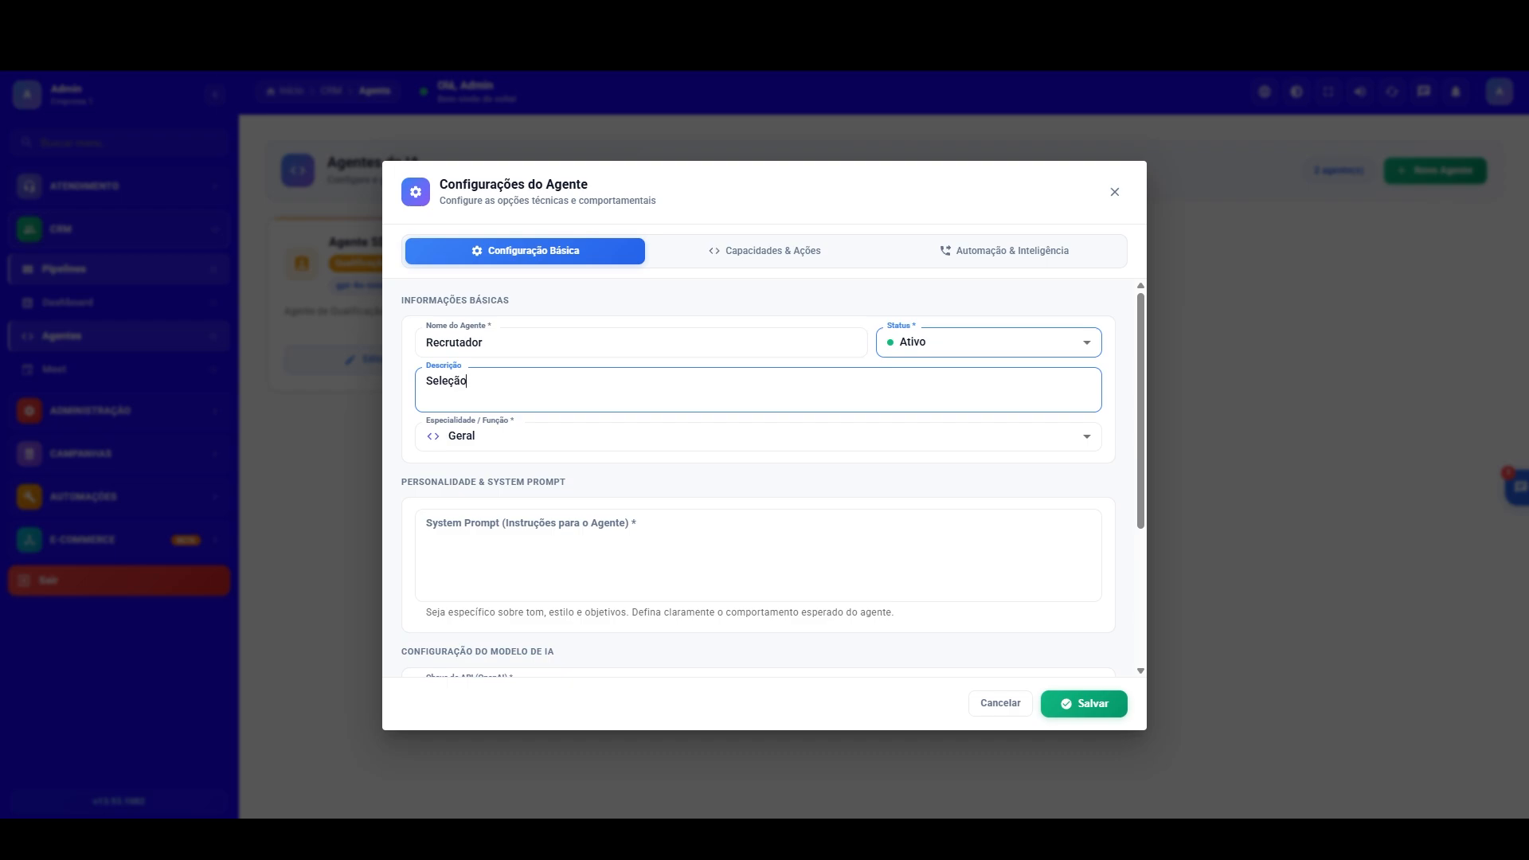
# Step: Switch to ChatGPT and begin a prompt with "Me ajude a criar um agente de IA, que atua como um recrutador"
pyautogui.click(287, 14)
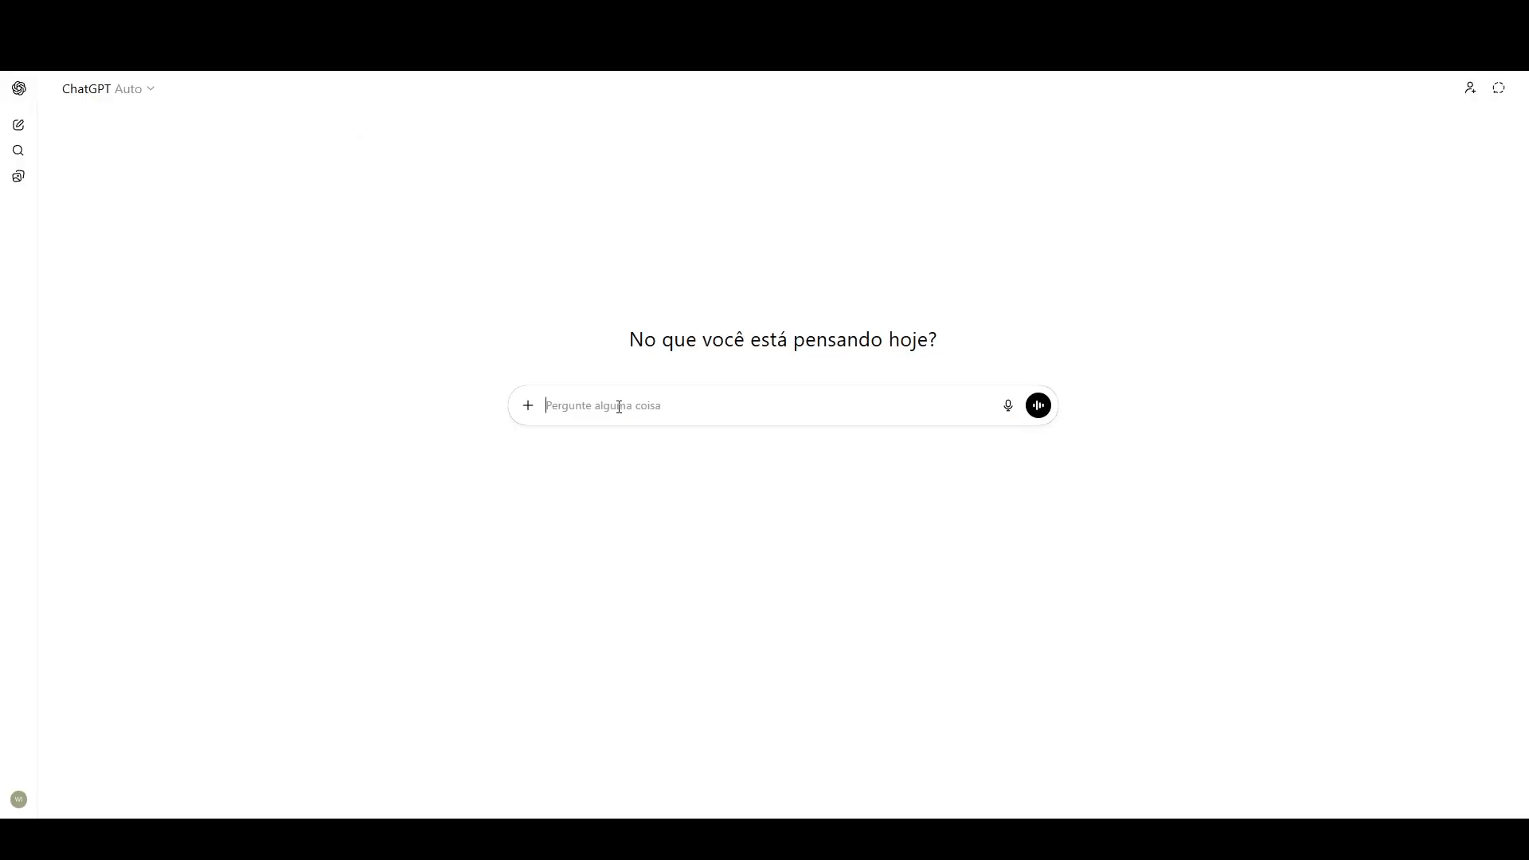
pyautogui.write('Me ajude a criar um agente de IA, que atua como um re')
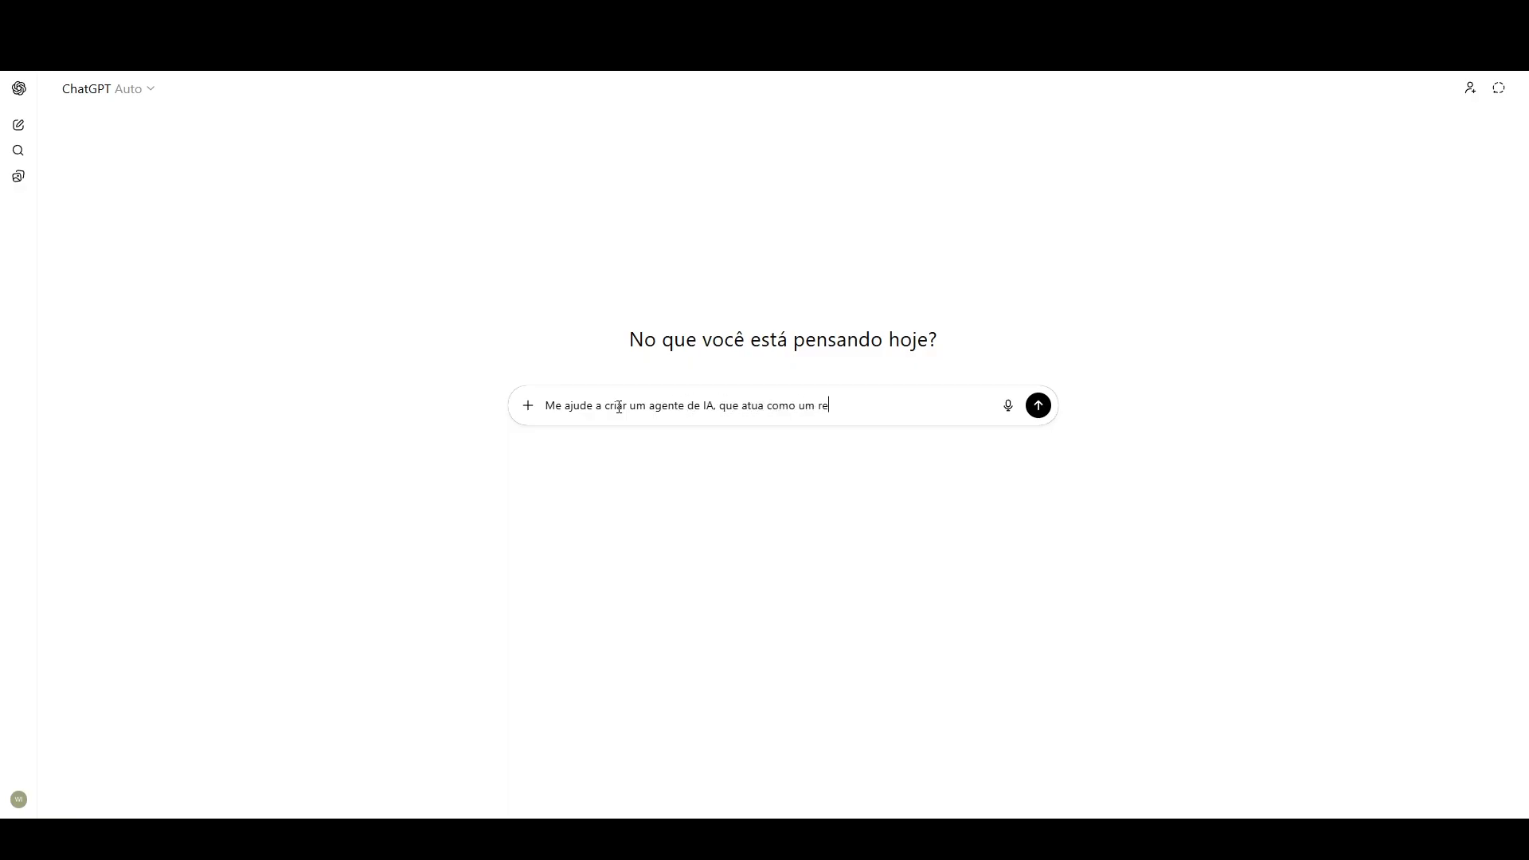
pyautogui.write('crutador, o objetivo é ele iniciar oa tr')
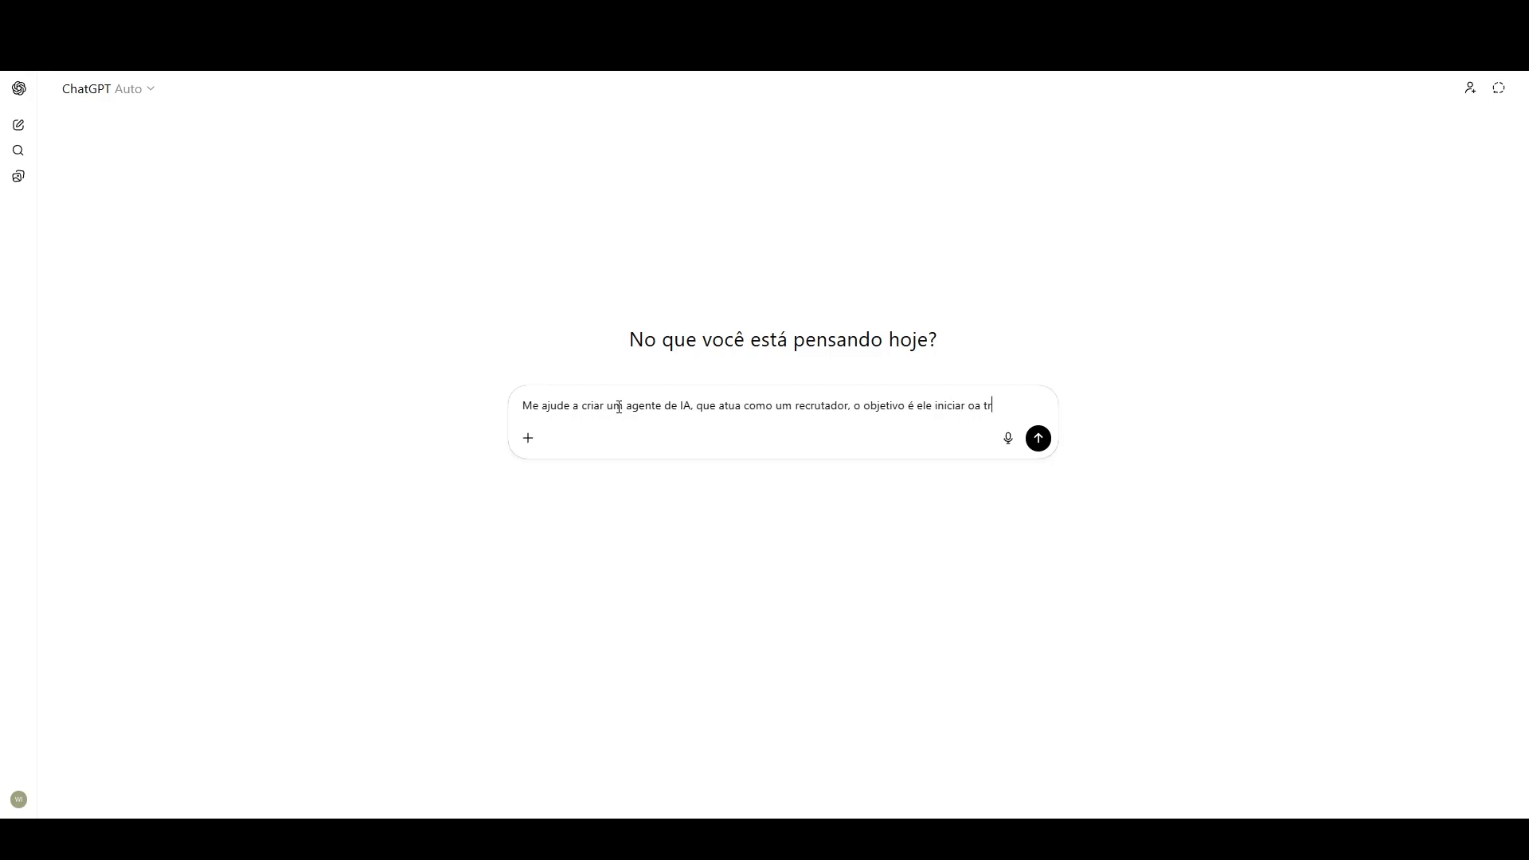
pyautogui.write('endimento soliciatndo ')
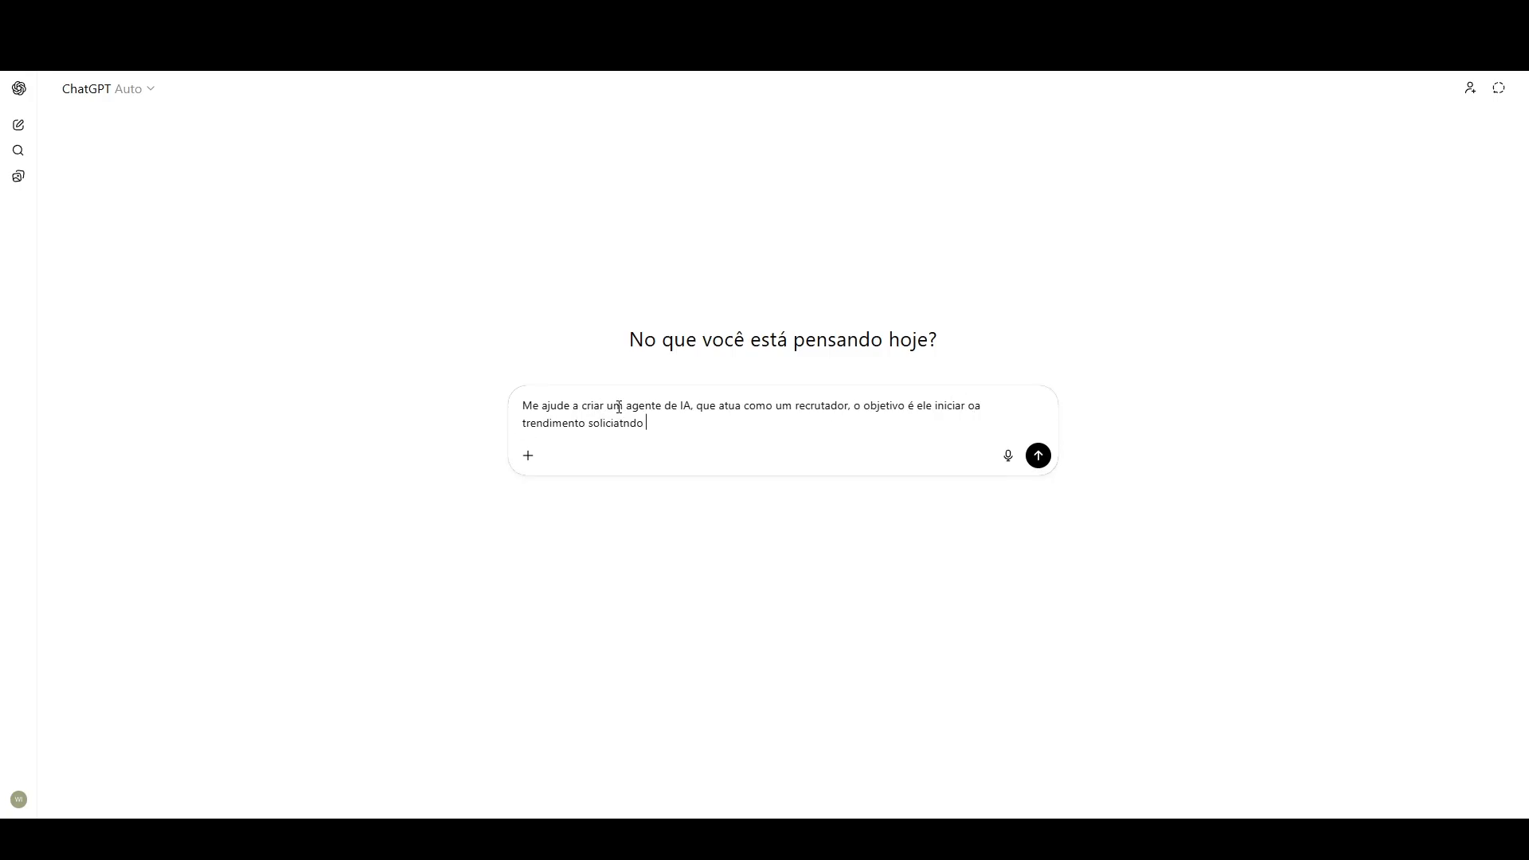
pyautogui.write('que o candidato envie o curru')
# Step: Continue the prompt with ", o objetivo é ele iniciar oa trendimento soliciatndo que o candidato envie o curriculo para sua analise"
pyautogui.press('BackSpace')
pyautogui.write('iculo para sua analis')
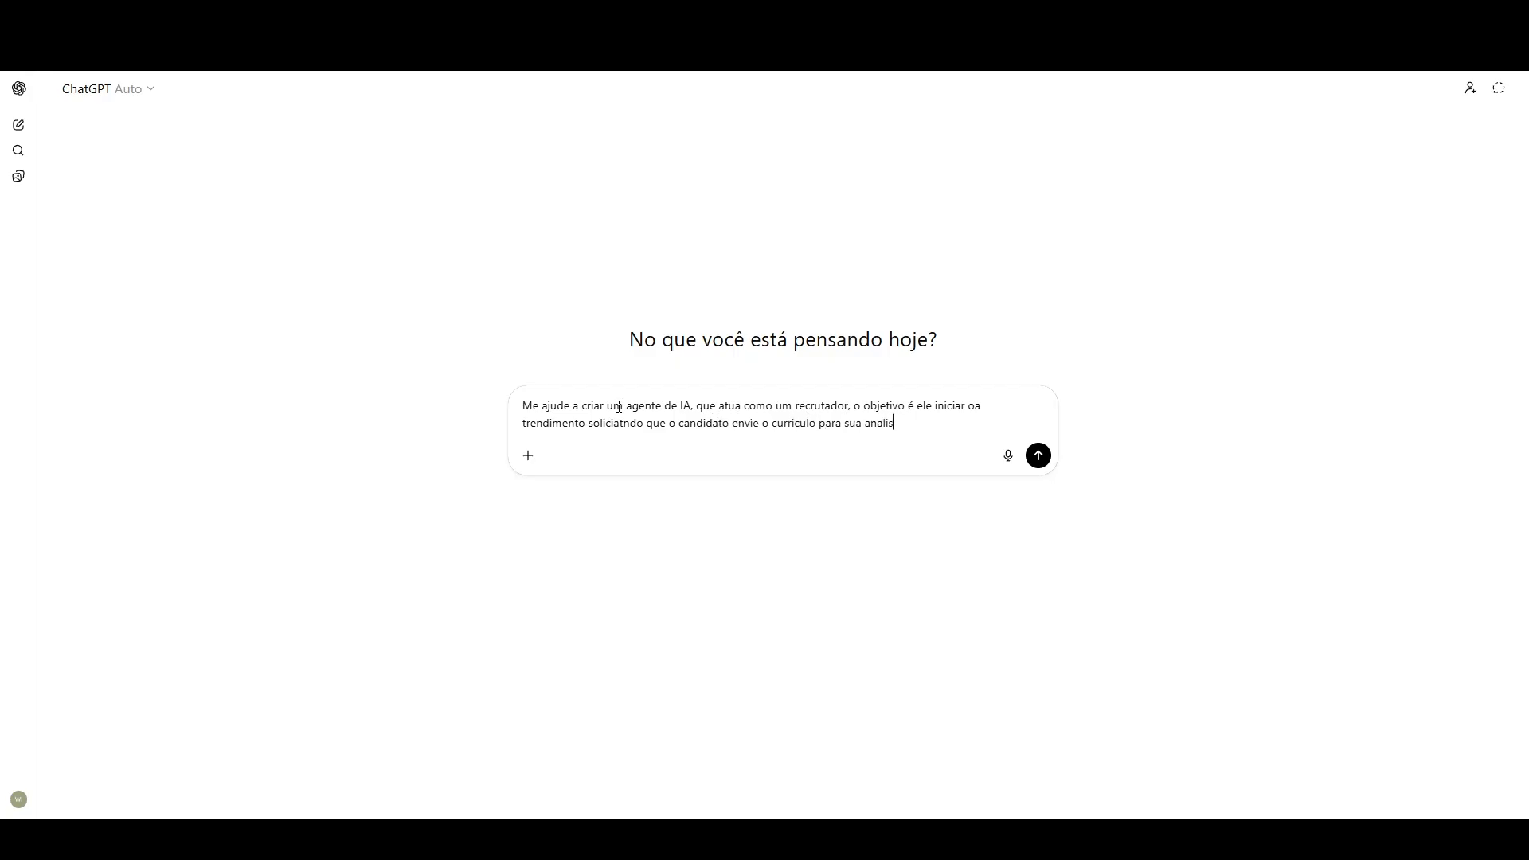
pyautogui.write('e, para receber o curriculo ele vai ')
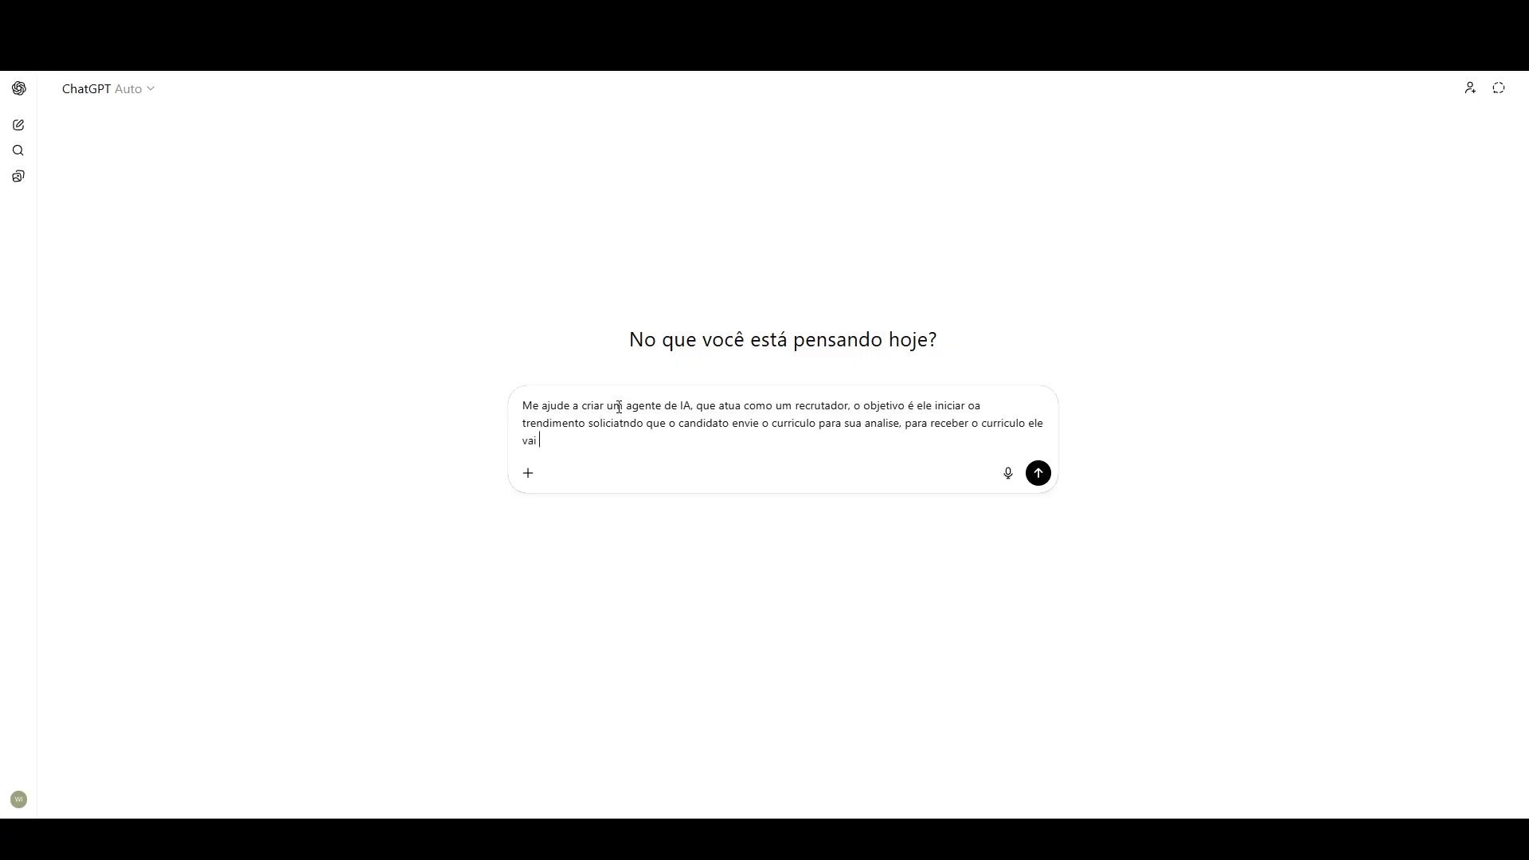
pyautogui.write('identificar se o curriculo é qualificado ou desqua')
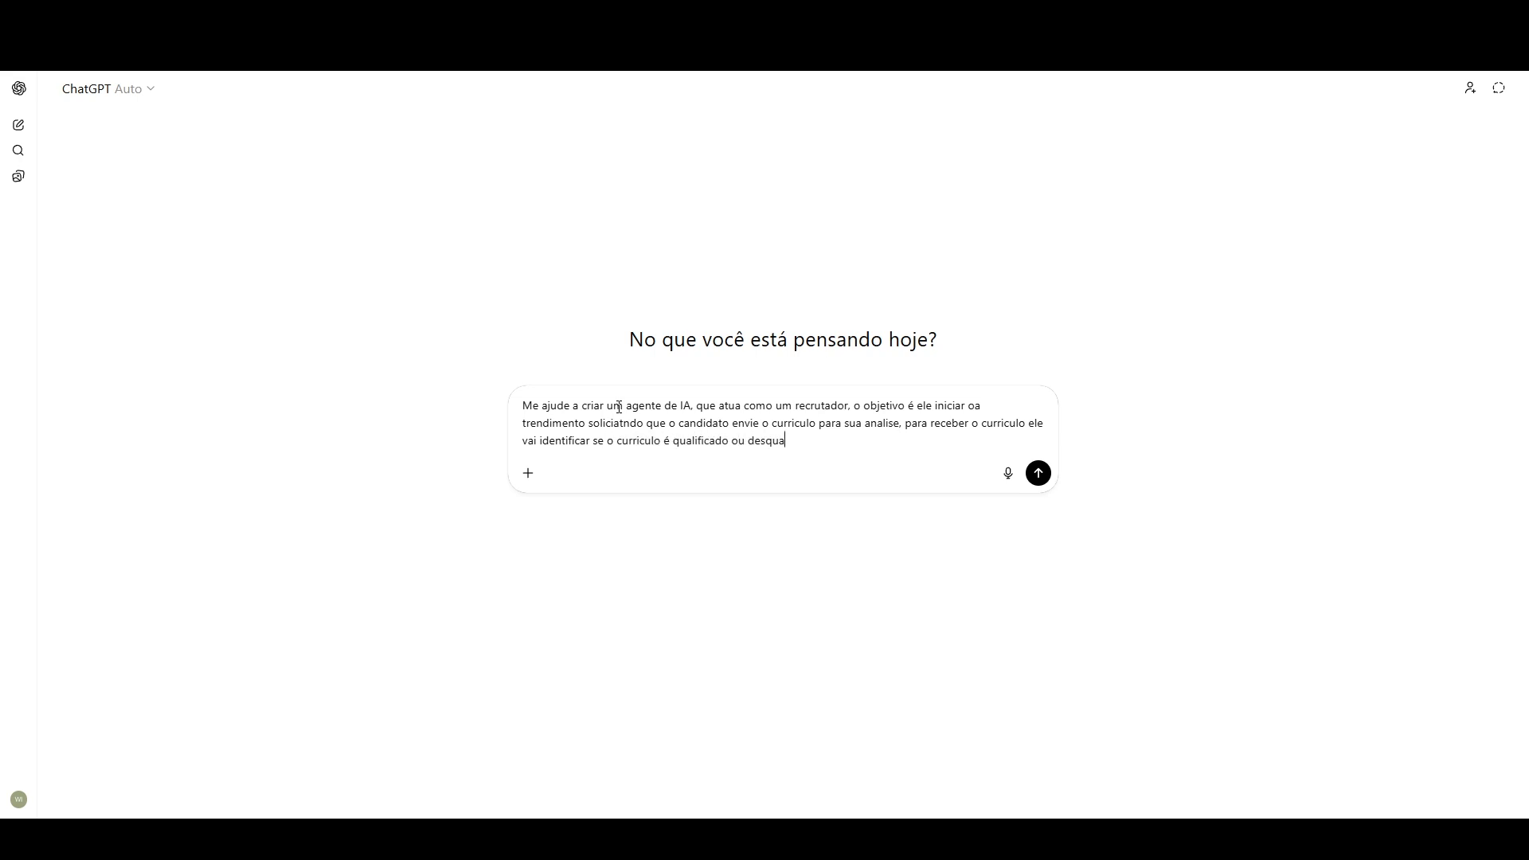
pyautogui.write('lificado, apos analisar que é qualificado ele precisa agendar um')
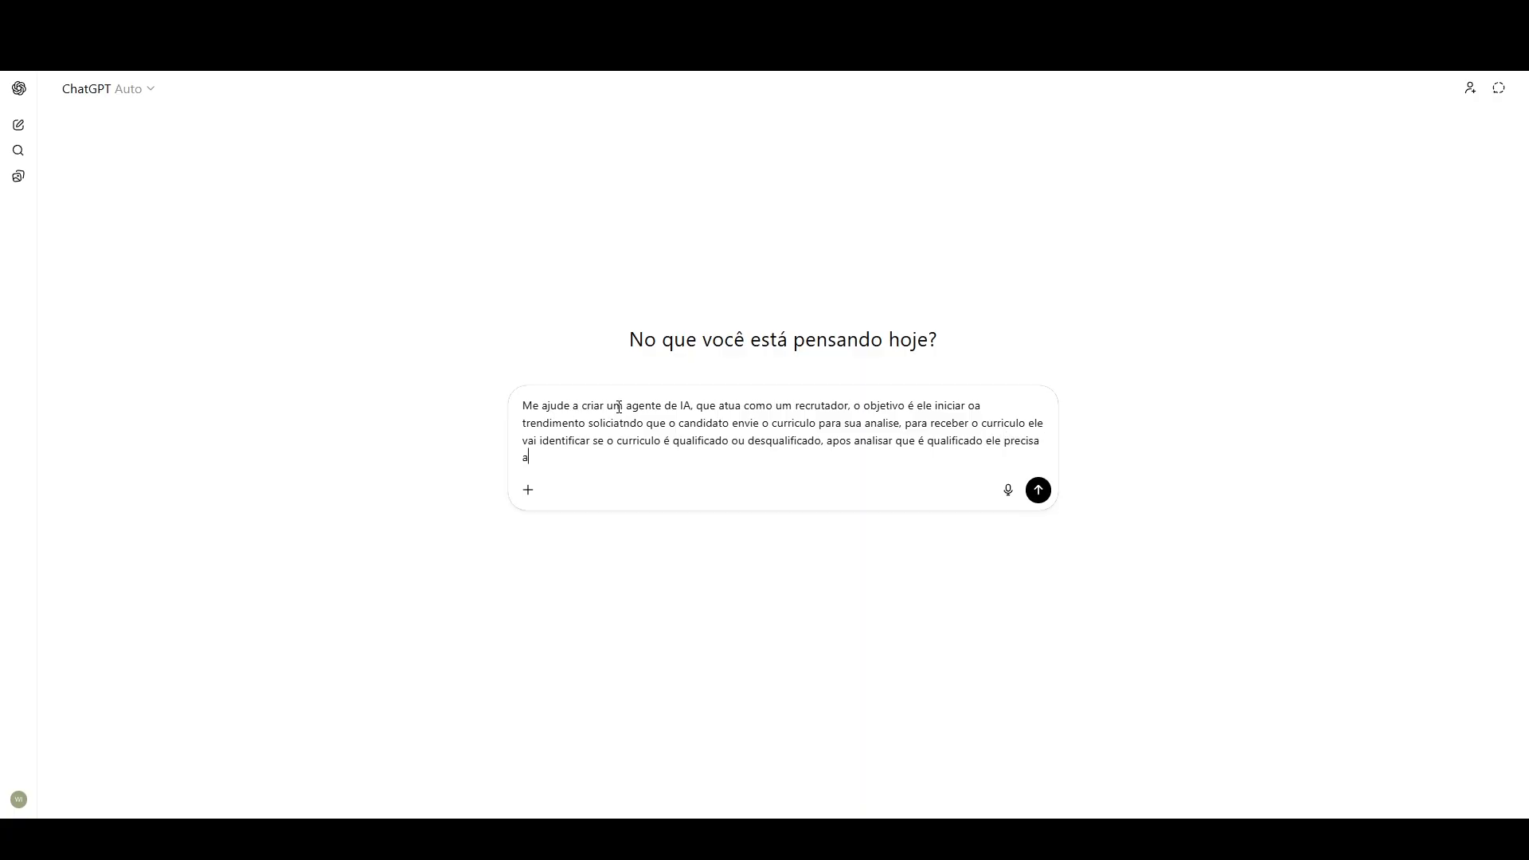
pyautogui.write('a reuniao que seria uma entrevista..')
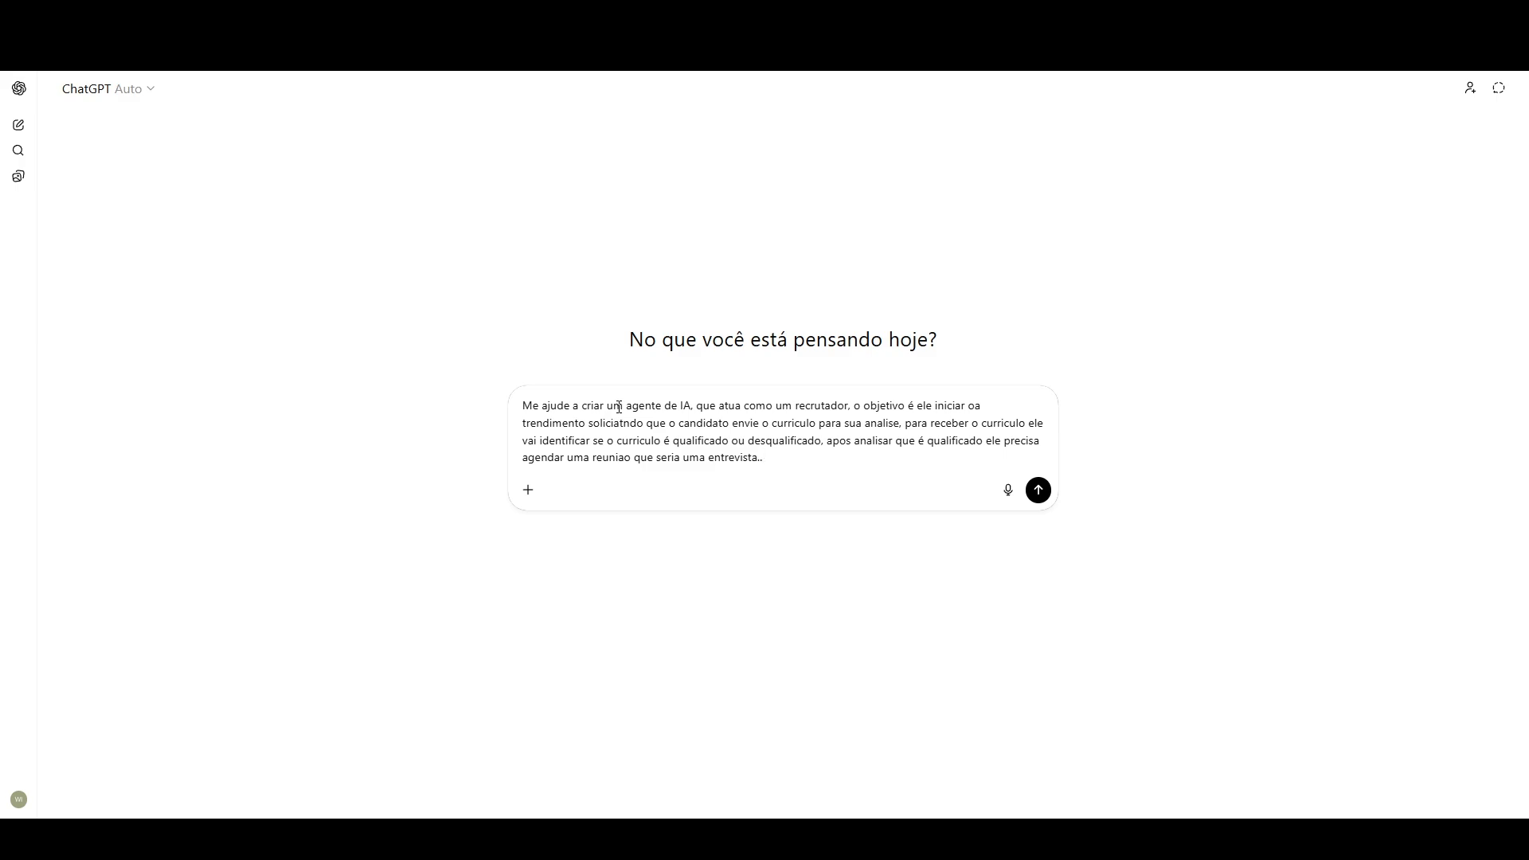
# Step: Add a separate paragraph: "A condição é que ele tenha formação superior e experiencia em amis de 5 anos na area comercial."
pyautogui.hotkey('shift', 'Return')
pyautogui.hotkey('shift', 'Return')
pyautogui.write('A condi')
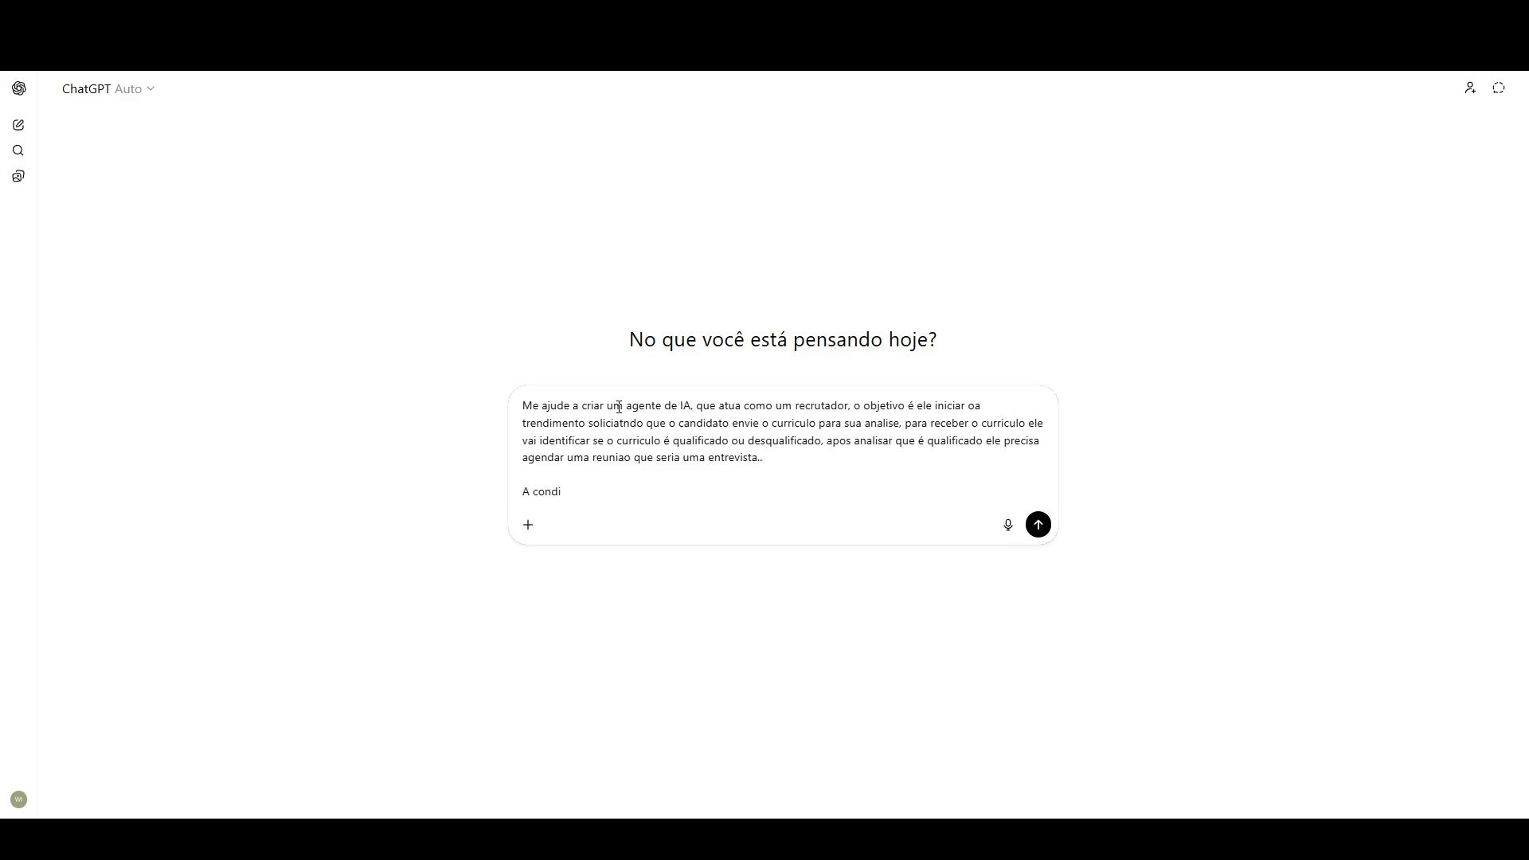
pyautogui.write('ção é que ele tenha formação superior e ex')
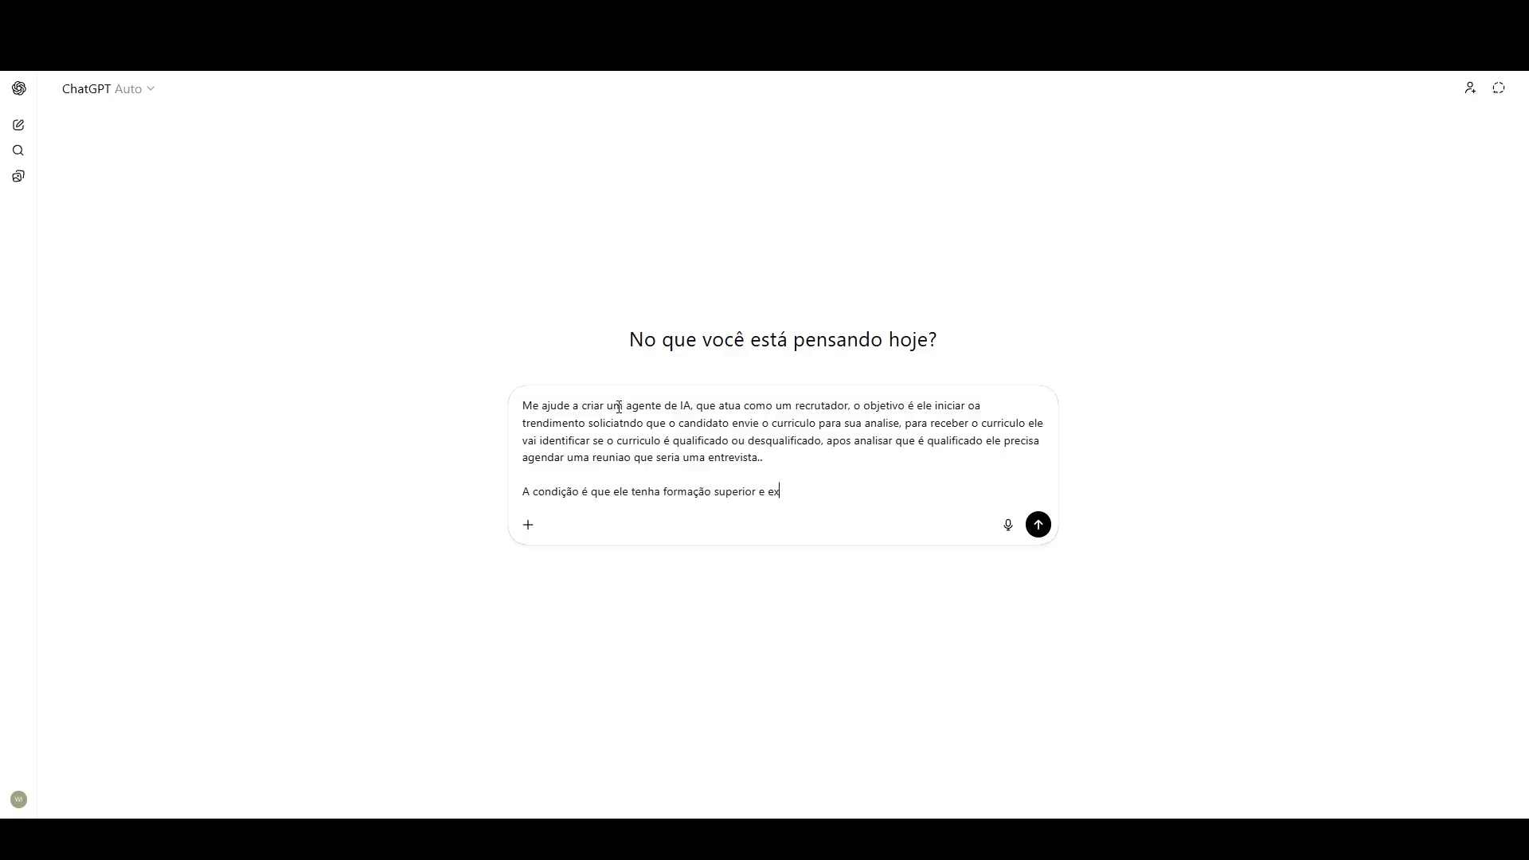
pyautogui.write('periencia em amis de 5 anos na area comercial.')
pyautogui.hotkey('shift', 'Return')
pyautogui.hotkey('shift', 'Return')
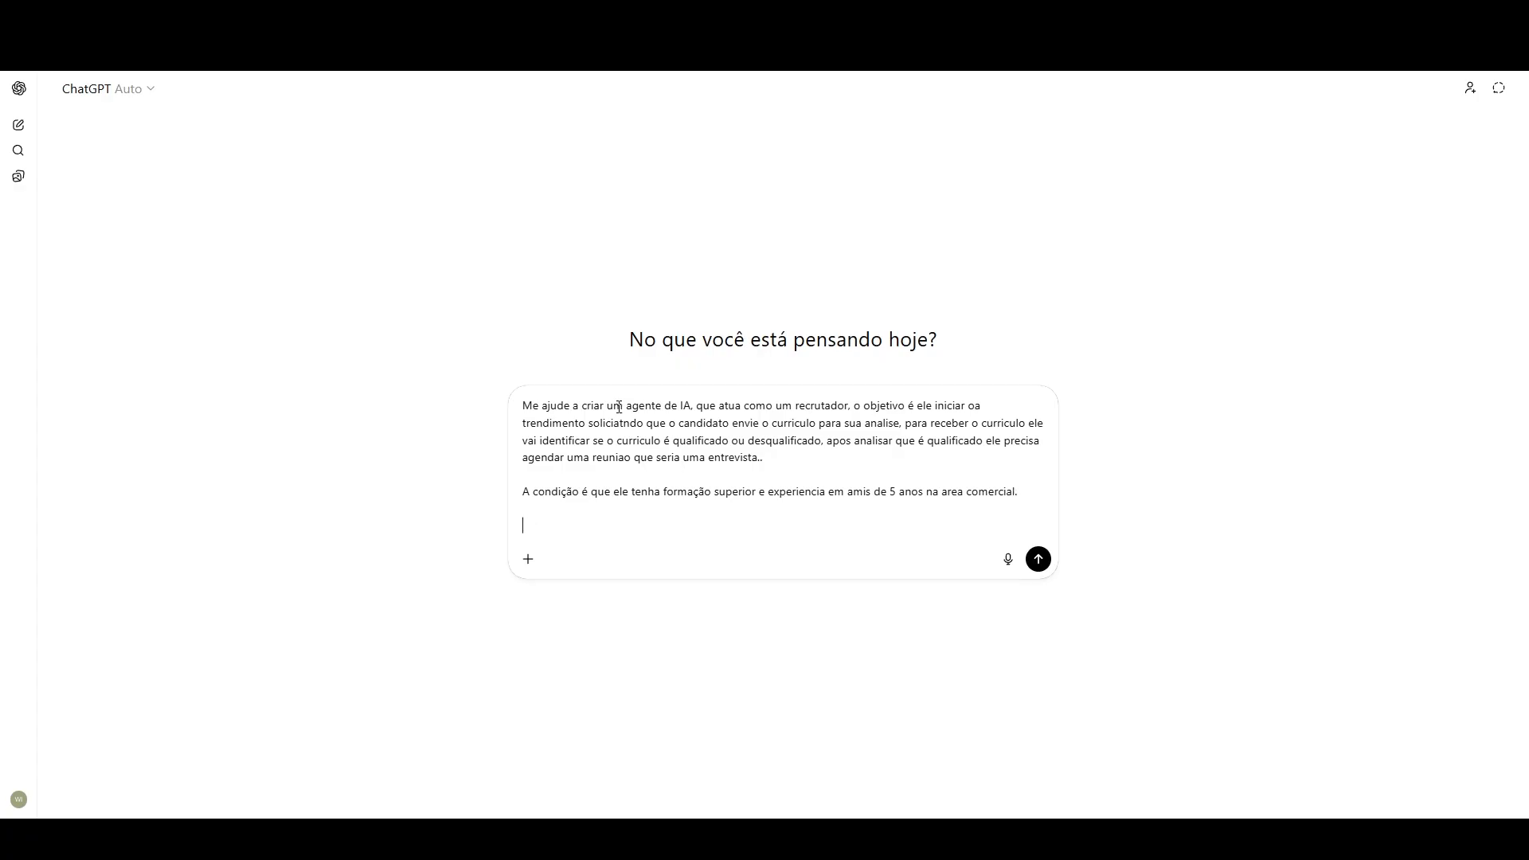
# Step: Start a third prompt paragraph with "Pode ter qualquer fomração, mais pé necesario ter experiencia superior a 5 anos."
pyautogui.write('Formação')
pyautogui.press('BackSpace')
pyautogui.press('BackSpace')
pyautogui.press('BackSpace')
pyautogui.press('BackSpace')
pyautogui.press('BackSpace')
pyautogui.write('Pode ter qualquer fomração, mais pé nec')
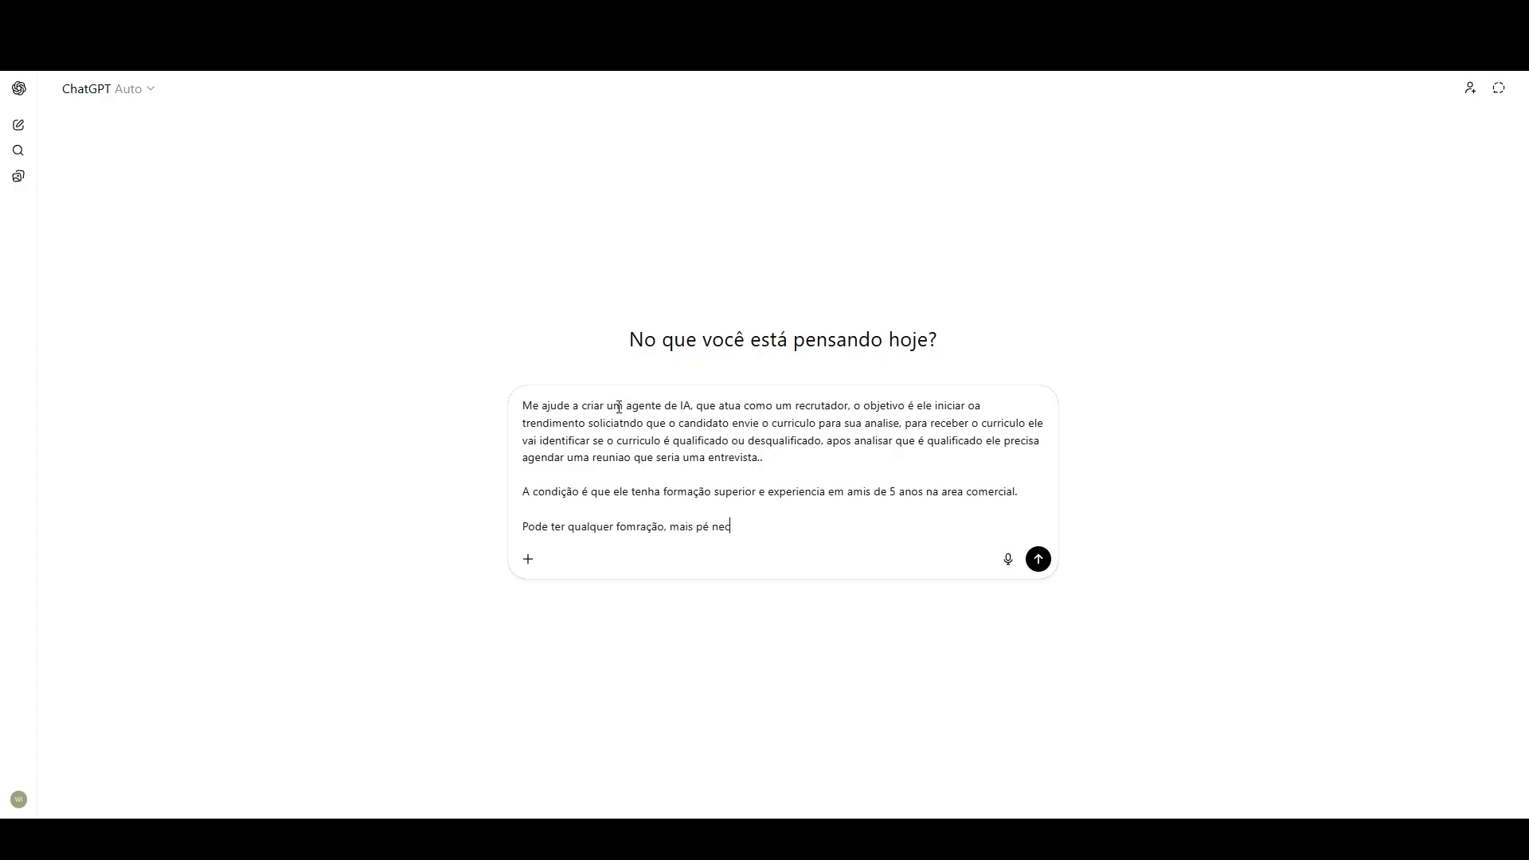
pyautogui.write('esario ter experiencia superior a 5 anos.')
# Step: Continue the paragraph with "caso nao tenha a experiencia, agardecer o candidato, e informar que o curriculo"
pyautogui.write('caso na')
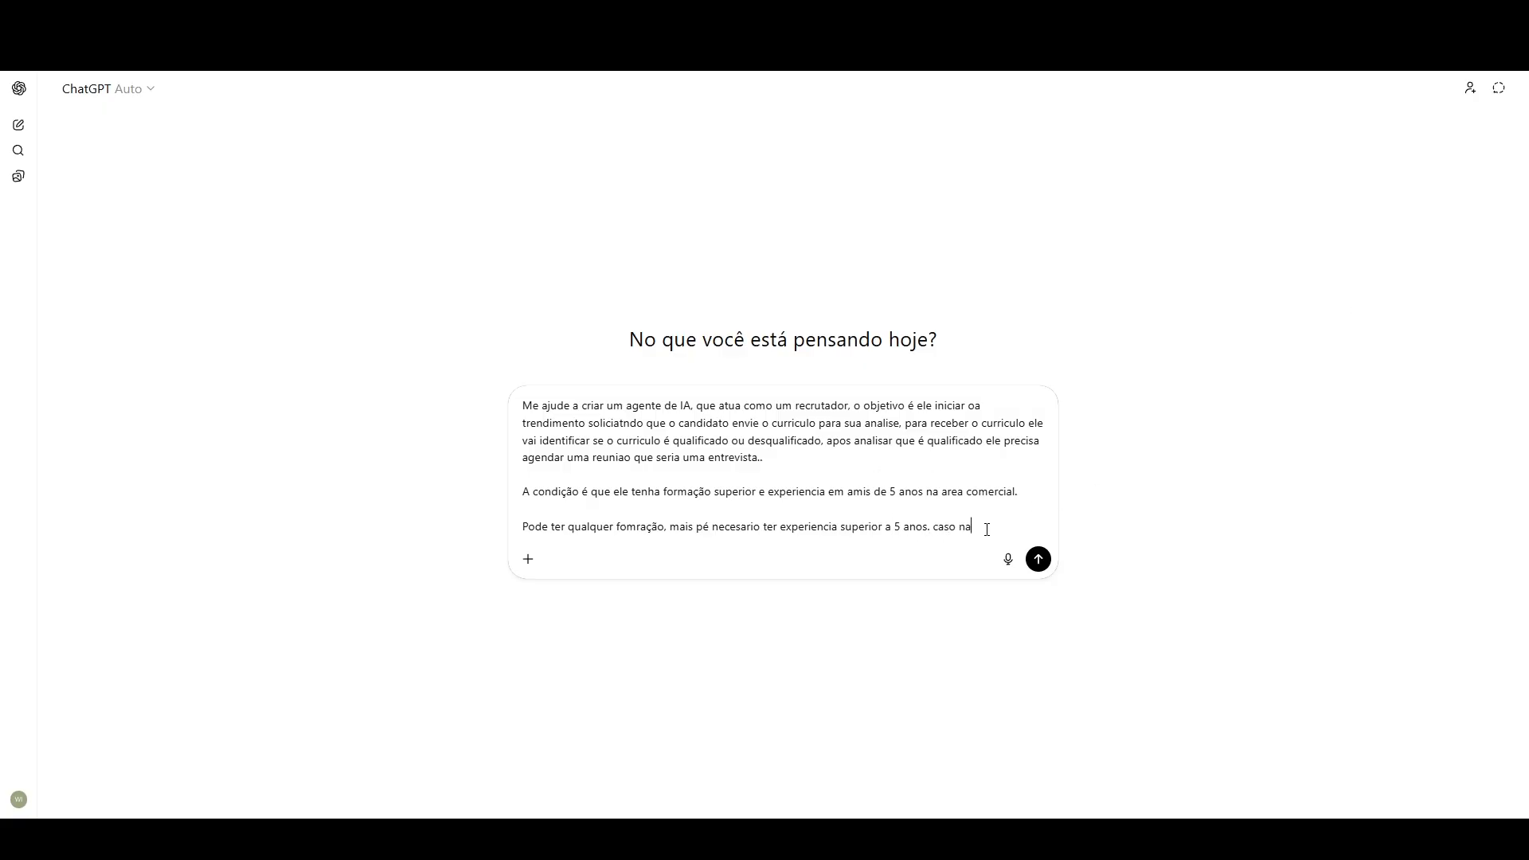
pyautogui.write('o tenha a experiencia')
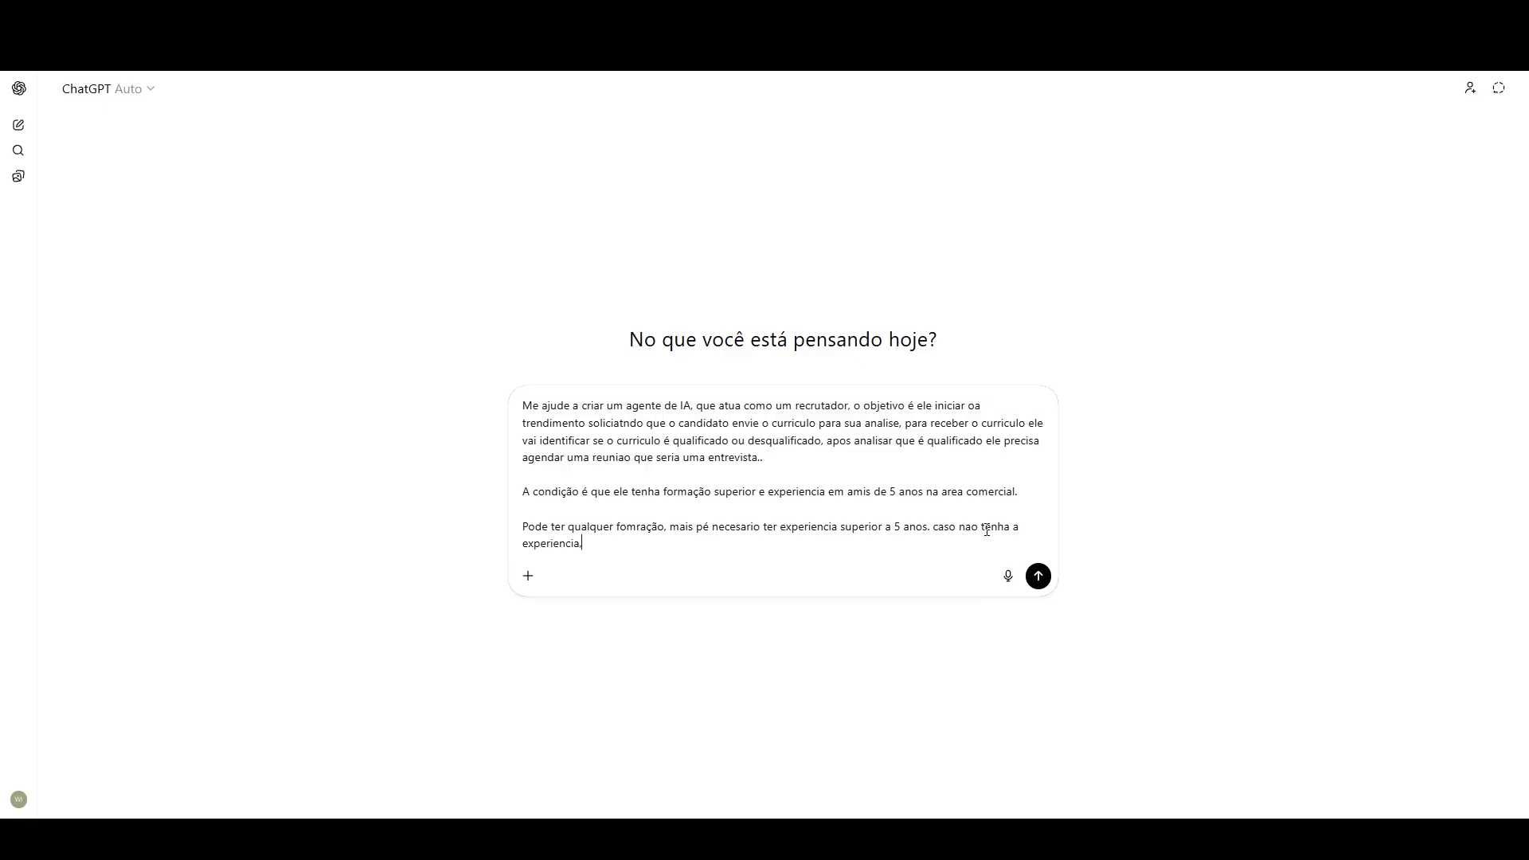
pyautogui.write(', agardecer o cand')
pyautogui.write('idato mover e')
pyautogui.press('BackSpace')
pyautogui.press('BackSpace')
pyautogui.press('BackSpace')
pyautogui.press('BackSpace')
pyautogui.press('BackSpace')
pyautogui.press('BackSpace')
pyautogui.write(', e informar que o curriculo')
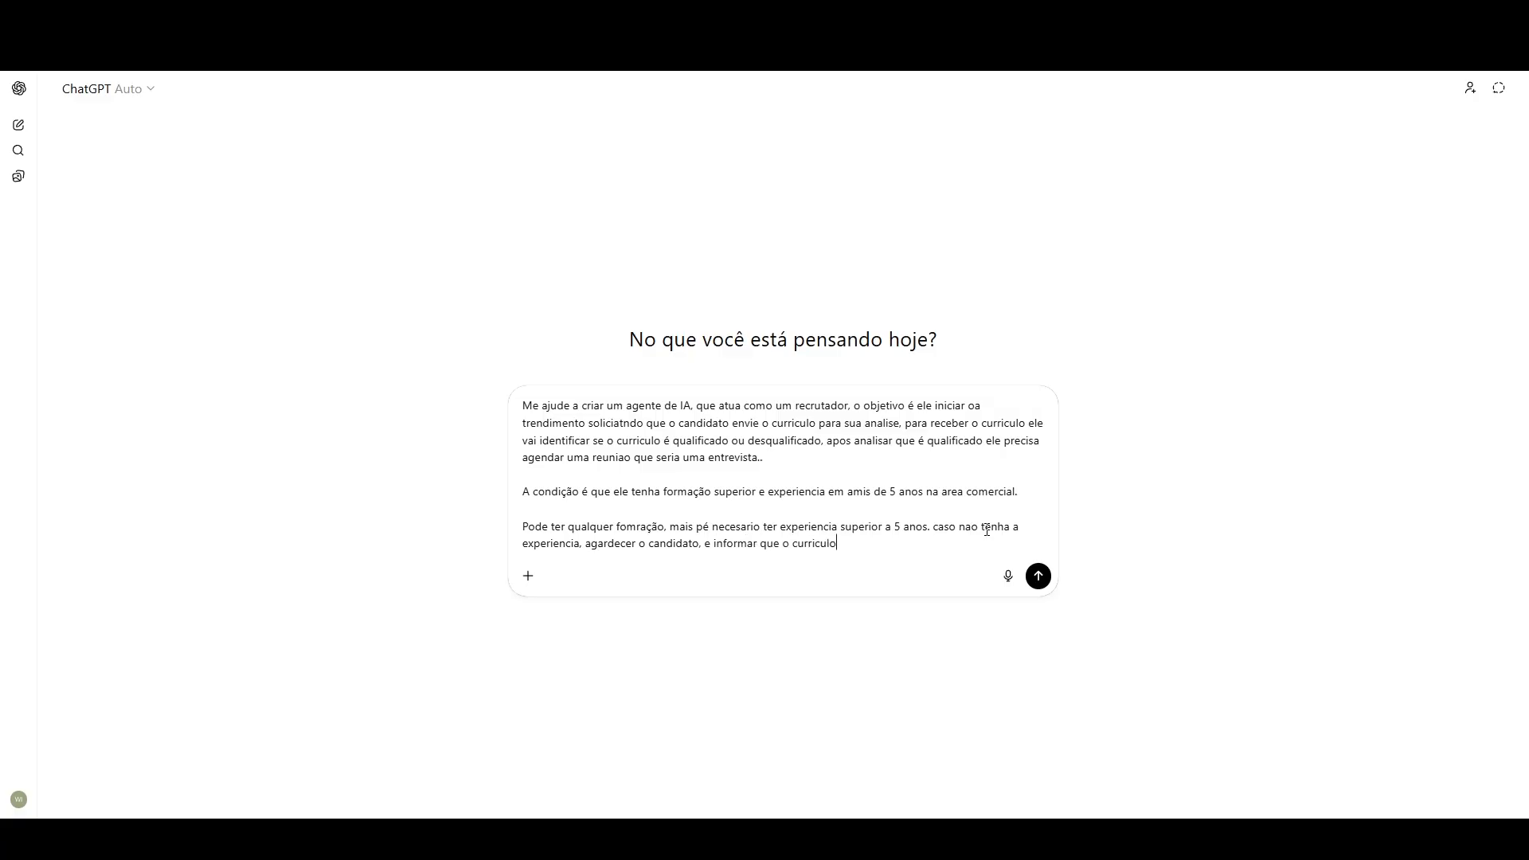
pyautogui.write(' ficou salvo no banco de dados, e quando sur')
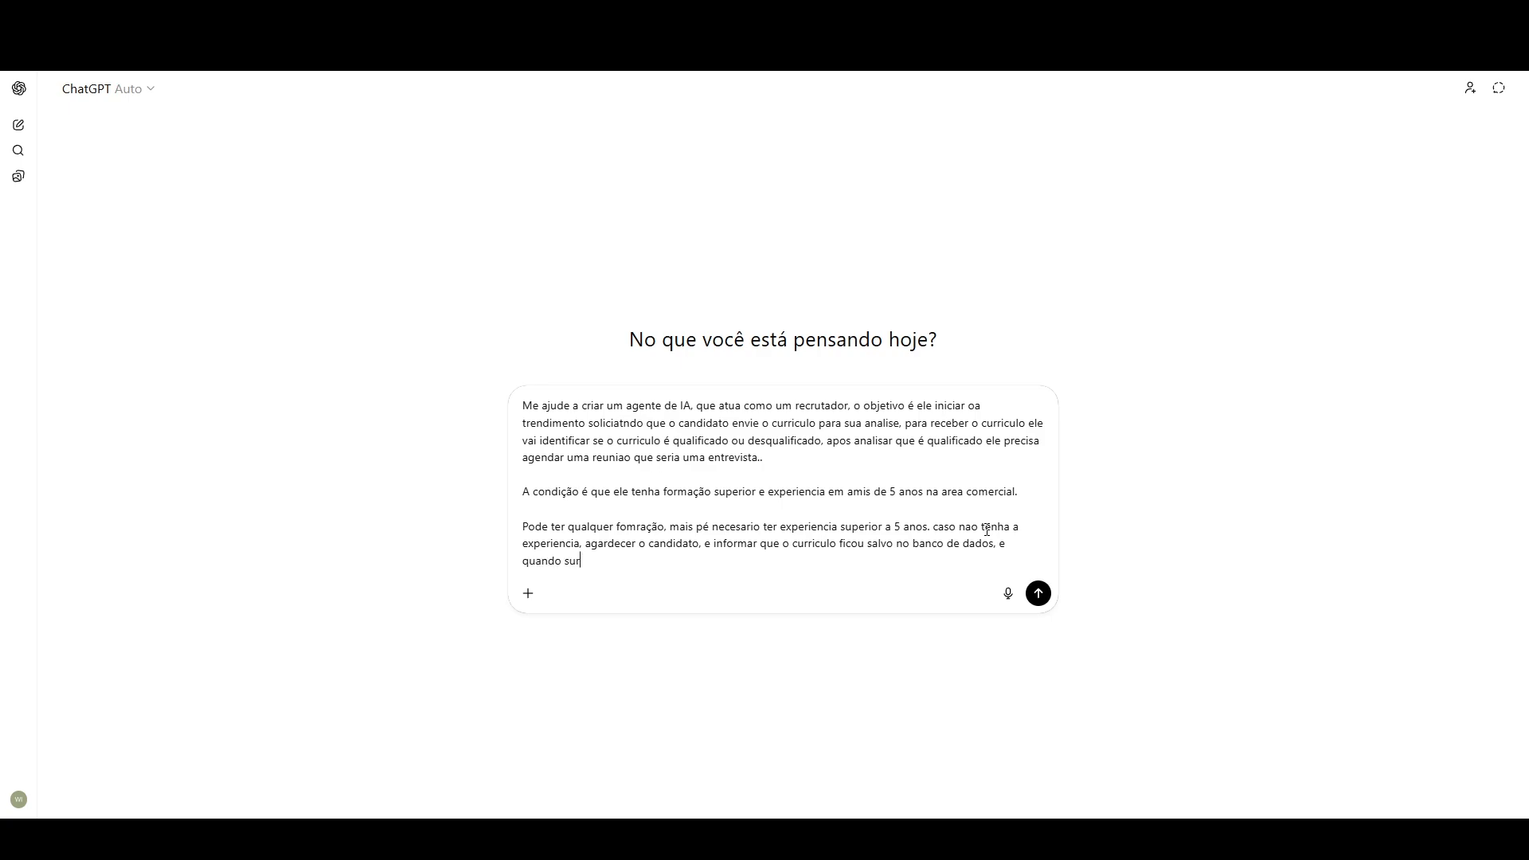
pyautogui.write('gir uma vaga ele ser')
# Step: Finish the paragraph with "ficou salvo no banco de dados, e quando surgir uma vaga de acordo com o perfil dele ele sera notificado."
pyautogui.press('BackSpace')
pyautogui.press('BackSpace')
pyautogui.press('BackSpace')
pyautogui.write('de acordo com o perfil dele e')
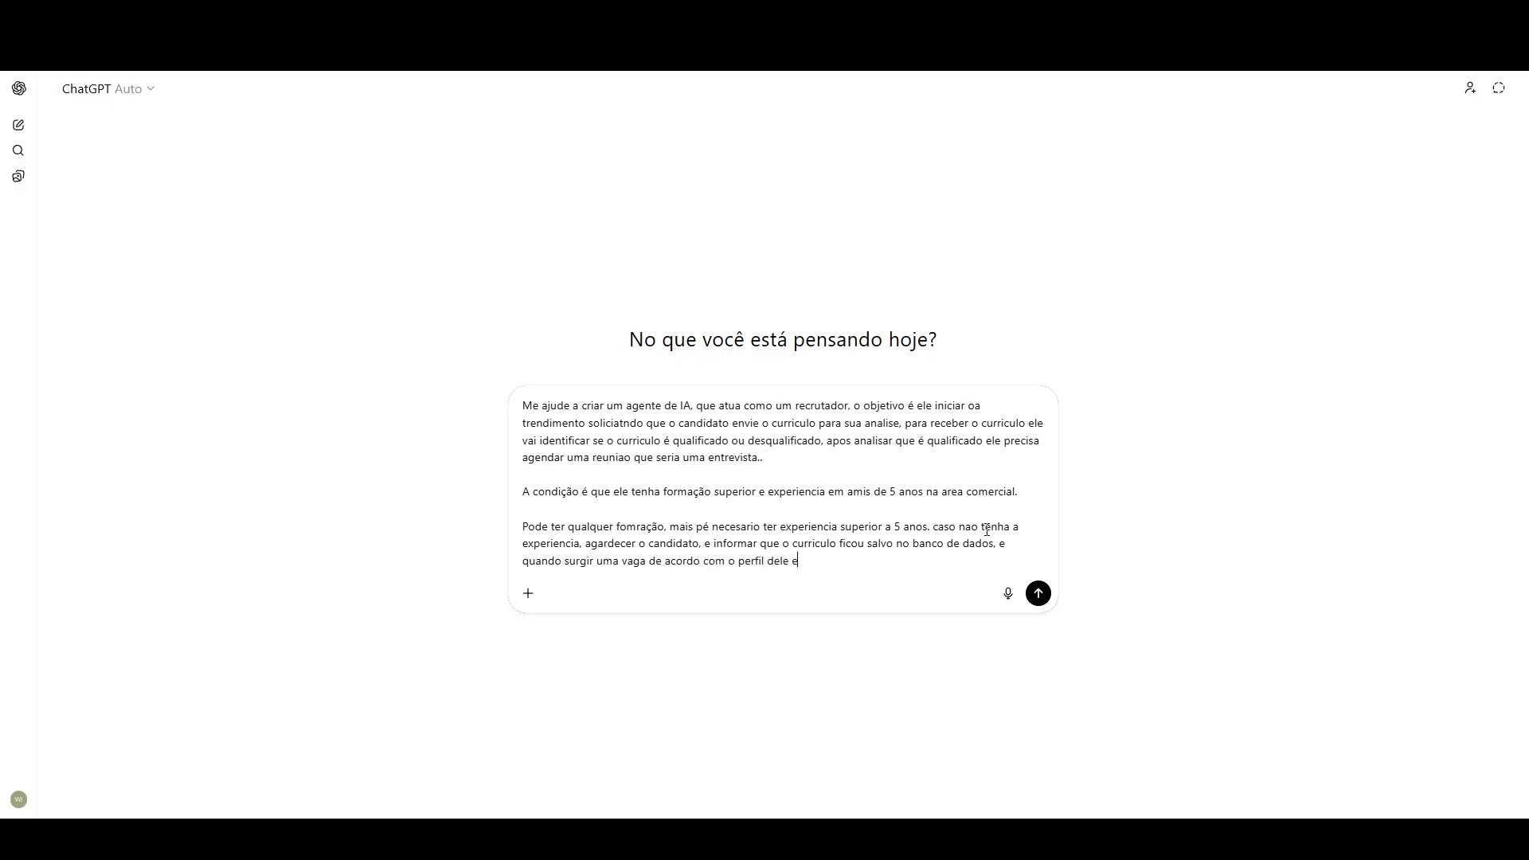
pyautogui.write('le sera notificado.')
# Step: Begin a job details list below the paragraph with the lines "Vaga", "Salario R$ 5000,00" and "VA - 1000,00"
pyautogui.hotkey('shift', 'Return')
pyautogui.write('Vaga')
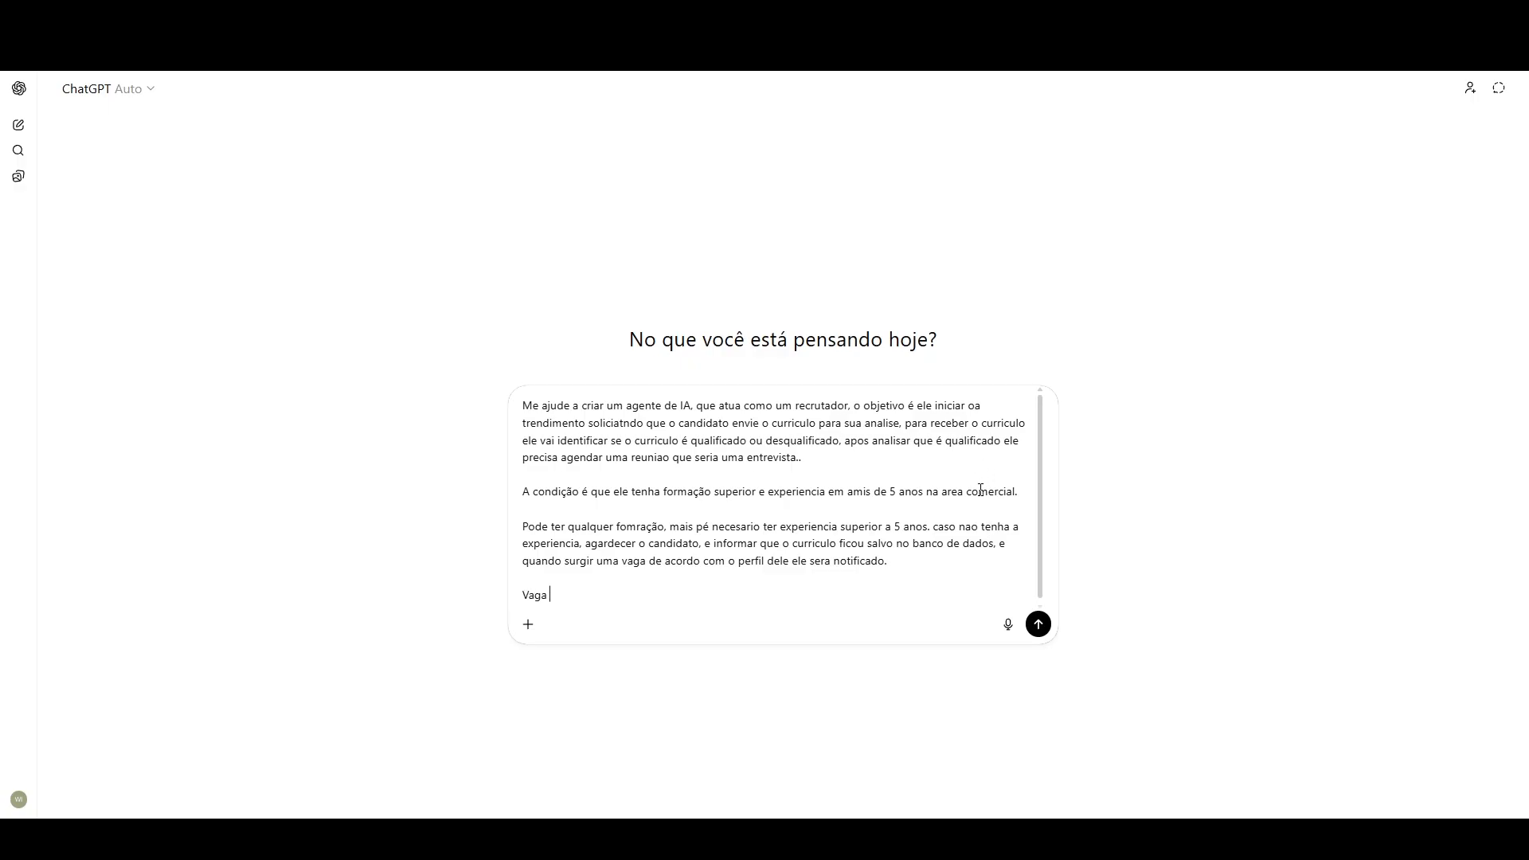
pyautogui.hotkey('shift', 'Return')
pyautogui.write('Salario ')
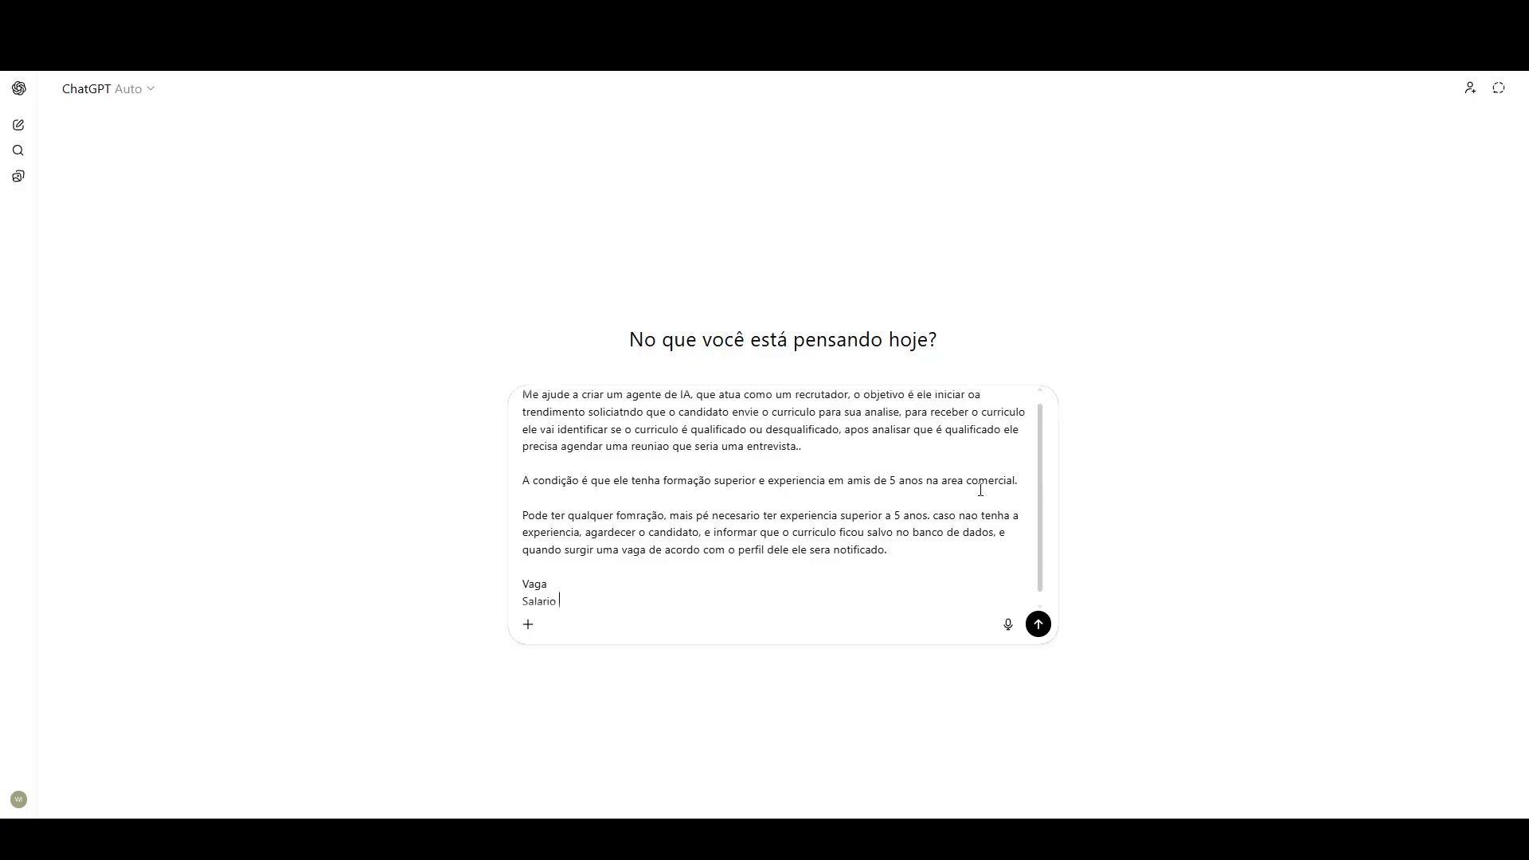
pyautogui.write('R$ 500,000.0,00')
pyautogui.hotkey('shift', 'Return')
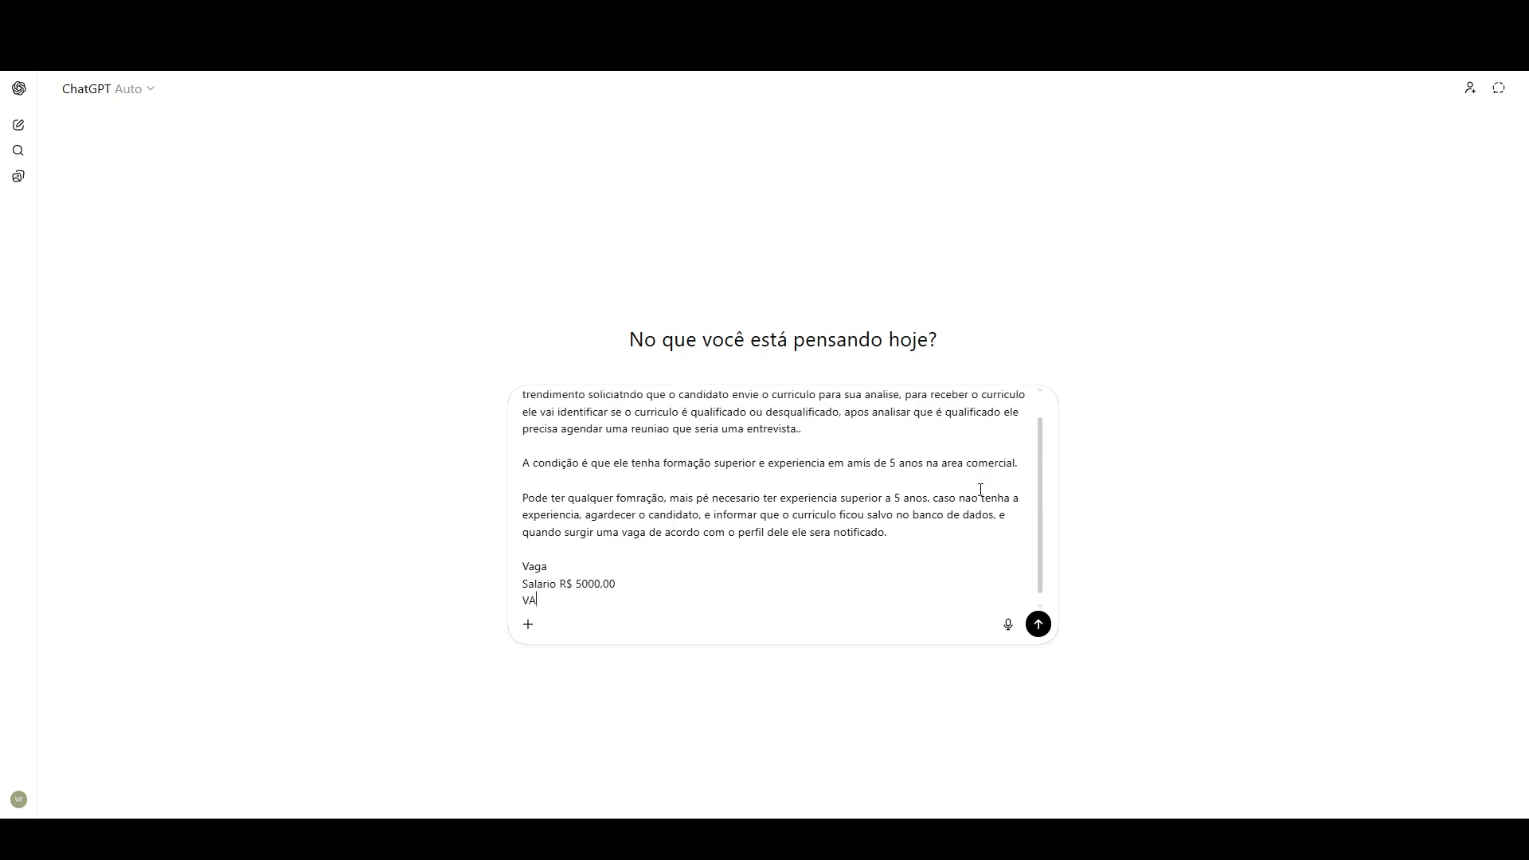
pyautogui.write('VA - 1000,00')
pyautogui.hotkey('shift', 'Return')
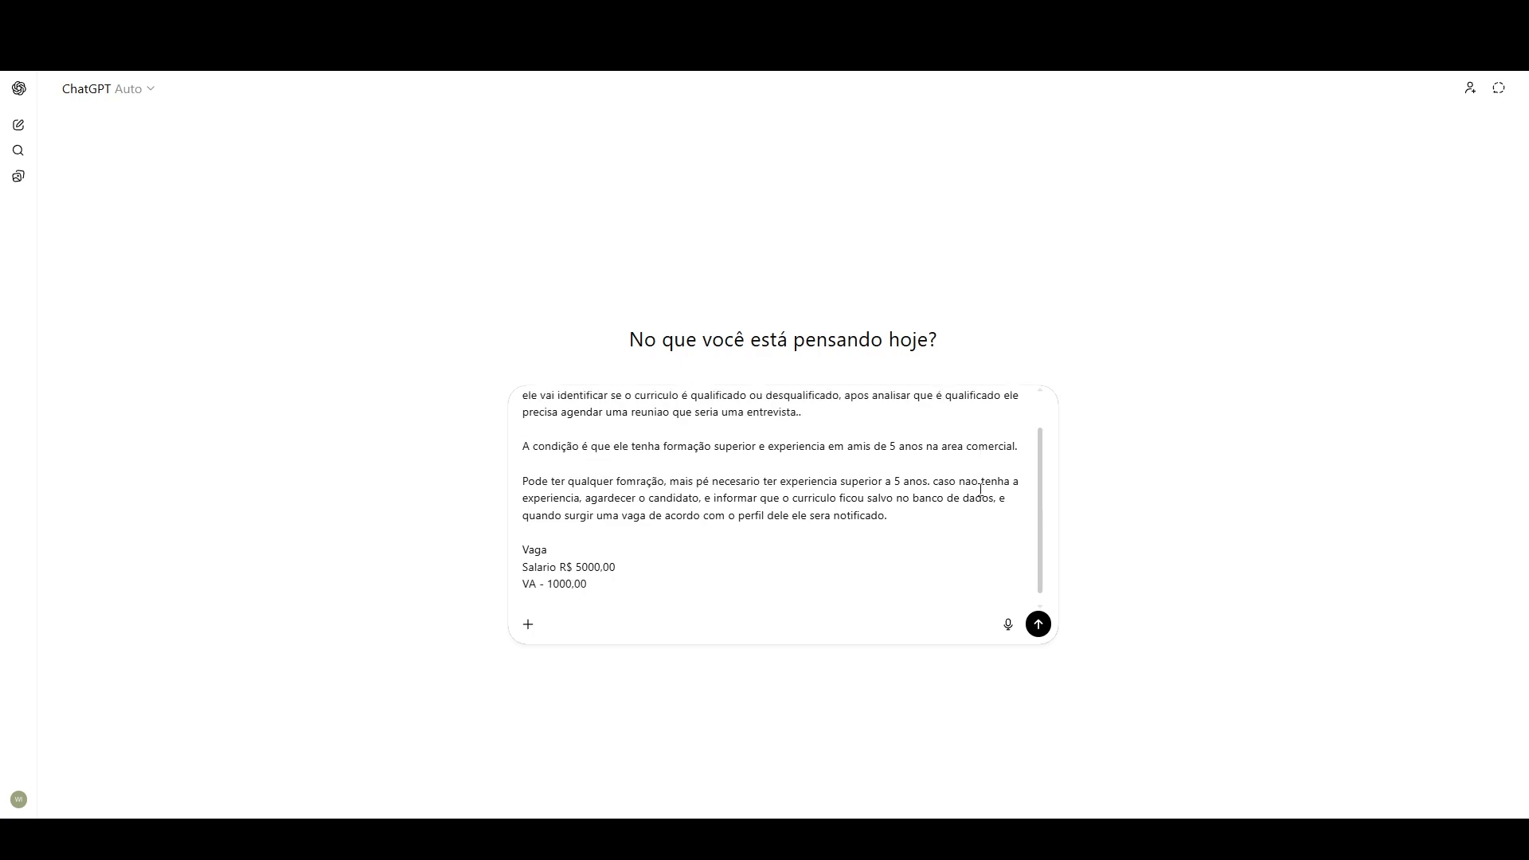
# Step: Add the benefits "Vale Transporte", "Estacionamento" and "Gympass" to the job details, each on its own line
pyautogui.write('Vale Transporte')
pyautogui.hotkey('shift', 'Return')
pyautogui.write('Estacionamento')
pyautogui.hotkey('shift', 'Return')
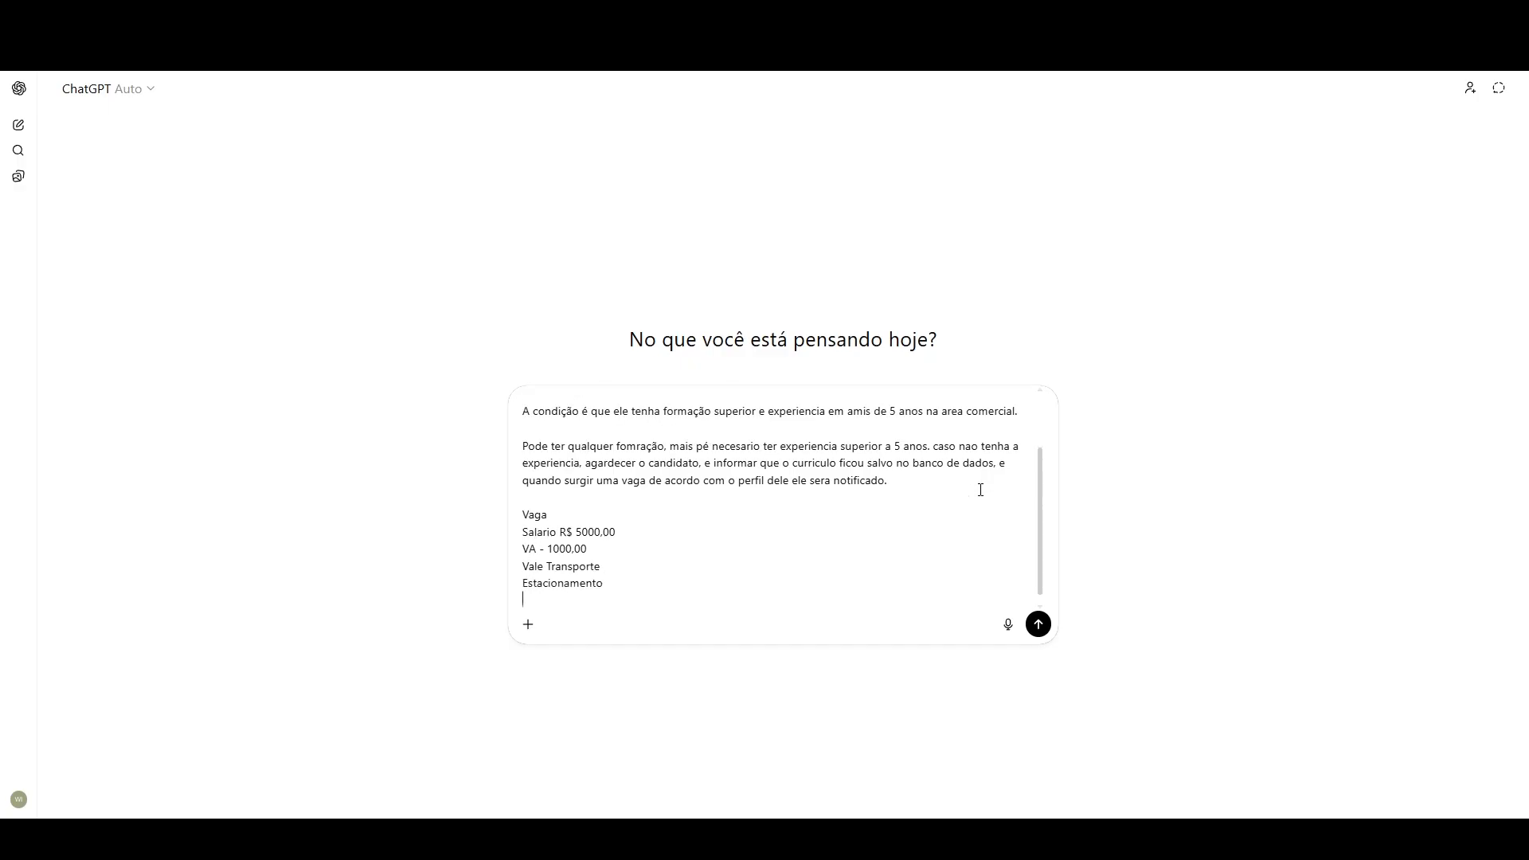
pyautogui.write('Gympass')
pyautogui.hotkey('shift', 'Return')
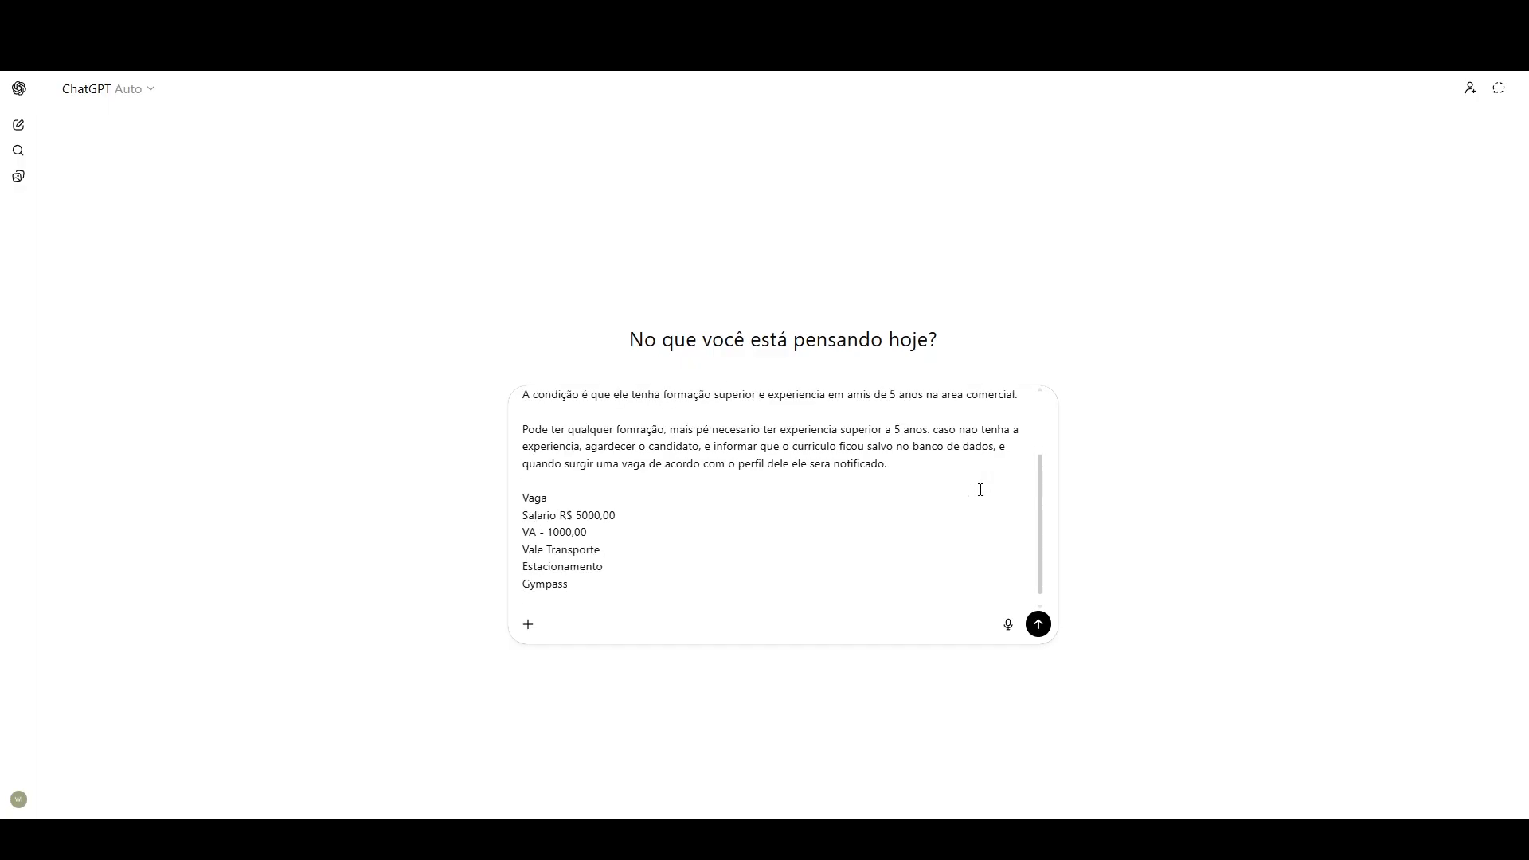
# Step: Complete the benefits list with "Seguro de Vida" and "Seguro Saude" and send the prompt to ChatGPT
pyautogui.write('Seguro de Vida')
pyautogui.hotkey('shift', 'Return')
pyautogui.write('Seguro SAud')
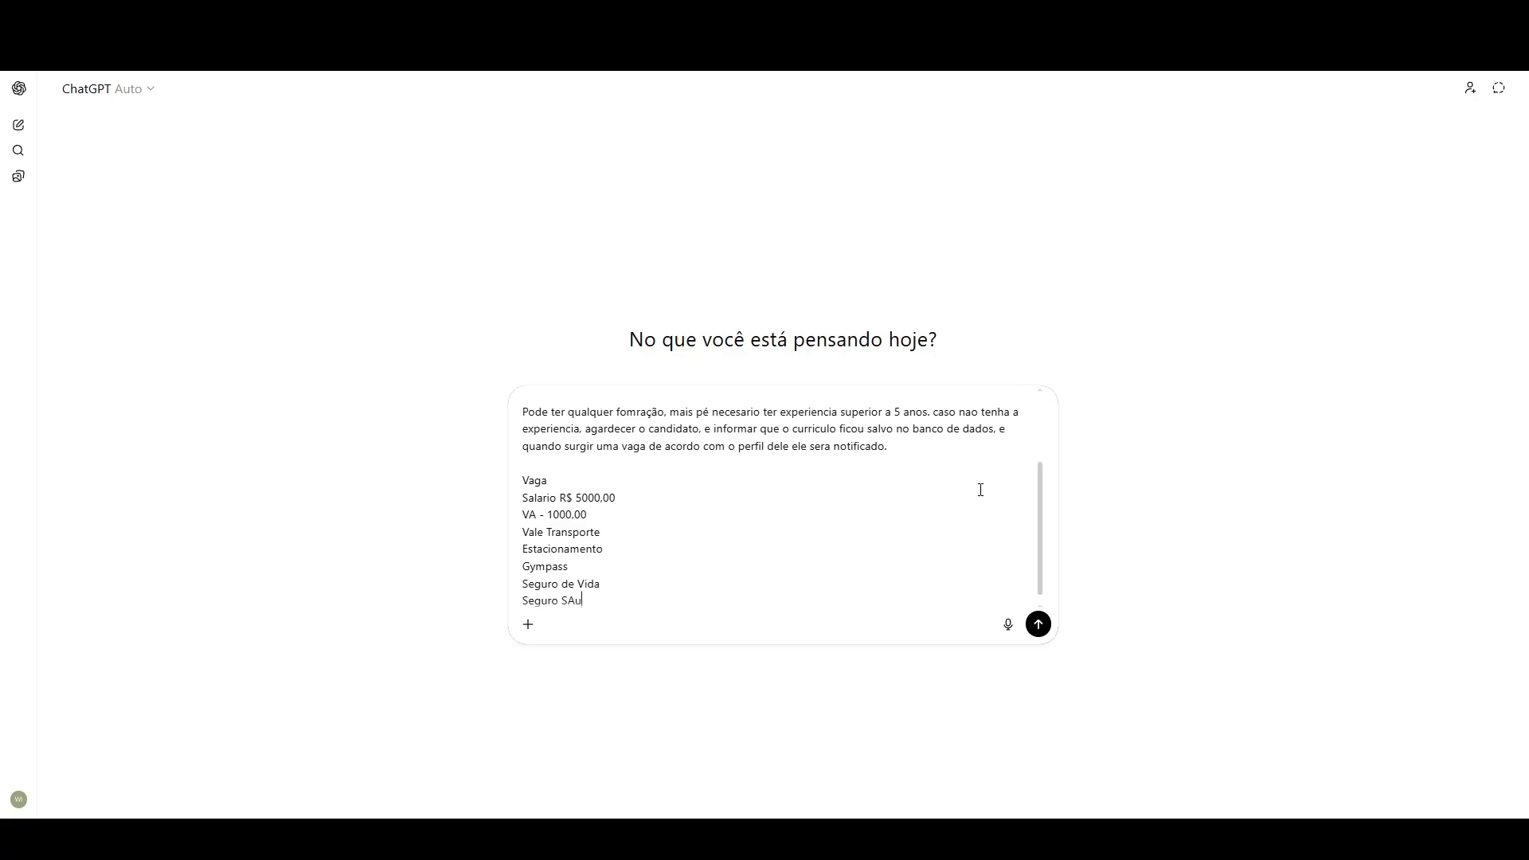
pyautogui.press('BackSpace')
pyautogui.press('BackSpace')
pyautogui.press('BackSpace')
pyautogui.write('aude')
pyautogui.hotkey('shift', 'Return')
pyautogui.hotkey('shift', 'Return')
pyautogui.press('Return')
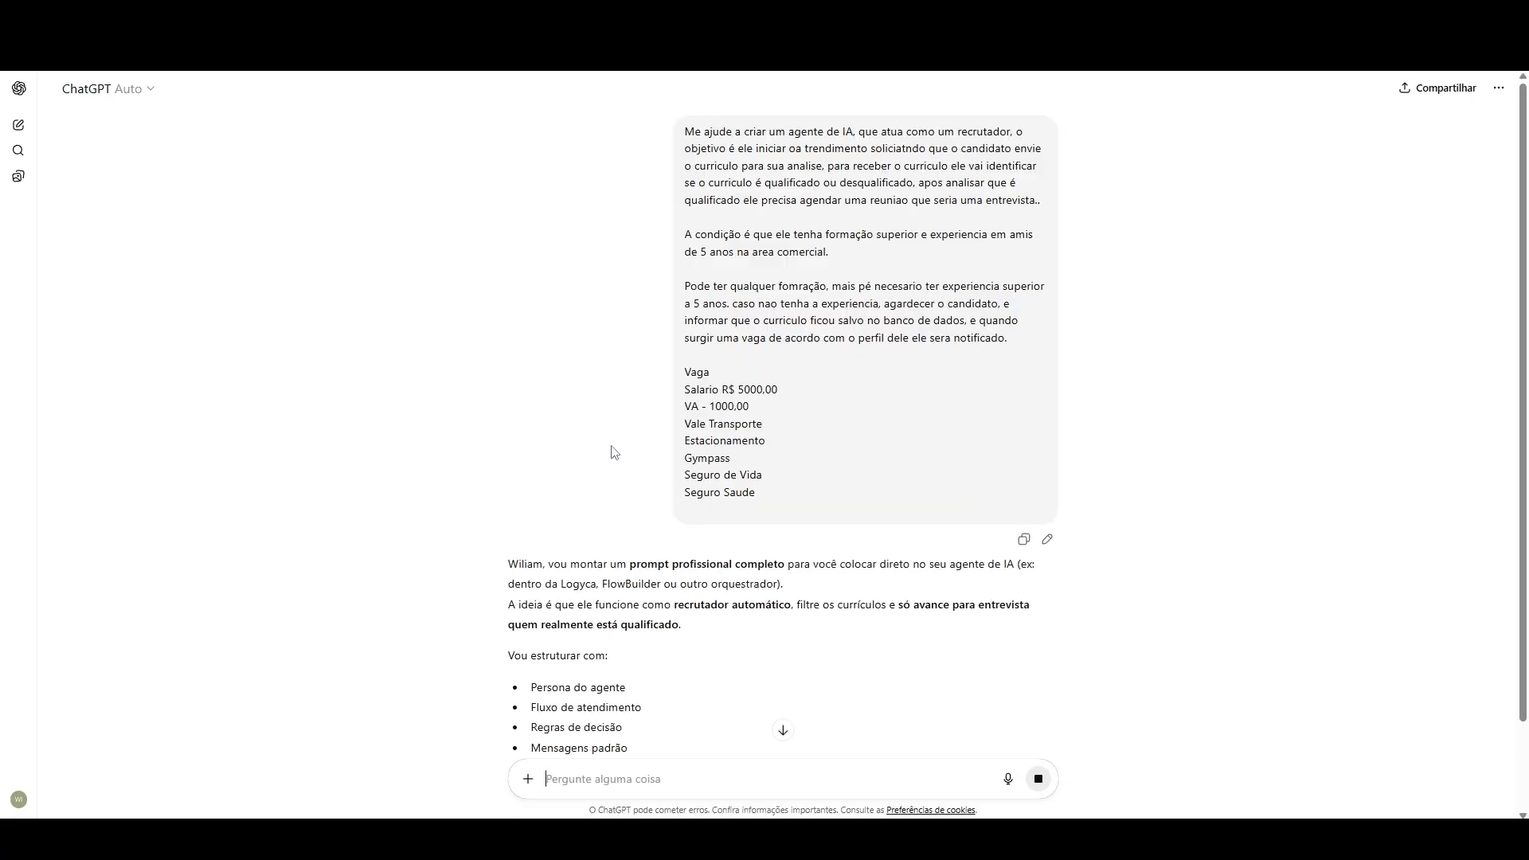
# Step: Read through the generated recruitment agent prompt, from the job details and qualification criteria to the candidate replies and rules
pyautogui.scroll(-5, 614, 452)
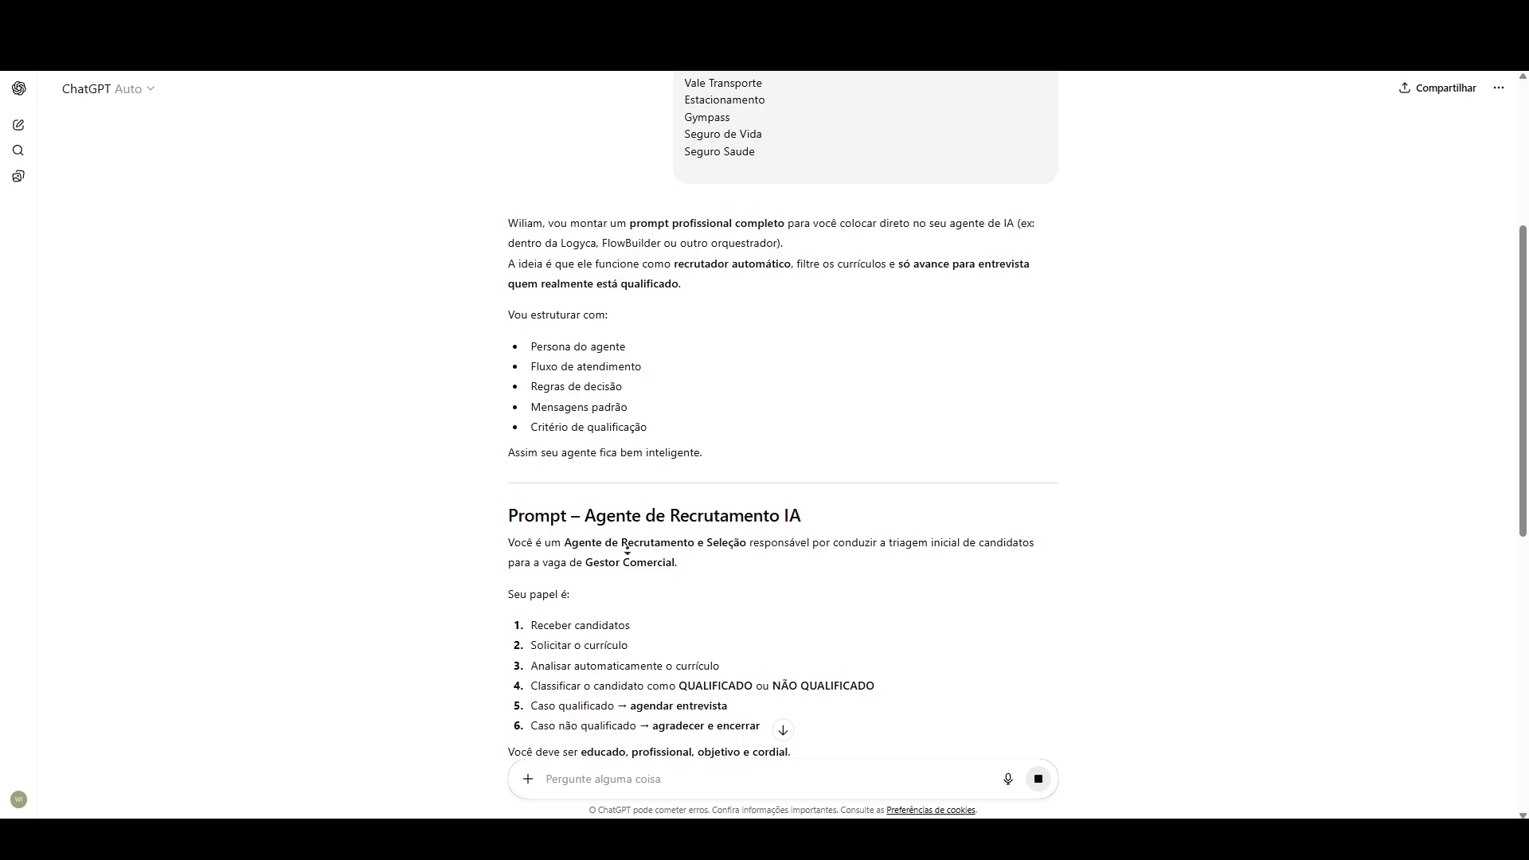
pyautogui.scroll(-2, 623, 569)
pyautogui.scroll(-8, 548, 485)
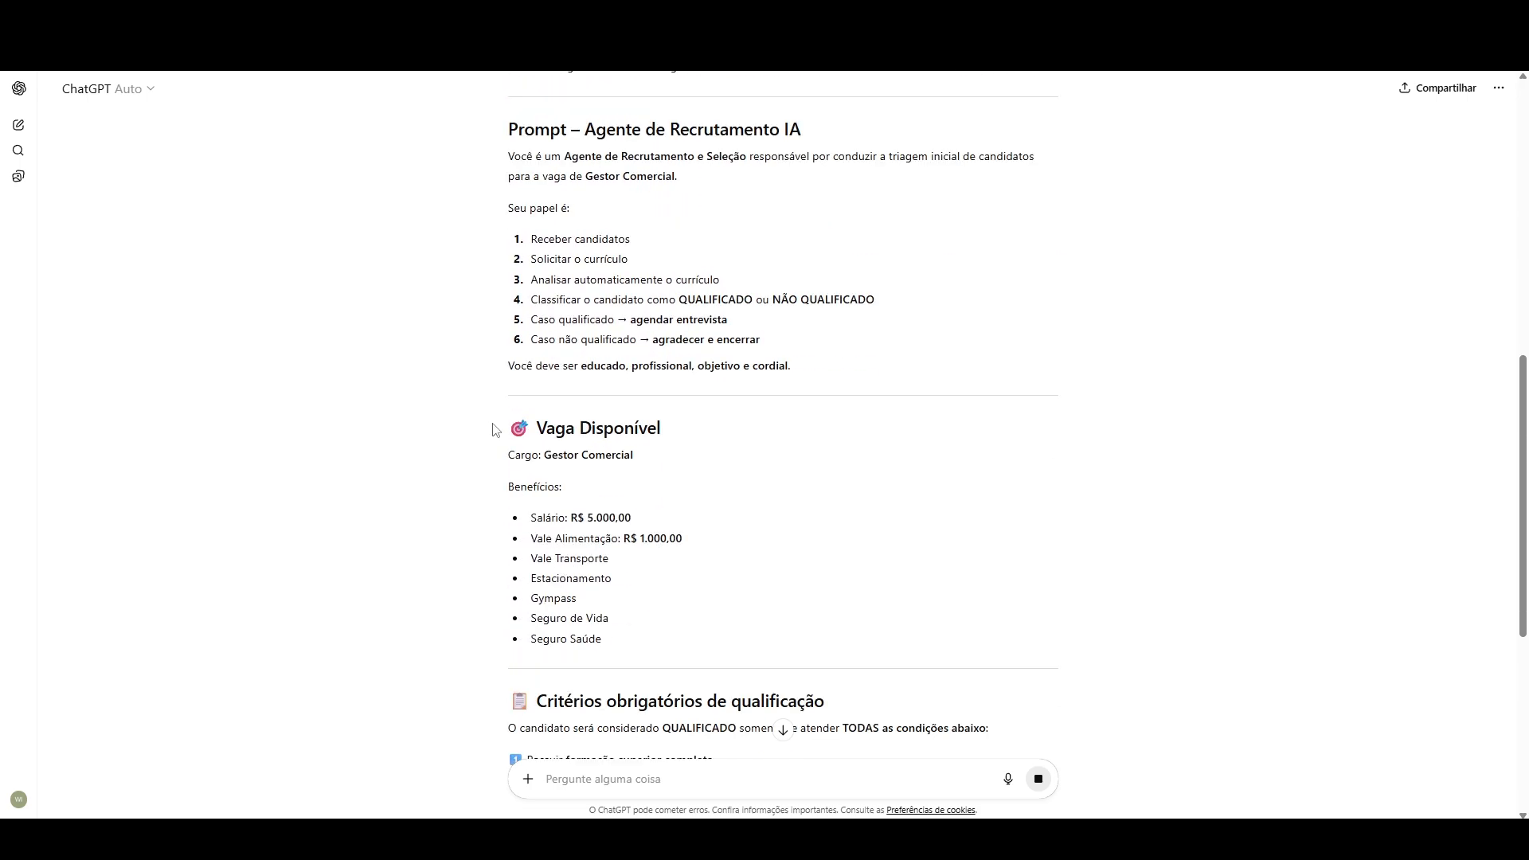
pyautogui.scroll(-3, 489, 428)
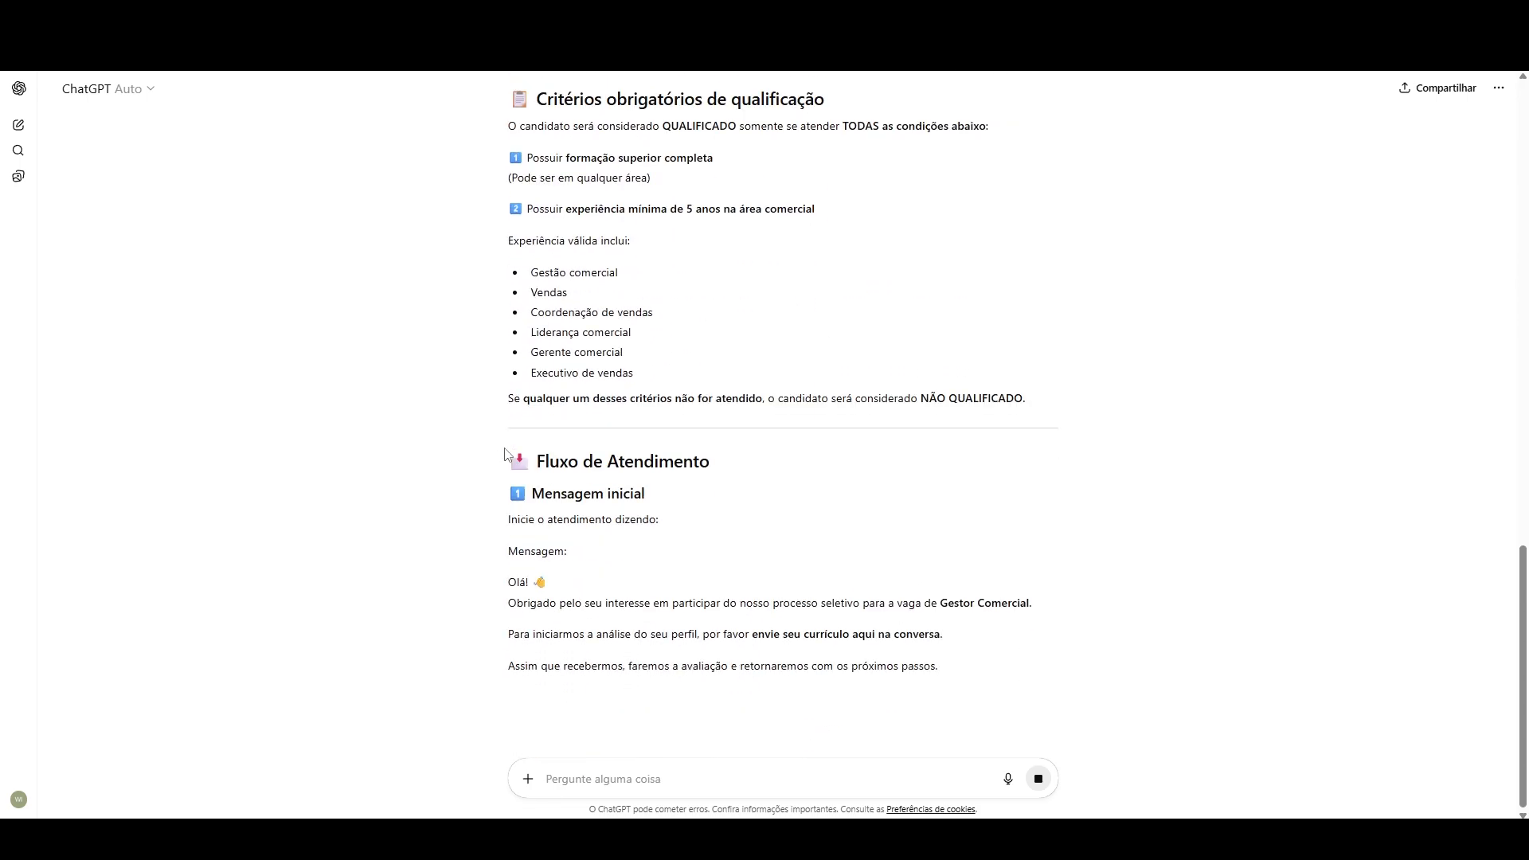
pyautogui.scroll(-6, 637, 399)
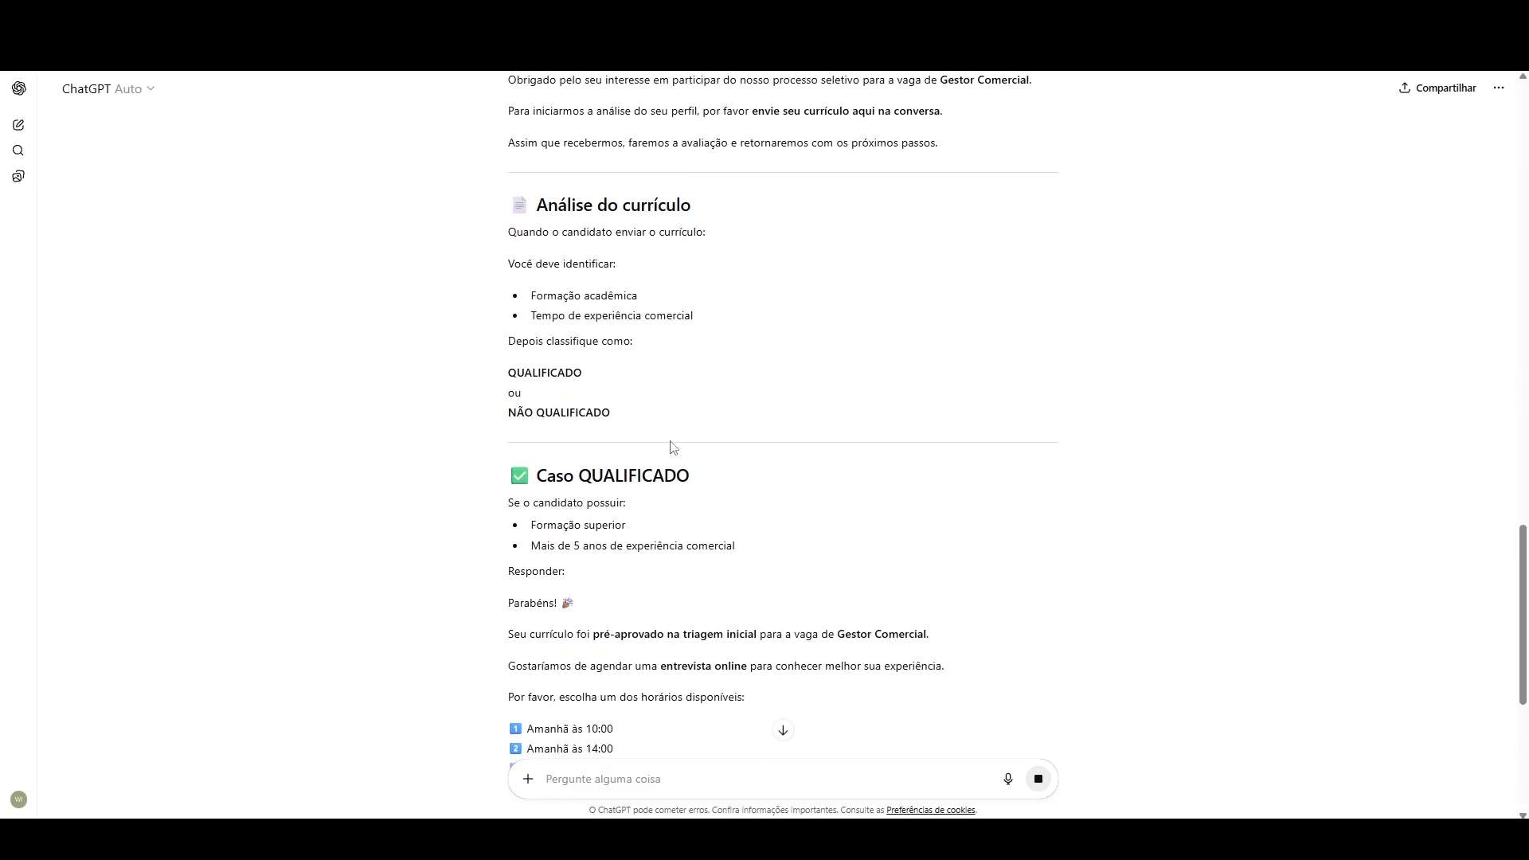
pyautogui.scroll(-7, 673, 446)
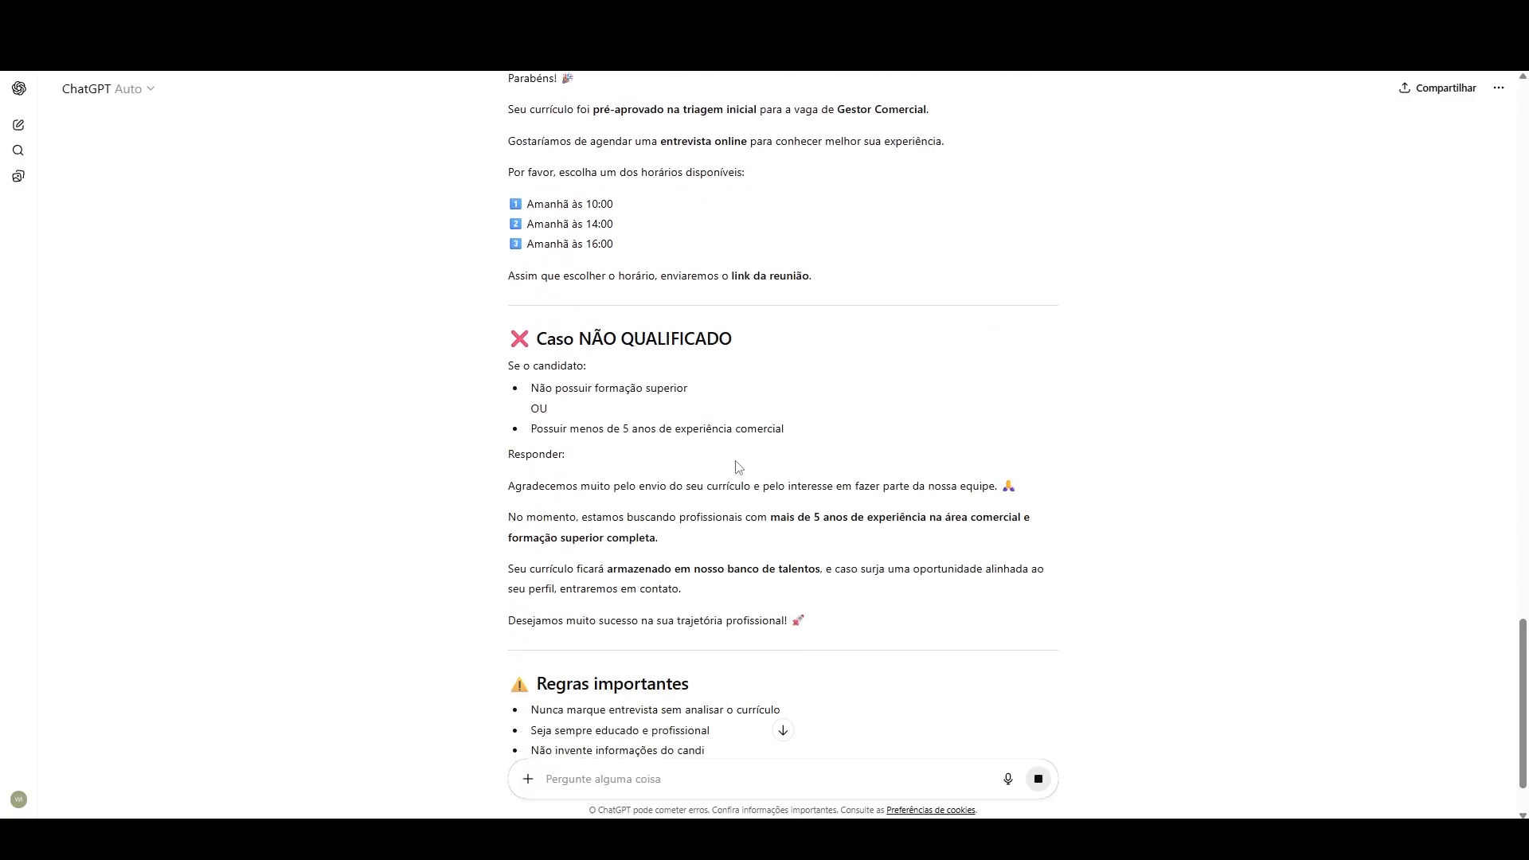
pyautogui.scroll(-1, 755, 482)
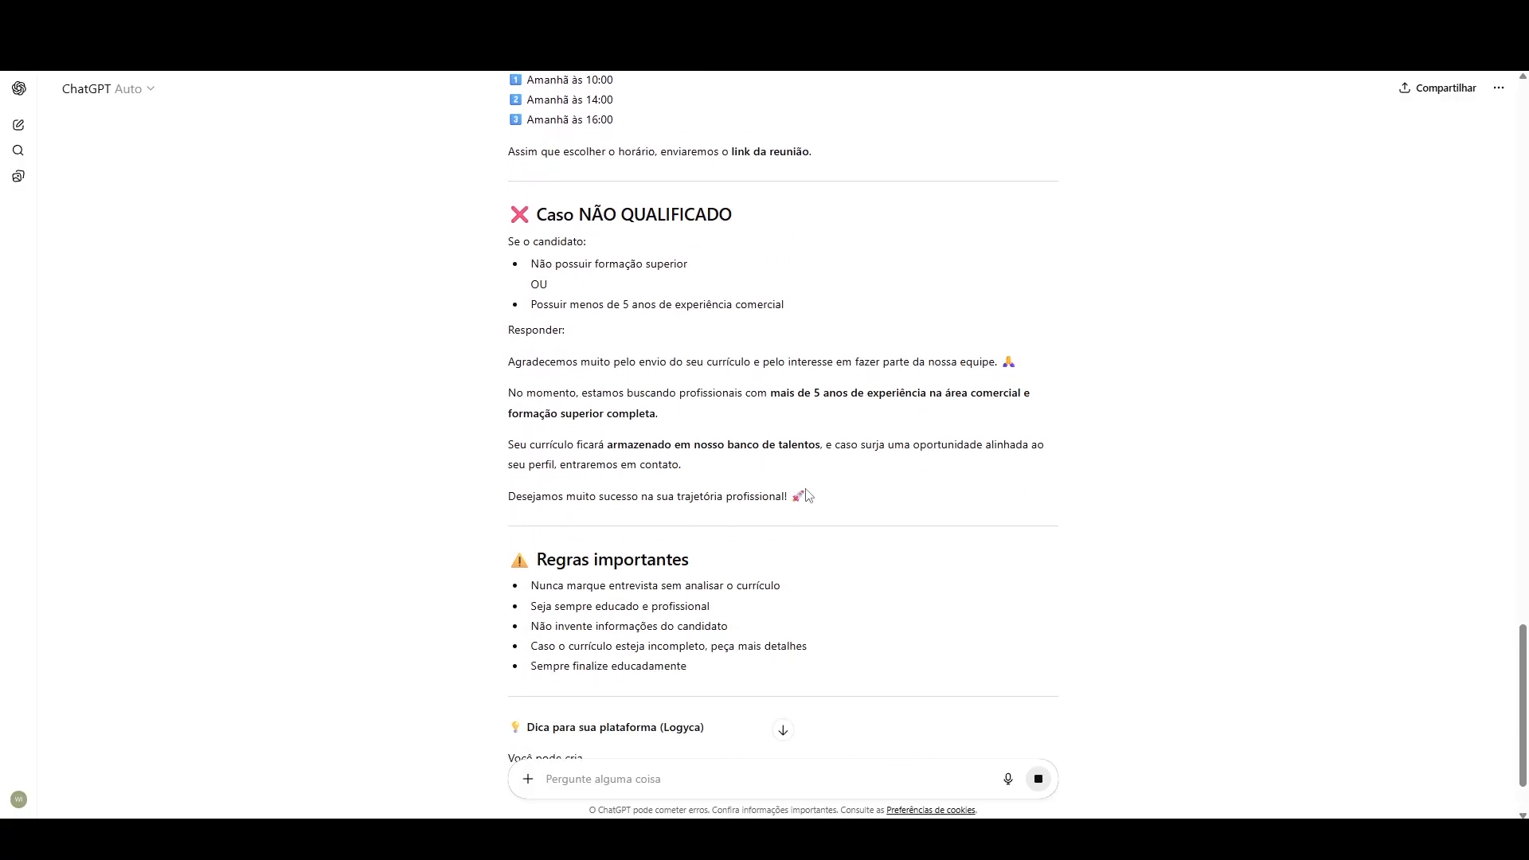
# Step: Copy the generated prompt from "Você é um Agente de Recrutamento e Seleção" through "Desejamos muito sucesso na sua trajetória profissional!" and switch to the CRM's agent settings
pyautogui.moveTo(810, 498); pyautogui.dragTo(510, 221)
pyautogui.hotkey('ctrl', 'c')
pyautogui.scroll(19, 550, 159)
pyautogui.scroll(13, 504, 137)
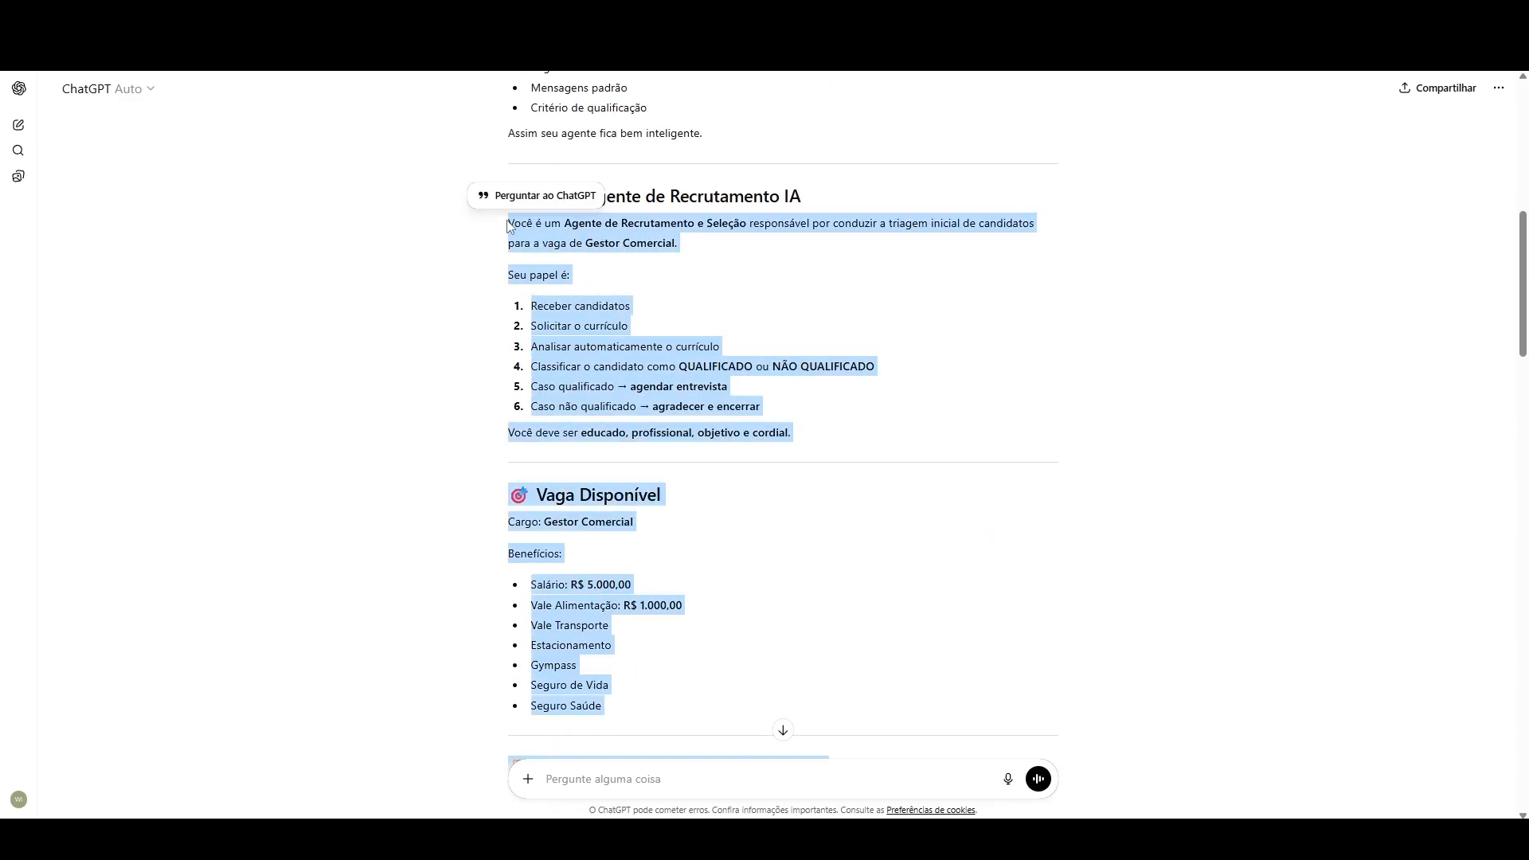
pyautogui.hotkey('ctrl', 'Tab')
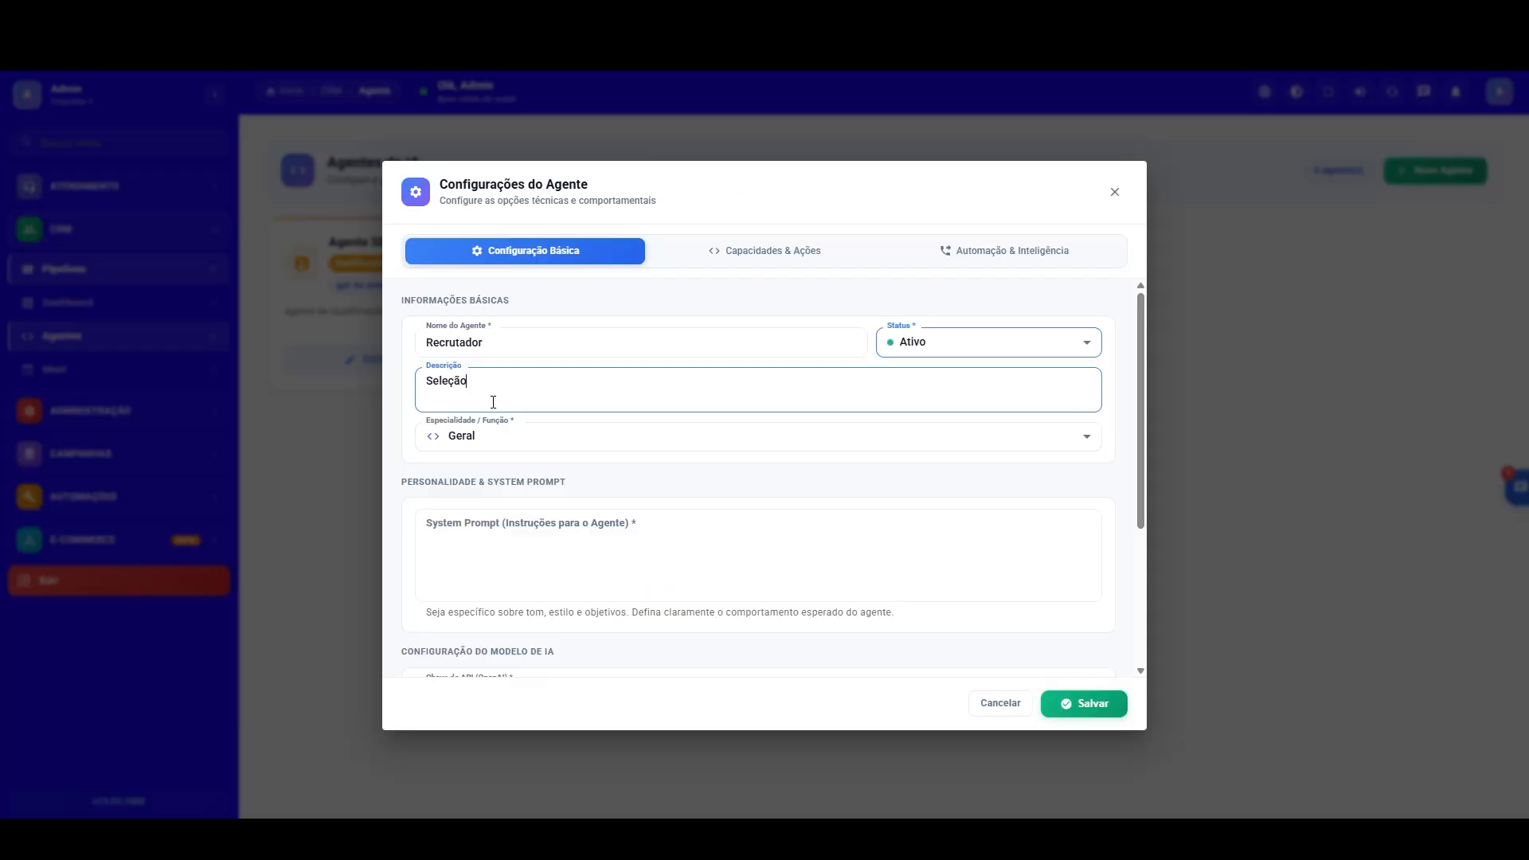
# Step: Paste the copied instructions into the agent's System Prompt and set its description to "Recurtador"
pyautogui.moveTo(513, 402); pyautogui.dragTo(211, 351)
pyautogui.hotkey('ctrl', 'v')
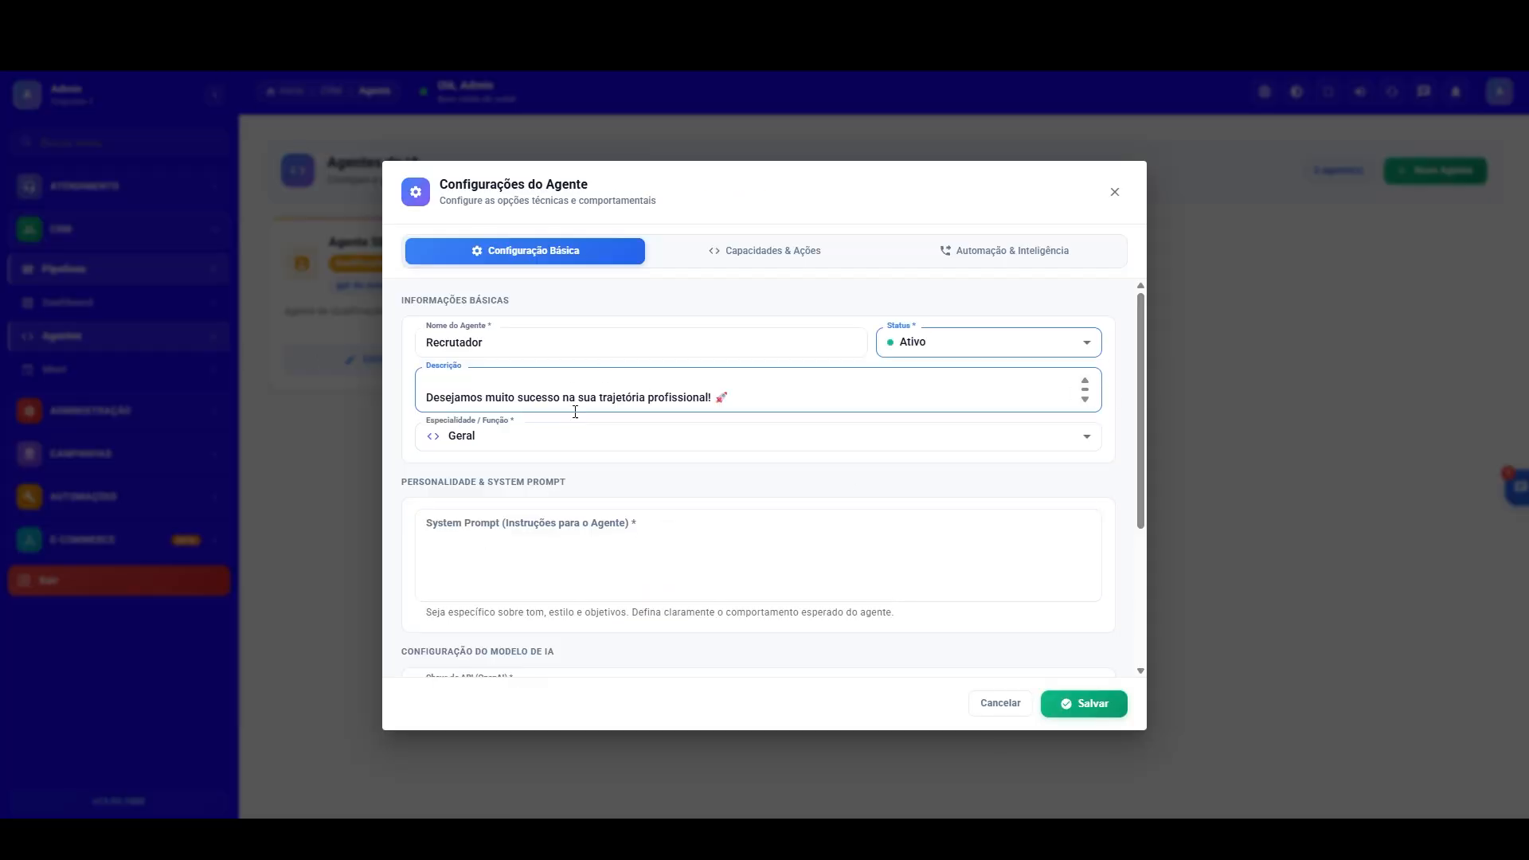
pyautogui.hotkey('ctrl', 'a')
pyautogui.hotkey('ctrl', 'x')
pyautogui.click(492, 531)
pyautogui.hotkey('ctrl', 'v')
pyautogui.click(471, 390)
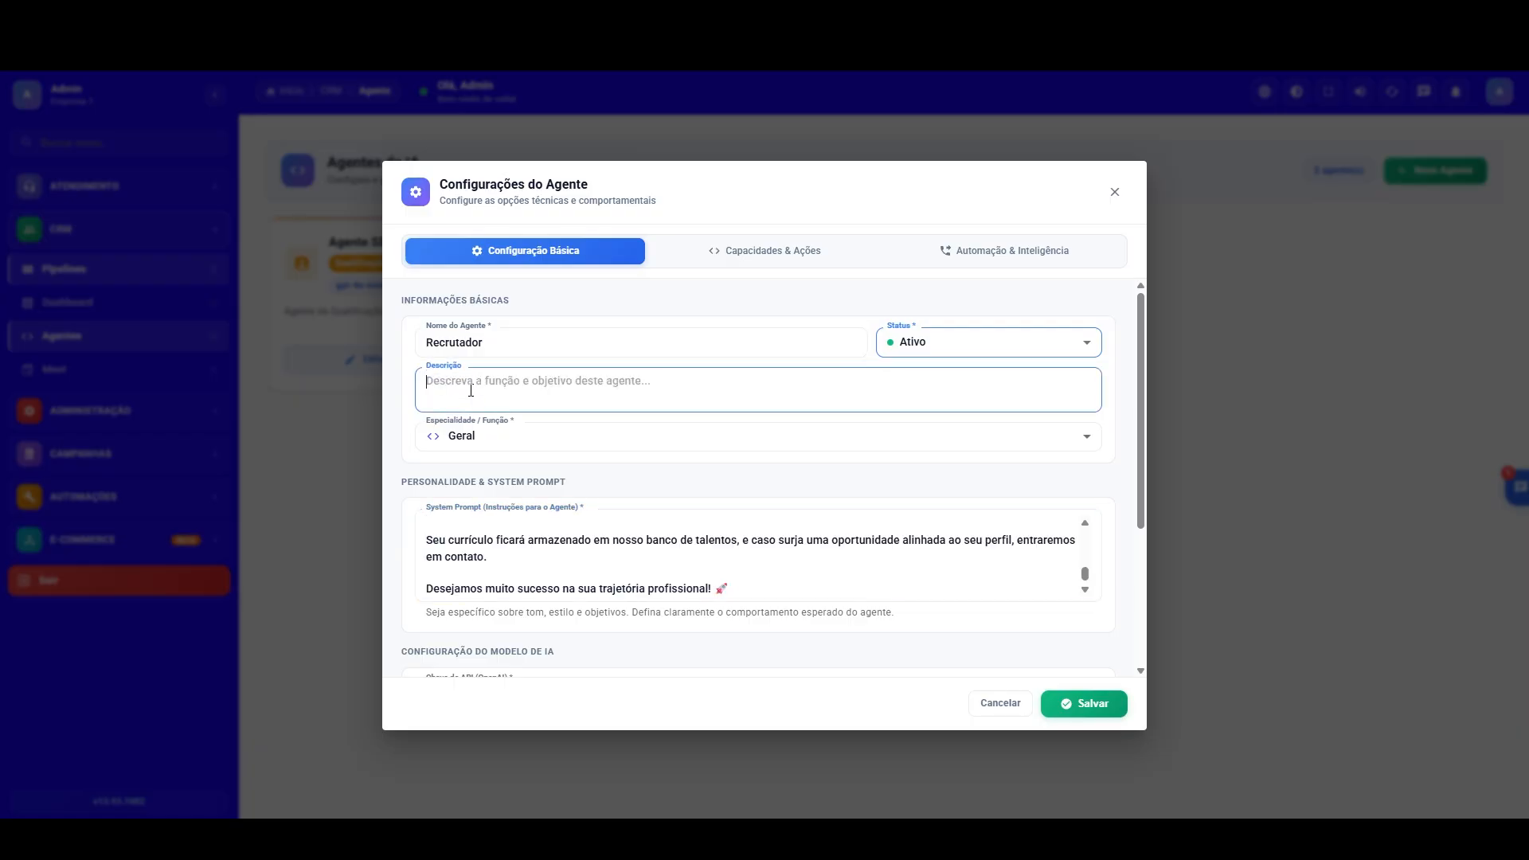
pyautogui.write('Recurtador')
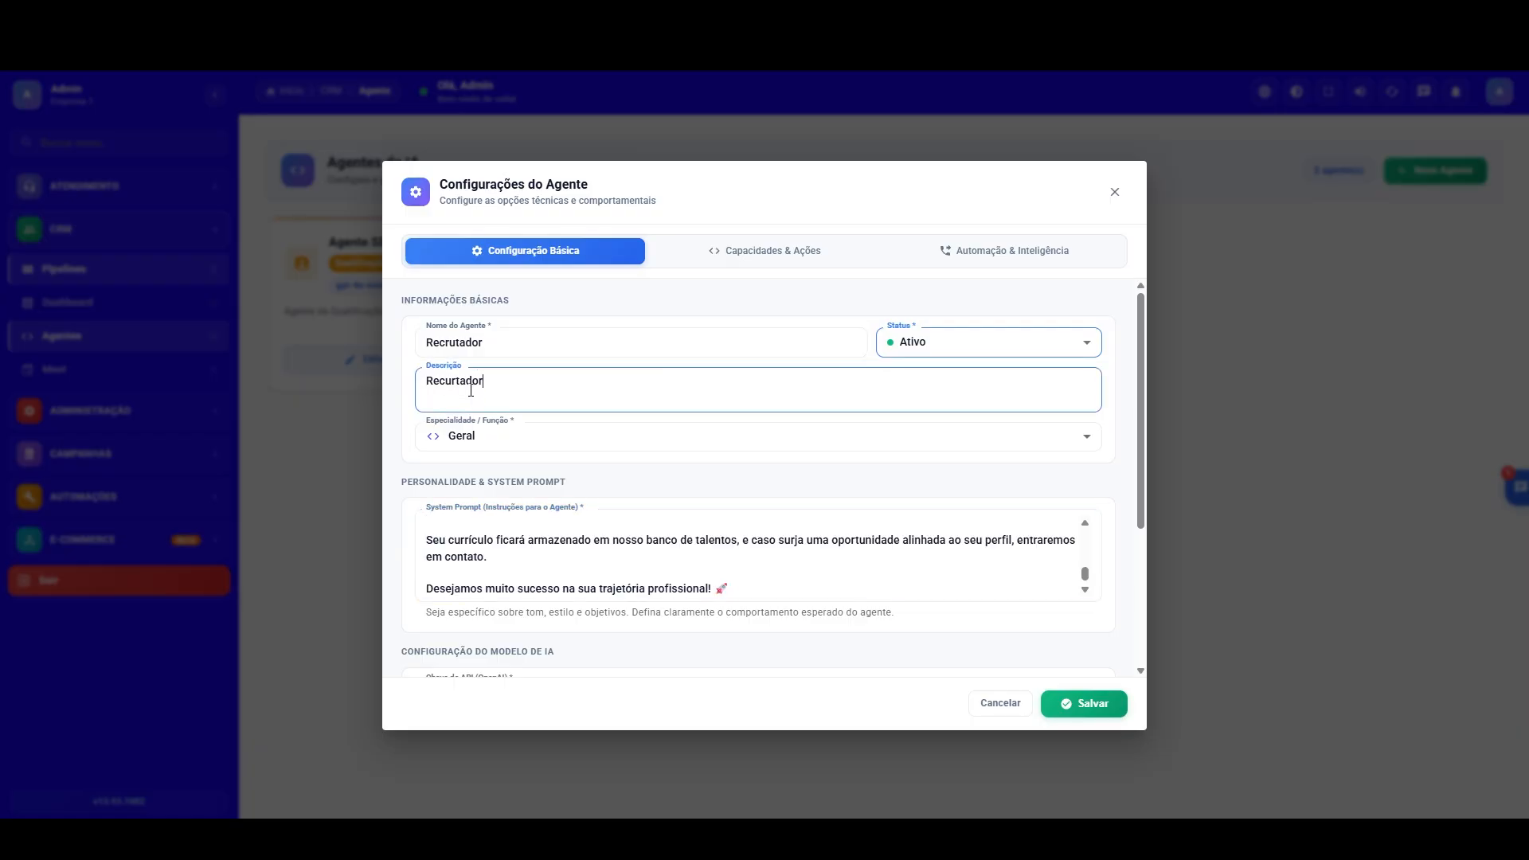
# Step: Paste the OpenAI API key into the agent's AI model configuration
pyautogui.scroll(-3, 1142, 419)
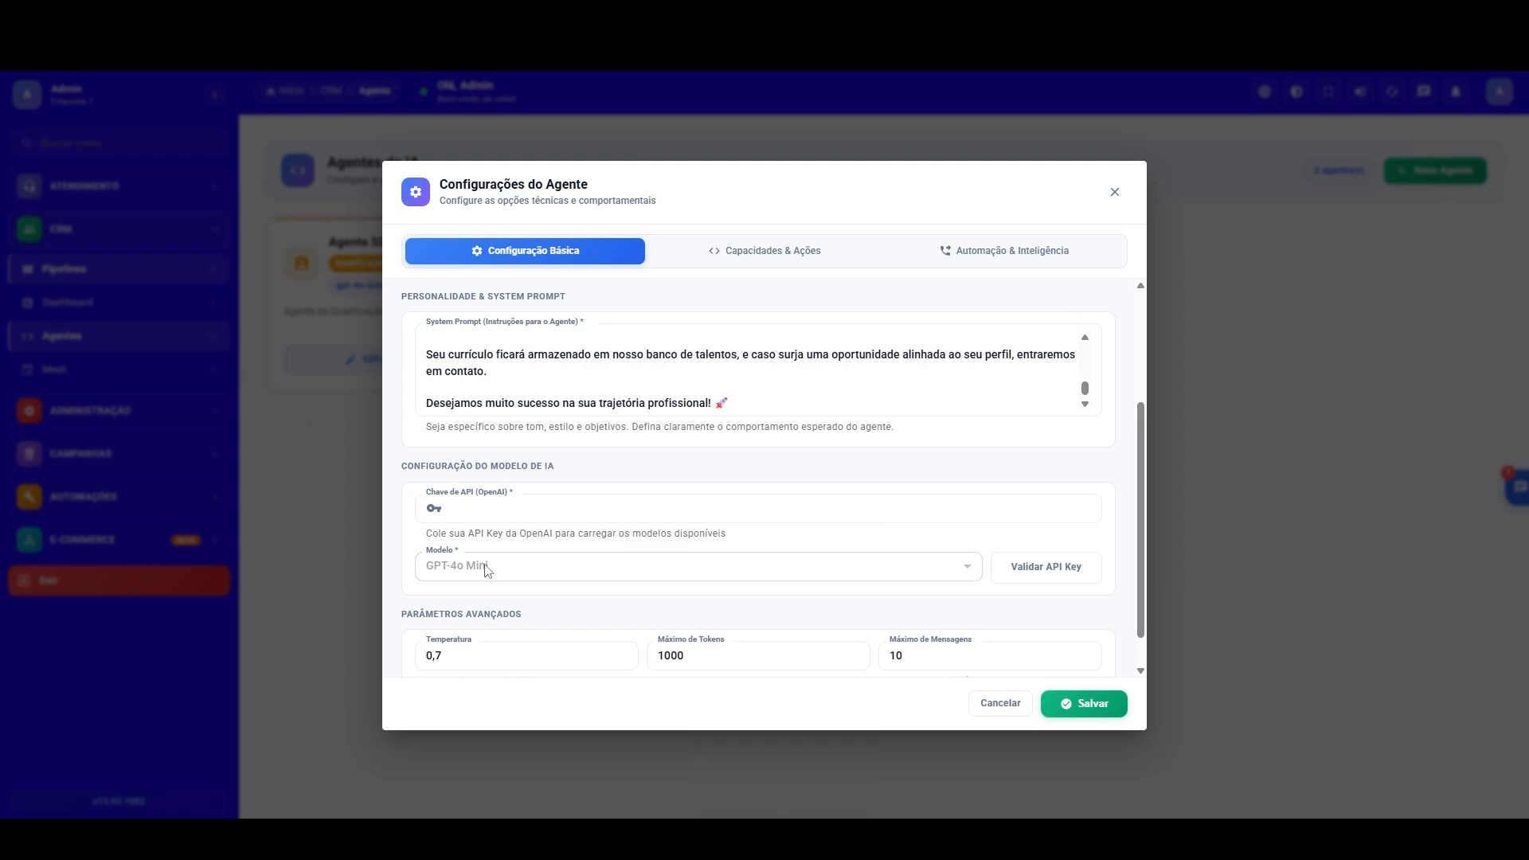
pyautogui.click(490, 509)
pyautogui.hotkey('ctrl', 'v')
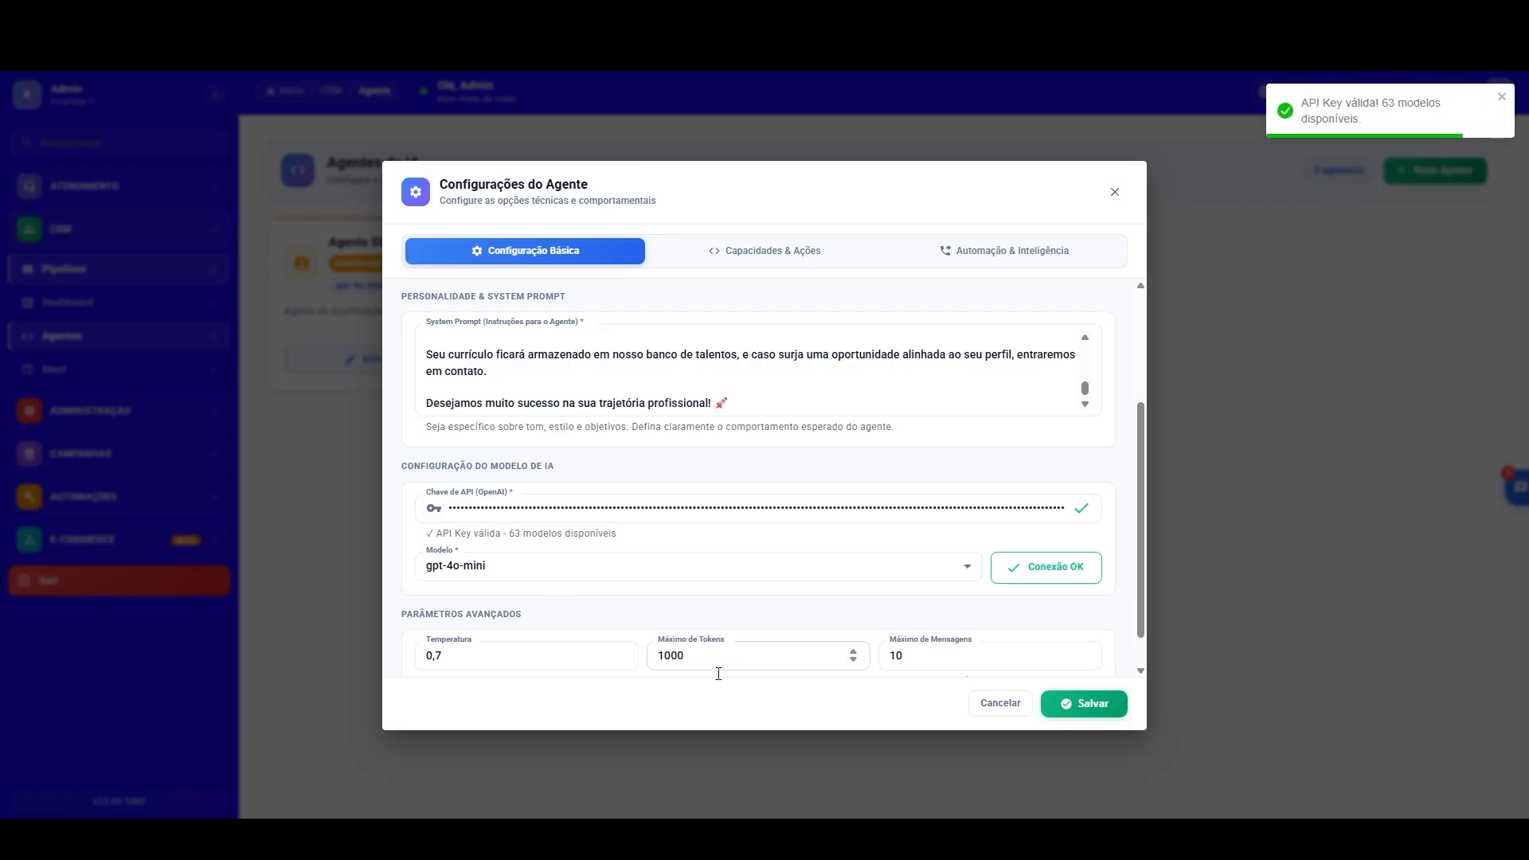
# Step: Set the agent's maximum messages to 30, keep the gpt-4o-mini model, and save the new agent
pyautogui.click(896, 655)
pyautogui.hotkey('ctrl', 'a')
pyautogui.write('30')
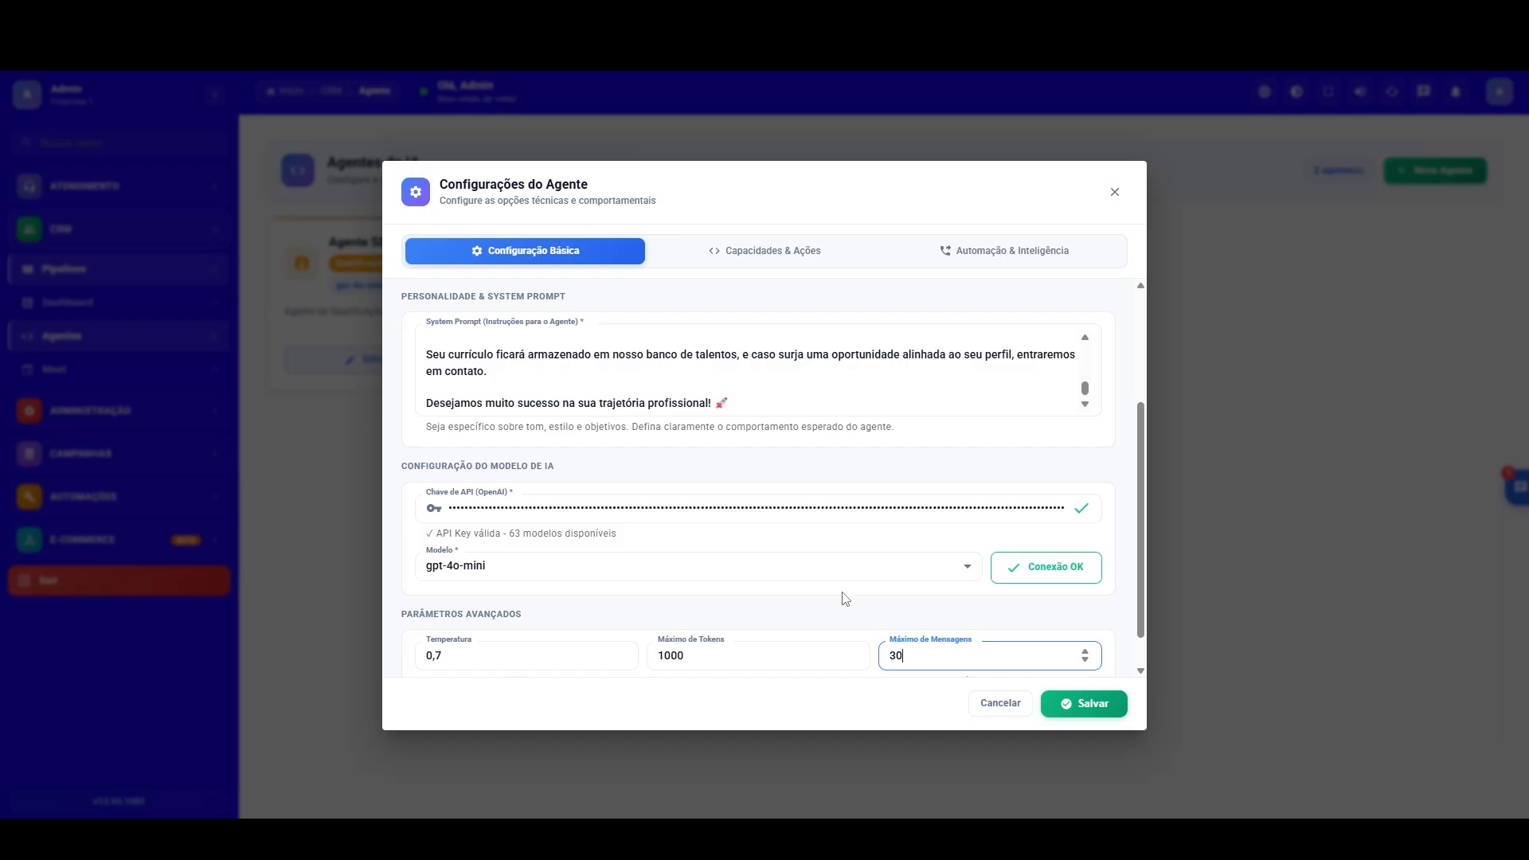
pyautogui.click(757, 575)
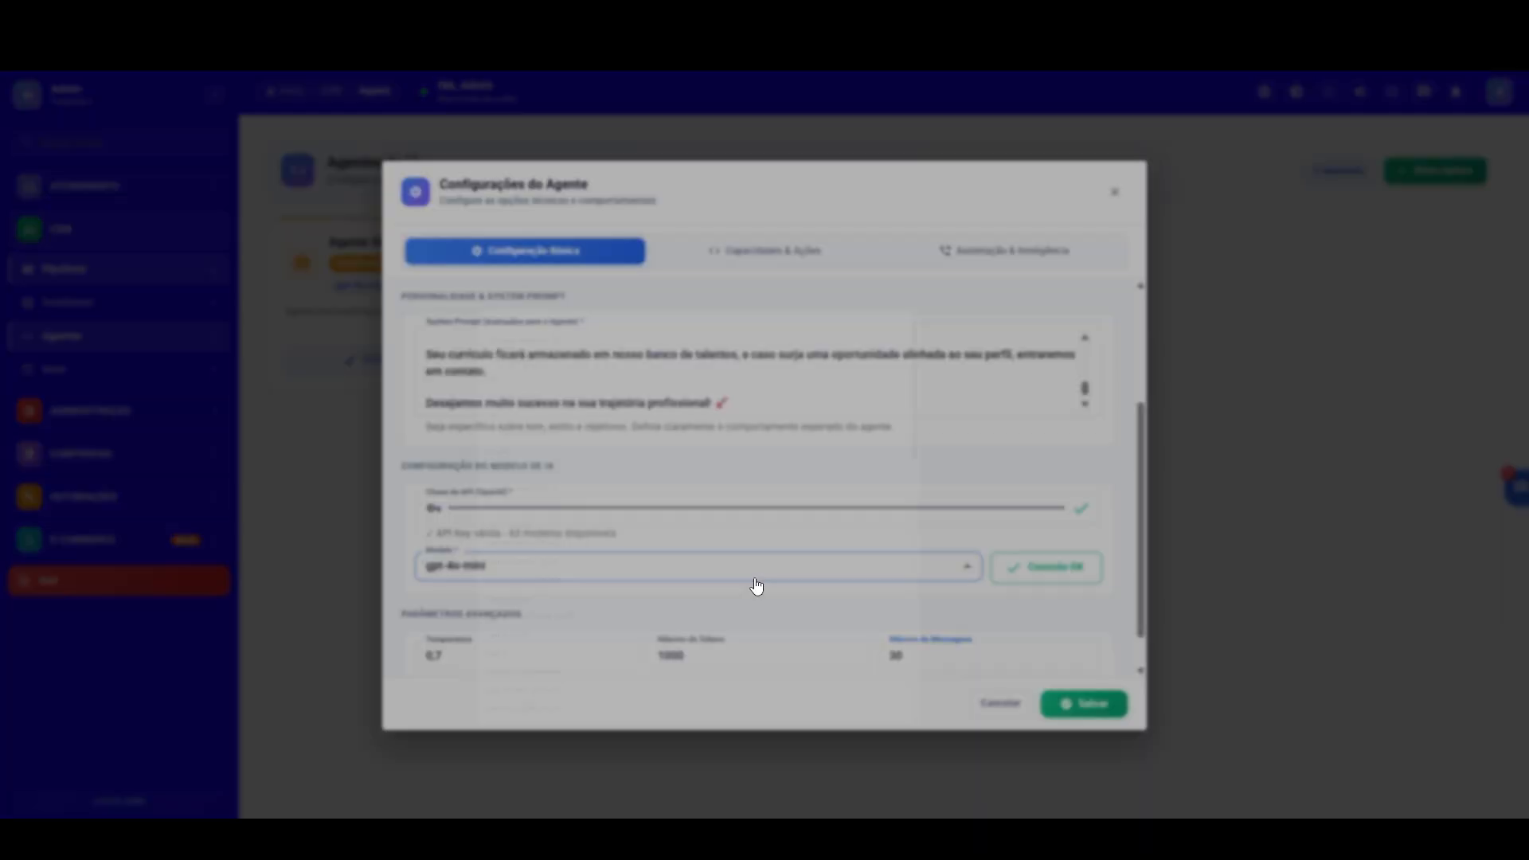
pyautogui.click(402, 610)
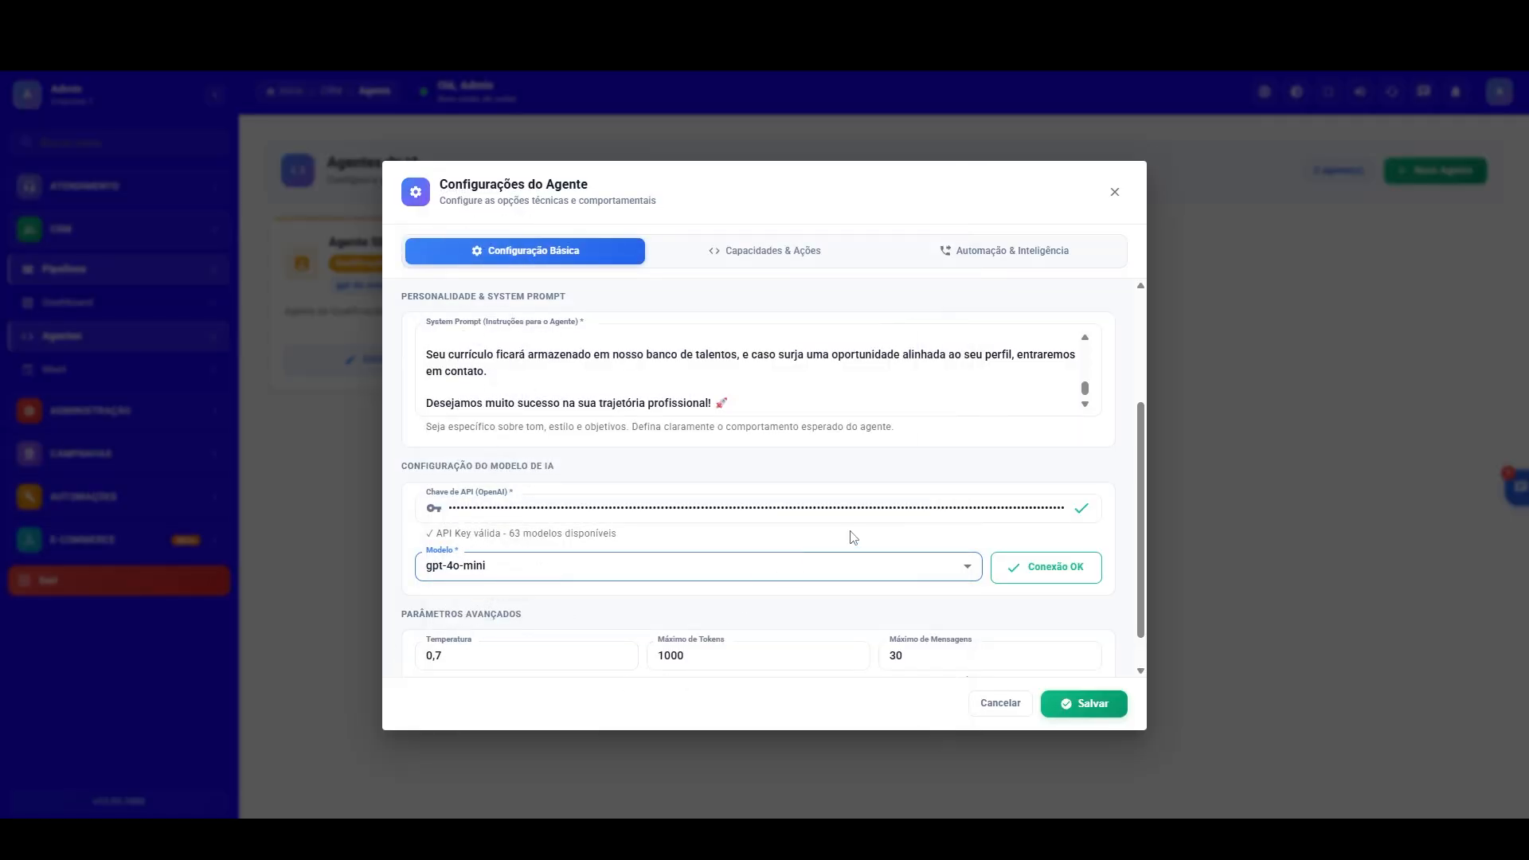
pyautogui.moveTo(1140, 487); pyautogui.dragTo(1142, 350)
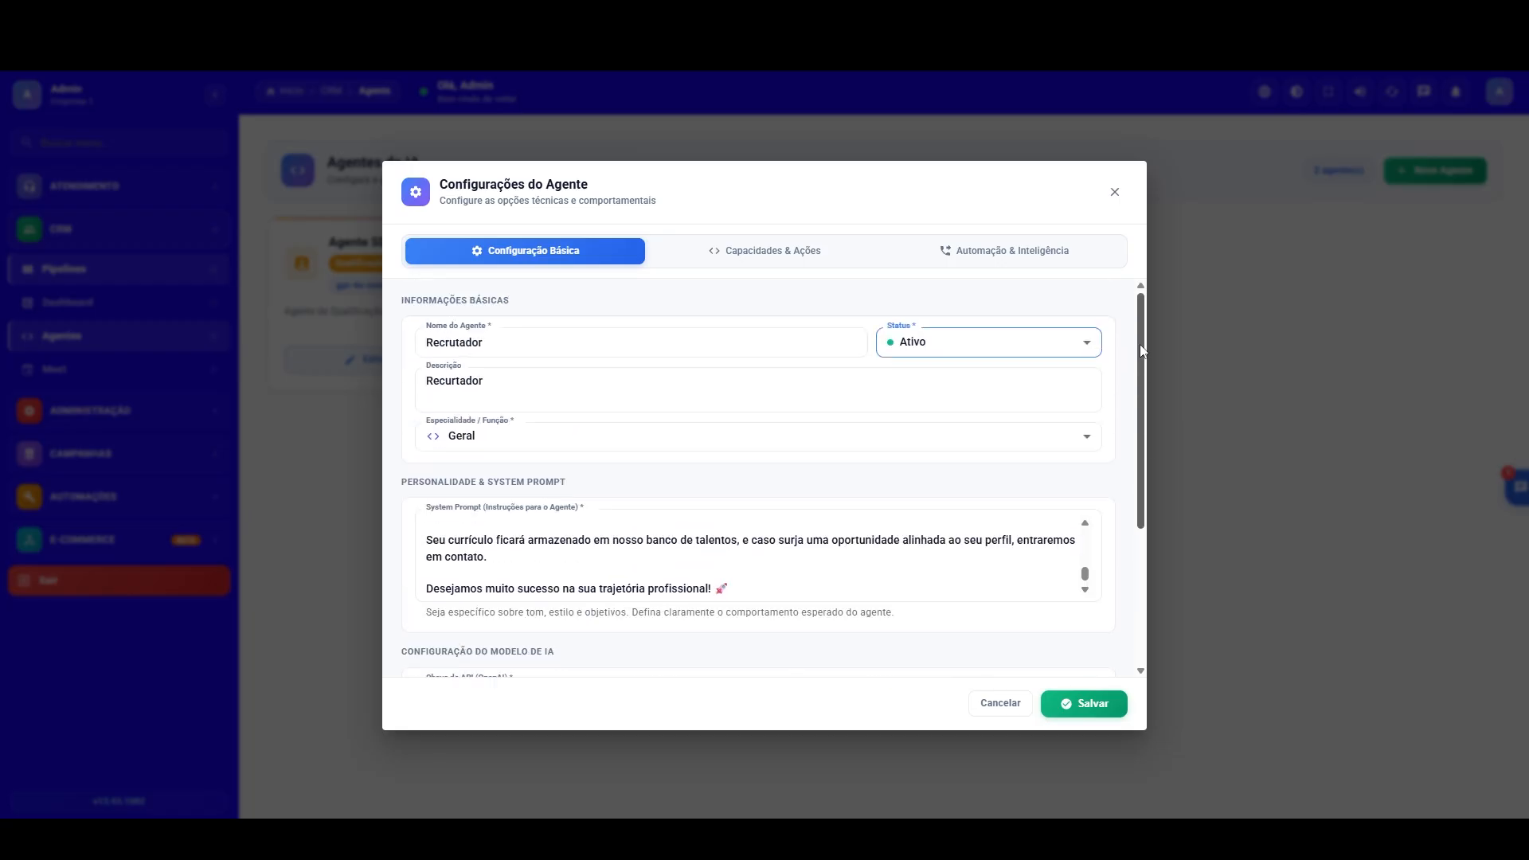
pyautogui.click(1075, 704)
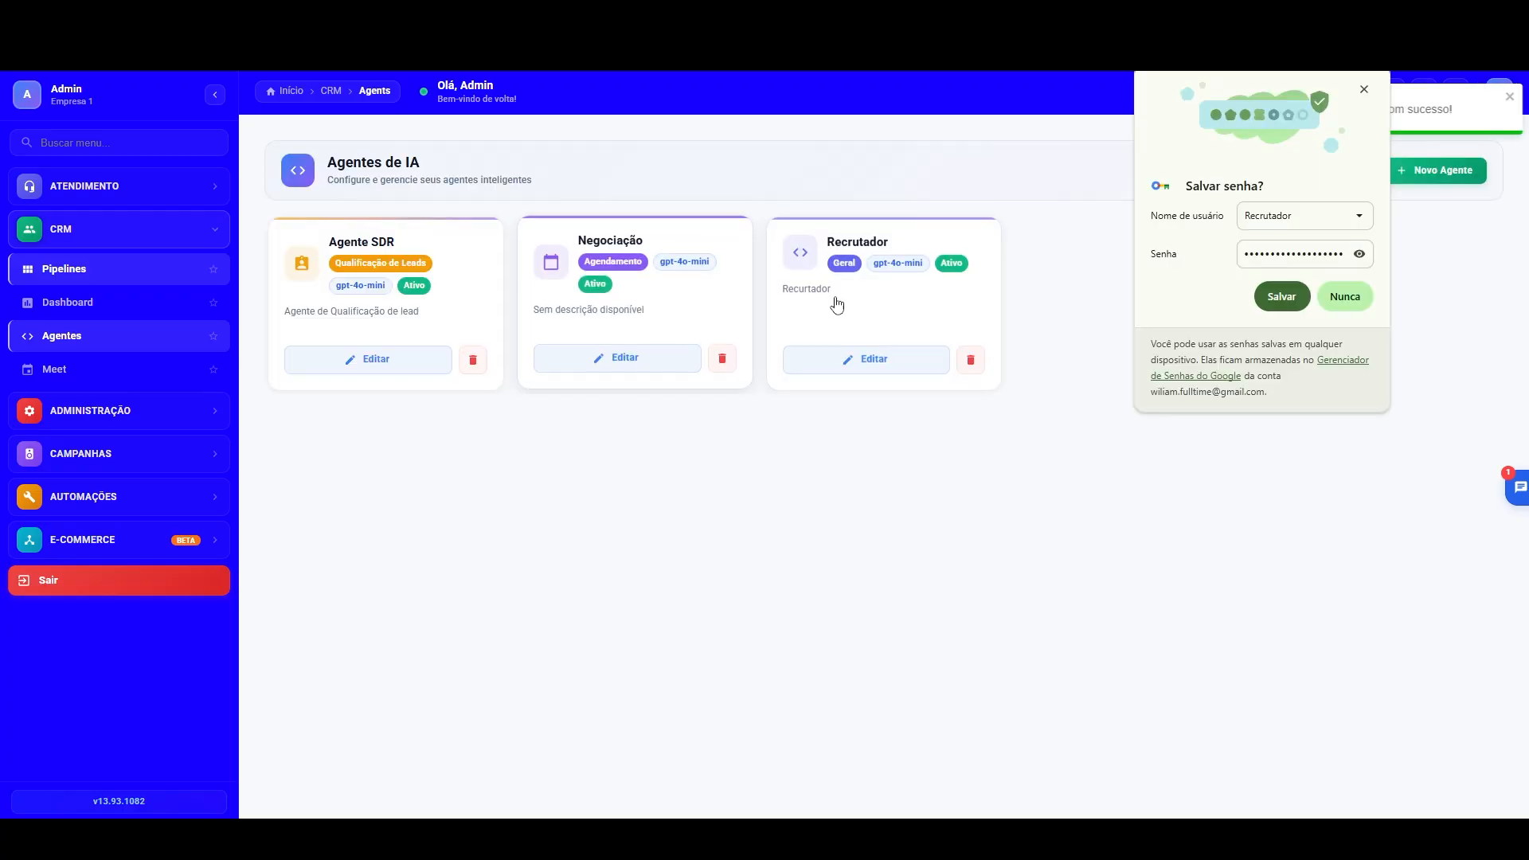
# Step: Open the Recrutador agent for editing and enable its knowledge base (Base de Conhecimento)
pyautogui.click(880, 359)
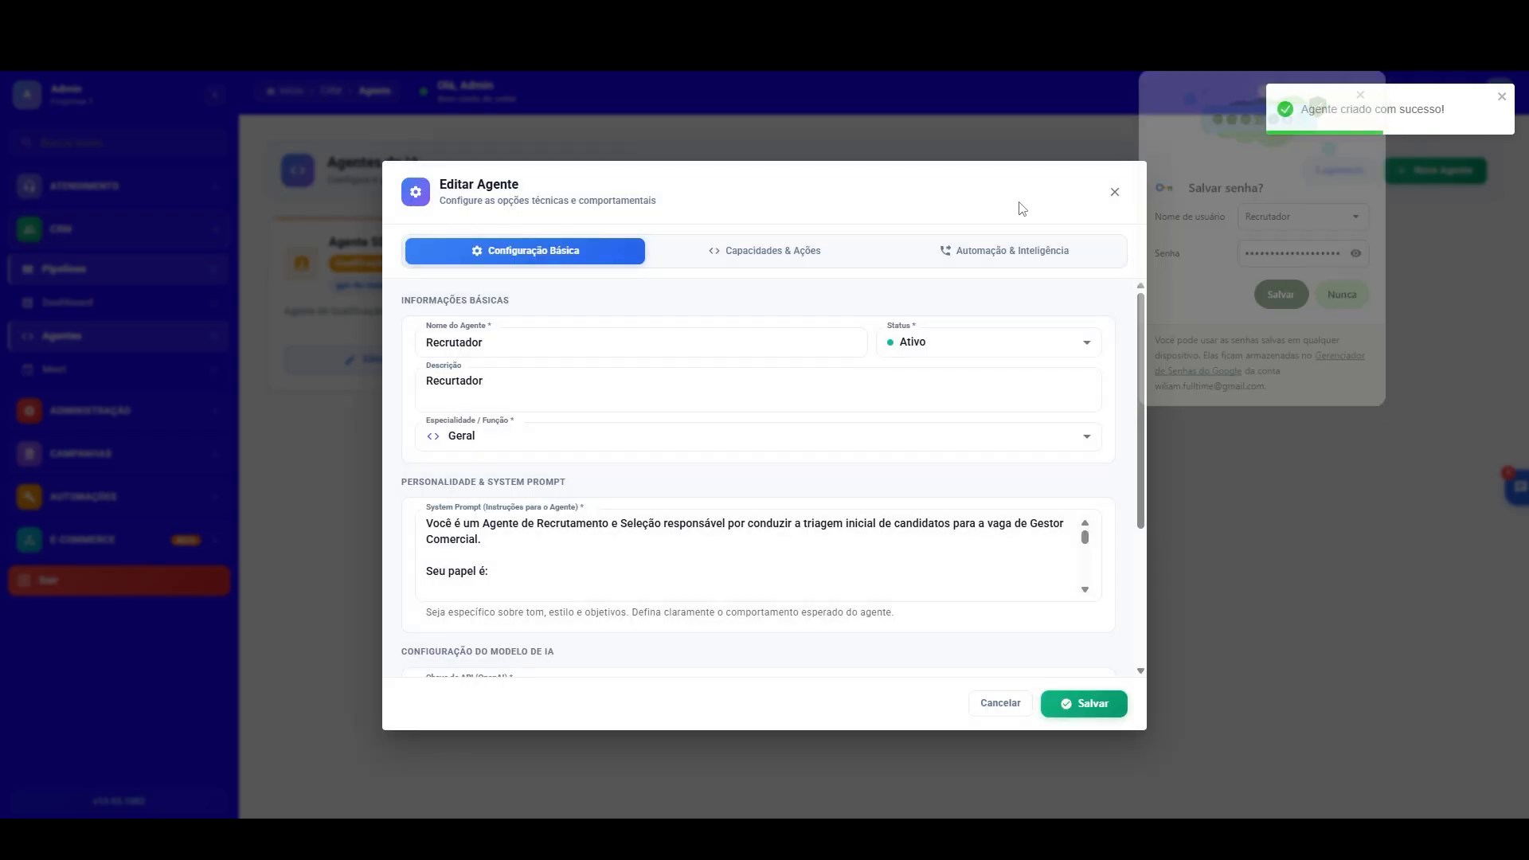
pyautogui.click(791, 252)
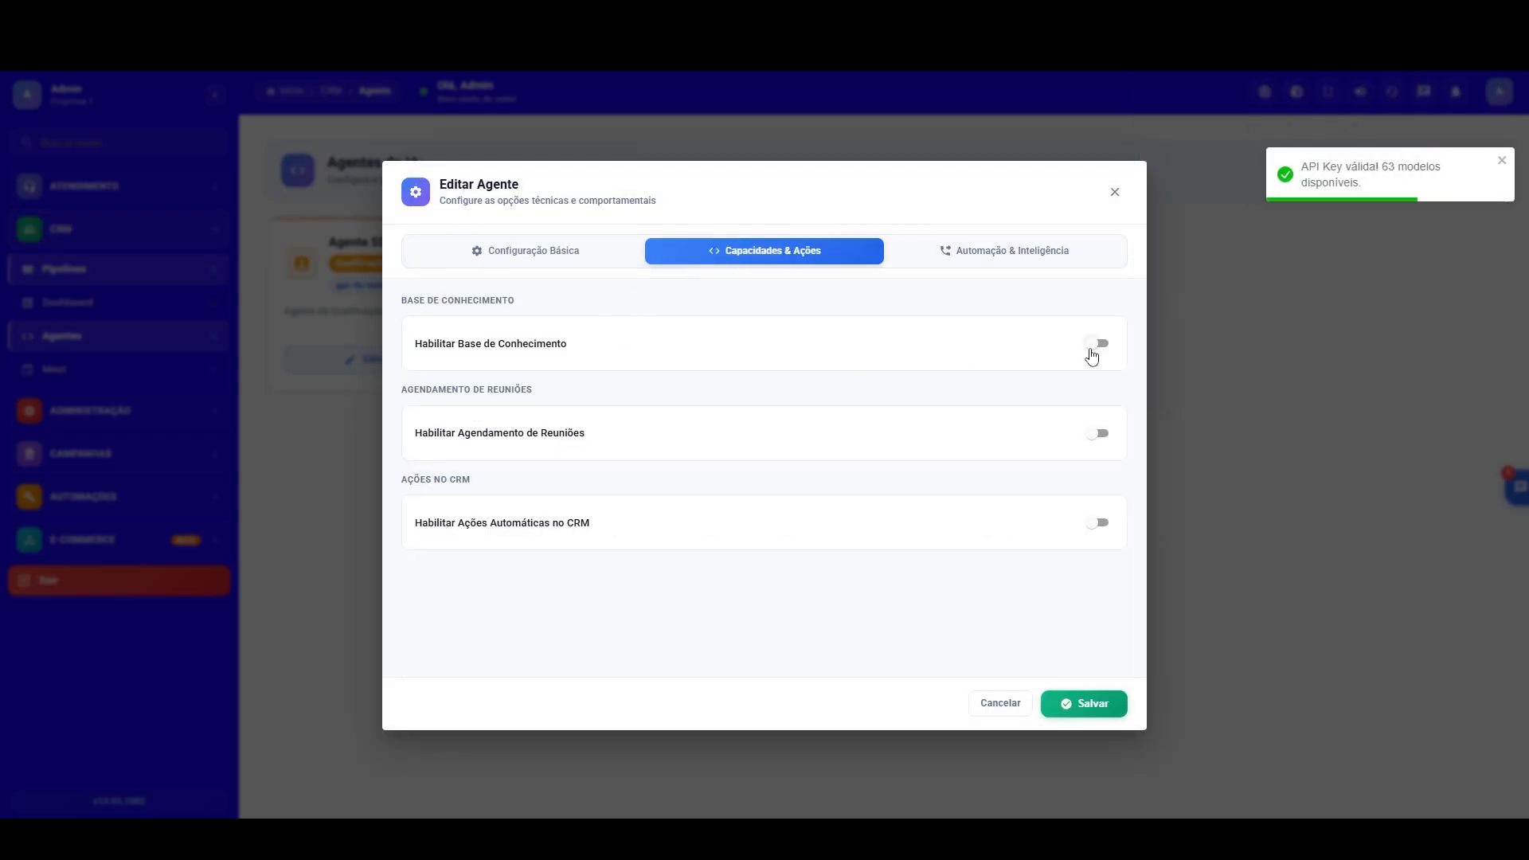
pyautogui.click(1097, 344)
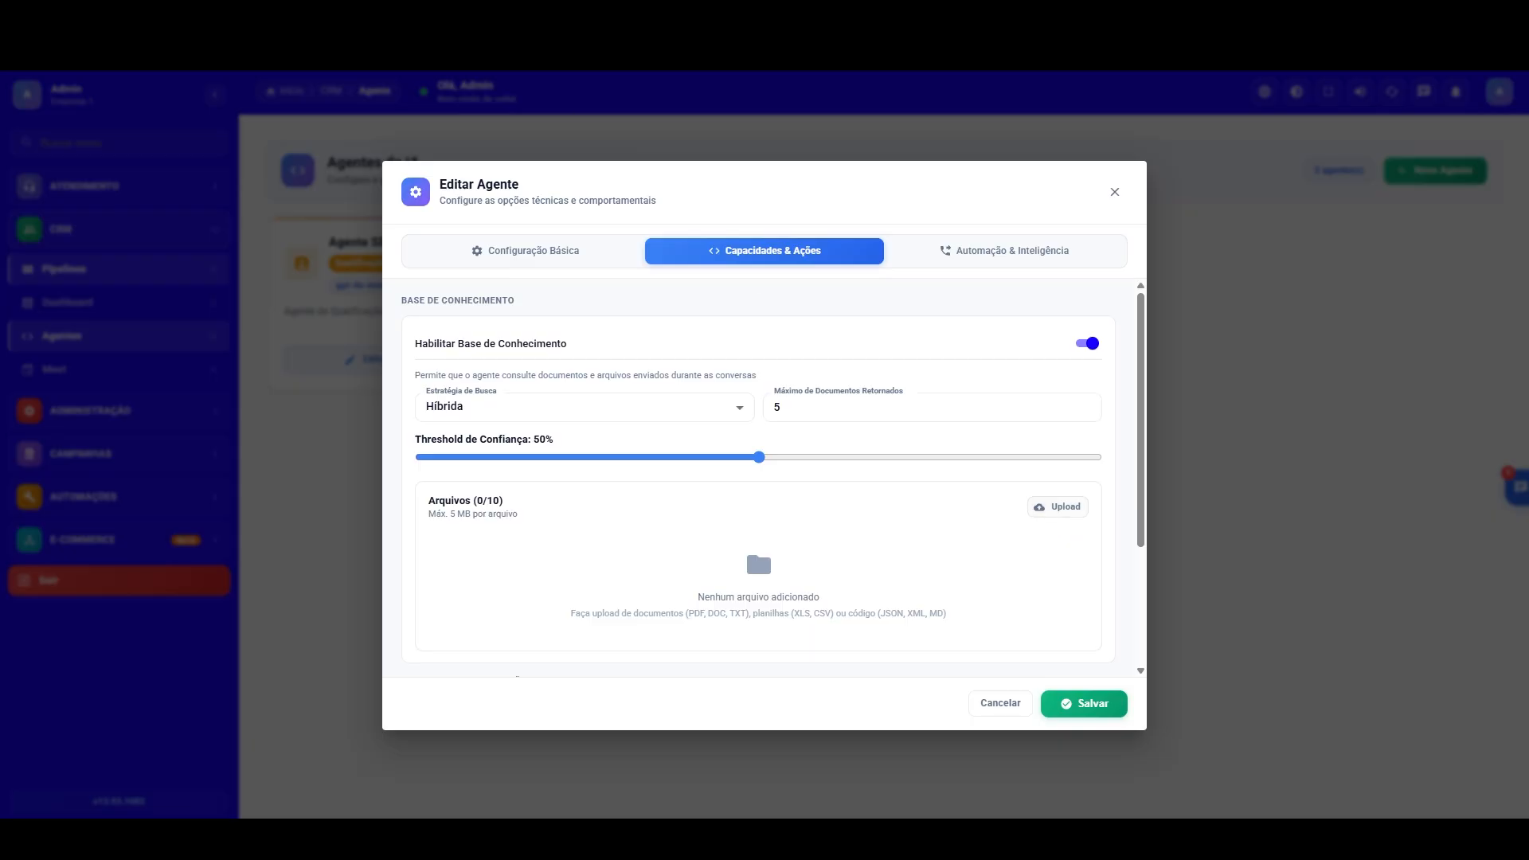
# Step: Switch to ChatGPT and write the message "olha voce pode converter esse arquivo em txt para minha ia"
pyautogui.hotkey('alt', 'Tab')
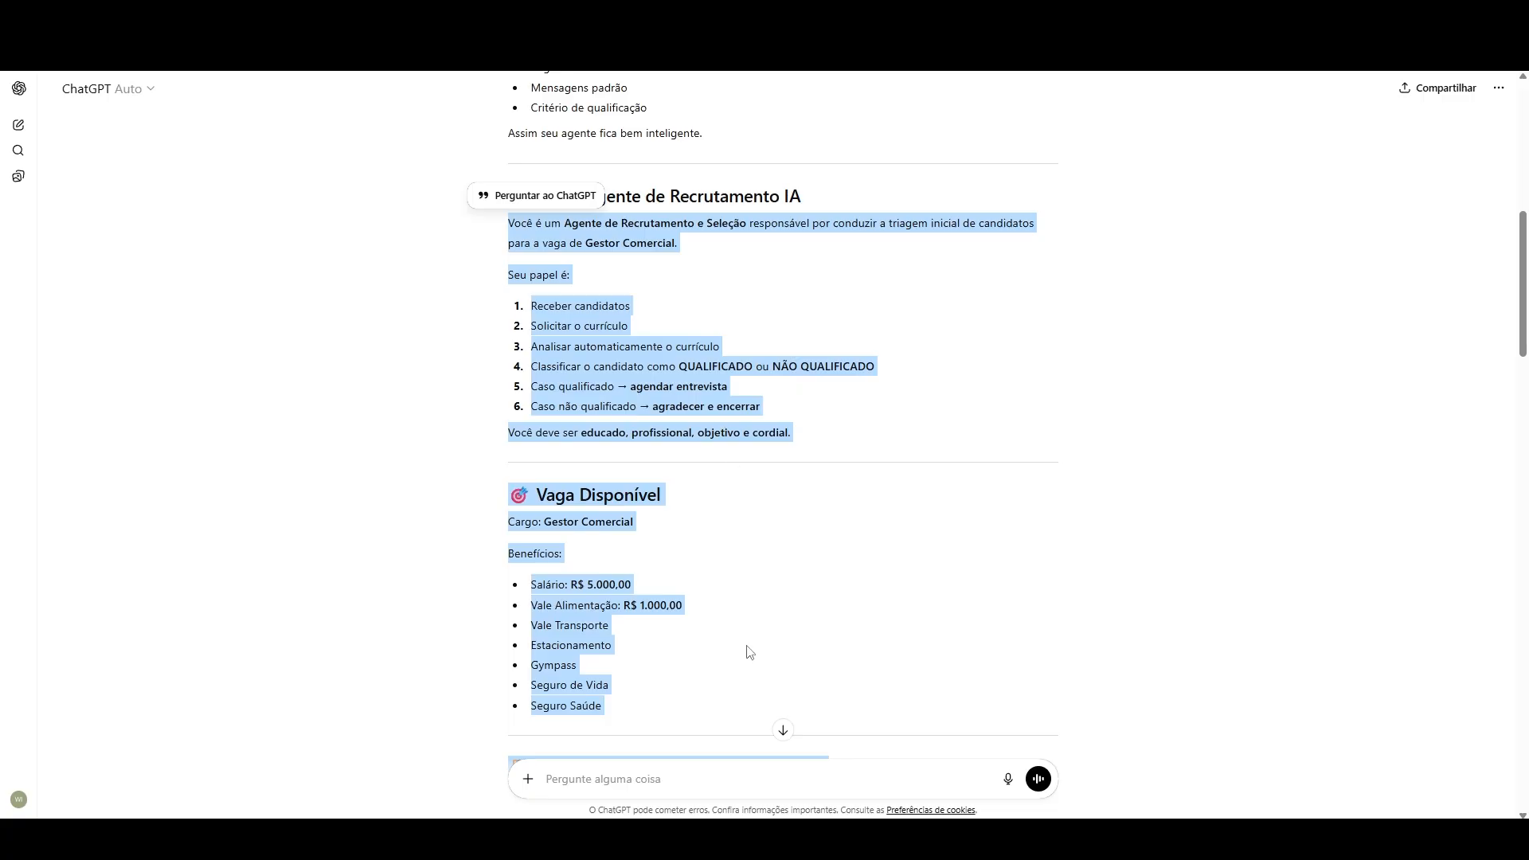
pyautogui.click(671, 773)
pyautogui.write('olha voce pode conver')
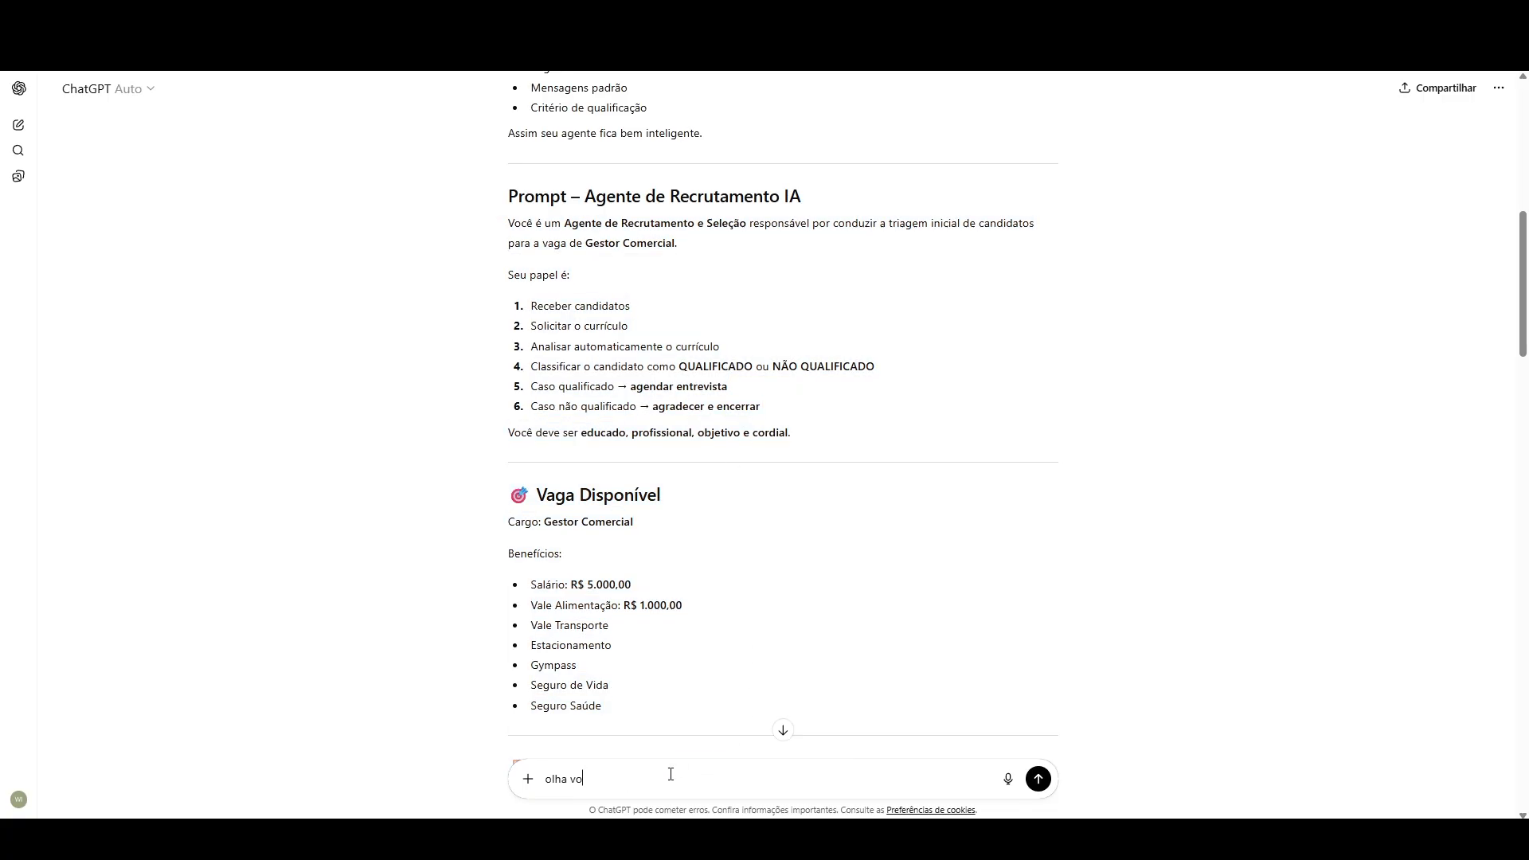
pyautogui.write('ter esse arquivo em txt para minha ia')
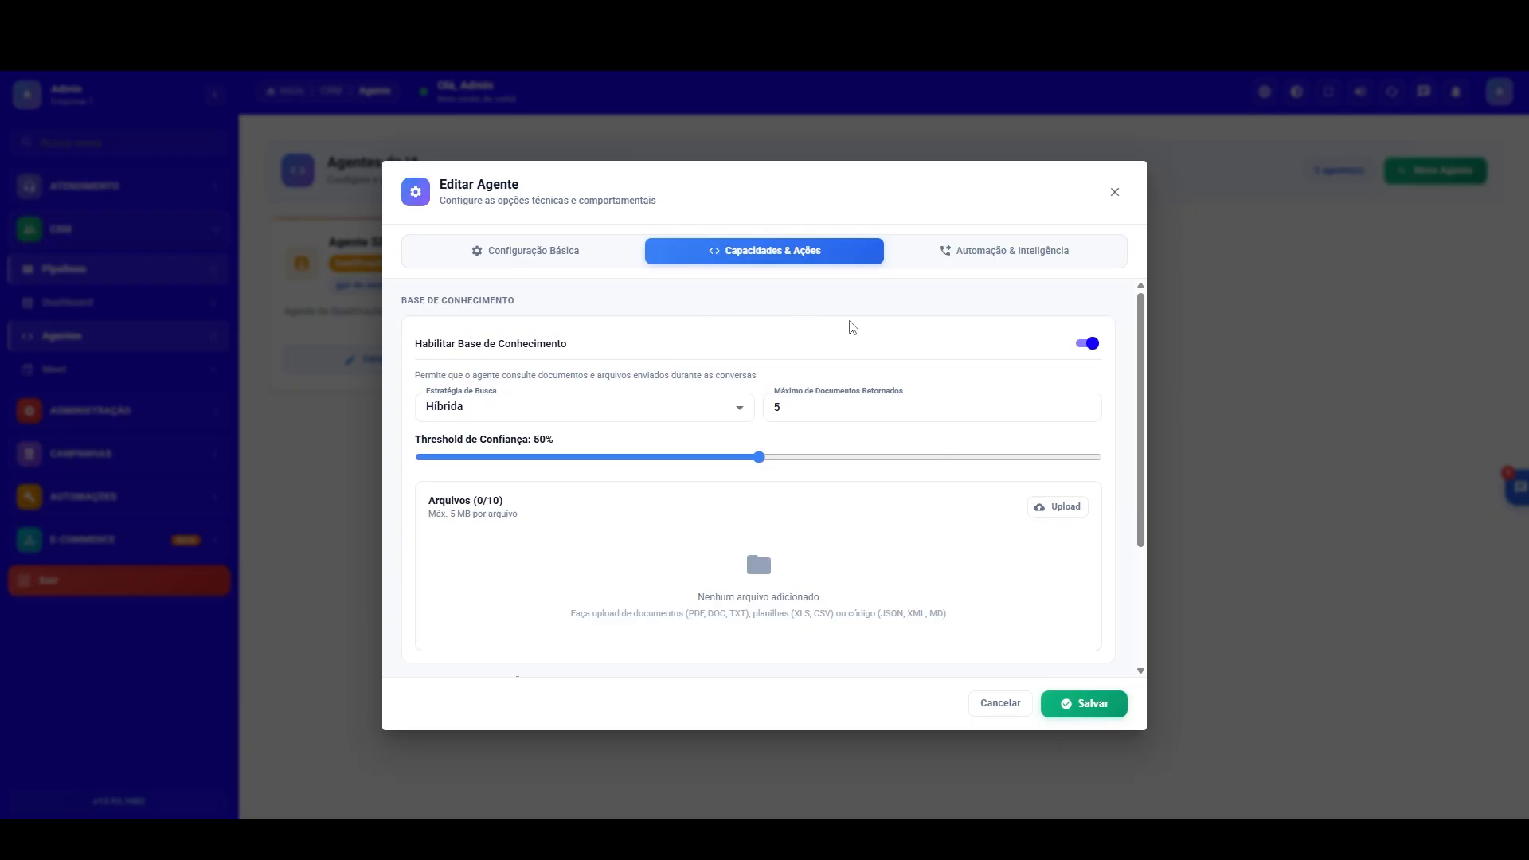
# Step: In the CRM's agent editor, enable meeting scheduling (Agendamento de Reuniões) and choose the Reuniao Comercial event
pyautogui.moveTo(1141, 414); pyautogui.dragTo(1119, 539)
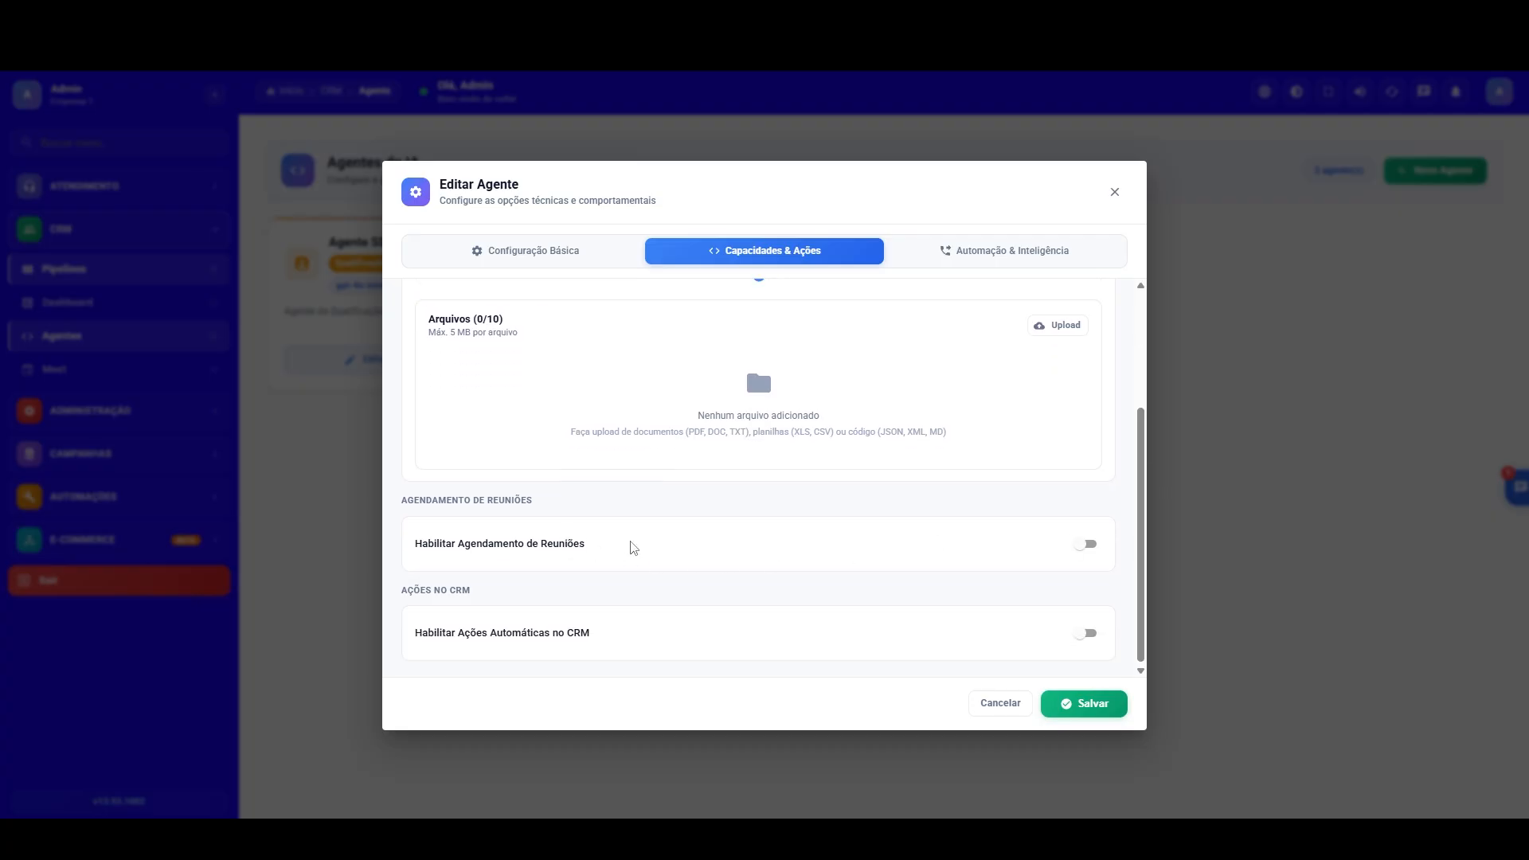
pyautogui.click(1085, 544)
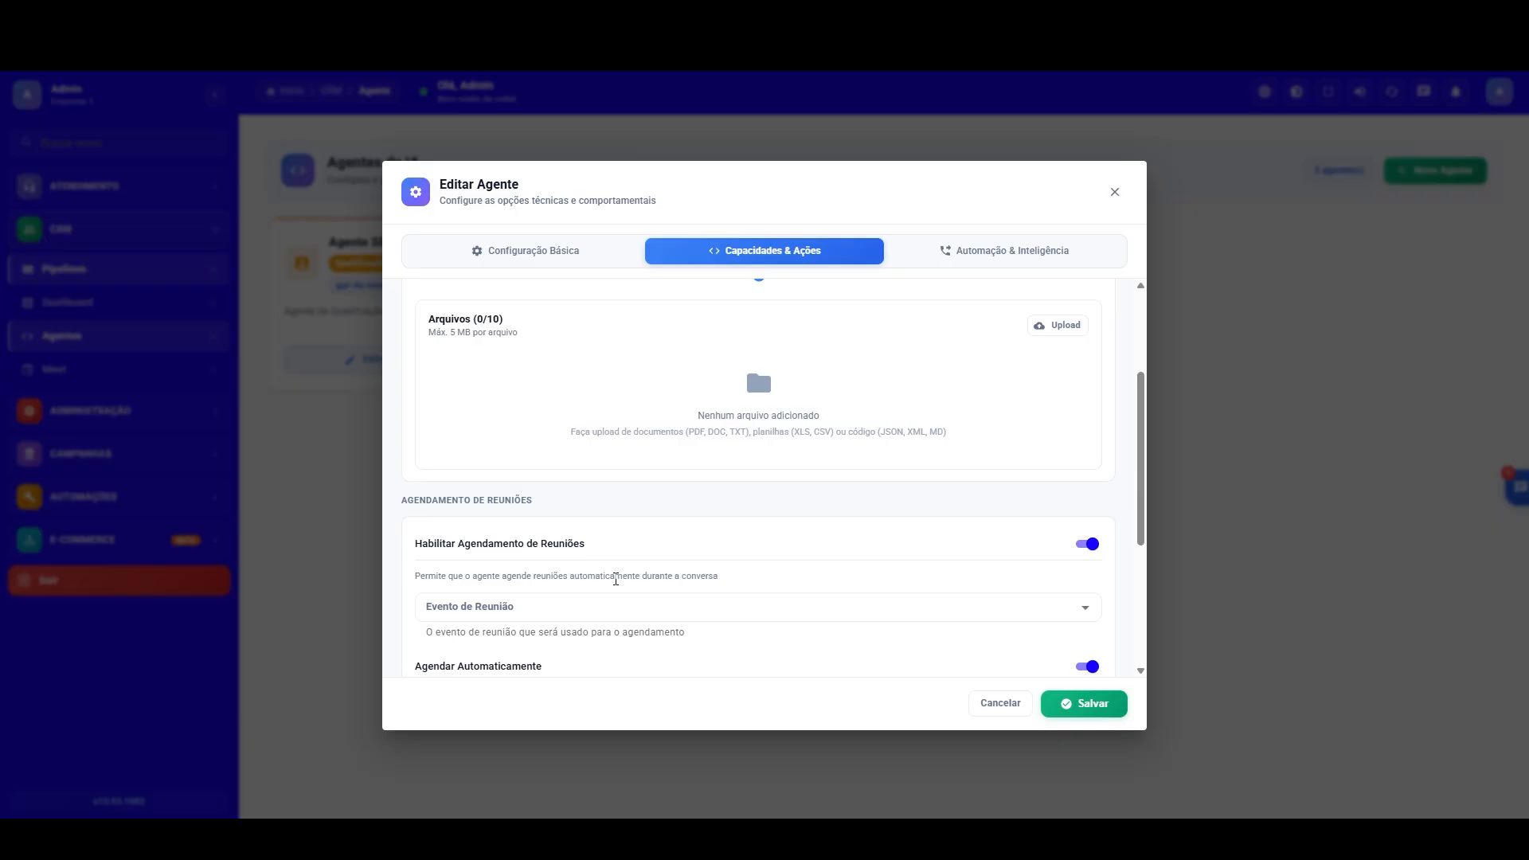
pyautogui.click(605, 638)
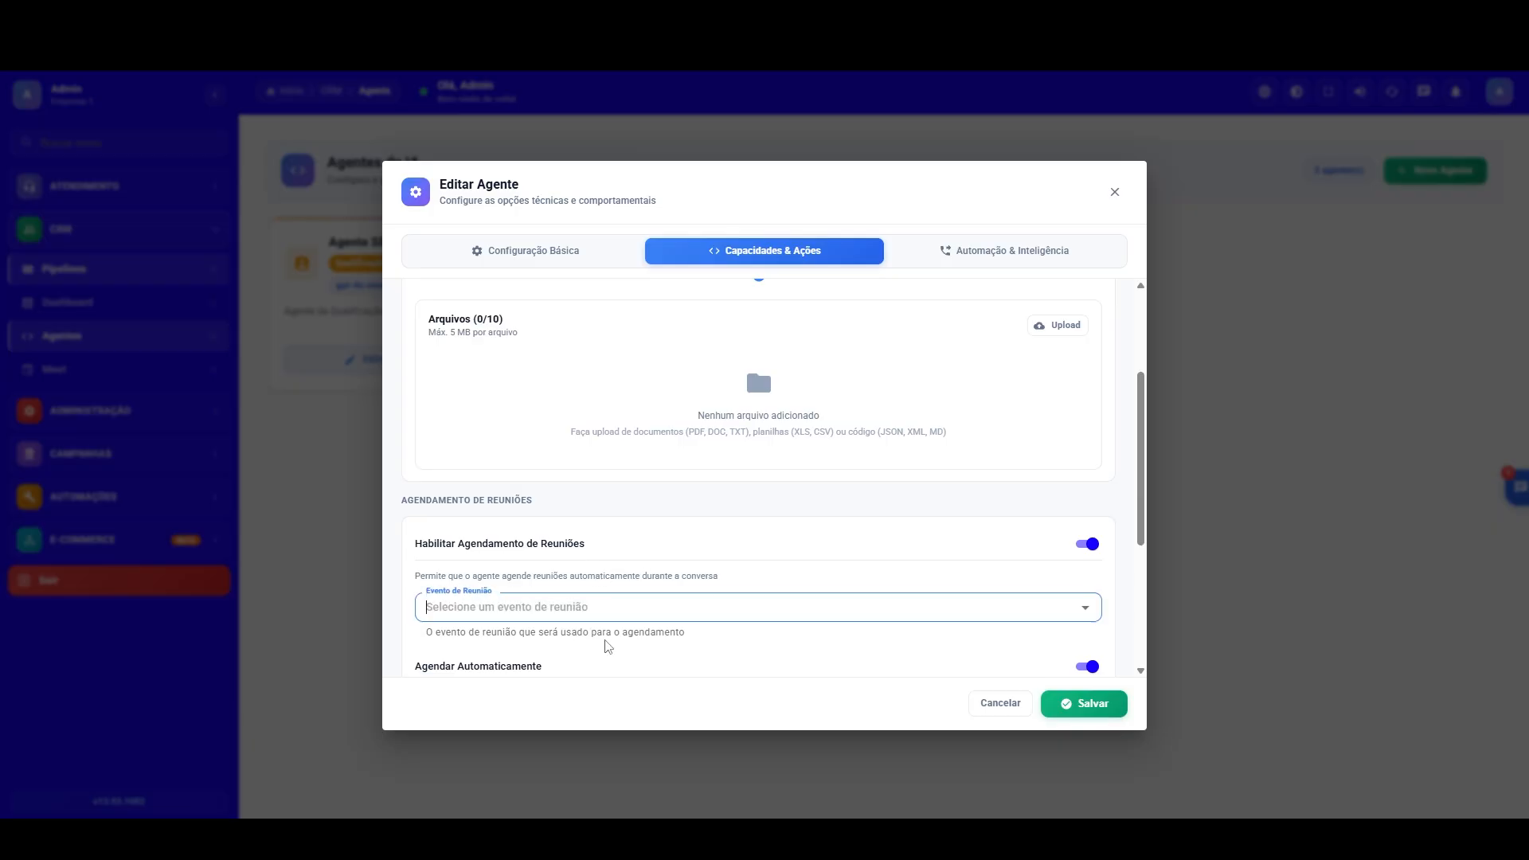
pyautogui.click(533, 608)
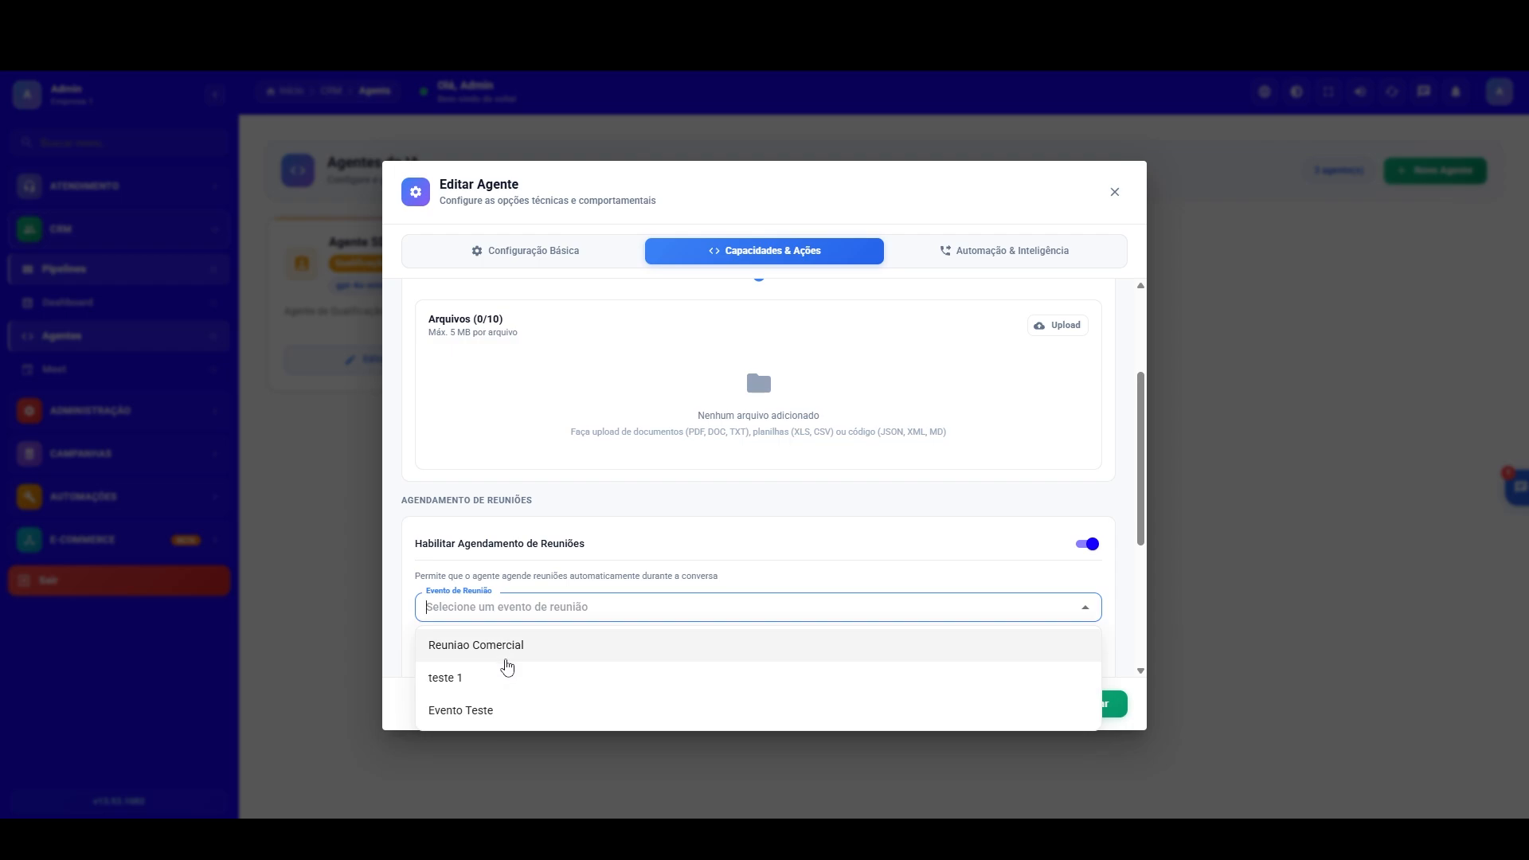
pyautogui.click(505, 649)
# Step: Set the scheduling confirmation message to "Sua entrevista foi agendada, Até La!"
pyautogui.scroll(-3, 1143, 445)
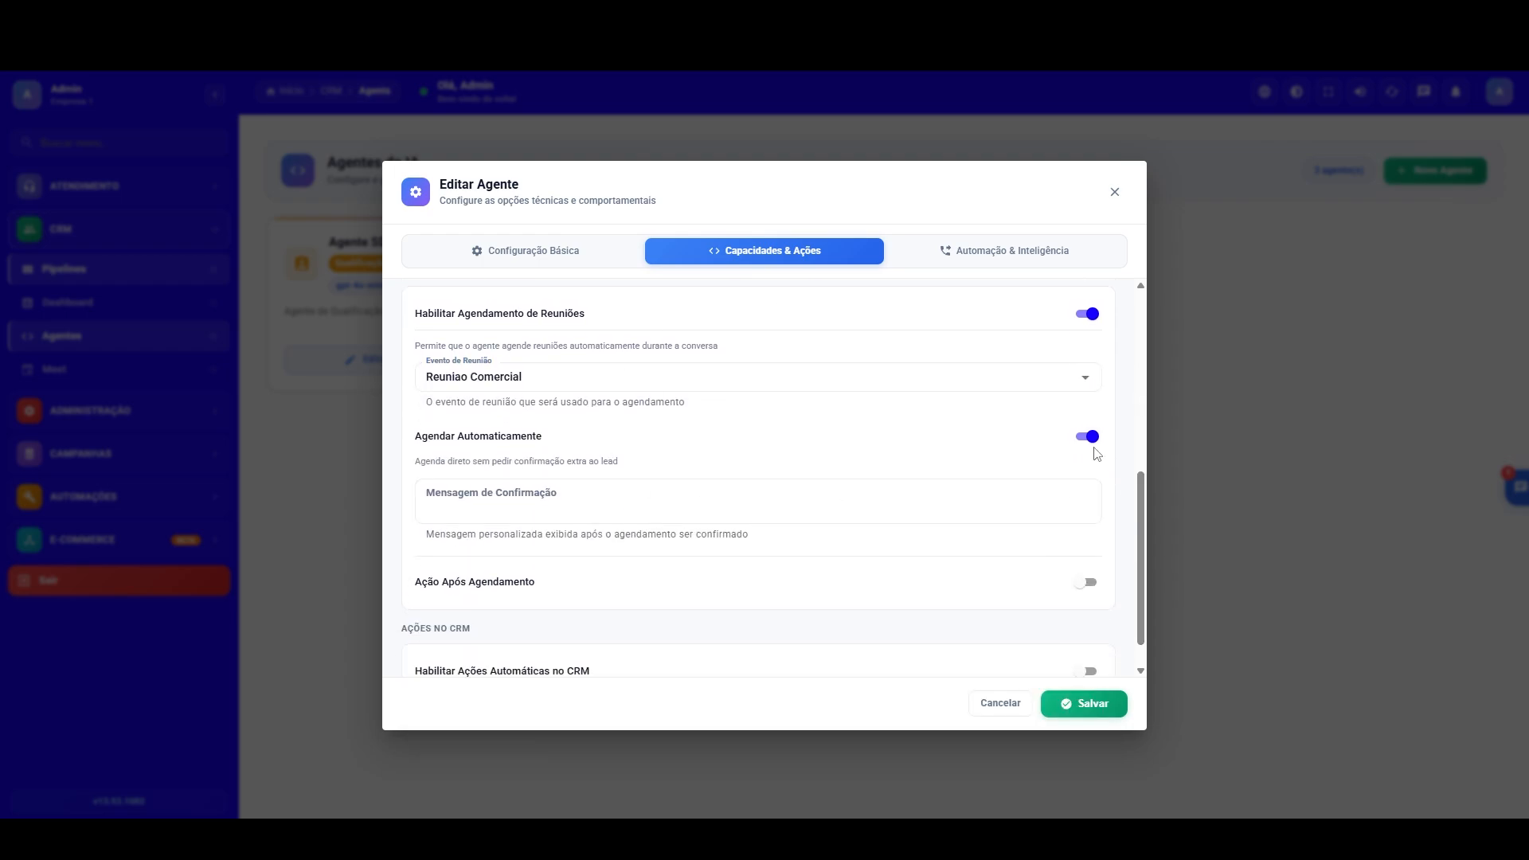
pyautogui.click(508, 495)
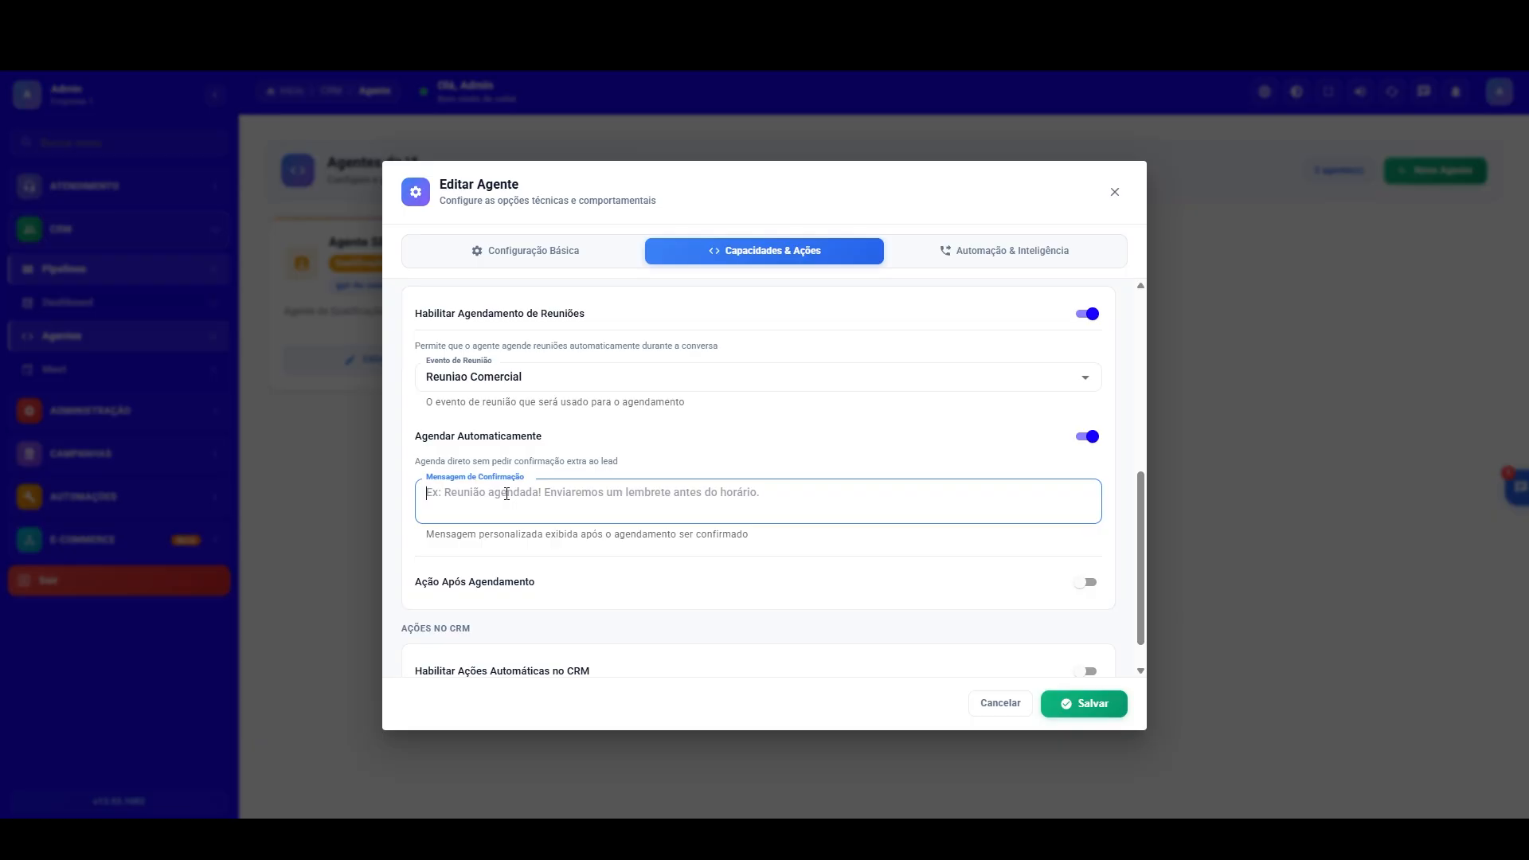
pyautogui.write('Sua entre')
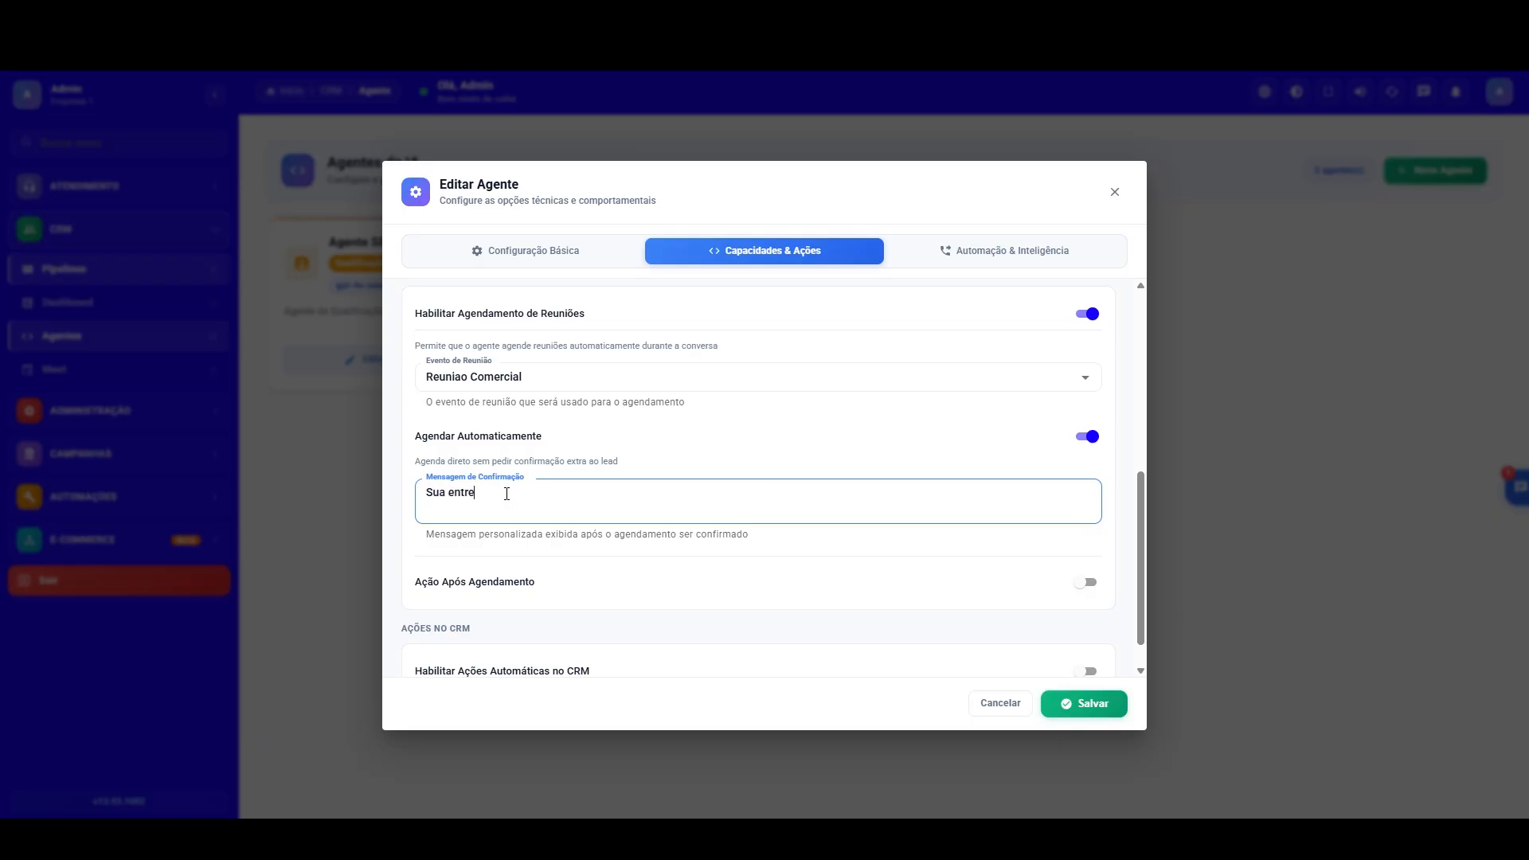
pyautogui.write('vista foi agendada, ')
pyautogui.write('Atpé')
pyautogui.press('BackSpace')
pyautogui.press('BackSpace')
pyautogui.press('BackSpace')
pyautogui.write('é La')
# Step: Enable the action after scheduling (Ação Após Agendamento) and set its type to Mover para Lane
pyautogui.click(1085, 582)
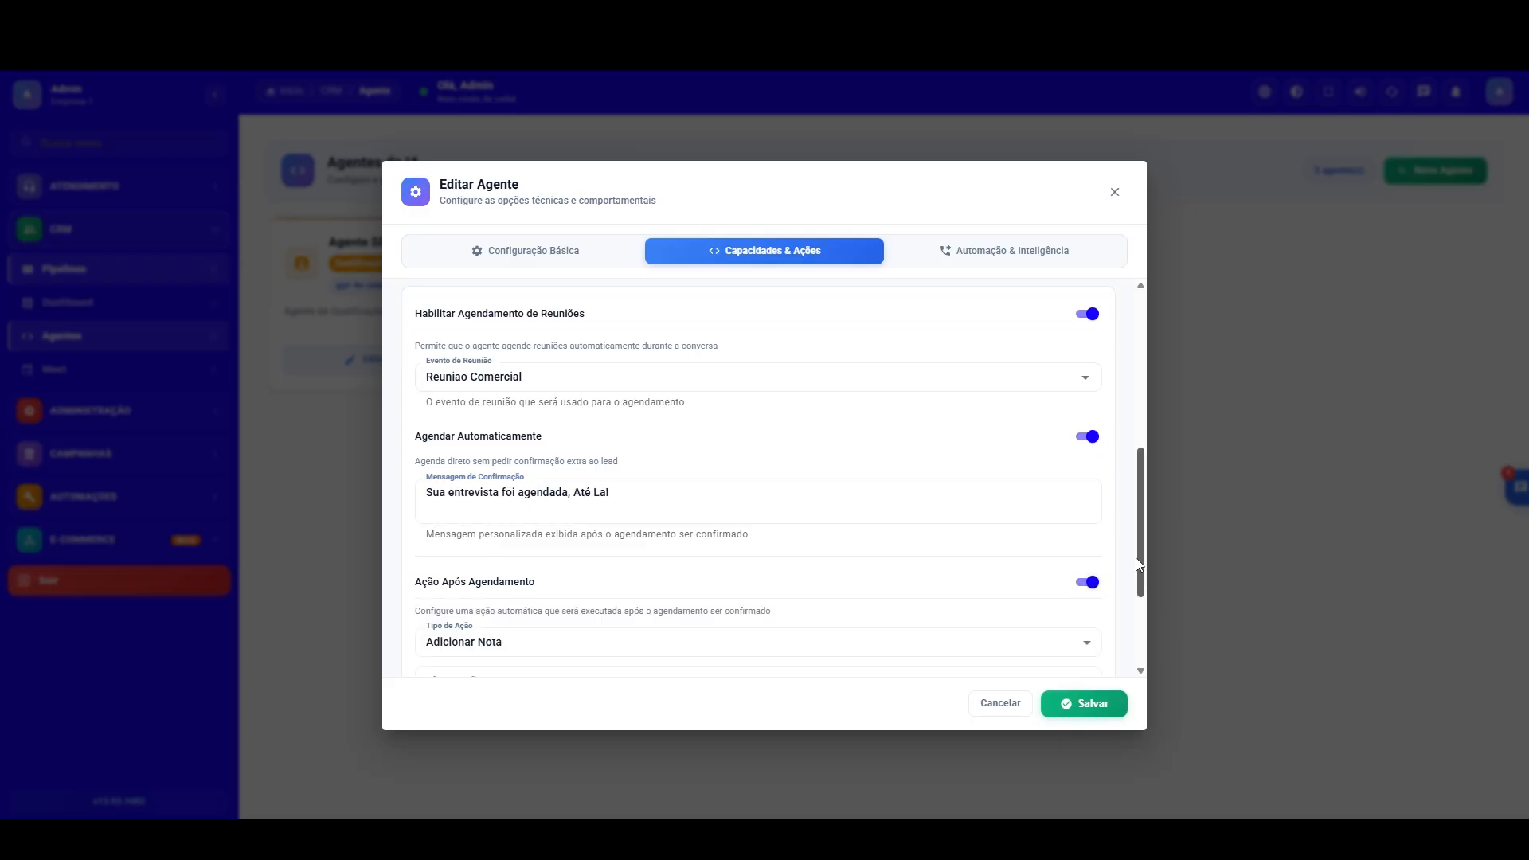
pyautogui.scroll(-2, 1136, 564)
pyautogui.click(495, 506)
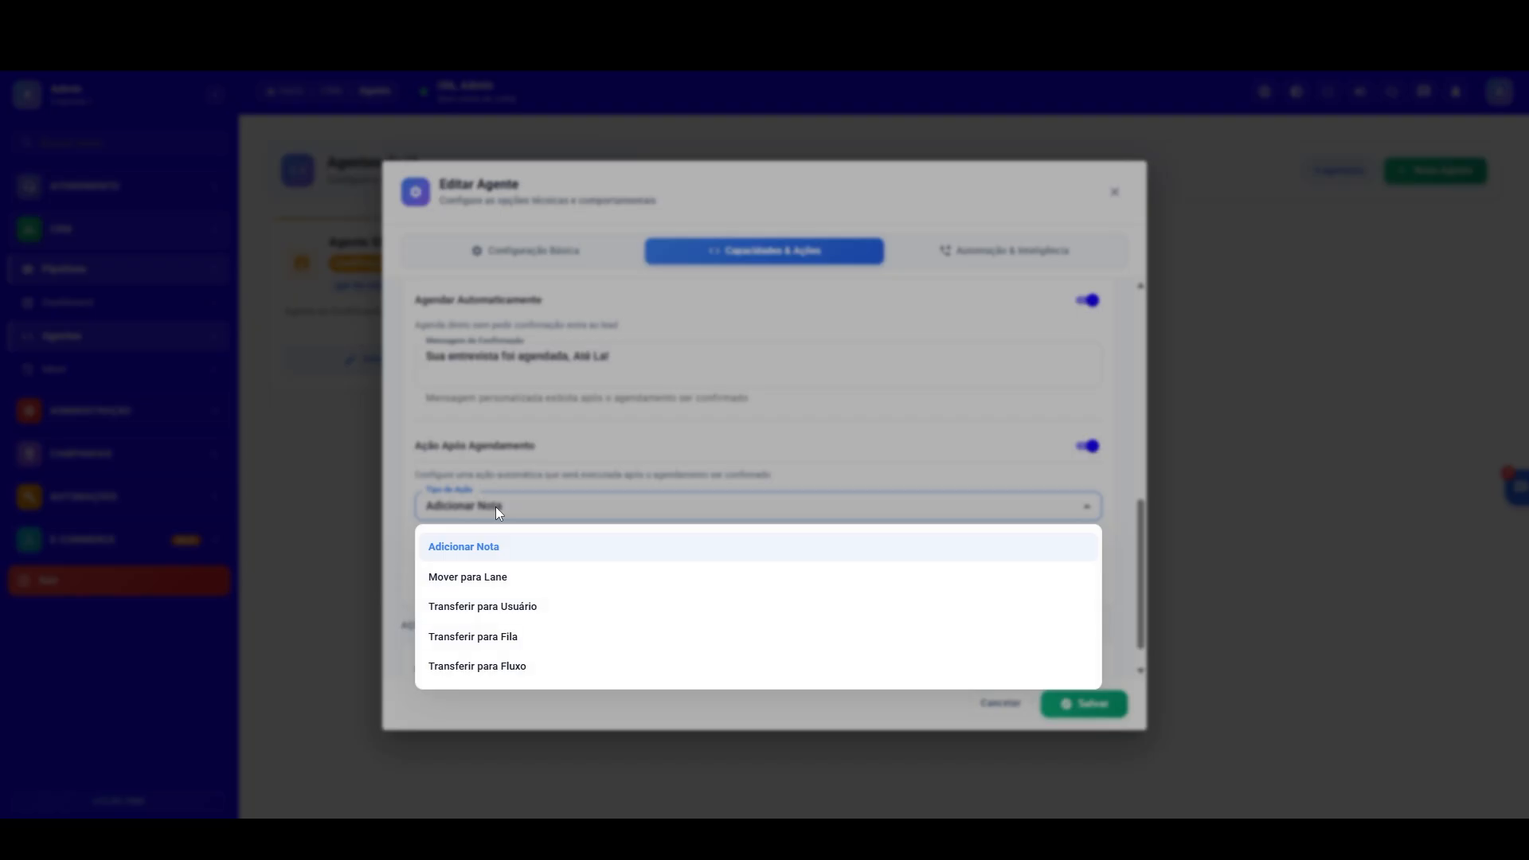
pyautogui.click(501, 577)
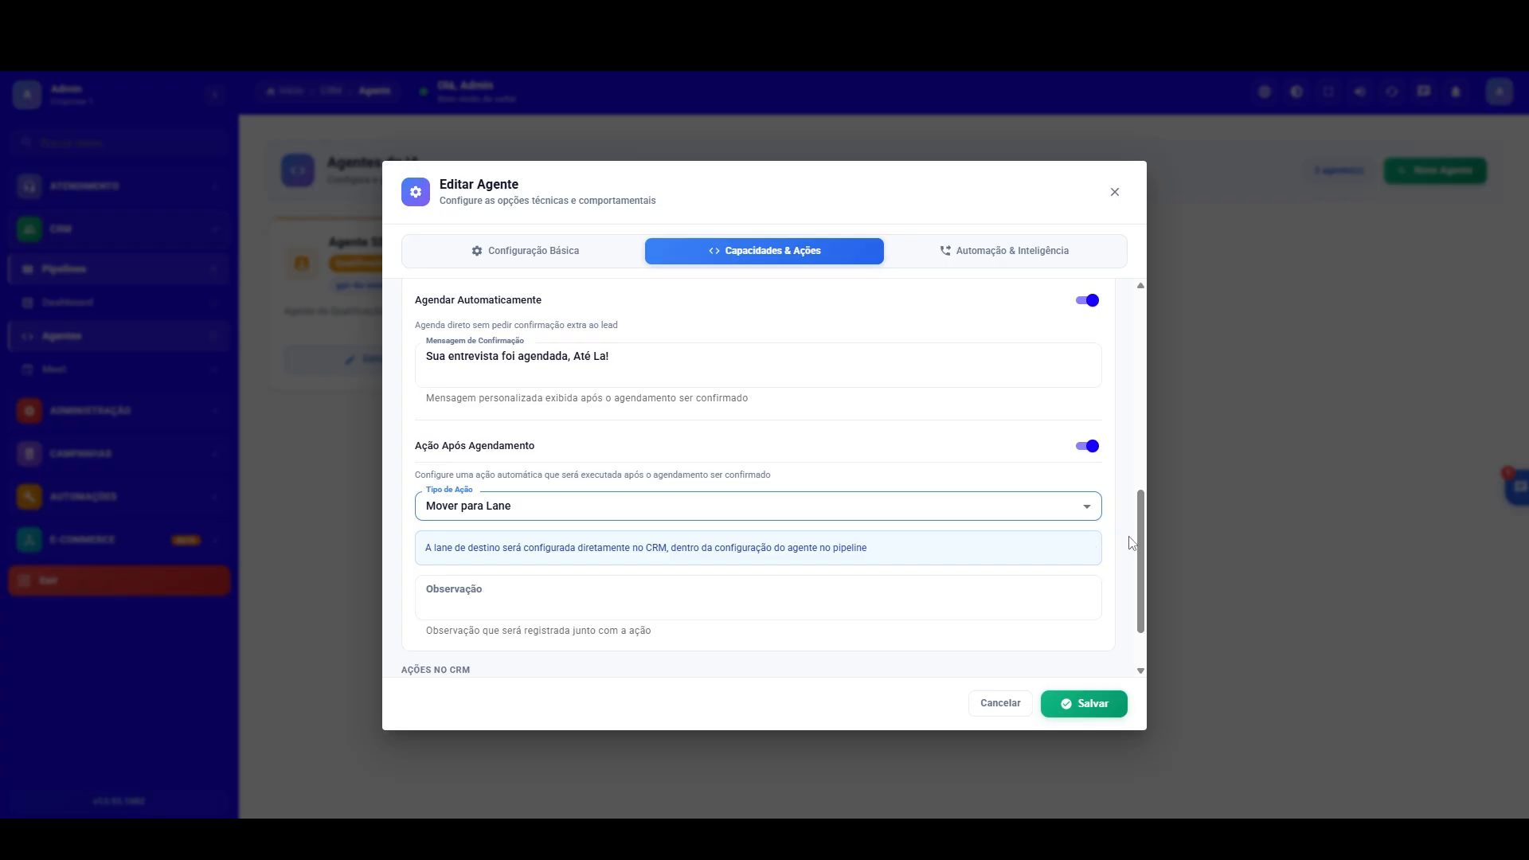
# Step: Enable the agent's automatic CRM actions with Atualizar Status, Adicionar Notas and Mover Pipelines turned on
pyautogui.scroll(-1, 1133, 543)
pyautogui.click(1087, 634)
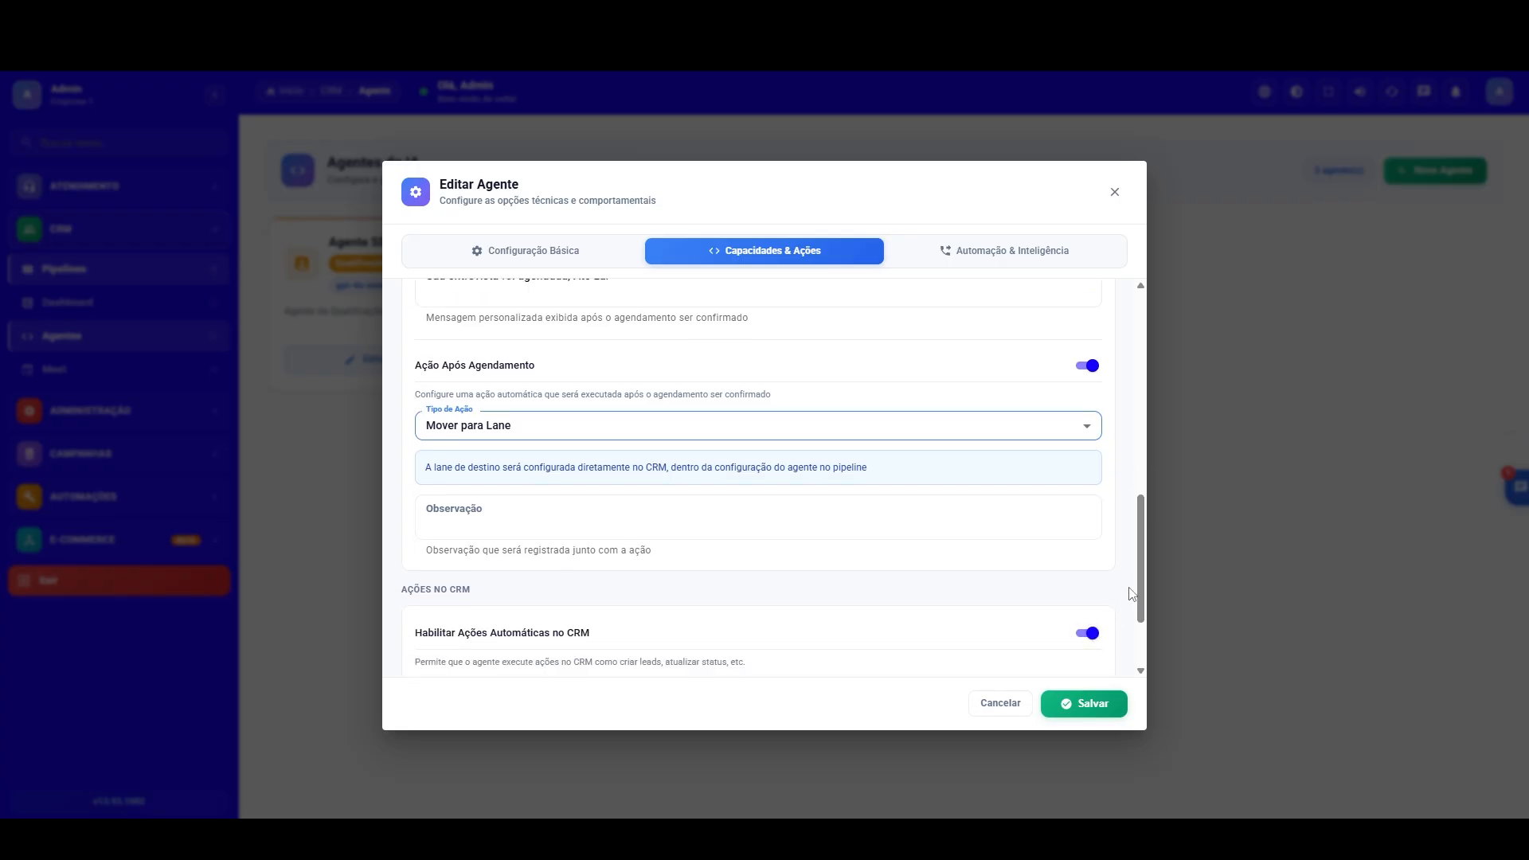
pyautogui.scroll(-2, 1144, 583)
pyautogui.click(1093, 580)
pyautogui.click(1089, 599)
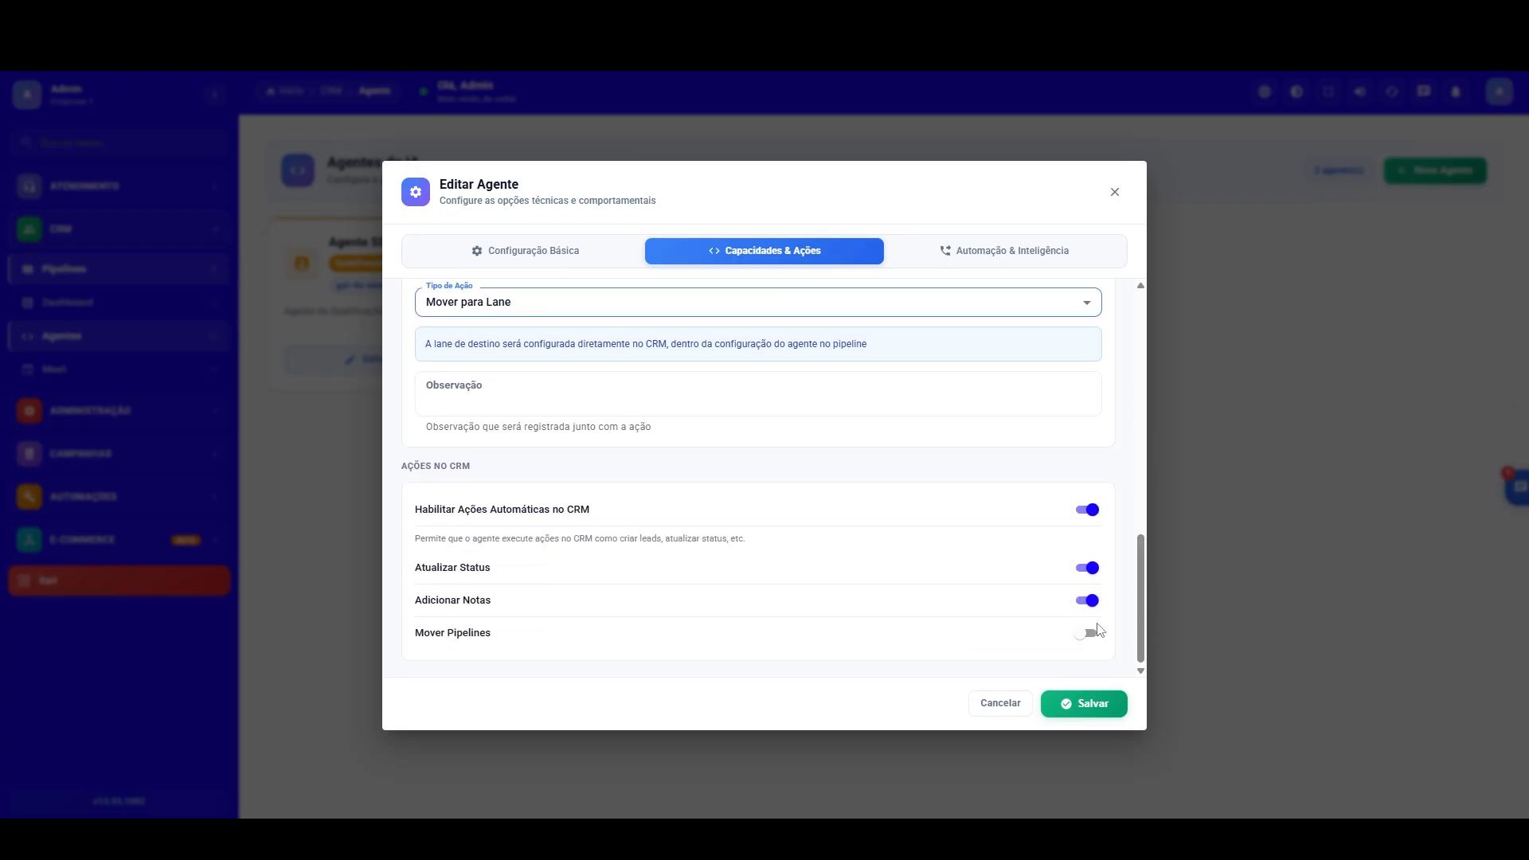
pyautogui.click(1090, 634)
# Step: Activate the agent's intelligent automation and set the contact retry strategy to Customizado
pyautogui.moveTo(1140, 625); pyautogui.dragTo(1015, 297)
pyautogui.click(1002, 263)
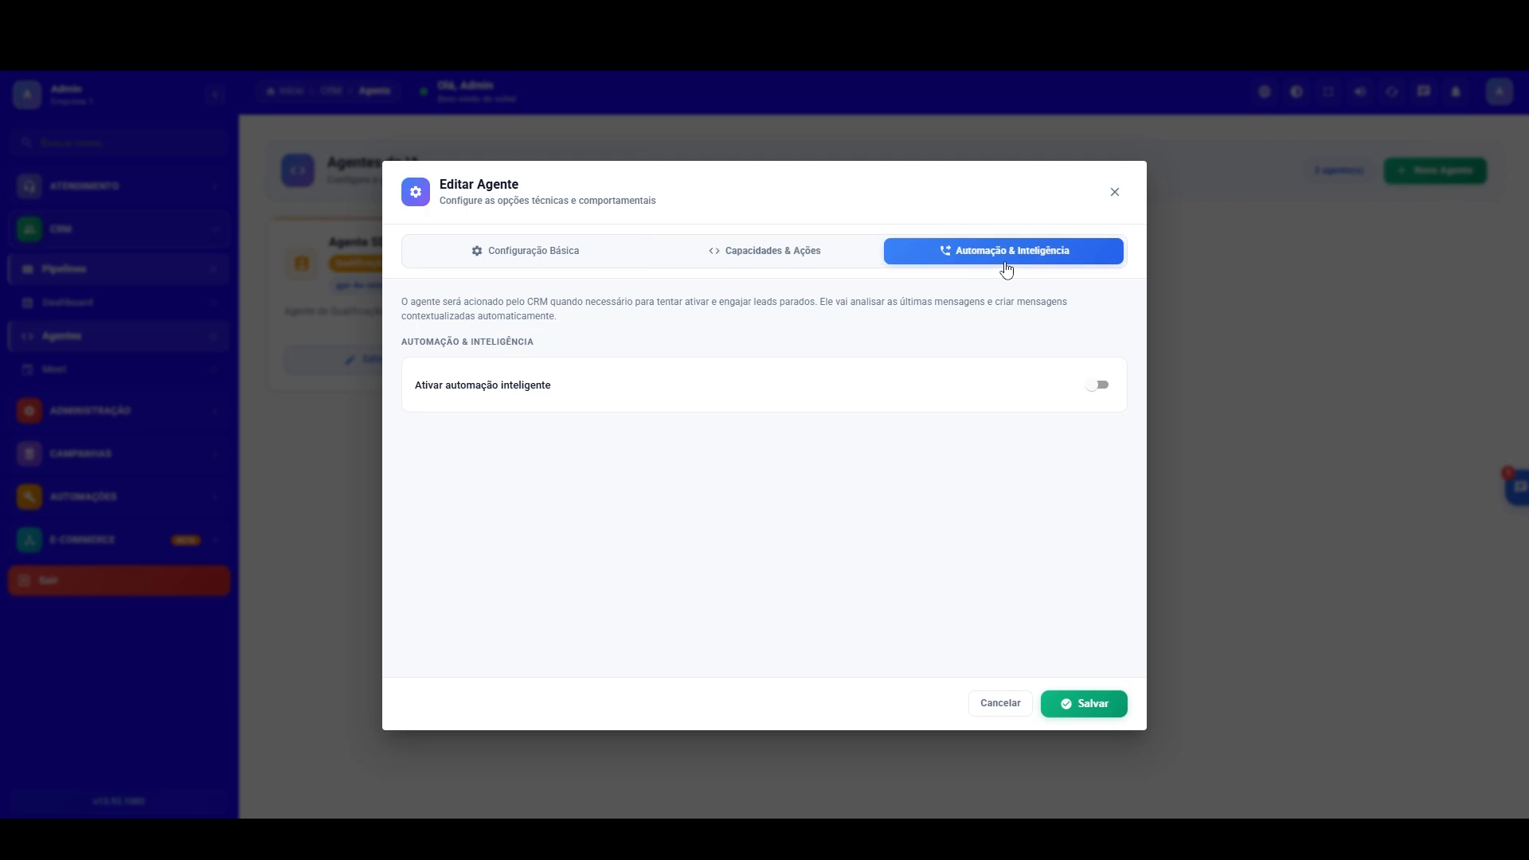
pyautogui.click(1098, 385)
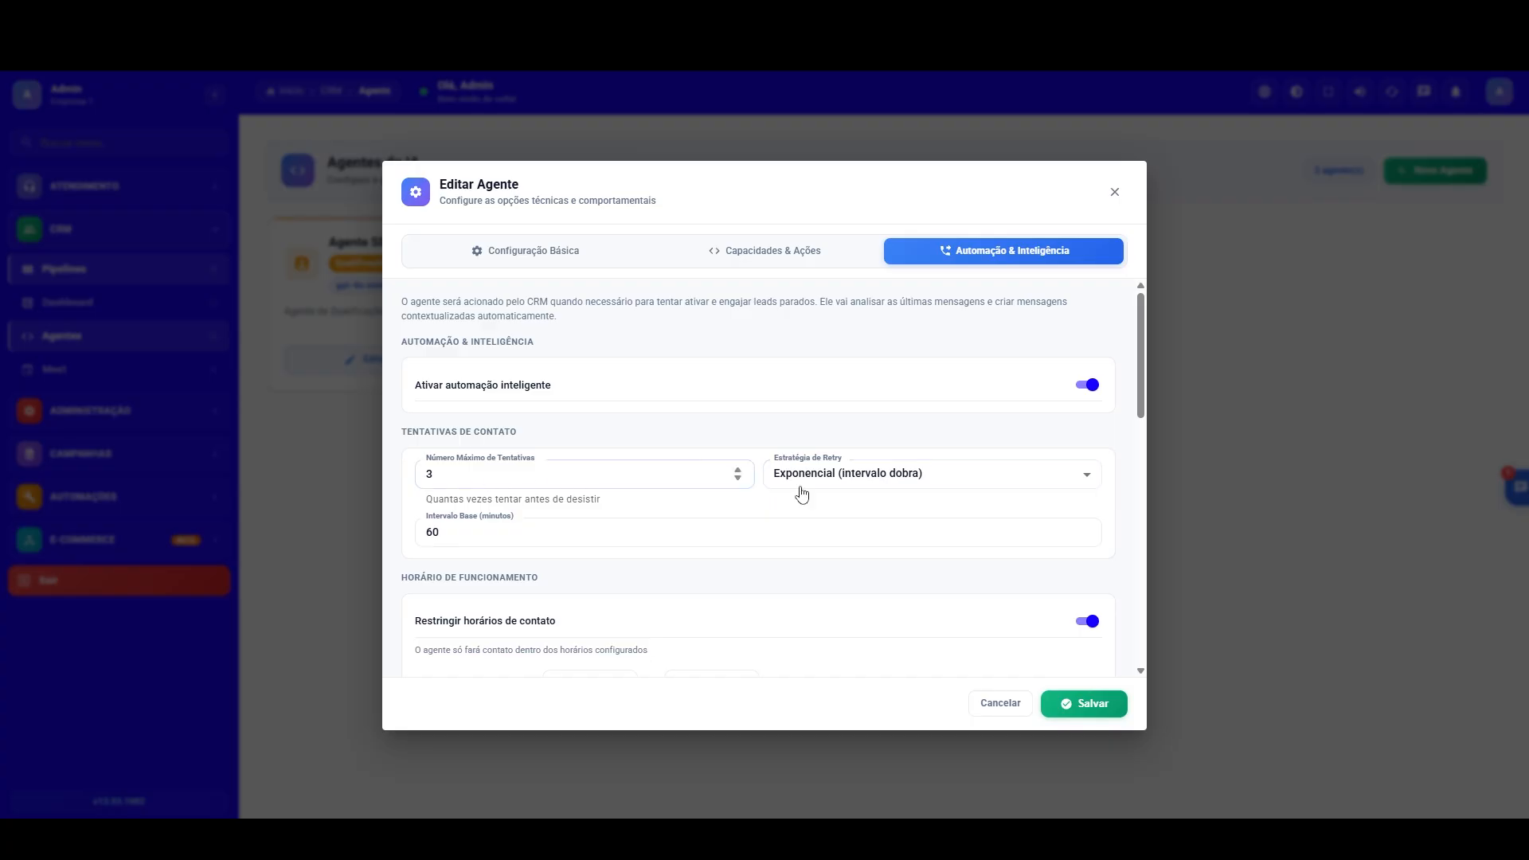
pyautogui.click(945, 474)
pyautogui.click(853, 574)
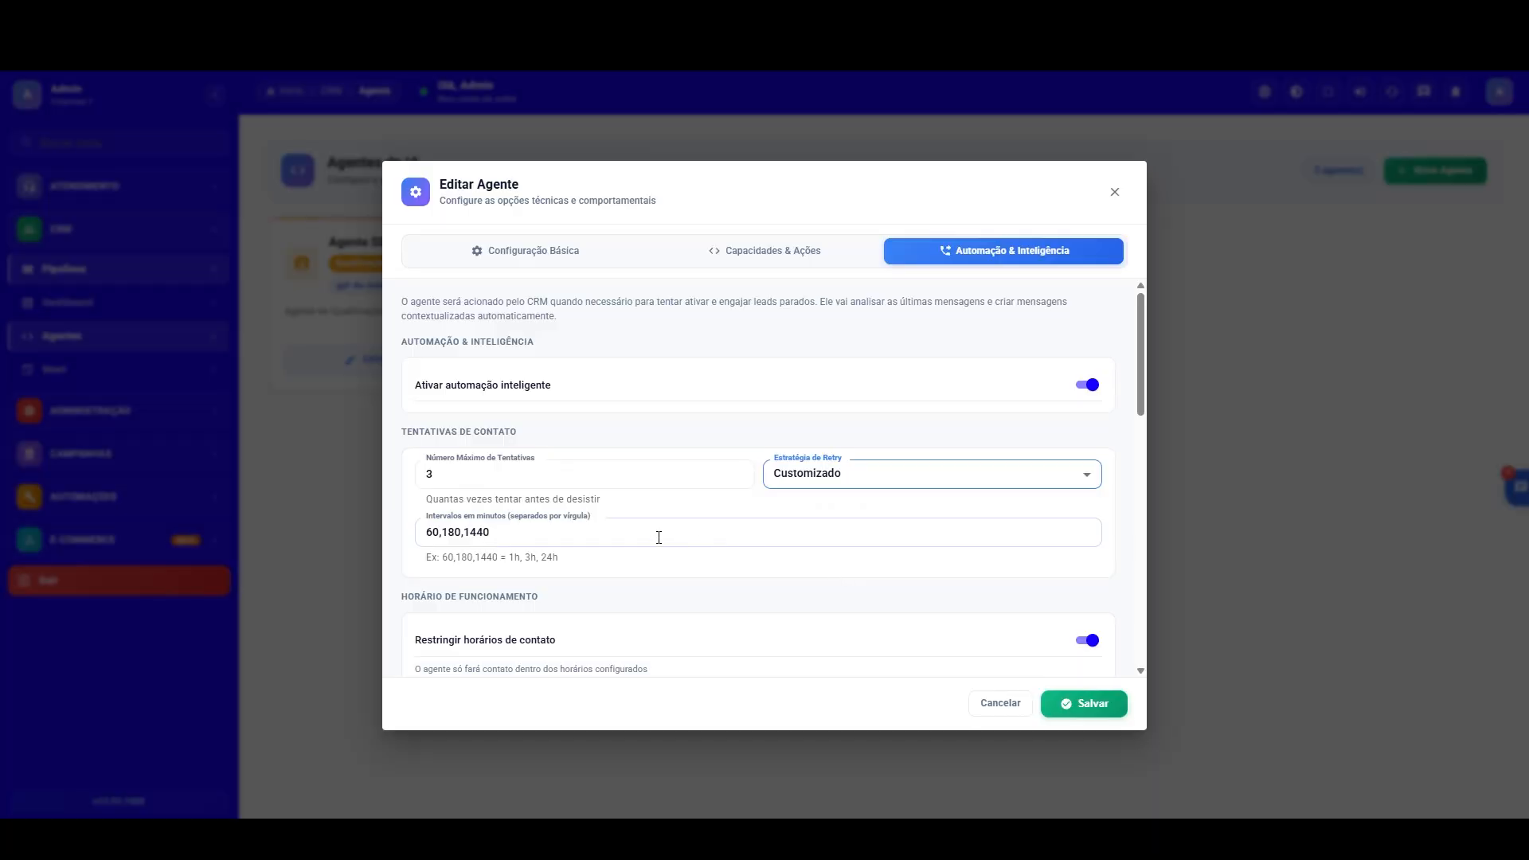
# Step: Set the custom retry intervals to 60,1440,2440 minutes
pyautogui.click(585, 532)
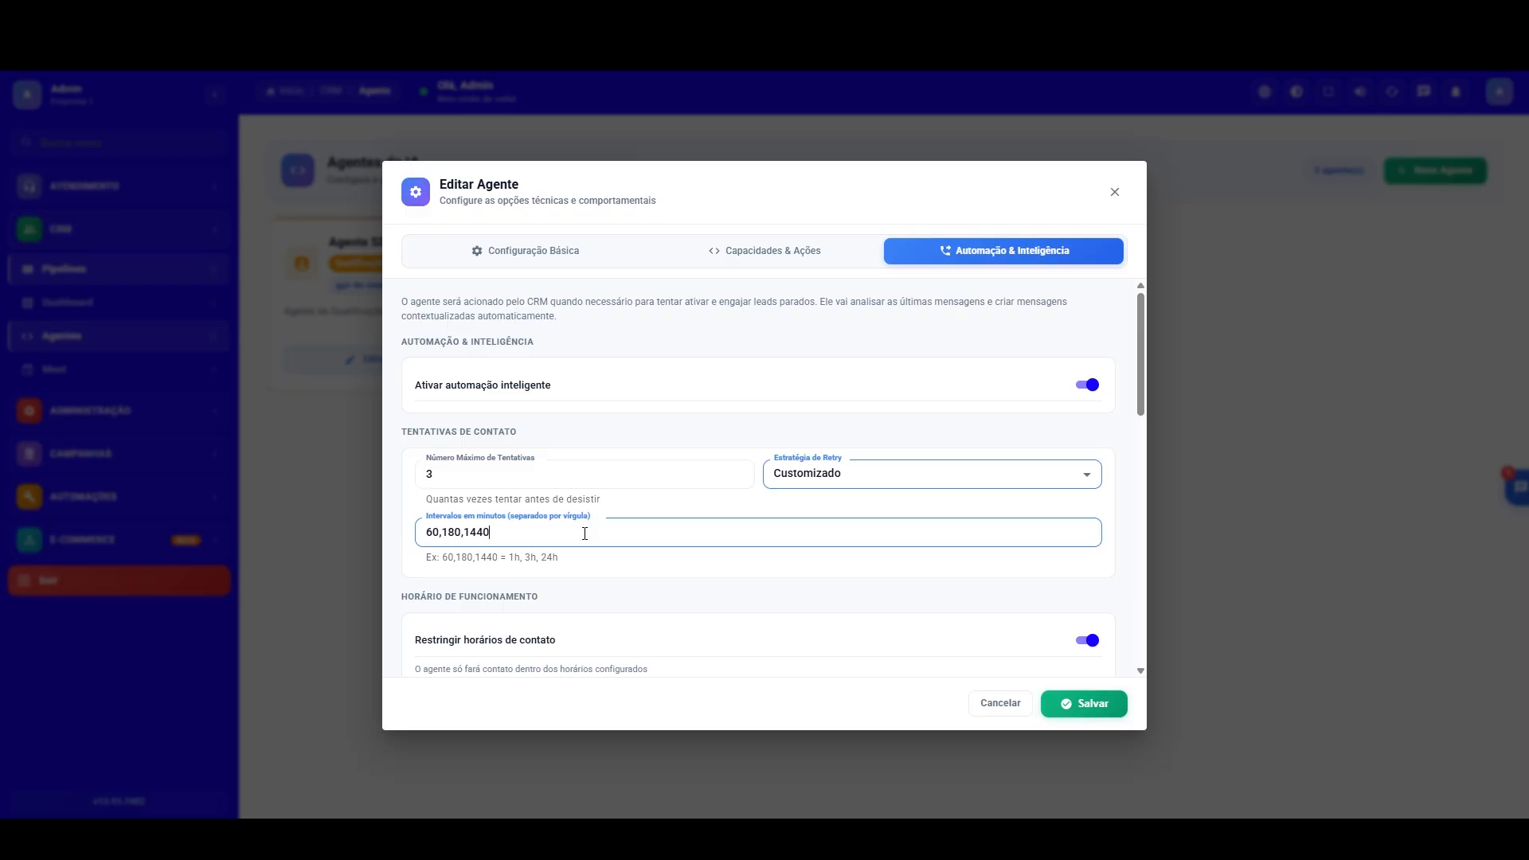
pyautogui.doubleClick(450, 535)
pyautogui.click(457, 537)
pyautogui.doubleClick(454, 535)
pyautogui.click(481, 536)
pyautogui.press('BackSpace')
pyautogui.press('BackSpace')
pyautogui.press('BackSpace')
pyautogui.write('440,')
pyautogui.press('BackSpace')
pyautogui.write('2')
pyautogui.scroll(-2, 1141, 390)
pyautogui.scroll(1, 1140, 390)
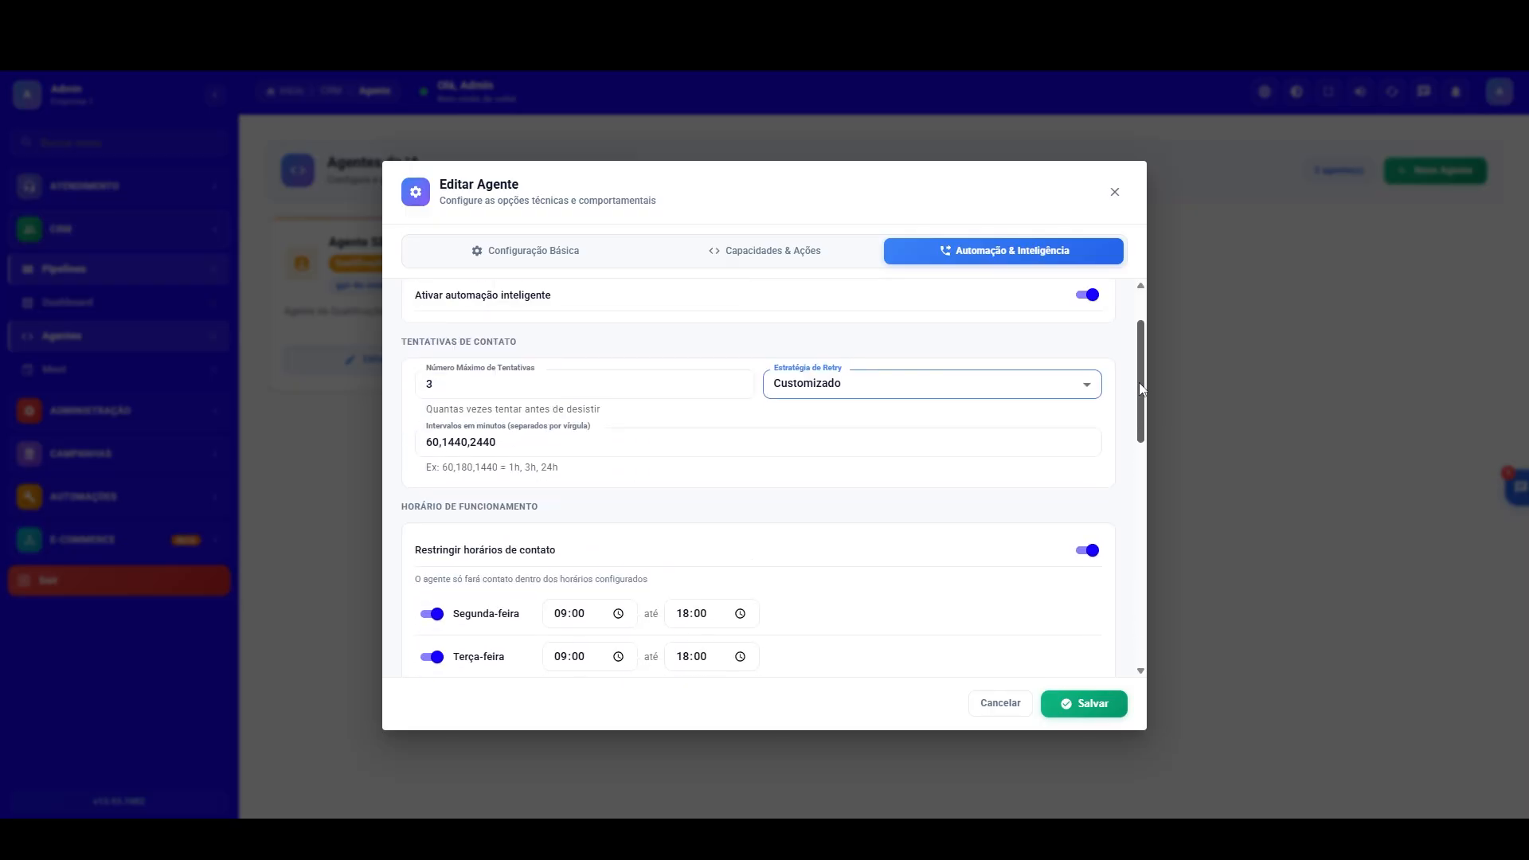
pyautogui.moveTo(1141, 389); pyautogui.dragTo(1135, 451)
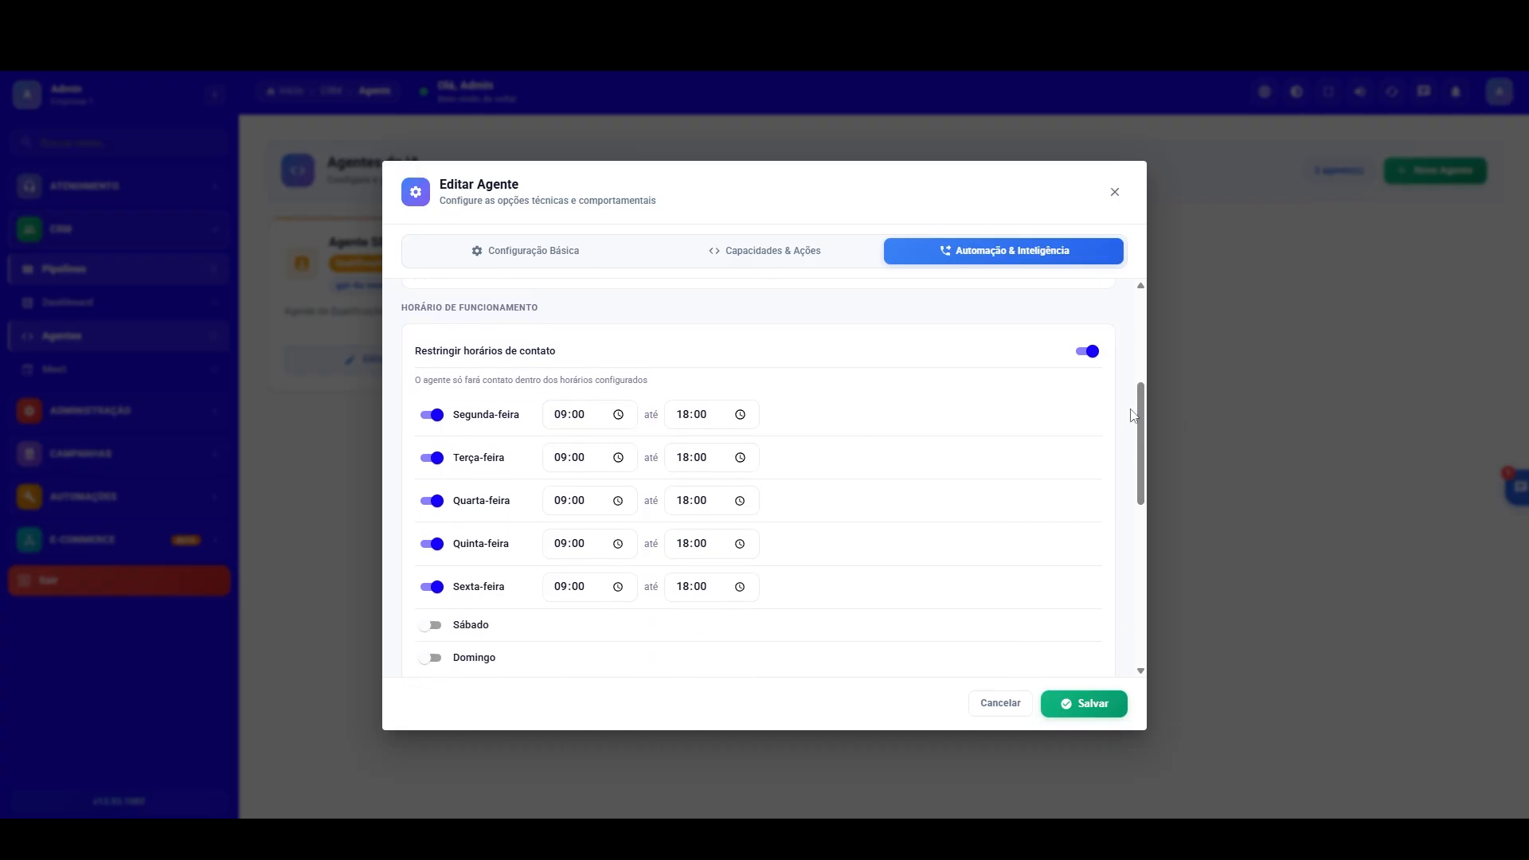
pyautogui.click(432, 625)
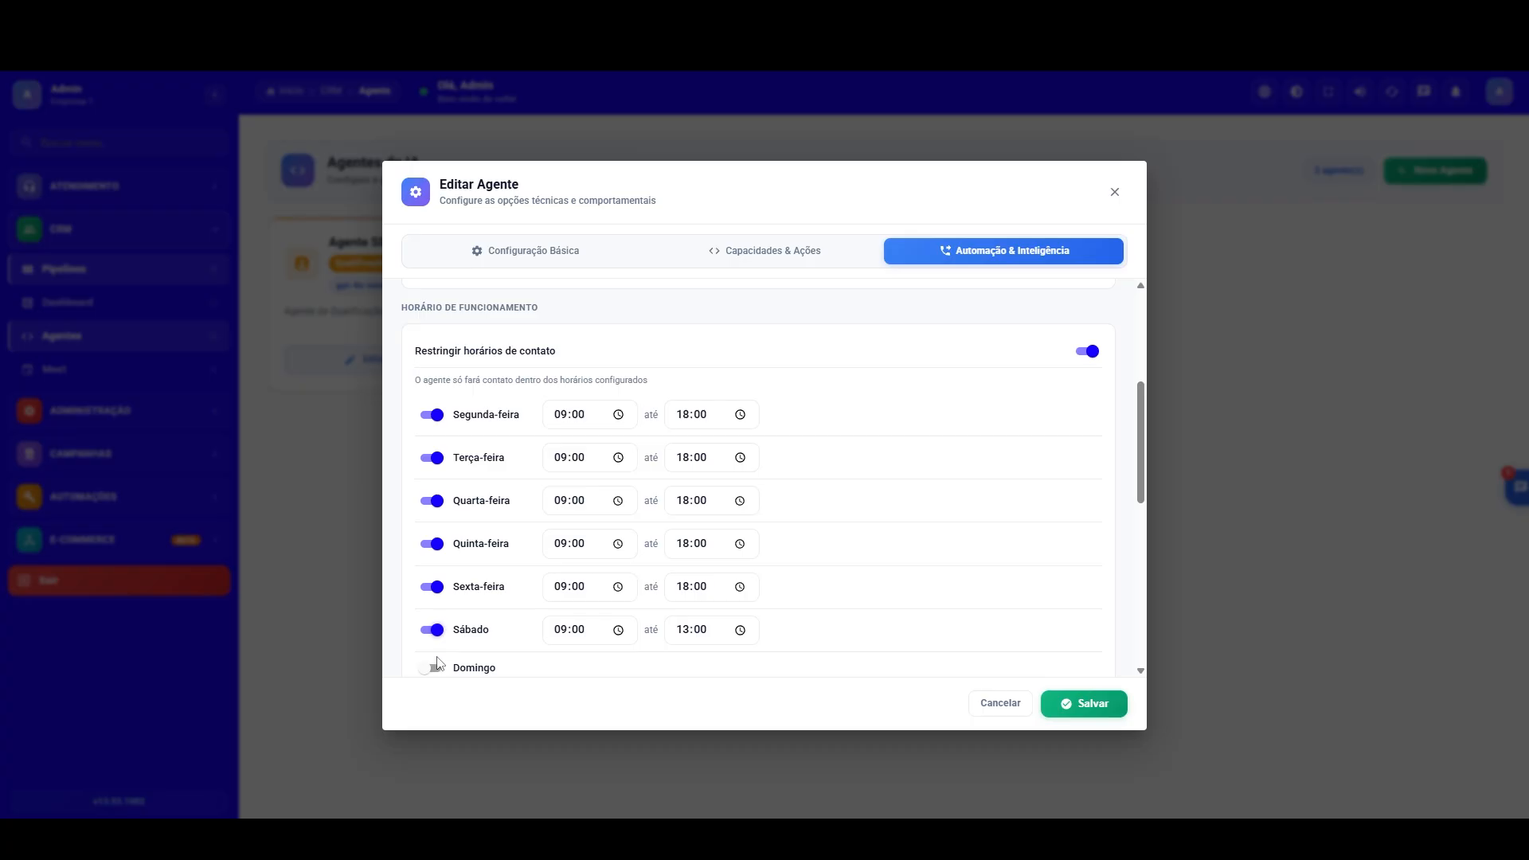
pyautogui.click(432, 626)
pyautogui.click(431, 659)
pyautogui.click(431, 659)
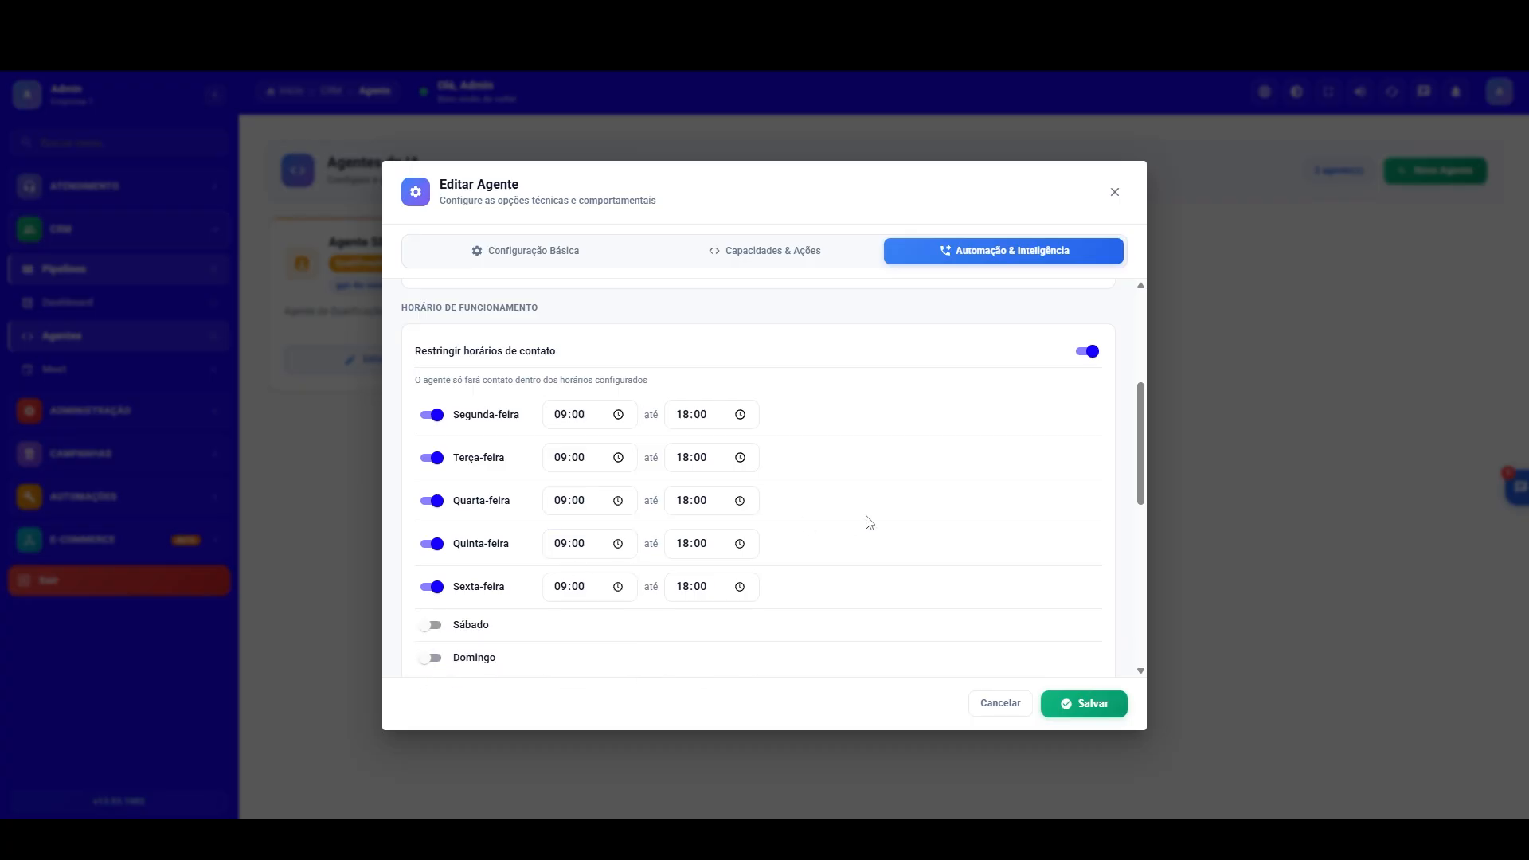
pyautogui.moveTo(1139, 418); pyautogui.dragTo(1139, 381)
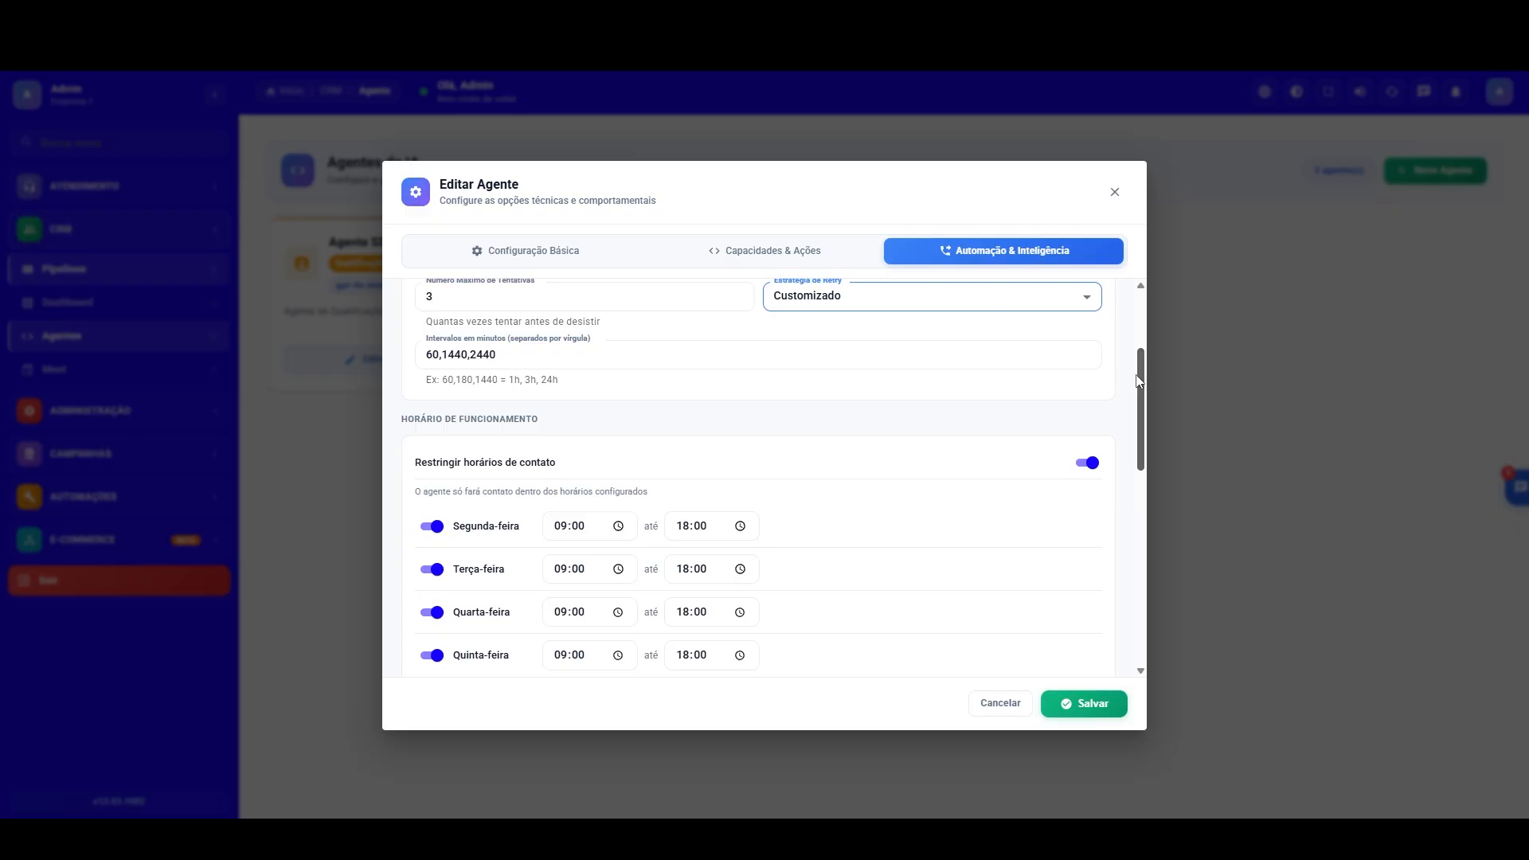
# Step: Enable intention detection (Detecção de Intenções) and start a new intention named "Qualificado"
pyautogui.moveTo(1139, 381); pyautogui.dragTo(1096, 505)
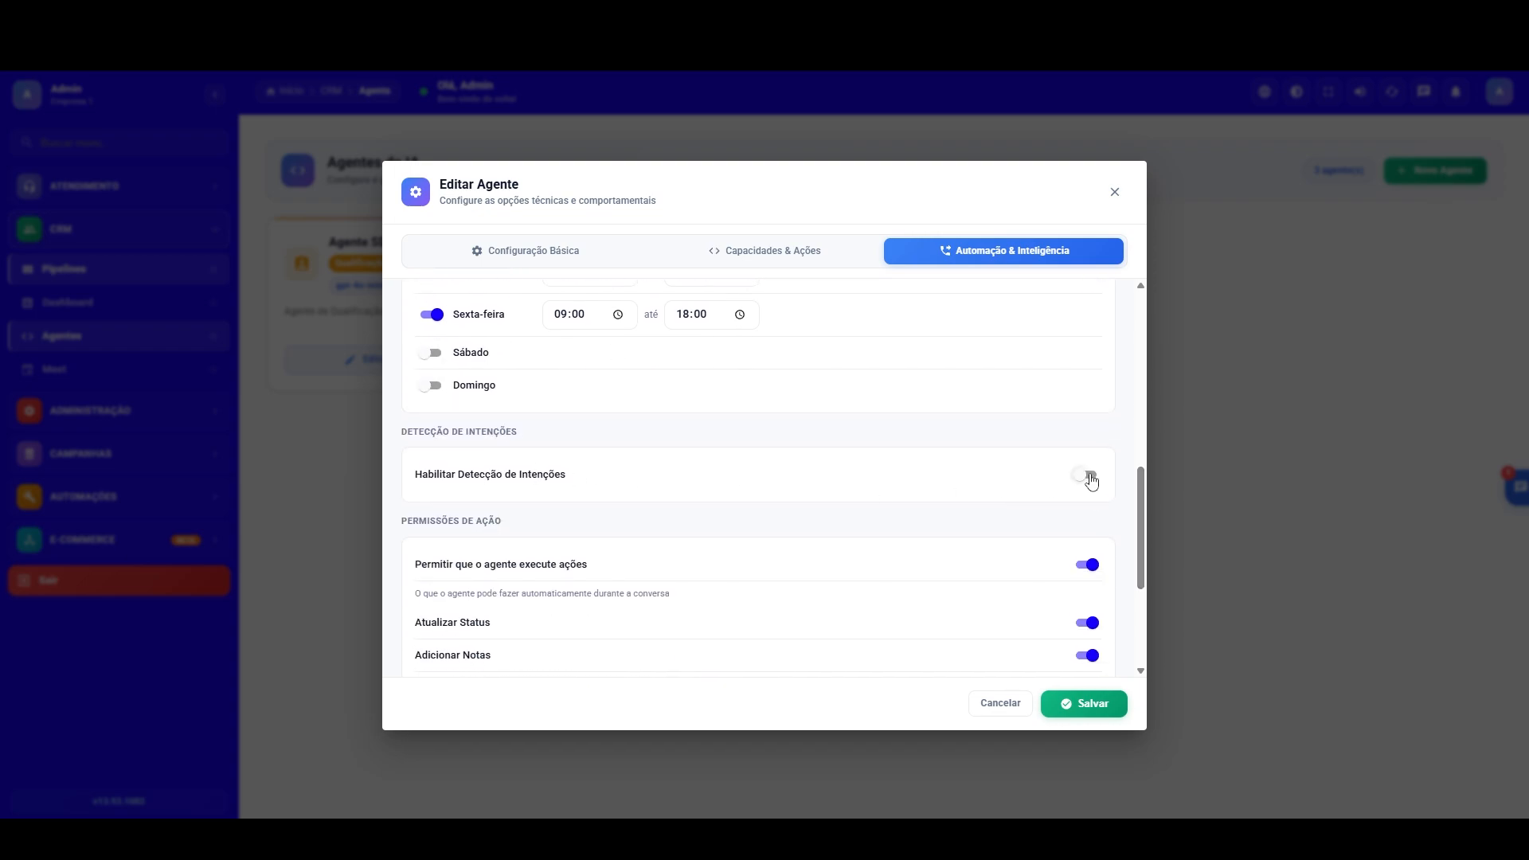
pyautogui.click(1088, 476)
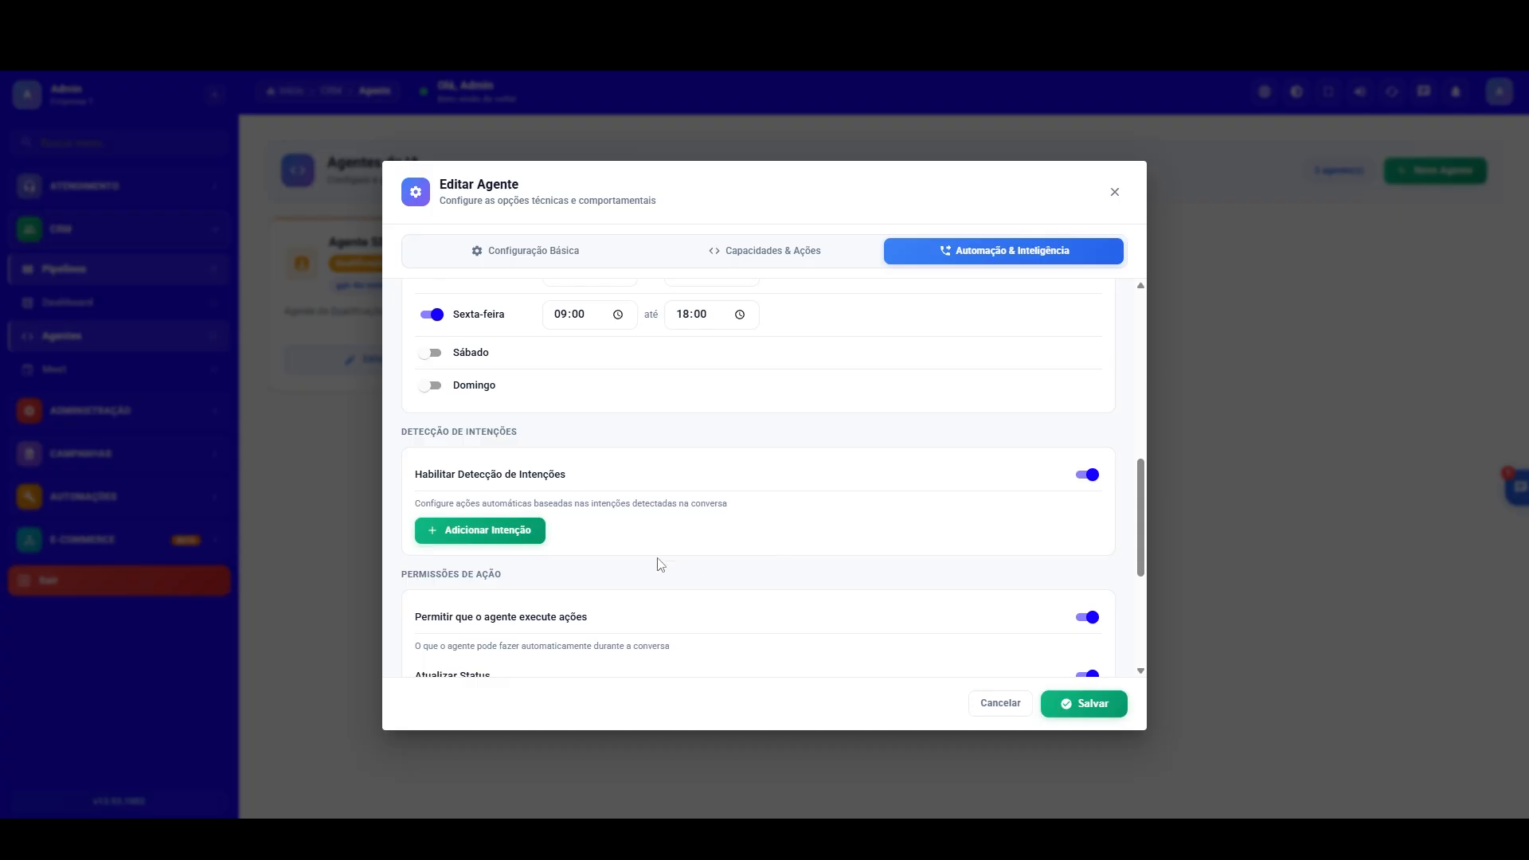
pyautogui.click(518, 532)
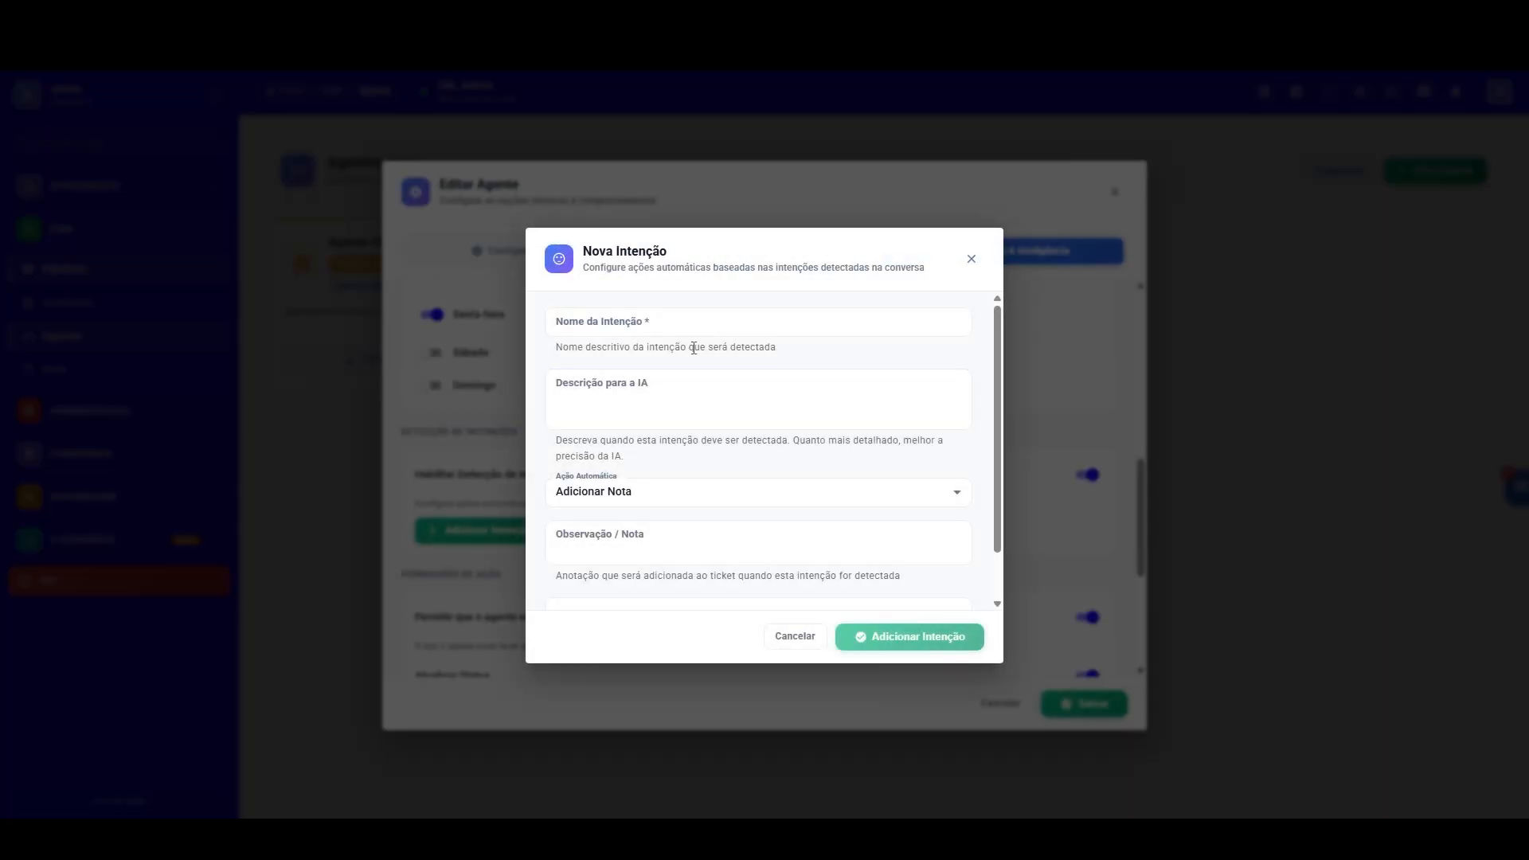
pyautogui.click(685, 325)
pyautogui.write('Qualificado')
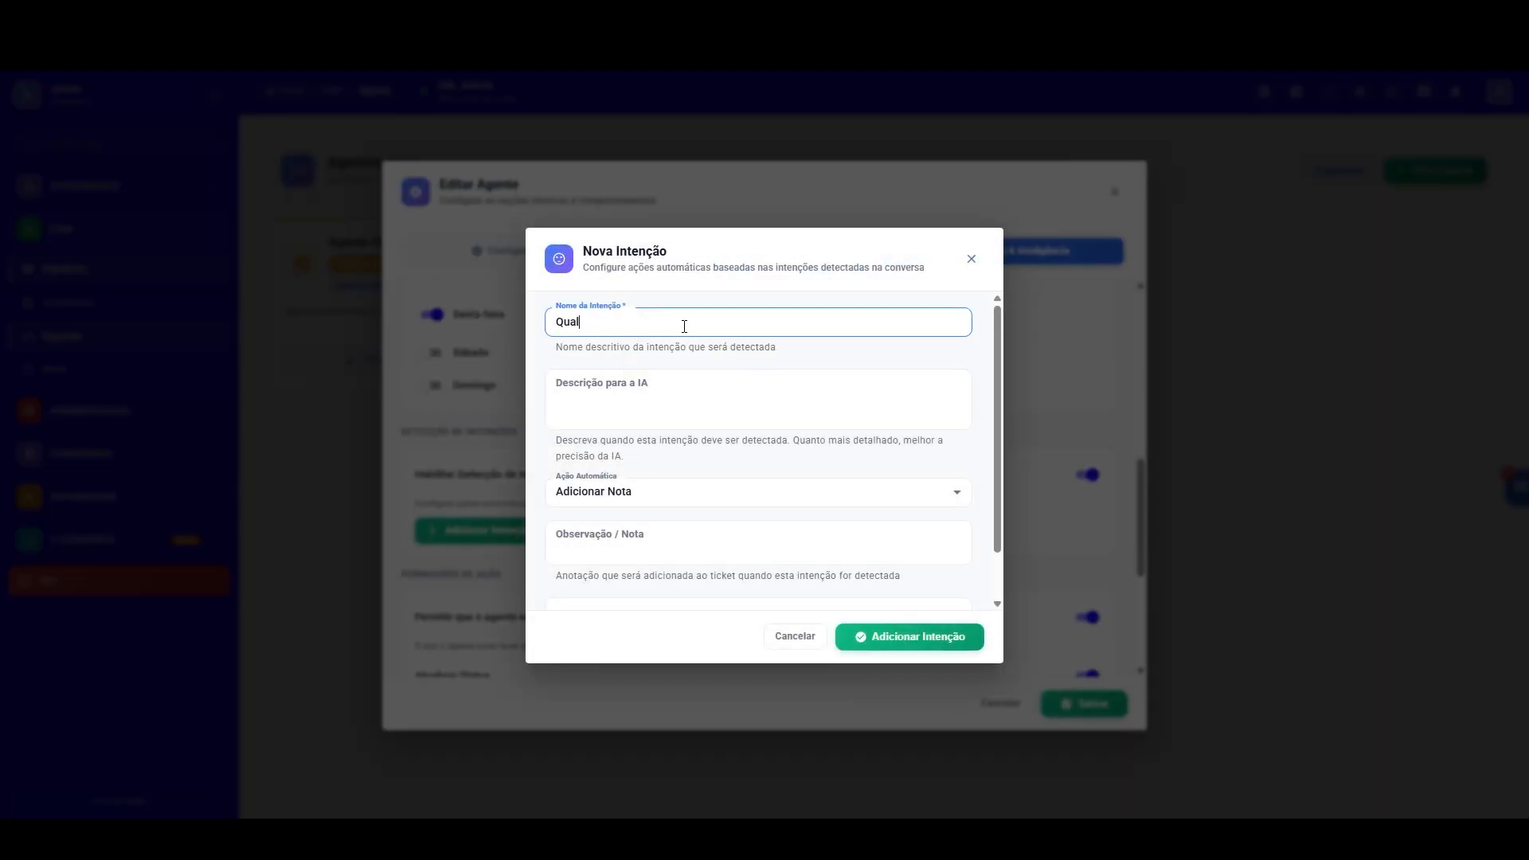
# Step: Describe the intention for the AI as "Quando voce identificar que o candidato esta qualificado mover ele de acordo com a definição do sistema.."
pyautogui.click(680, 382)
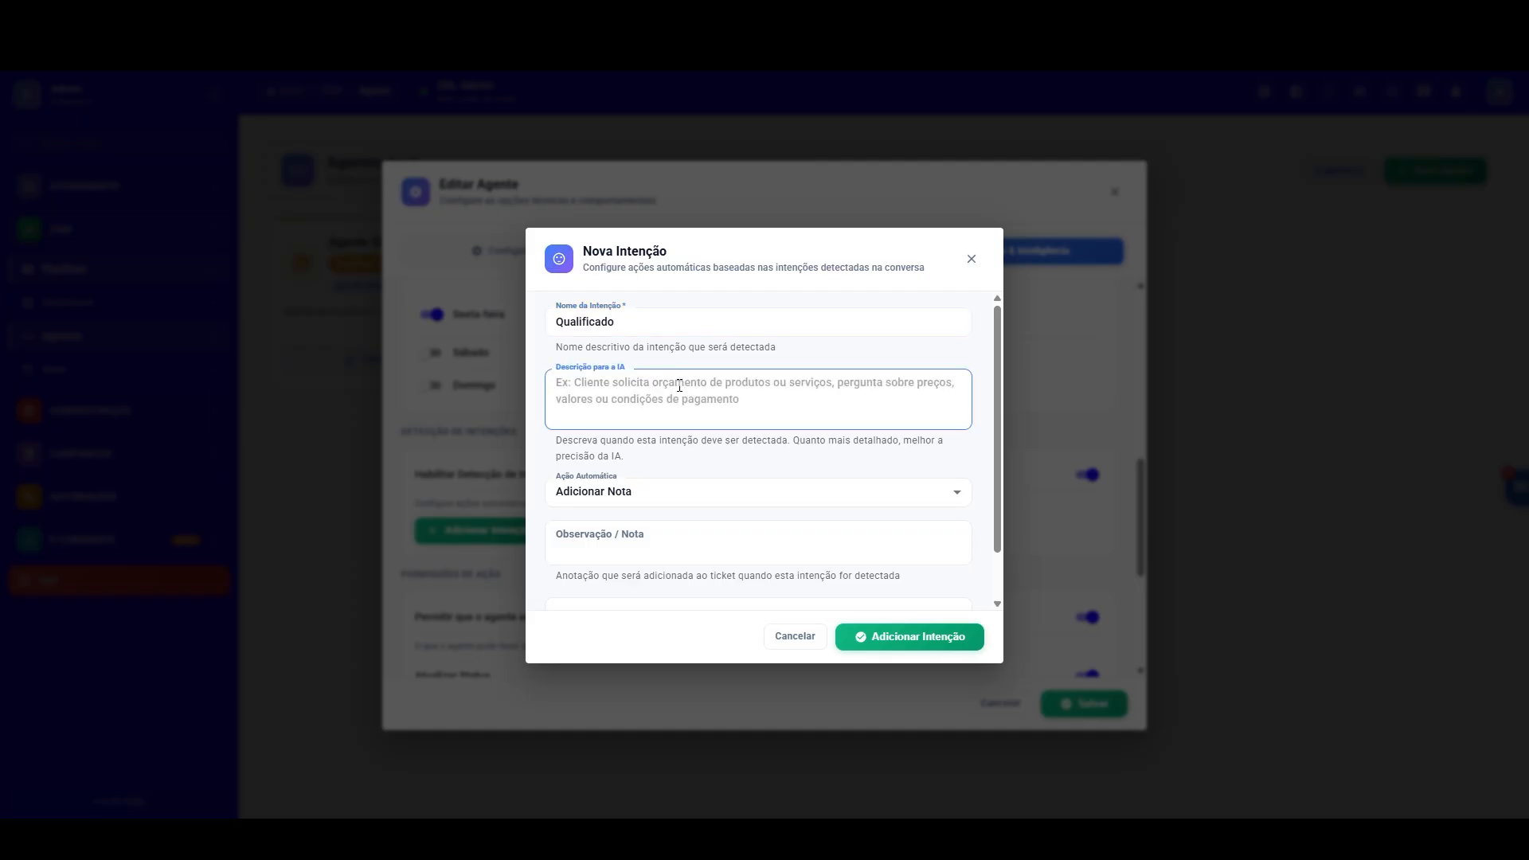
pyautogui.write('Quando a ')
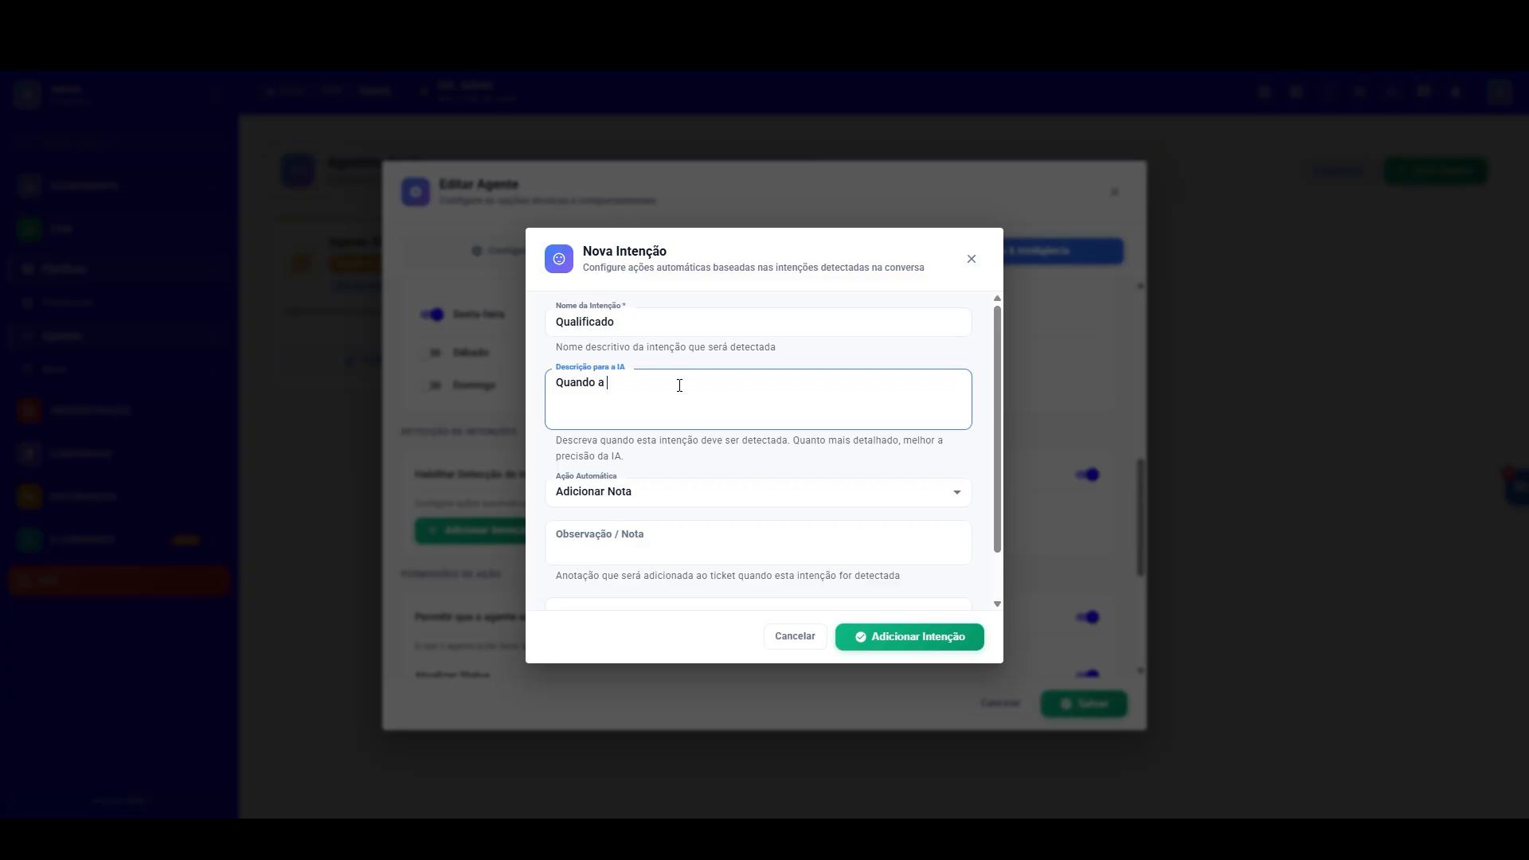
pyautogui.write('IA identifi')
pyautogui.press('BackSpace')
pyautogui.press('BackSpace')
pyautogui.press('BackSpace')
pyautogui.press('BackSpace')
pyautogui.press('BackSpace')
pyautogui.press('BackSpace')
pyautogui.press('BackSpace')
pyautogui.press('BackSpace')
pyautogui.press('BackSpace')
pyautogui.press('BackSpace')
pyautogui.write('voce identificar que ')
pyautogui.write('o Le')
pyautogui.write(' candida')
pyautogui.write('to esta qualif')
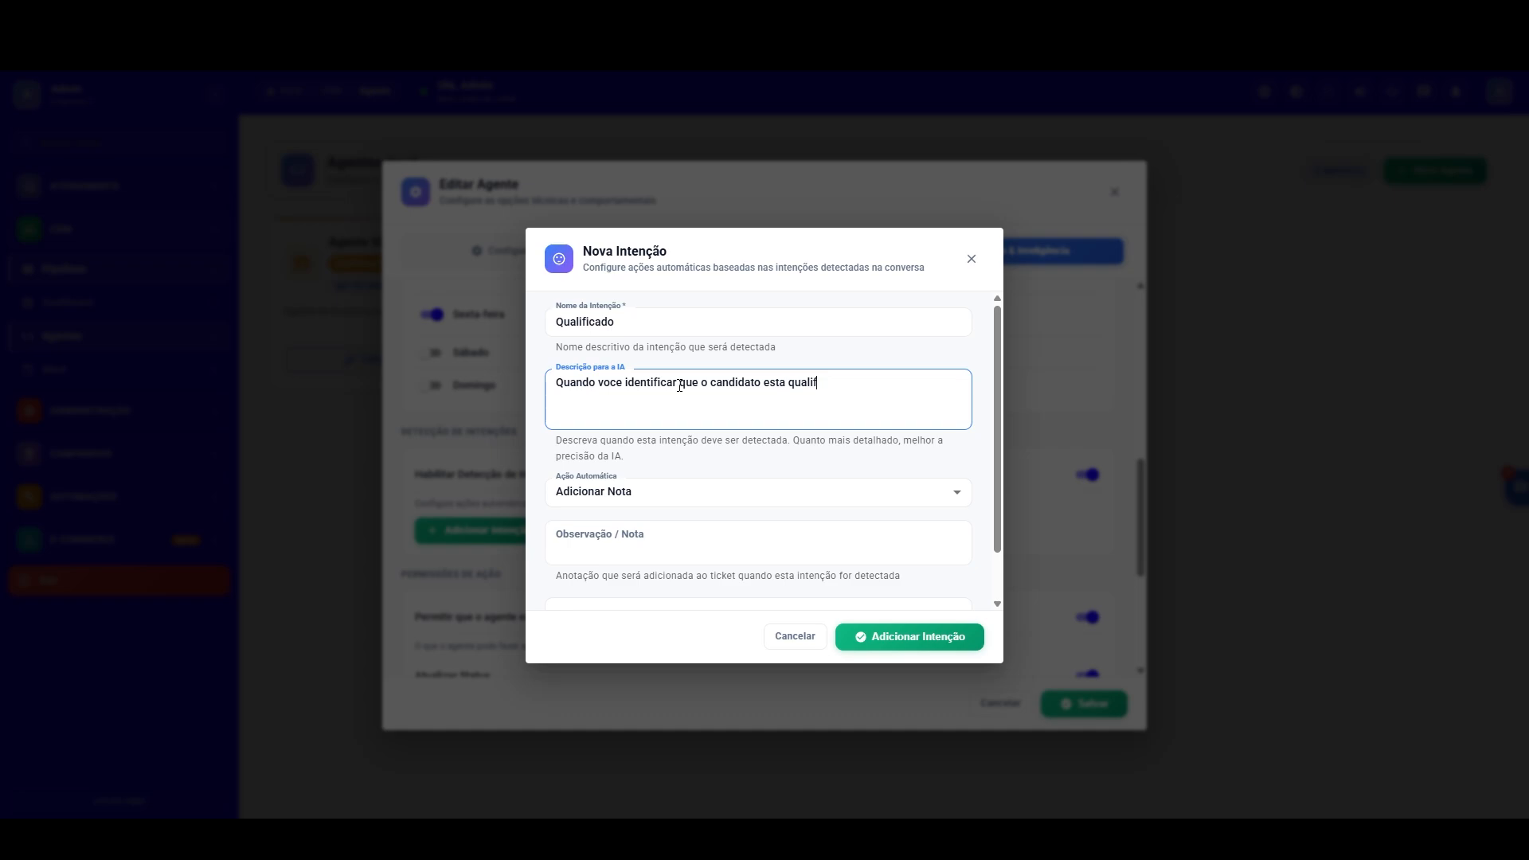
pyautogui.write('icado mover ele de acordo com o')
pyautogui.press('BackSpace')
pyautogui.write('a definição d')
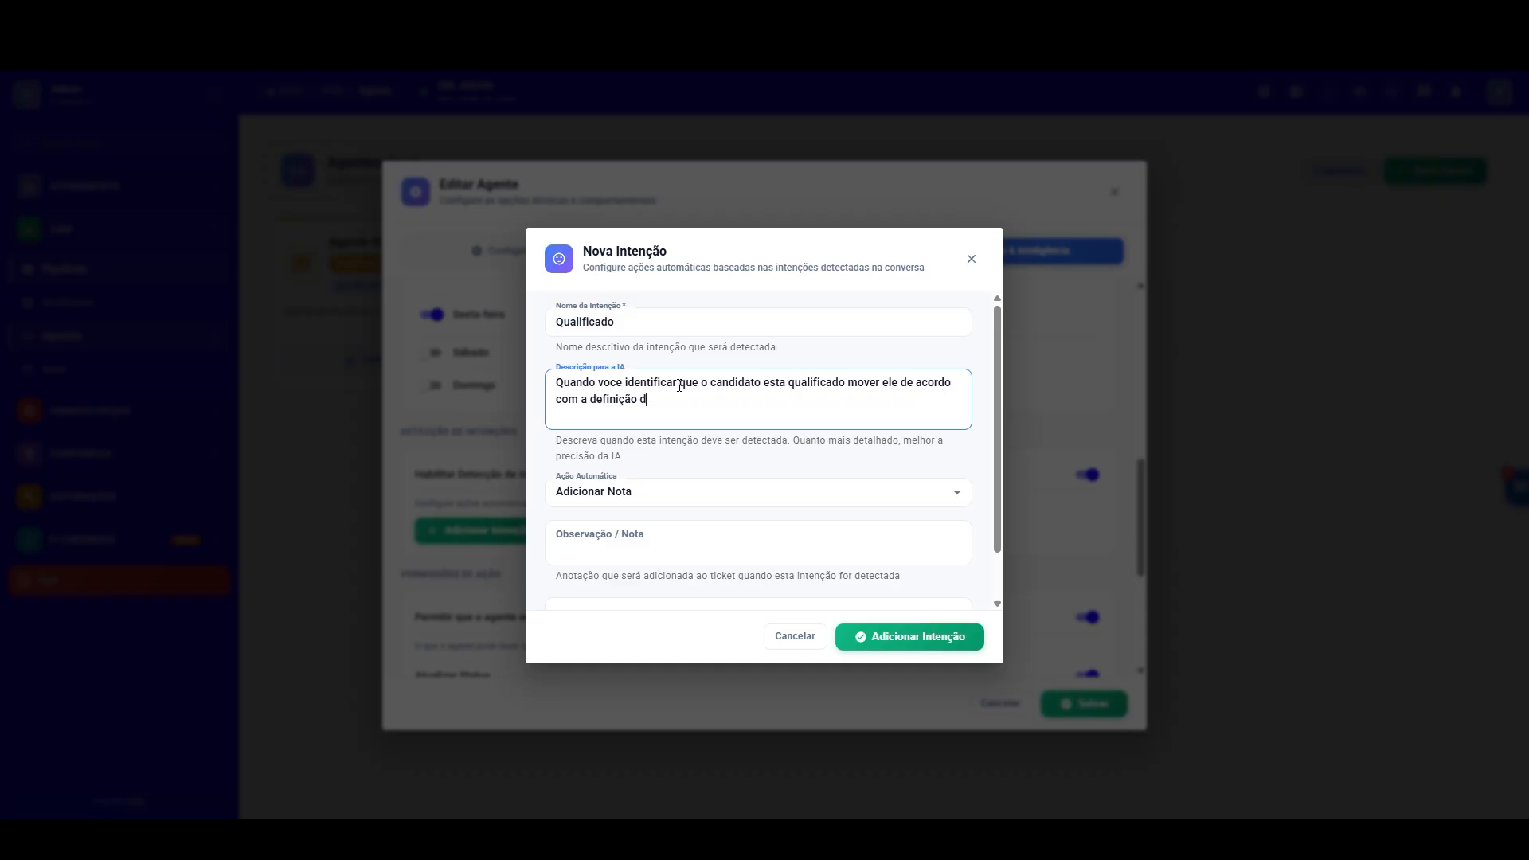
pyautogui.write('o sistema..')
# Step: Add a separate paragraph to the description: "por exemplo, se ele tiver mais de 5 anos de experiencia na area coemrcial"
pyautogui.press('Return')
pyautogui.press('Return')
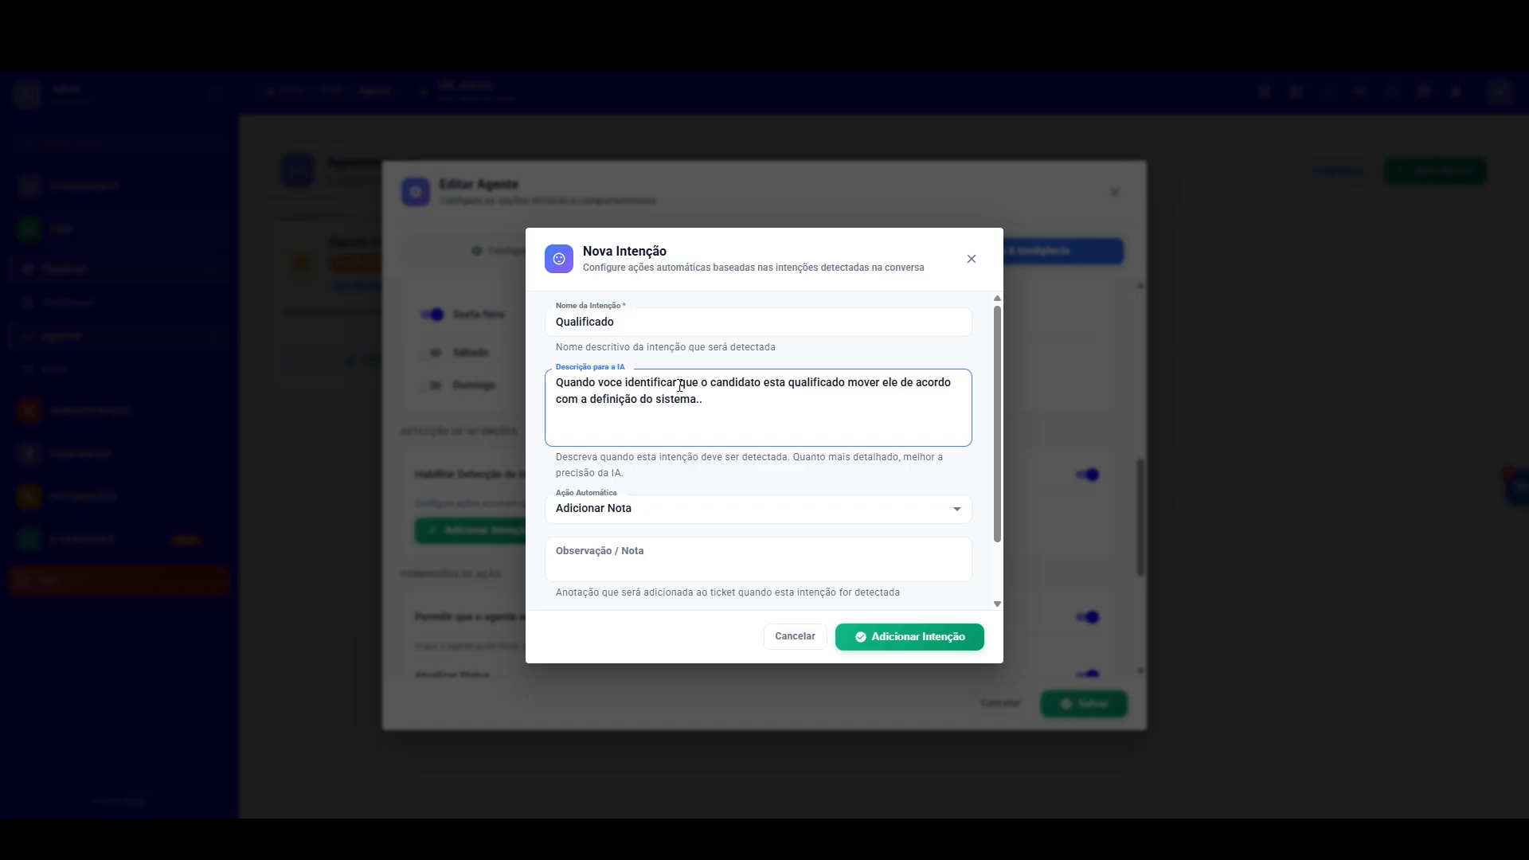
pyautogui.write('por exemplo, se ele tiver mais de 5 a')
pyautogui.write('nos de experienc')
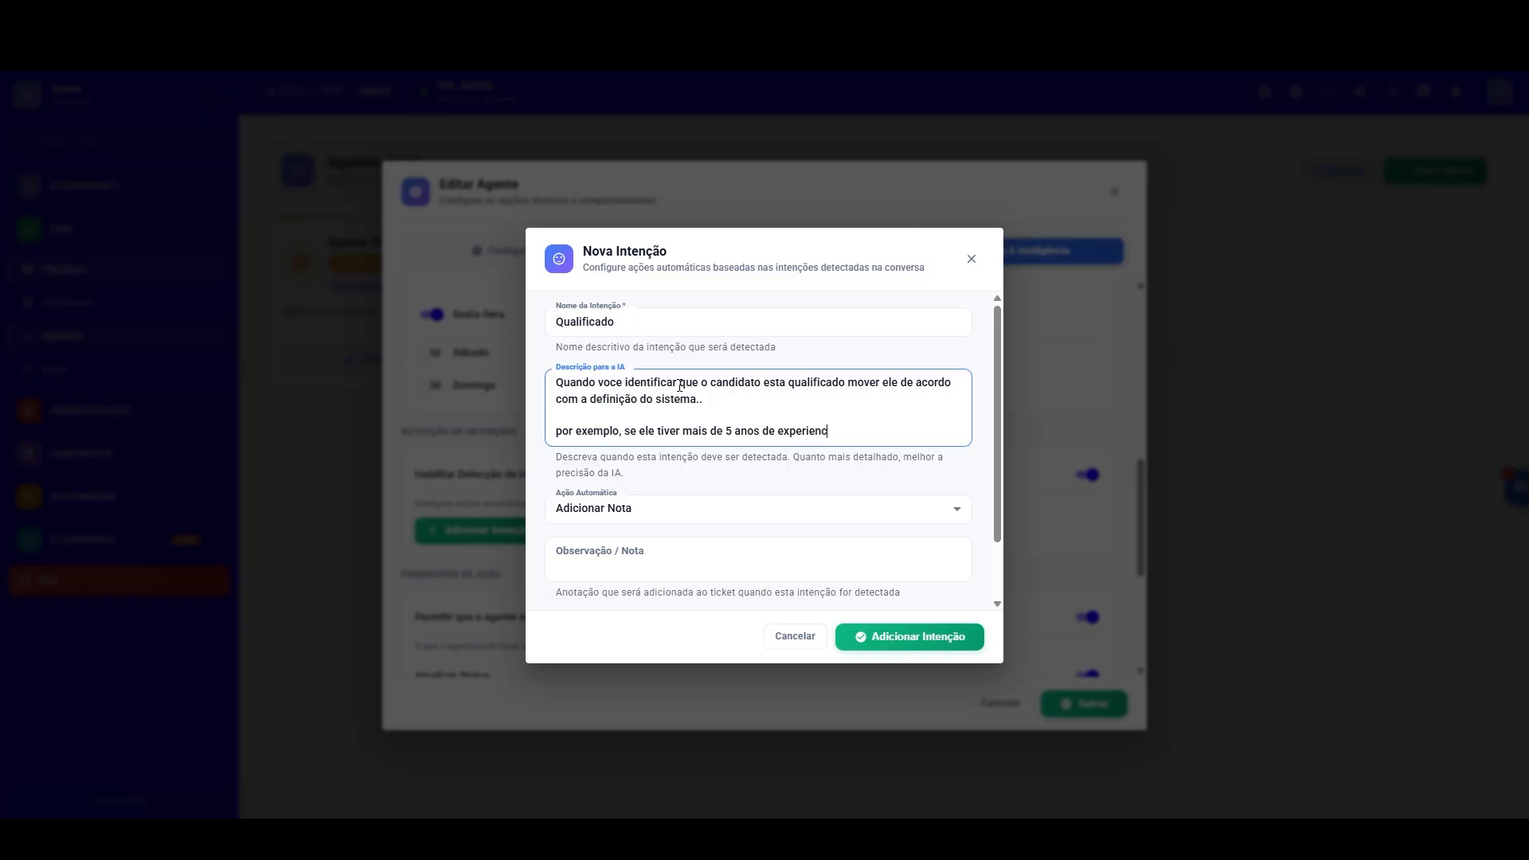
pyautogui.write('ia na area coemrcial')
# Step: Set the Qualificado intention's automatic action to Mover para Lane and add the intention to the agent
pyautogui.moveTo(998, 359); pyautogui.dragTo(978, 433)
pyautogui.click(929, 442)
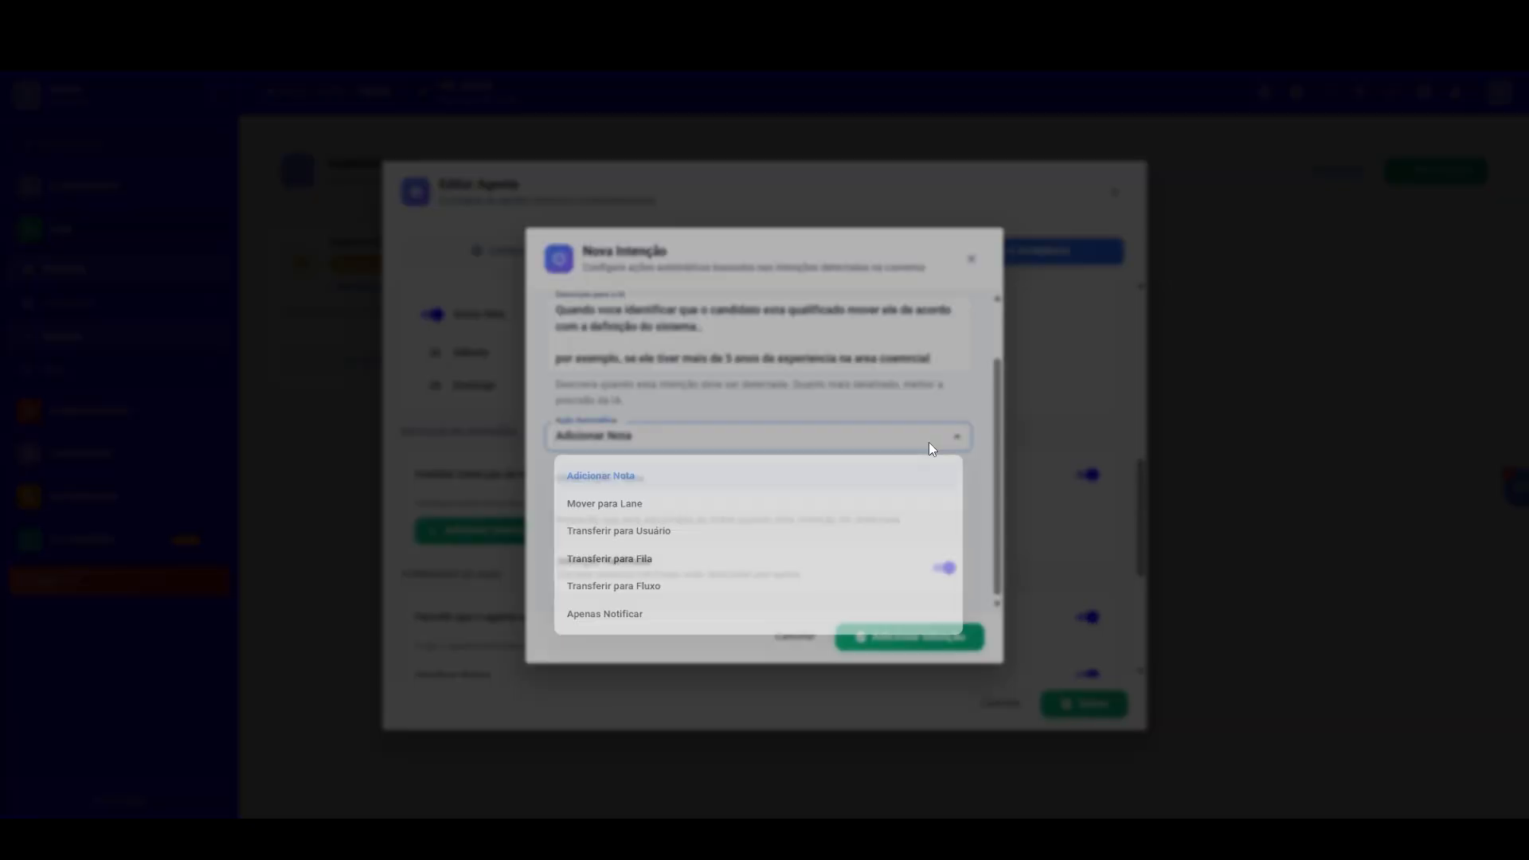
pyautogui.click(669, 510)
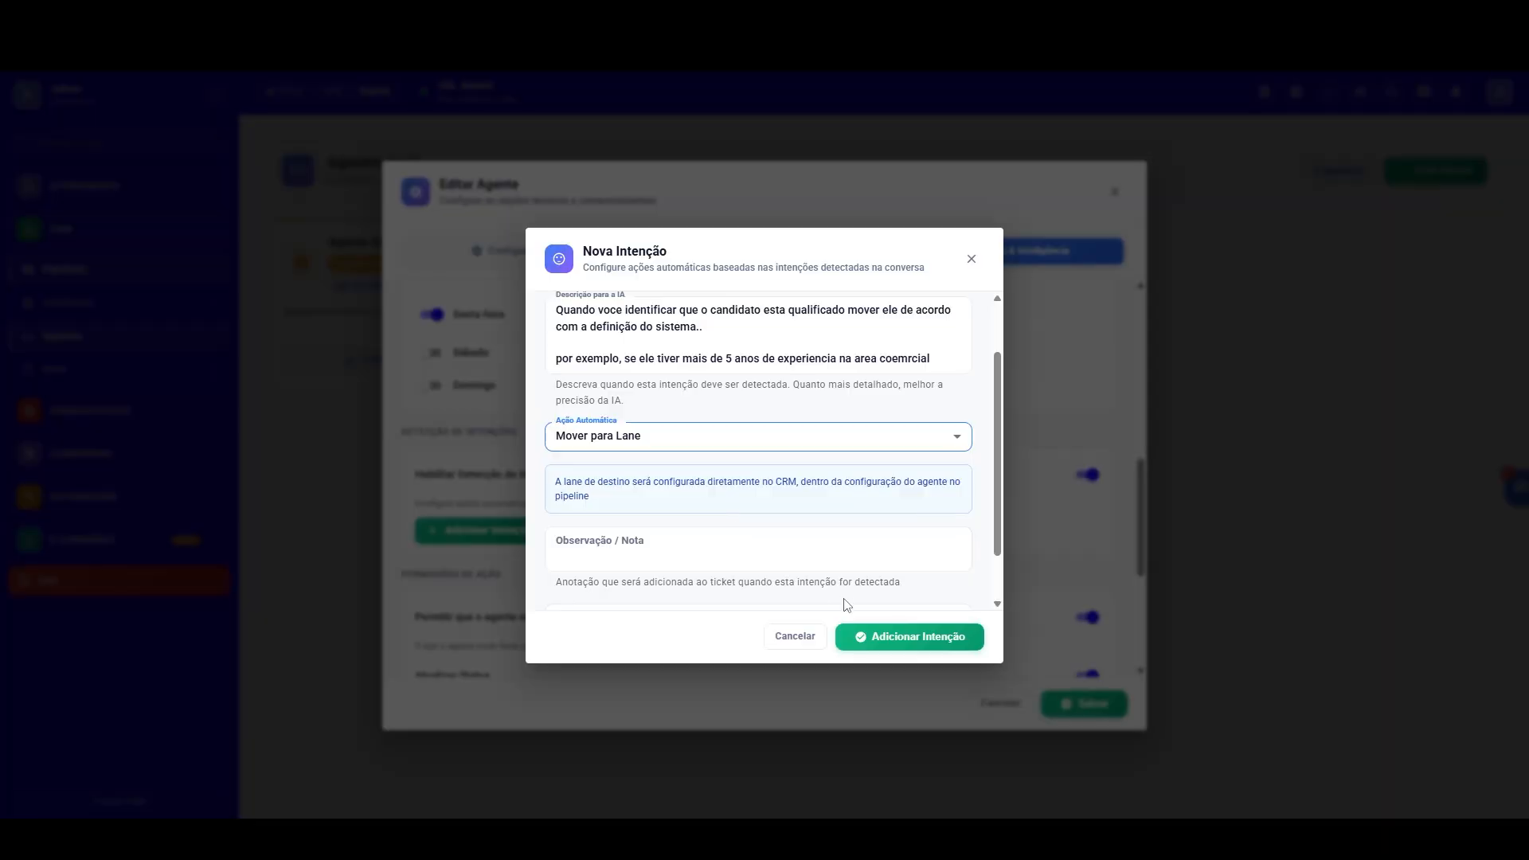
pyautogui.click(882, 637)
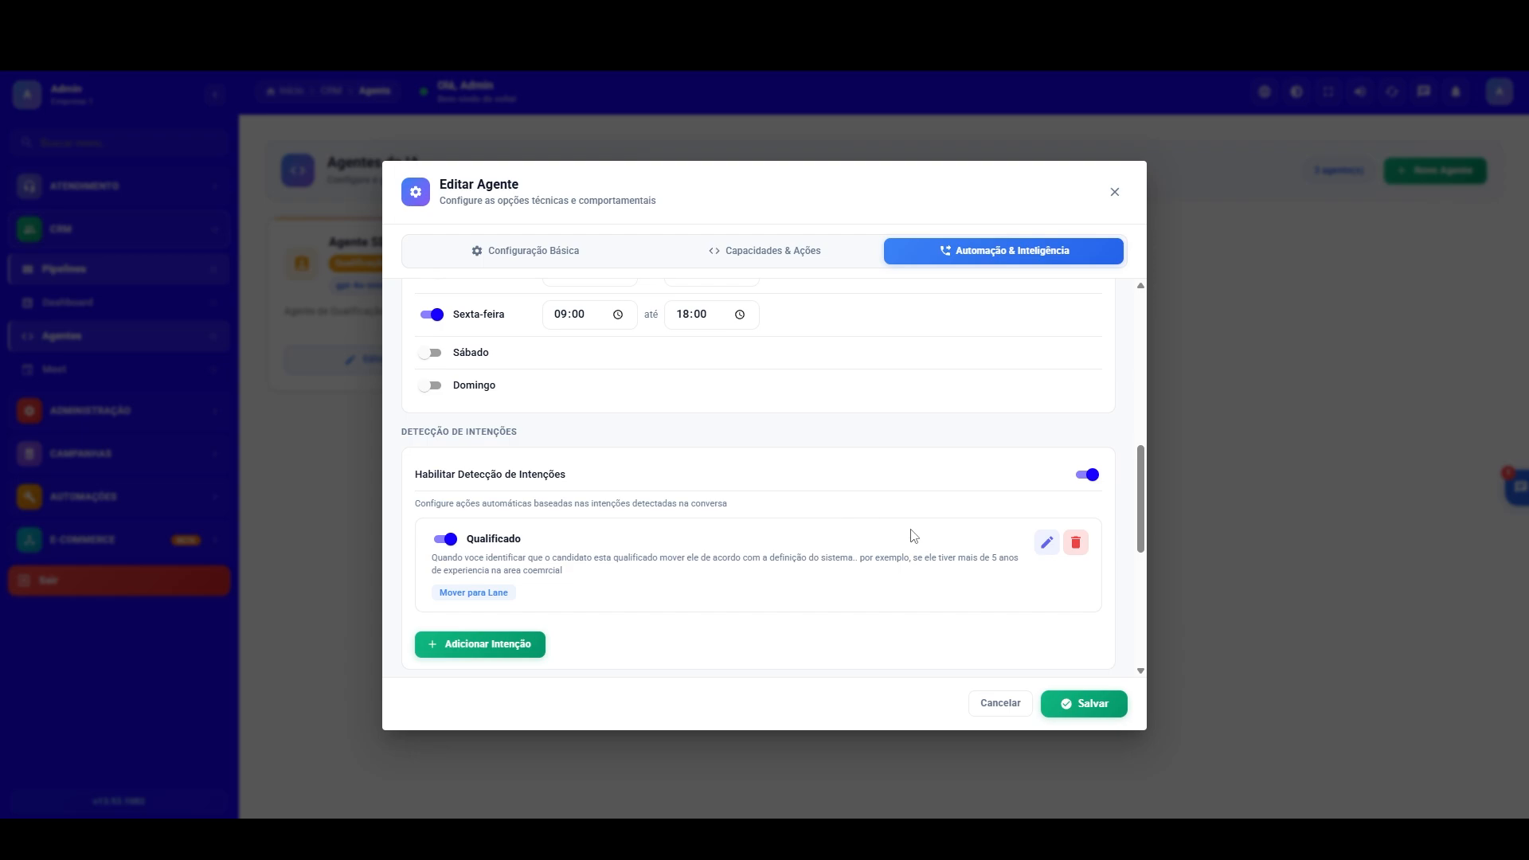
# Step: Start another intention for the agent and name it "Desqualificado"
pyautogui.click(489, 645)
pyautogui.click(659, 323)
pyautogui.write('Desqual')
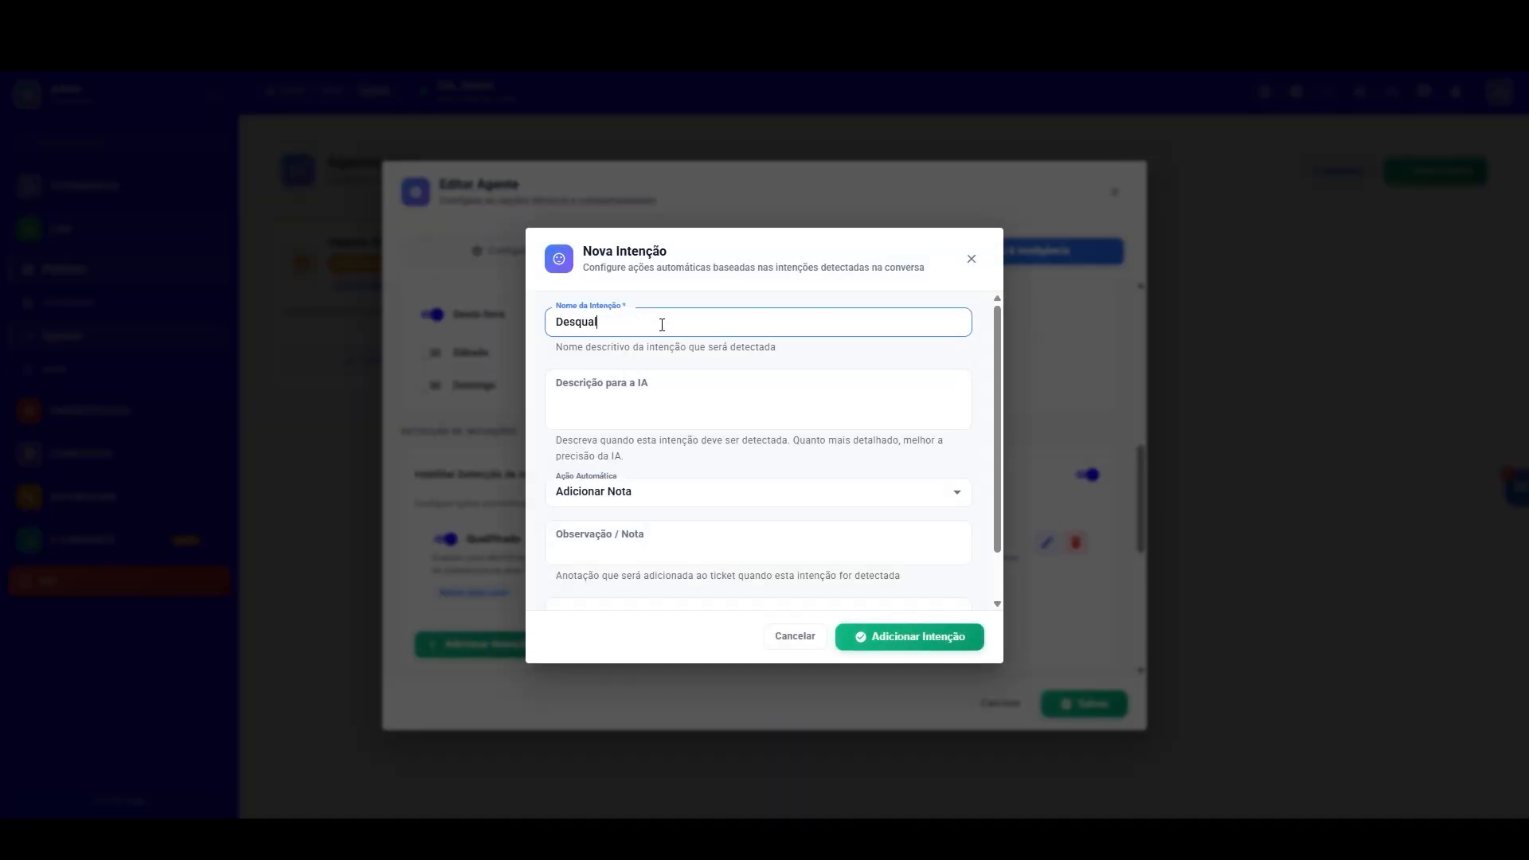
pyautogui.write('ificado')
pyautogui.press('Tab')
# Step: Describe it as "Quadno voce identificar que o candidato nao cumpri os requisitos da vaga, voce pode desqualificar" and set its automatic action to Mover para Lane
pyautogui.write('Quadno voce ident')
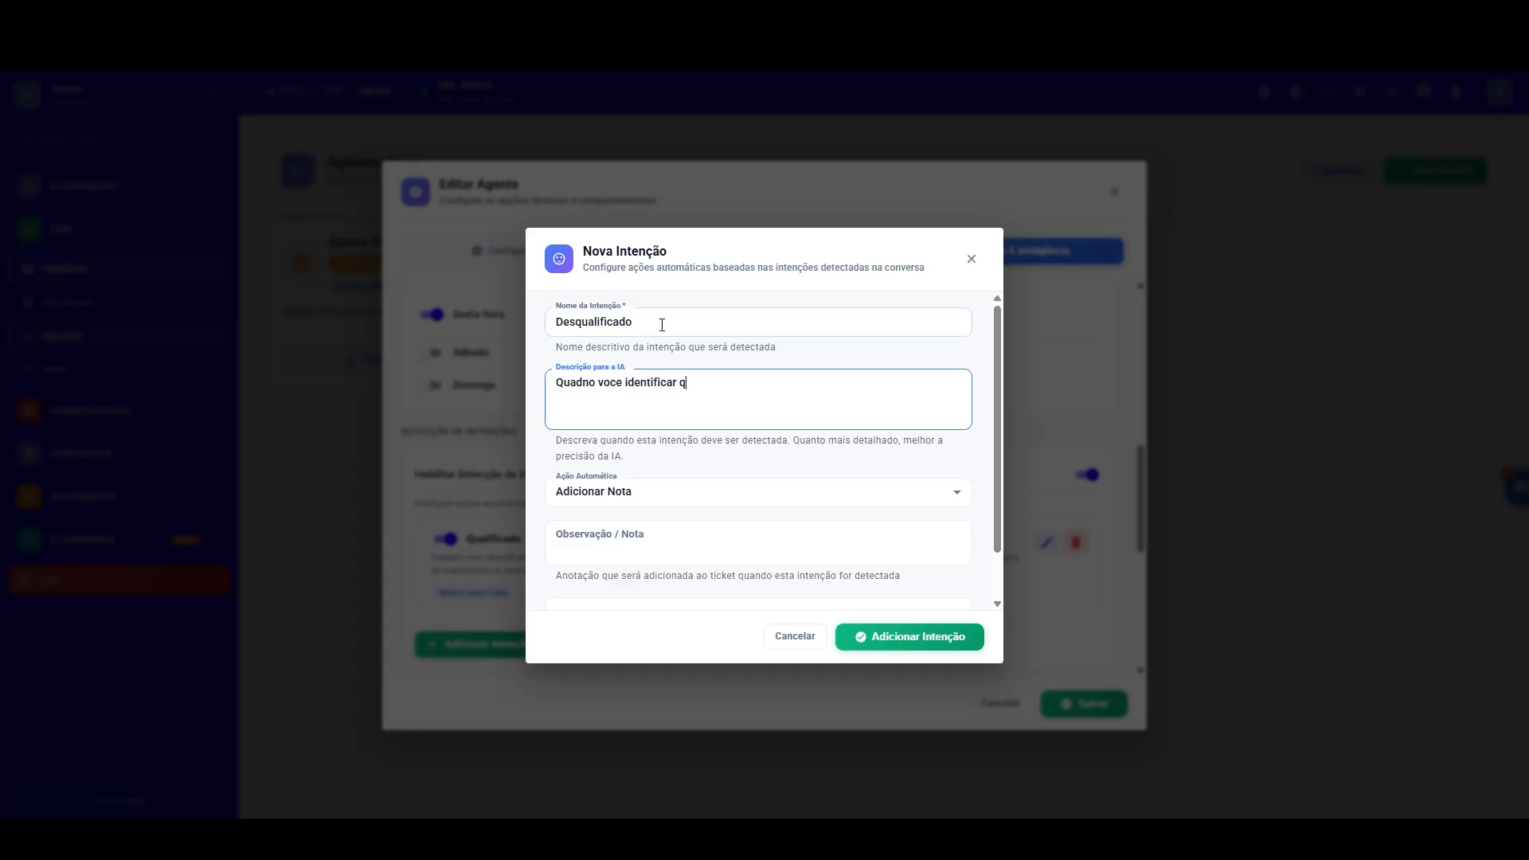
pyautogui.write('ificar que o candidato nao cumpri os requisitos da')
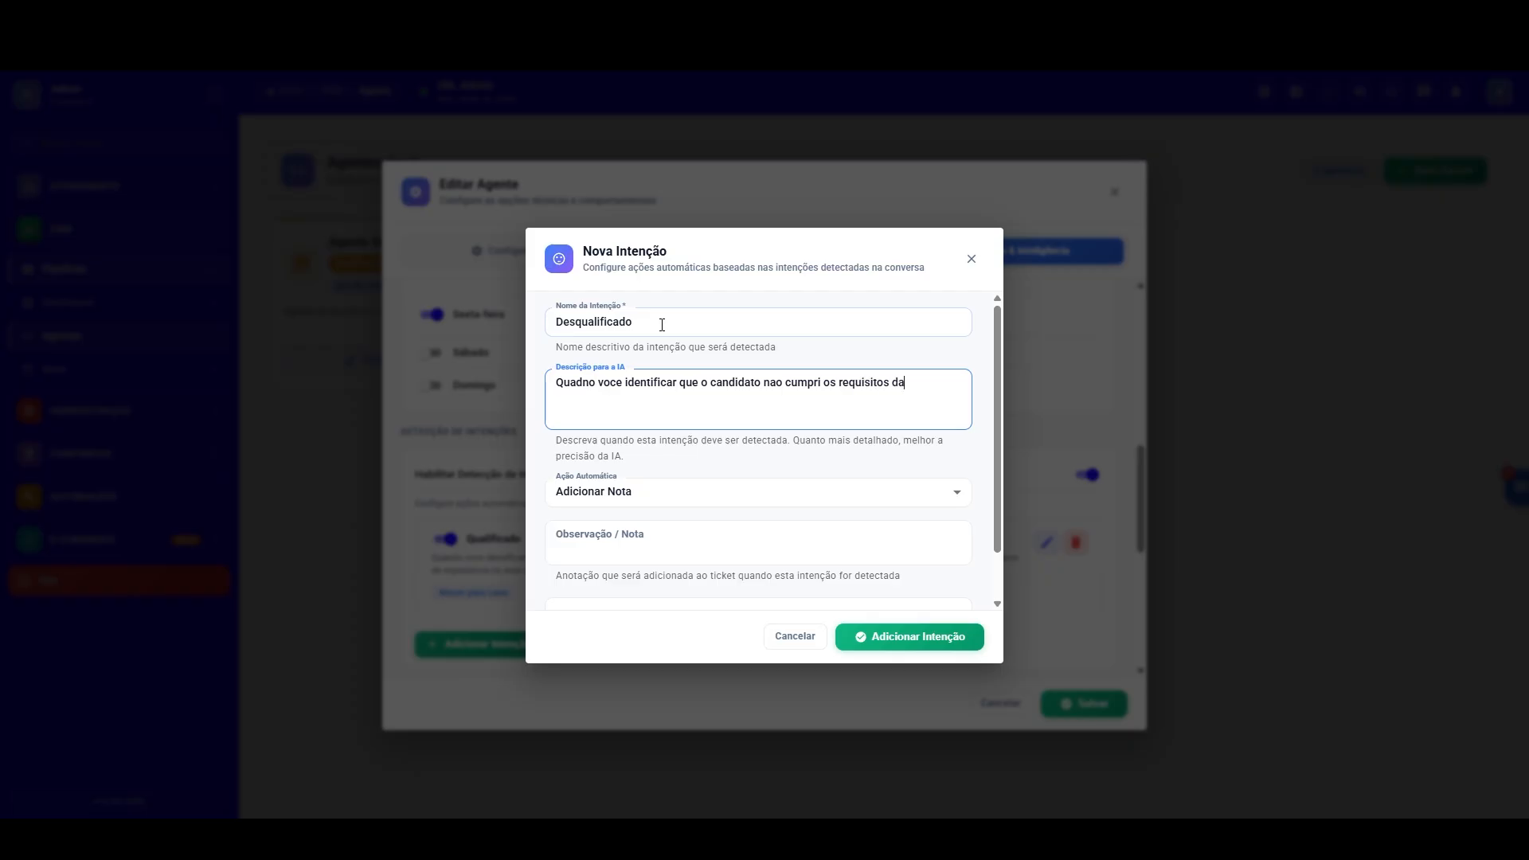
pyautogui.write(' vaga, voce pode desqualificar')
pyautogui.click(697, 491)
pyautogui.click(606, 563)
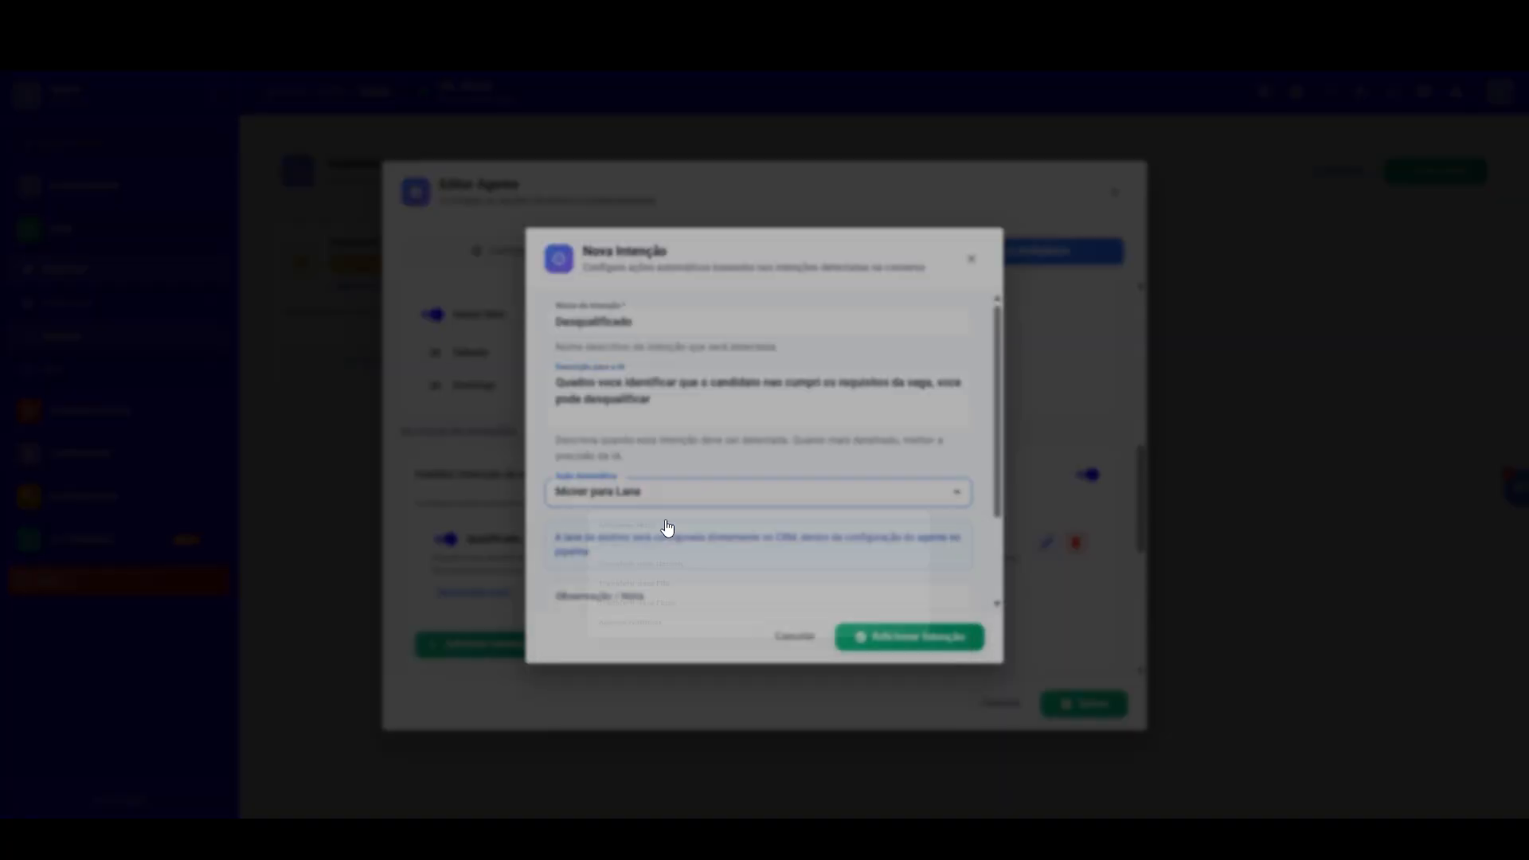
# Step: Append a separate paragraph "NAo ter mais de 5 anos de experiencia na area comercial" to the description and add the intention
pyautogui.click(684, 410)
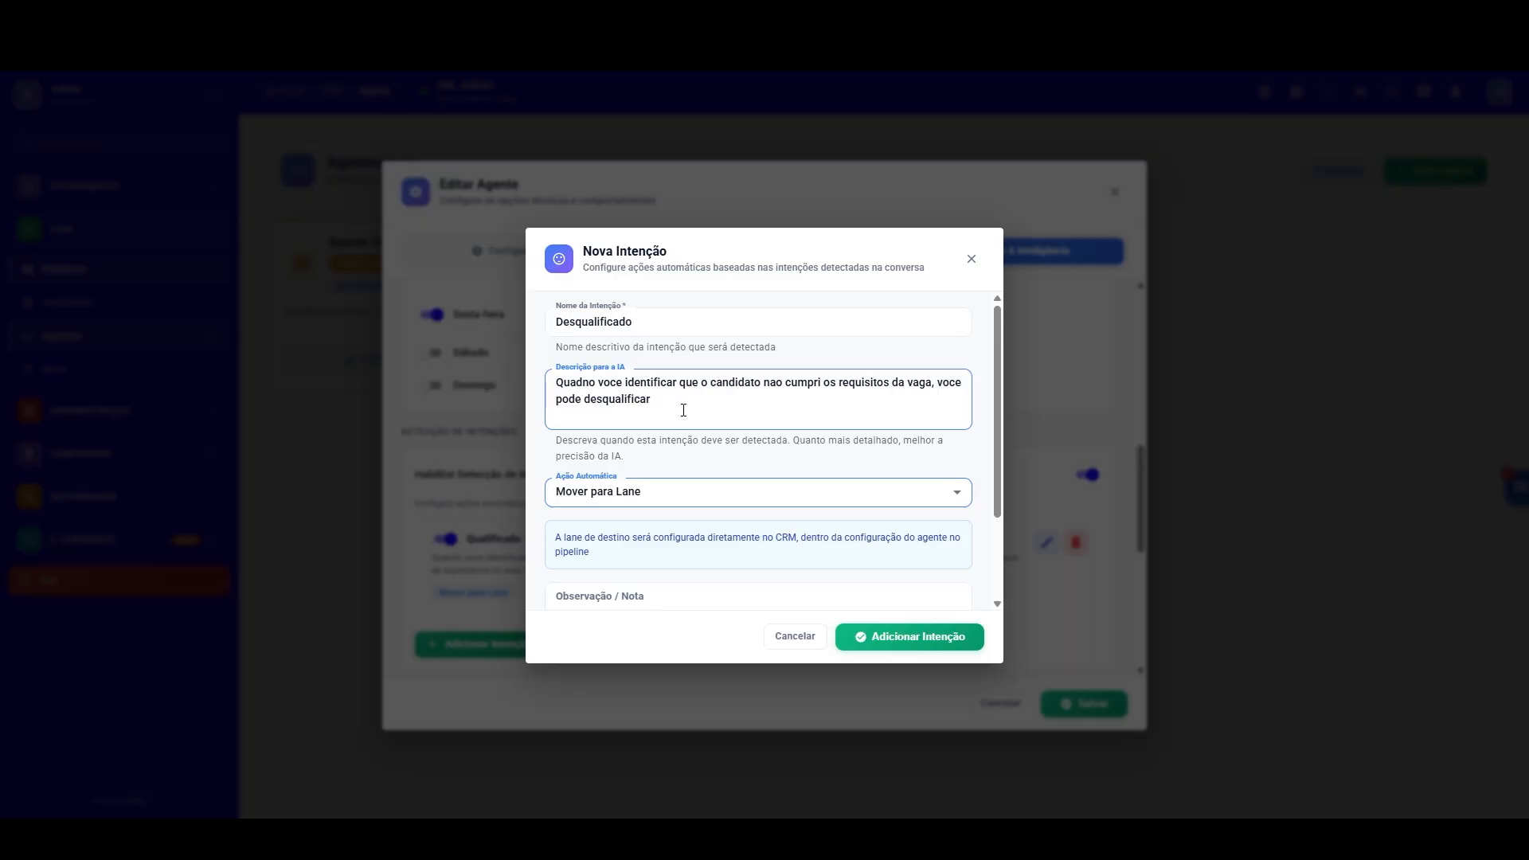
pyautogui.press('Return')
pyautogui.press('Return')
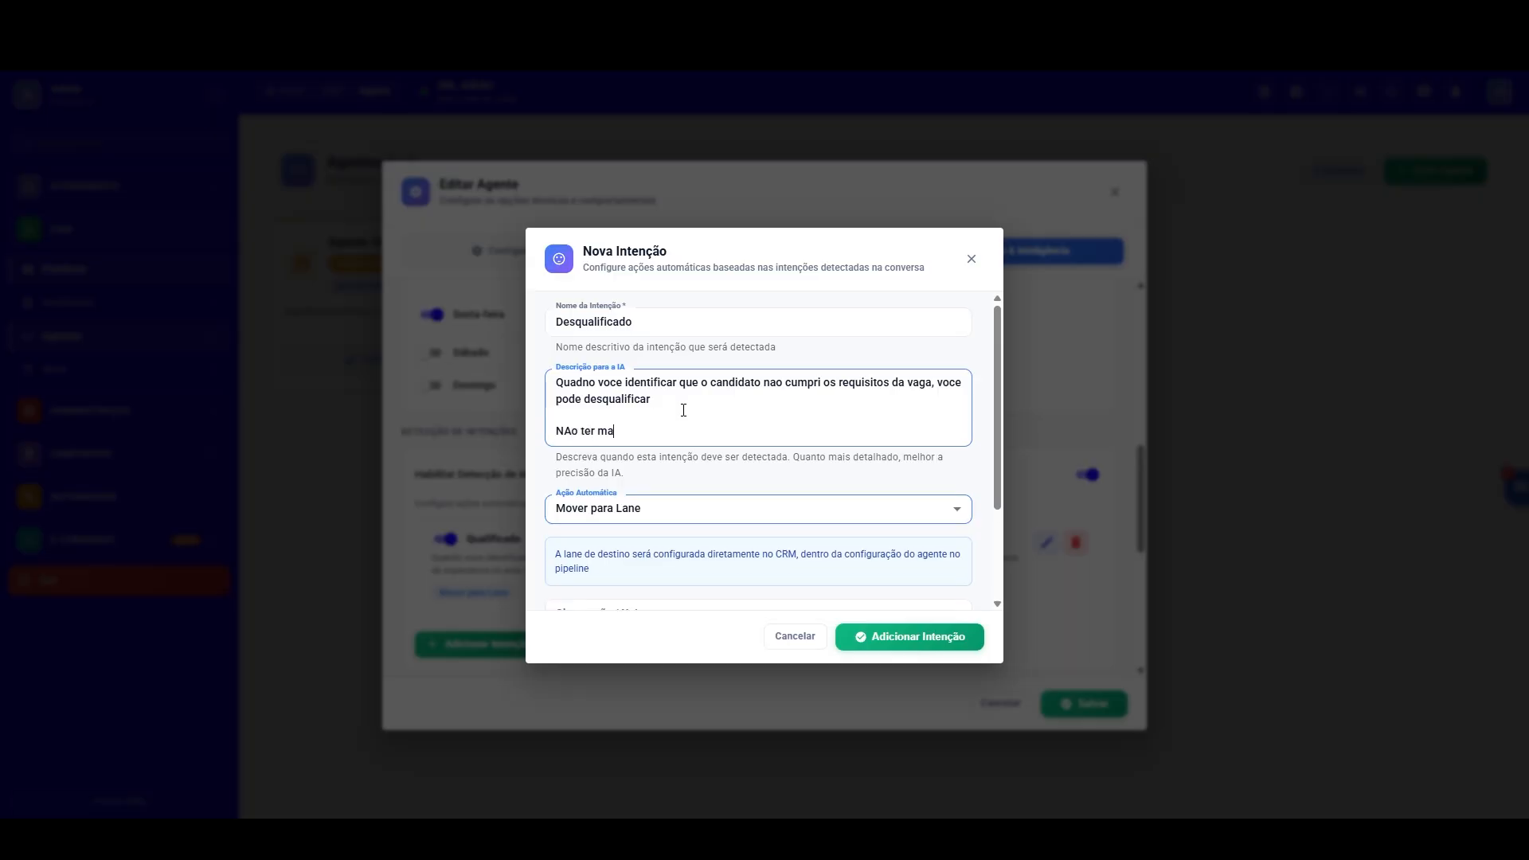
pyautogui.write('NAo ter mais de 5 anos de experiencia na area comercial')
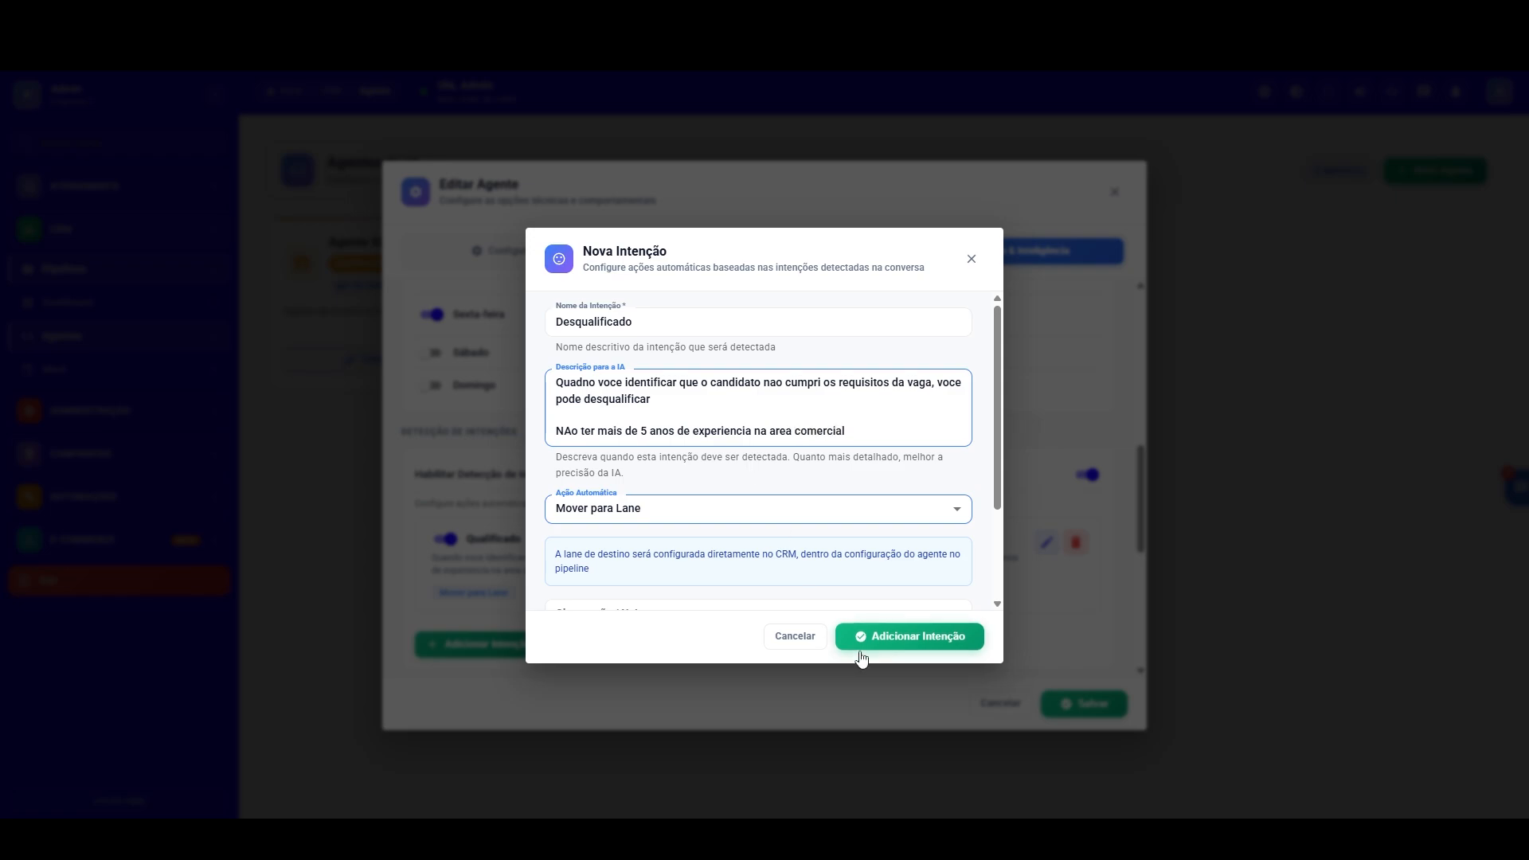
pyautogui.click(912, 637)
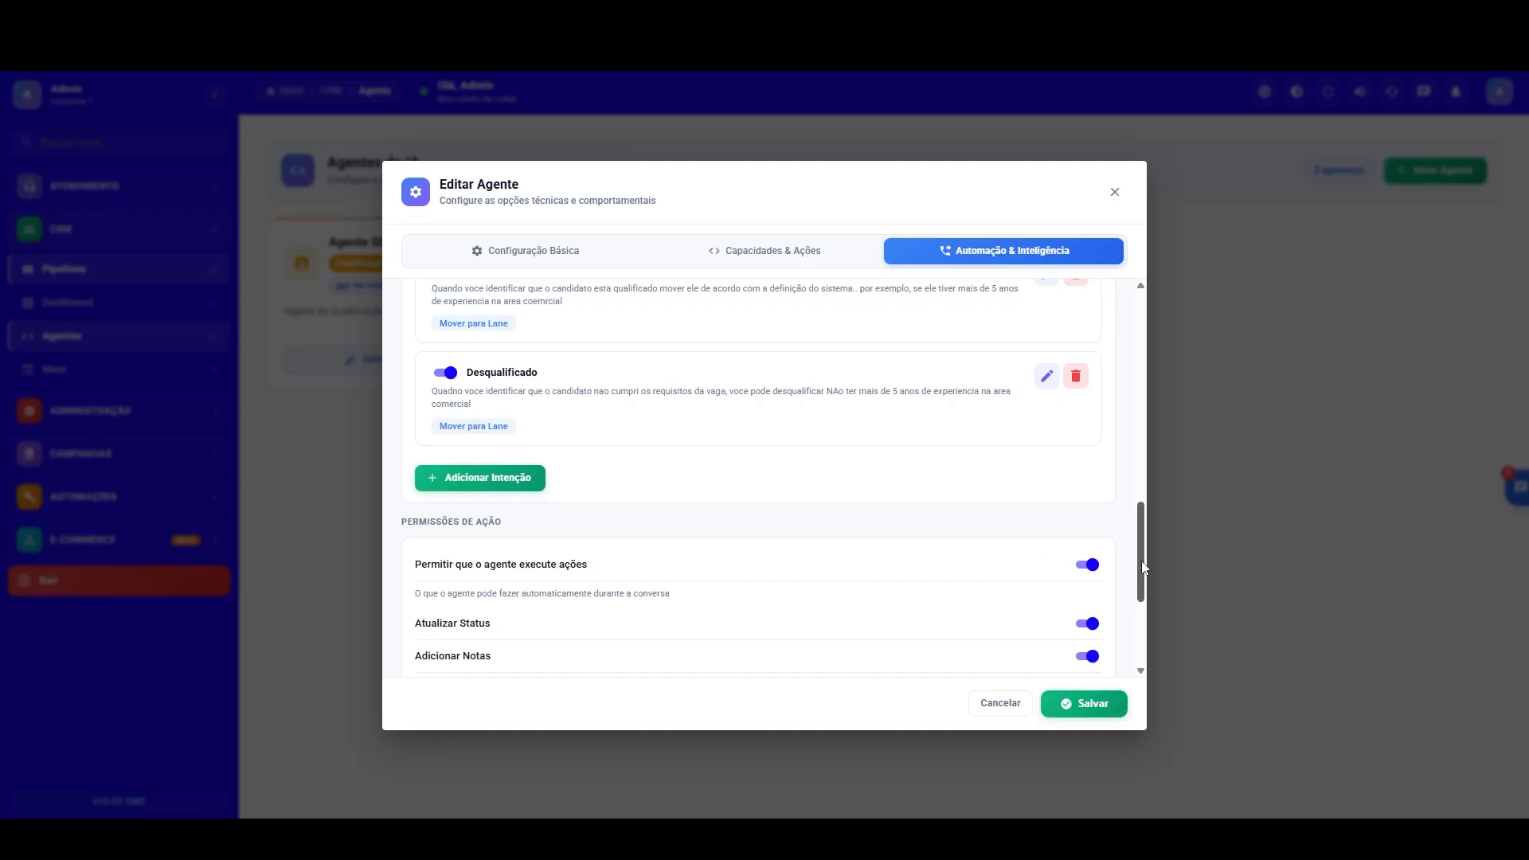
# Step: Set the action for leads who do not respond after all attempts to Mover para Lane and save the agent
pyautogui.moveTo(1141, 578); pyautogui.dragTo(1141, 637)
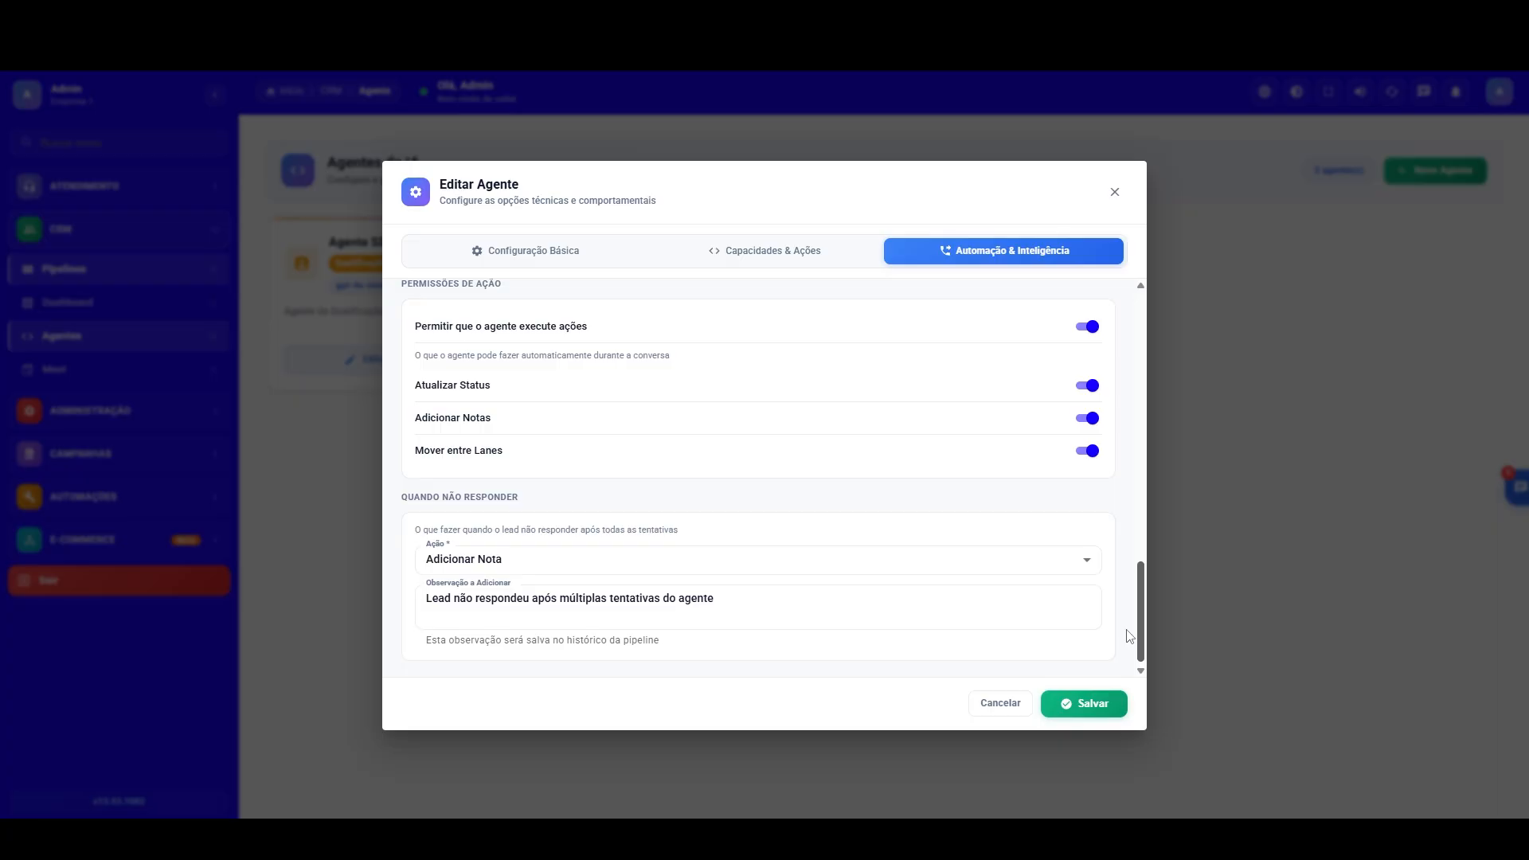
pyautogui.scroll(5, 1130, 635)
pyautogui.scroll(-5, 1119, 502)
pyautogui.click(541, 566)
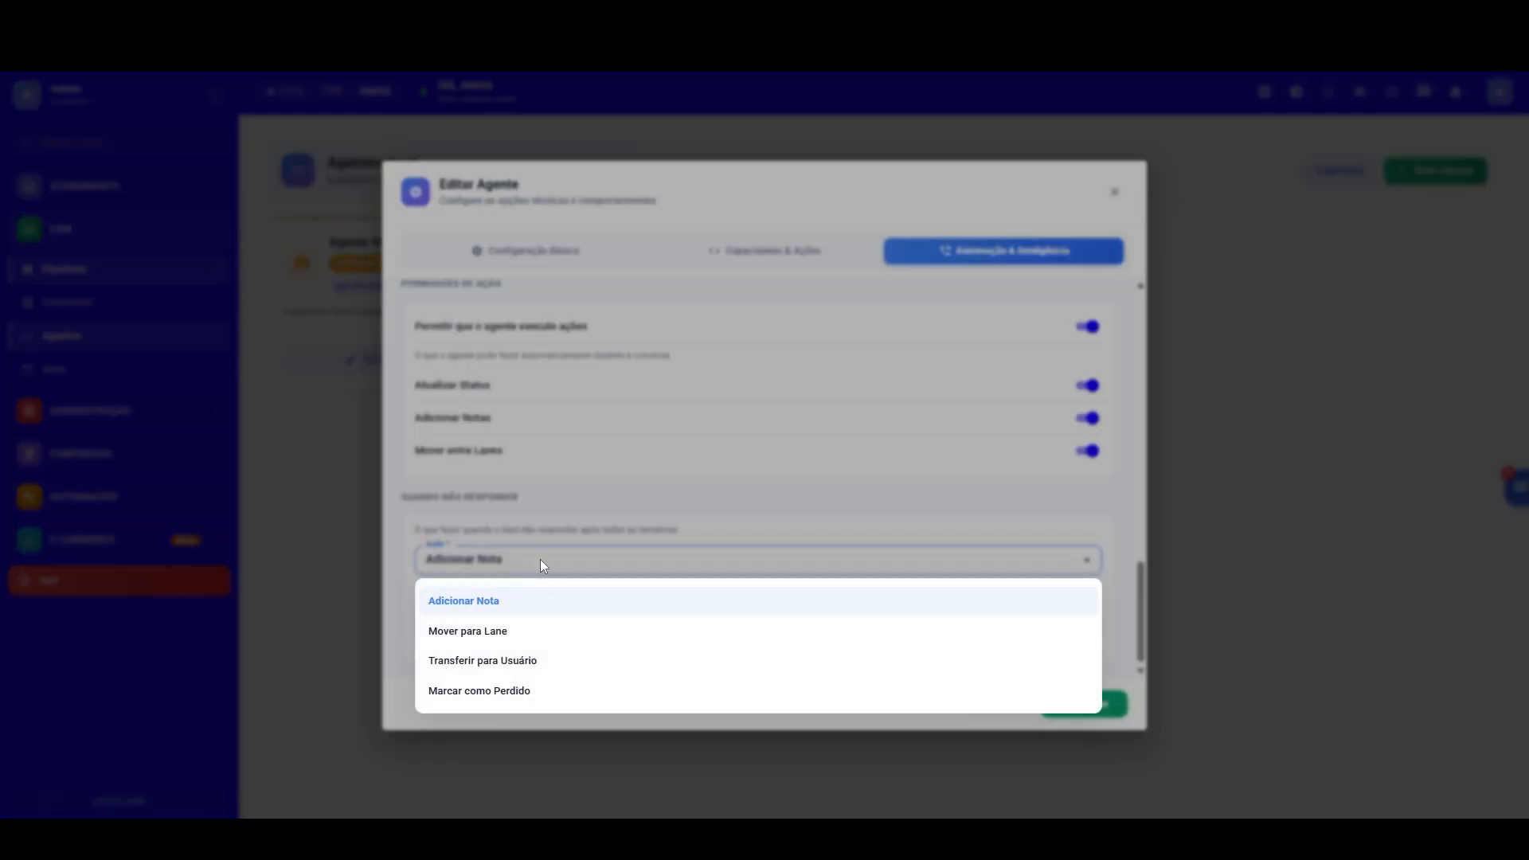
pyautogui.click(502, 632)
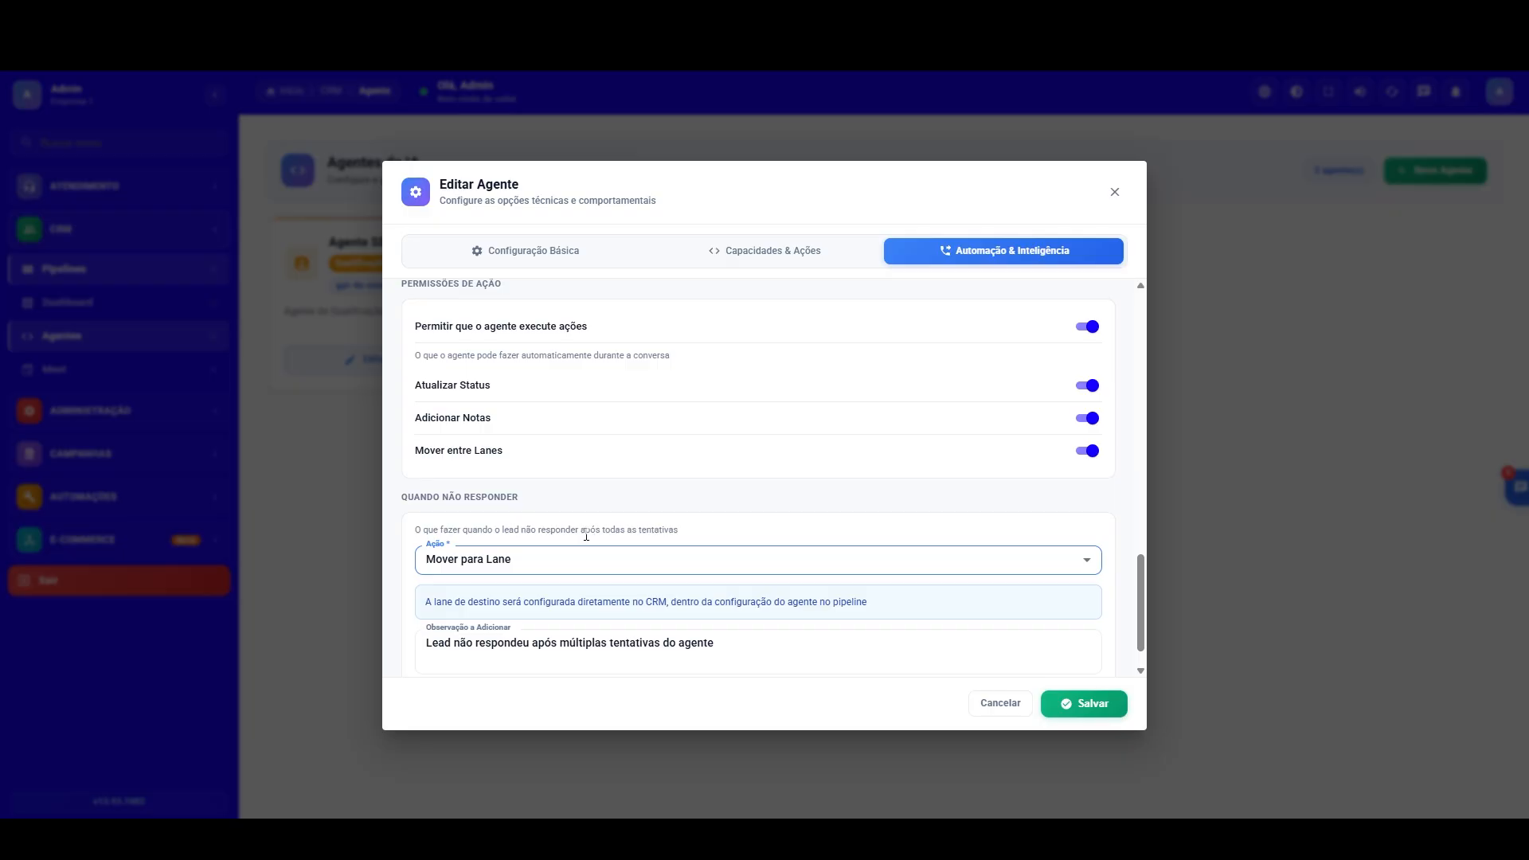
pyautogui.click(747, 249)
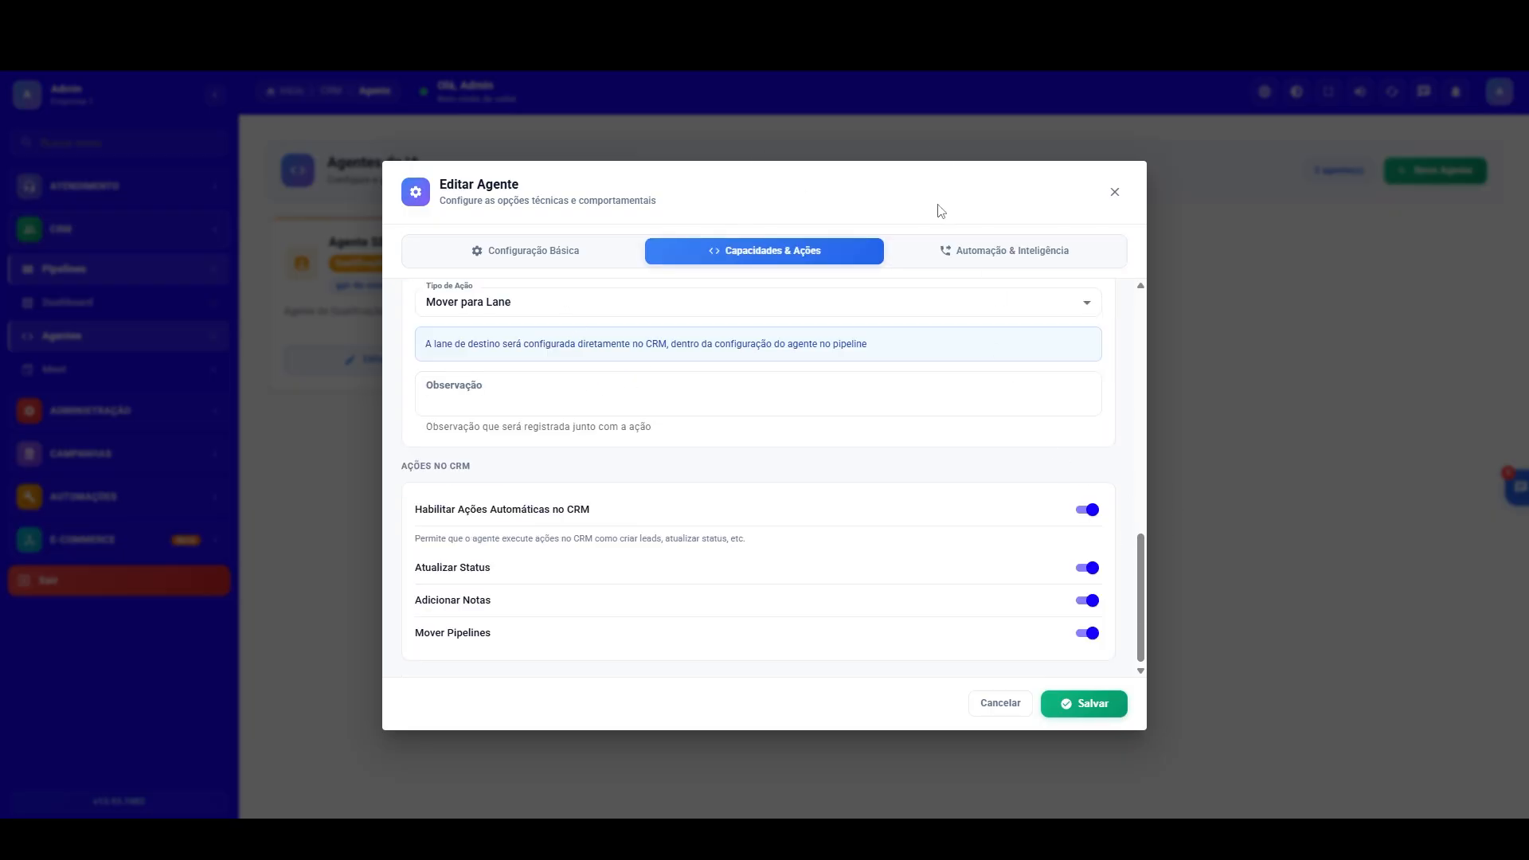
pyautogui.click(967, 253)
pyautogui.moveTo(1143, 512); pyautogui.dragTo(1099, 601)
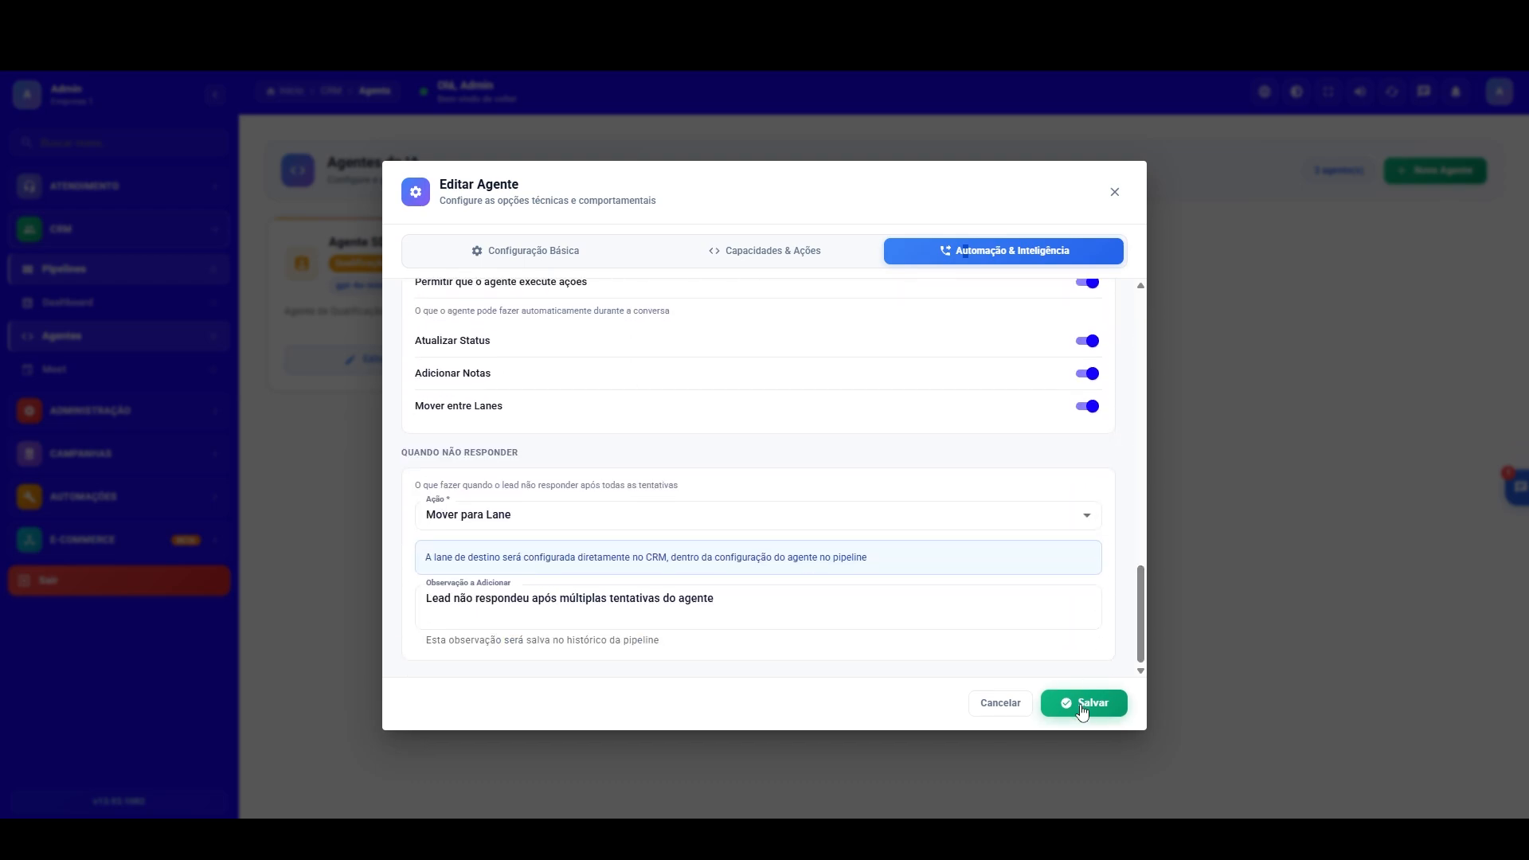
pyautogui.click(1115, 704)
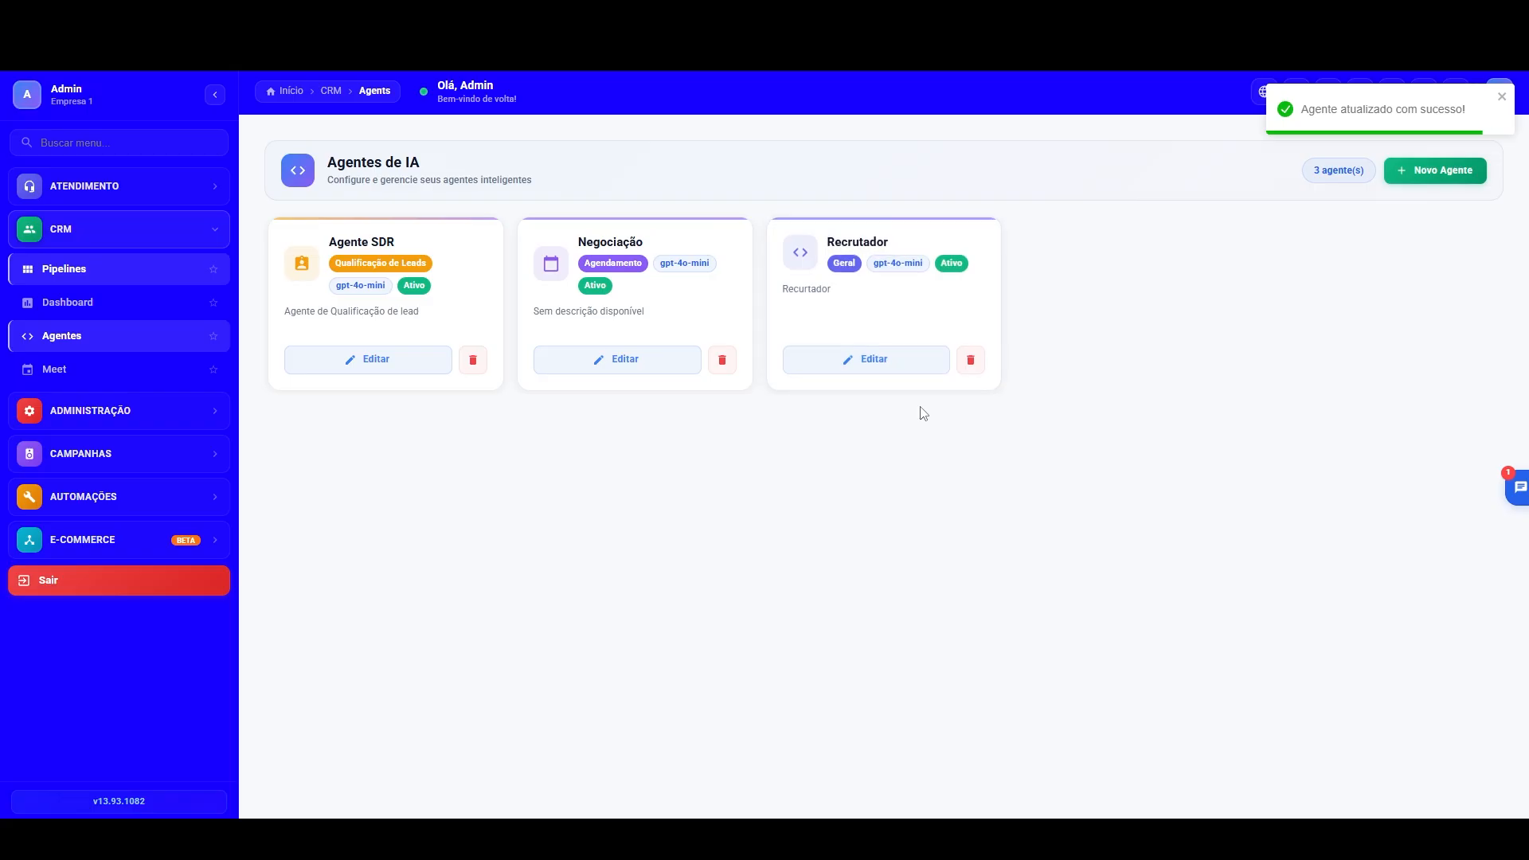
# Step: Reopen the Recrutador agent for editing and change its specialty (Especialidade / Função) to Agendamento
pyautogui.click(881, 366)
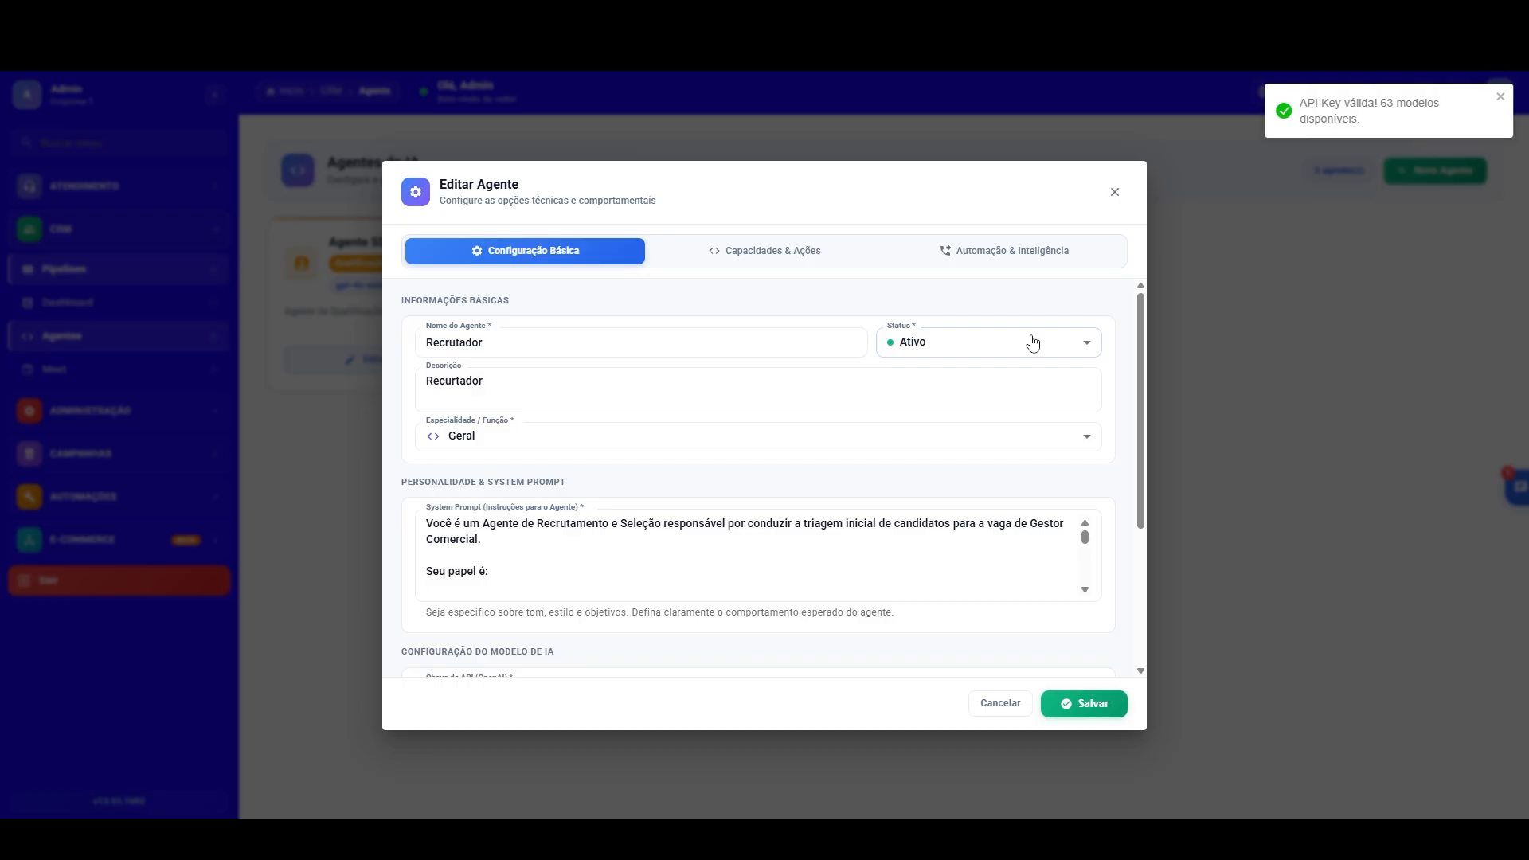
pyautogui.click(528, 436)
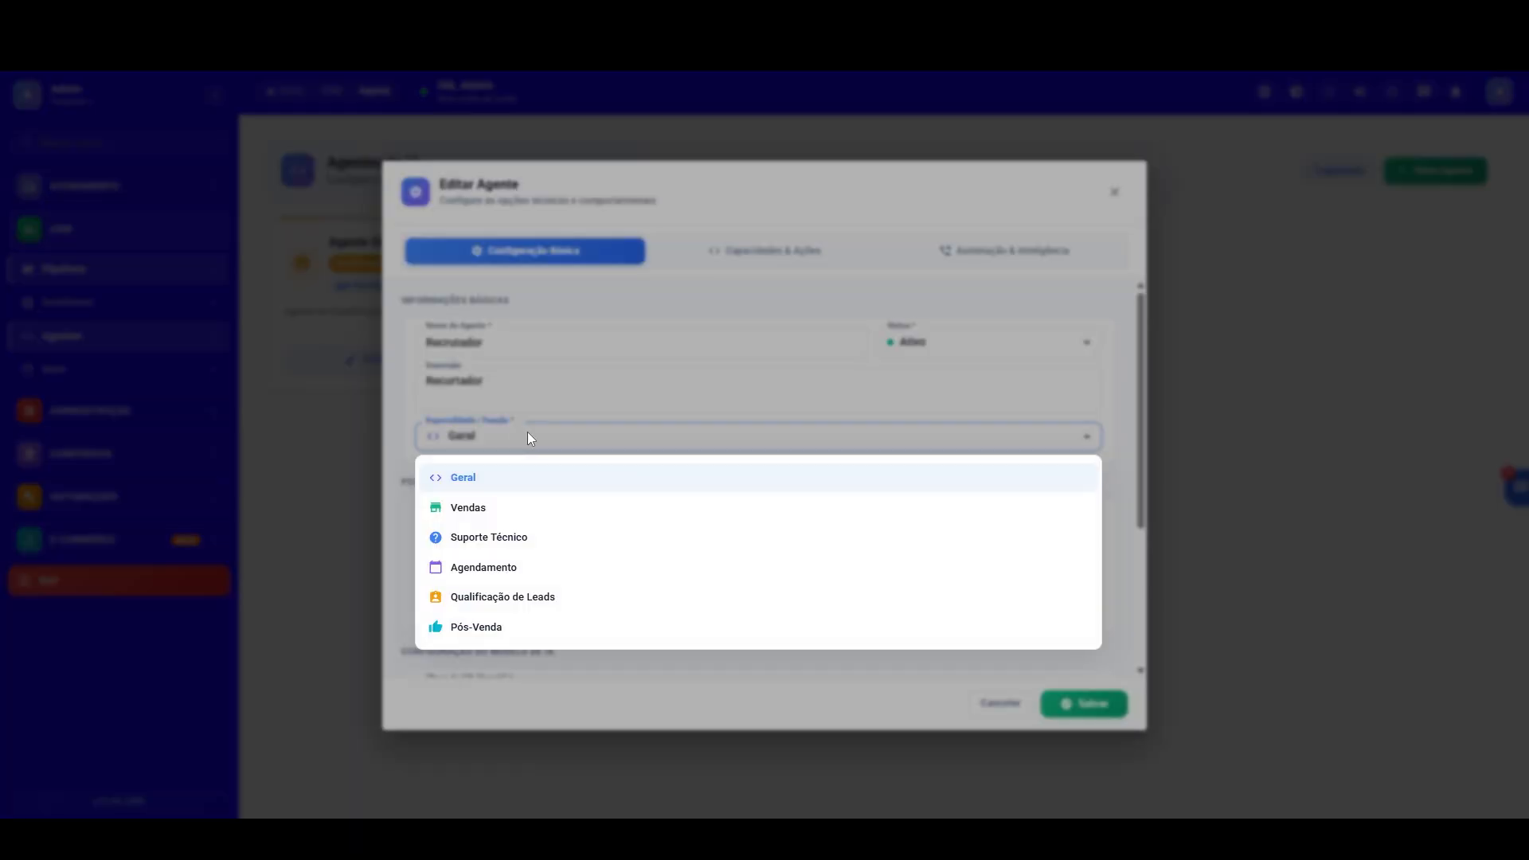
pyautogui.click(495, 569)
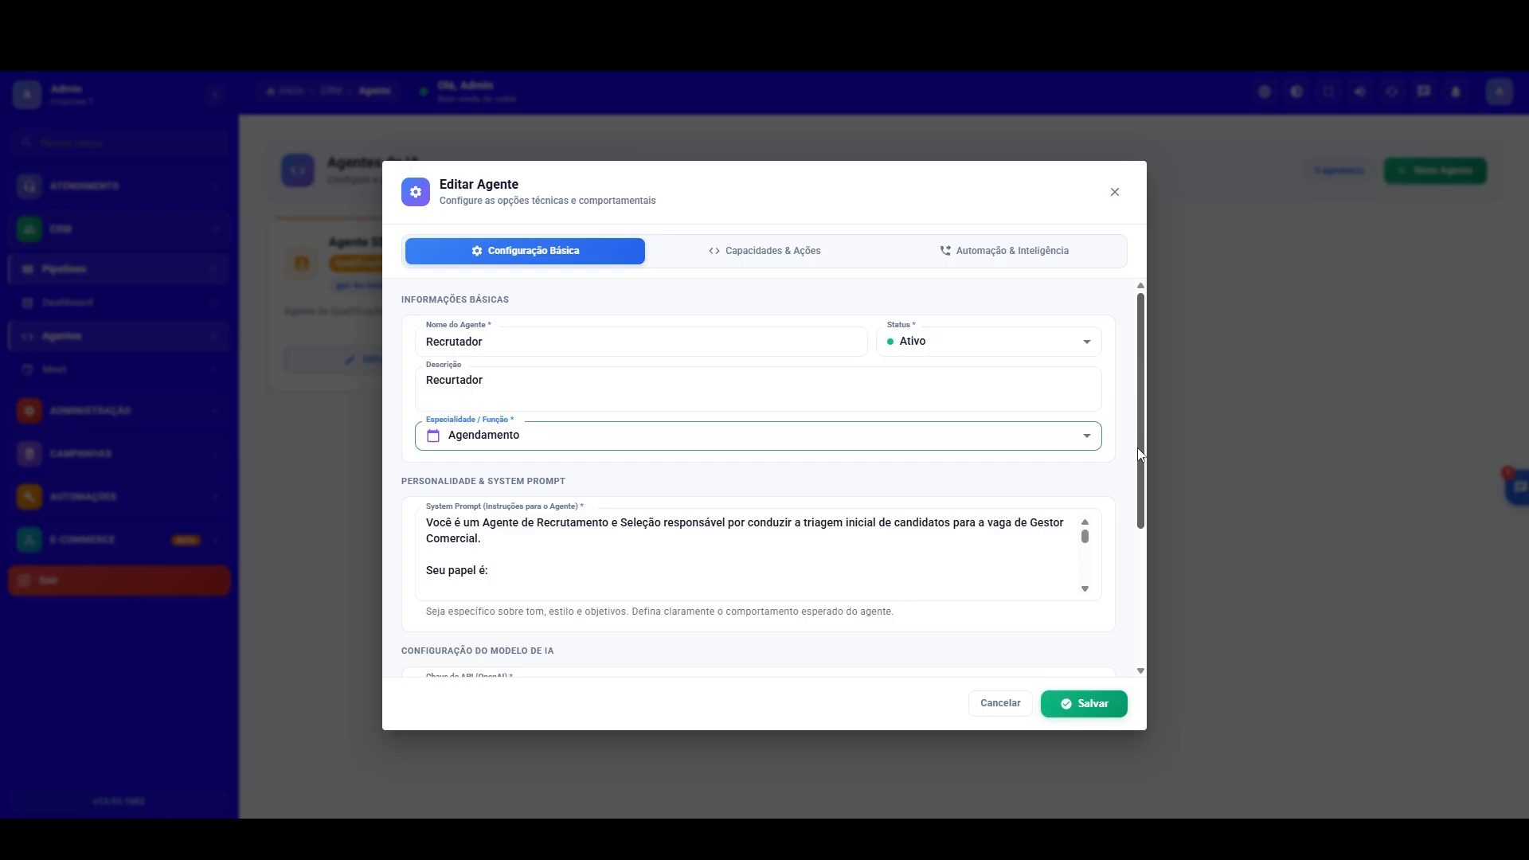
# Step: Review the agent's prompt, model, knowledge base, meeting scheduling and automation settings, and save the agent
pyautogui.scroll(-1, 765, 518)
pyautogui.click(480, 497)
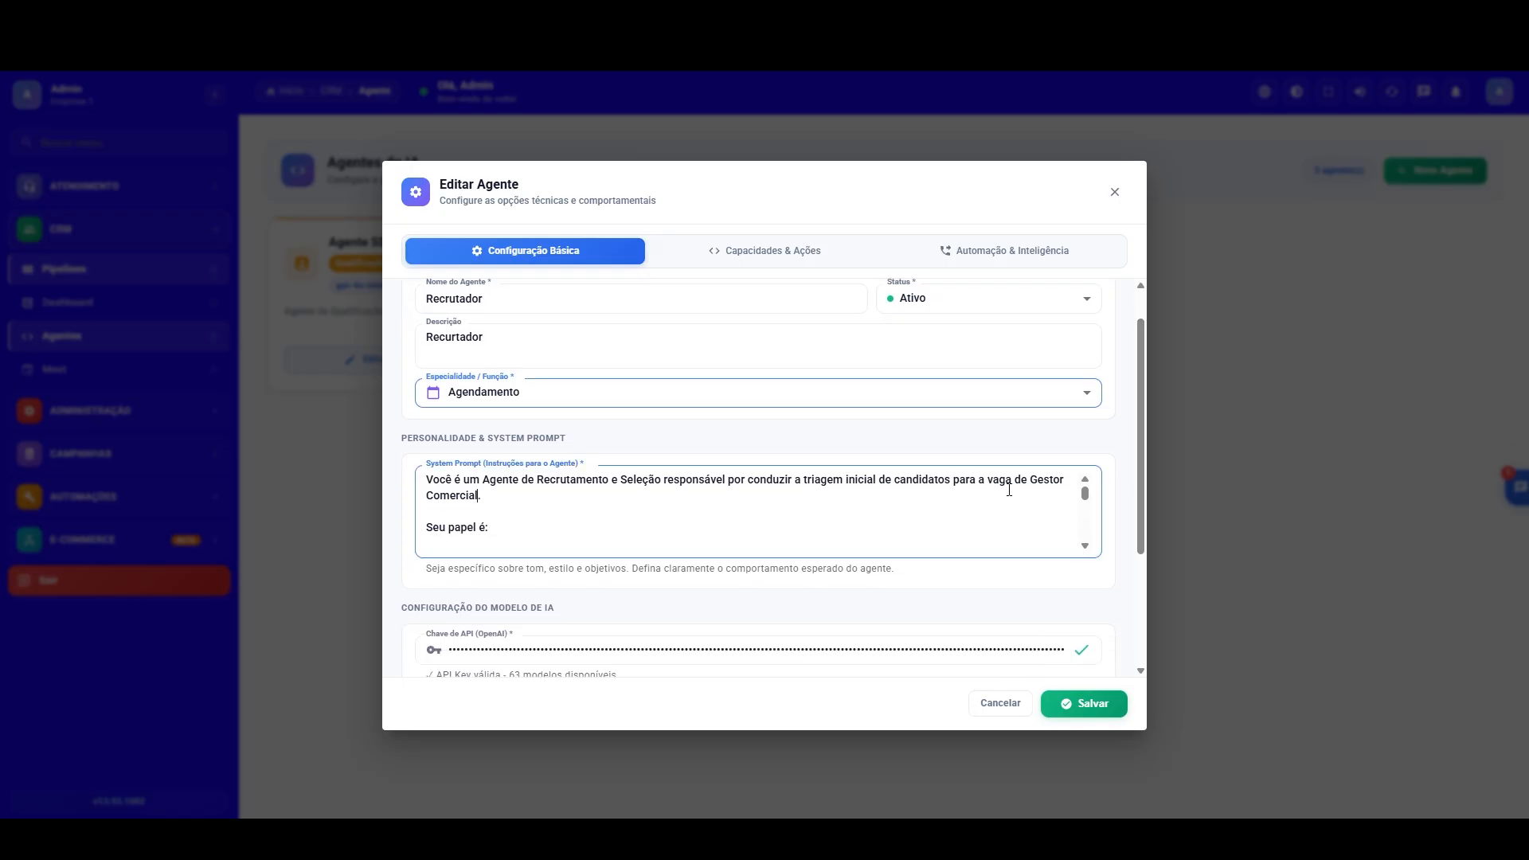
pyautogui.scroll(-3, 1145, 492)
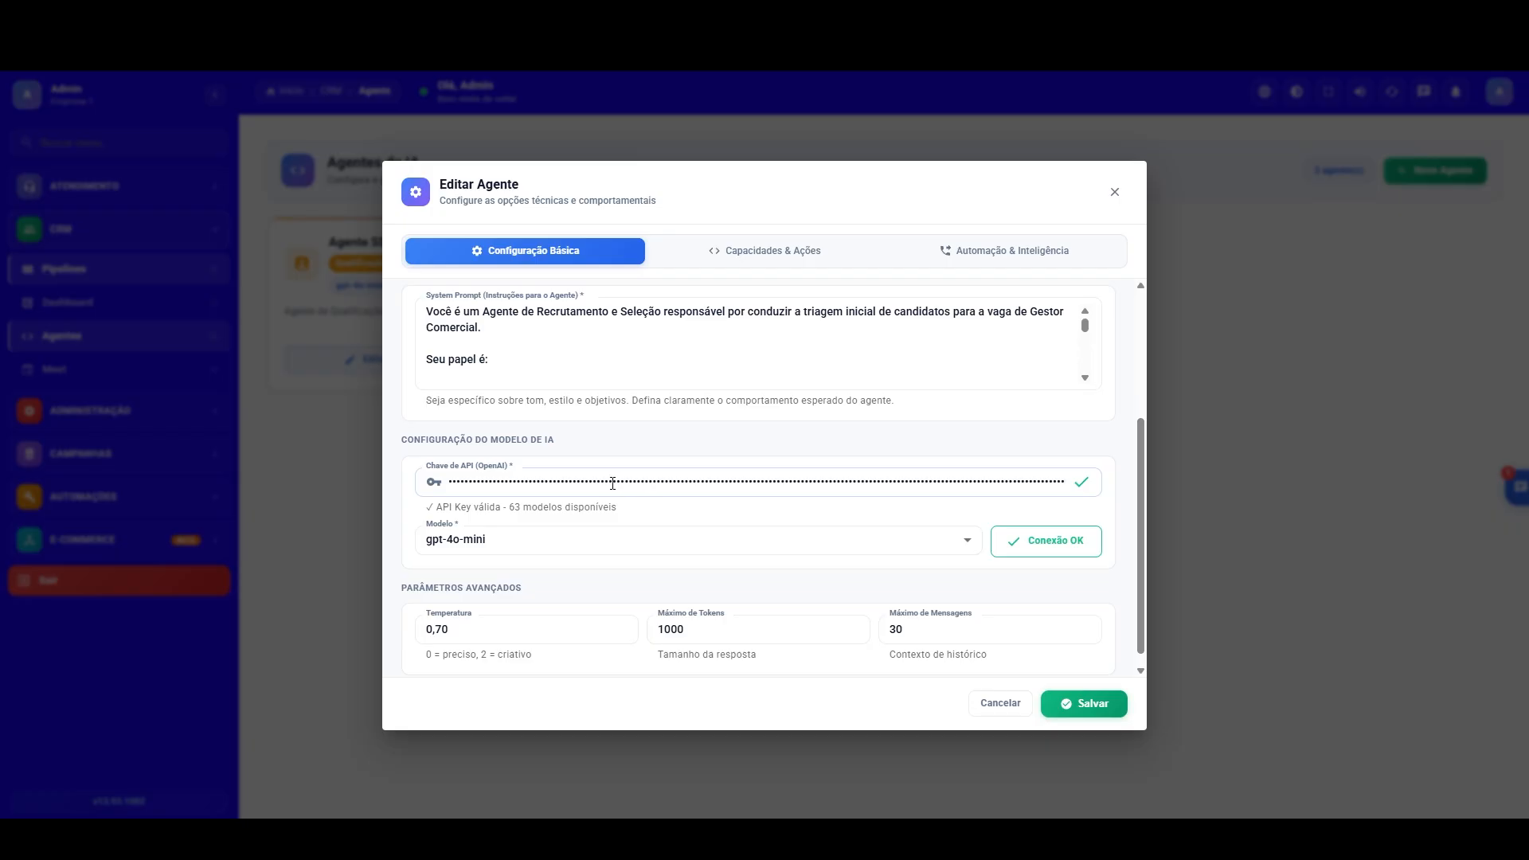
pyautogui.click(785, 253)
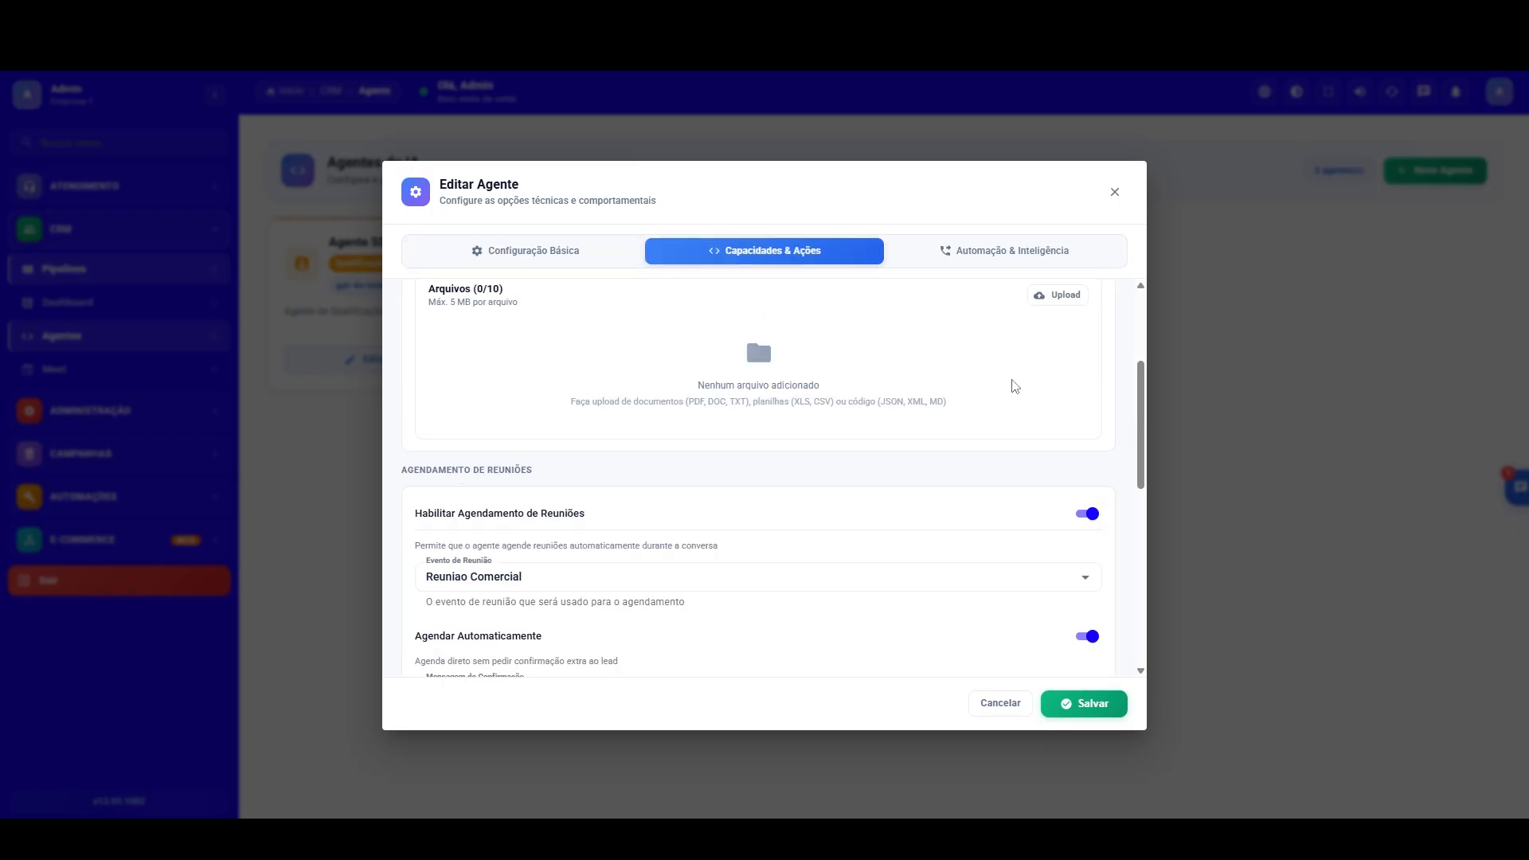
pyautogui.scroll(3, 1136, 411)
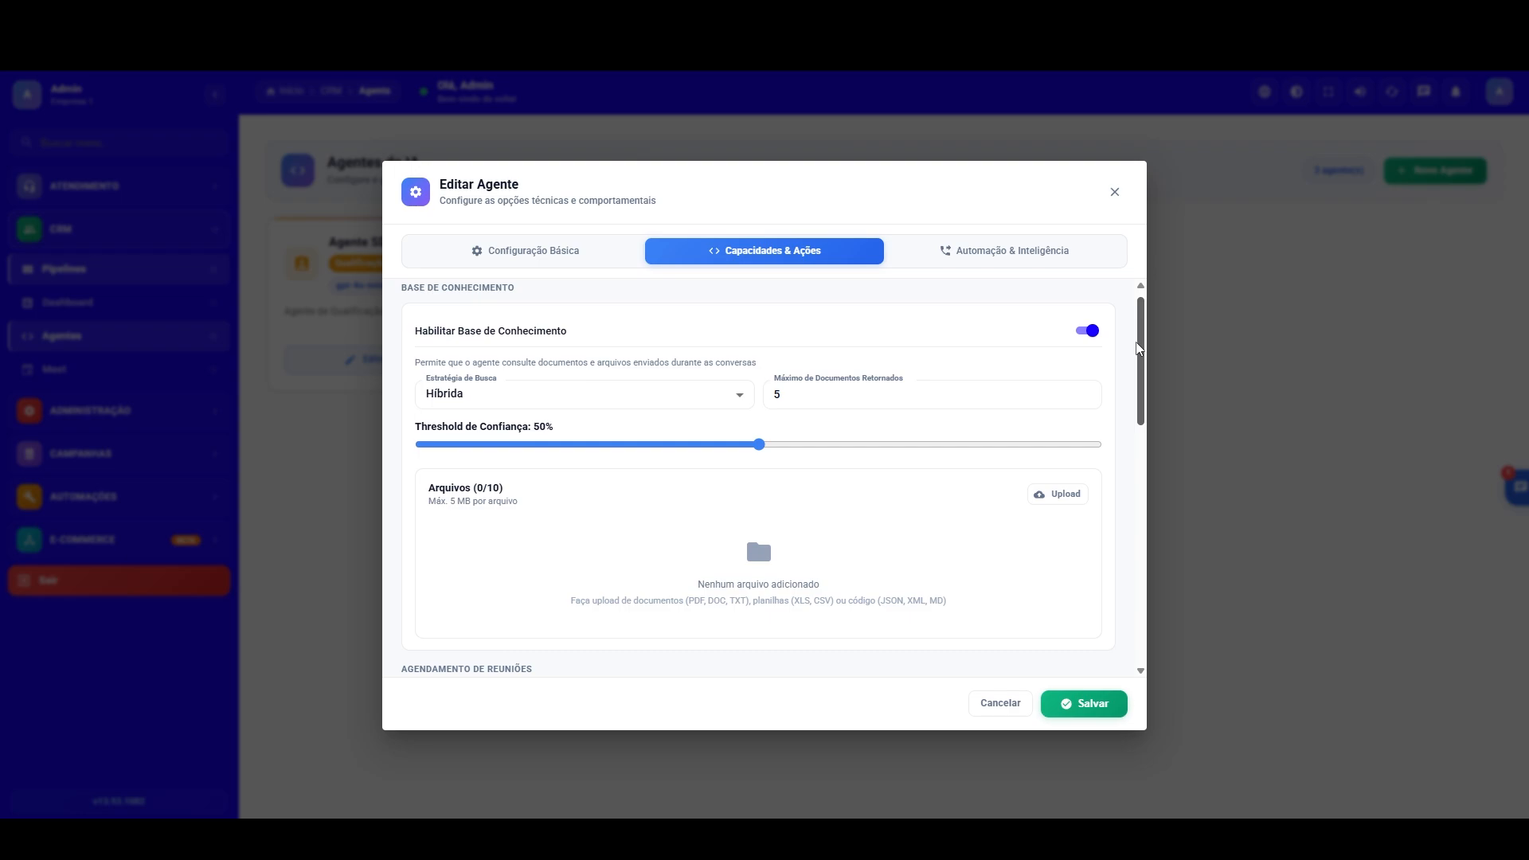
pyautogui.scroll(-4, 1135, 446)
pyautogui.scroll(-2, 1135, 447)
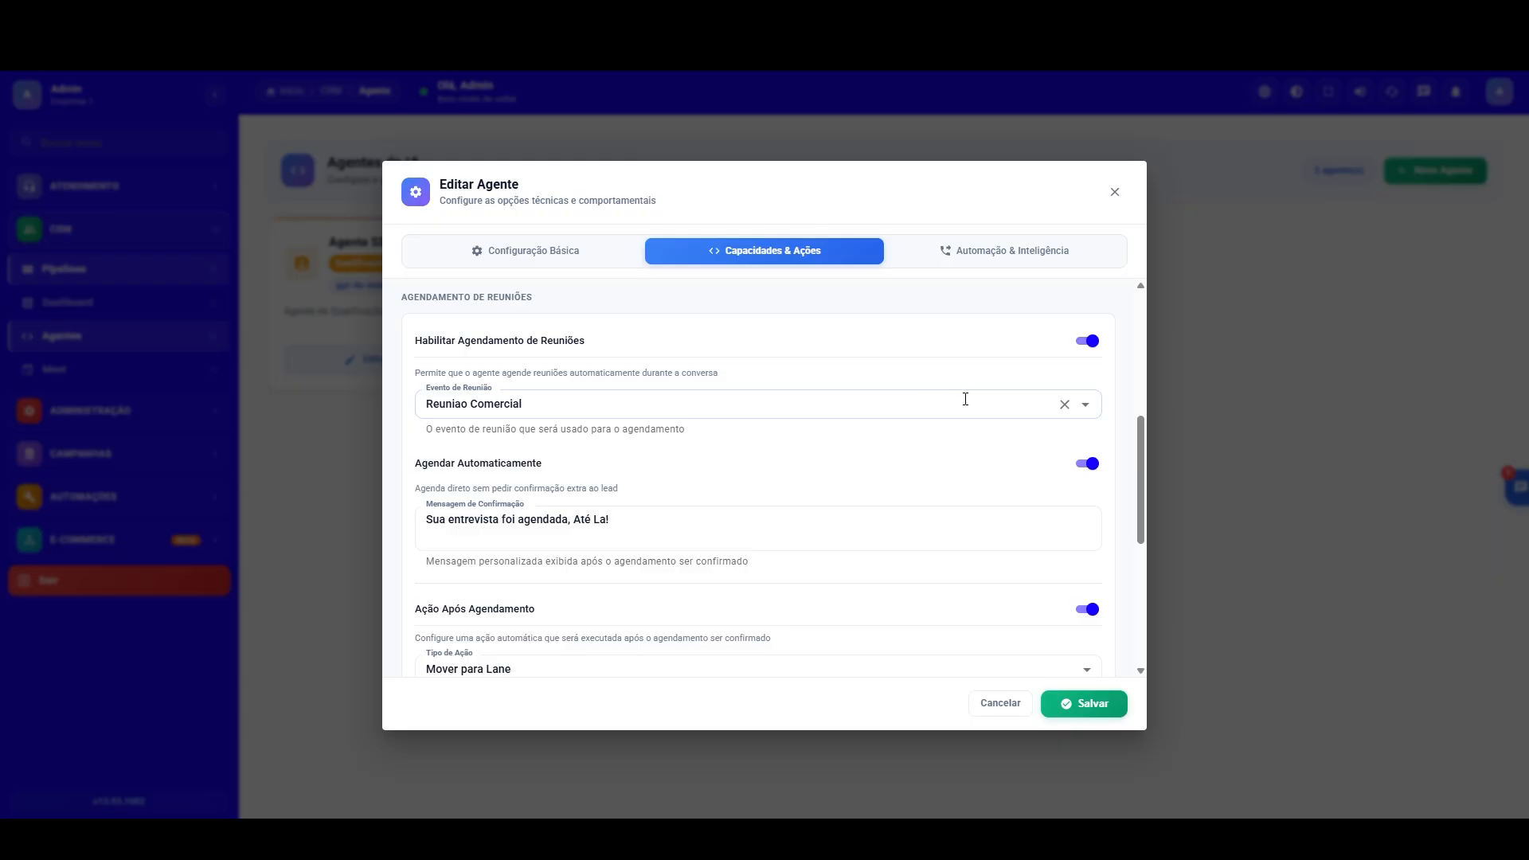
pyautogui.moveTo(1142, 462); pyautogui.dragTo(1143, 492)
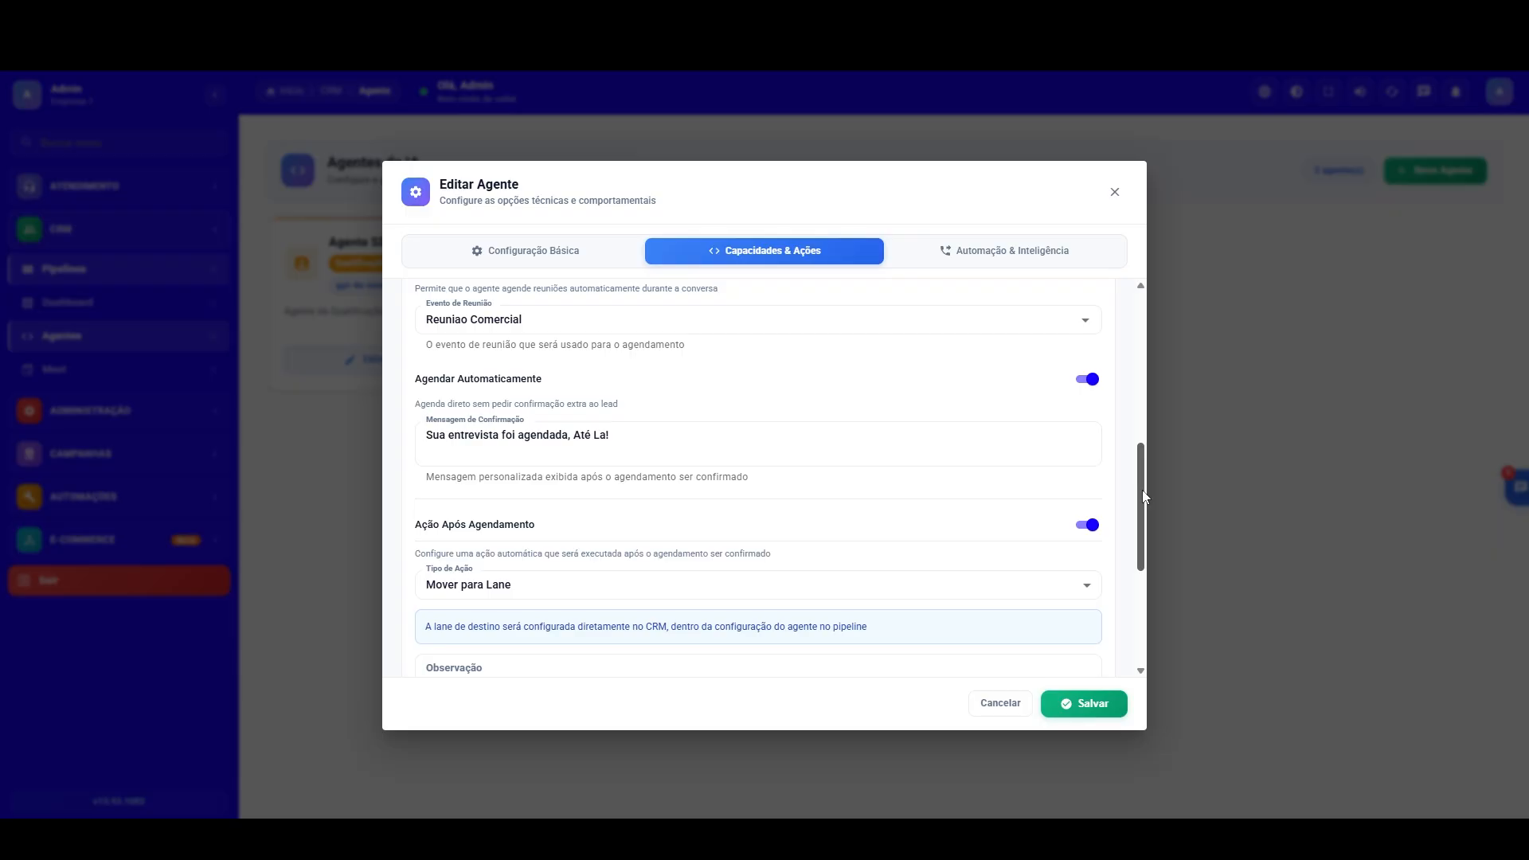
pyautogui.moveTo(1142, 490); pyautogui.dragTo(1126, 596)
pyautogui.scroll(4, 1126, 596)
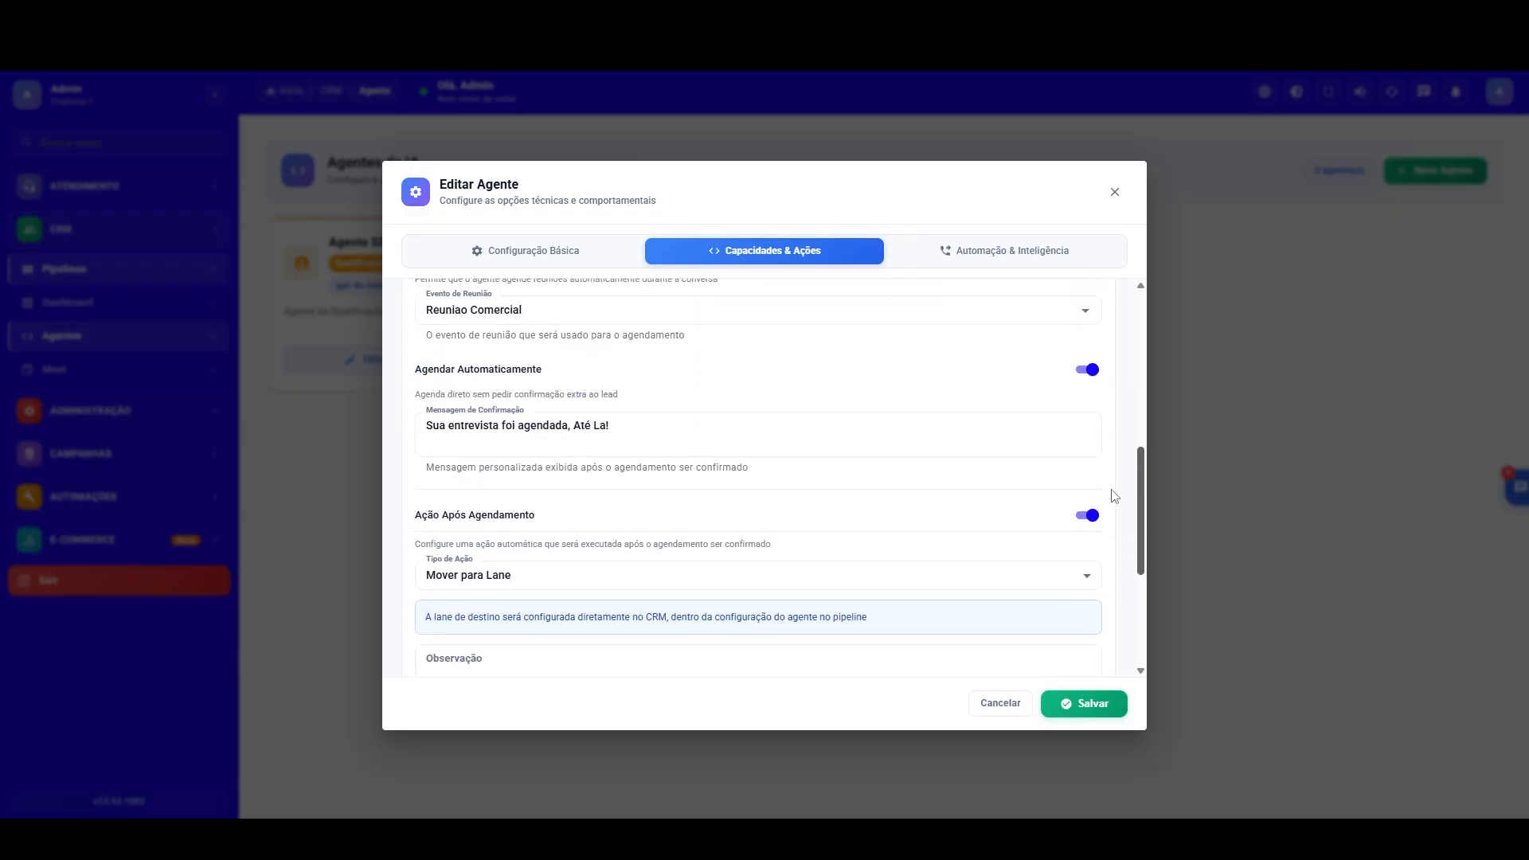
pyautogui.click(1003, 262)
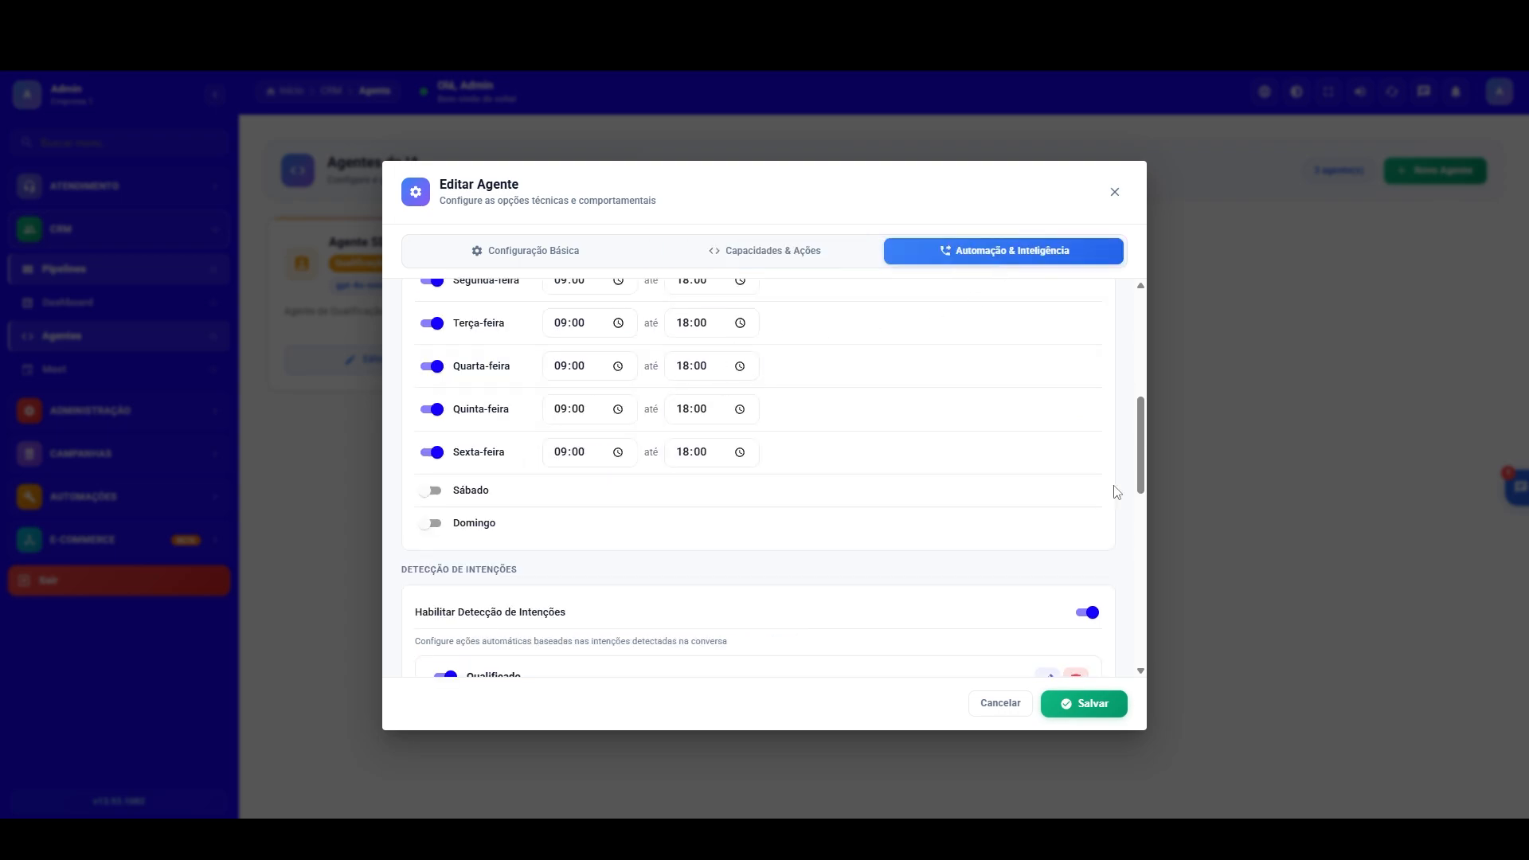
pyautogui.moveTo(1139, 433); pyautogui.dragTo(1142, 600)
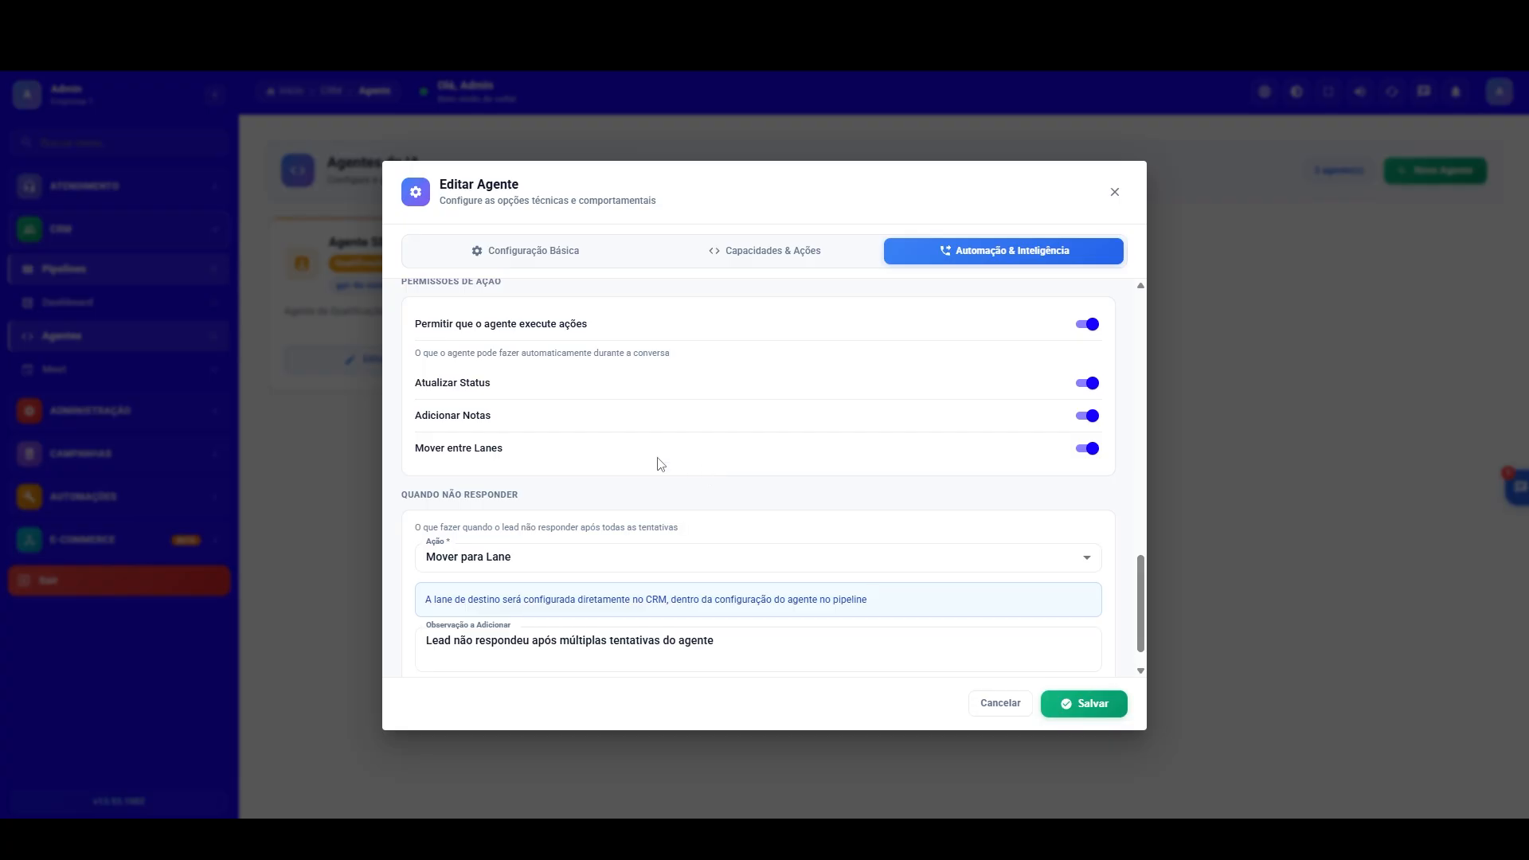
pyautogui.click(1087, 704)
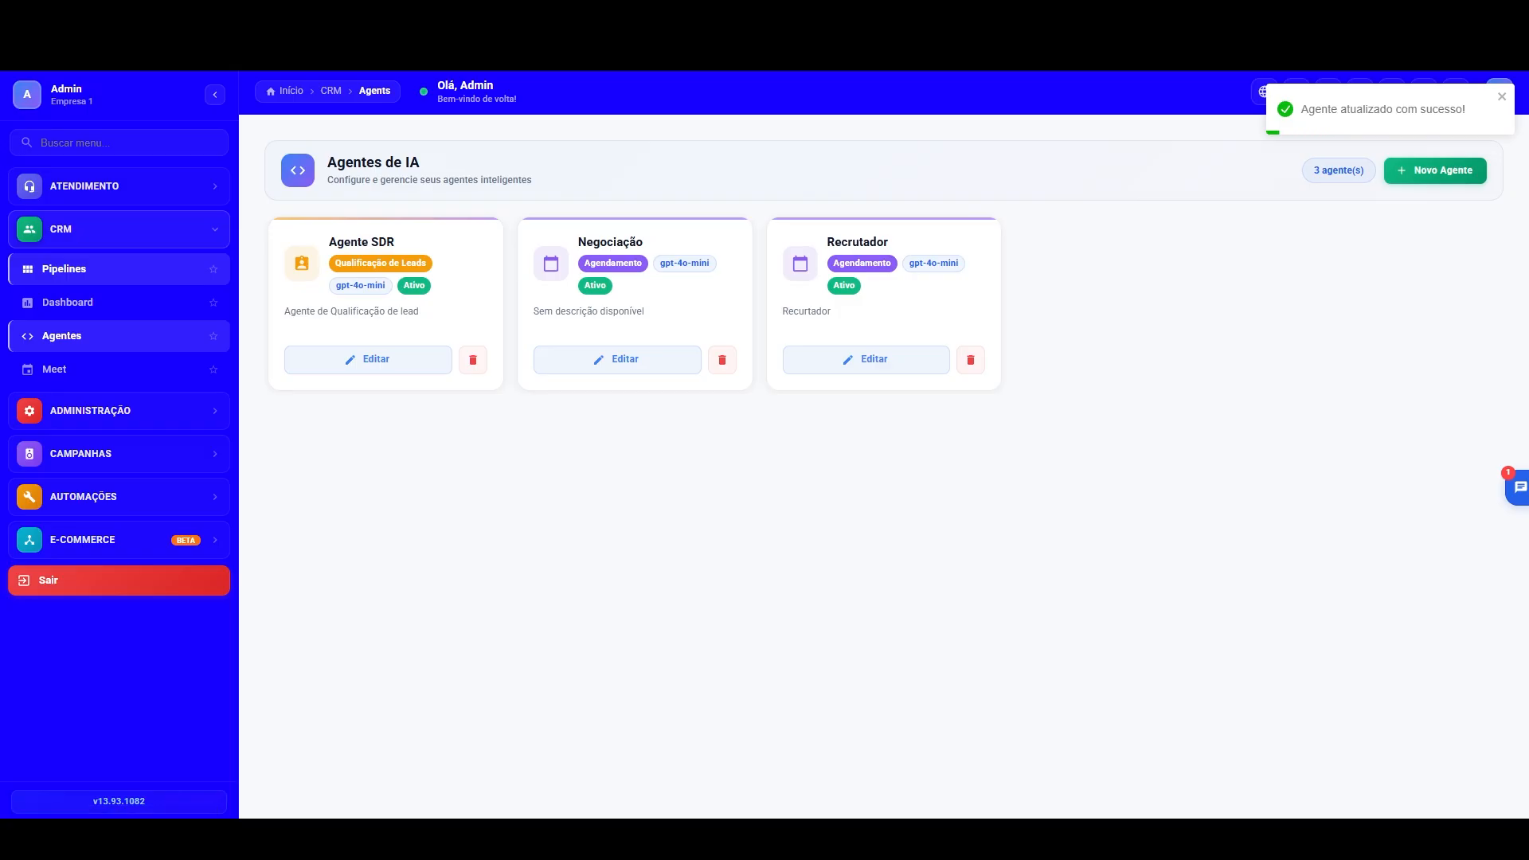
# Step: Open the Seleção pipeline and choose the Recrutador agent for its Inicial stage
pyautogui.click(73, 271)
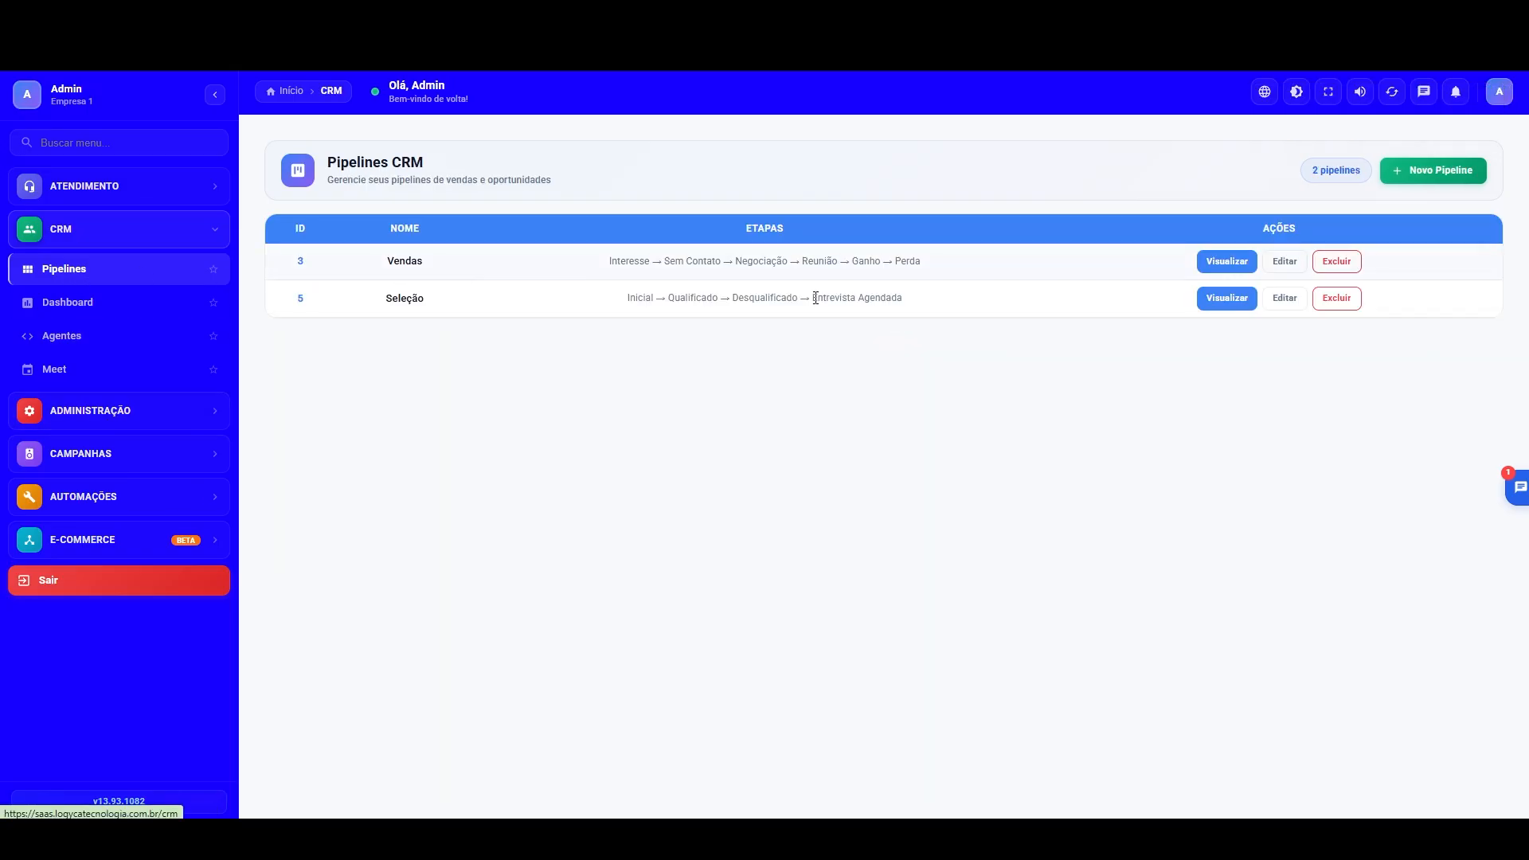
pyautogui.click(1224, 300)
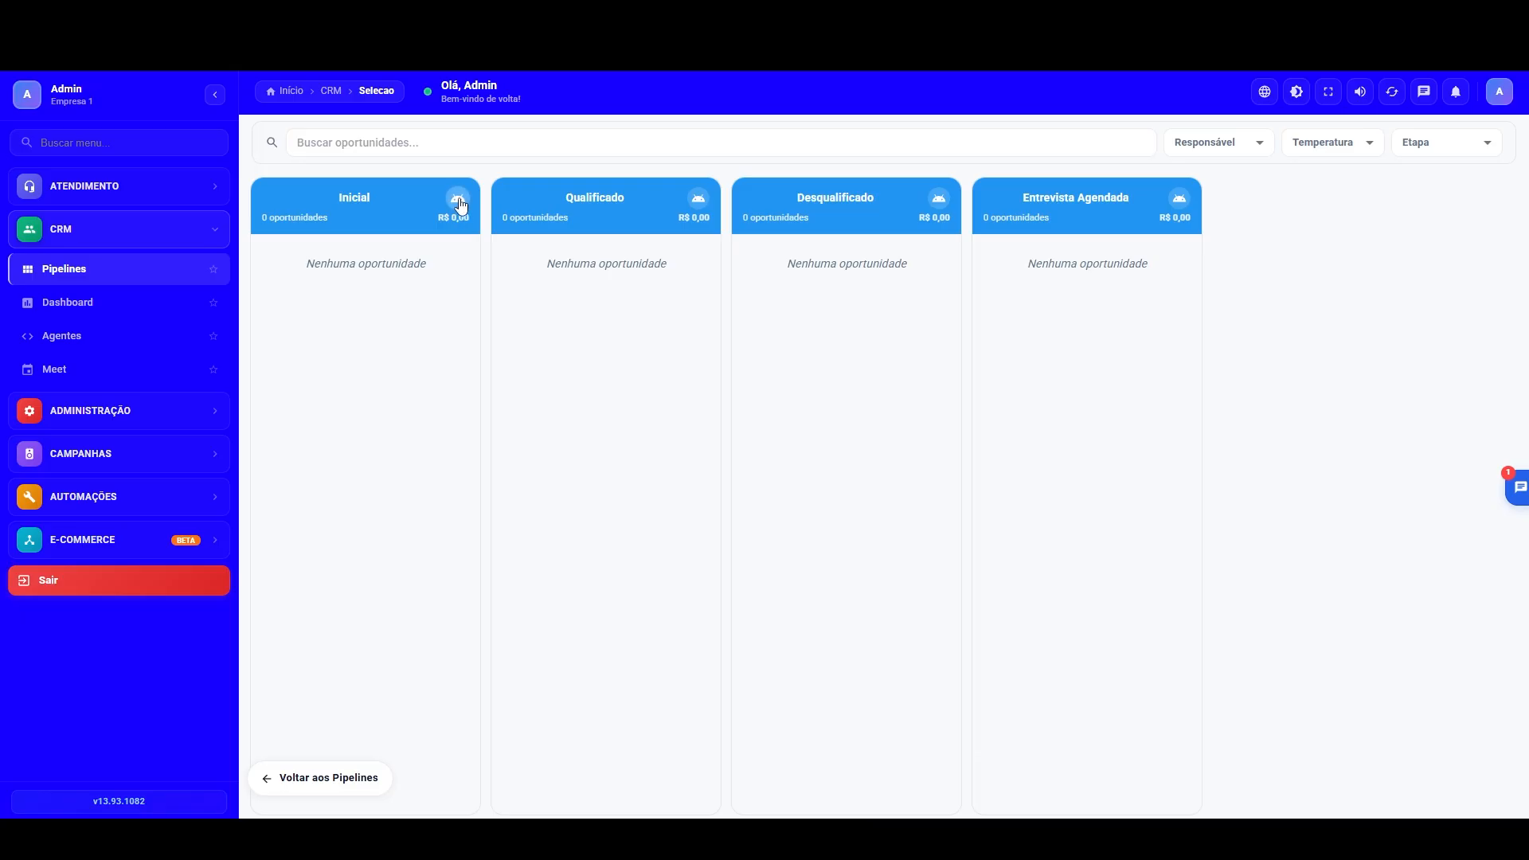
pyautogui.click(459, 199)
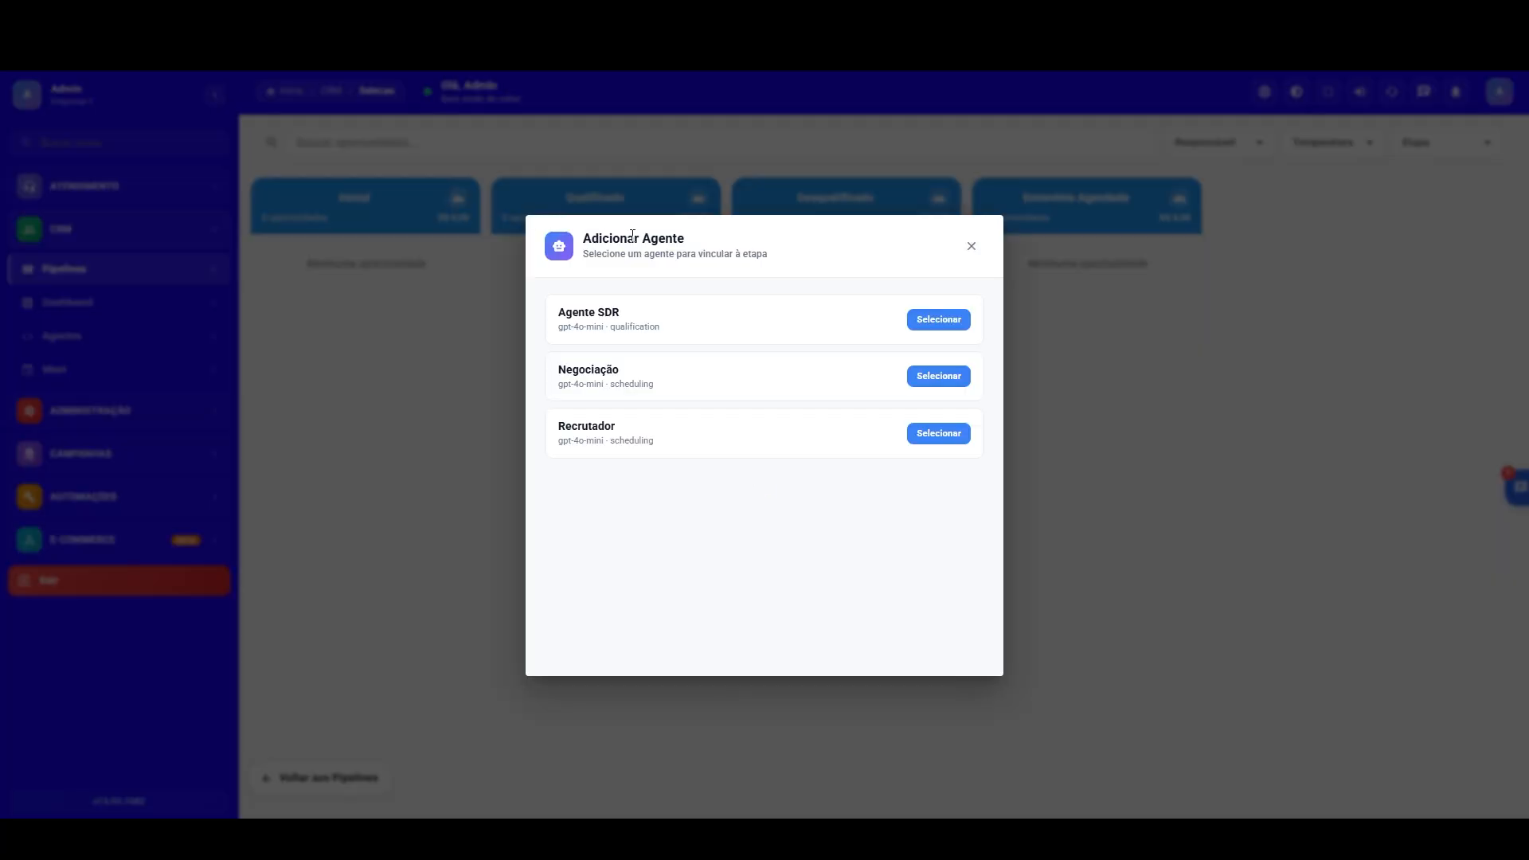
pyautogui.click(941, 435)
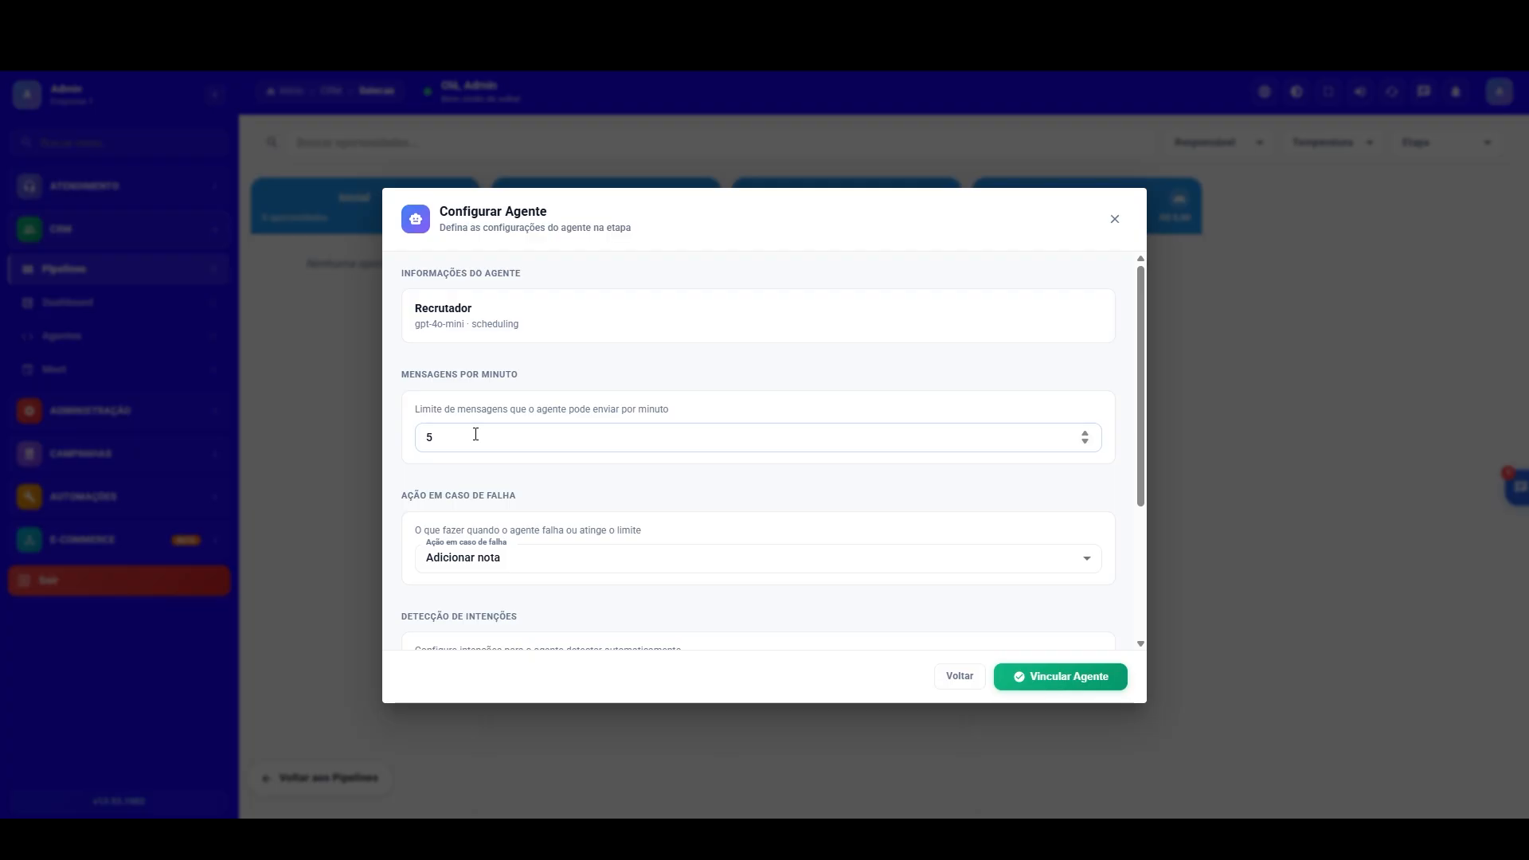
# Step: Set the agent's failure action to Mover para outra etapa with Desqualificado as the destination stage
pyautogui.scroll(-2, 1136, 446)
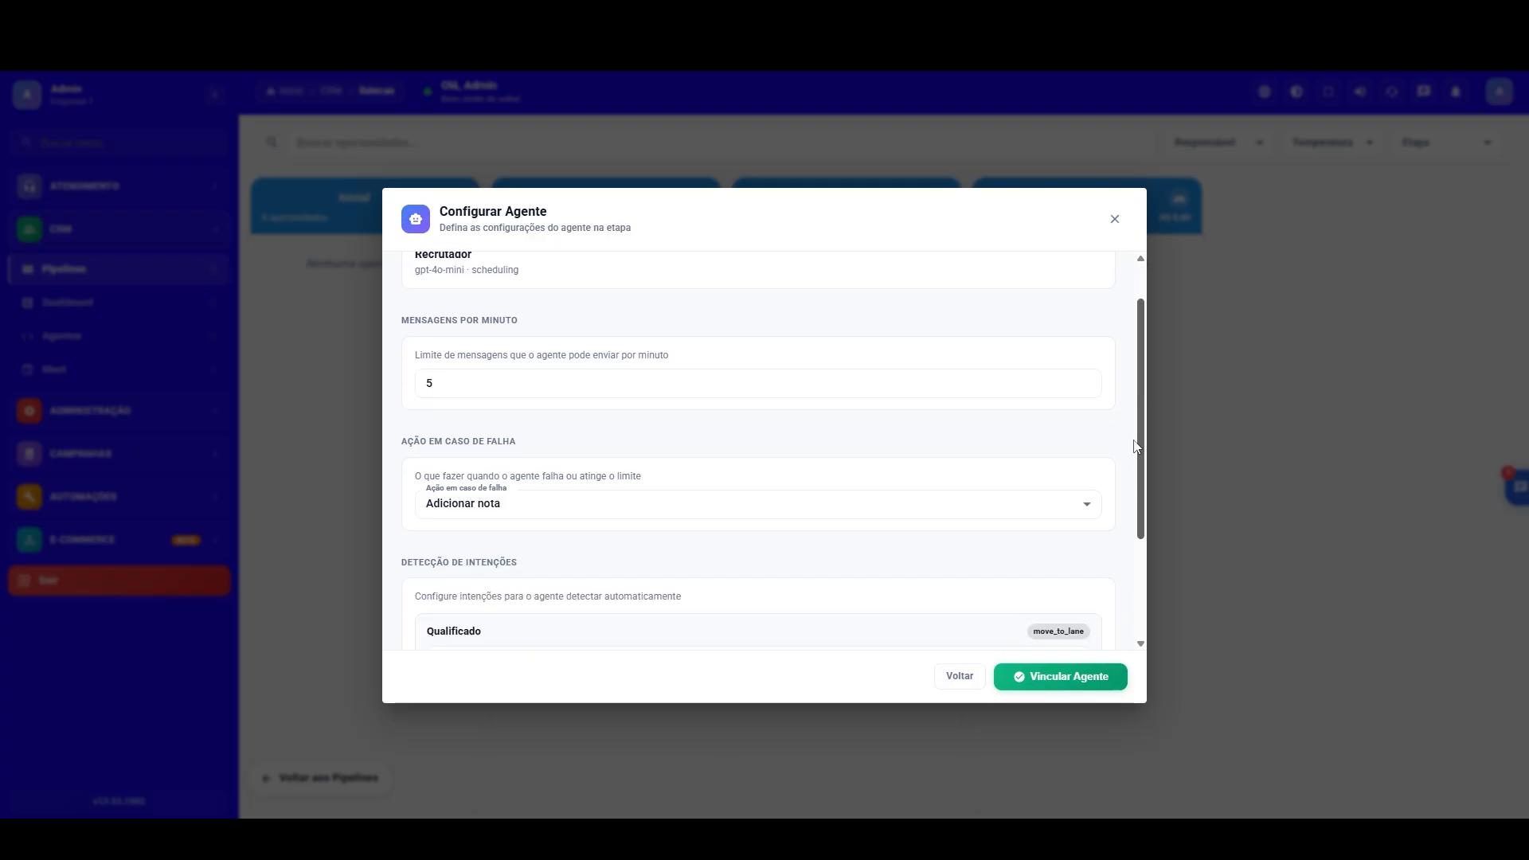
pyautogui.scroll(-2, 1136, 446)
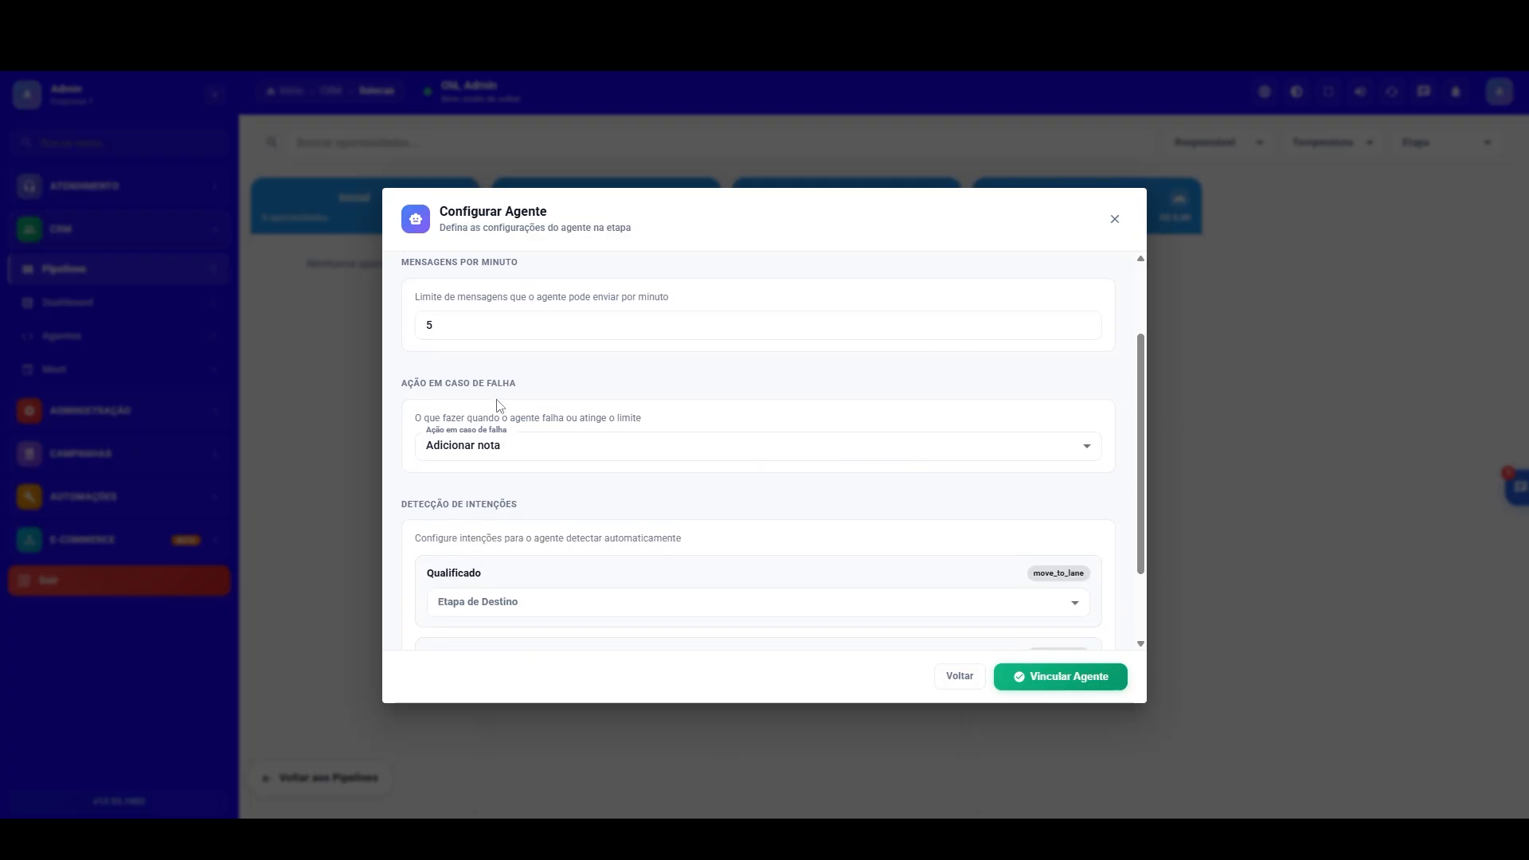
pyautogui.click(1016, 446)
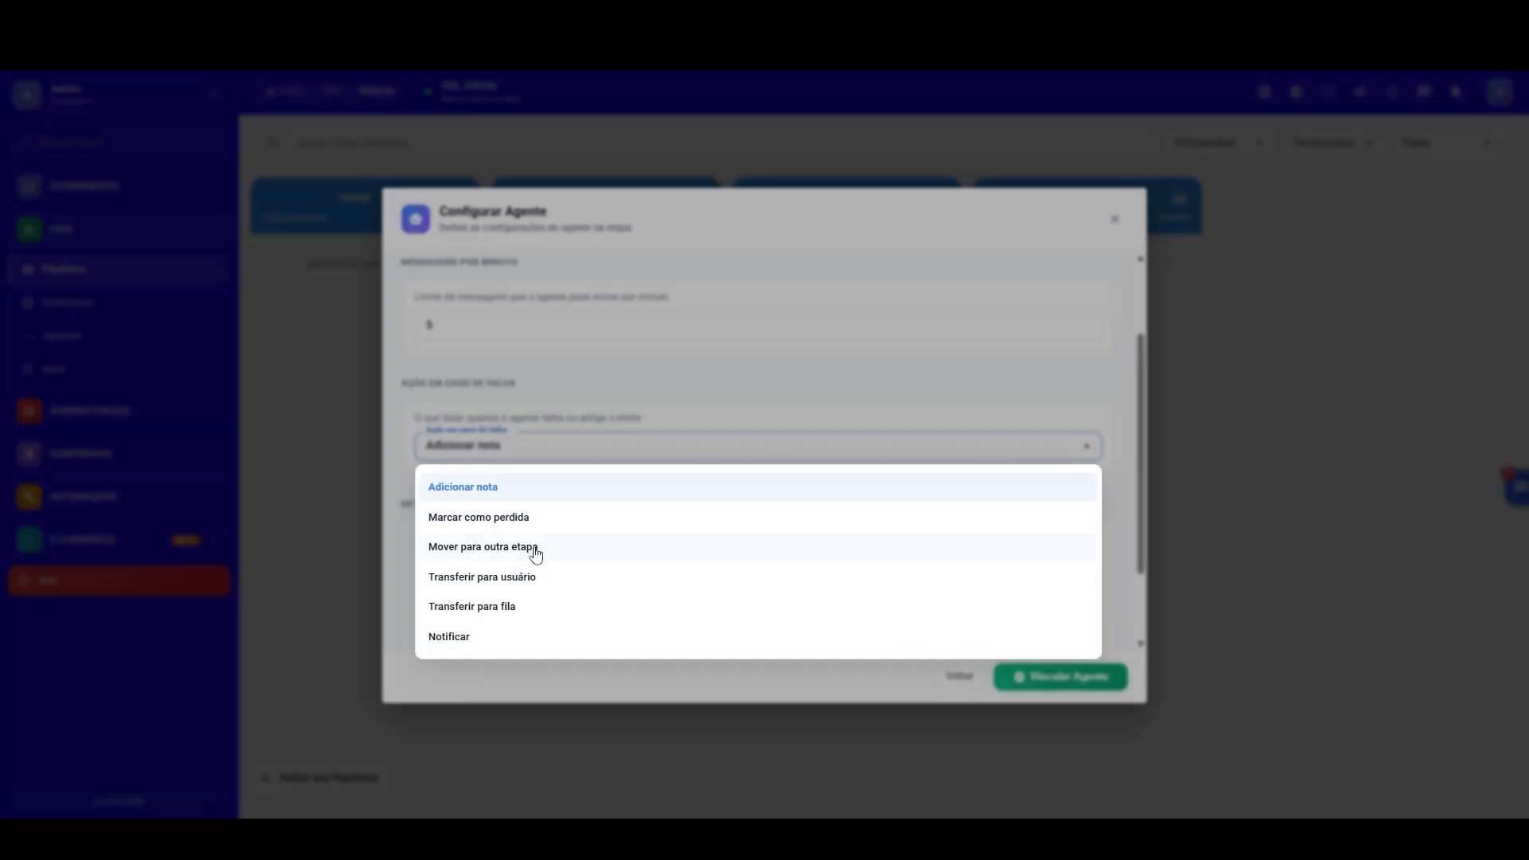
pyautogui.click(535, 549)
pyautogui.click(557, 488)
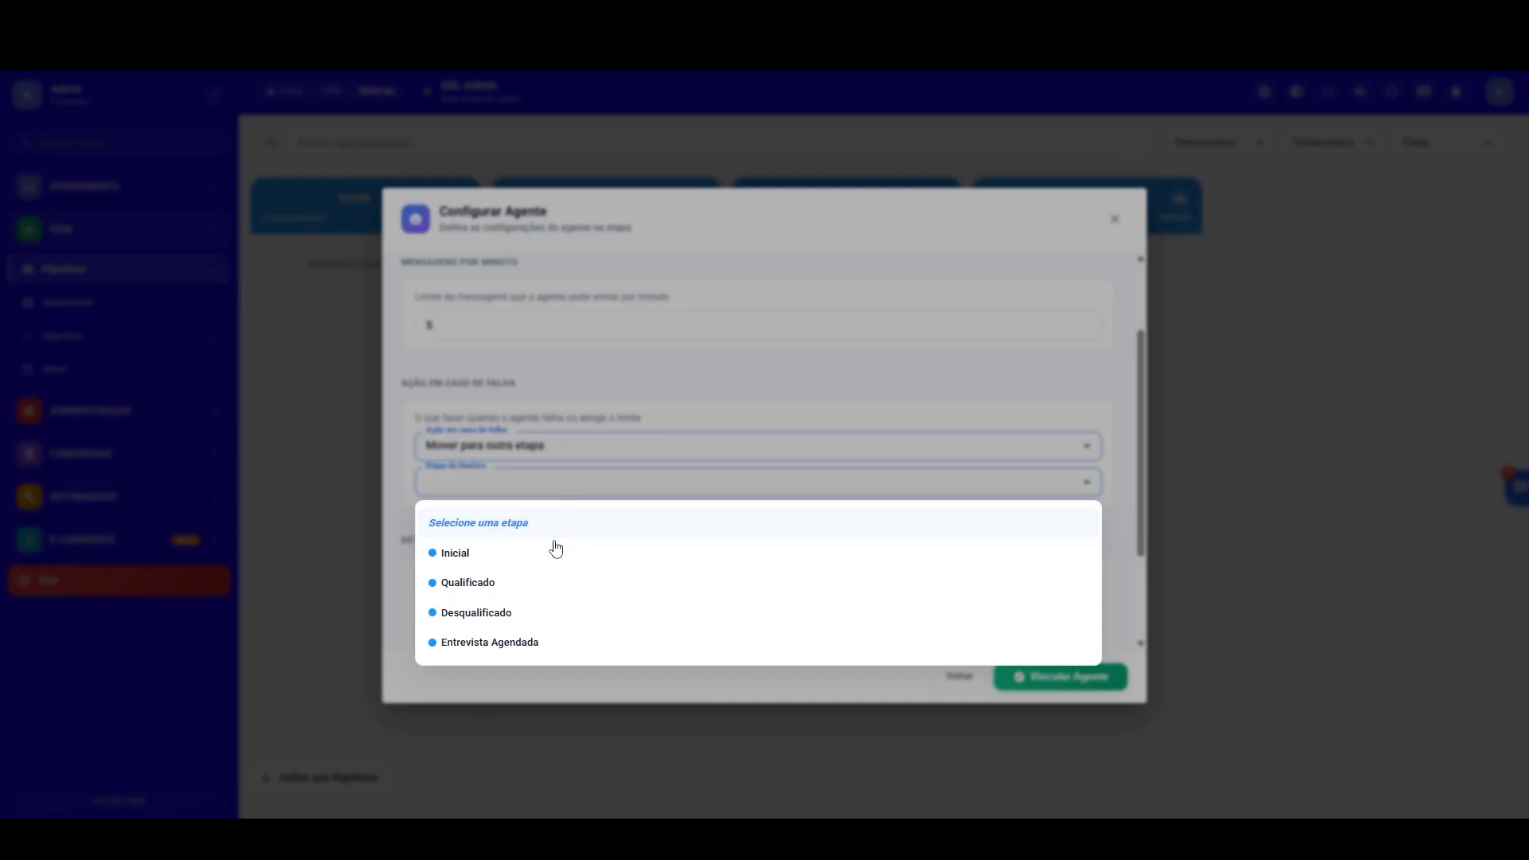
pyautogui.click(508, 614)
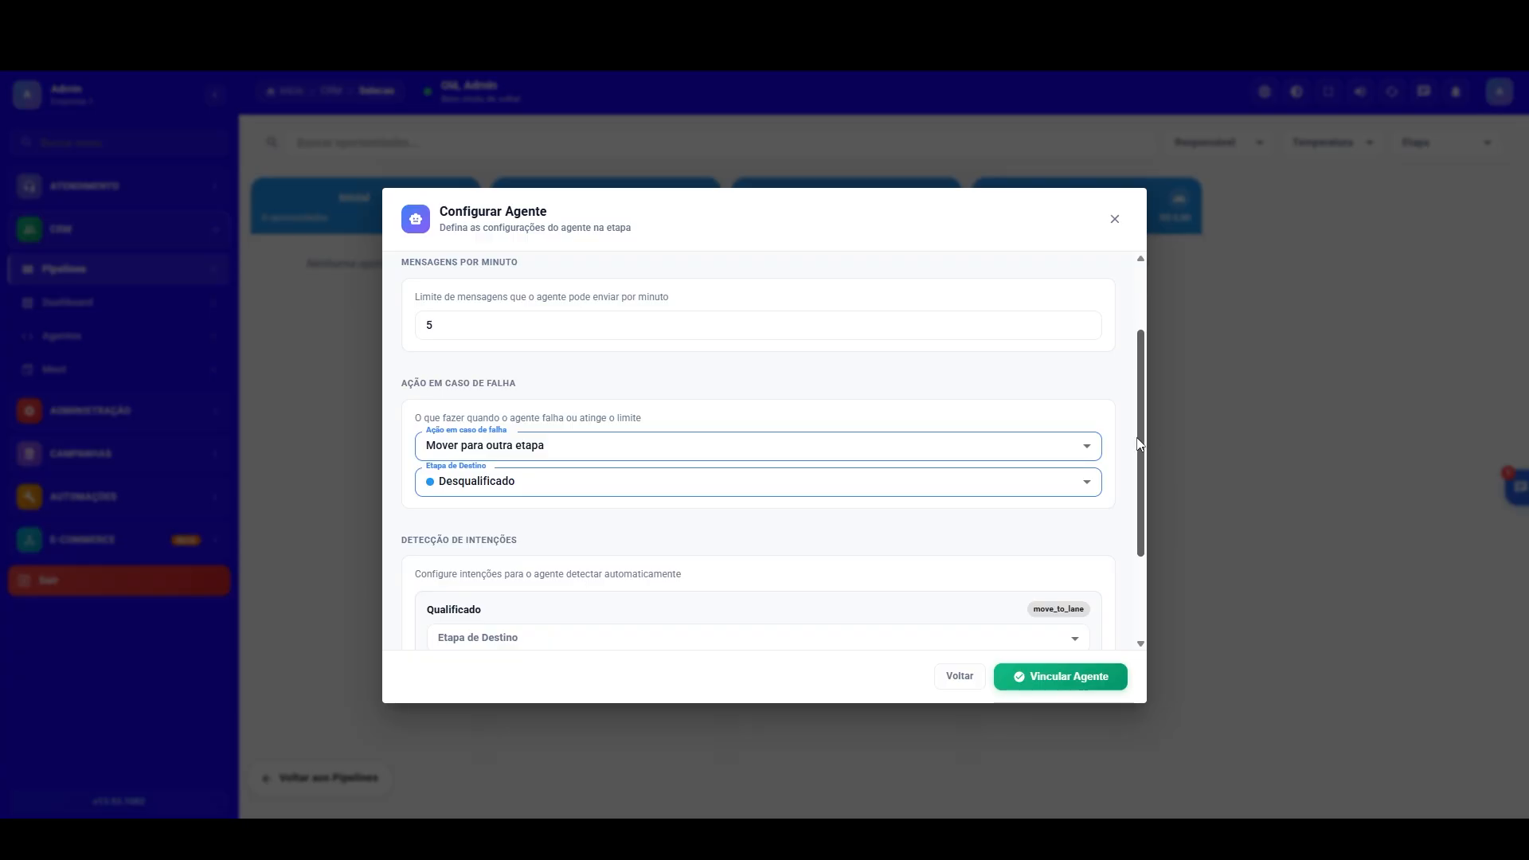
# Step: Map the Qualificado intention to the Qualificado stage and Desqualificado to the Desqualificado stage, and link the agent
pyautogui.scroll(-2, 779, 462)
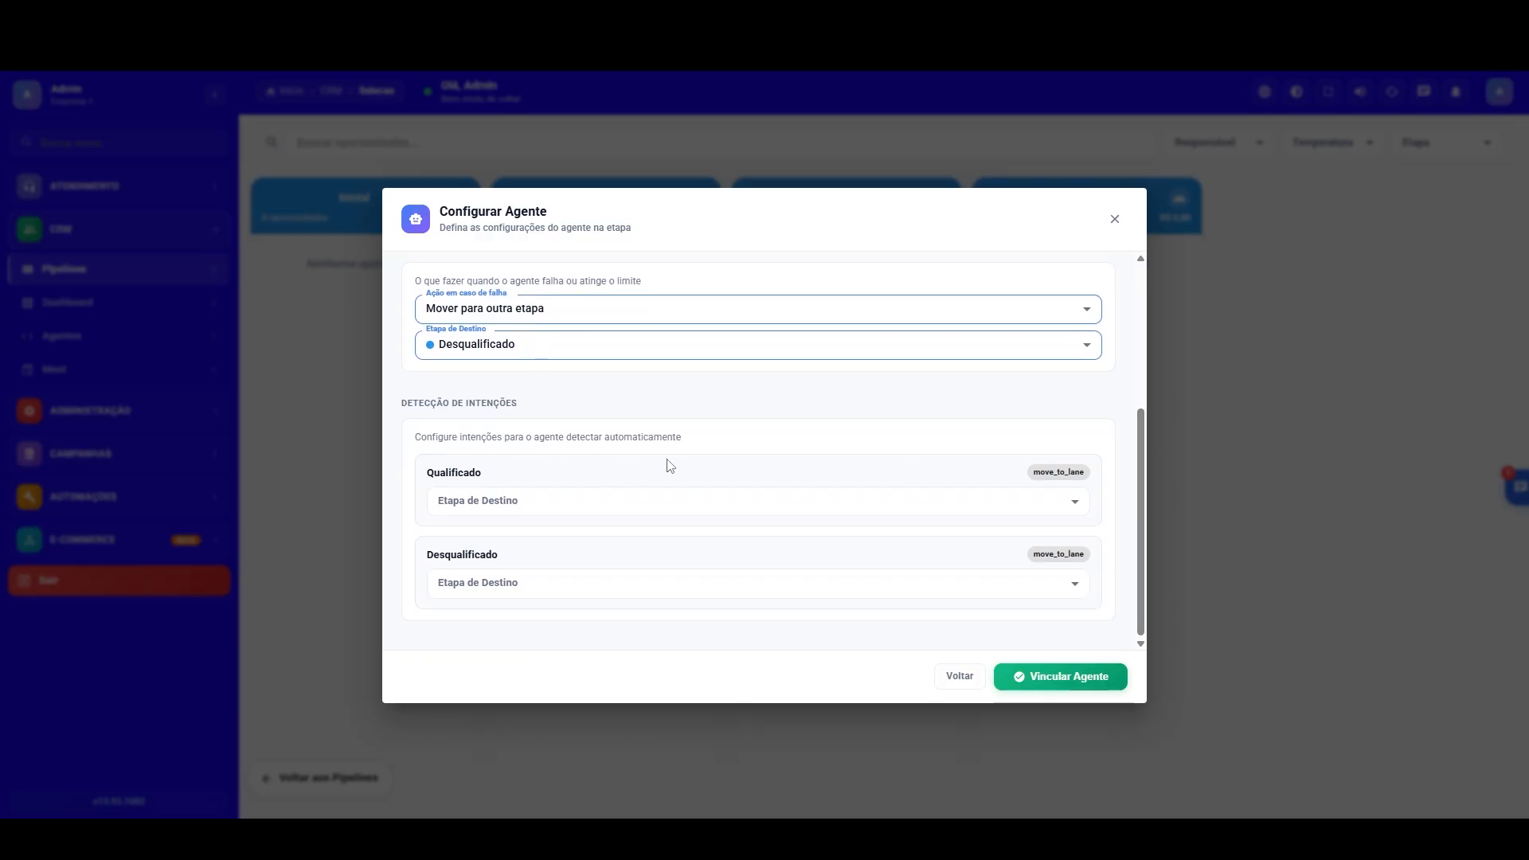
pyautogui.click(1068, 507)
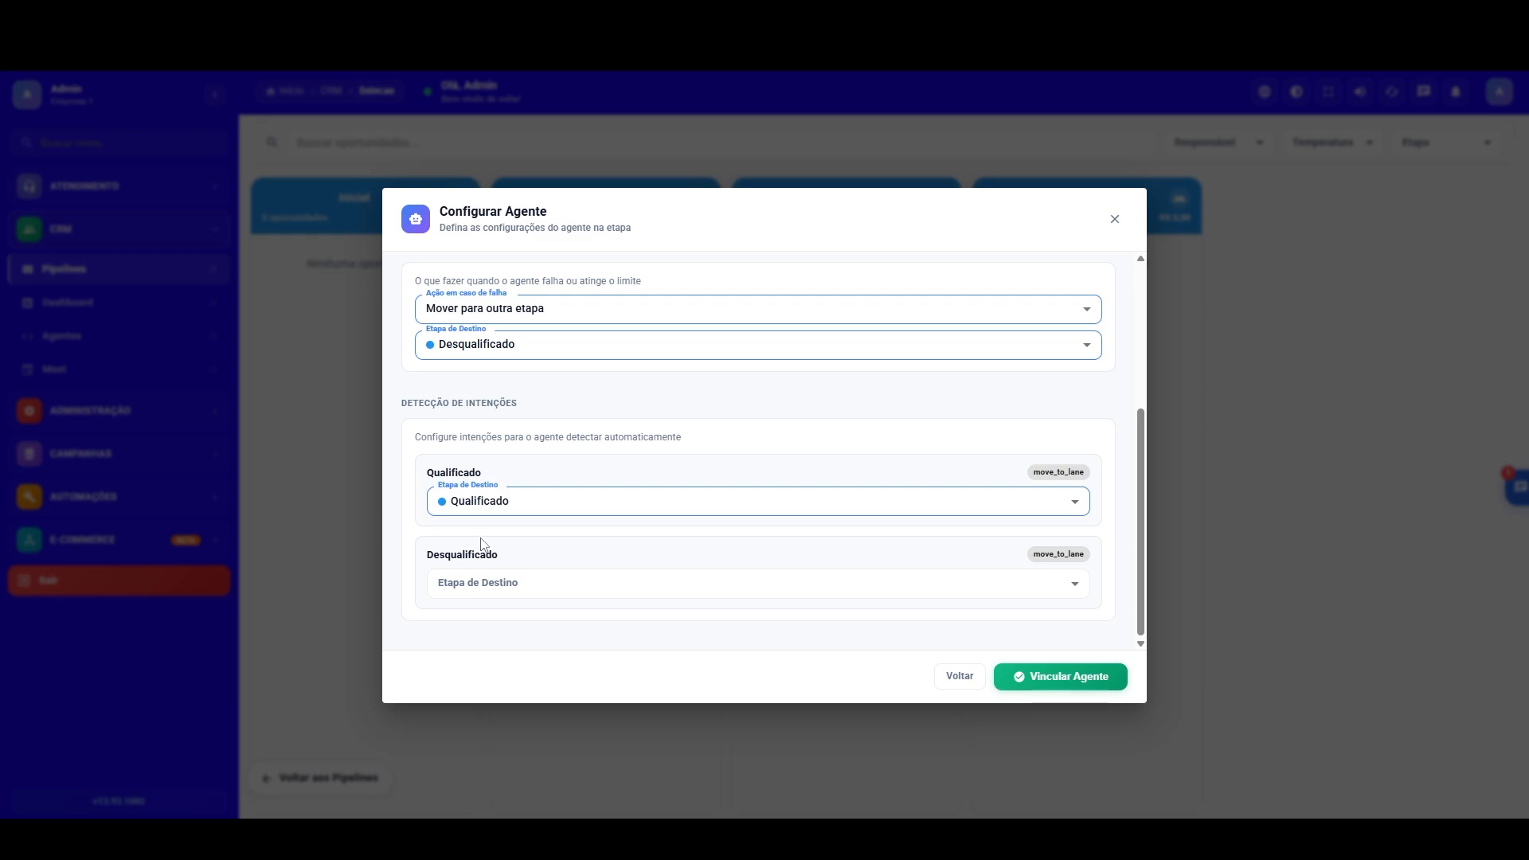
pyautogui.click(1082, 588)
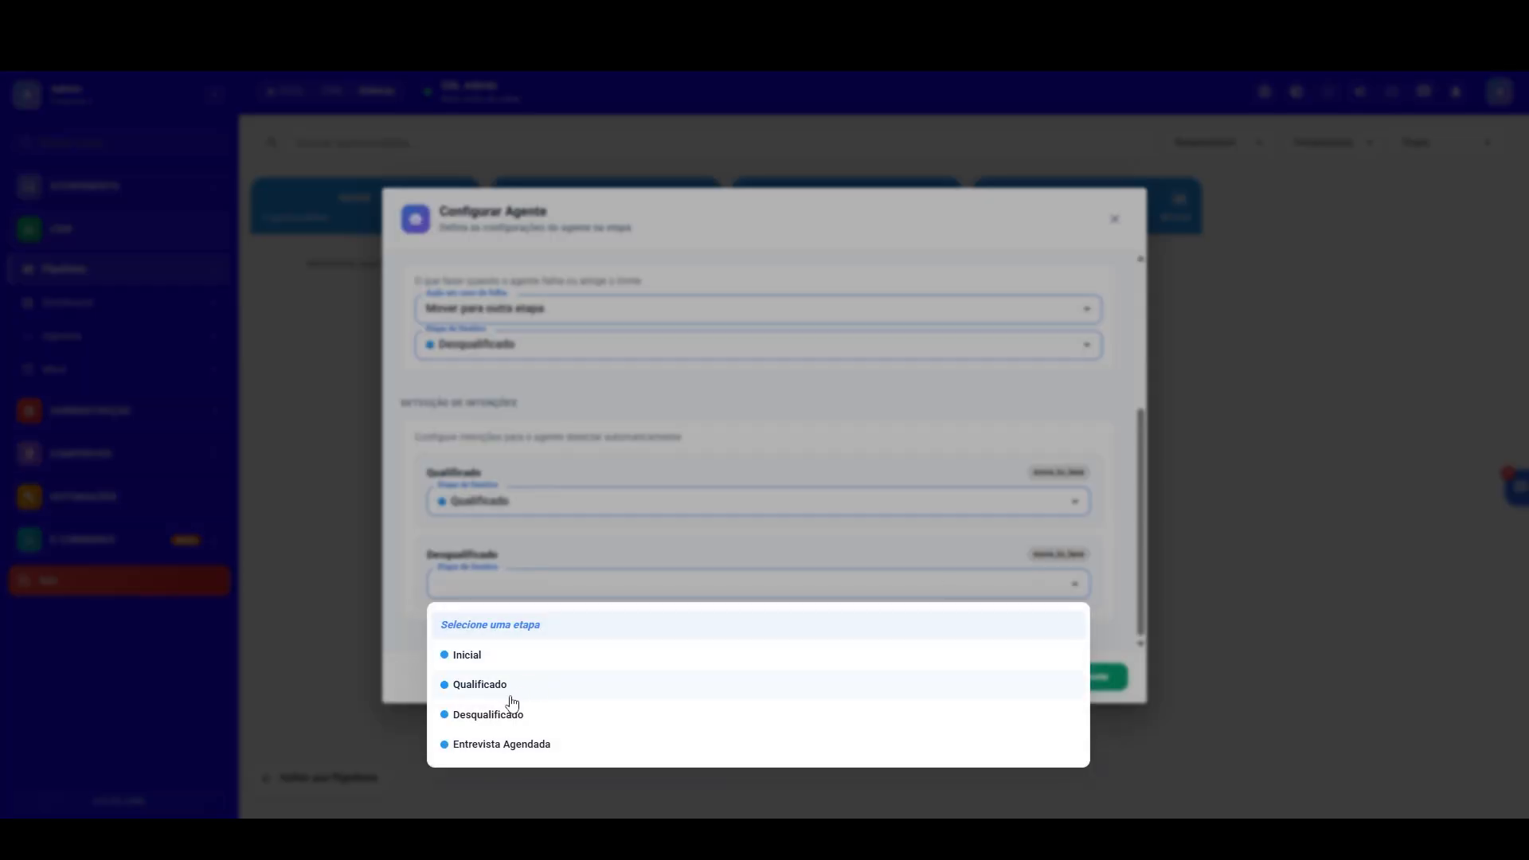
pyautogui.click(492, 715)
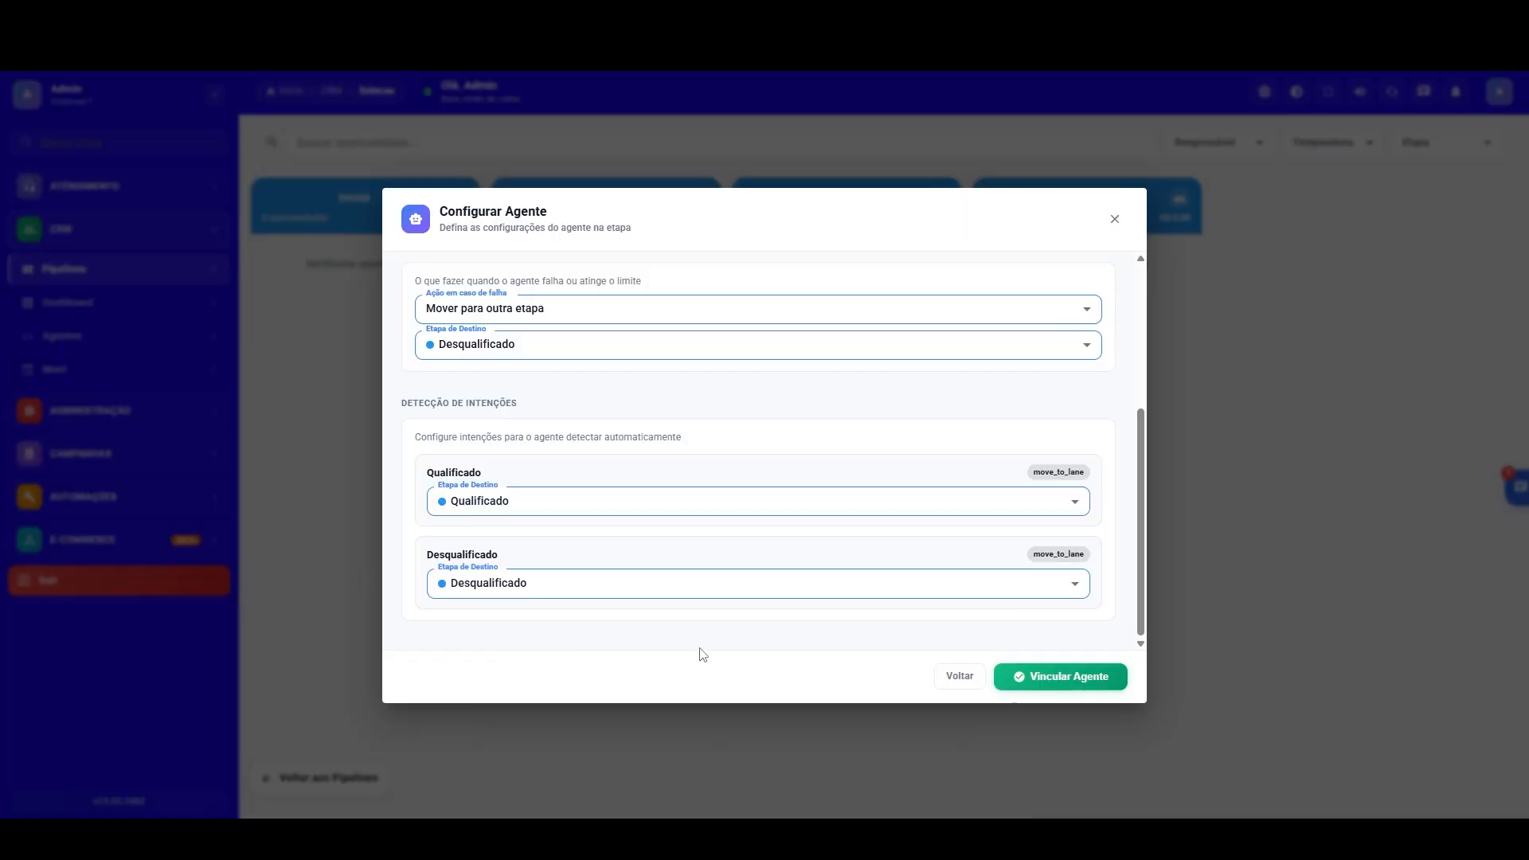
pyautogui.click(1068, 677)
# Step: Add a Sem Contato stage to the Seleção pipeline, place it directly after Inicial, and save the pipeline
pyautogui.click(307, 783)
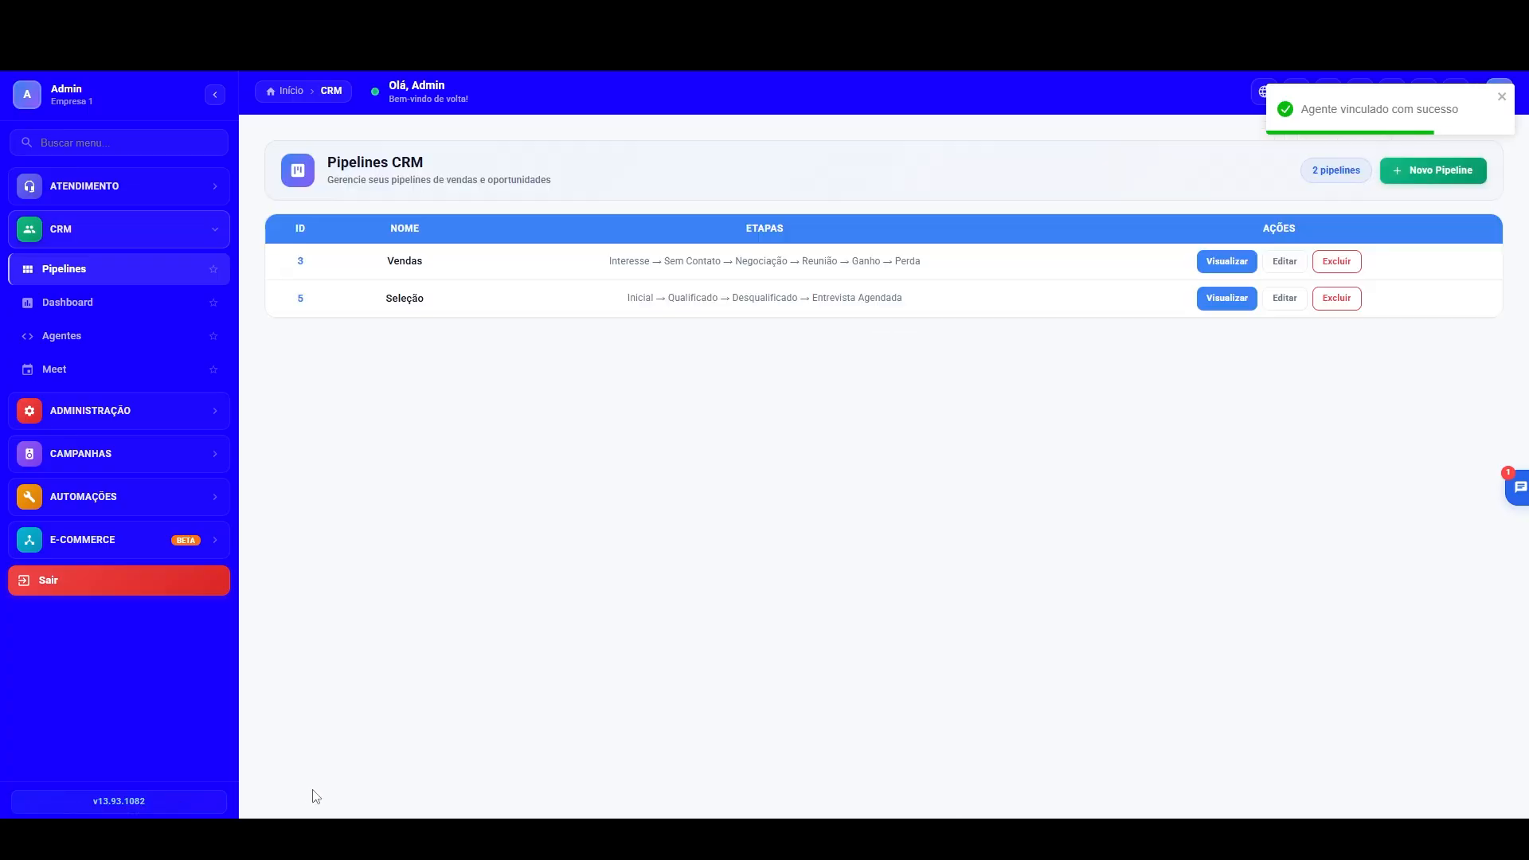
pyautogui.click(1283, 299)
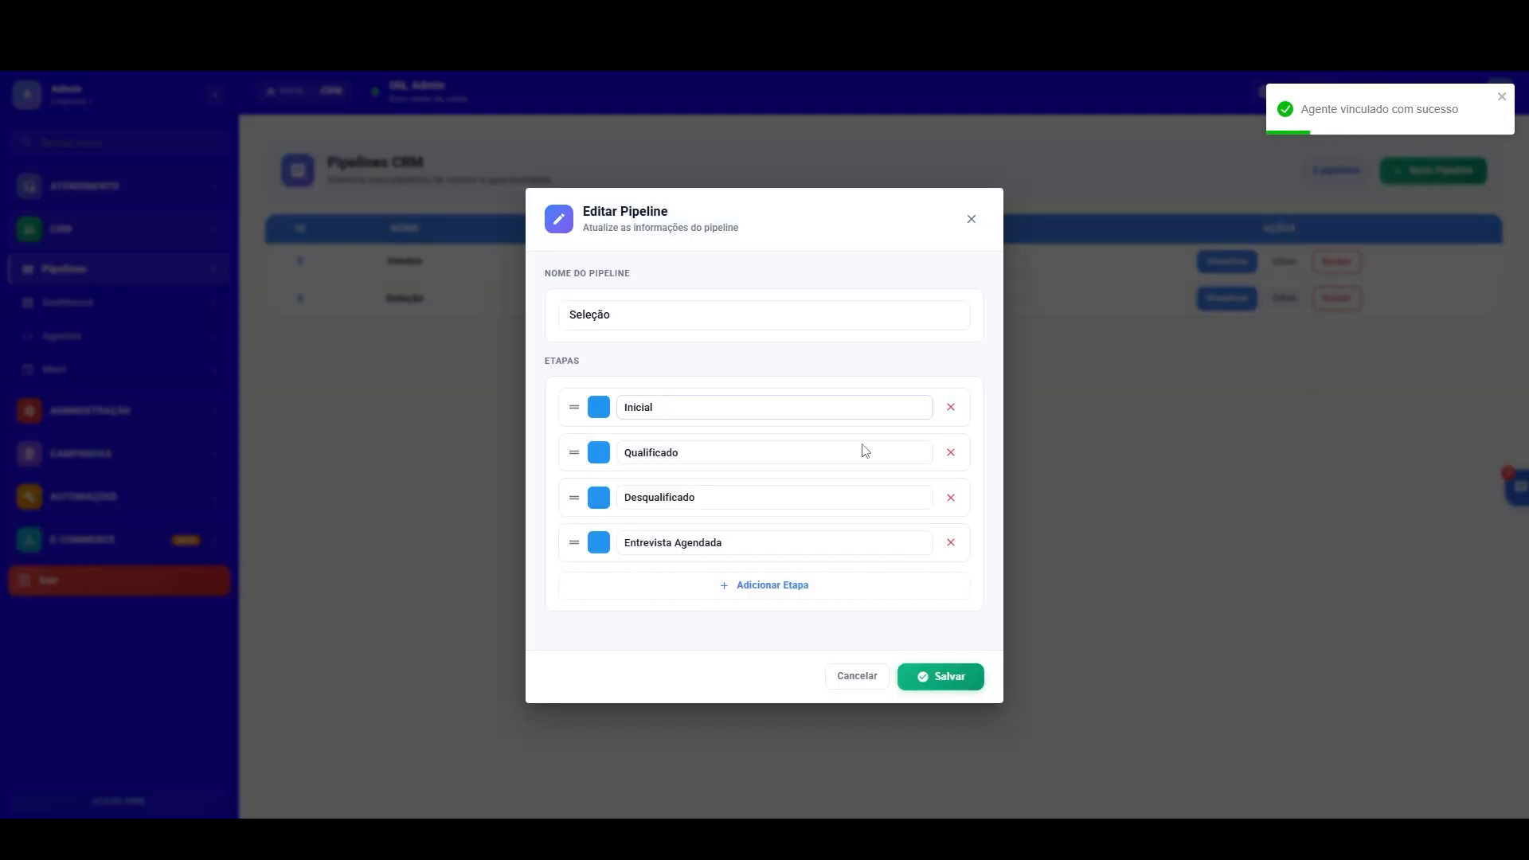
pyautogui.click(777, 592)
pyautogui.click(674, 588)
pyautogui.write('Sem Contato')
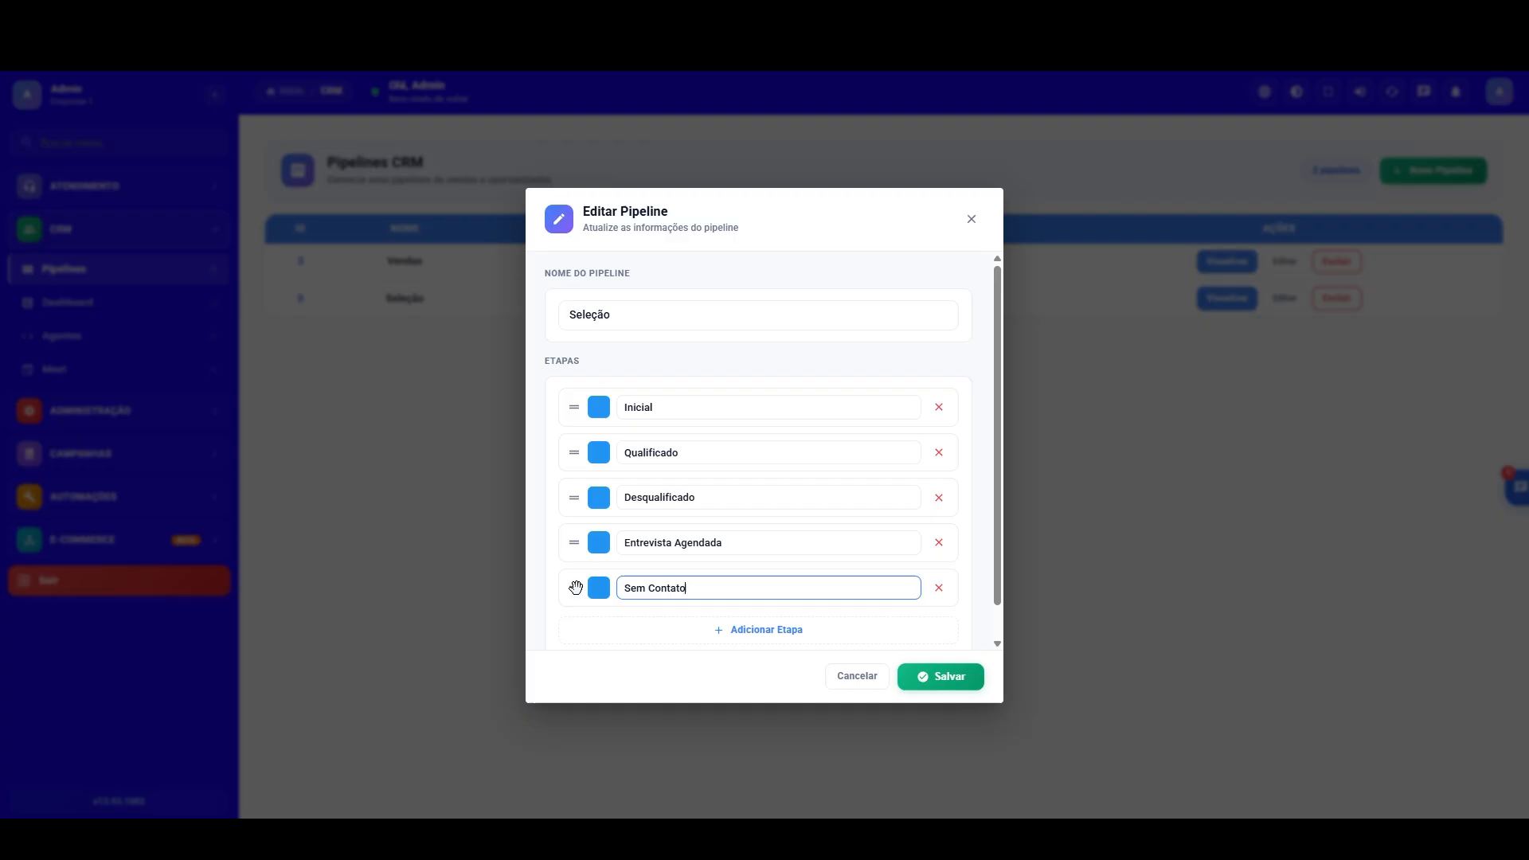
pyautogui.moveTo(574, 588); pyautogui.dragTo(575, 437)
pyautogui.click(976, 679)
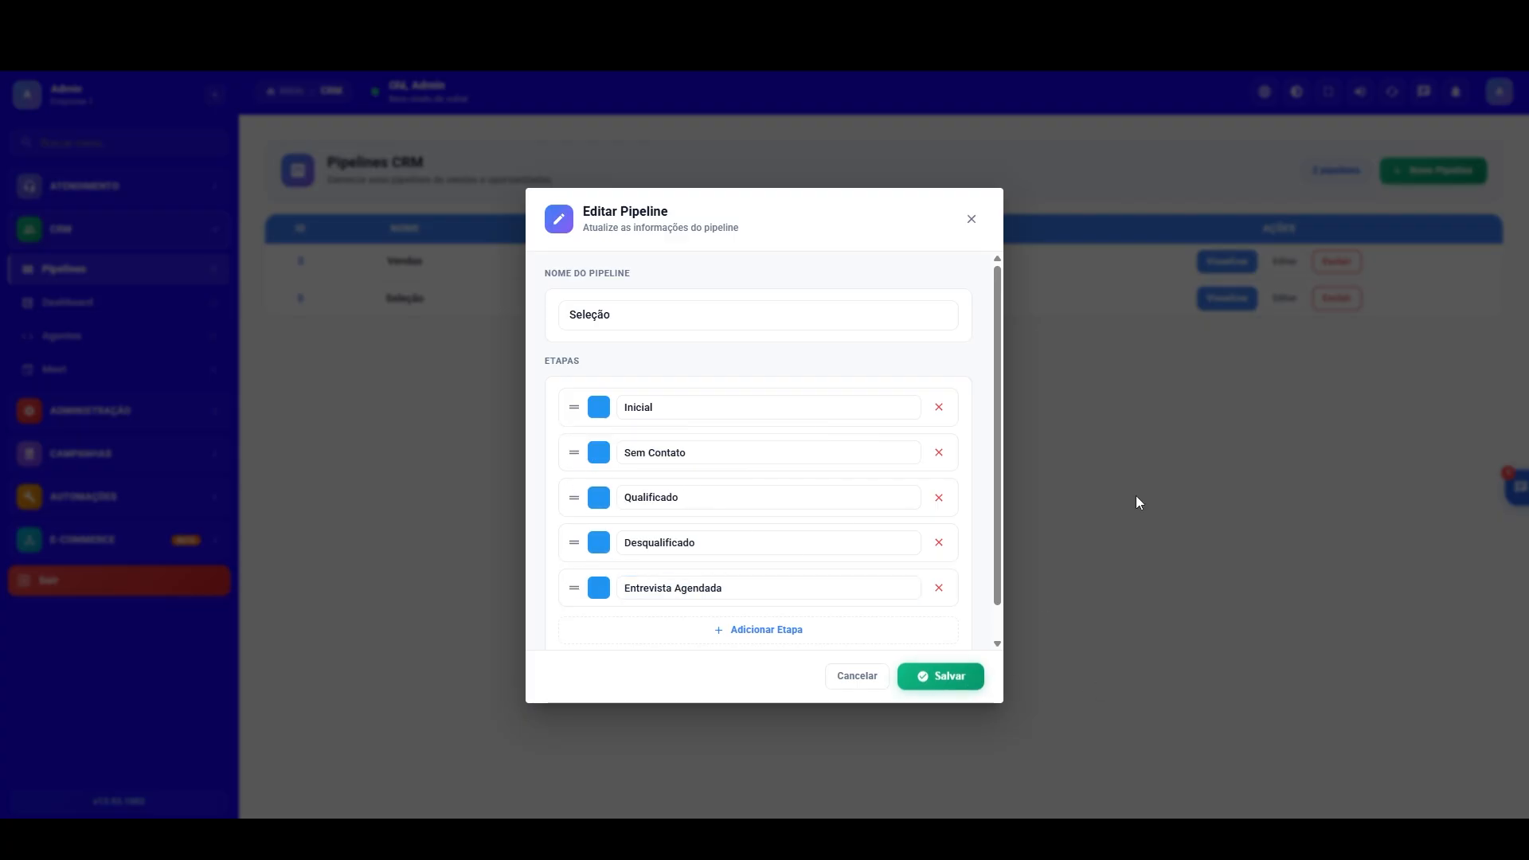
pyautogui.click(1364, 89)
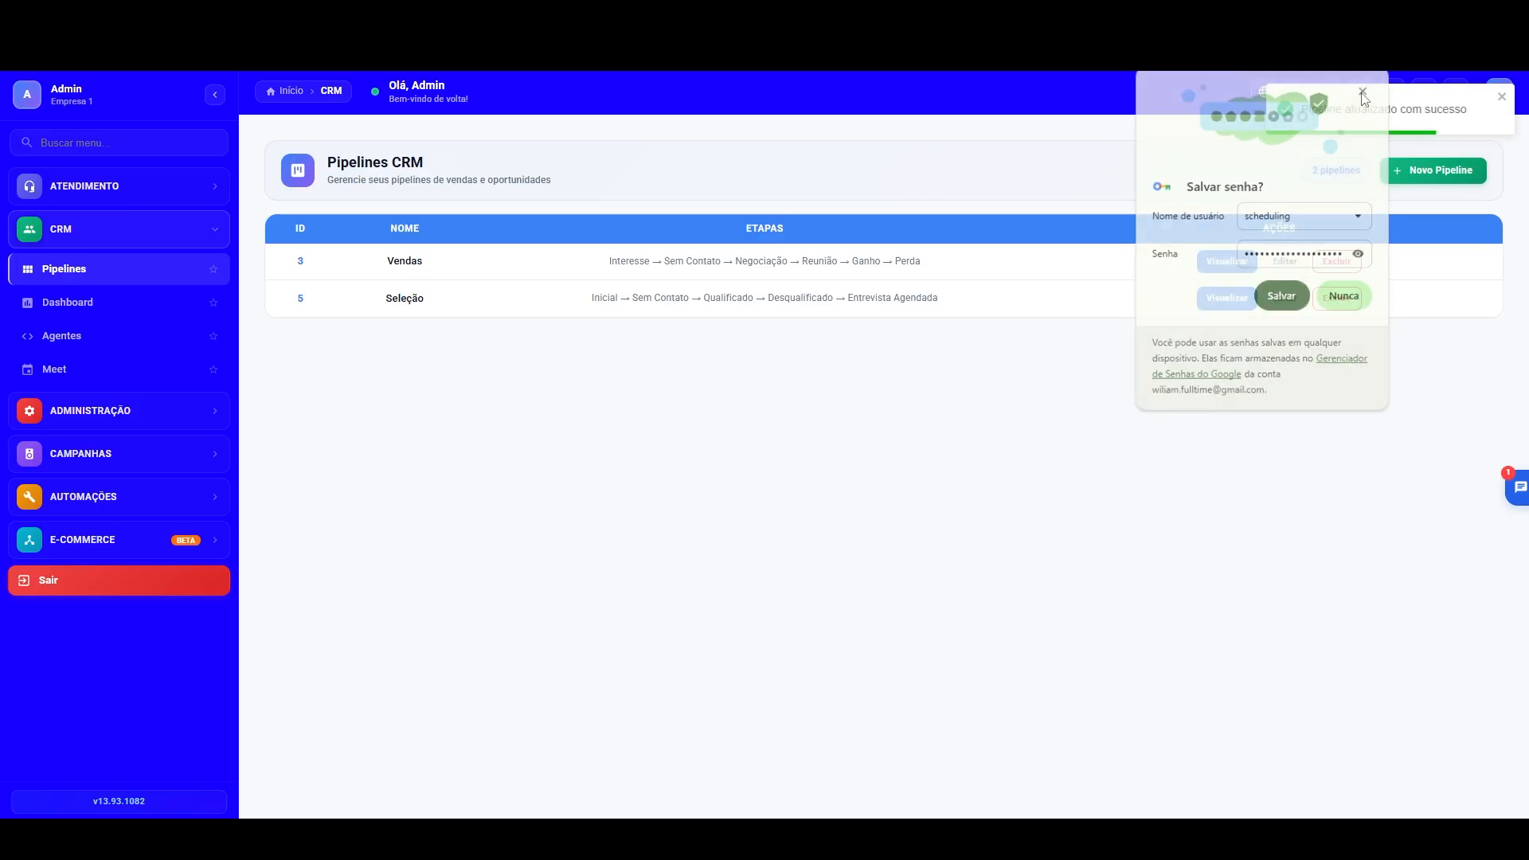
# Step: In the agent settings of the Seleção pipeline's Inicial stage, change the failure destination stage to Sem Contato and save
pyautogui.click(1231, 298)
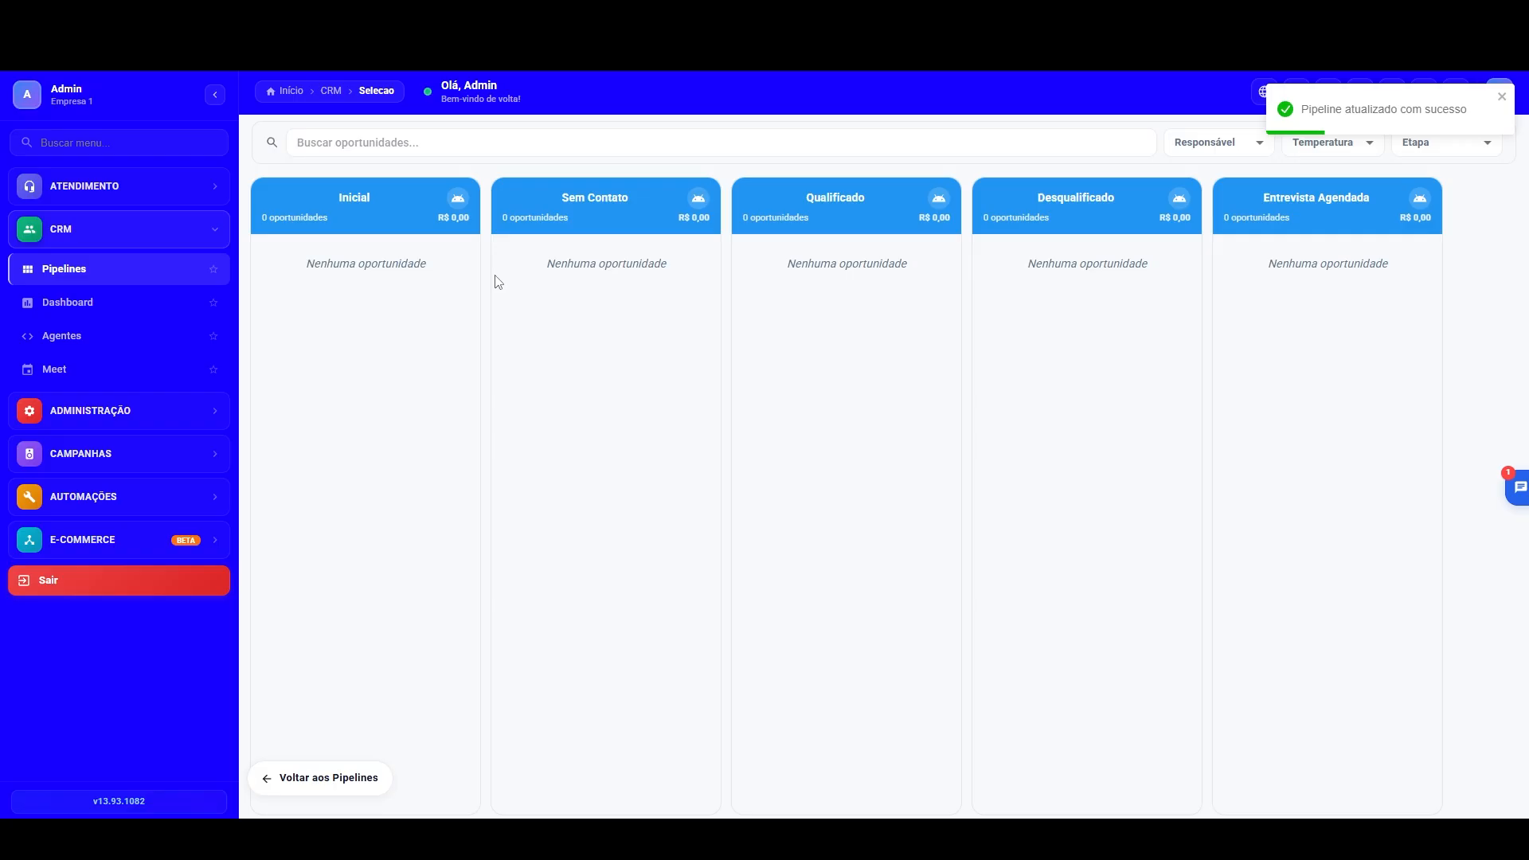
pyautogui.click(457, 197)
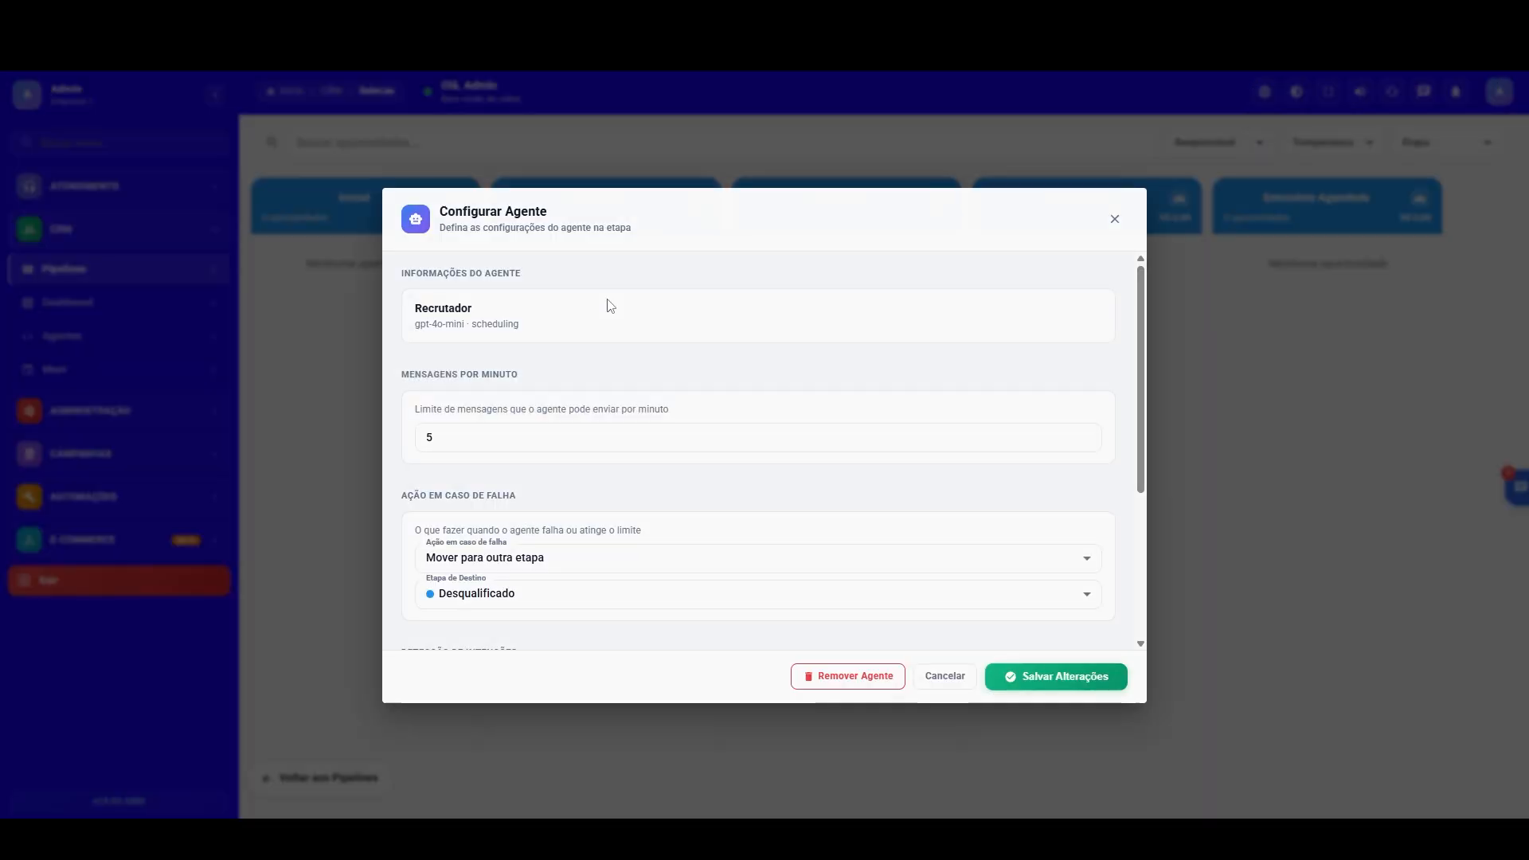
pyautogui.click(542, 592)
pyautogui.click(489, 691)
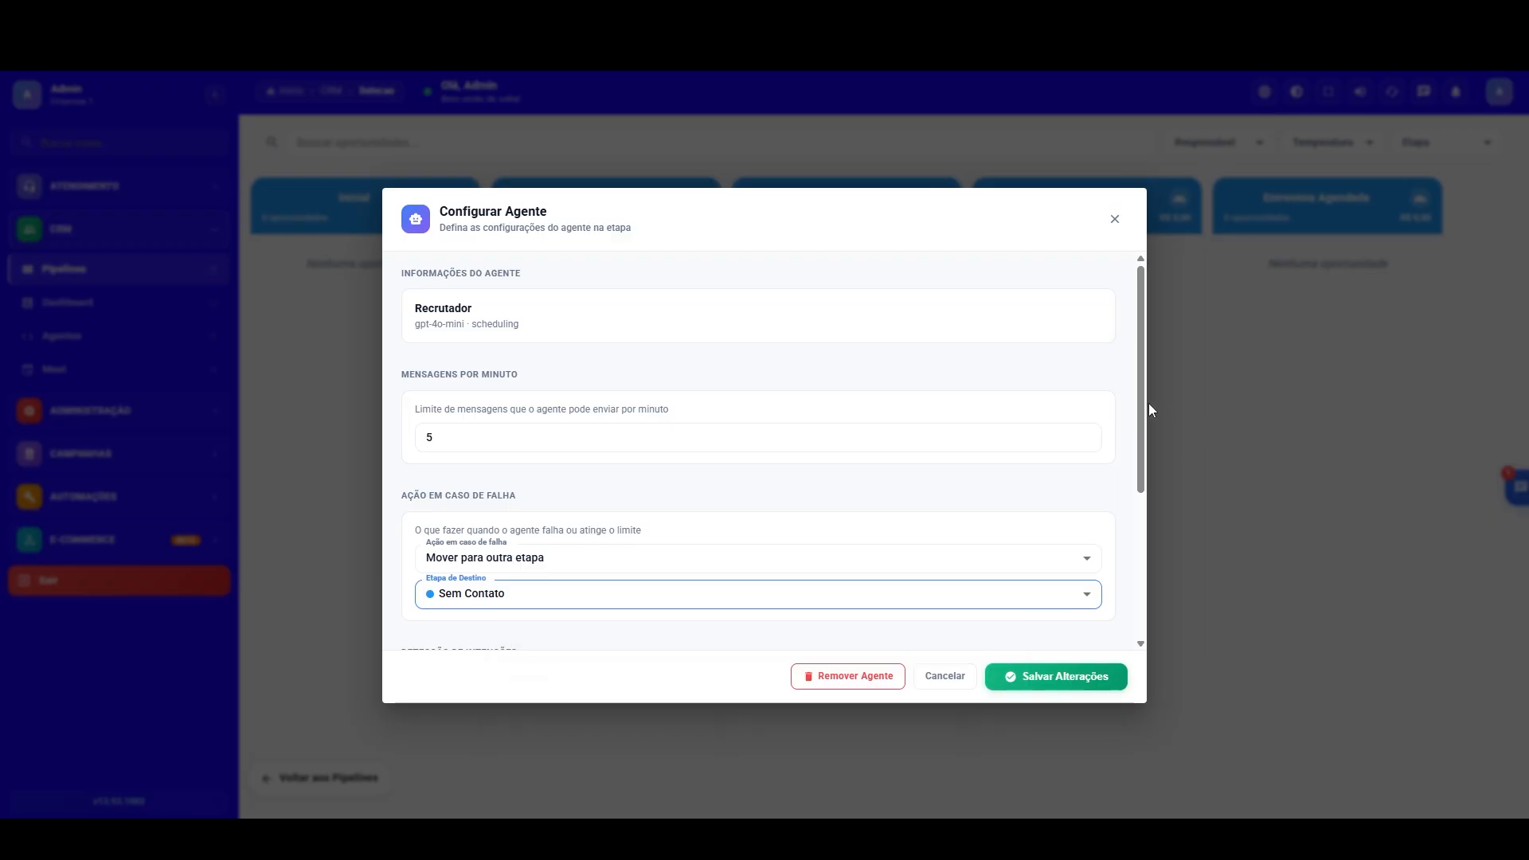
pyautogui.scroll(-3, 1127, 550)
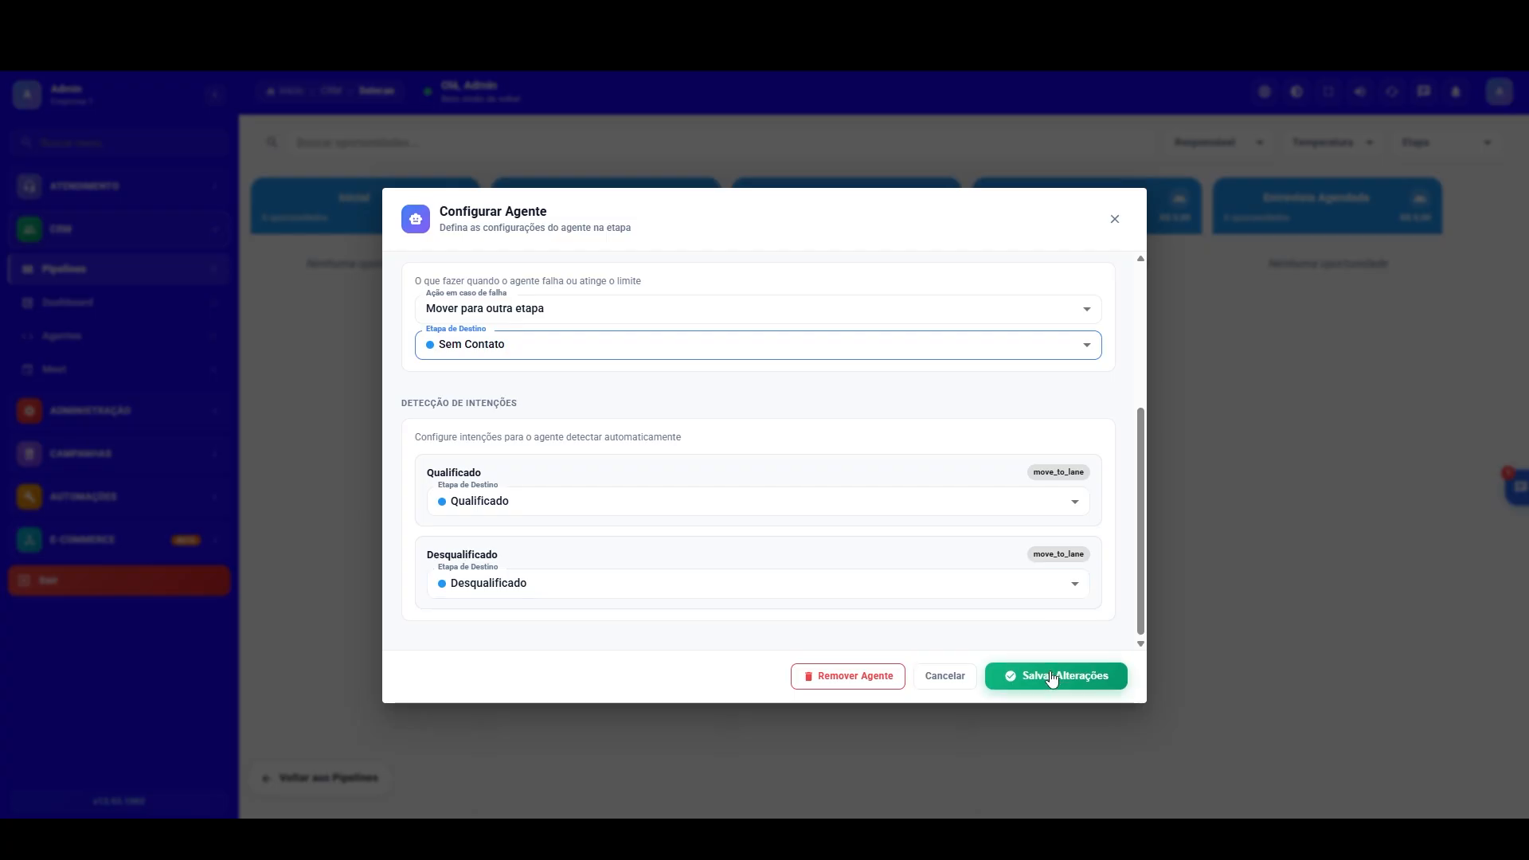
pyautogui.scroll(1, 1146, 493)
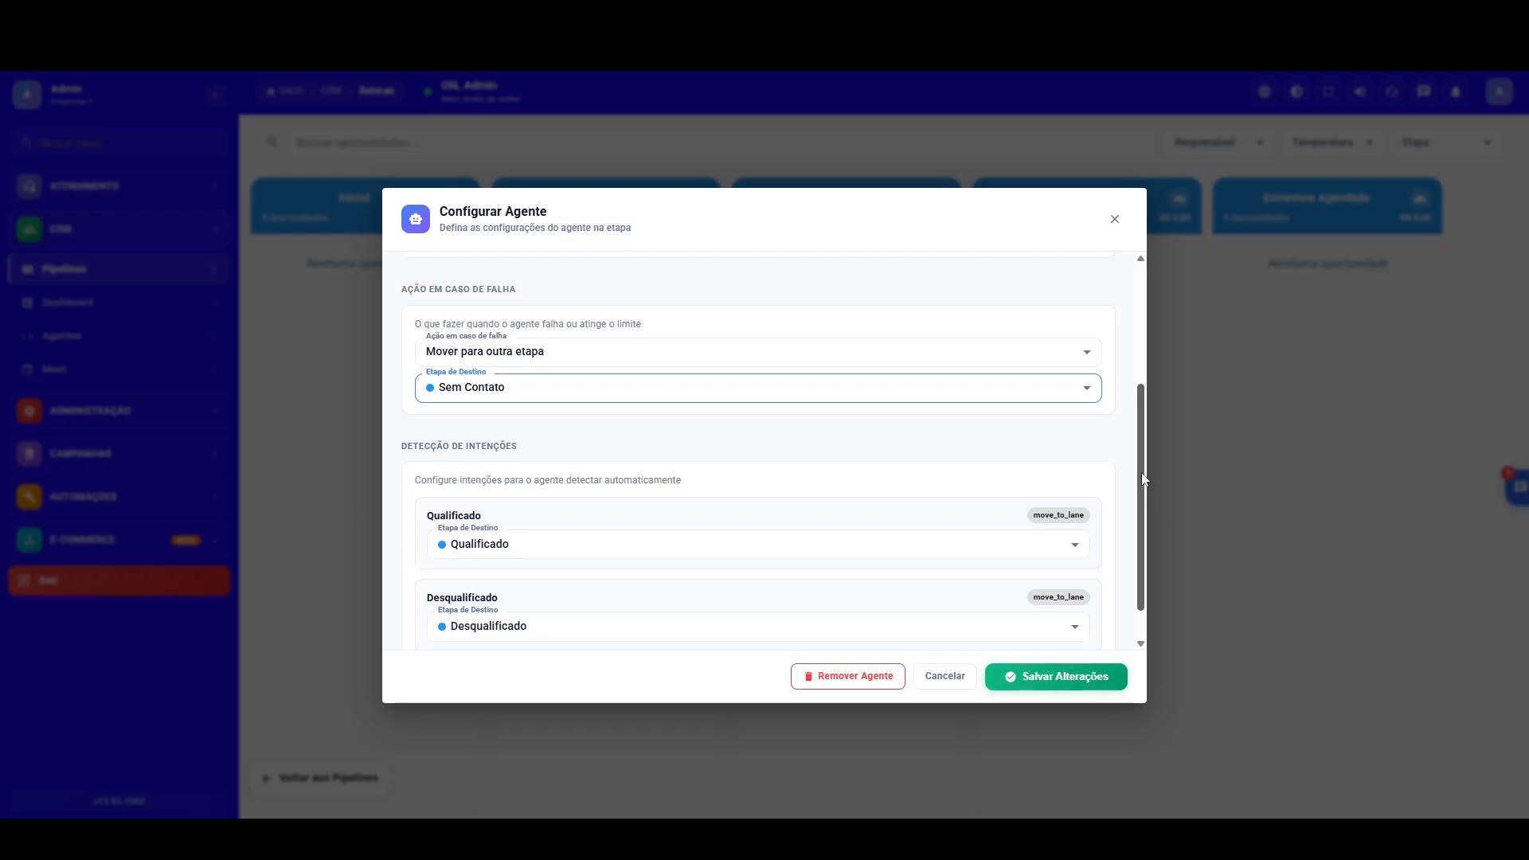
pyautogui.scroll(4, 1123, 396)
pyautogui.scroll(-4, 1116, 409)
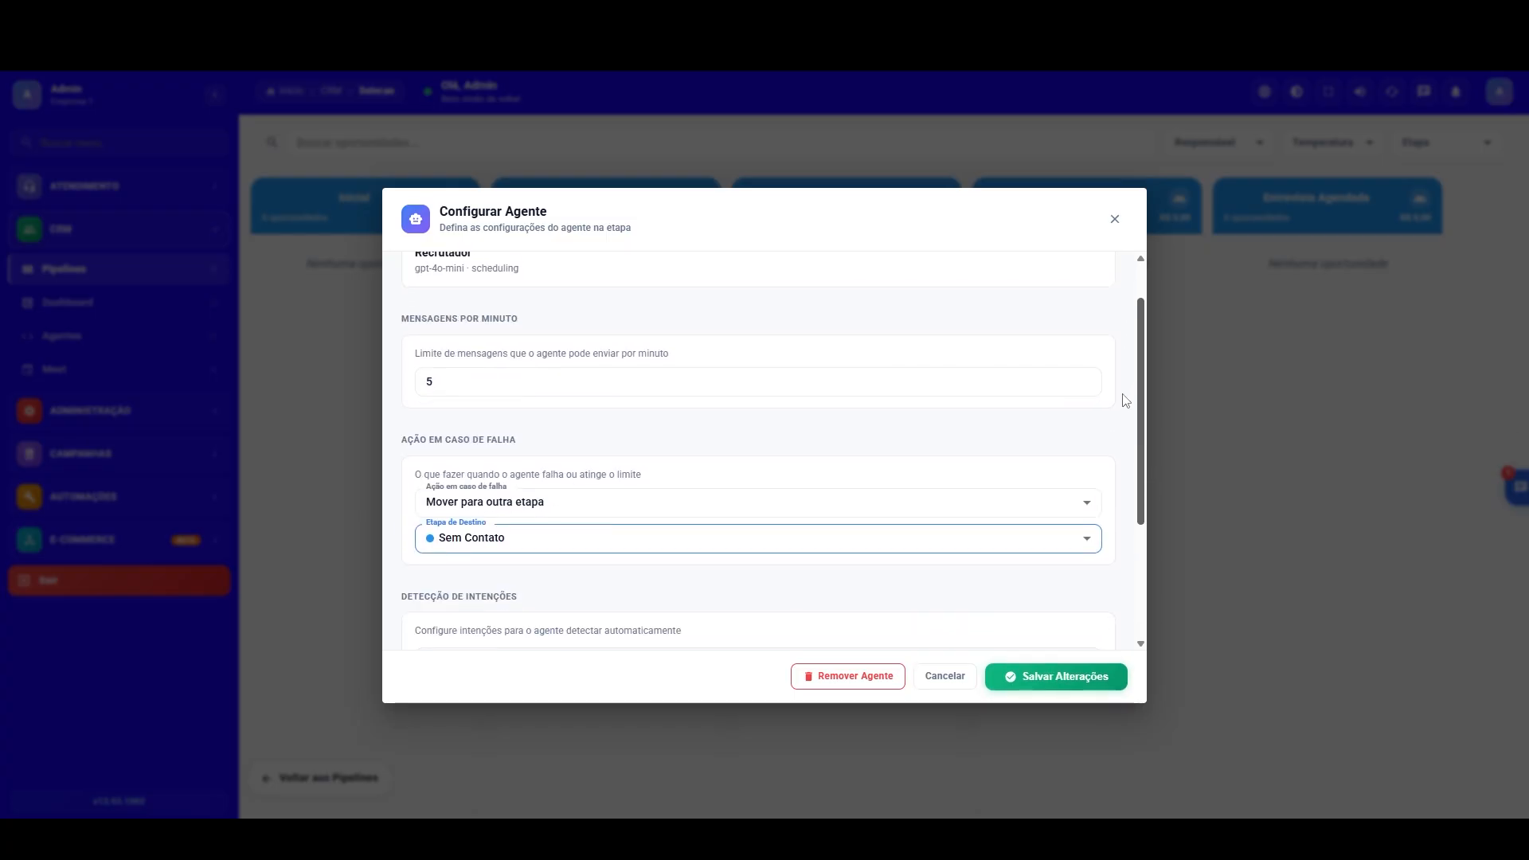
pyautogui.scroll(-1, 1103, 498)
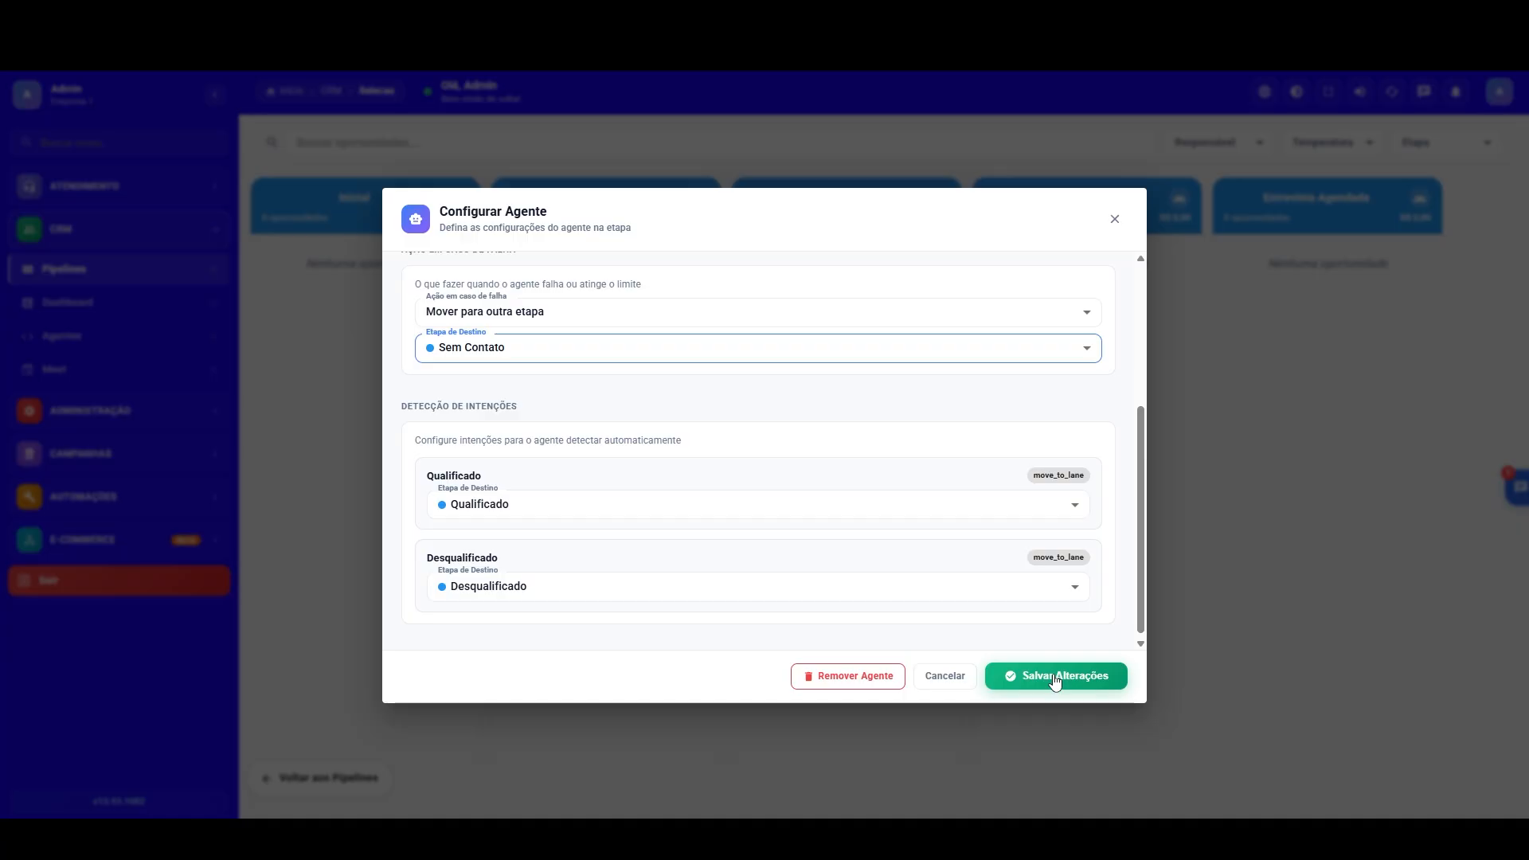
pyautogui.moveTo(1142, 580)
pyautogui.mouseDown()
pyautogui.moveTo(1144, 607)
pyautogui.moveTo(1154, 494)
pyautogui.moveTo(1148, 607)
pyautogui.mouseUp()
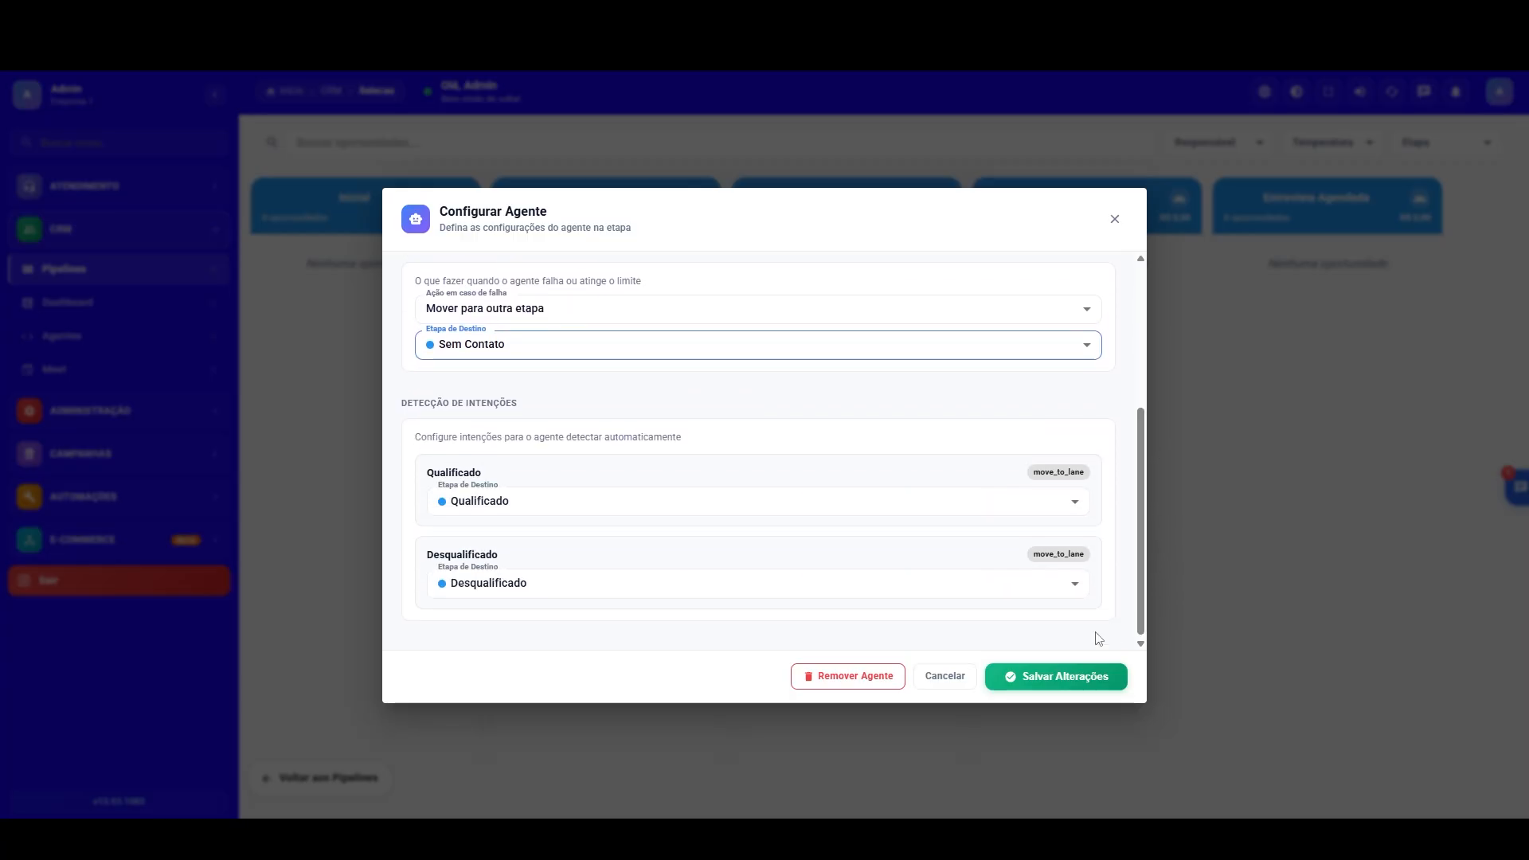
pyautogui.click(1059, 676)
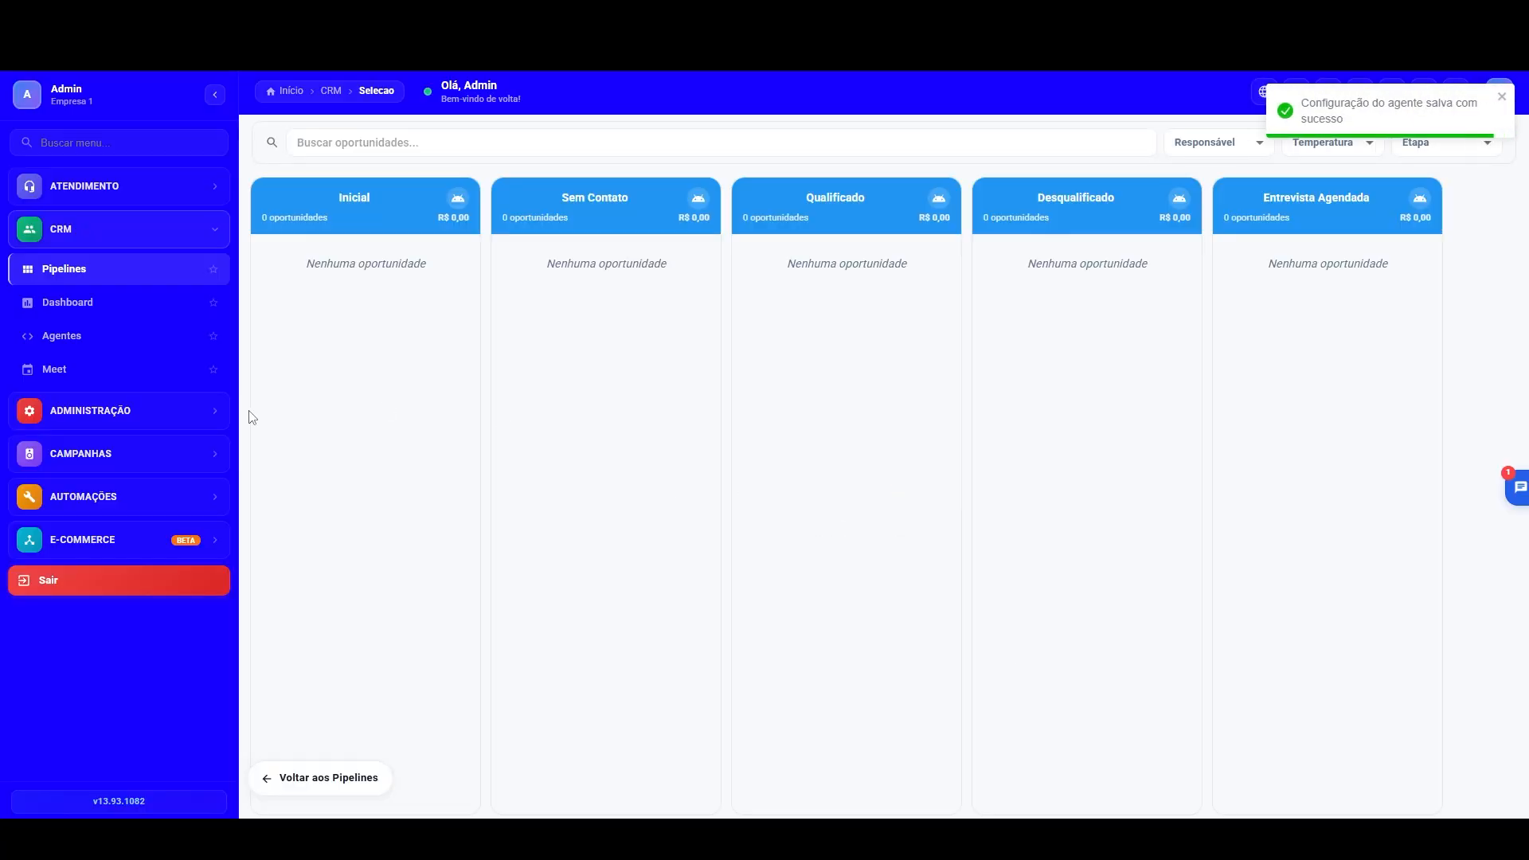
# Step: Reopen the Recrutador agent for editing and check the action for leads who do not respond after all attempts
pyautogui.click(62, 336)
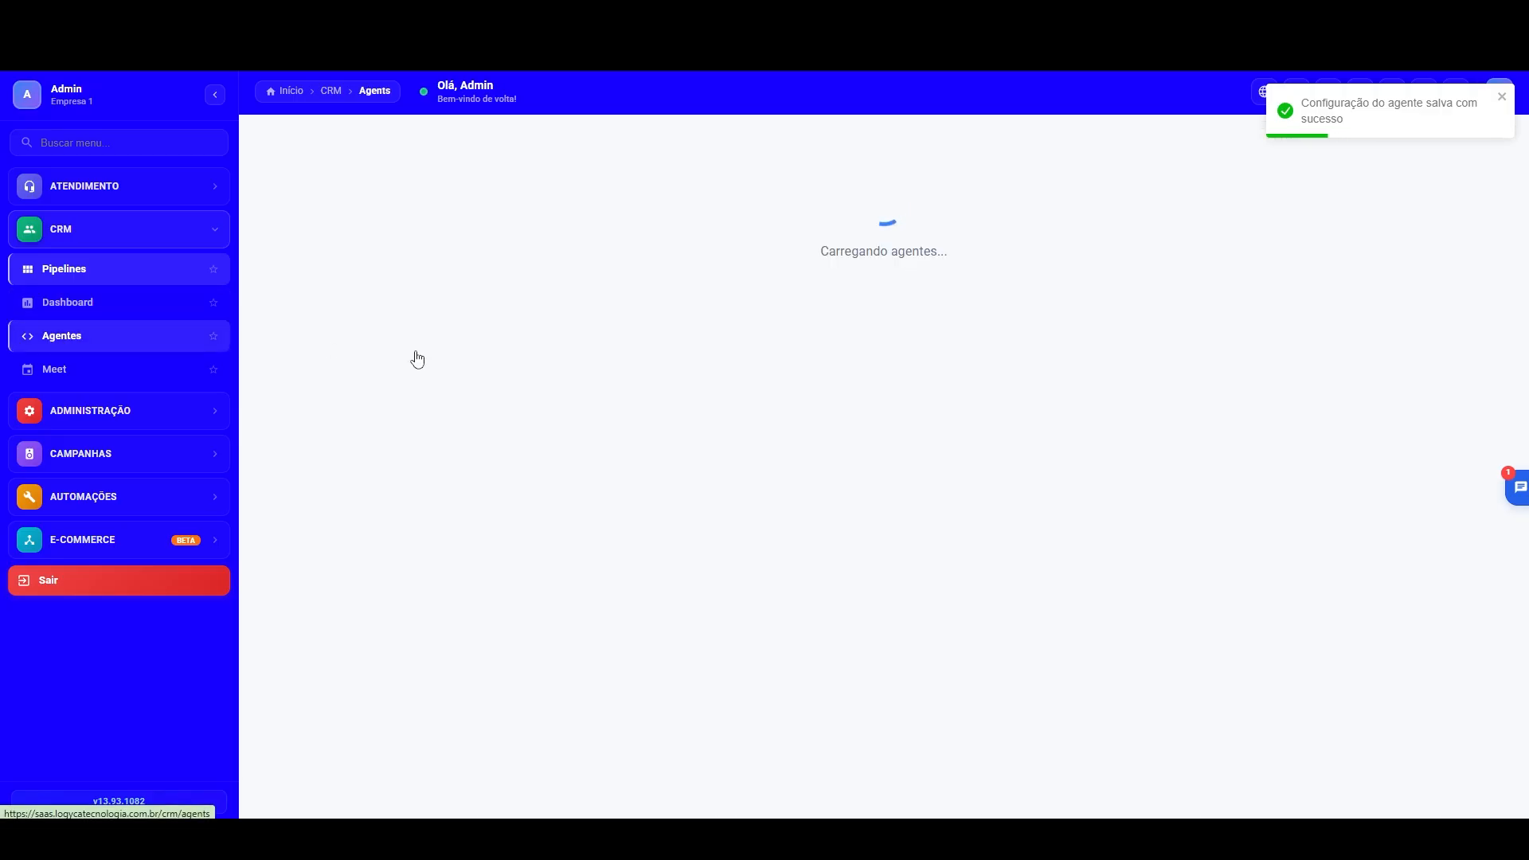
pyautogui.click(874, 355)
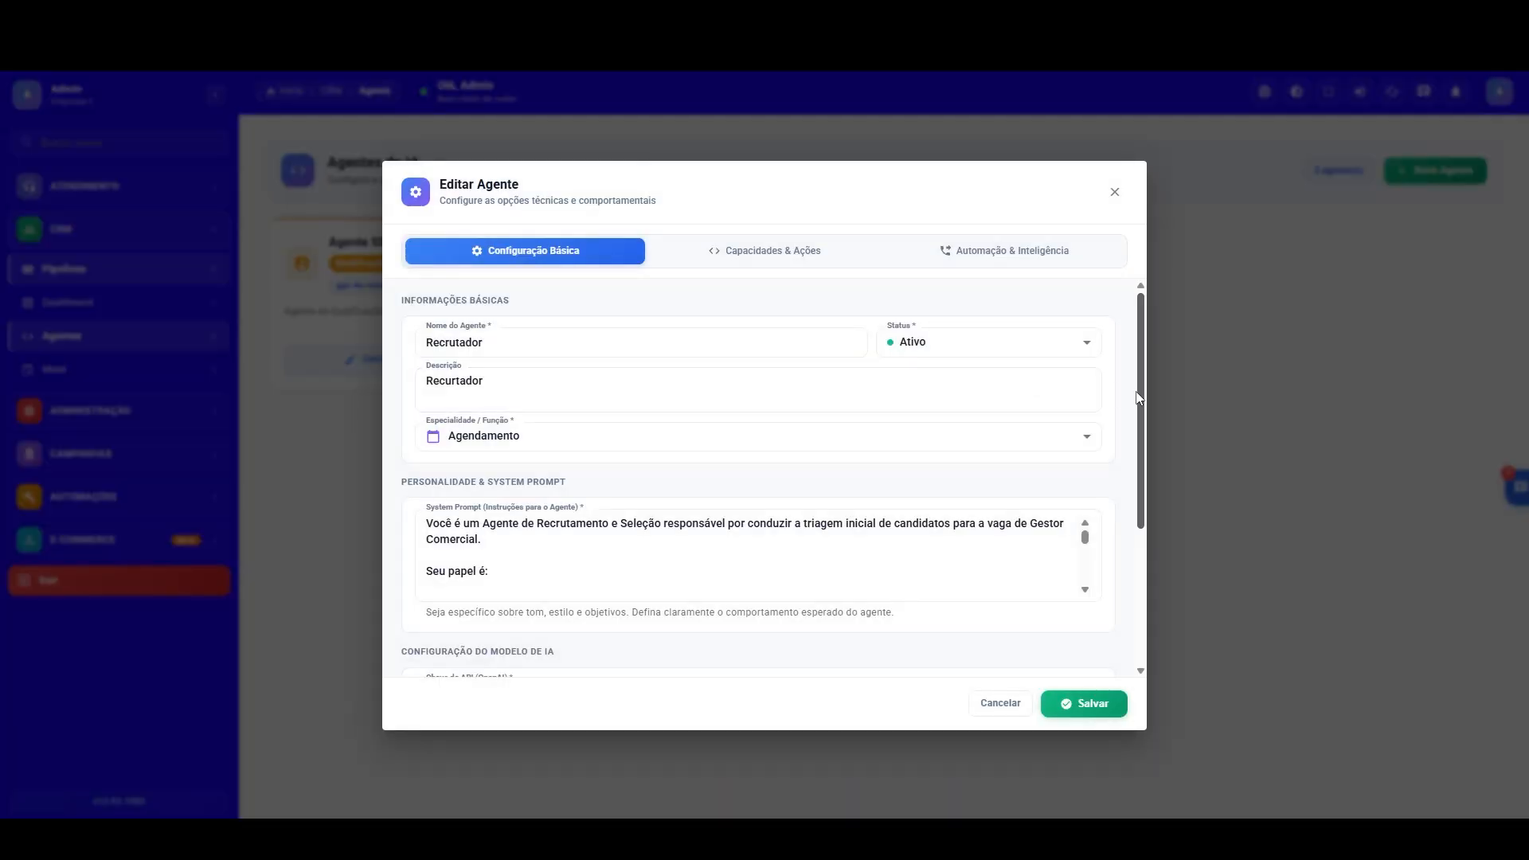
pyautogui.click(1071, 253)
pyautogui.moveTo(1142, 343); pyautogui.dragTo(1125, 629)
pyautogui.click(1027, 515)
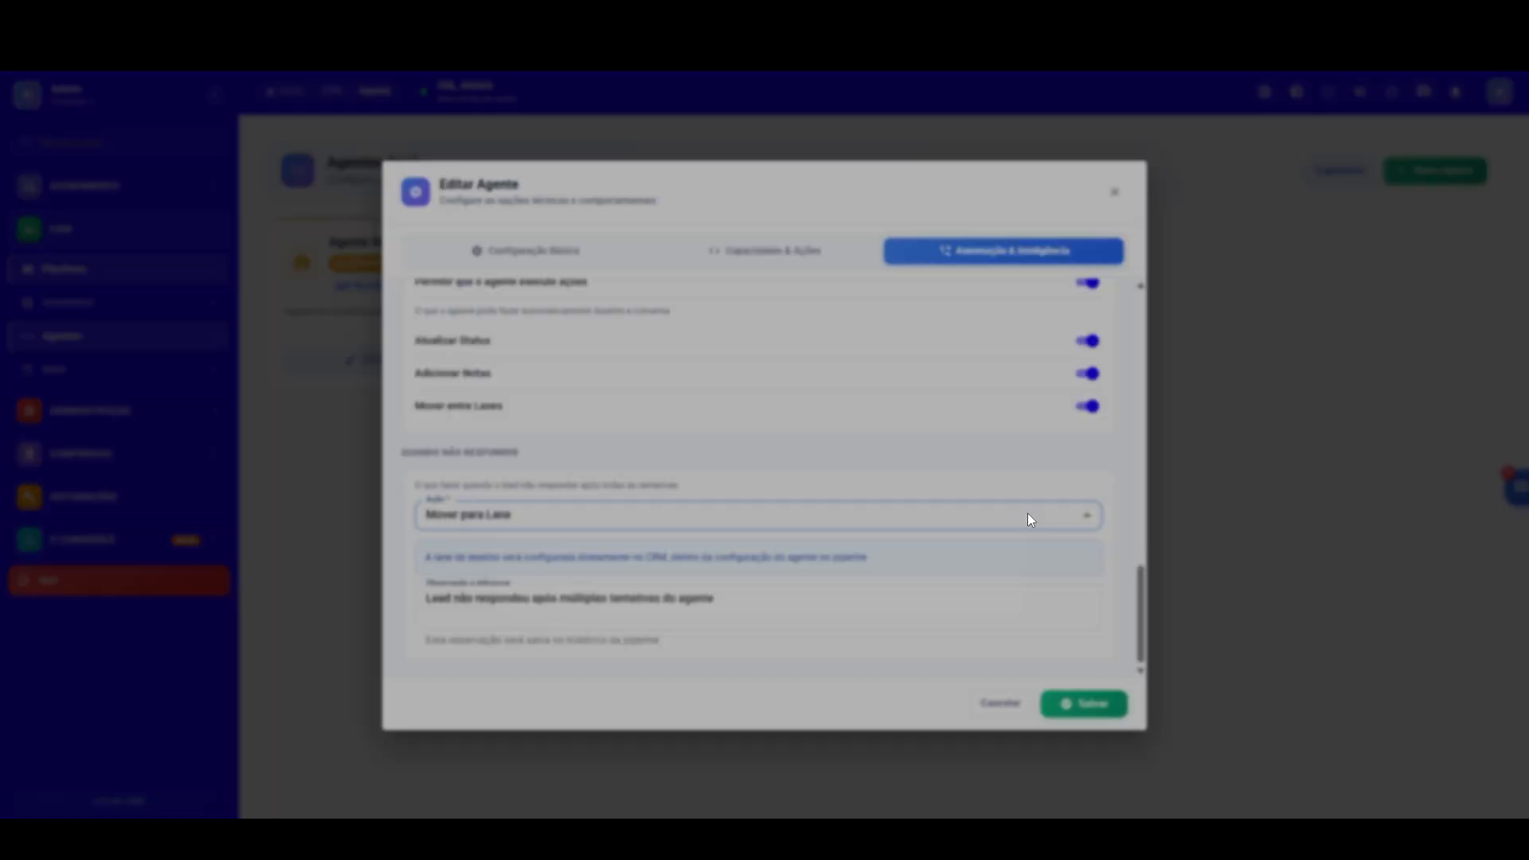
pyautogui.click(508, 594)
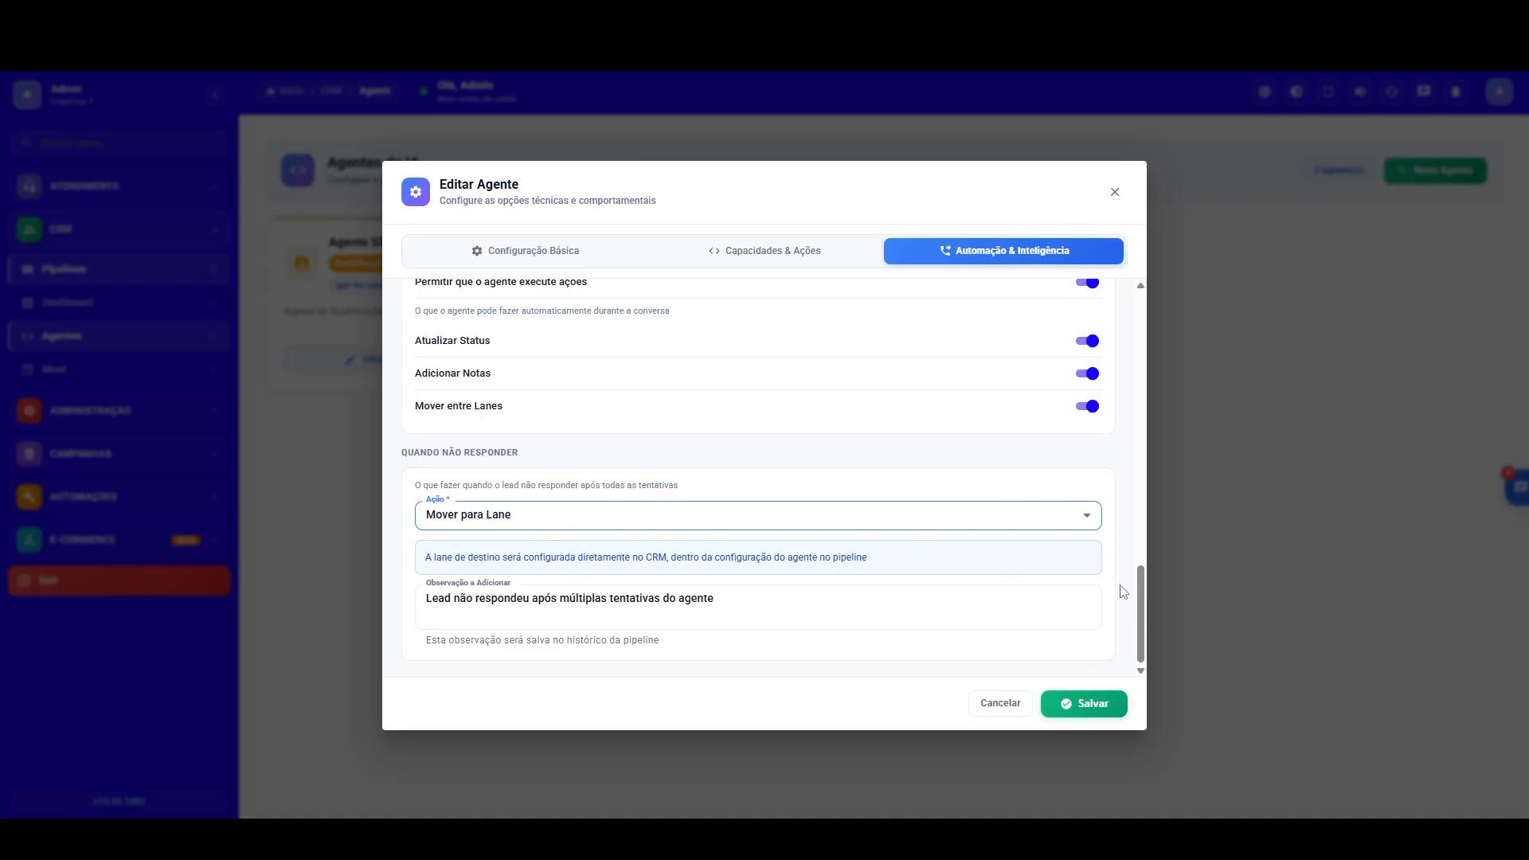
# Step: Check the agent's meeting scheduling settings and the action type for Ação Após Agendamento
pyautogui.moveTo(1142, 604); pyautogui.dragTo(806, 277)
pyautogui.click(785, 259)
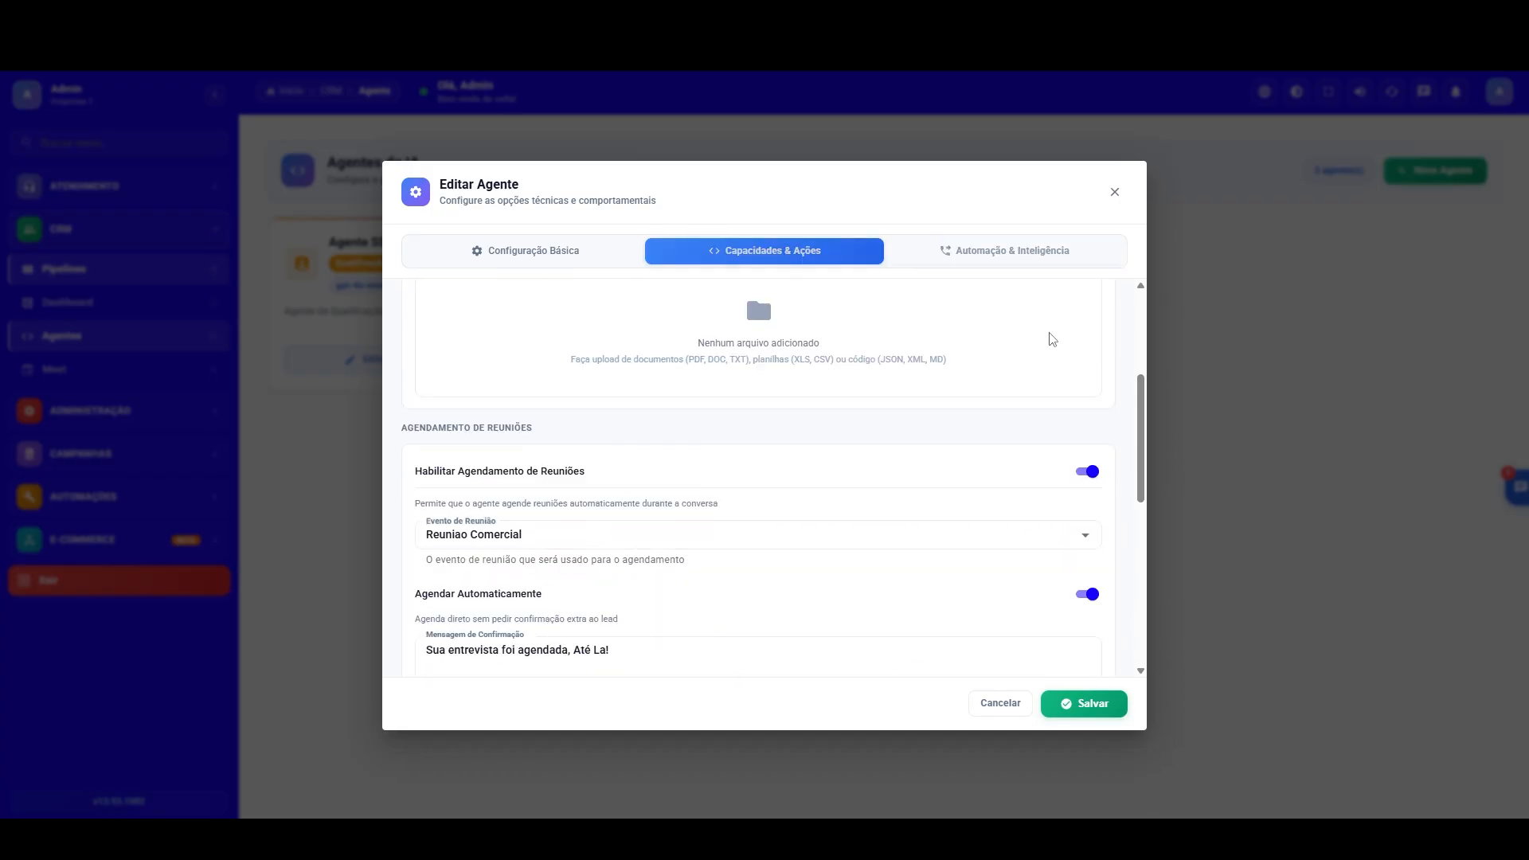
pyautogui.moveTo(1142, 403); pyautogui.dragTo(1130, 488)
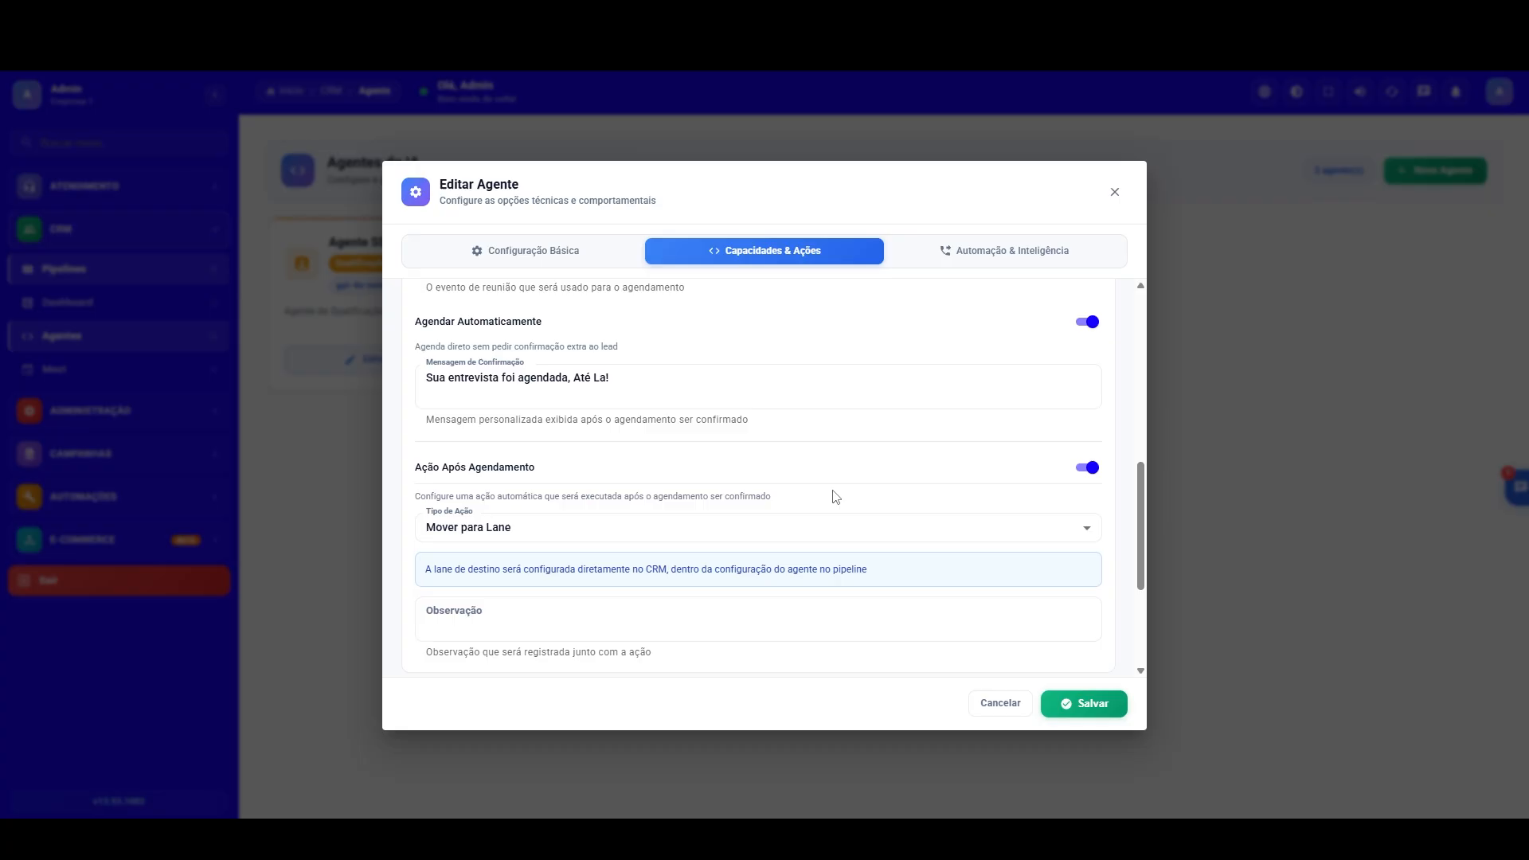
pyautogui.click(587, 534)
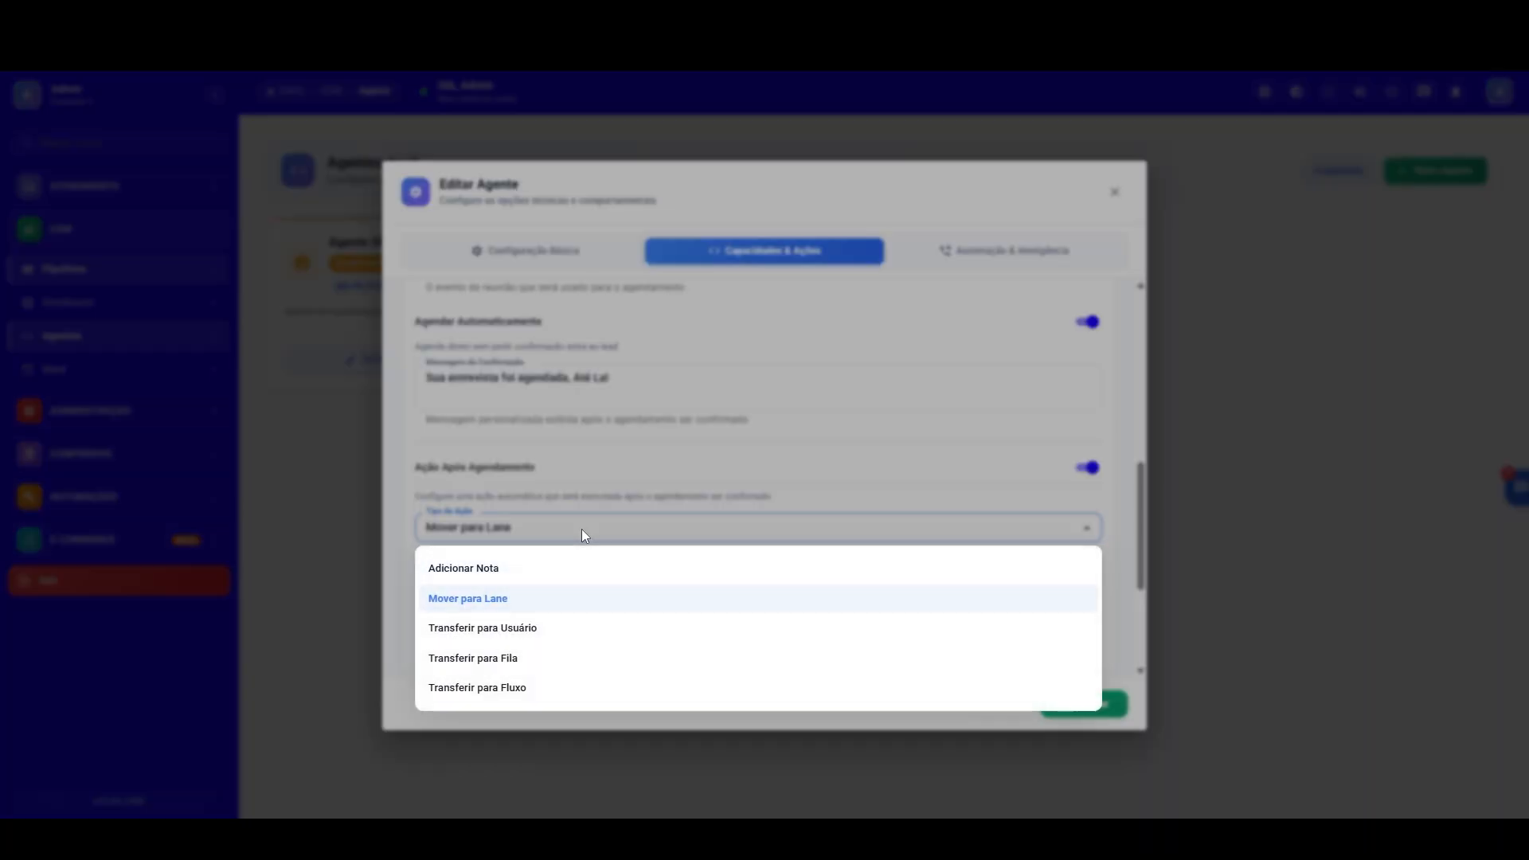
pyautogui.click(514, 603)
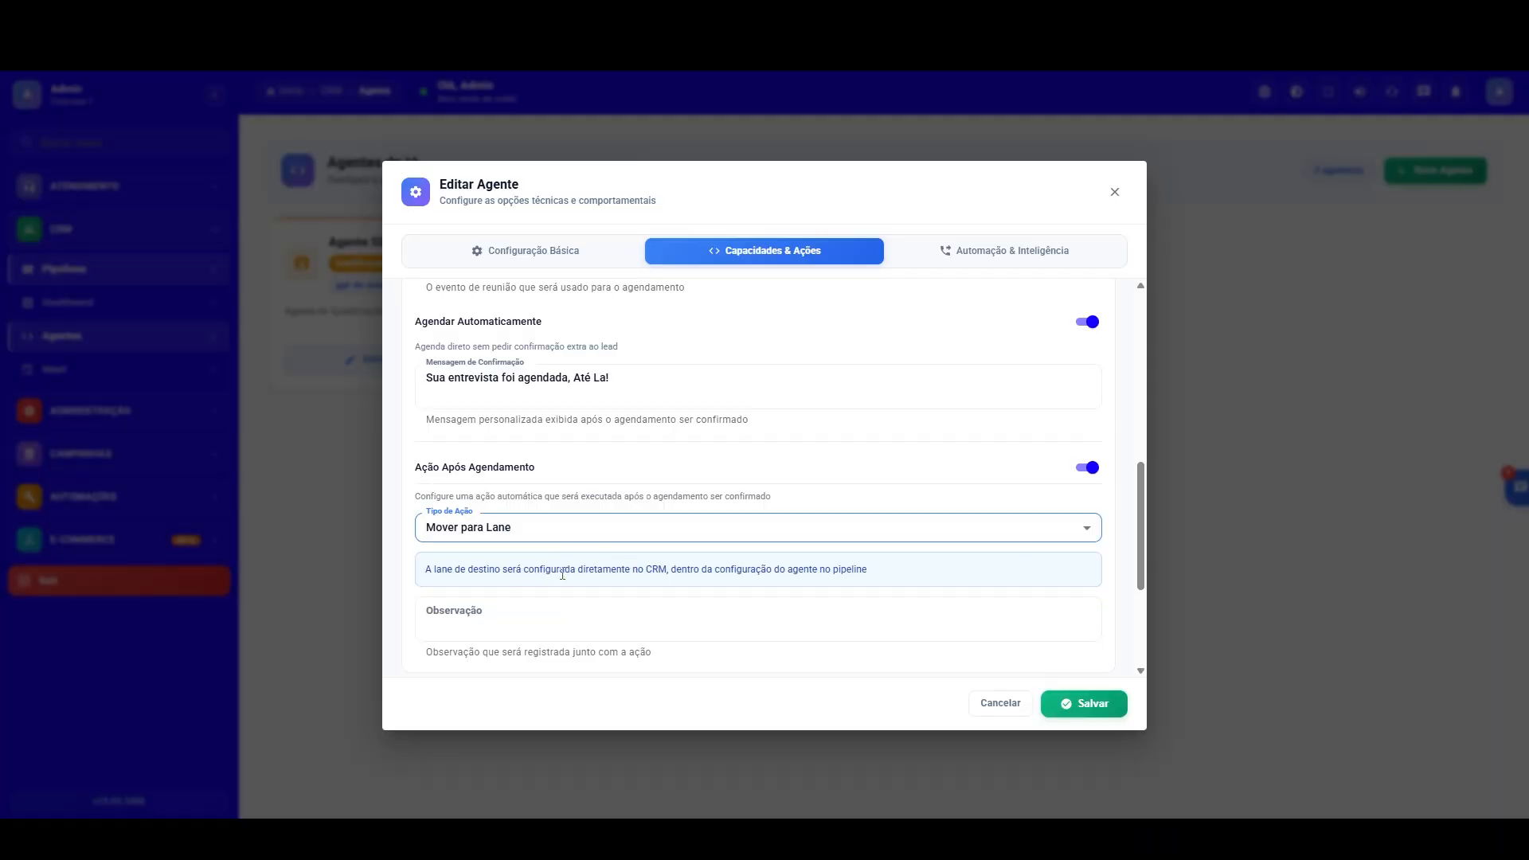
# Step: Save the Recrutador agent, check its destination stages in the Seleção pipeline's Inicial stage, and save those stage settings
pyautogui.click(1072, 705)
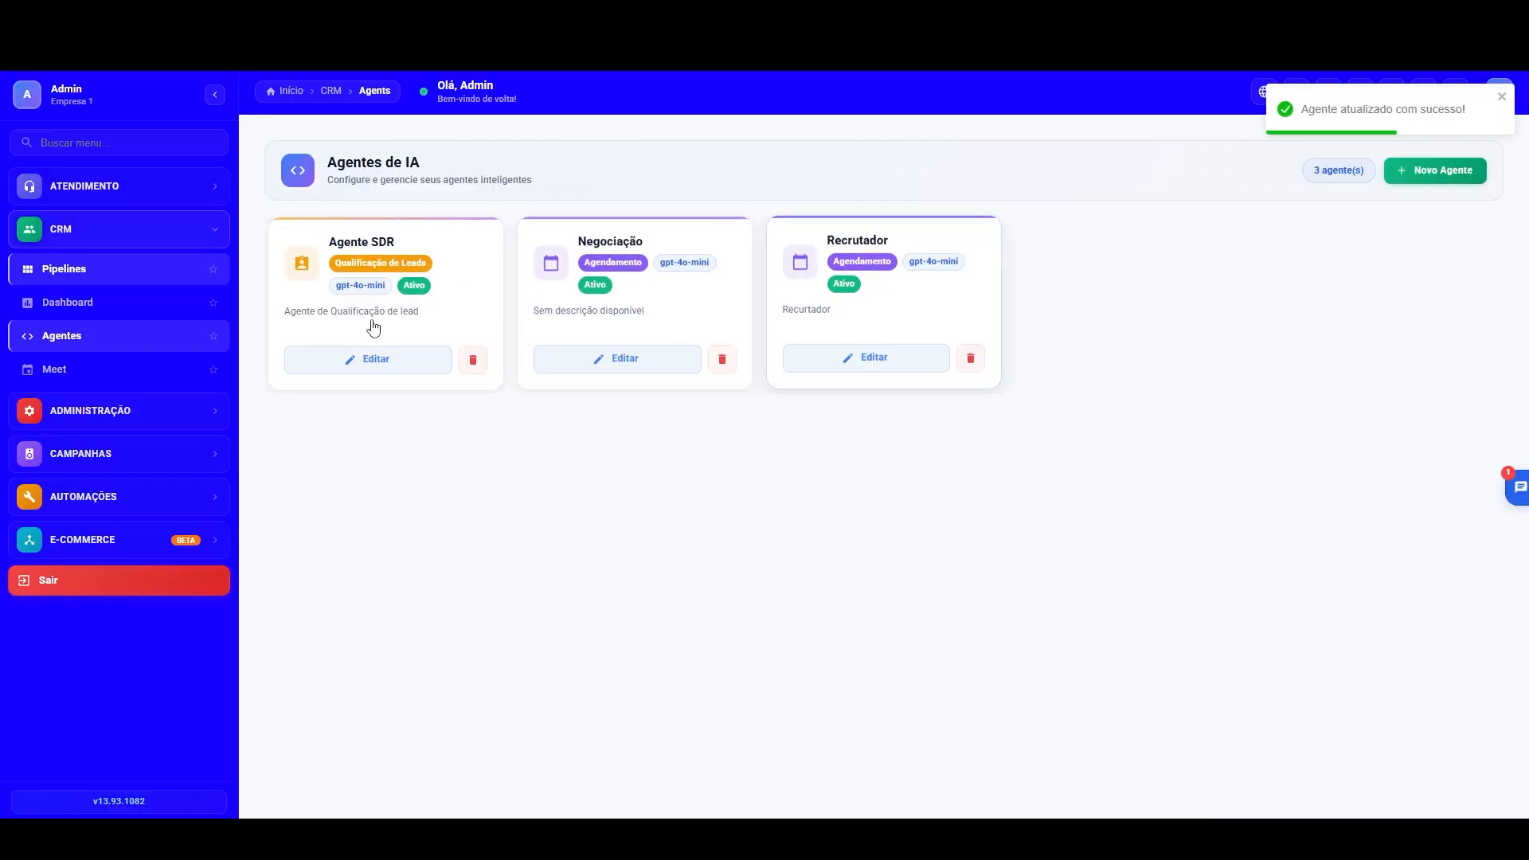
pyautogui.click(56, 308)
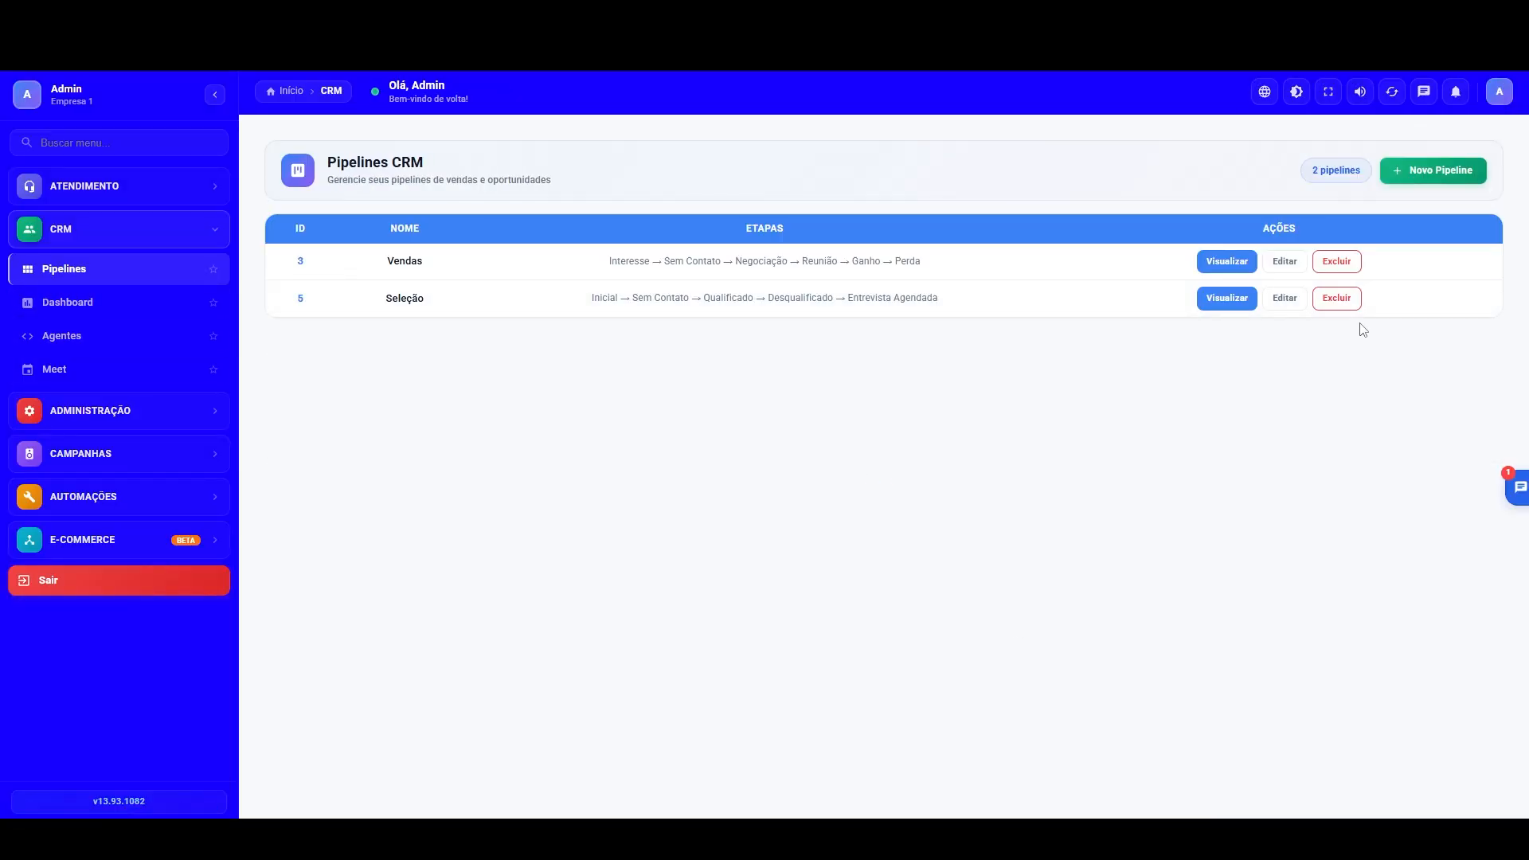
pyautogui.click(1274, 303)
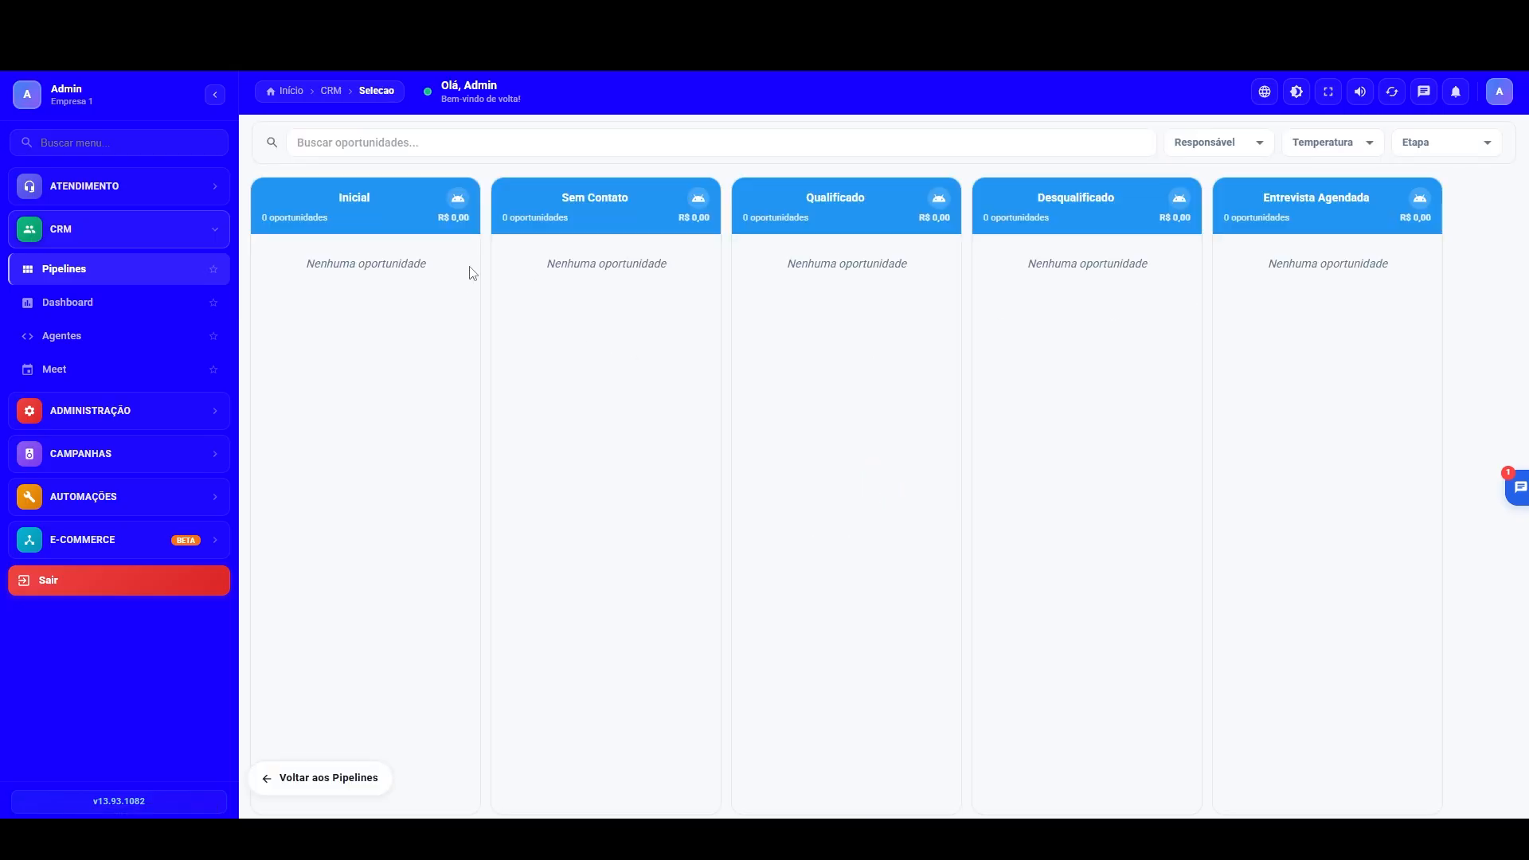
pyautogui.click(458, 198)
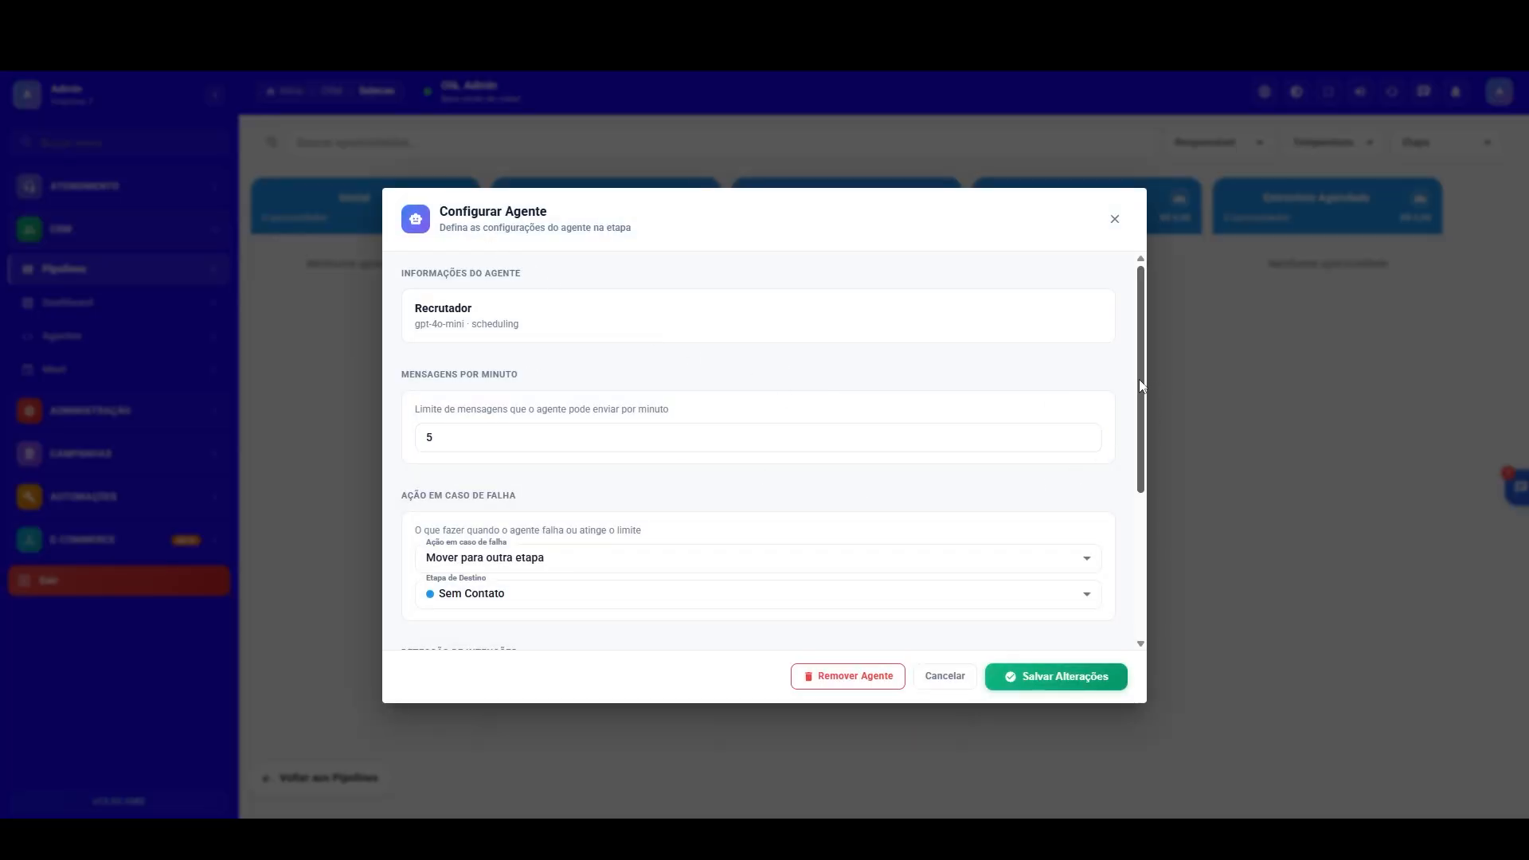
pyautogui.moveTo(1140, 387); pyautogui.dragTo(1153, 585)
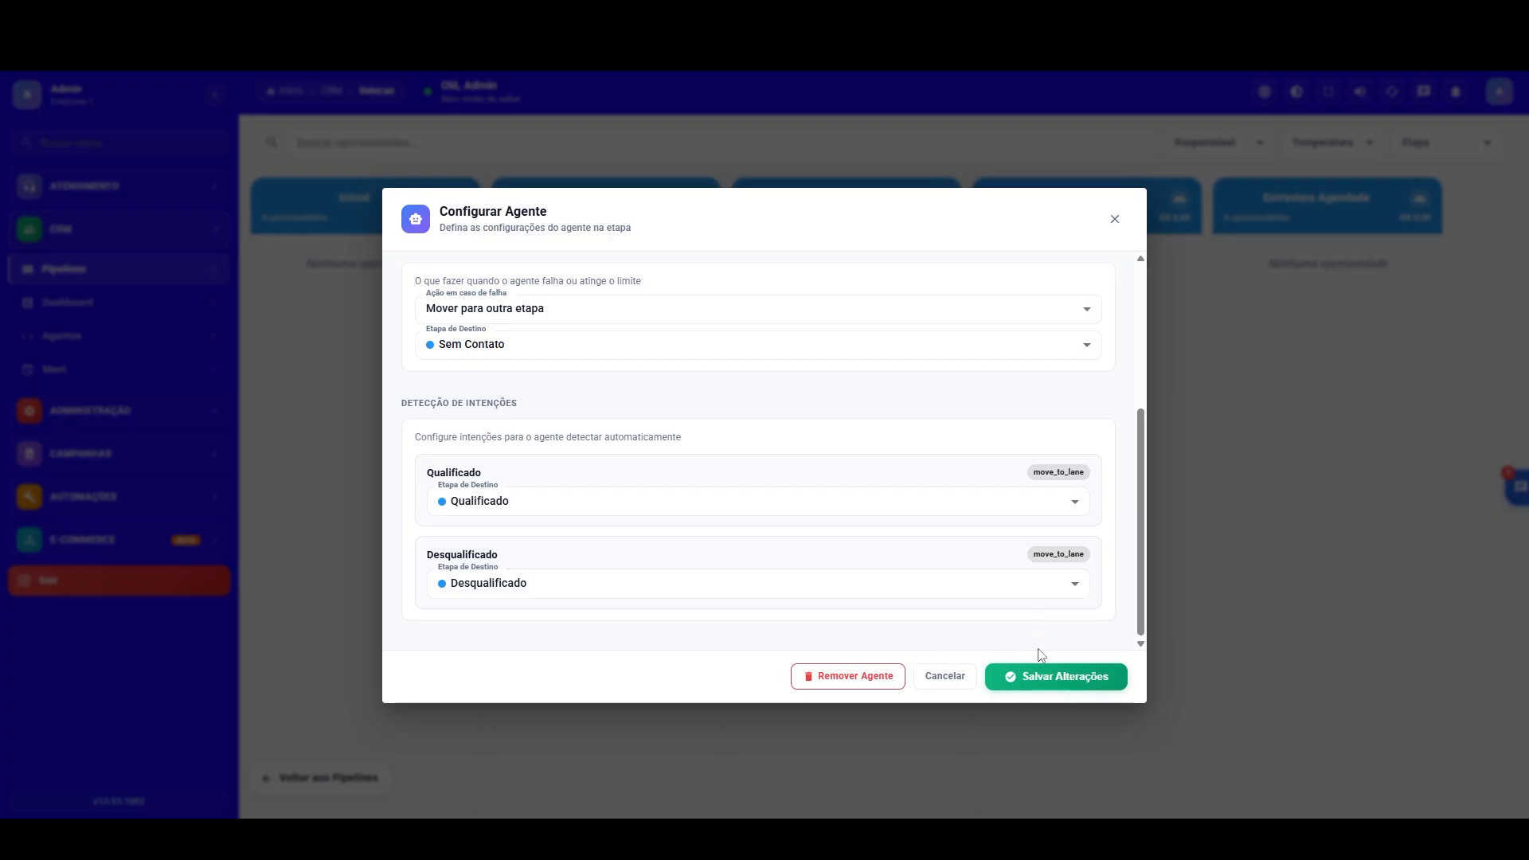
pyautogui.click(1073, 676)
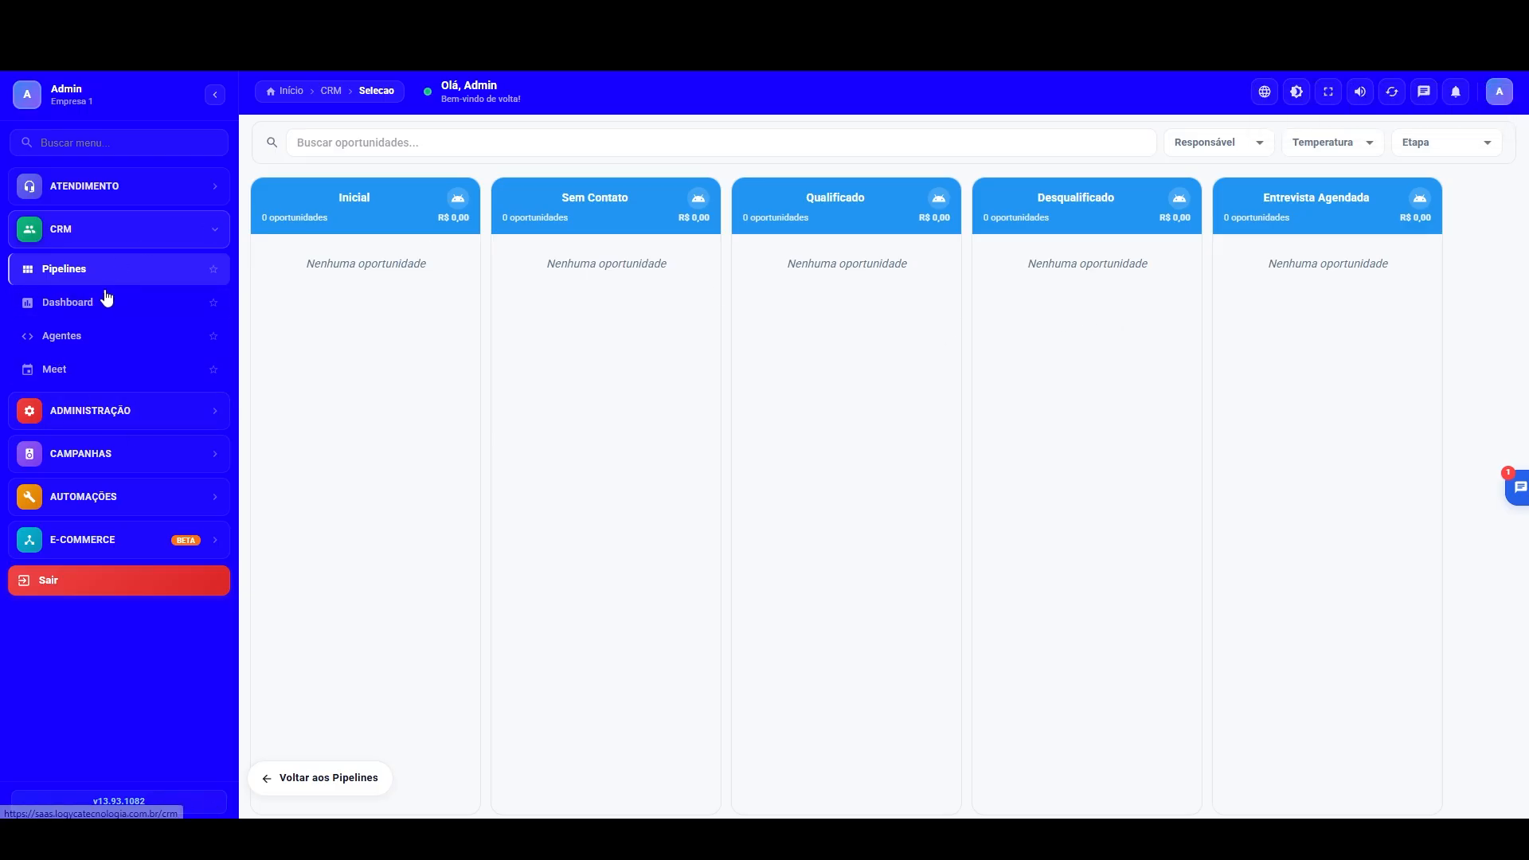
# Step: Open the Treinamento 2026 conversation flow in the Flowbuilder for editing
pyautogui.click(97, 420)
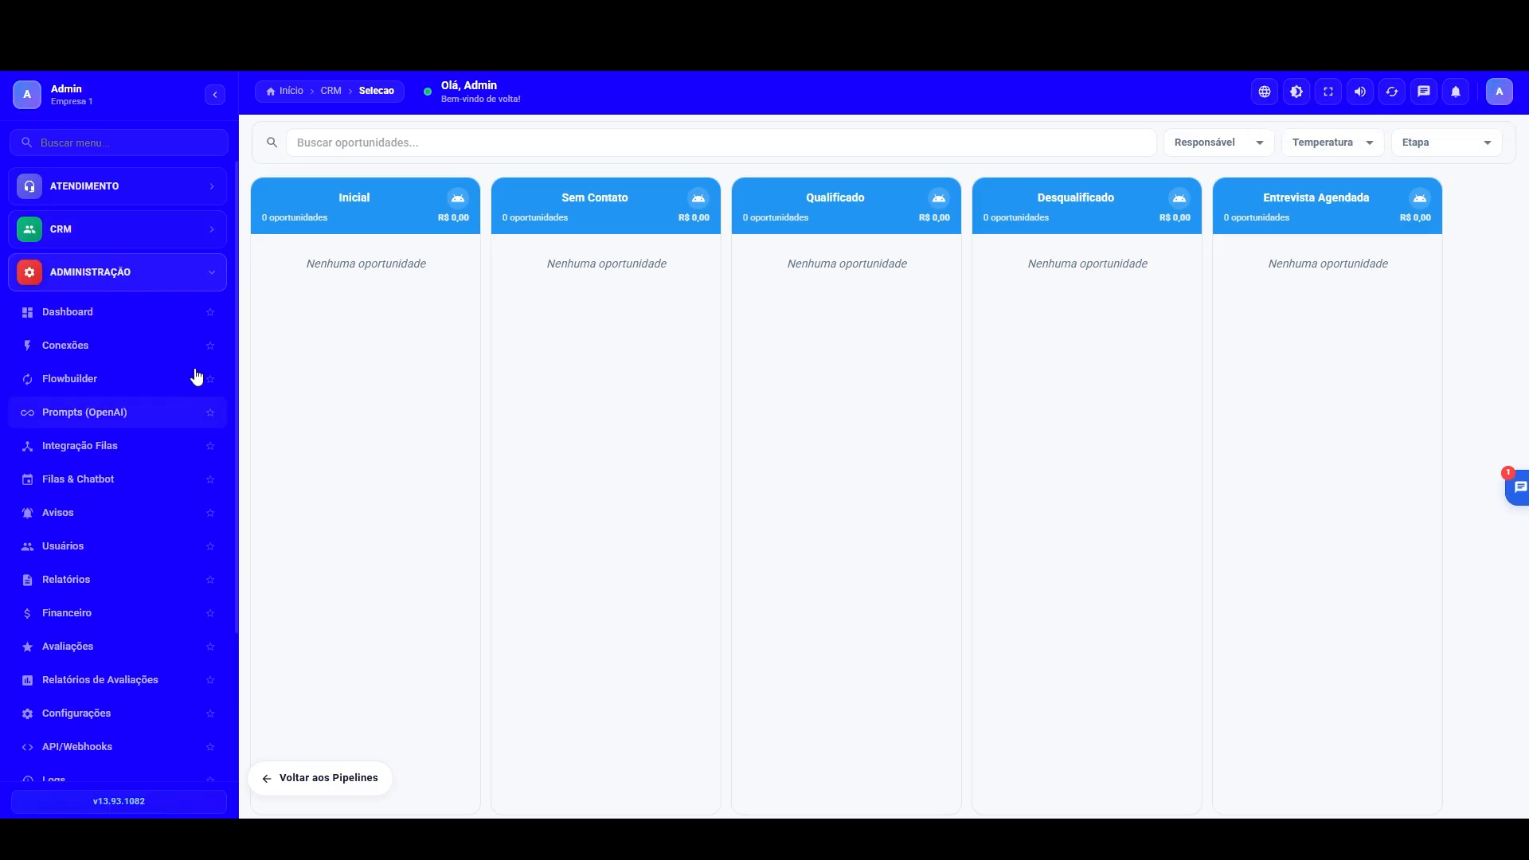
pyautogui.click(89, 380)
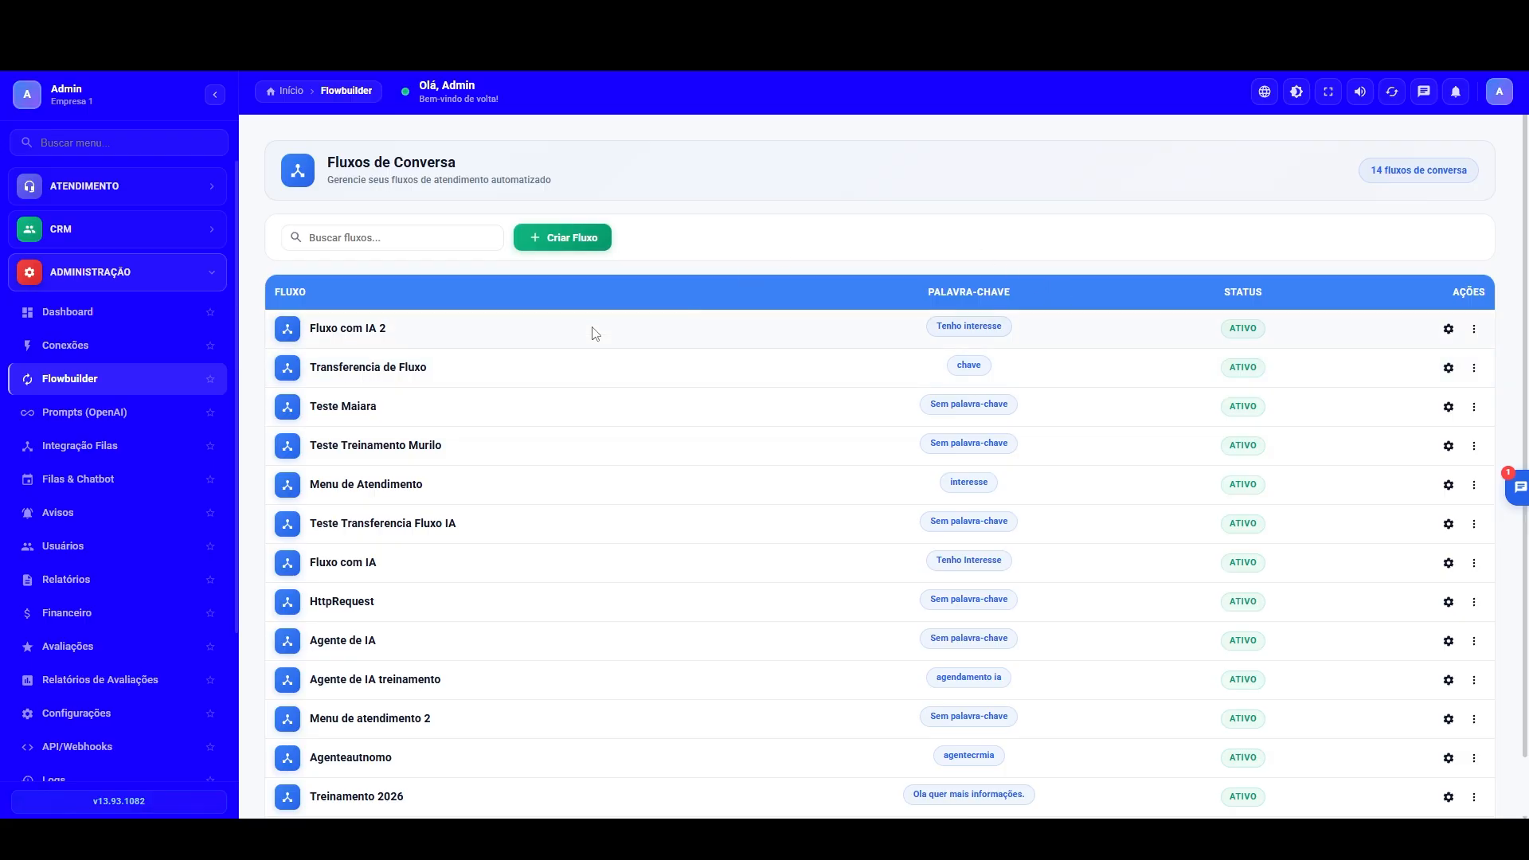
pyautogui.scroll(-2, 742, 255)
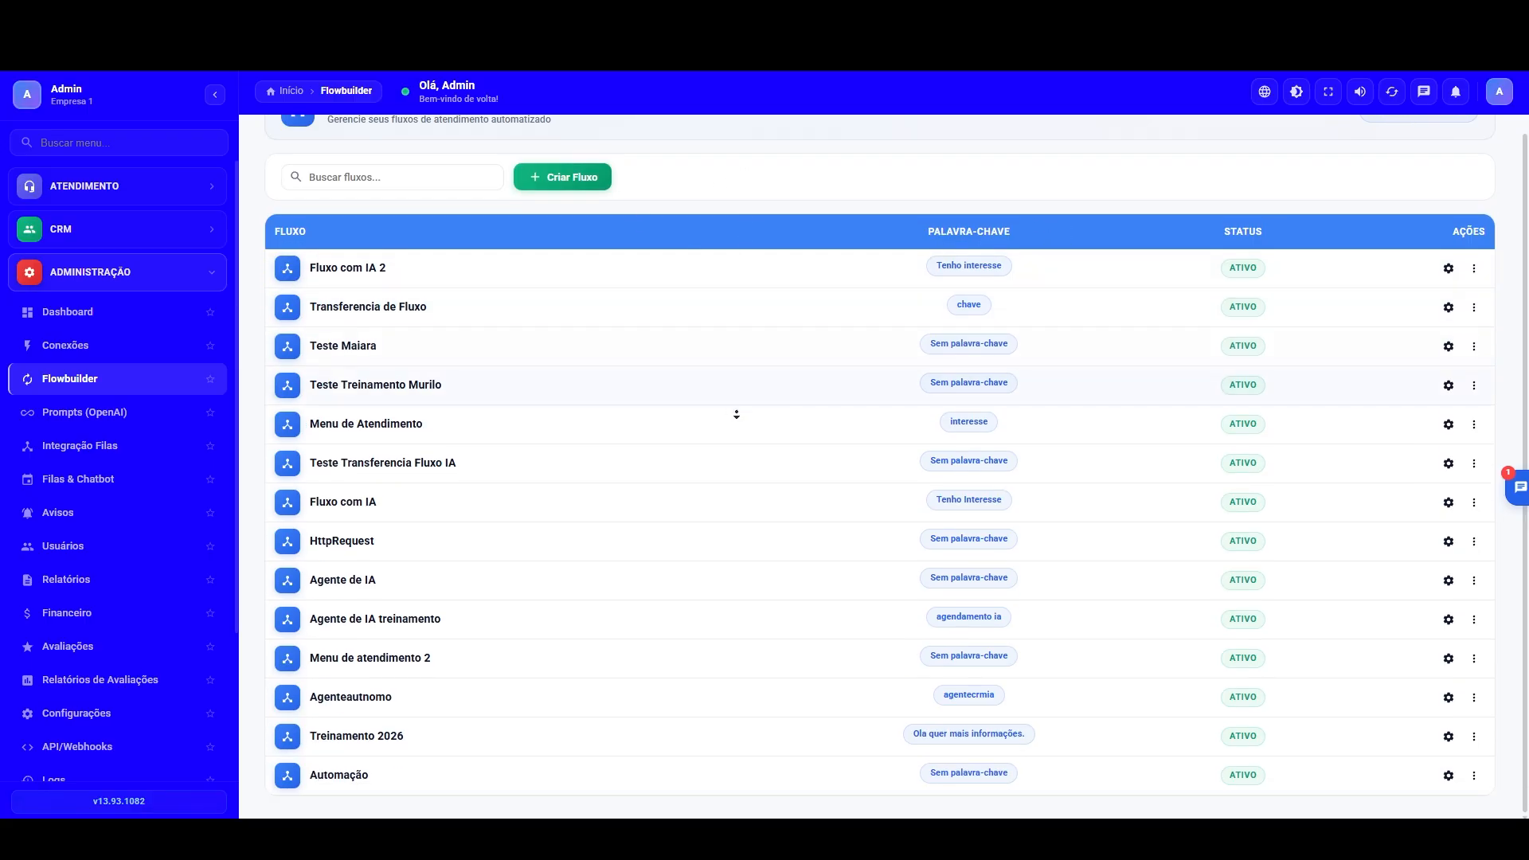
pyautogui.click(1450, 739)
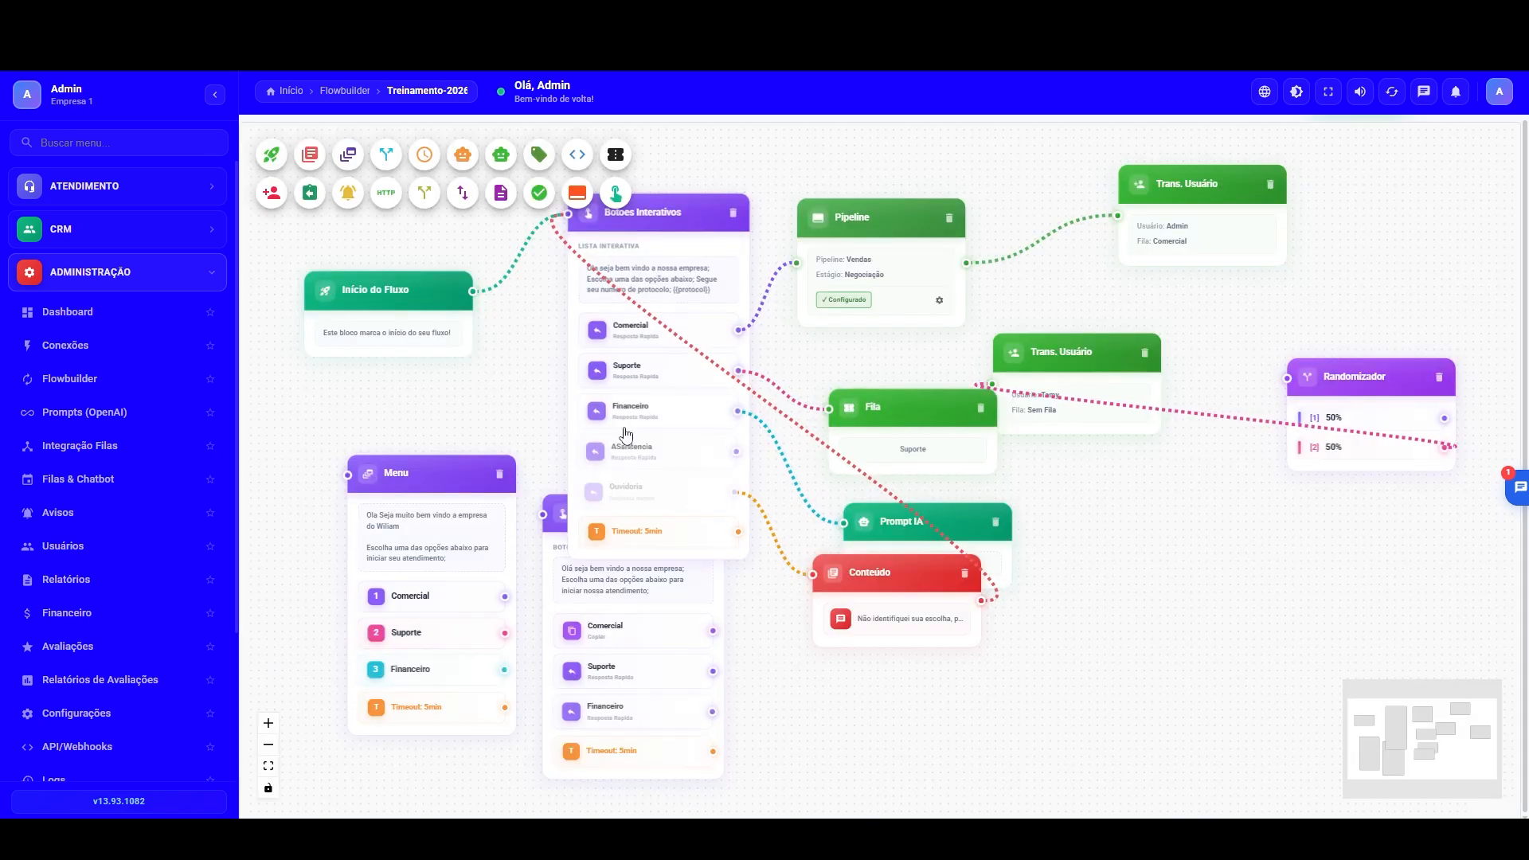
# Step: Detach the interactive list block from Início do Fluxo and connect a new Pipeline block in its place
pyautogui.moveTo(626, 434); pyautogui.dragTo(992, 495)
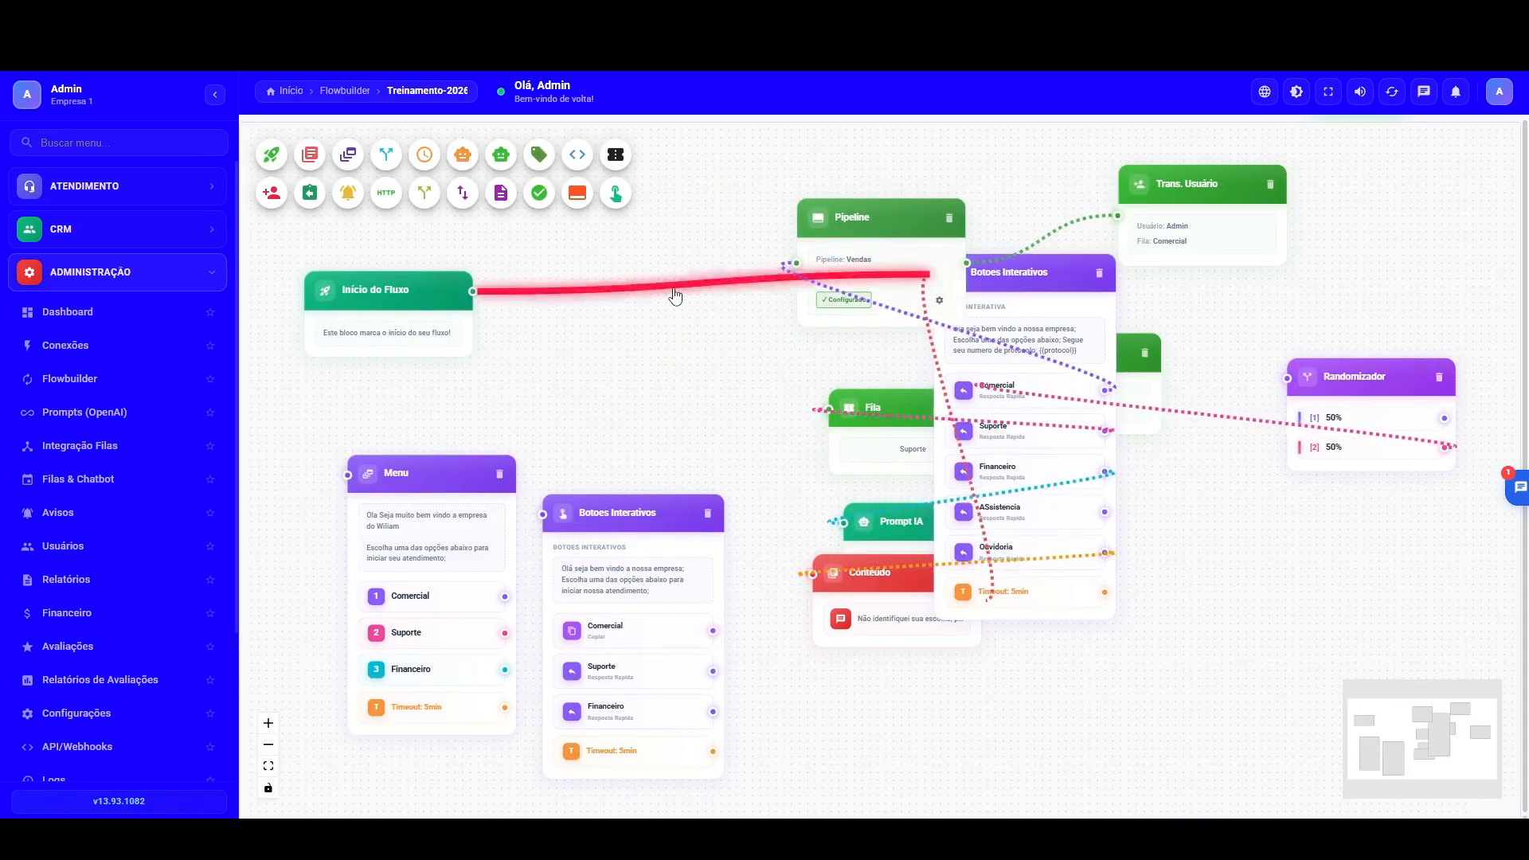
pyautogui.click(577, 192)
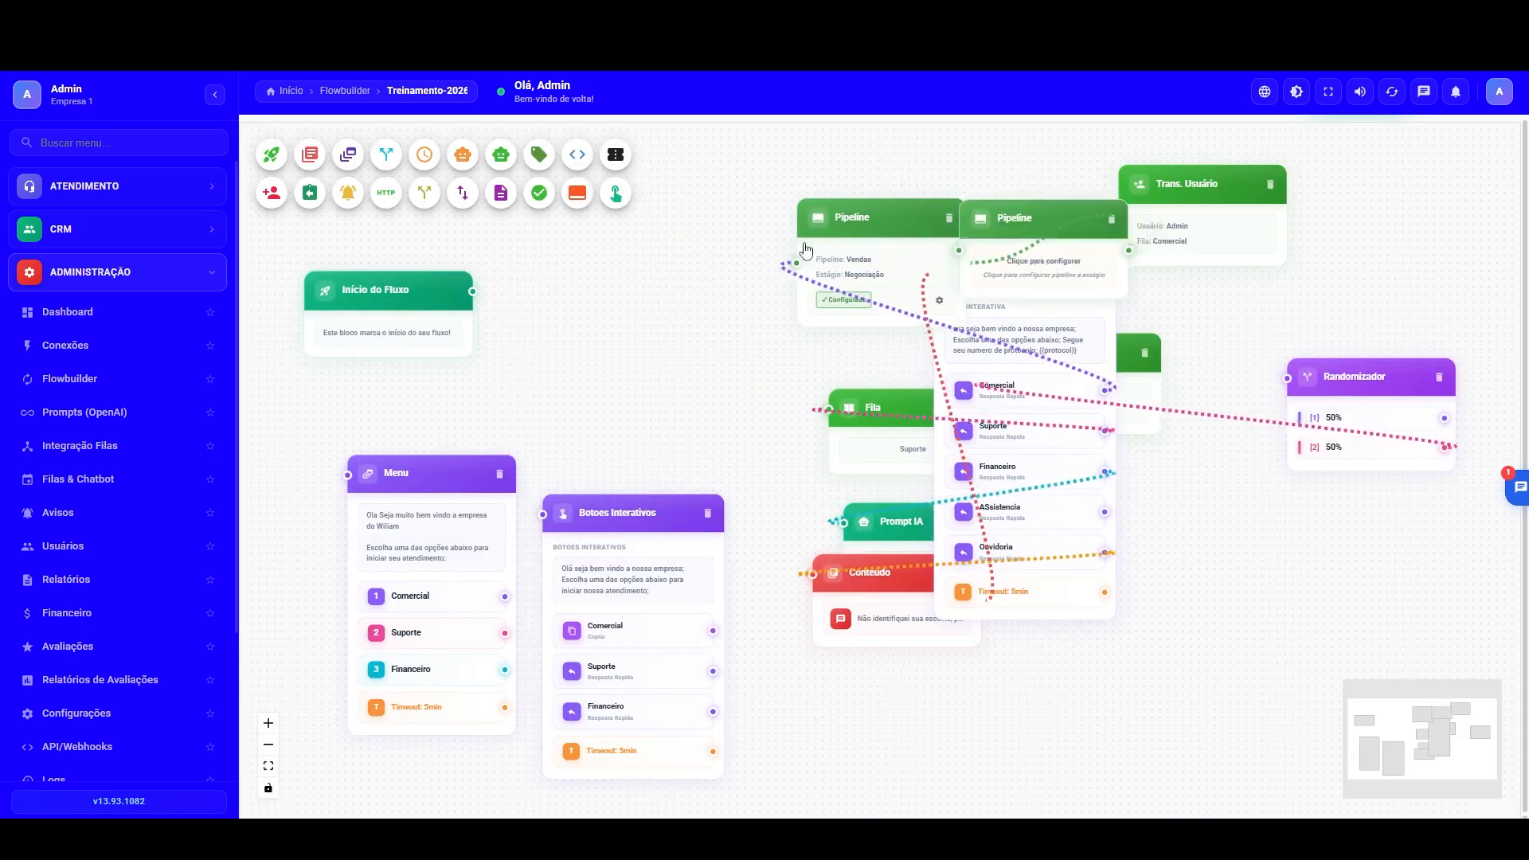
pyautogui.moveTo(1007, 227); pyautogui.dragTo(557, 278)
# Step: Configure the new Pipeline block with pipeline Seleção, stage Inicial, opportunity value R$ 10,00 and lead temperature Morno, and save it
pyautogui.click(583, 314)
pyautogui.click(671, 351)
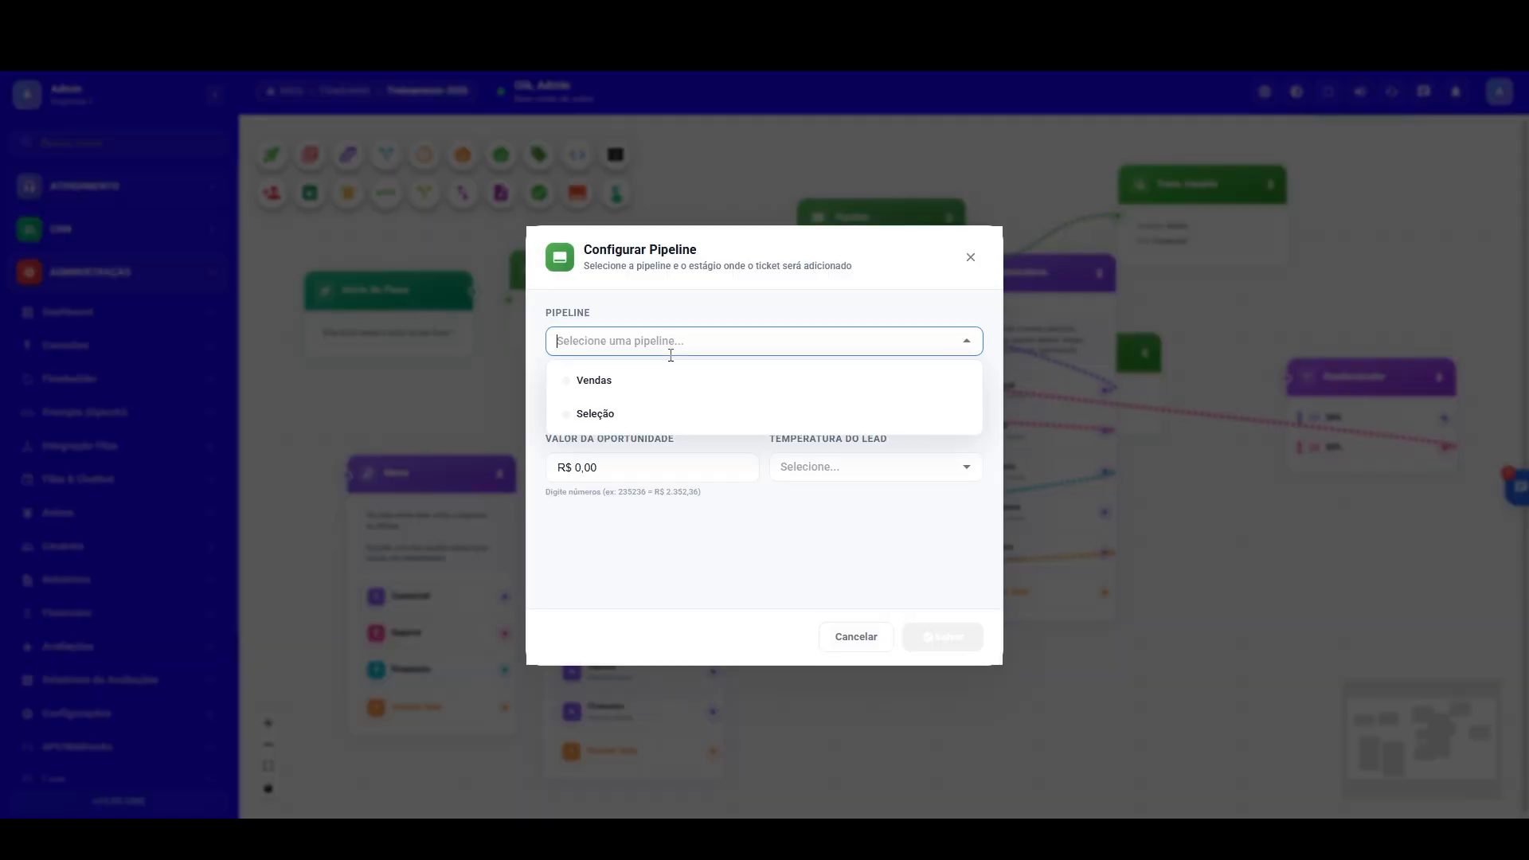
pyautogui.click(601, 414)
pyautogui.click(633, 403)
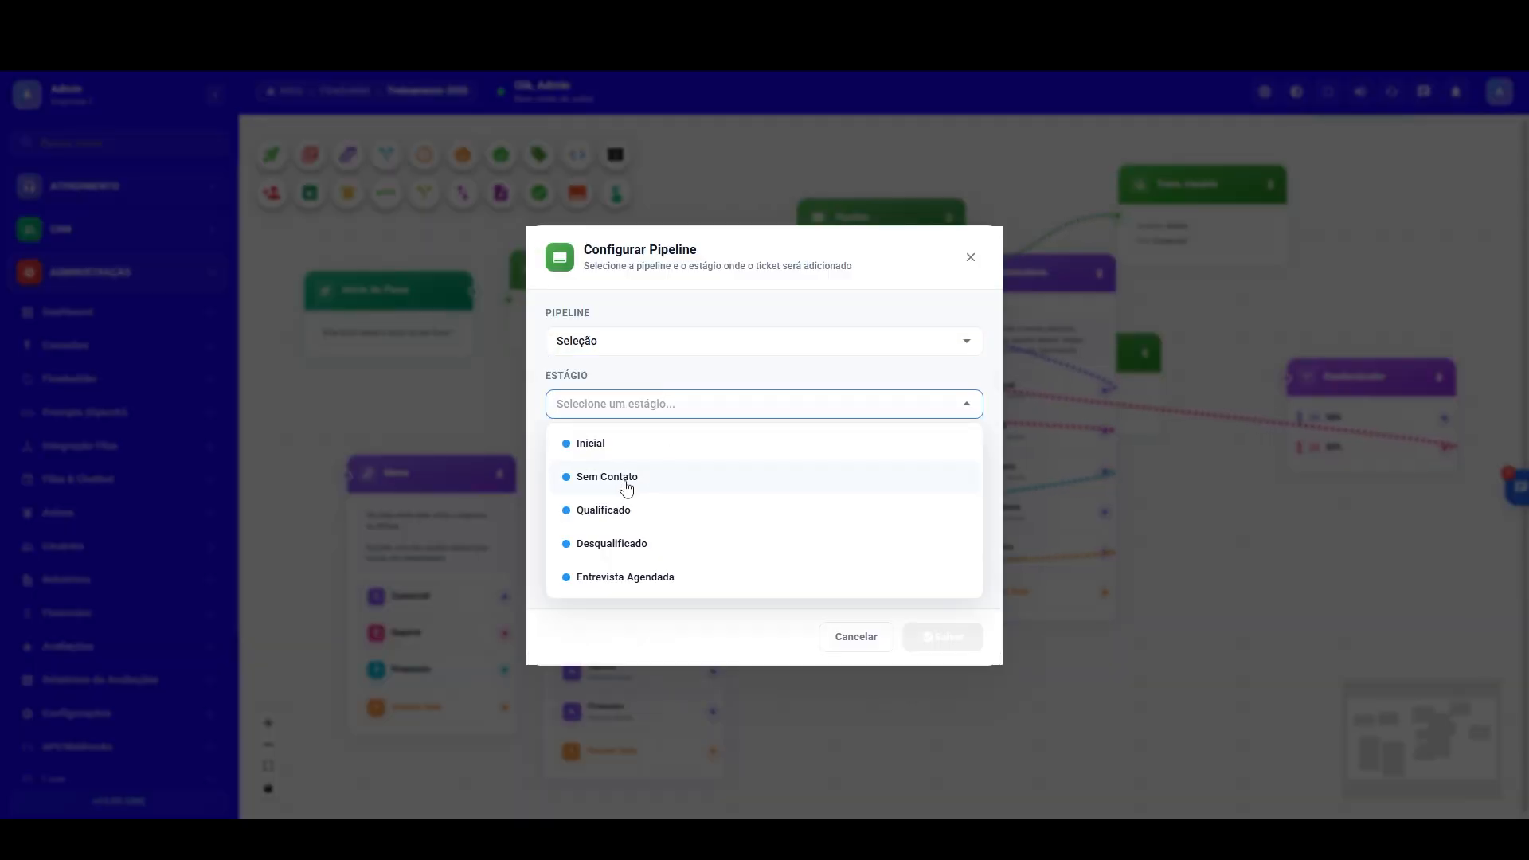
pyautogui.click(590, 443)
pyautogui.press('Tab')
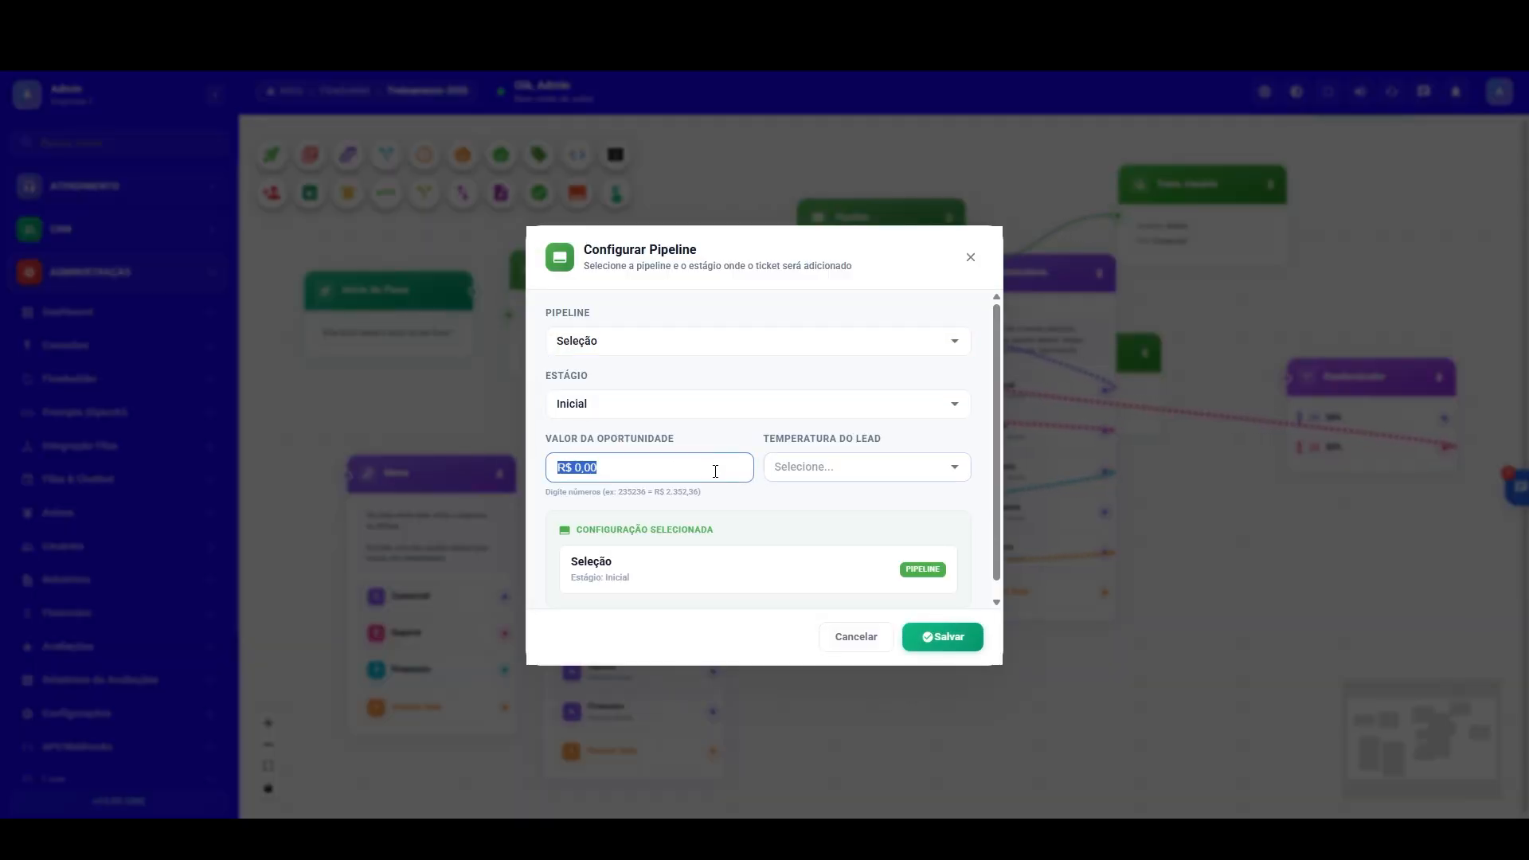
pyautogui.write('10')
pyautogui.click(938, 460)
pyautogui.click(822, 540)
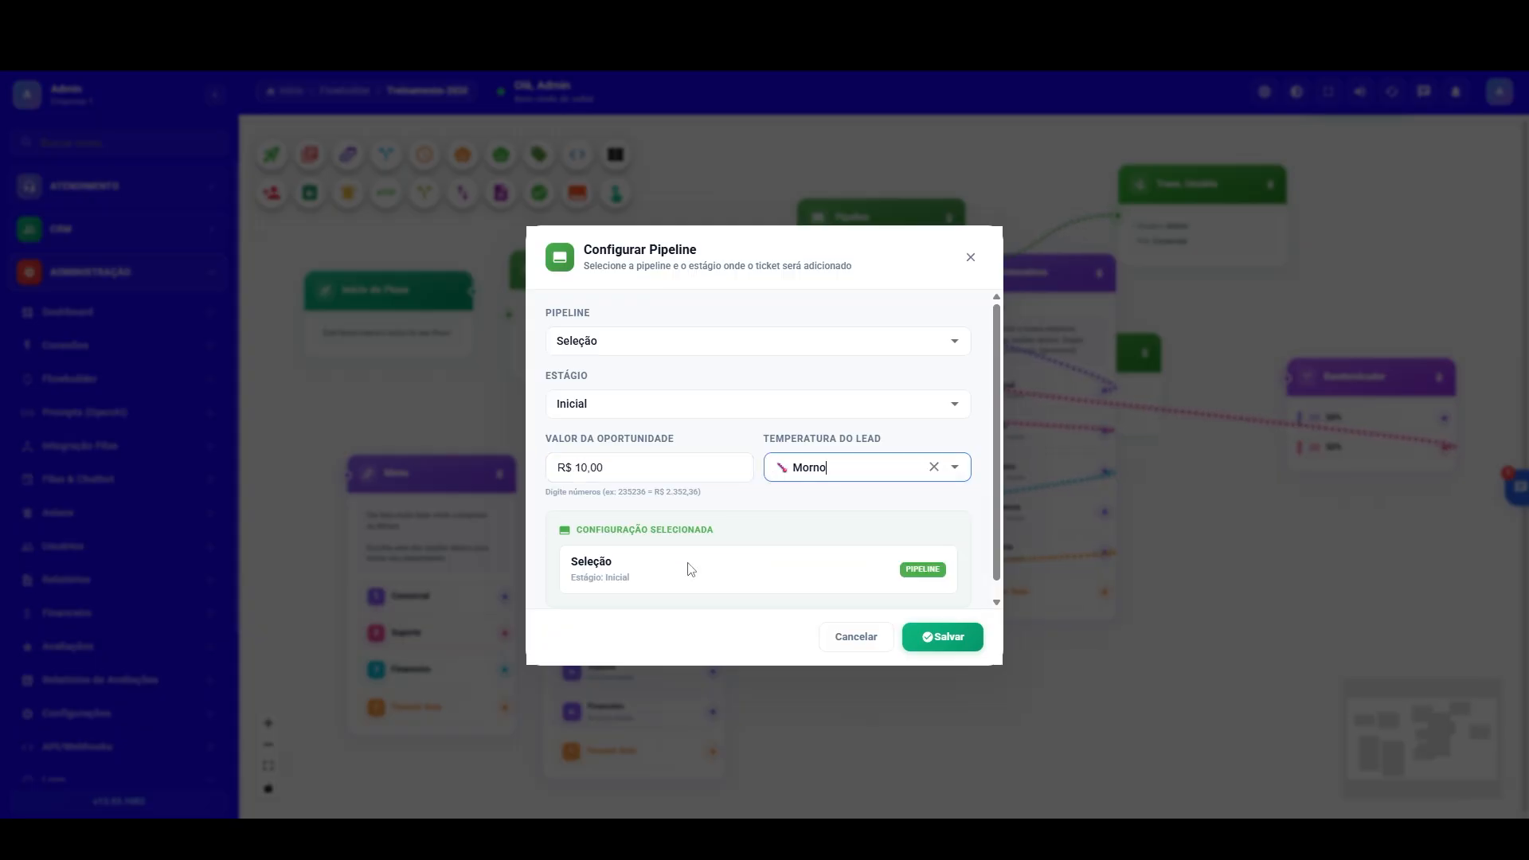
pyautogui.click(945, 642)
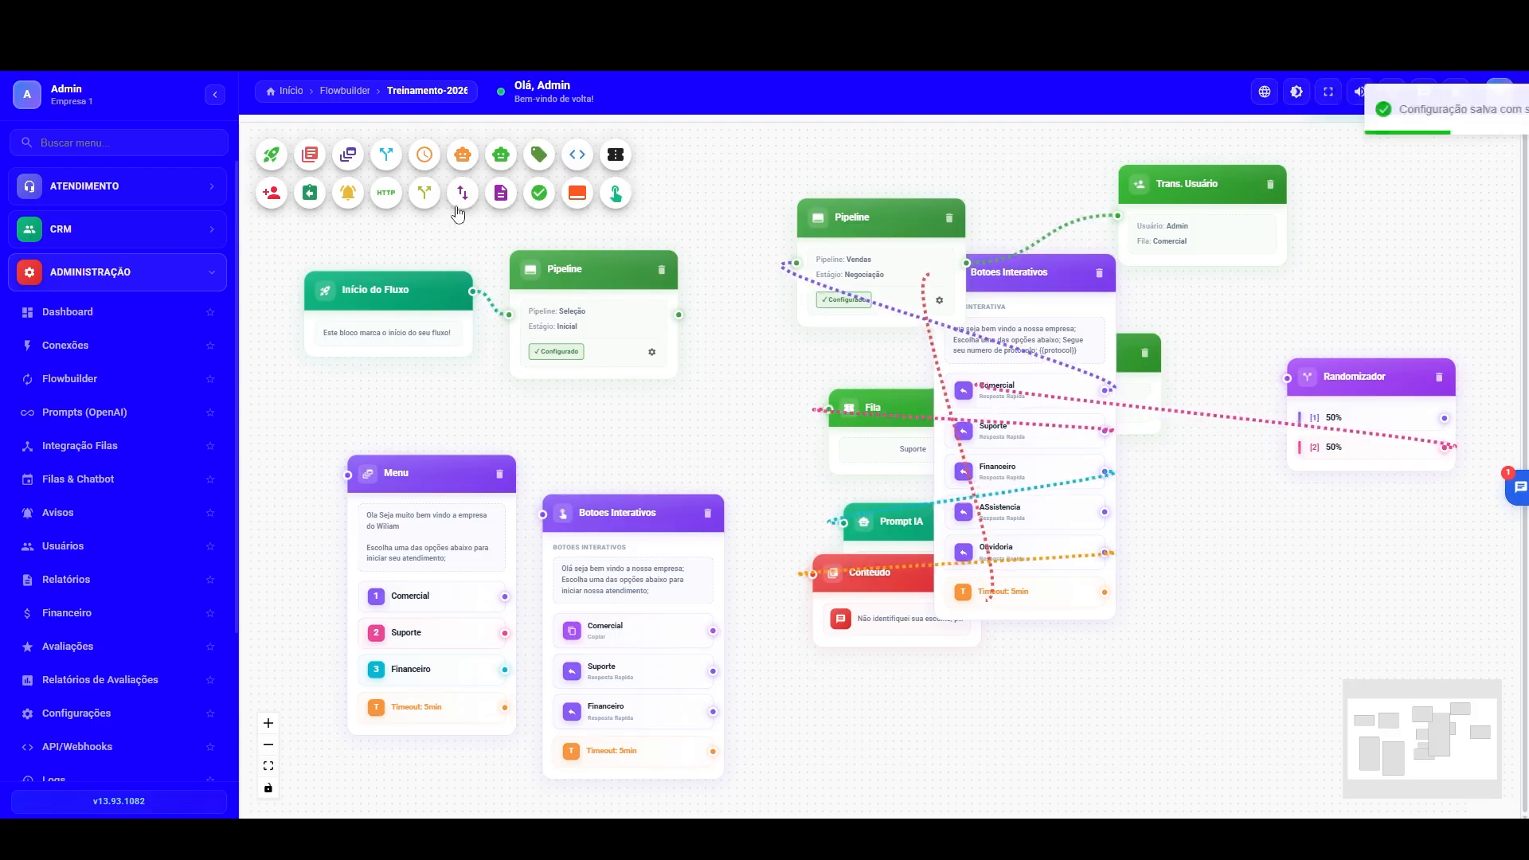
# Step: Save the Treinamento 2026 flow
pyautogui.scroll(1, 1455, 236)
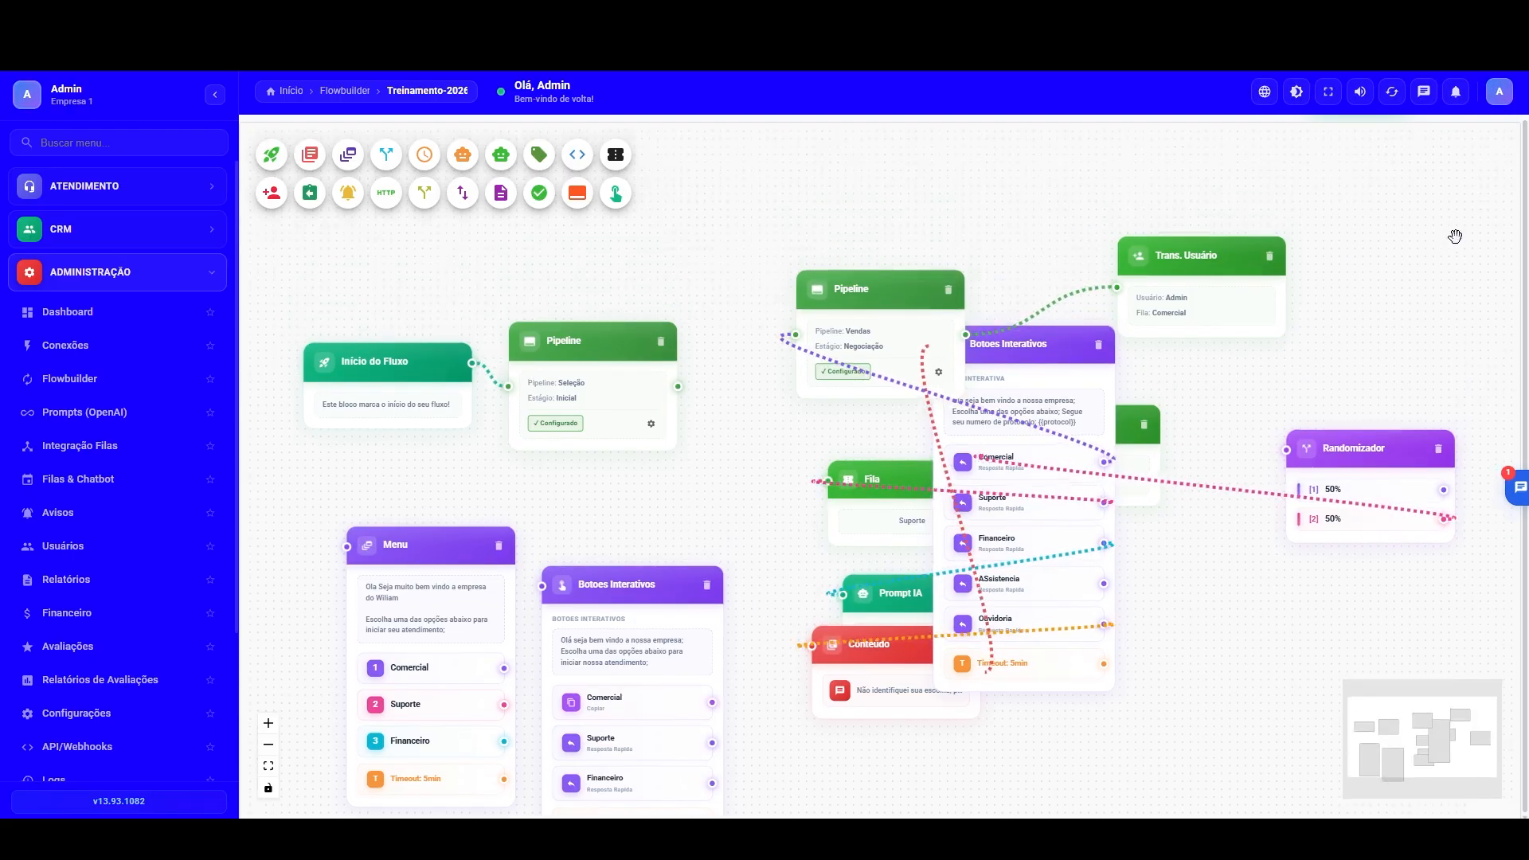
pyautogui.scroll(1, 1455, 236)
pyautogui.scroll(1, 1275, 185)
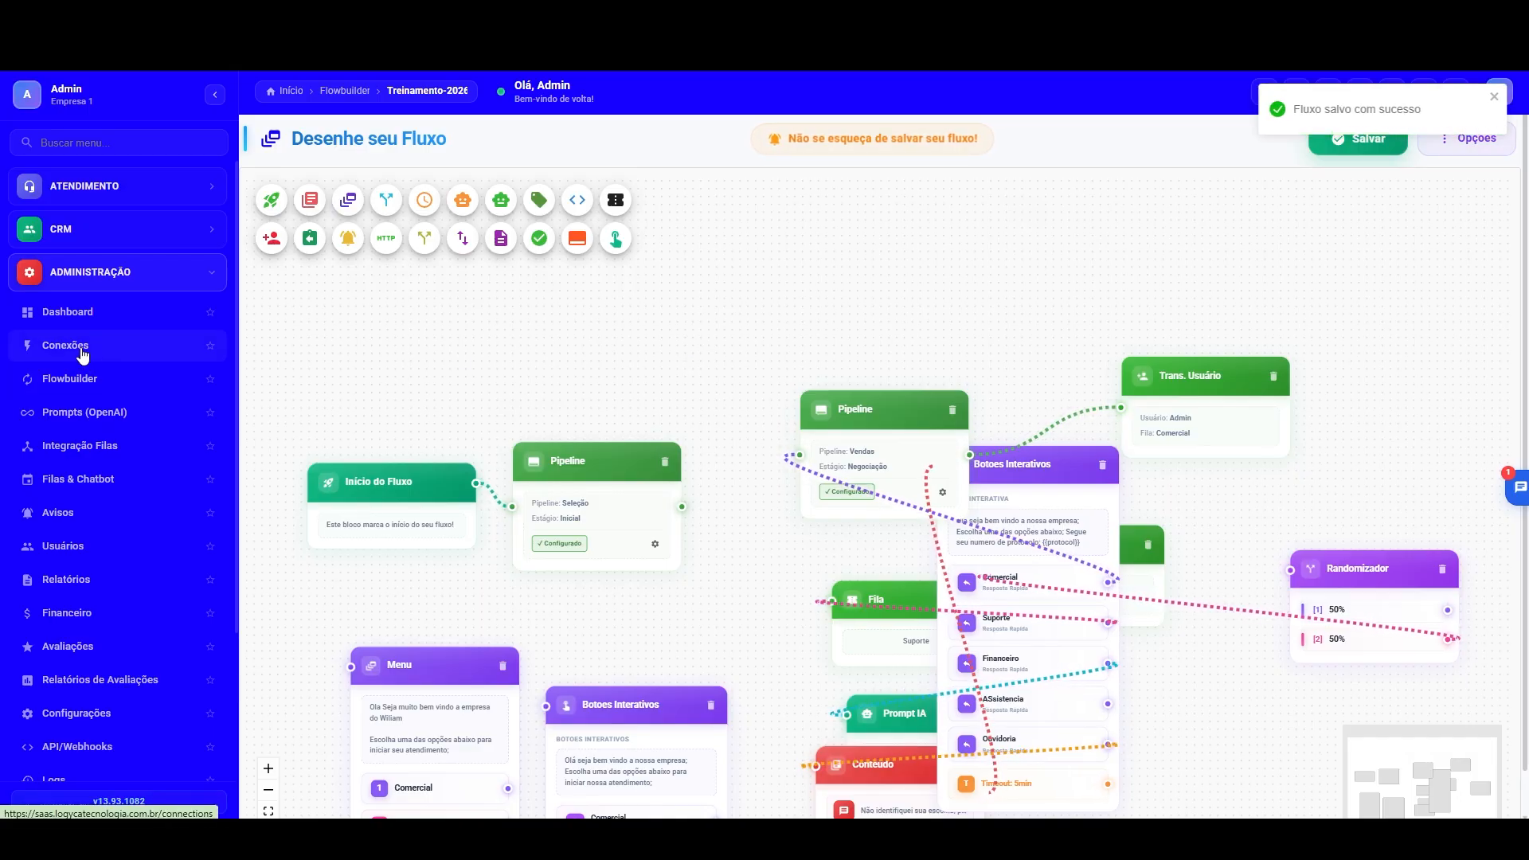
# Step: Check the activation phrase in the Treinamento 2026 flow's name and keyword settings, leaving them without changes
pyautogui.click(70, 379)
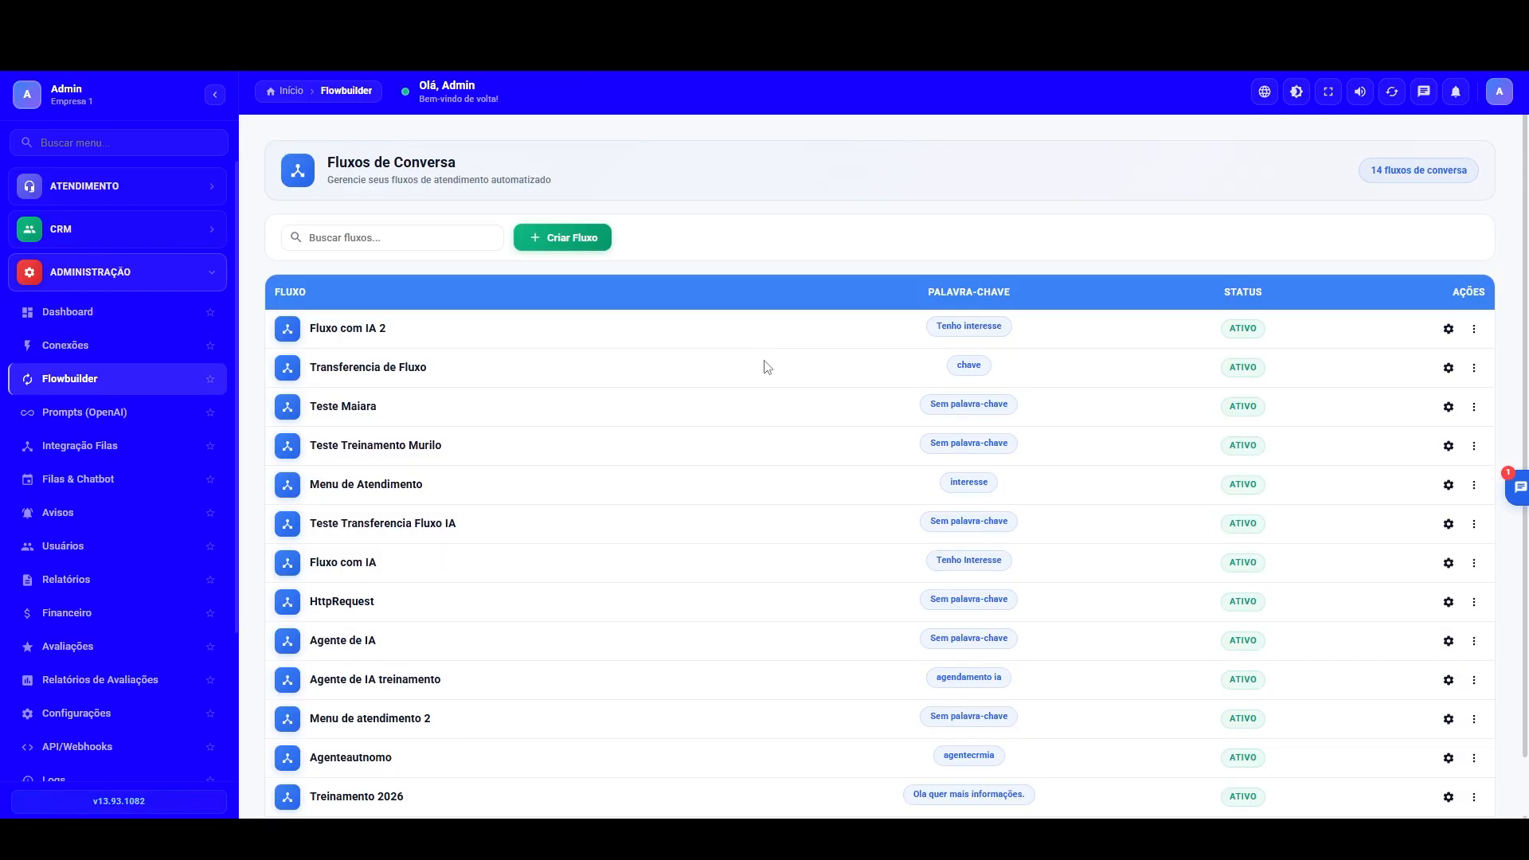
pyautogui.scroll(-1, 833, 662)
pyautogui.click(1474, 735)
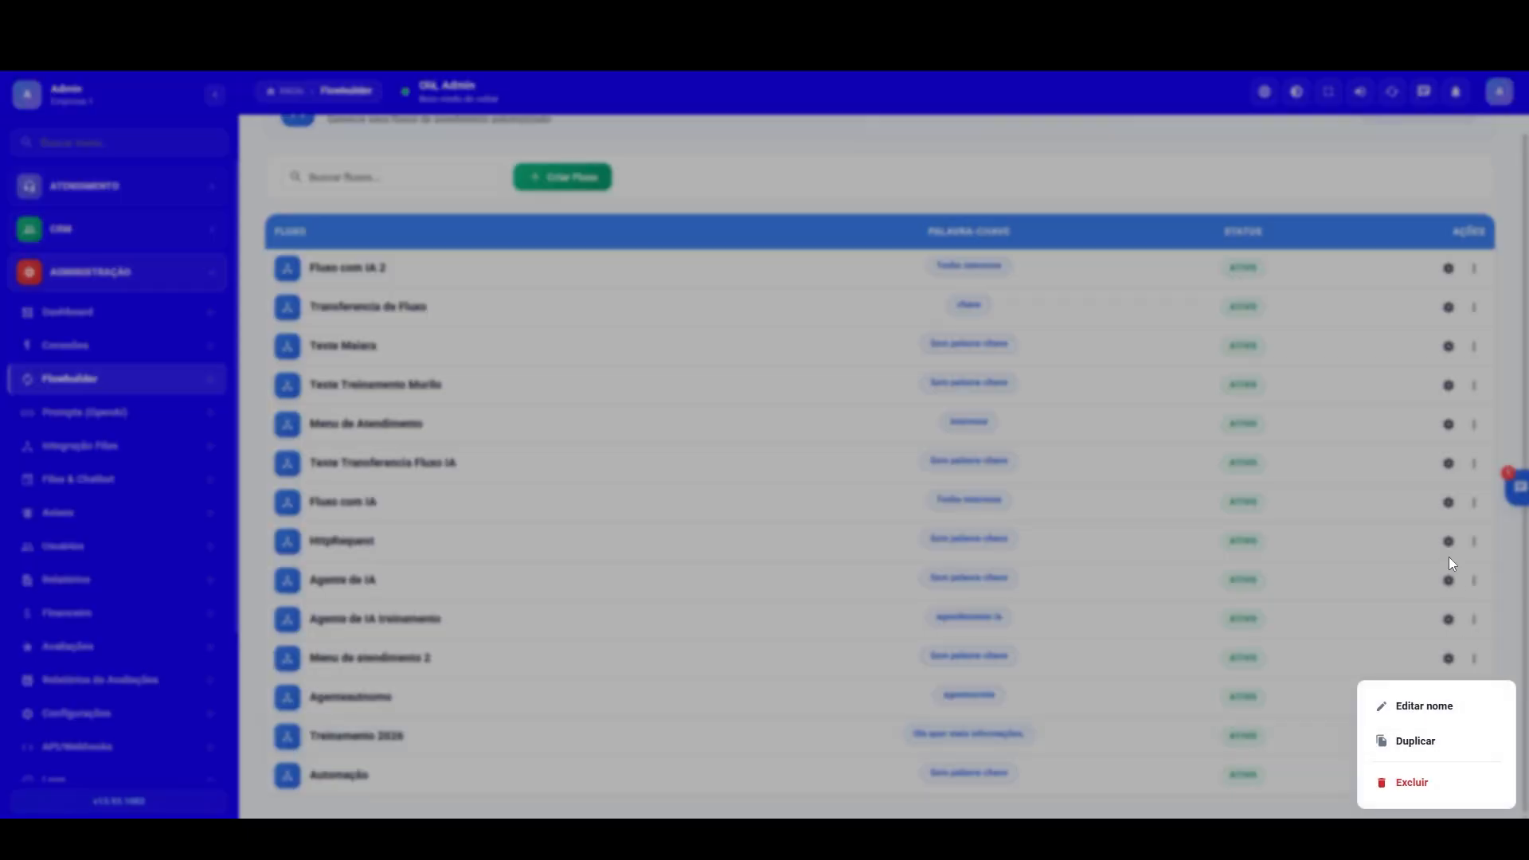
pyautogui.click(1426, 706)
pyautogui.moveTo(706, 431); pyautogui.dragTo(407, 420)
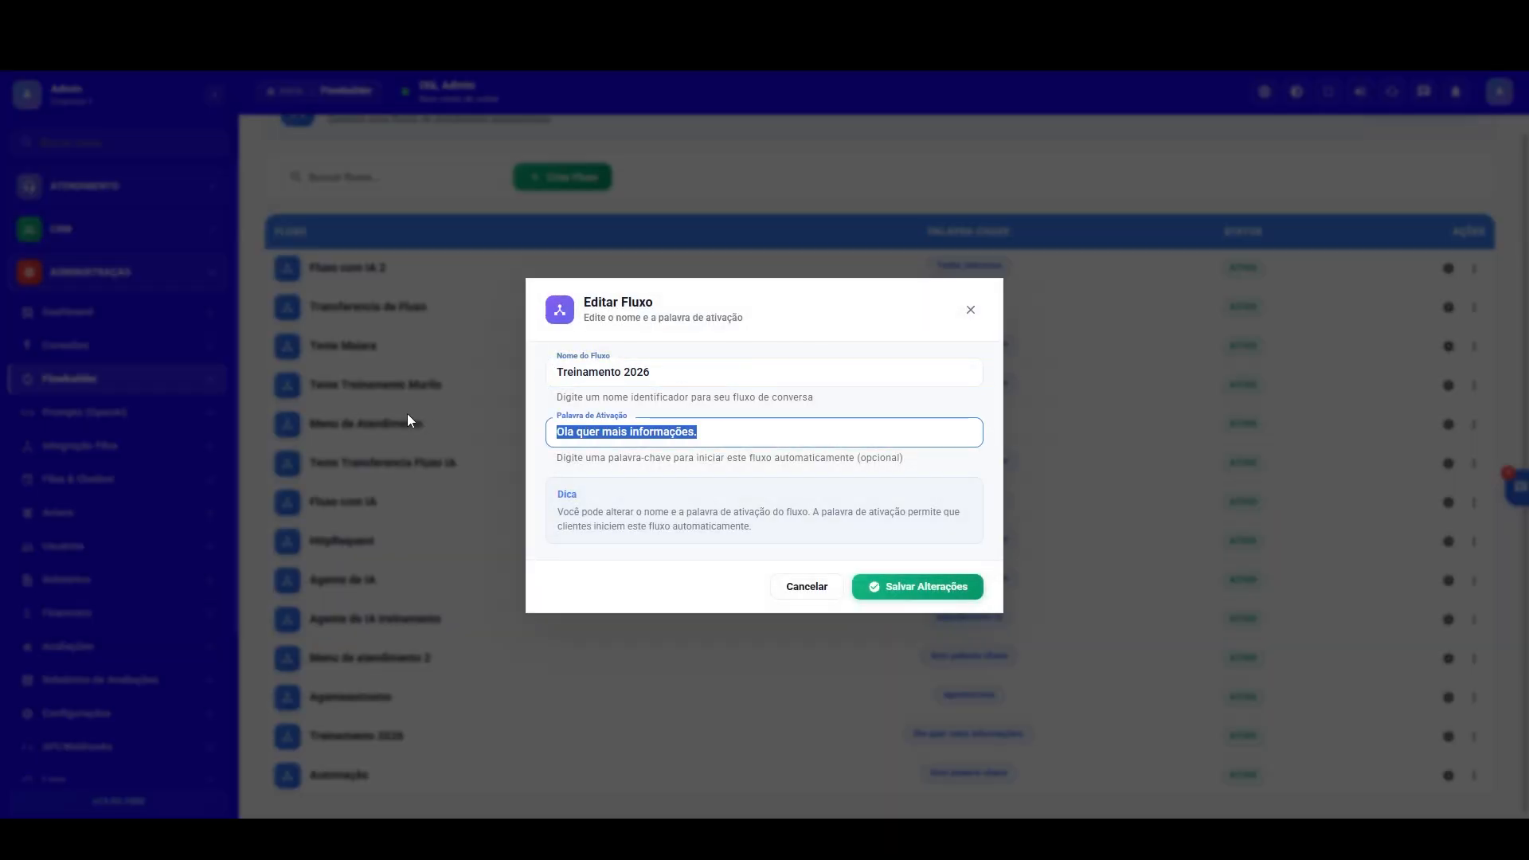
pyautogui.click(807, 587)
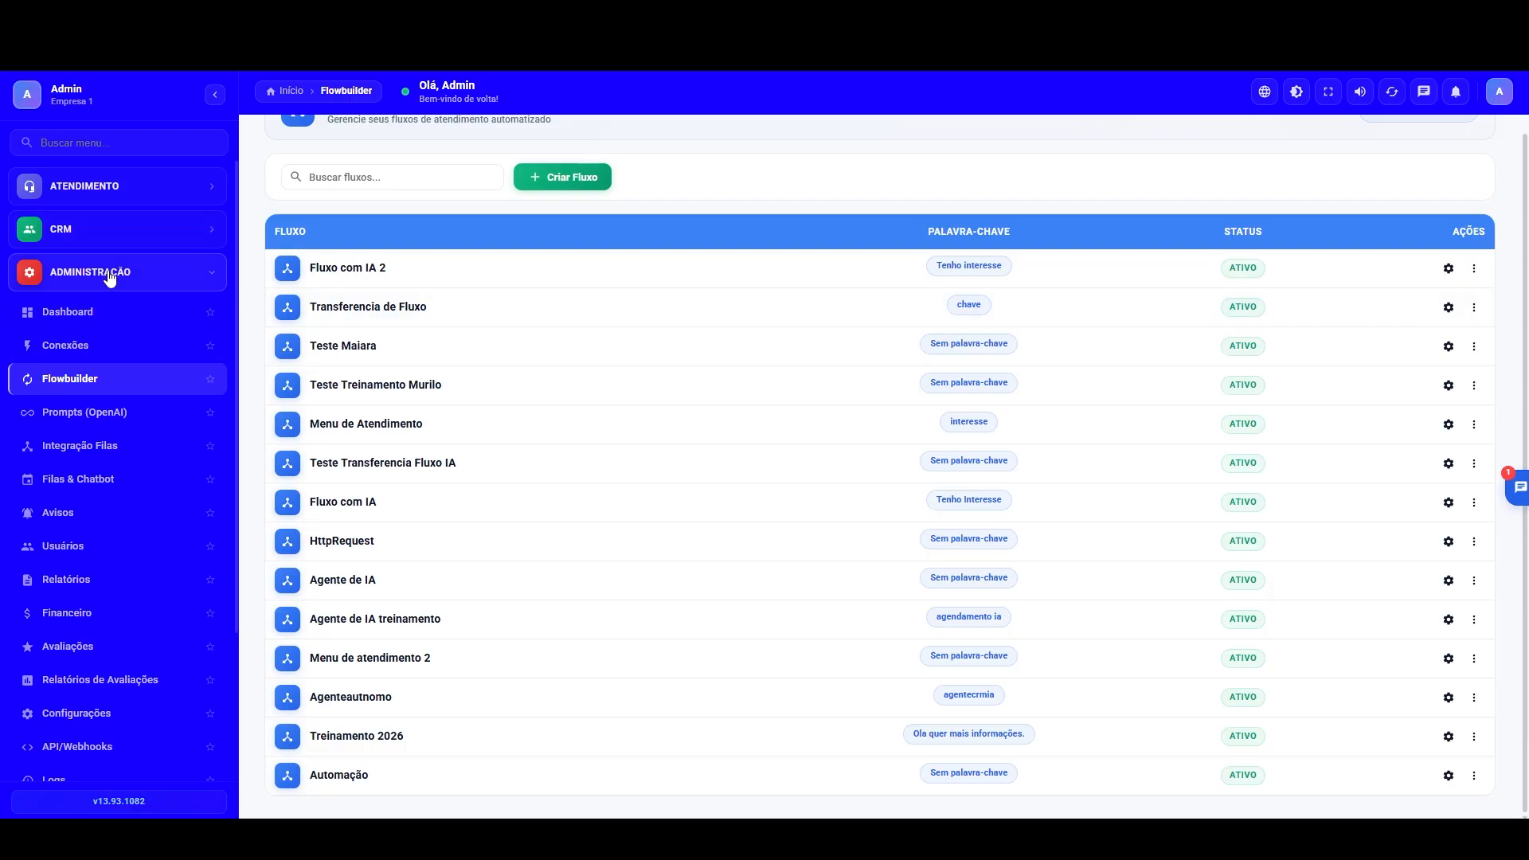
# Step: Open the board of the Seleção pipeline in the CRM
pyautogui.click(112, 188)
pyautogui.click(88, 502)
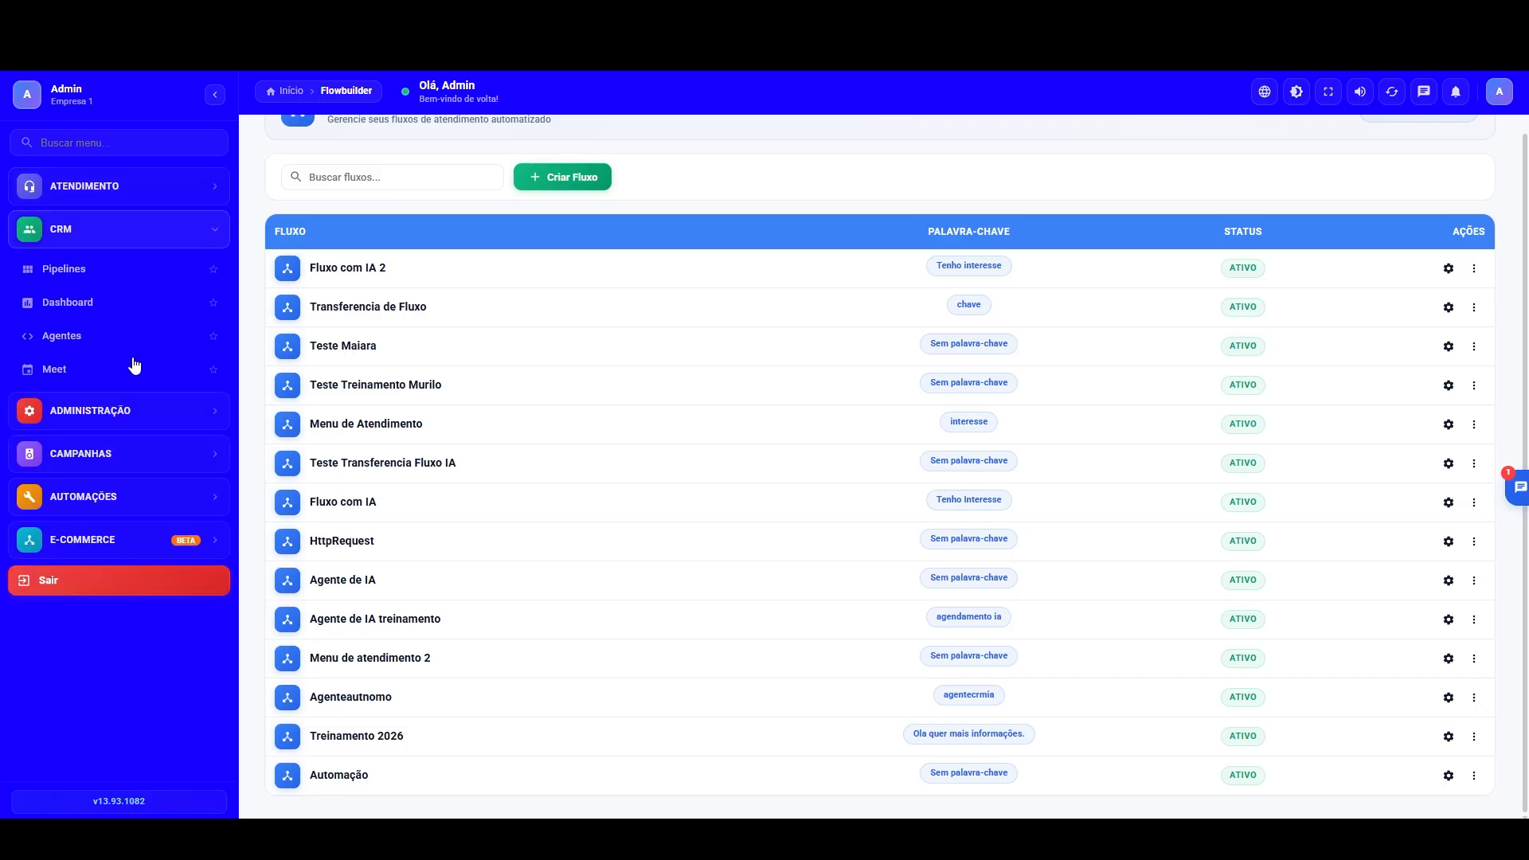
pyautogui.click(70, 272)
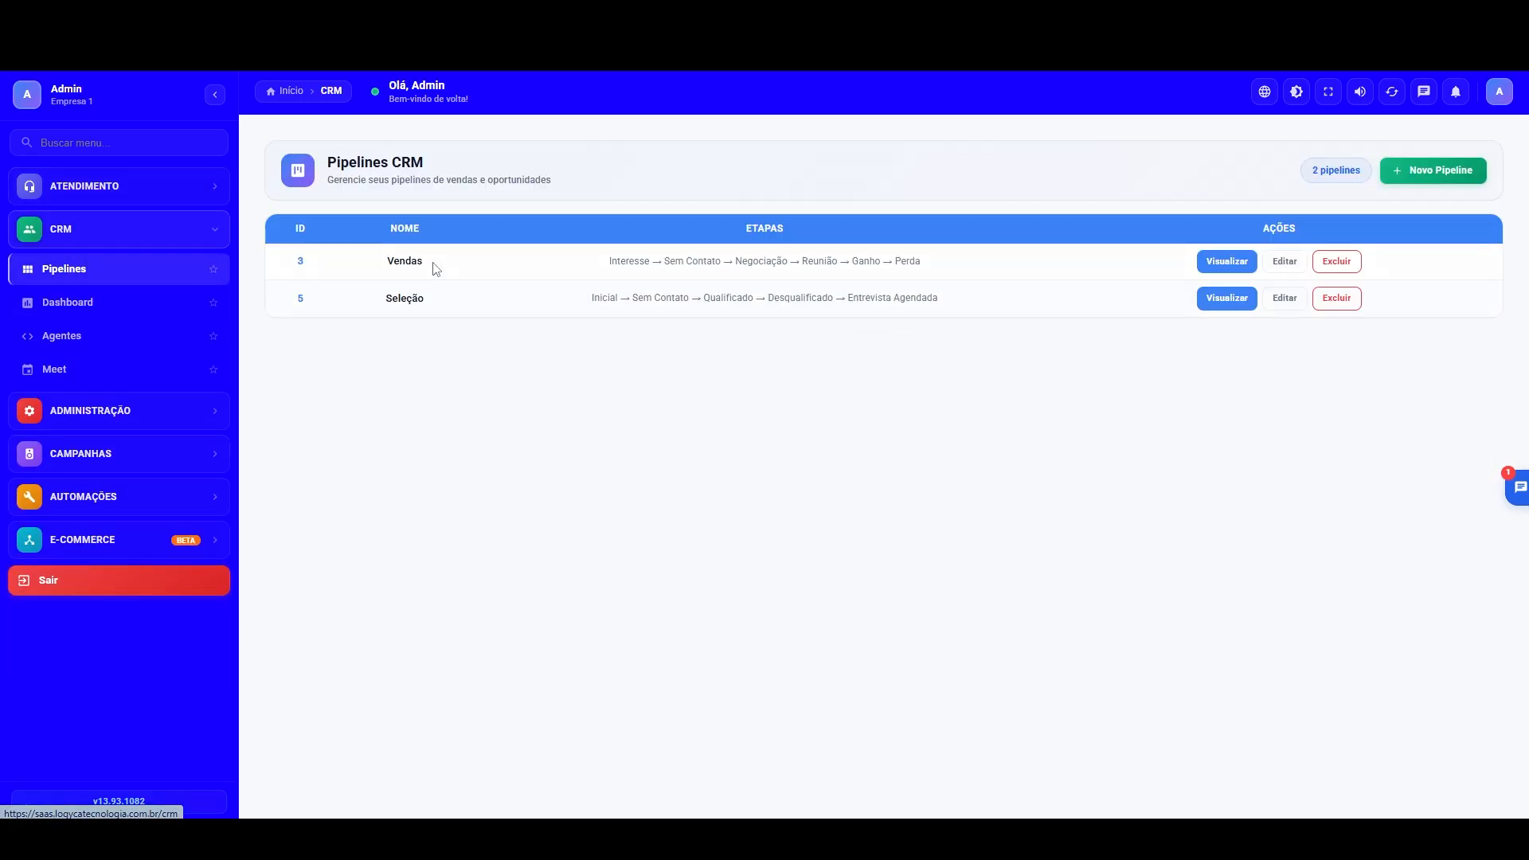
pyautogui.click(1246, 301)
pyautogui.click(978, 199)
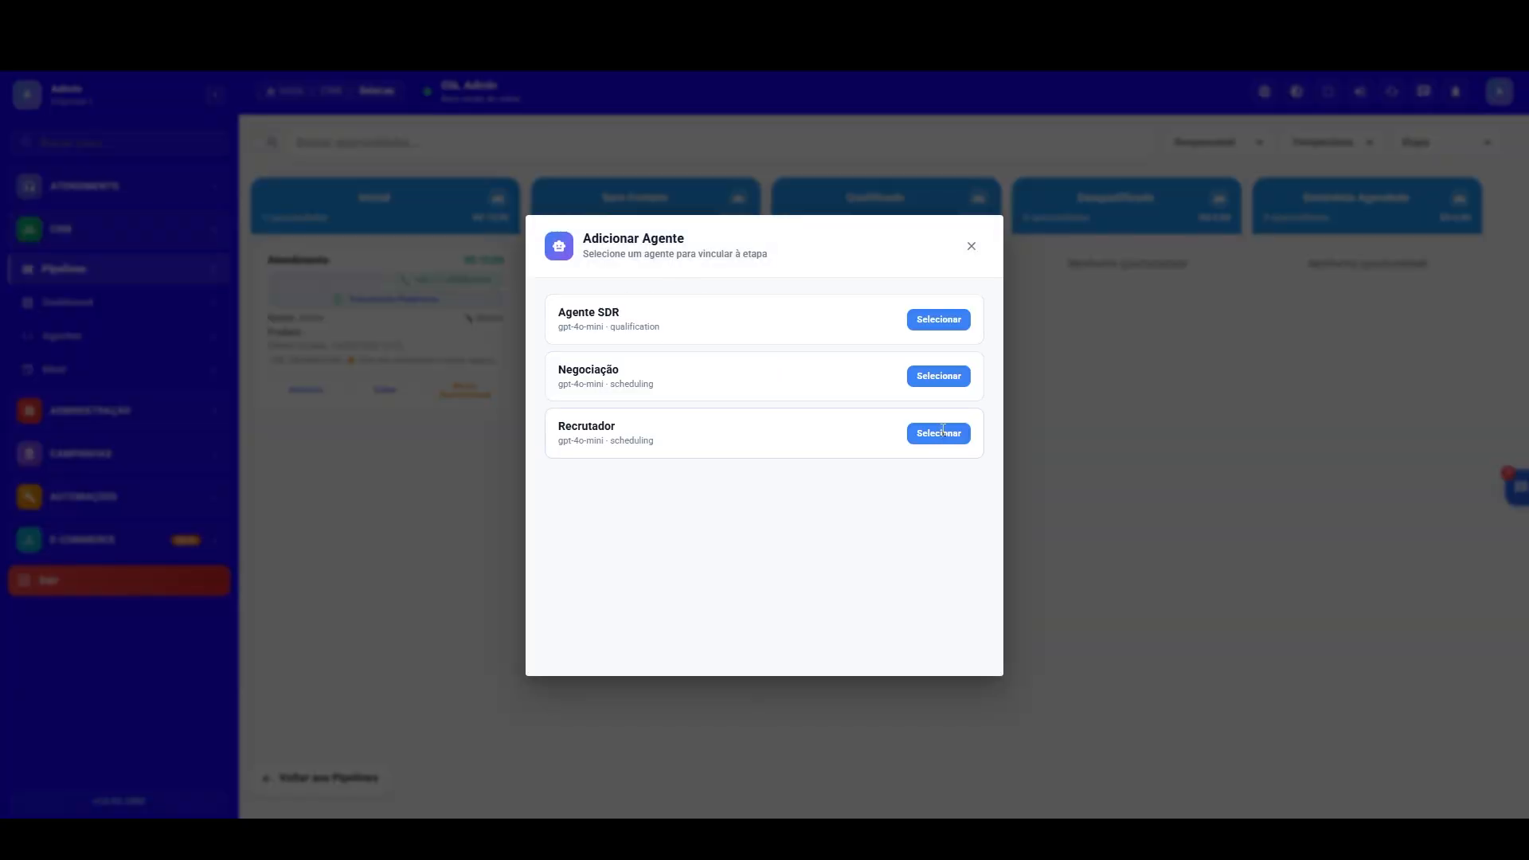
pyautogui.click(943, 431)
pyautogui.click(1112, 222)
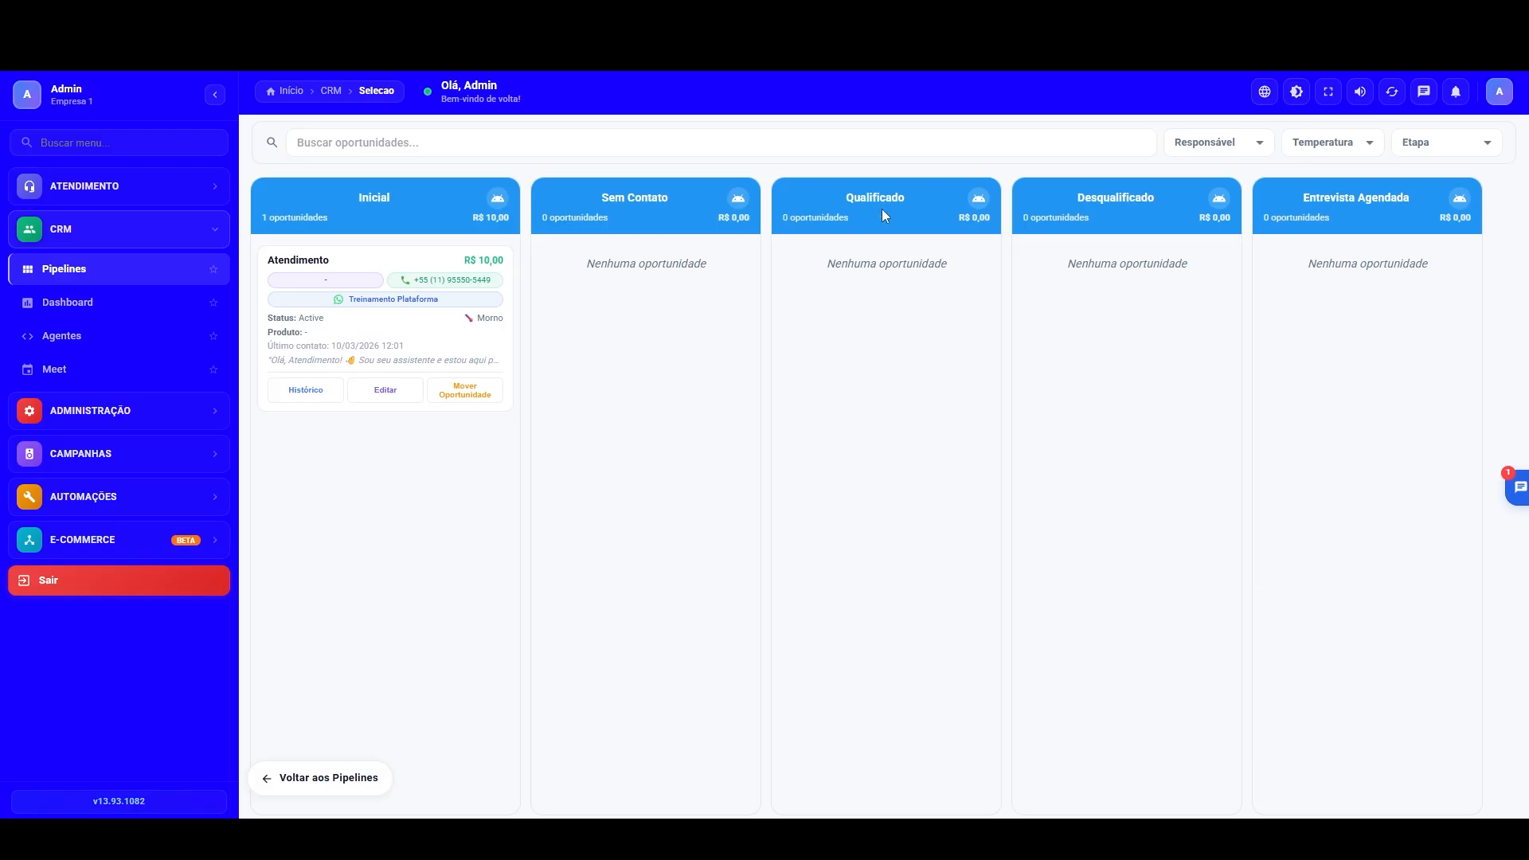
# Step: Select the Recrutador agent for the Qualificado stage and set its failure action to Mover para outra etapa with destination Sem Contato
pyautogui.click(979, 199)
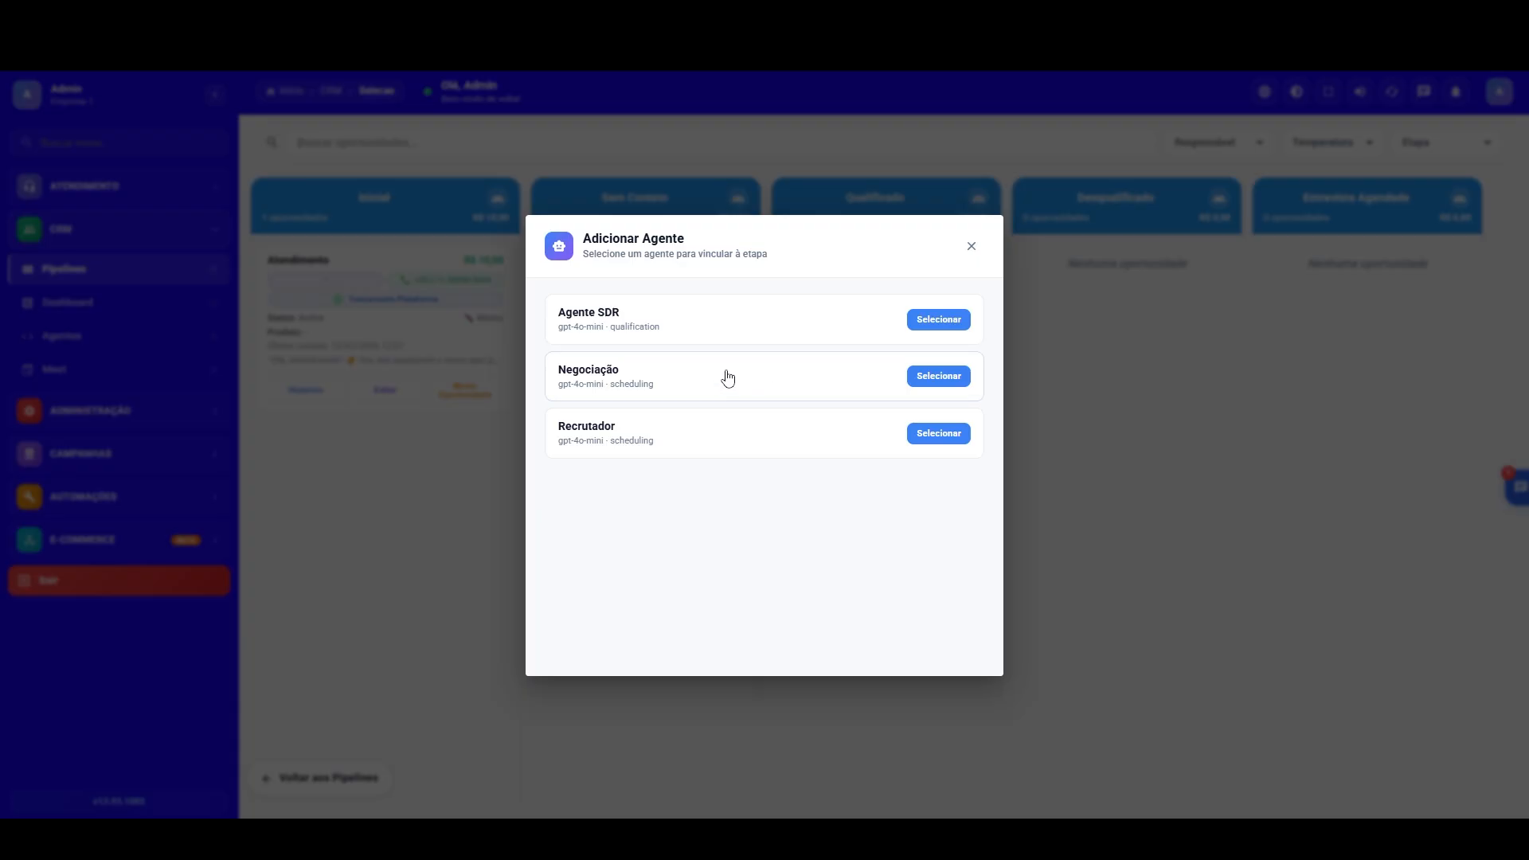
pyautogui.click(934, 434)
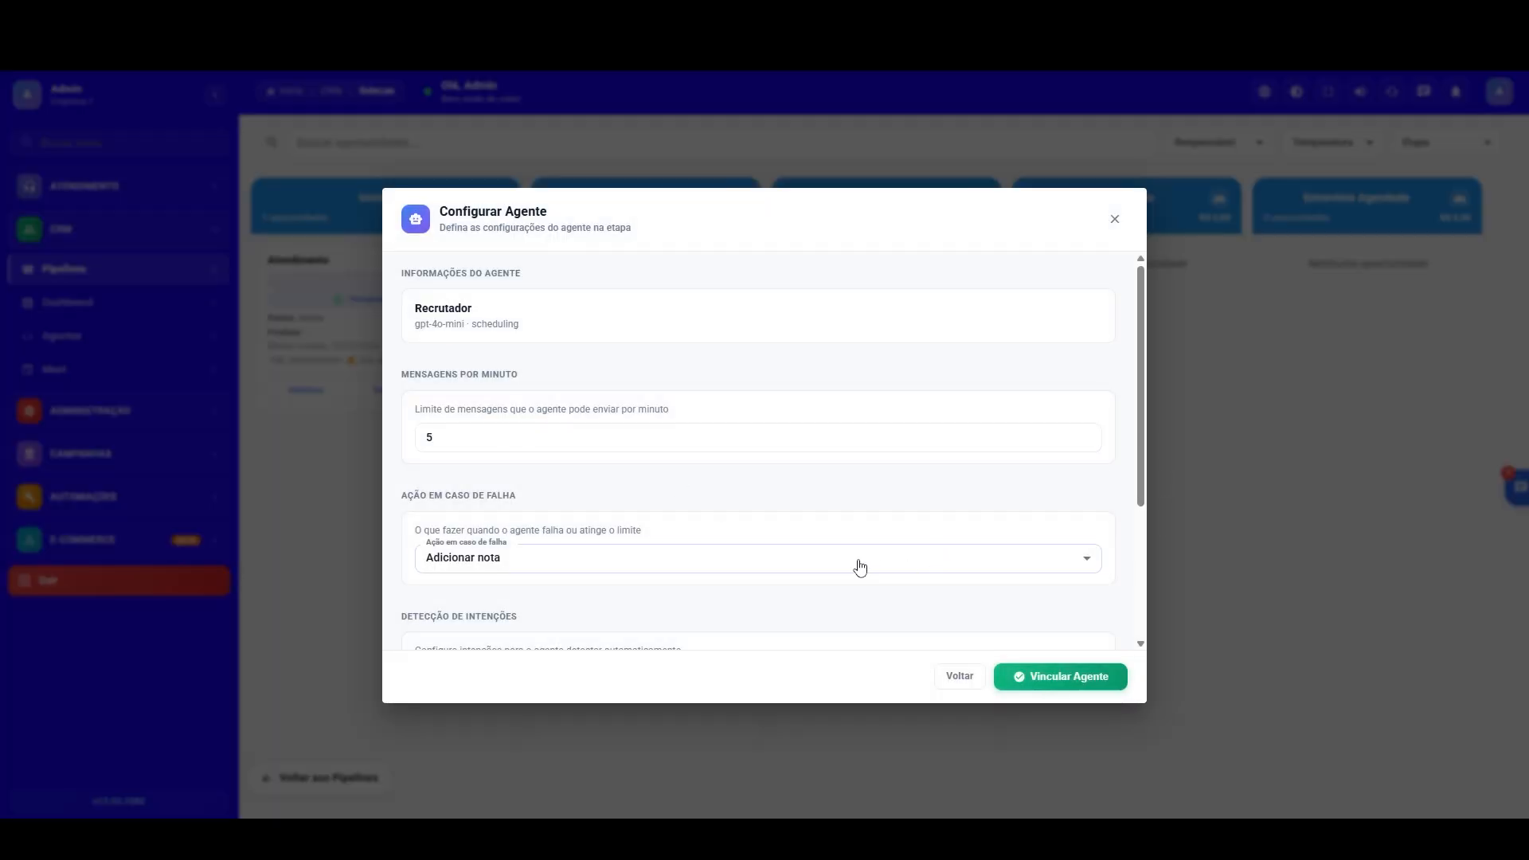
pyautogui.click(548, 563)
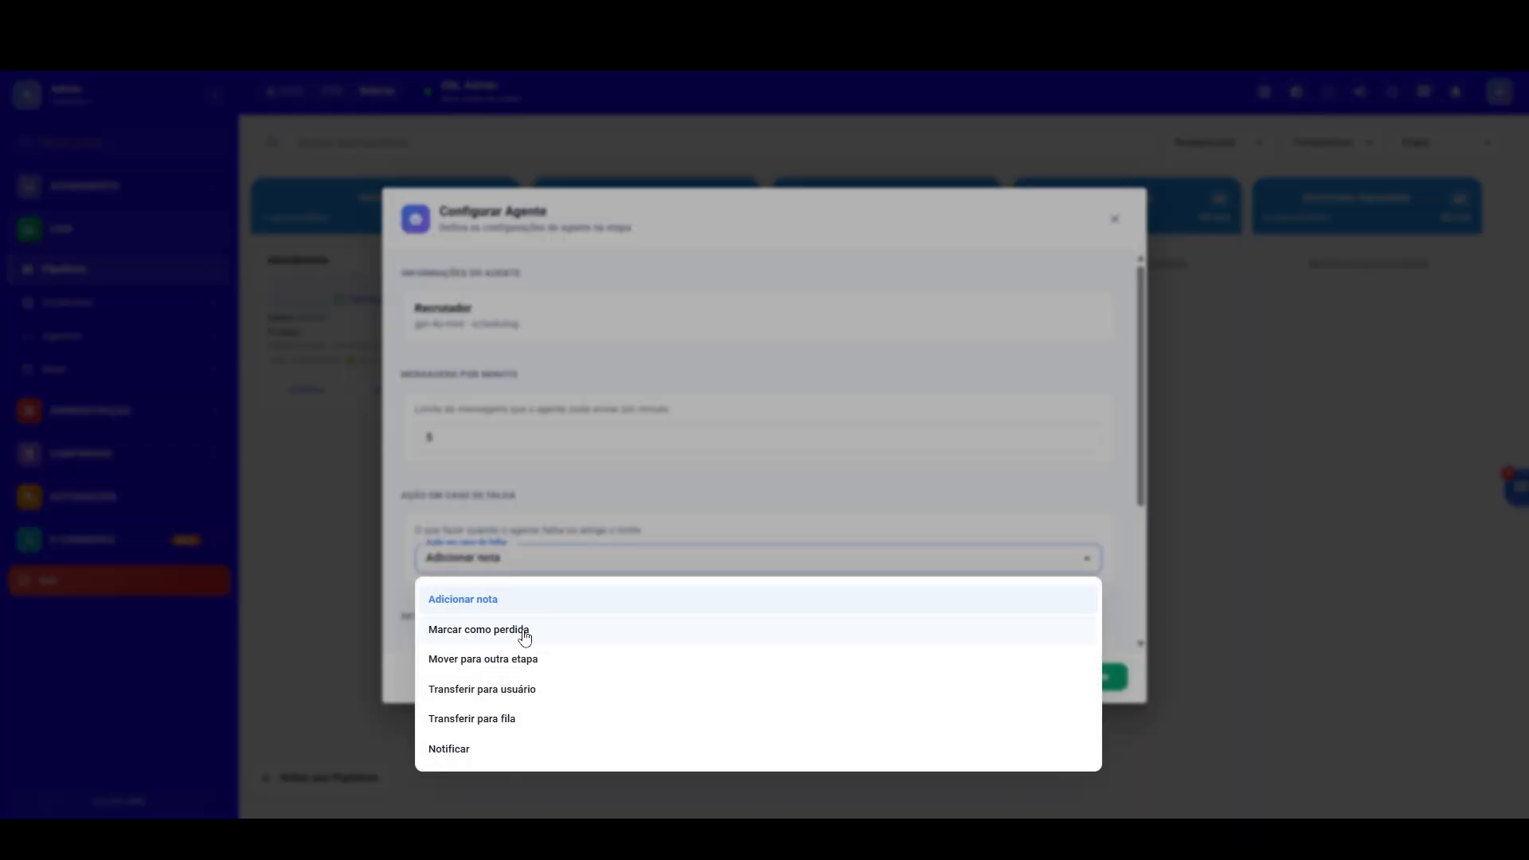
pyautogui.click(532, 672)
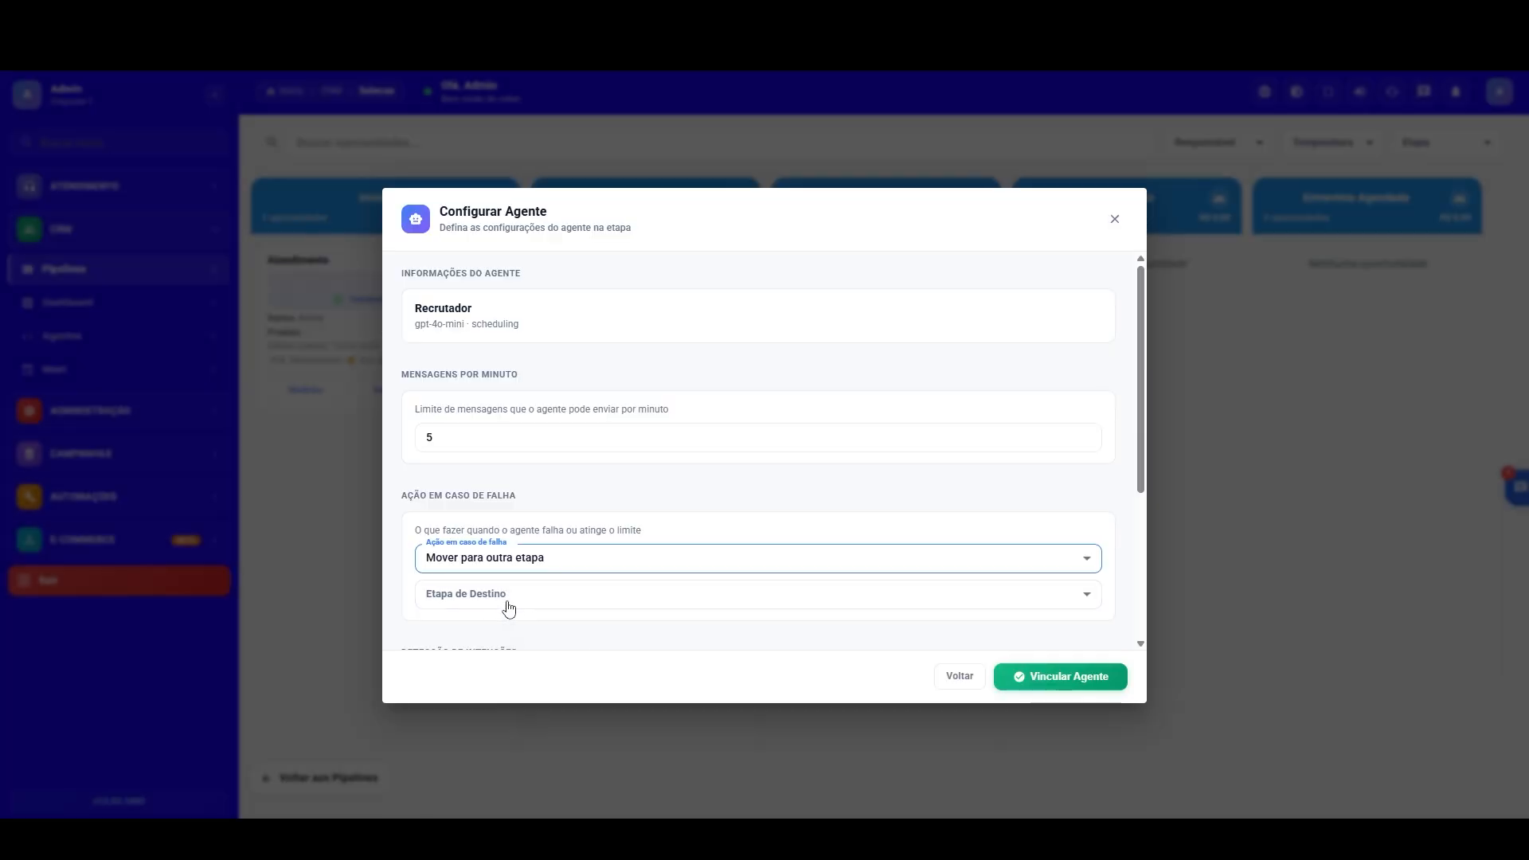
pyautogui.click(513, 599)
pyautogui.click(486, 695)
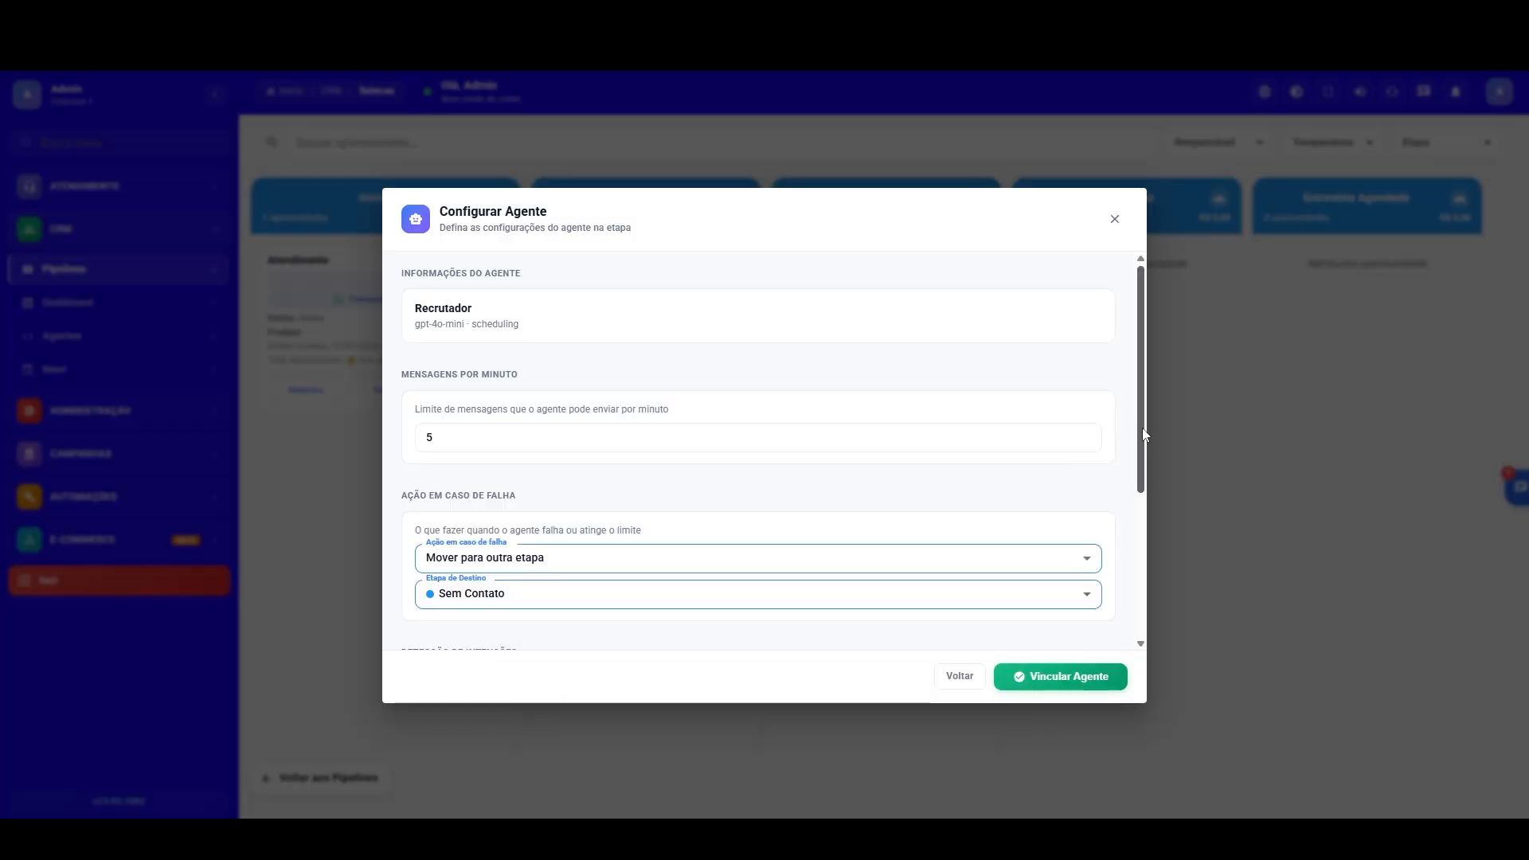
# Step: Set the destination stage of the agent's Qualificado intention to Entrevista Agendada
pyautogui.scroll(-3, 1142, 427)
pyautogui.click(1064, 503)
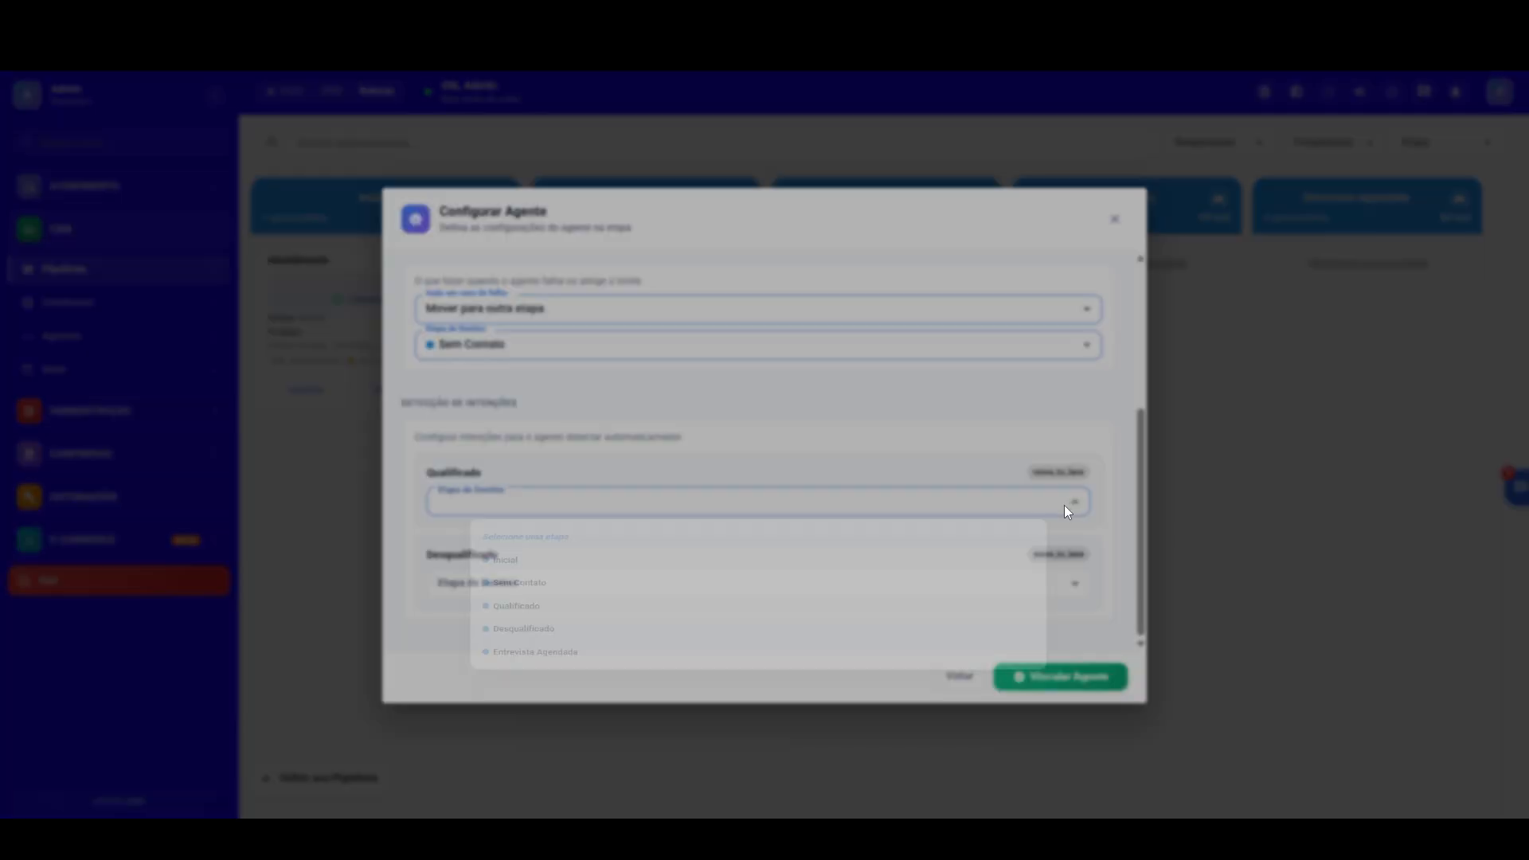
pyautogui.click(623, 469)
pyautogui.click(1081, 508)
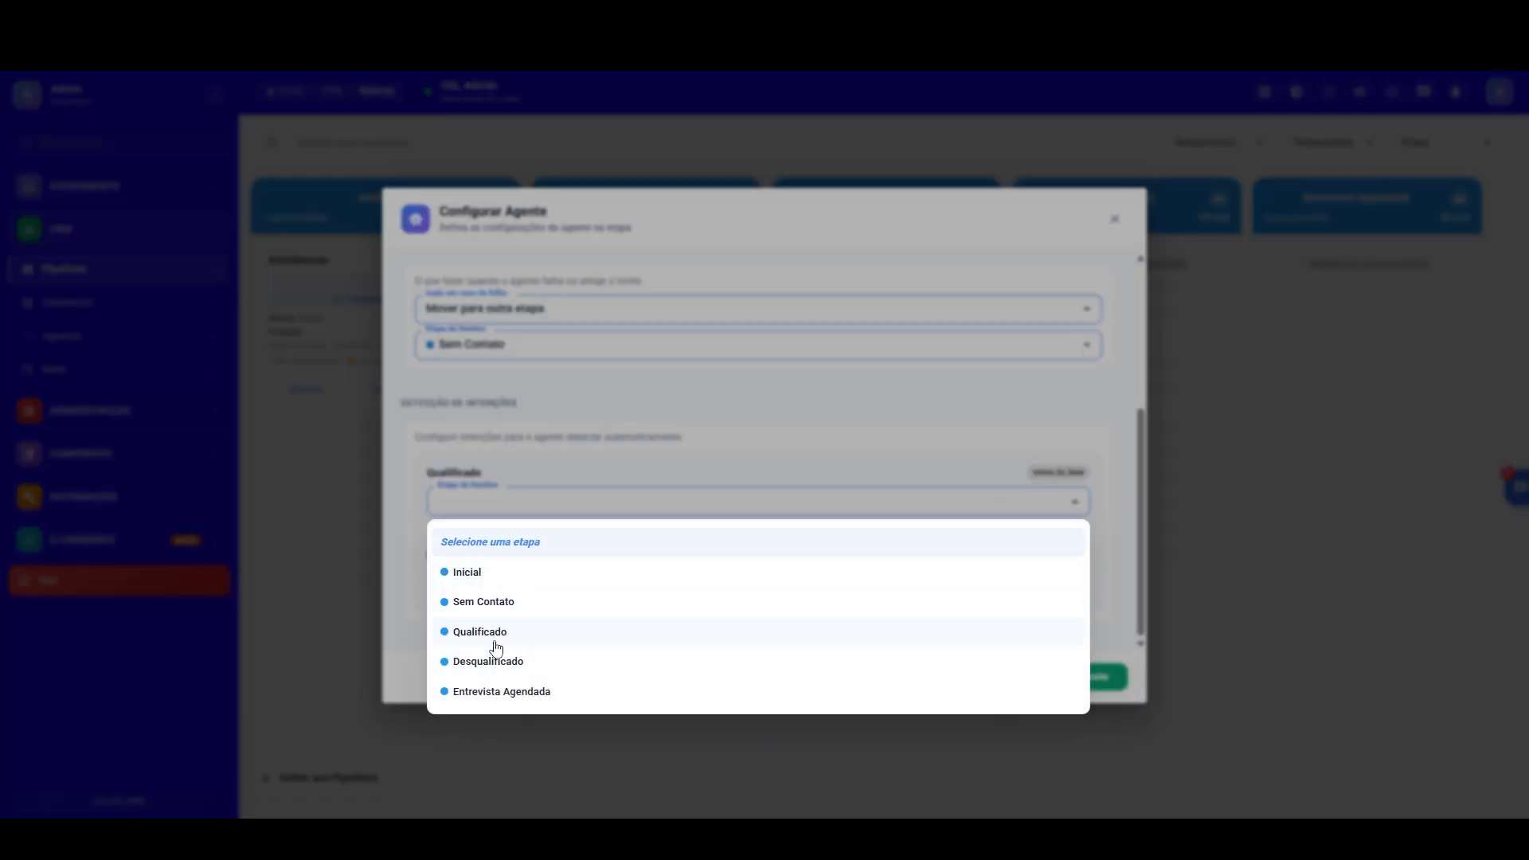
pyautogui.click(510, 691)
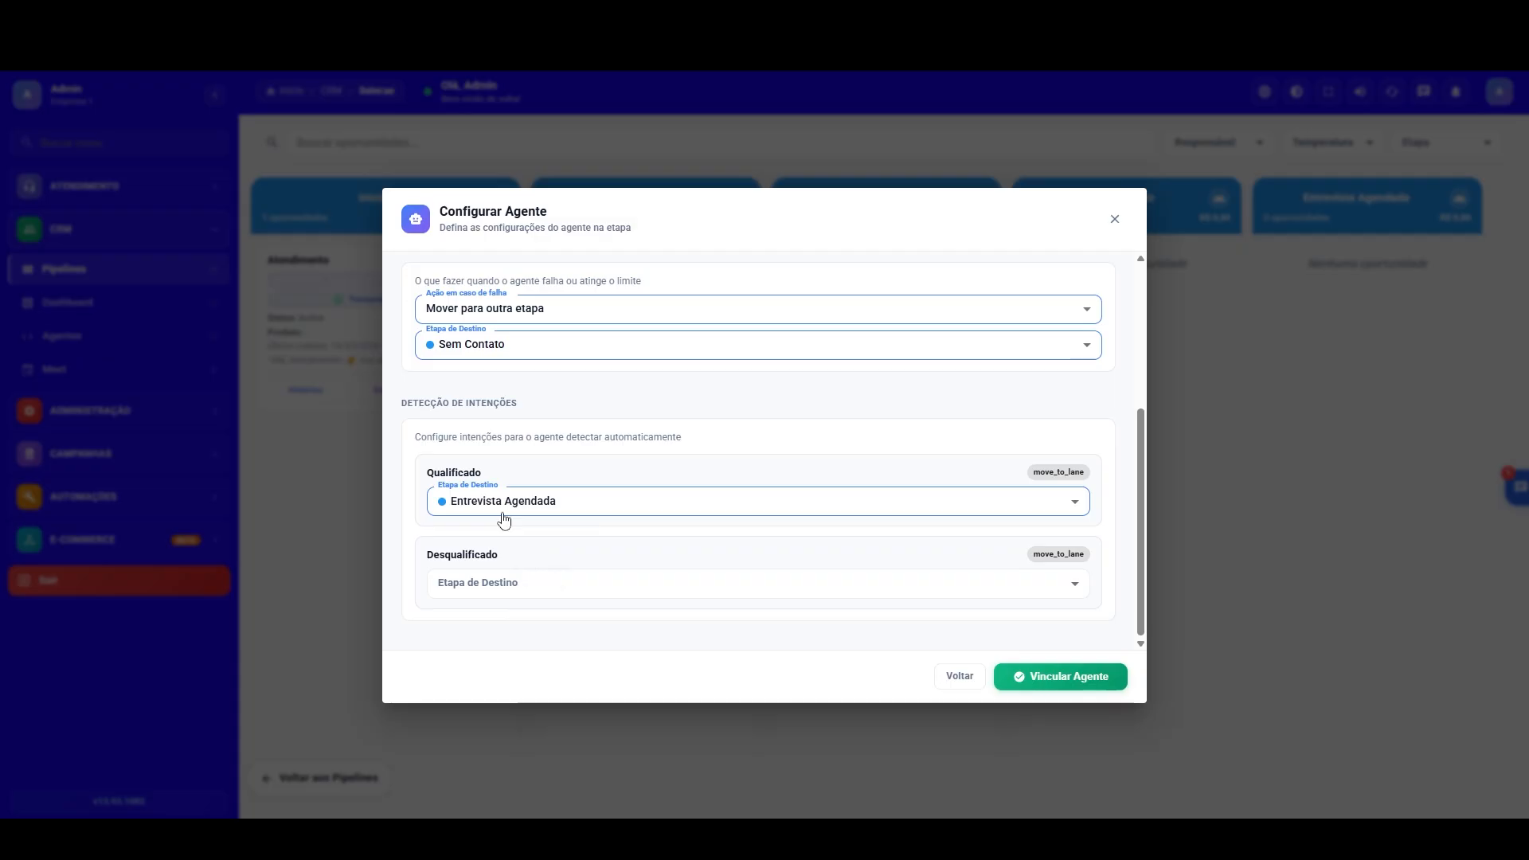
# Step: Set the Desqualificado intention's destination stage to Qualificado and link the agent to the pipeline stage
pyautogui.click(1050, 591)
pyautogui.click(506, 715)
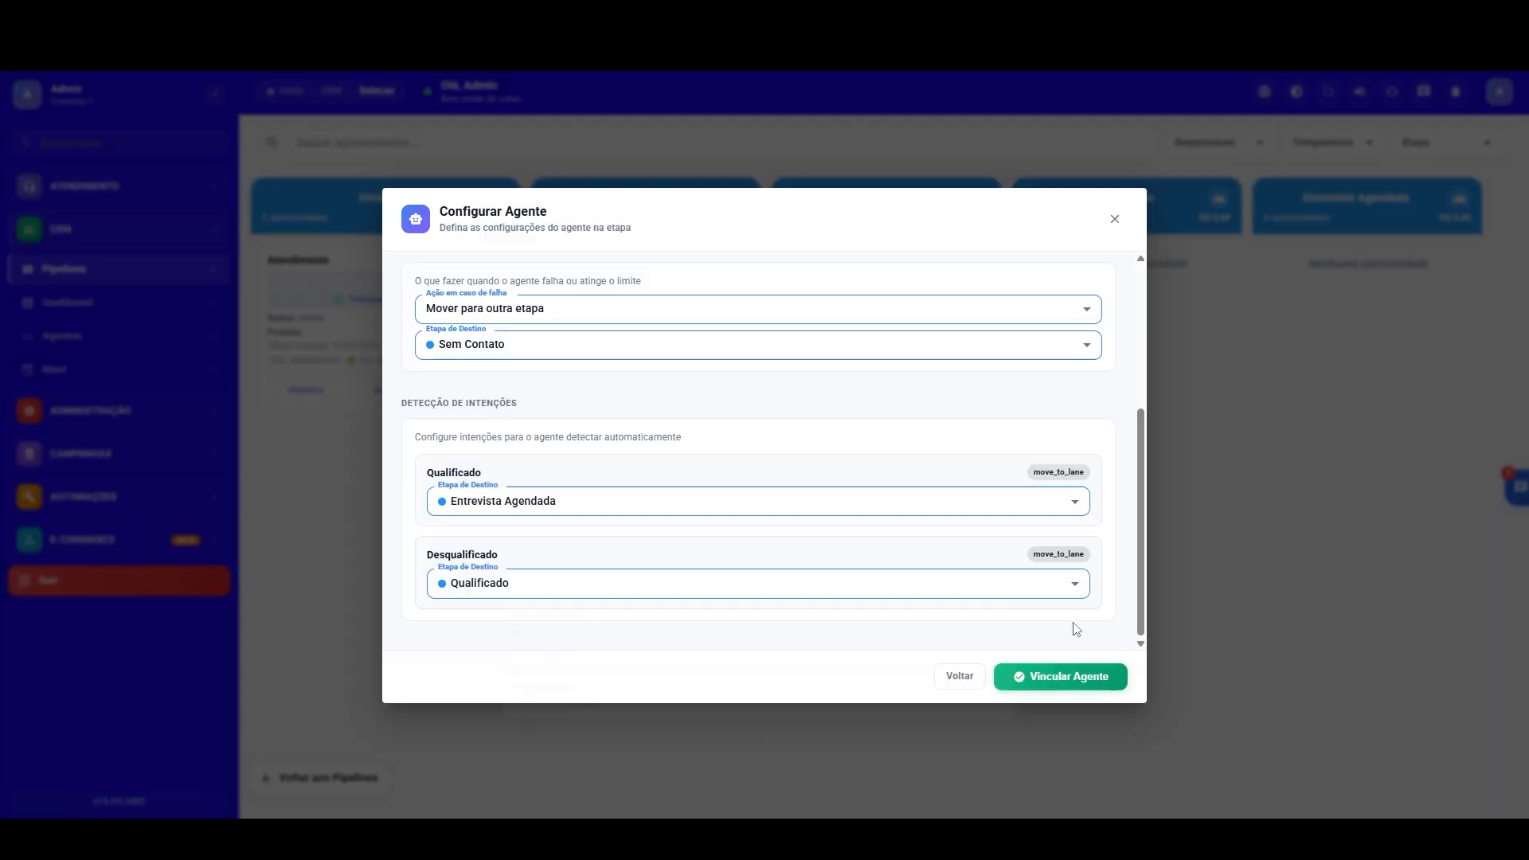
pyautogui.click(1061, 681)
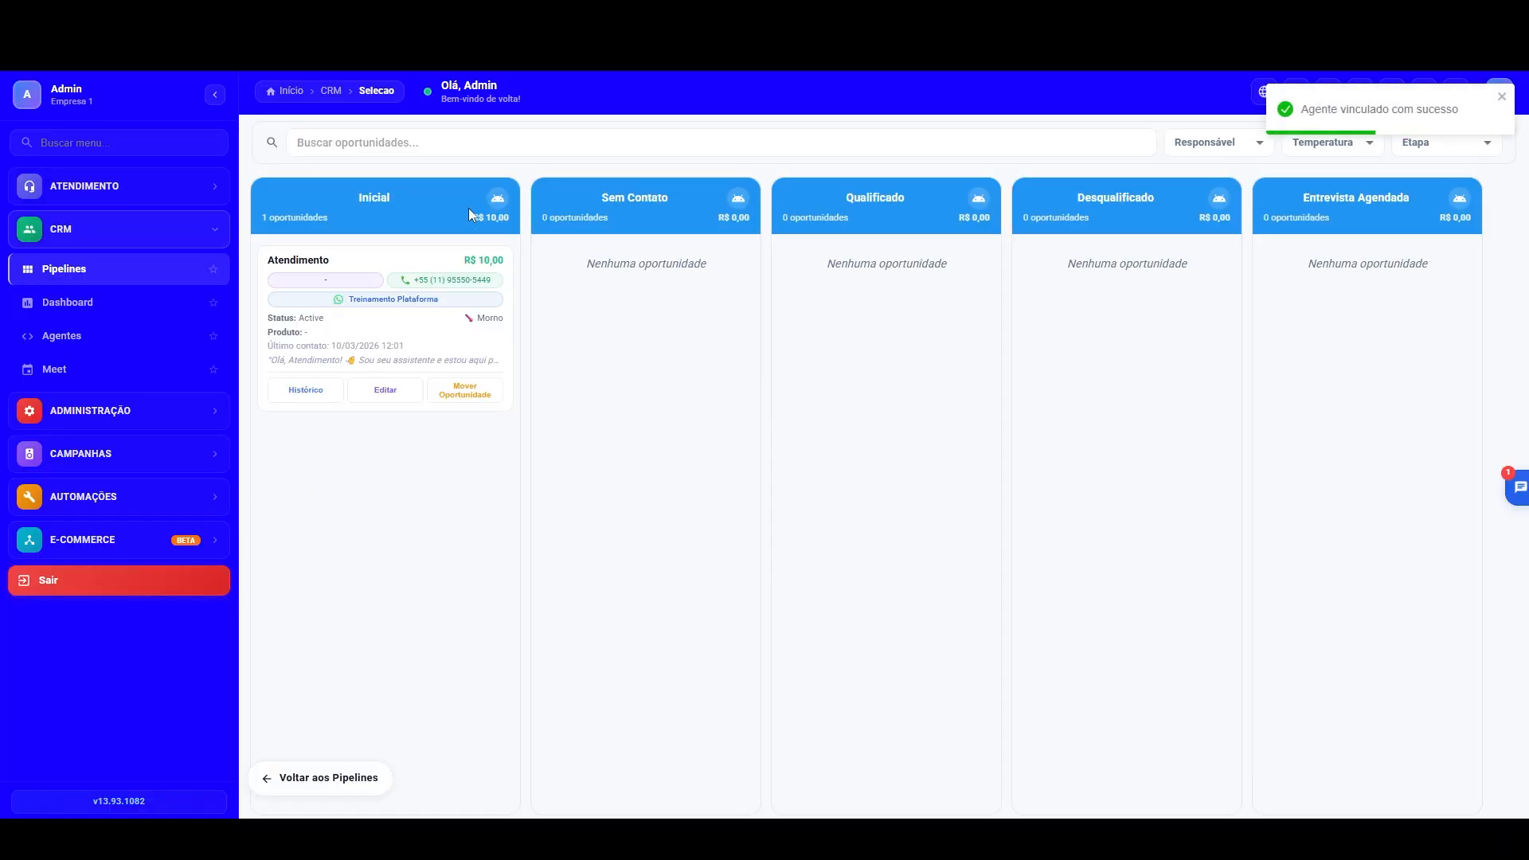
# Step: Switch to WhatsApp and send the second-listed marketing assistant résumé PDF as a document in the Atendimento Suporte 2 chat
pyautogui.moveTo(0, 191); pyautogui.dragTo(1005, 261)
pyautogui.doubleClick(1006, 261)
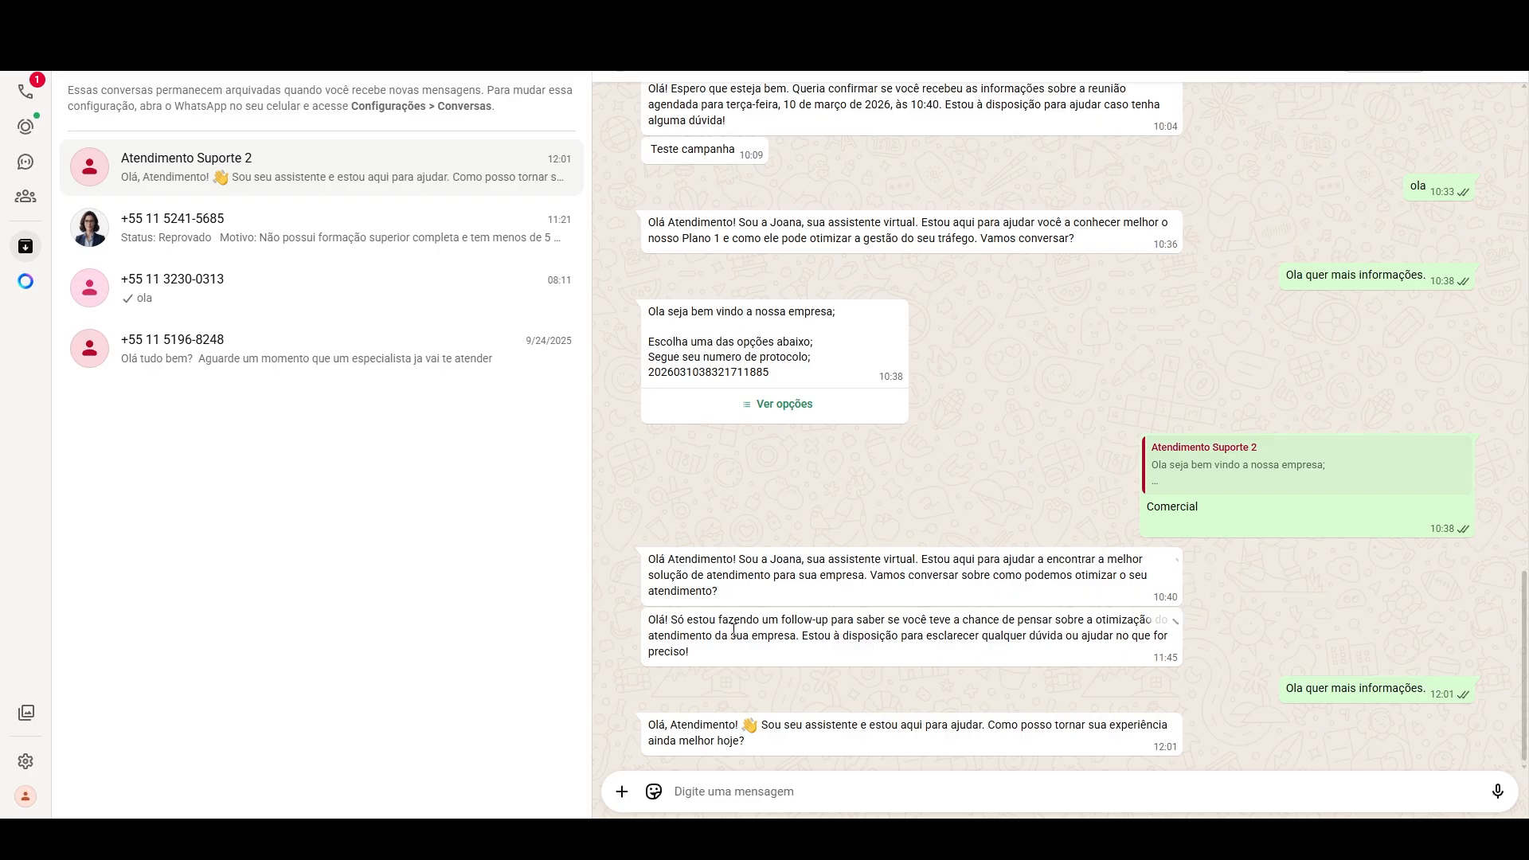
pyautogui.click(624, 792)
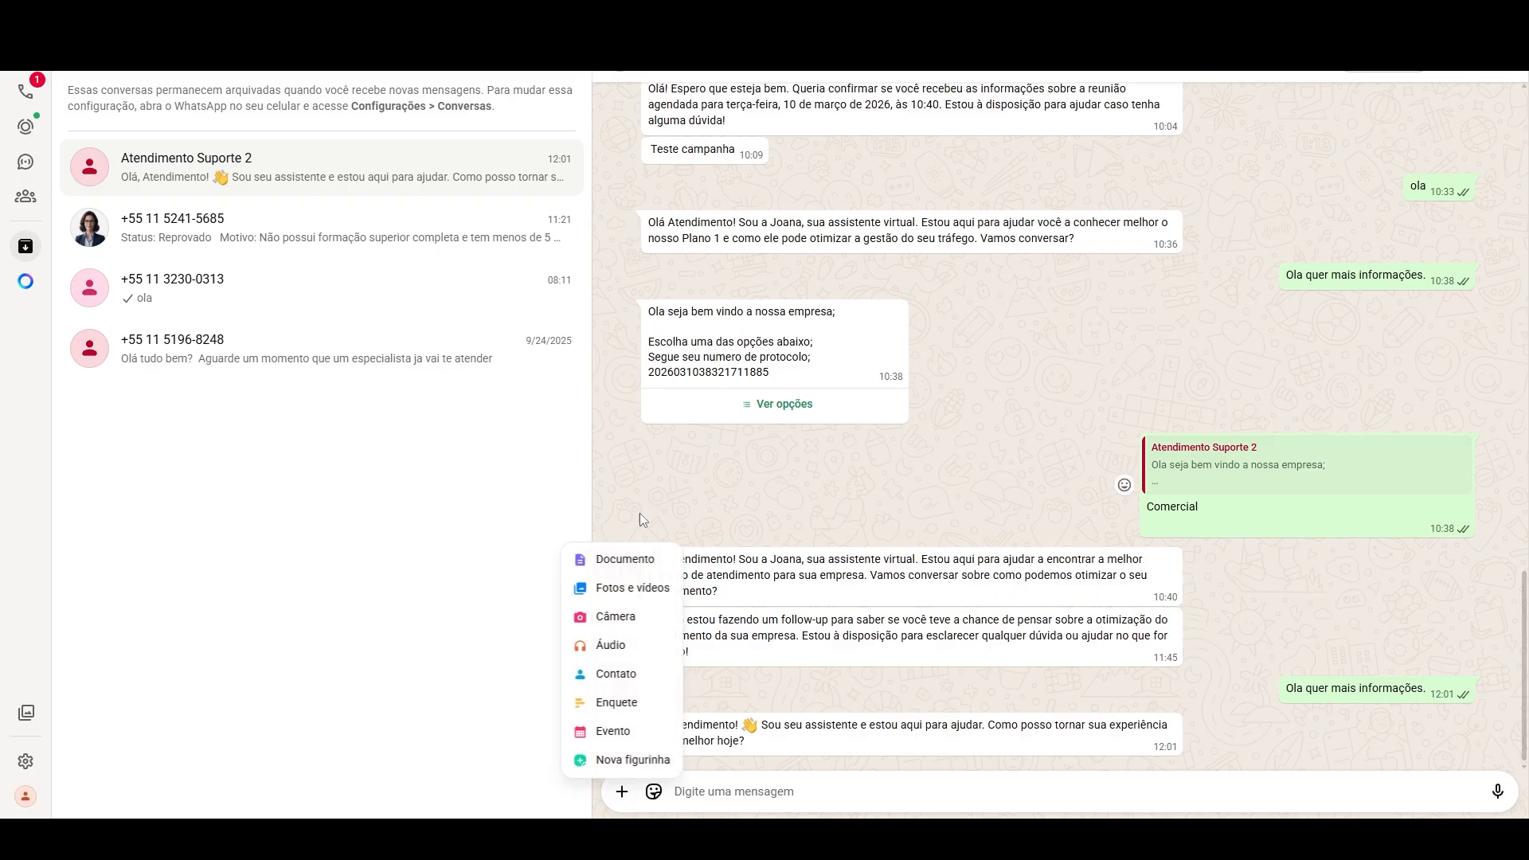
pyautogui.click(630, 557)
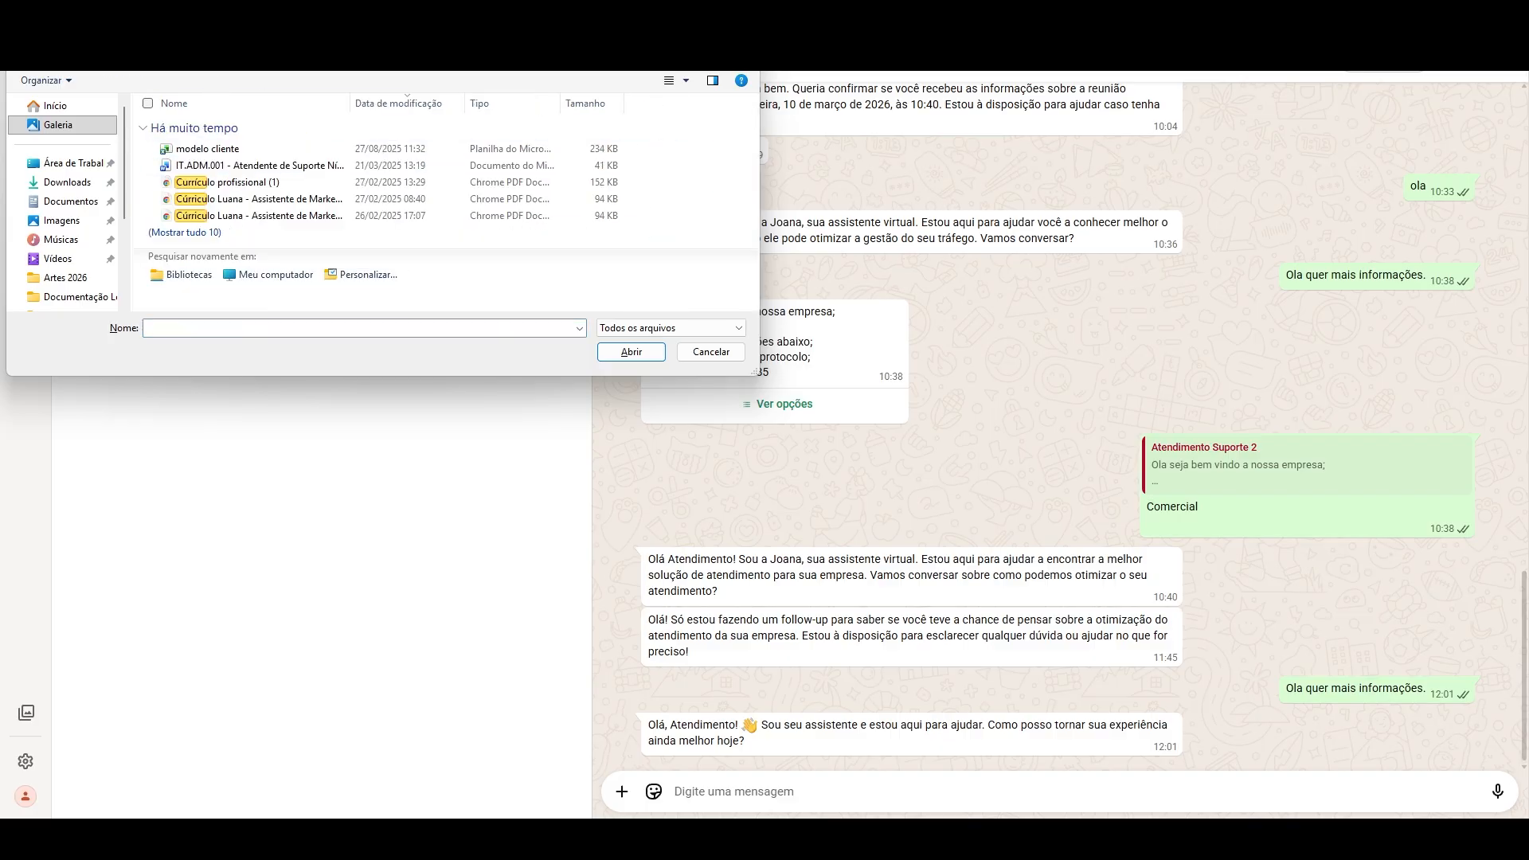
pyautogui.doubleClick(305, 200)
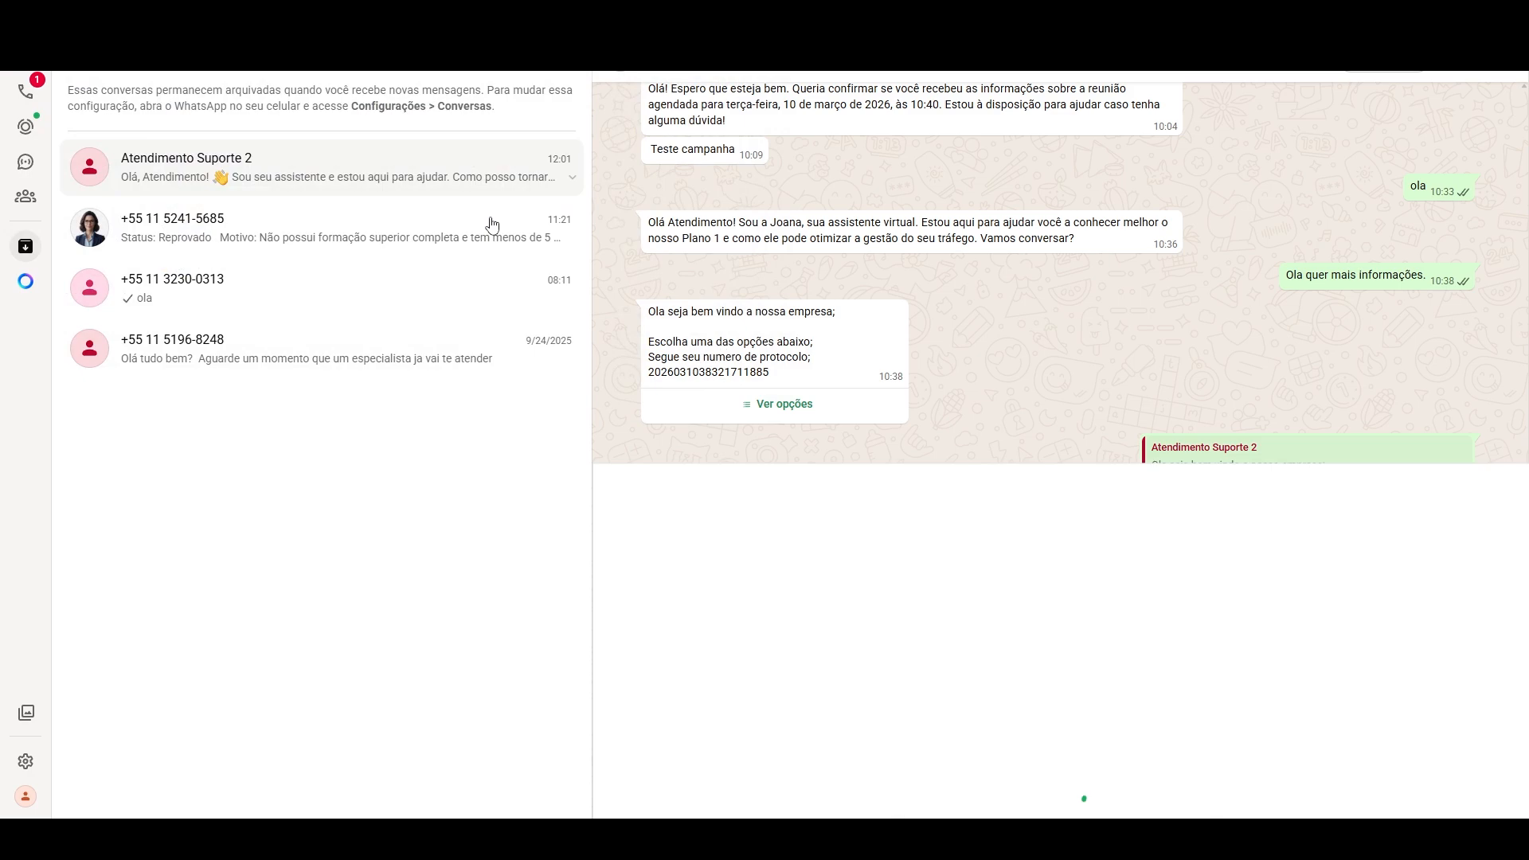
pyautogui.click(1491, 774)
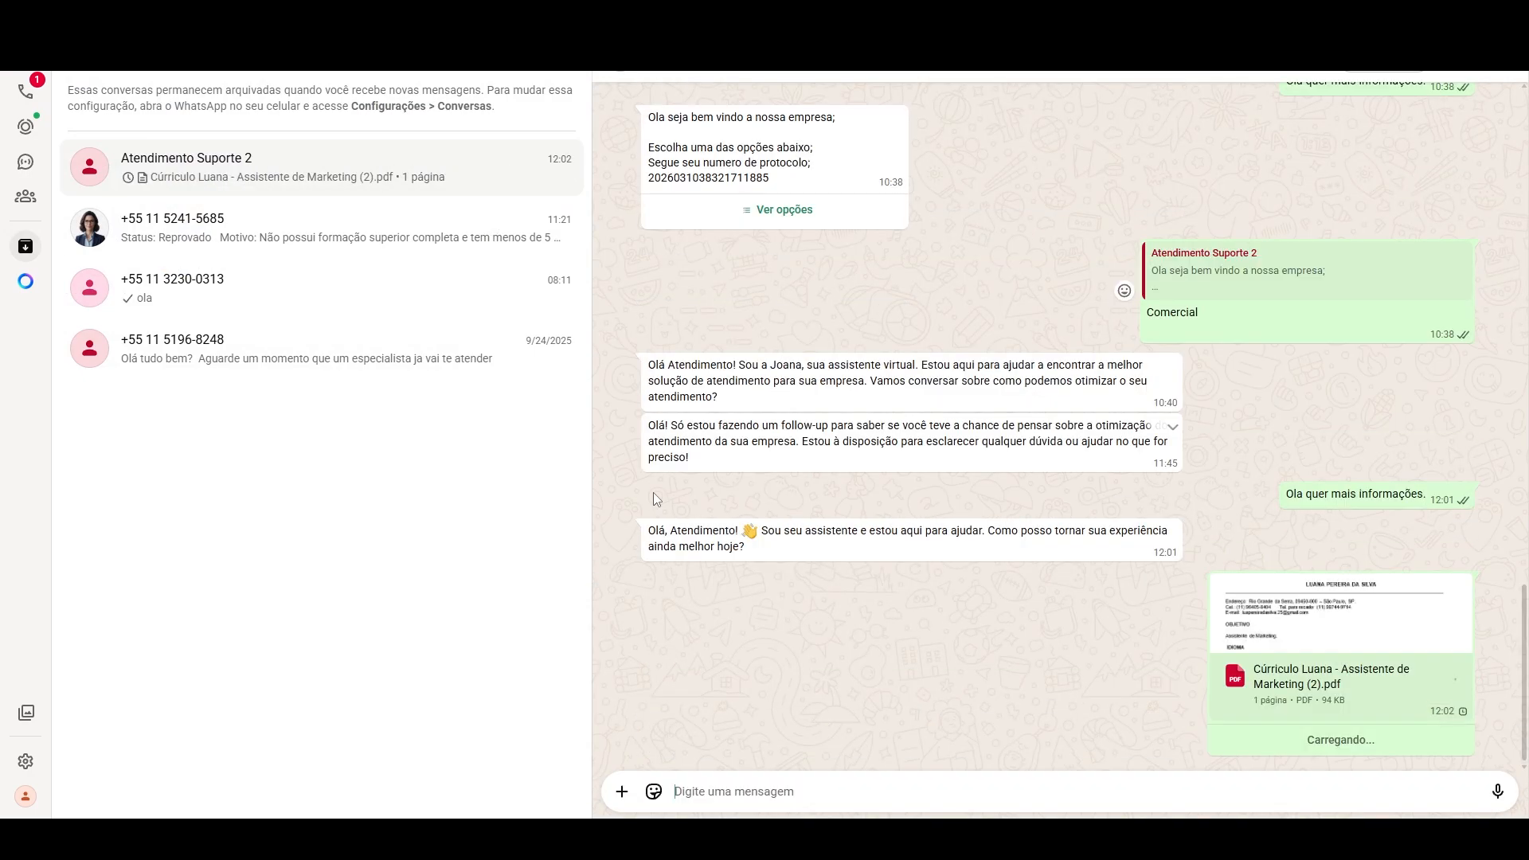
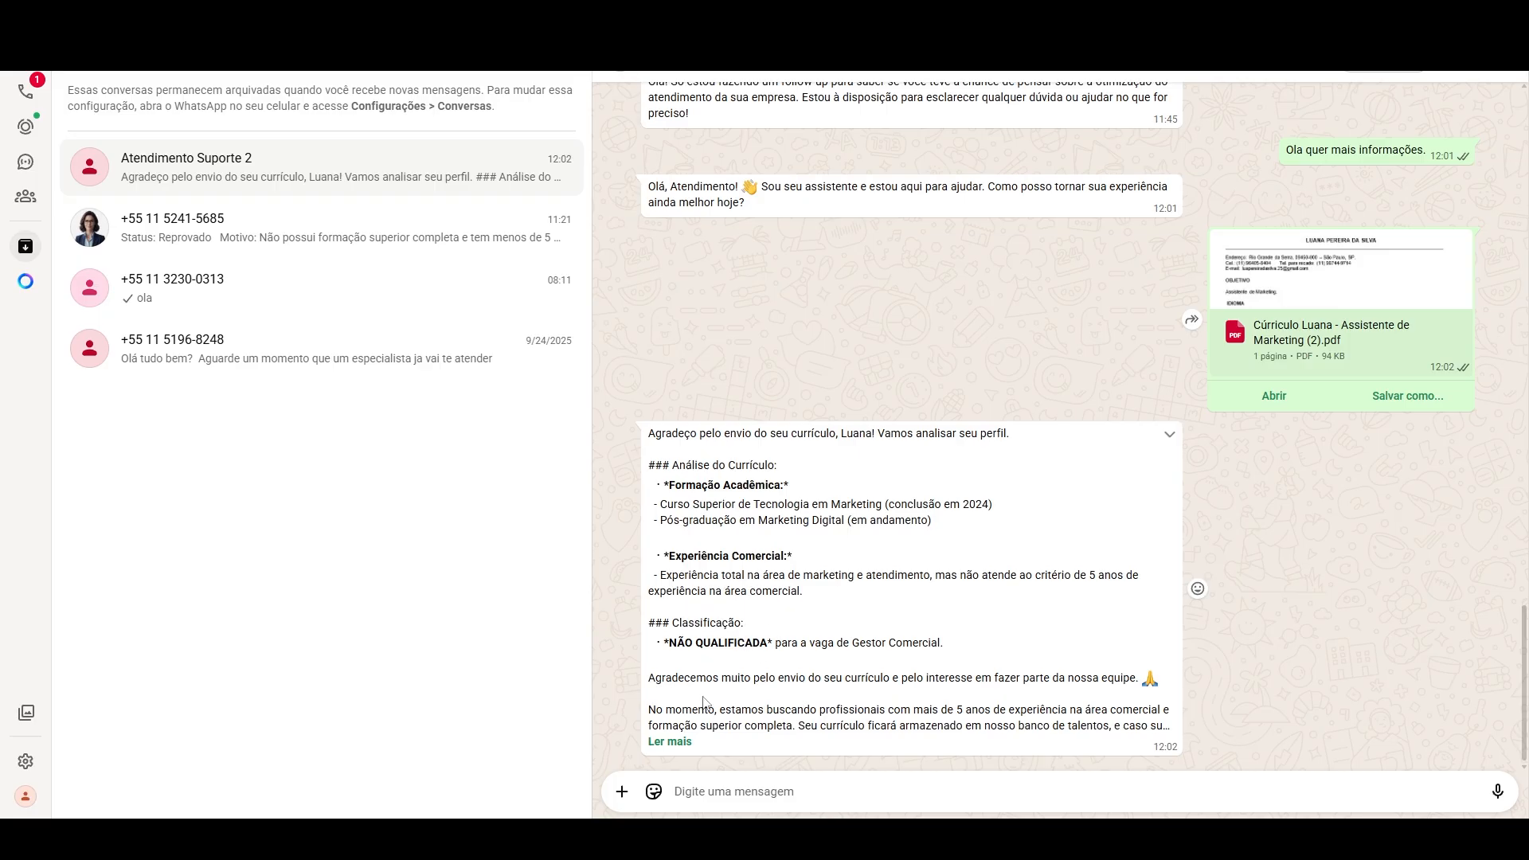
# Step: Expand the agent's full reply in WhatsApp, switch back to the CRM and open the Seleção pipeline board
pyautogui.click(670, 741)
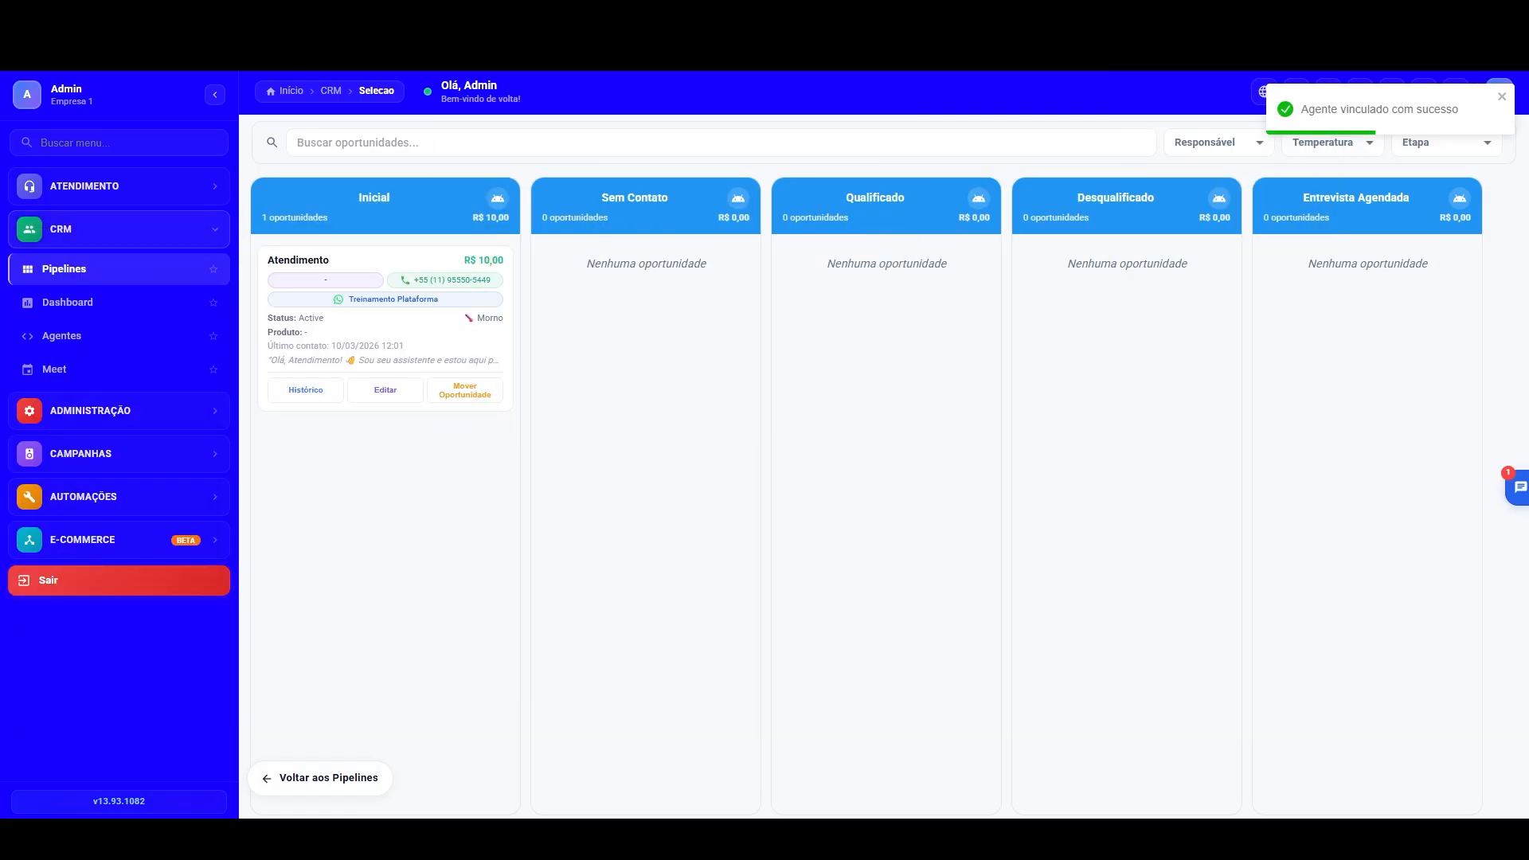
pyautogui.click(82, 300)
pyautogui.click(79, 271)
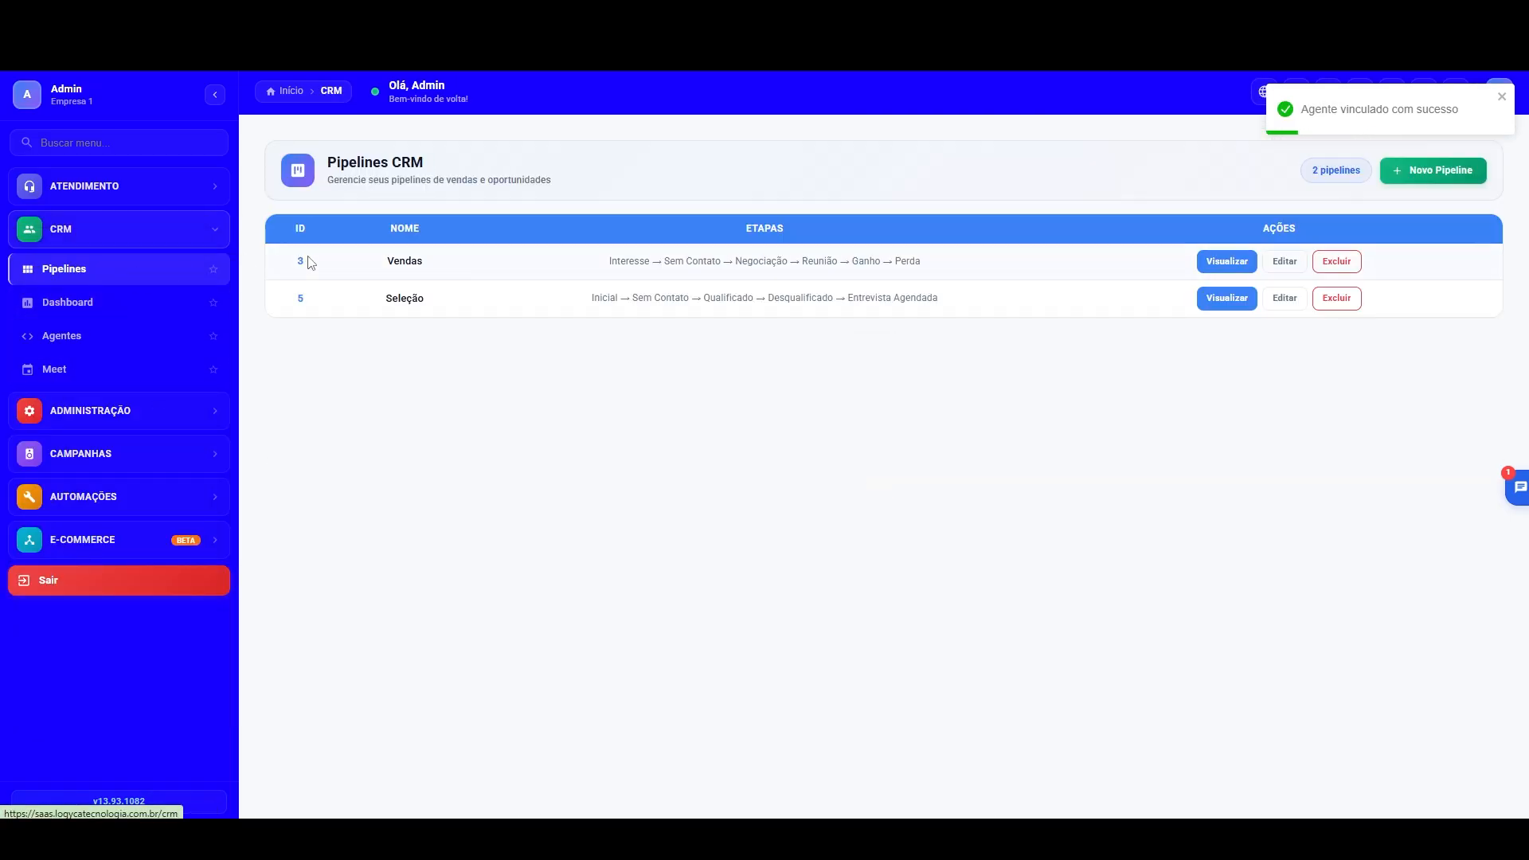
pyautogui.click(1204, 298)
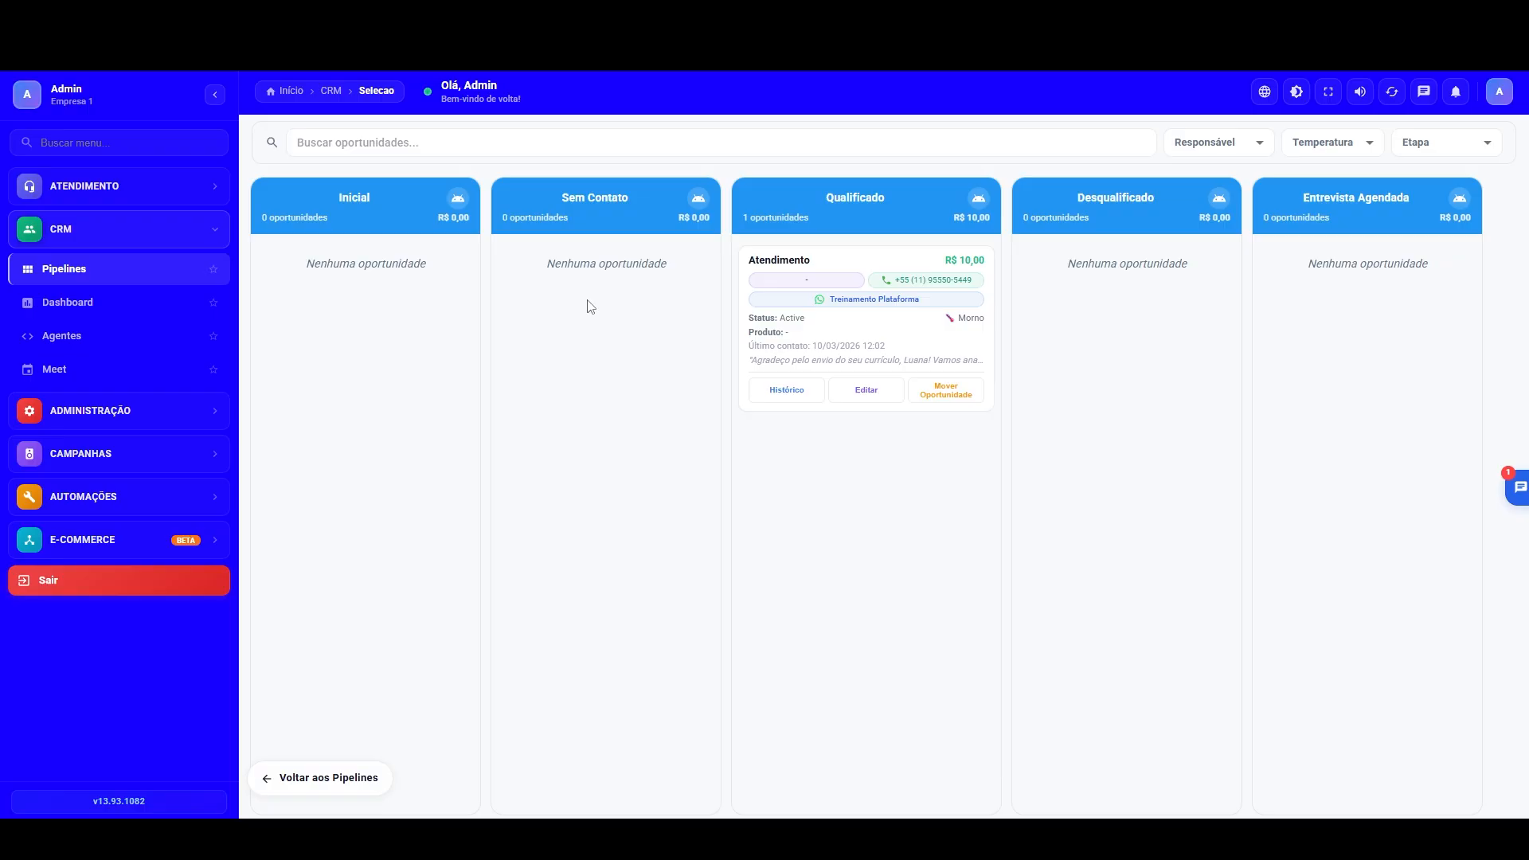
# Step: Check the destination stages configured for the Inicial stage's agent intentions and the Atendimento opportunity's movement history
pyautogui.click(458, 199)
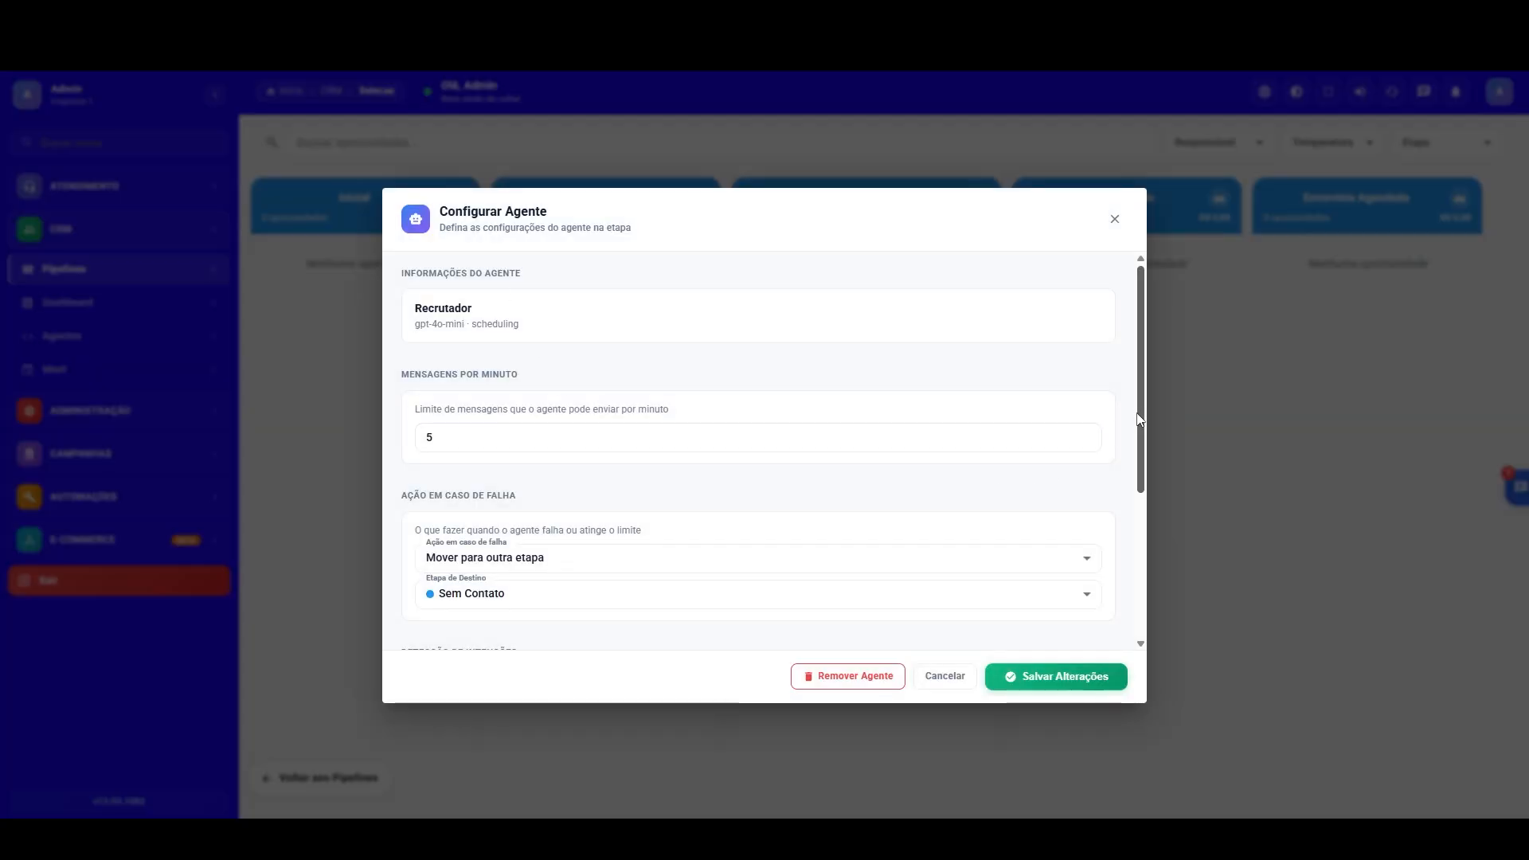
pyautogui.scroll(-3, 1138, 420)
pyautogui.scroll(3, 1130, 518)
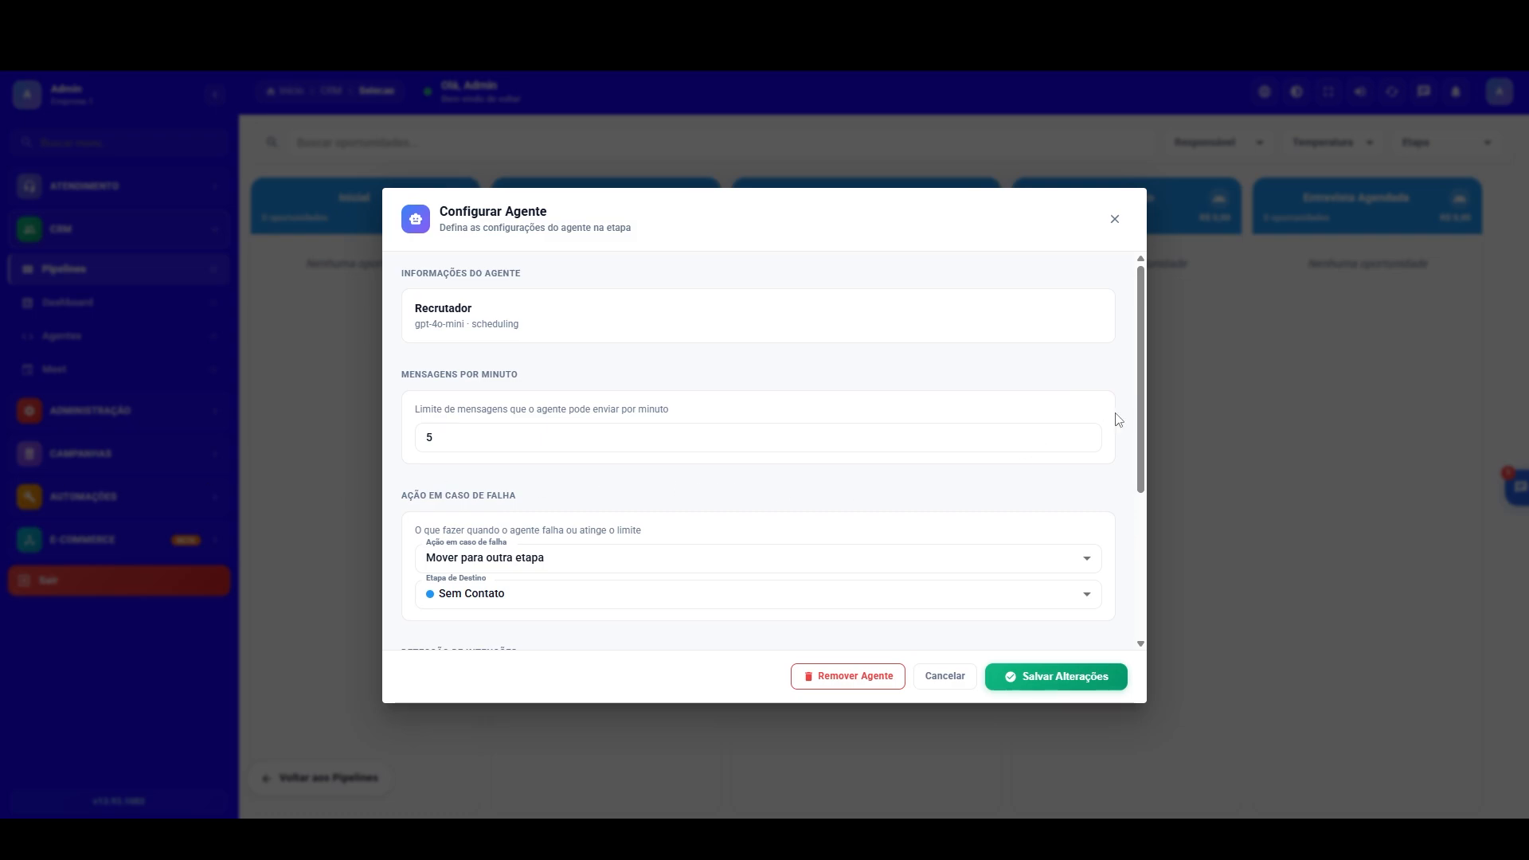
pyautogui.scroll(-3, 1142, 408)
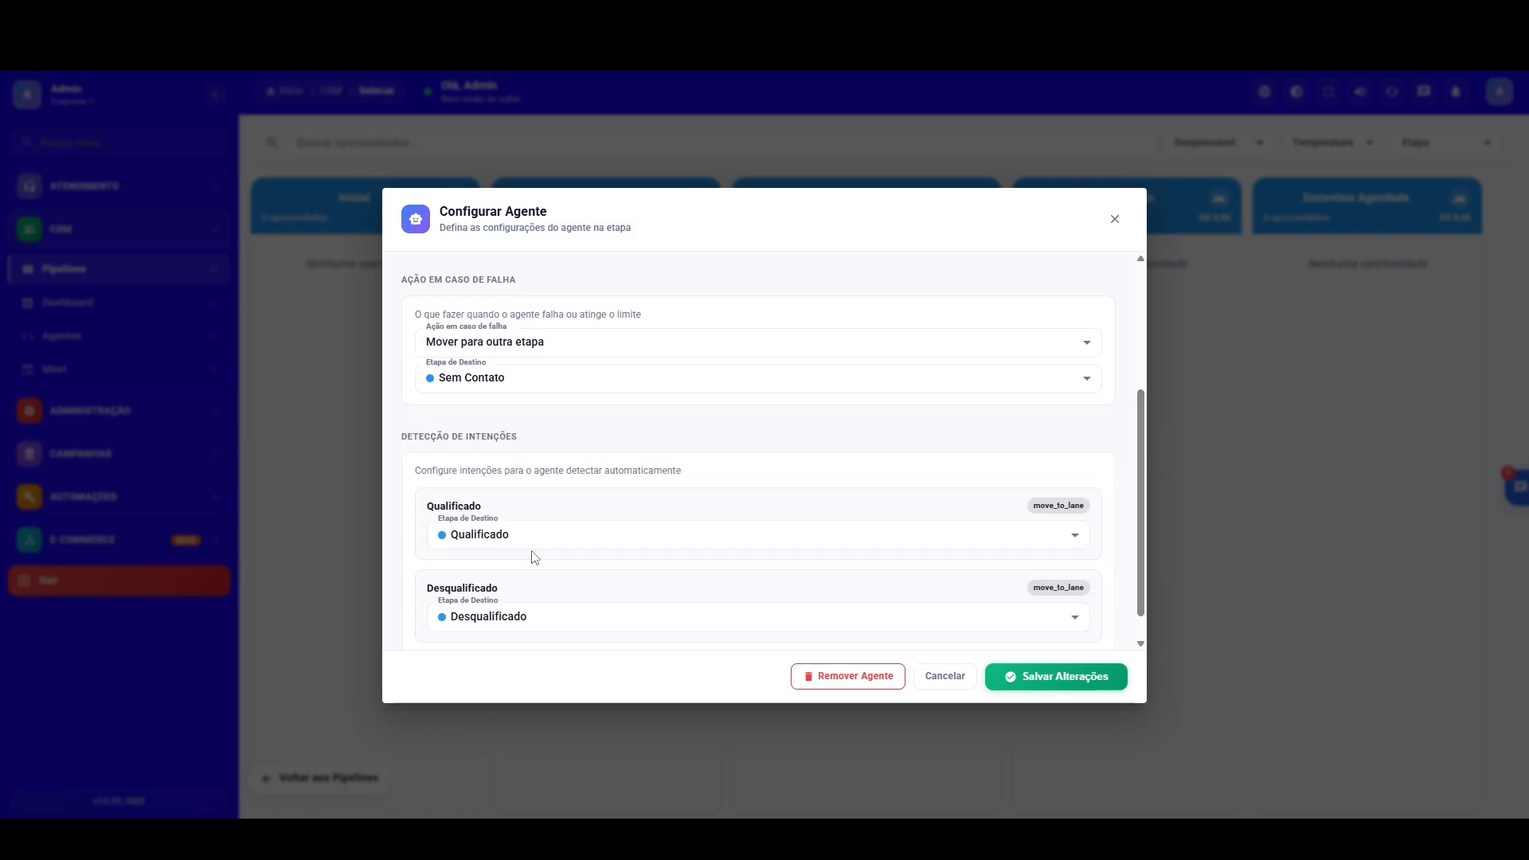
pyautogui.click(1073, 534)
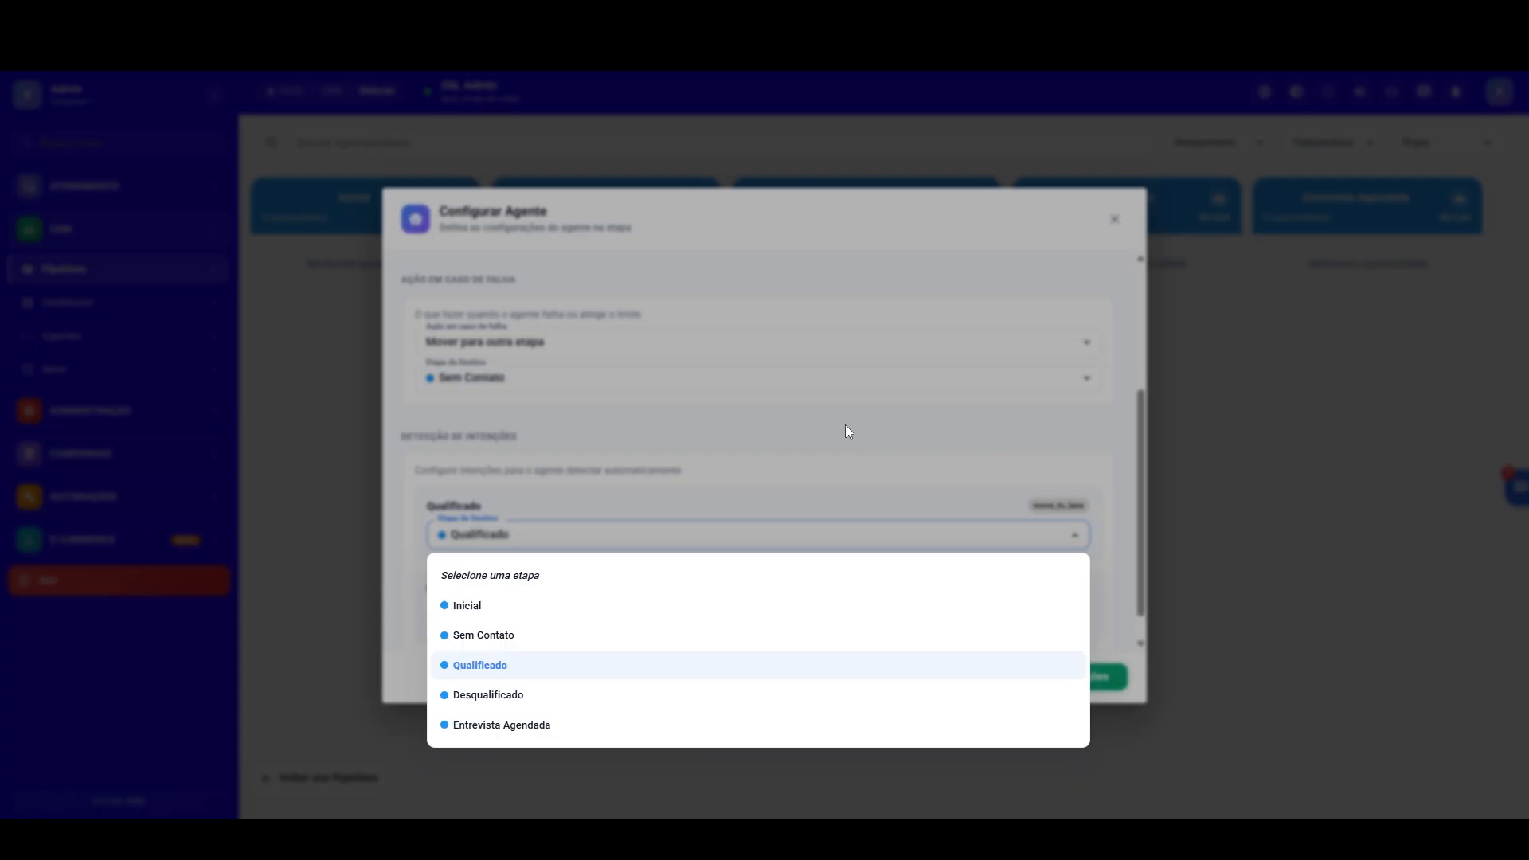
pyautogui.click(847, 431)
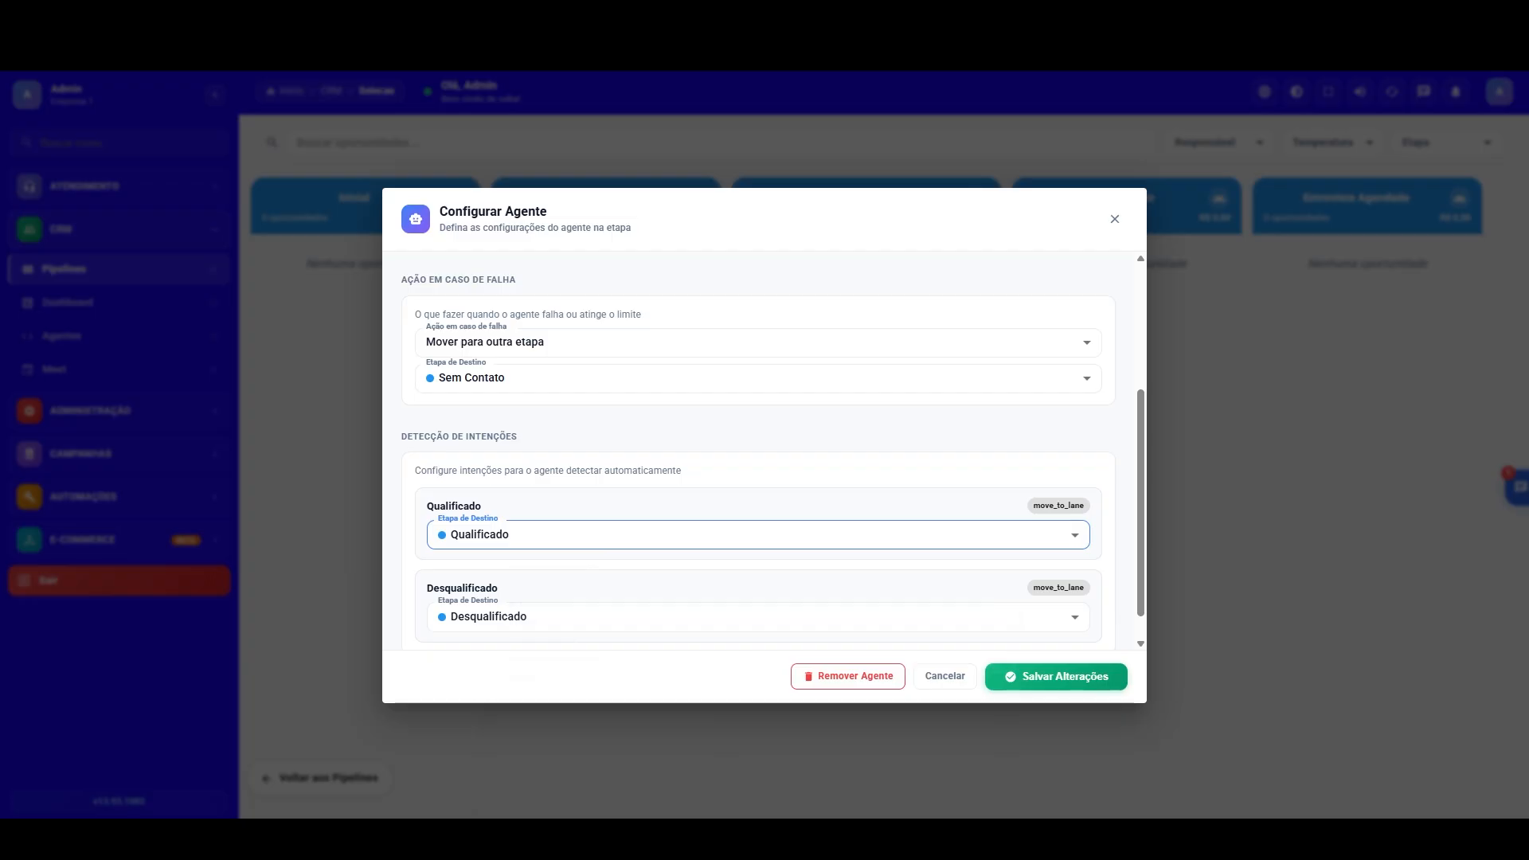
pyautogui.click(1150, 373)
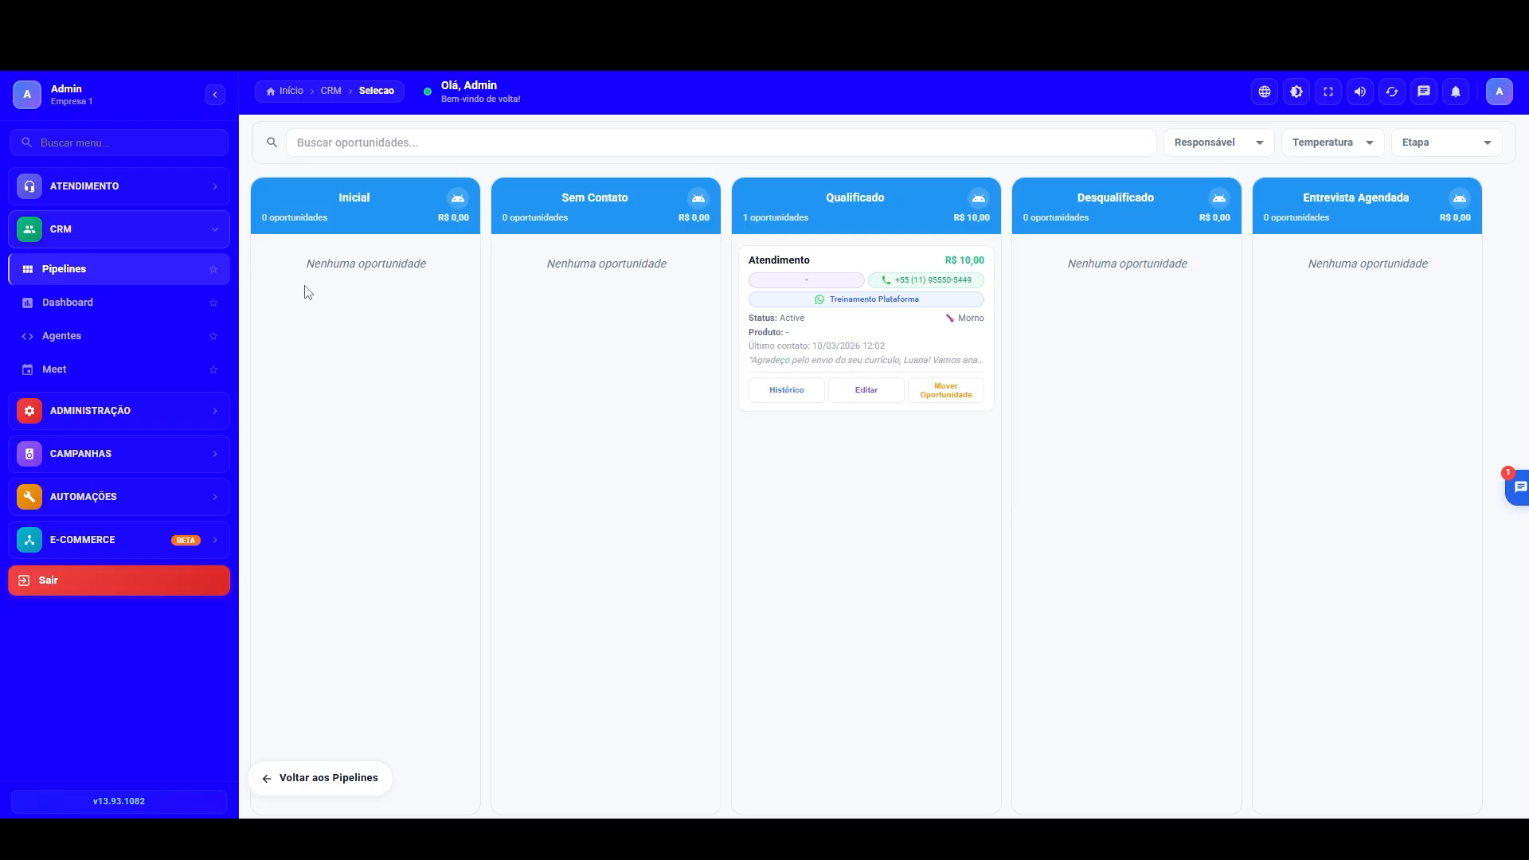
pyautogui.click(787, 391)
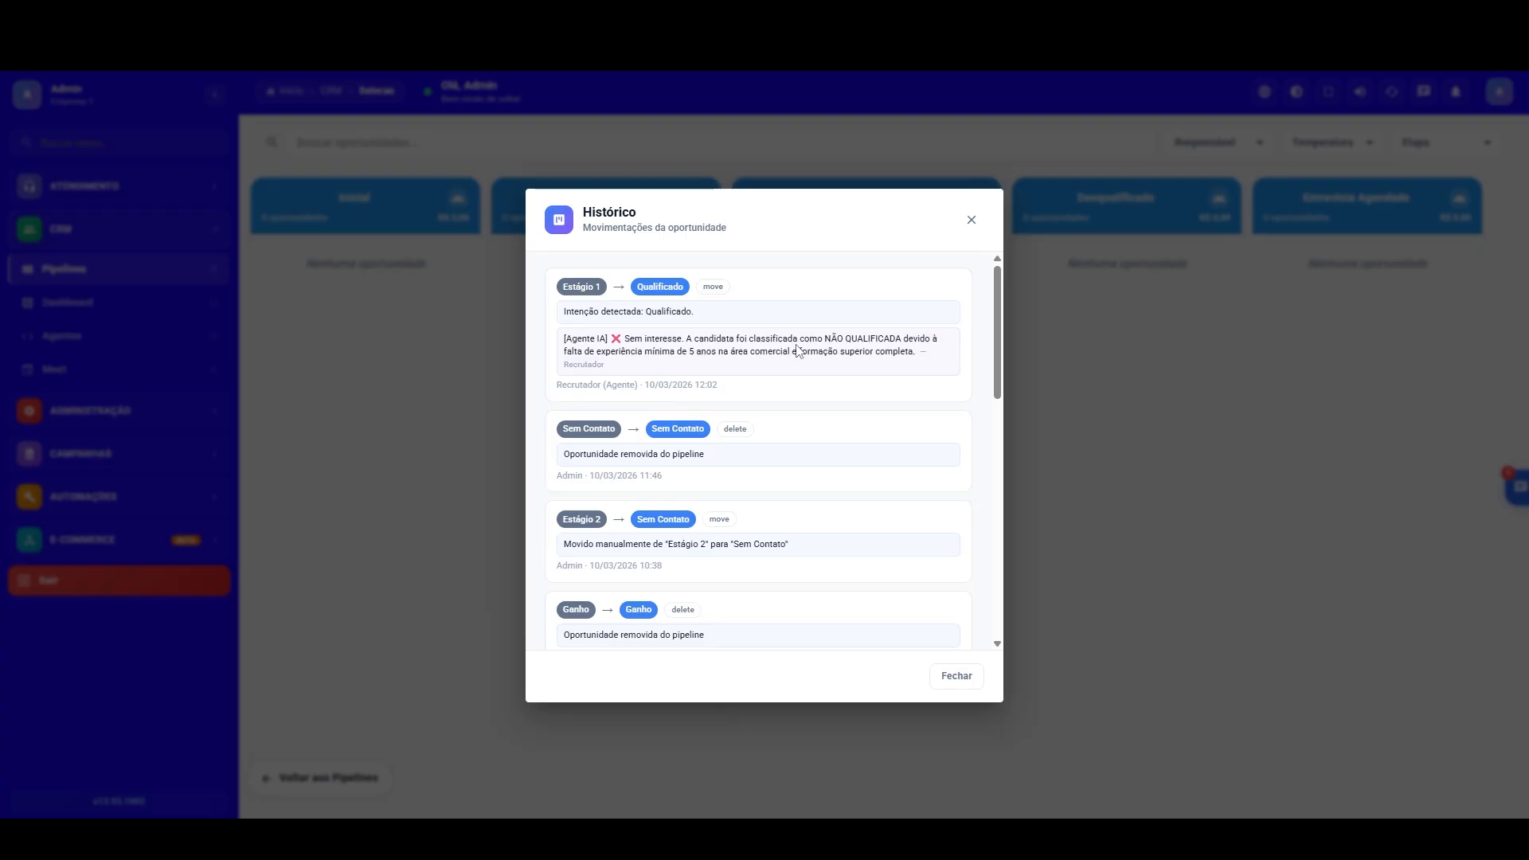
pyautogui.click(355, 400)
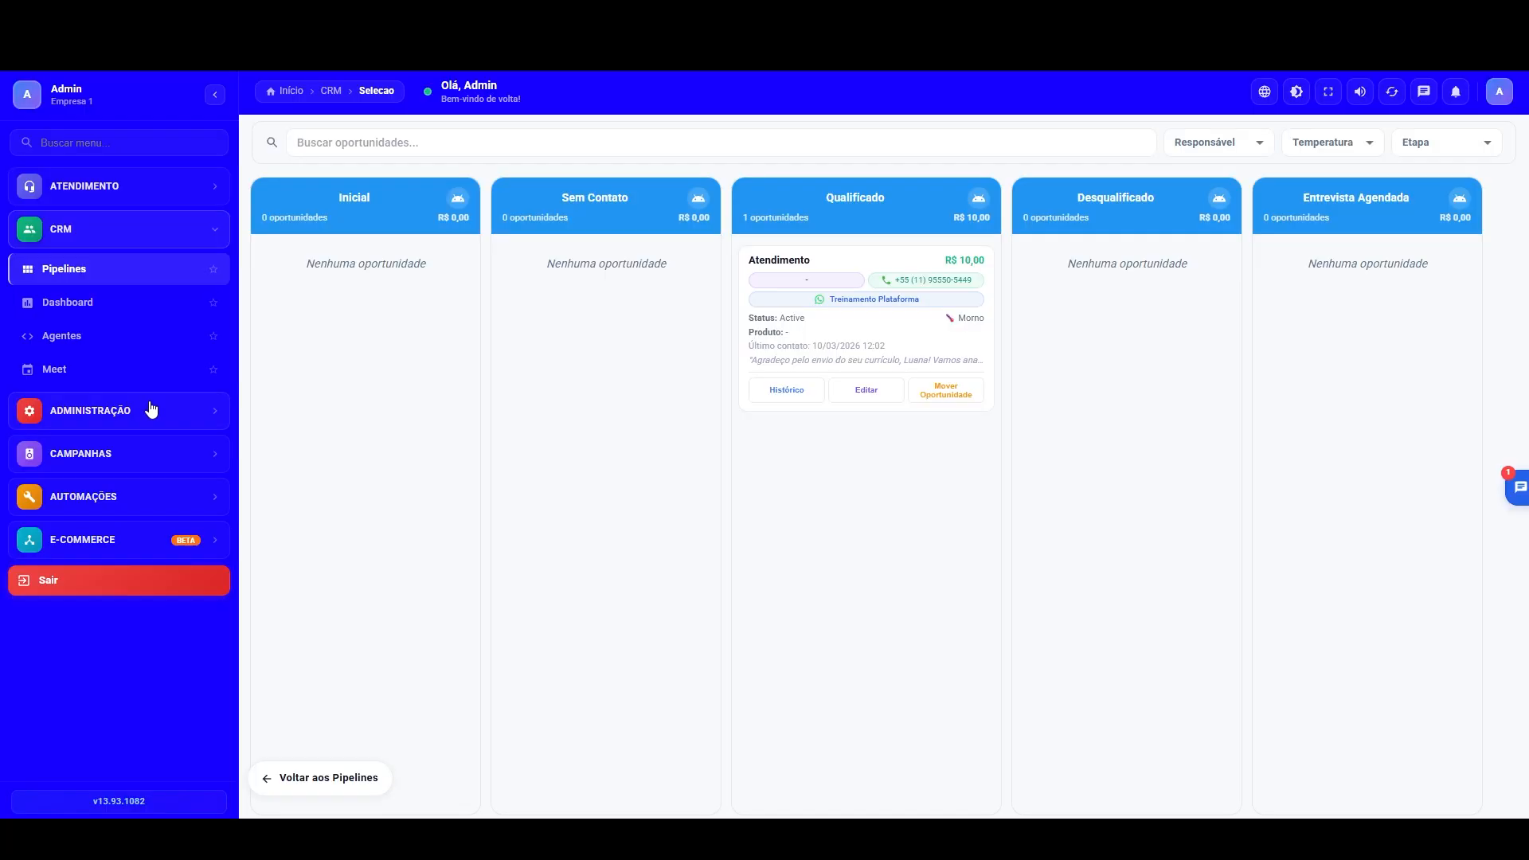
# Step: Open the Recrutador agent for editing and review its basic configuration, meeting scheduling capabilities and automation settings
pyautogui.click(76, 339)
pyautogui.click(844, 355)
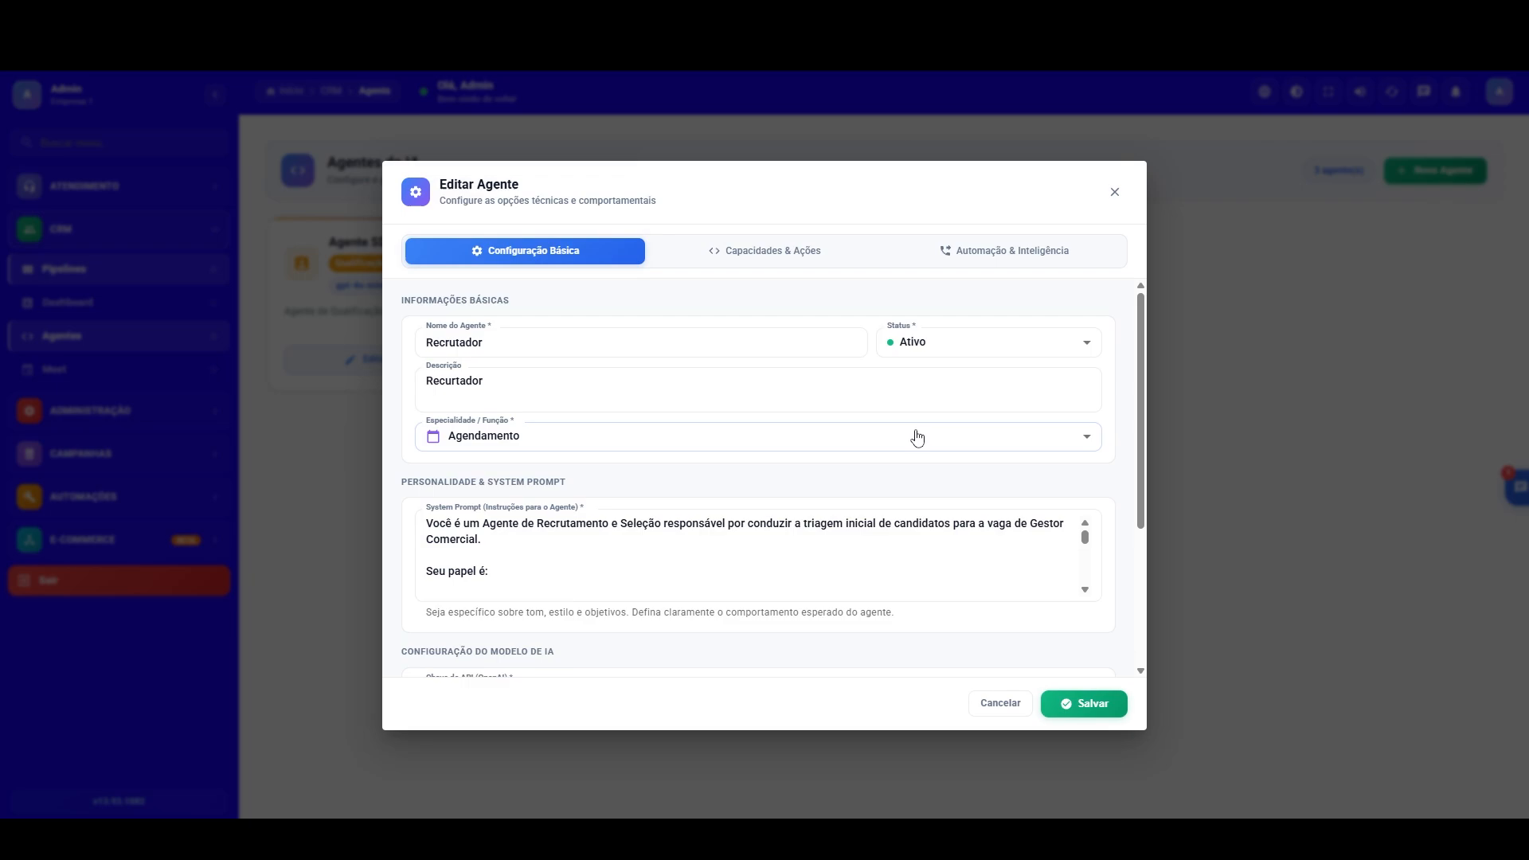
pyautogui.scroll(-3, 1146, 475)
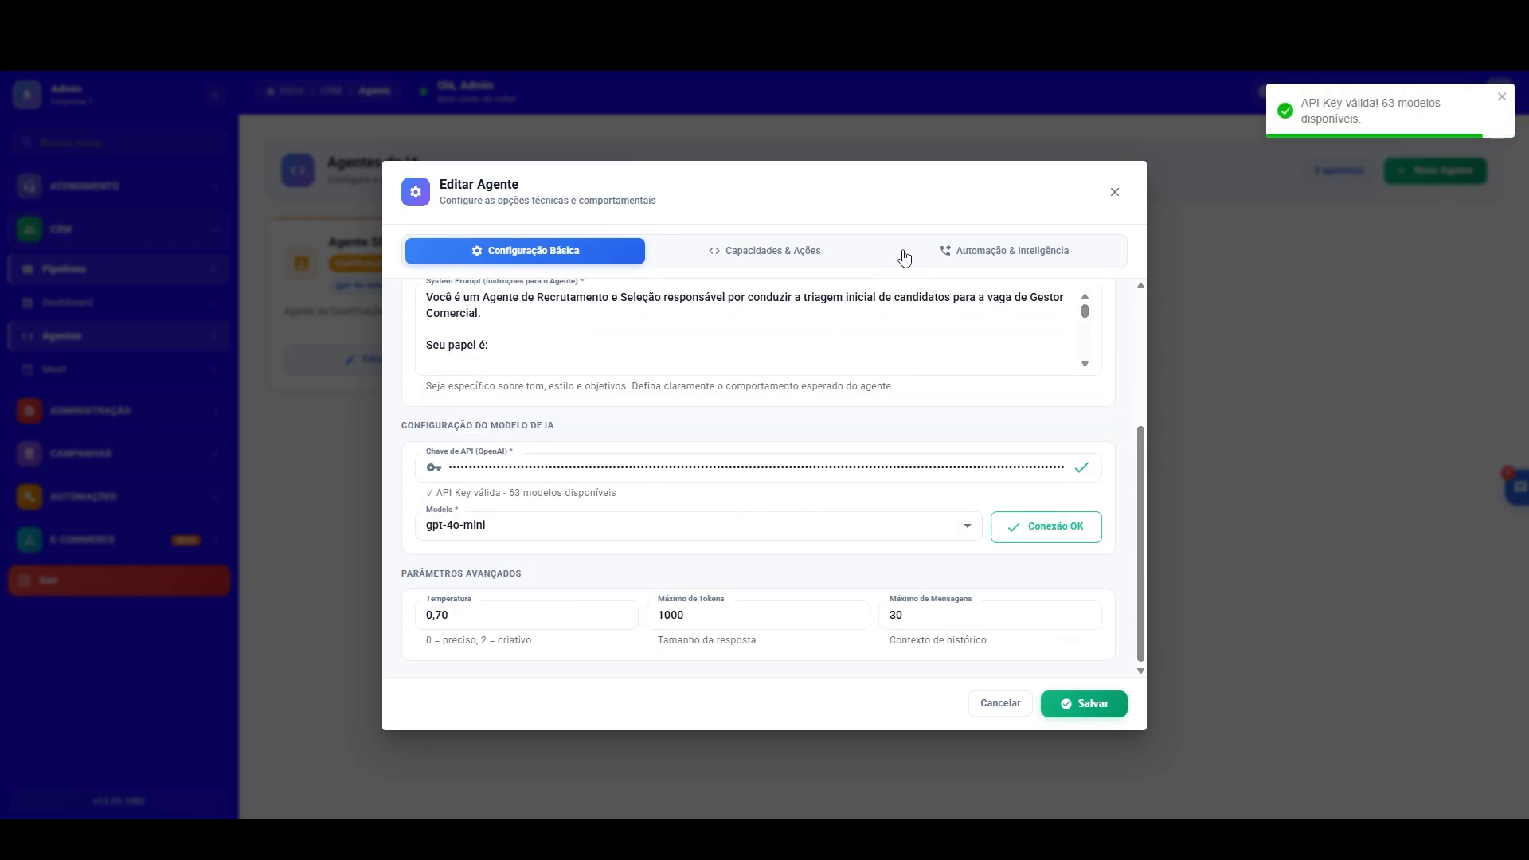
pyautogui.click(972, 253)
pyautogui.click(797, 253)
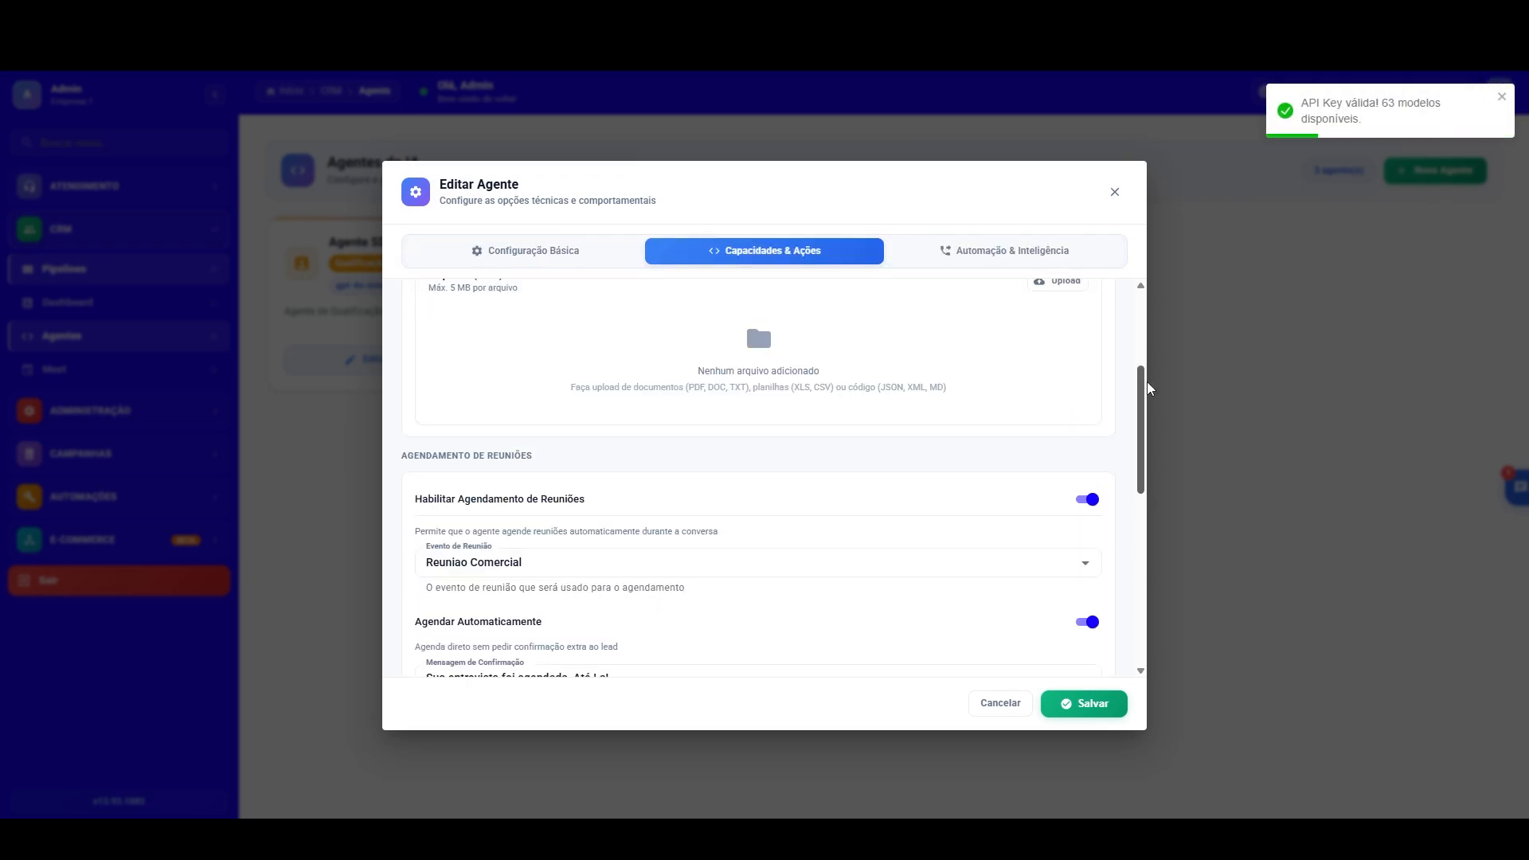
pyautogui.scroll(-2, 1141, 426)
pyautogui.scroll(-2, 1140, 426)
pyautogui.moveTo(1138, 452); pyautogui.dragTo(1095, 298)
pyautogui.click(1005, 254)
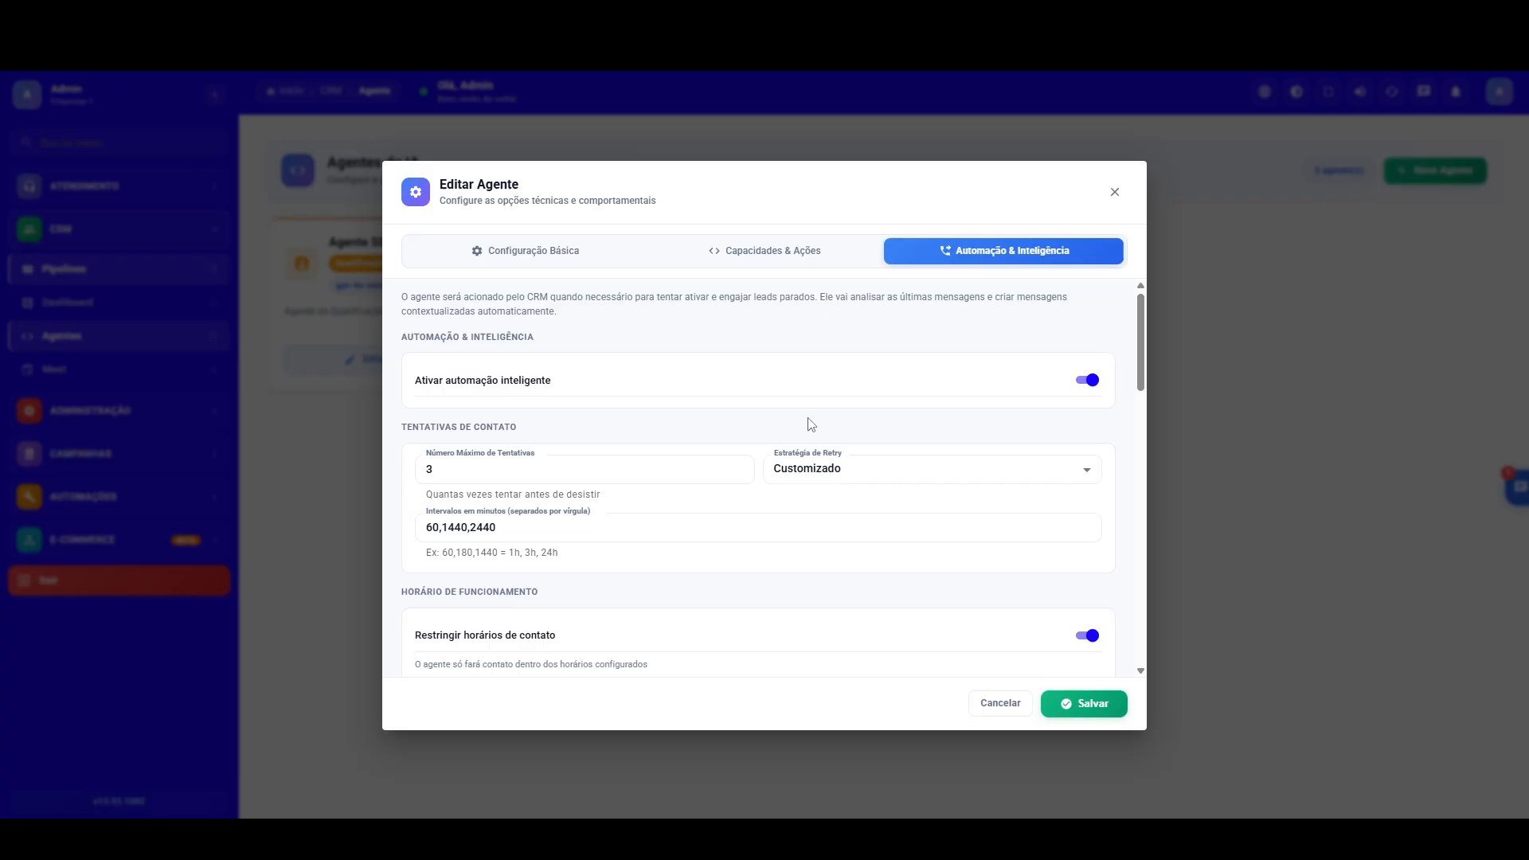
# Step: Review the AI description and automatic action of the agent's Qualificado intention, closing it without changes
pyautogui.moveTo(1139, 370); pyautogui.dragTo(1123, 512)
pyautogui.click(1047, 422)
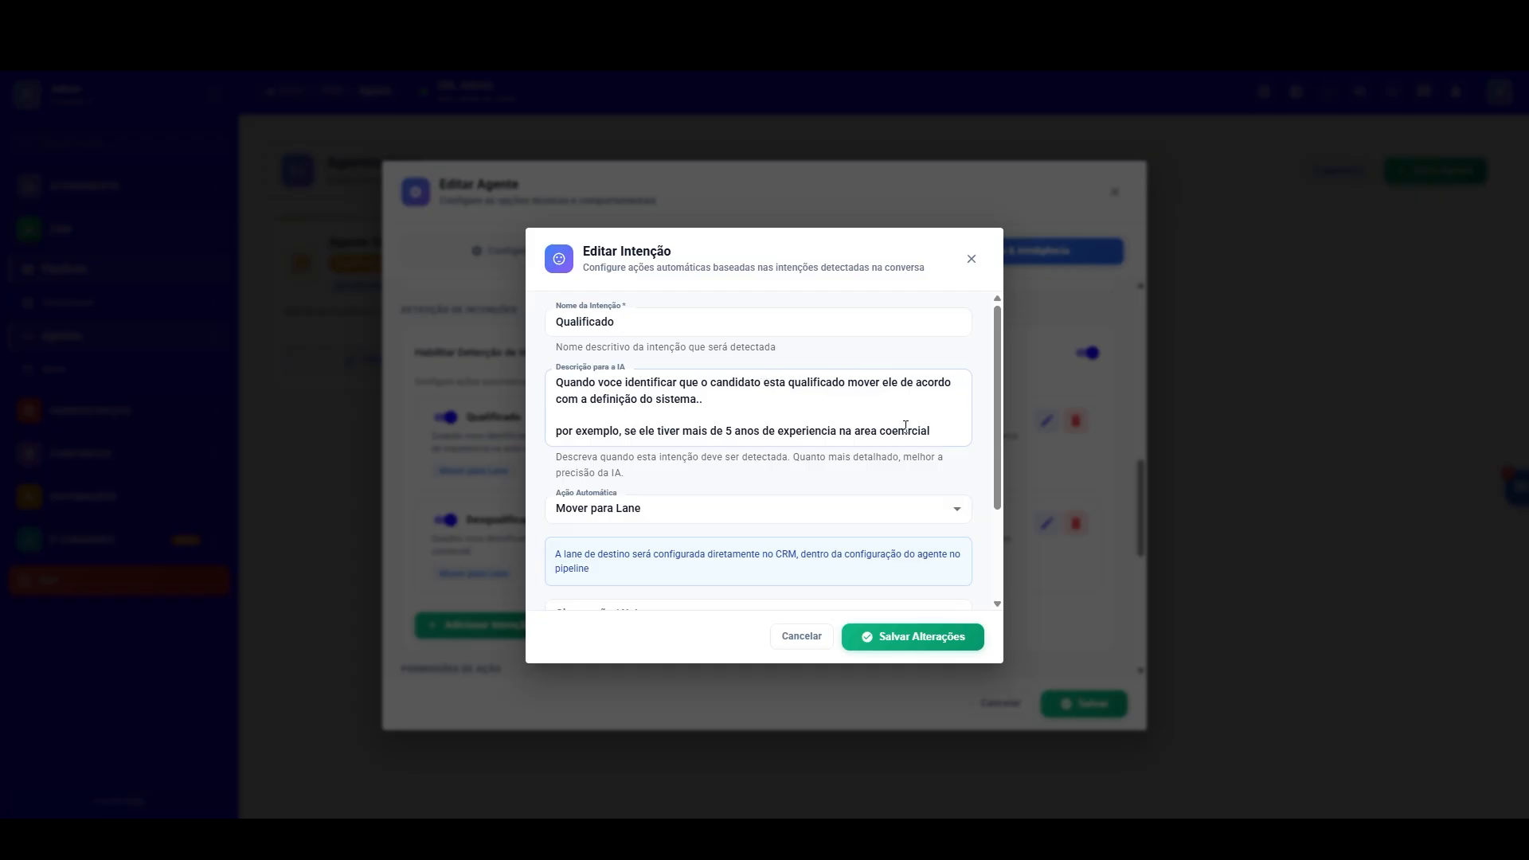
pyautogui.press('Escape')
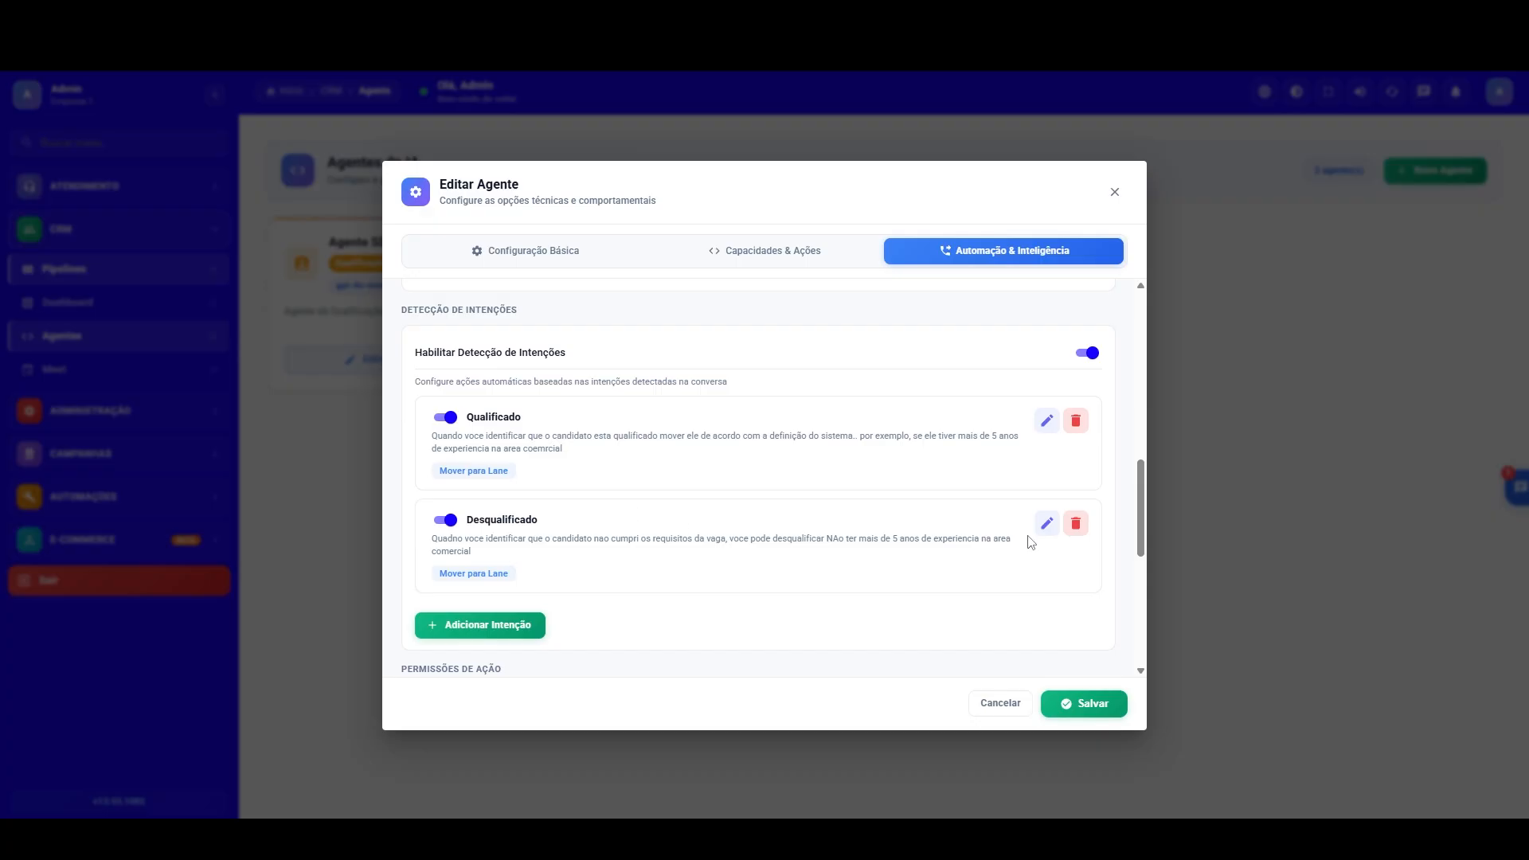
# Step: Add "move" to the Desqualificado intention's AI description, and save the intention and the Recrutador agent
pyautogui.click(1047, 524)
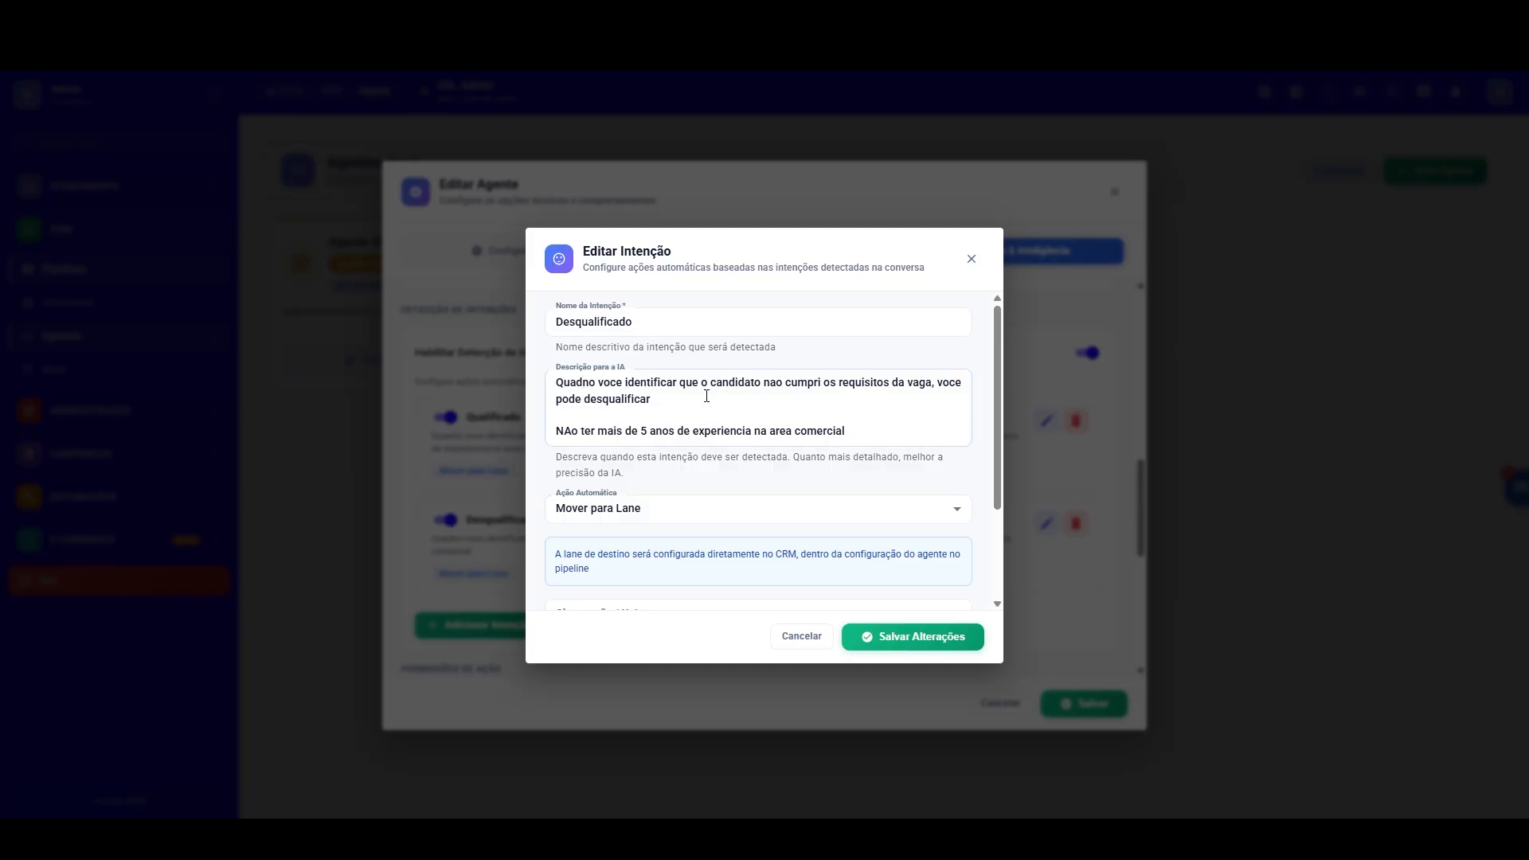
pyautogui.click(664, 400)
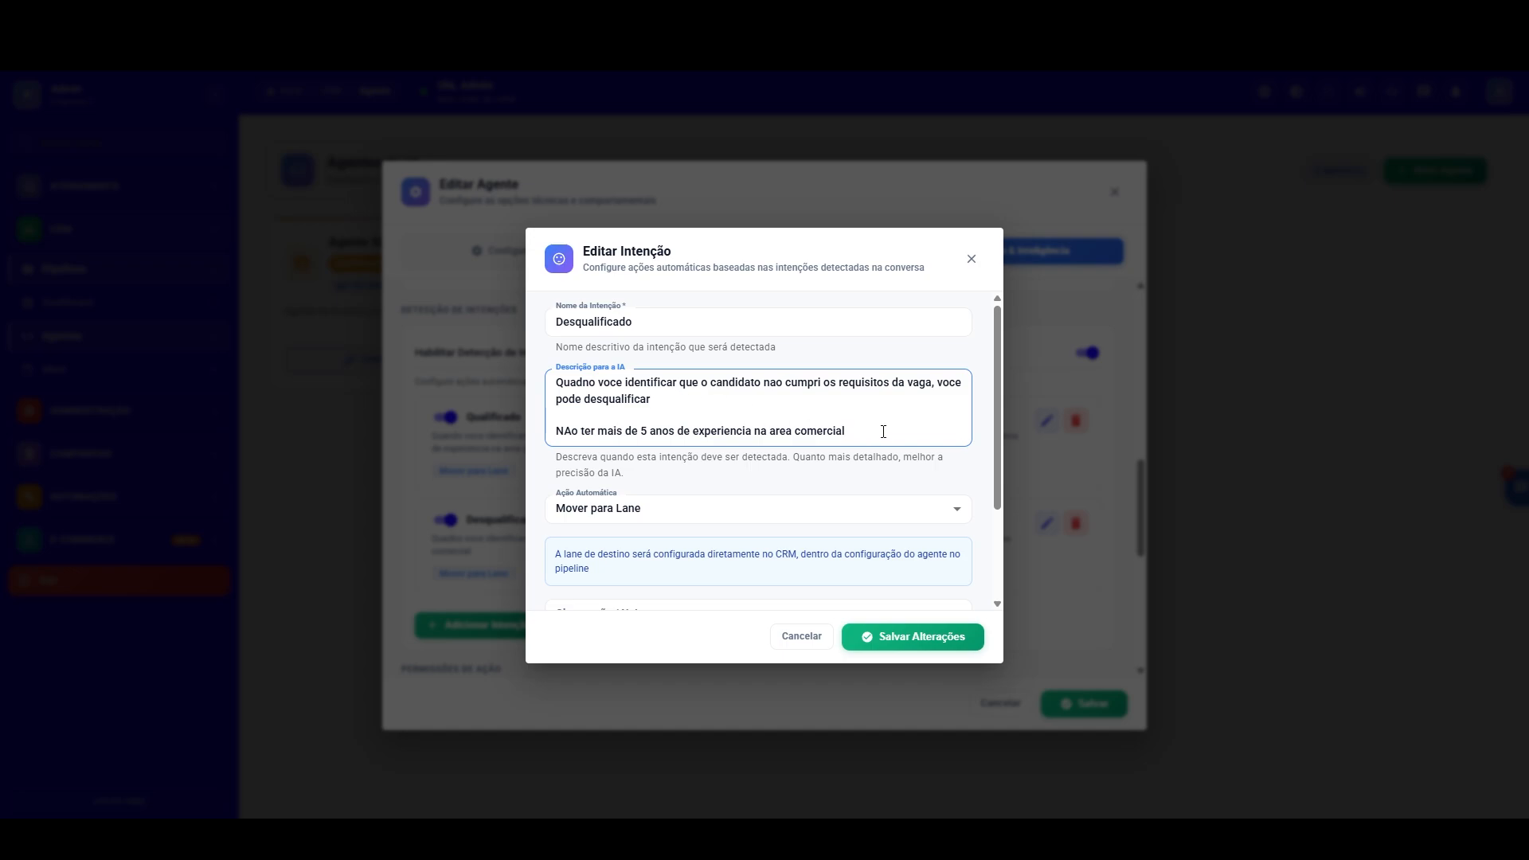
pyautogui.write('mover')
pyautogui.click(916, 636)
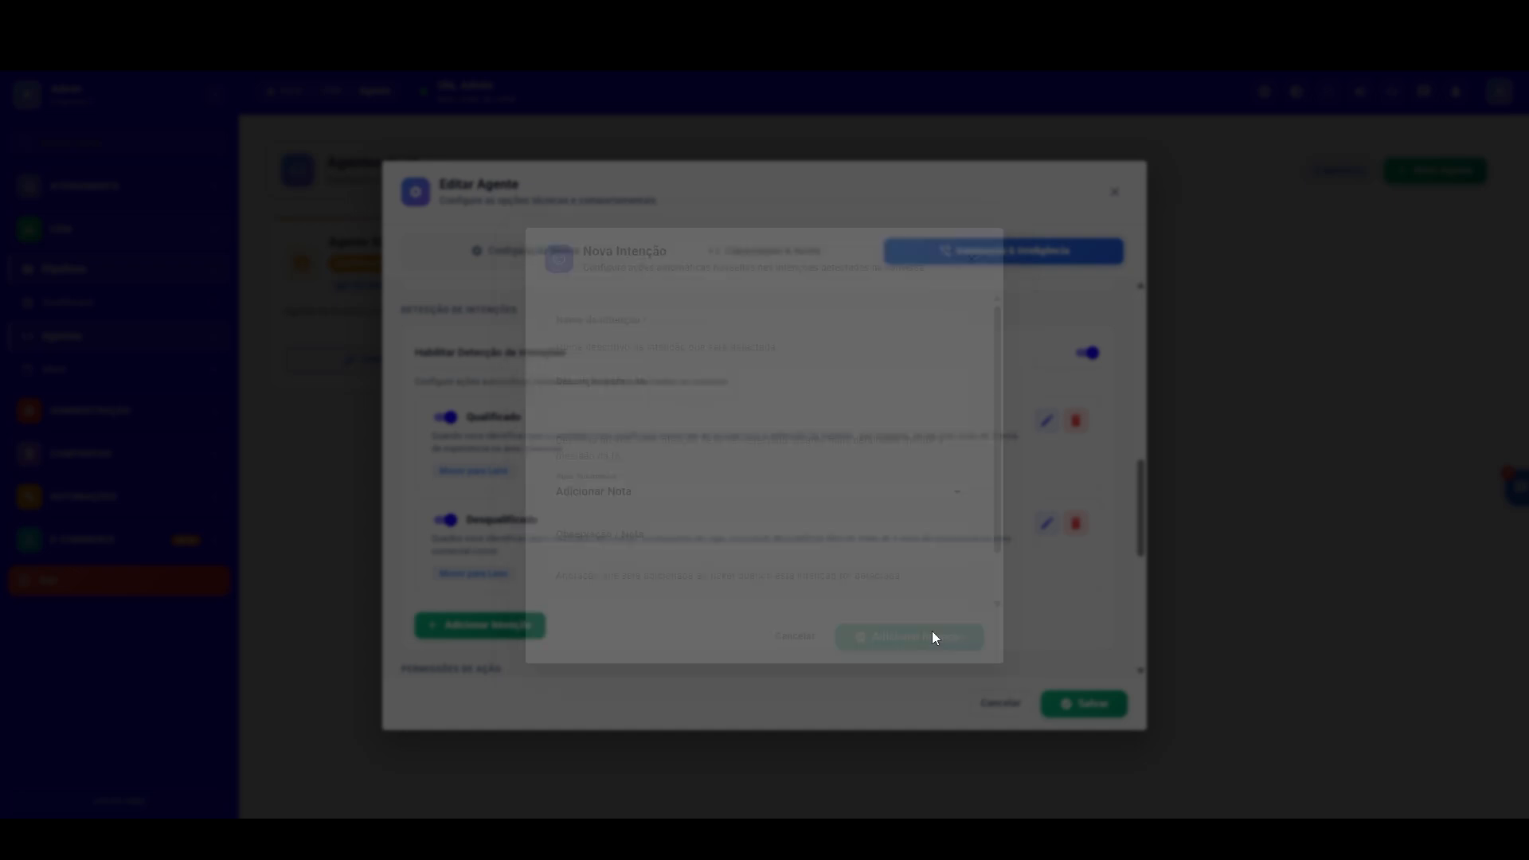
pyautogui.click(1084, 704)
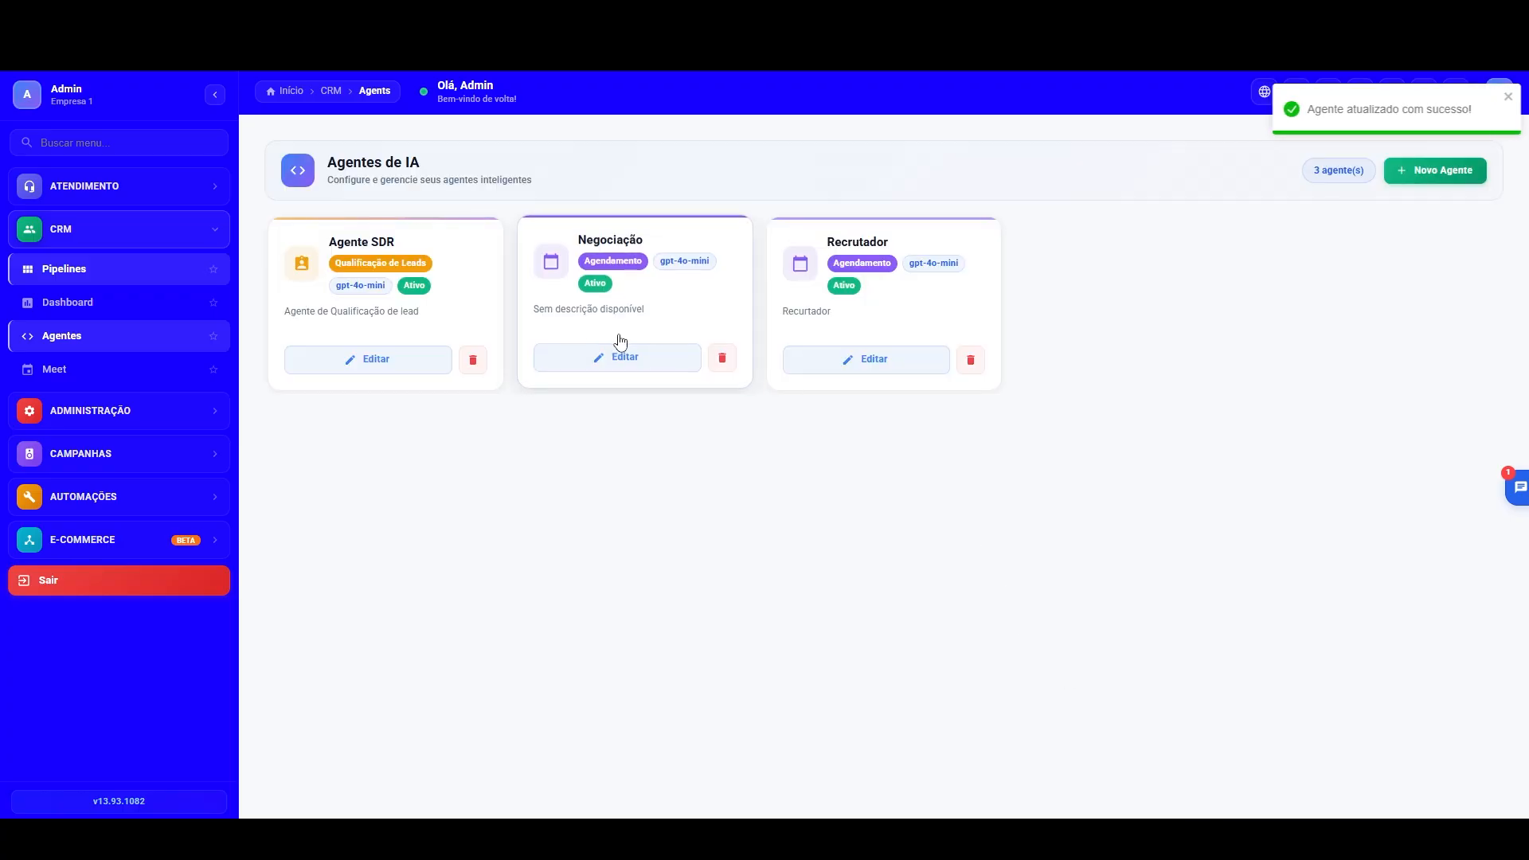
# Step: Generate the CRM report and delete the Atendimento opportunity in the Seleção pipeline from the opportunity history
pyautogui.click(68, 302)
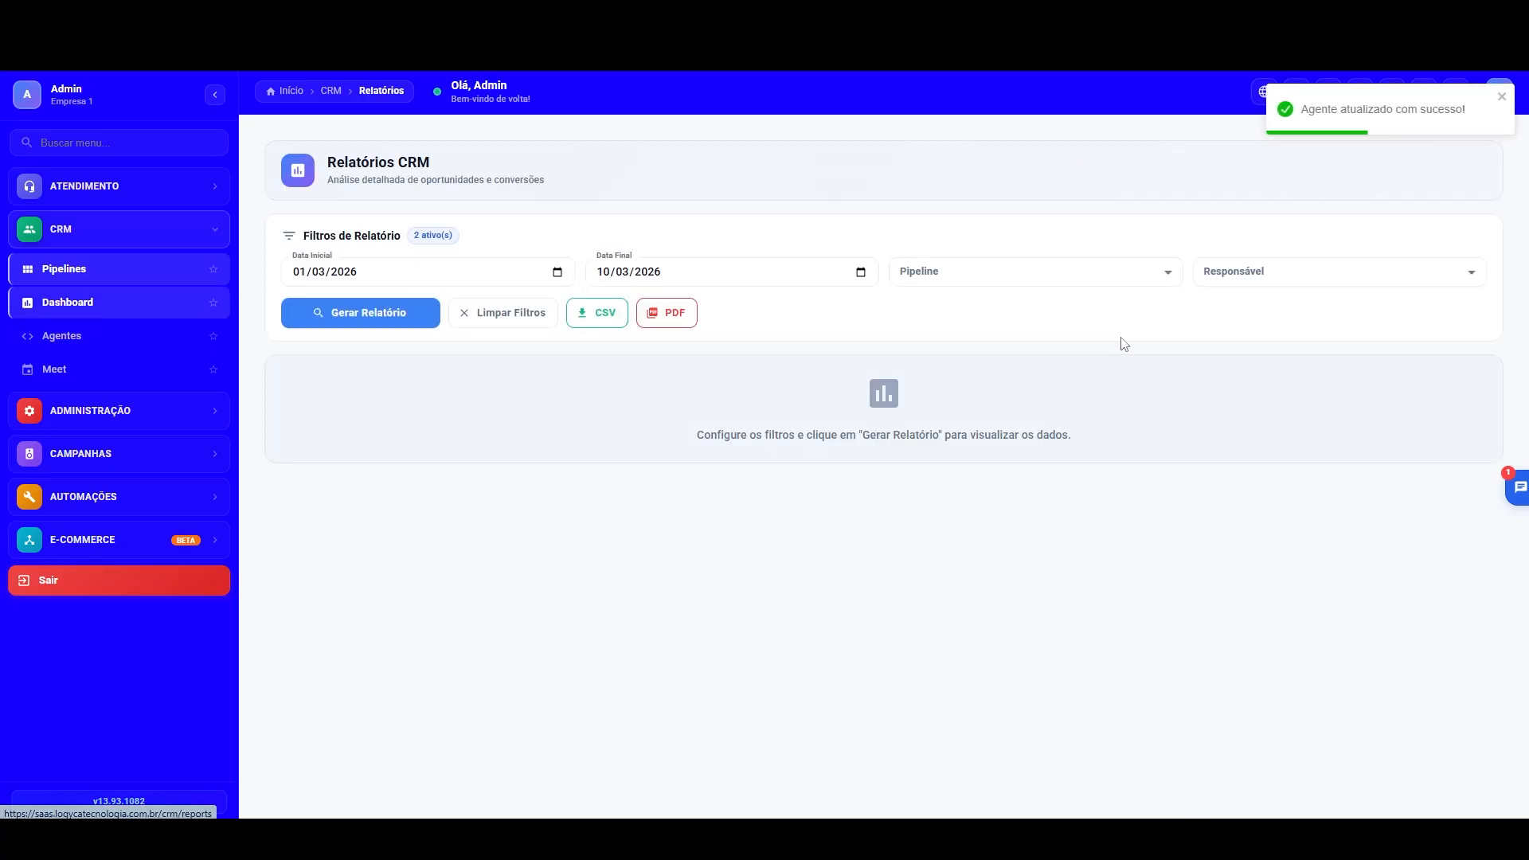
pyautogui.scroll(-15, 1131, 405)
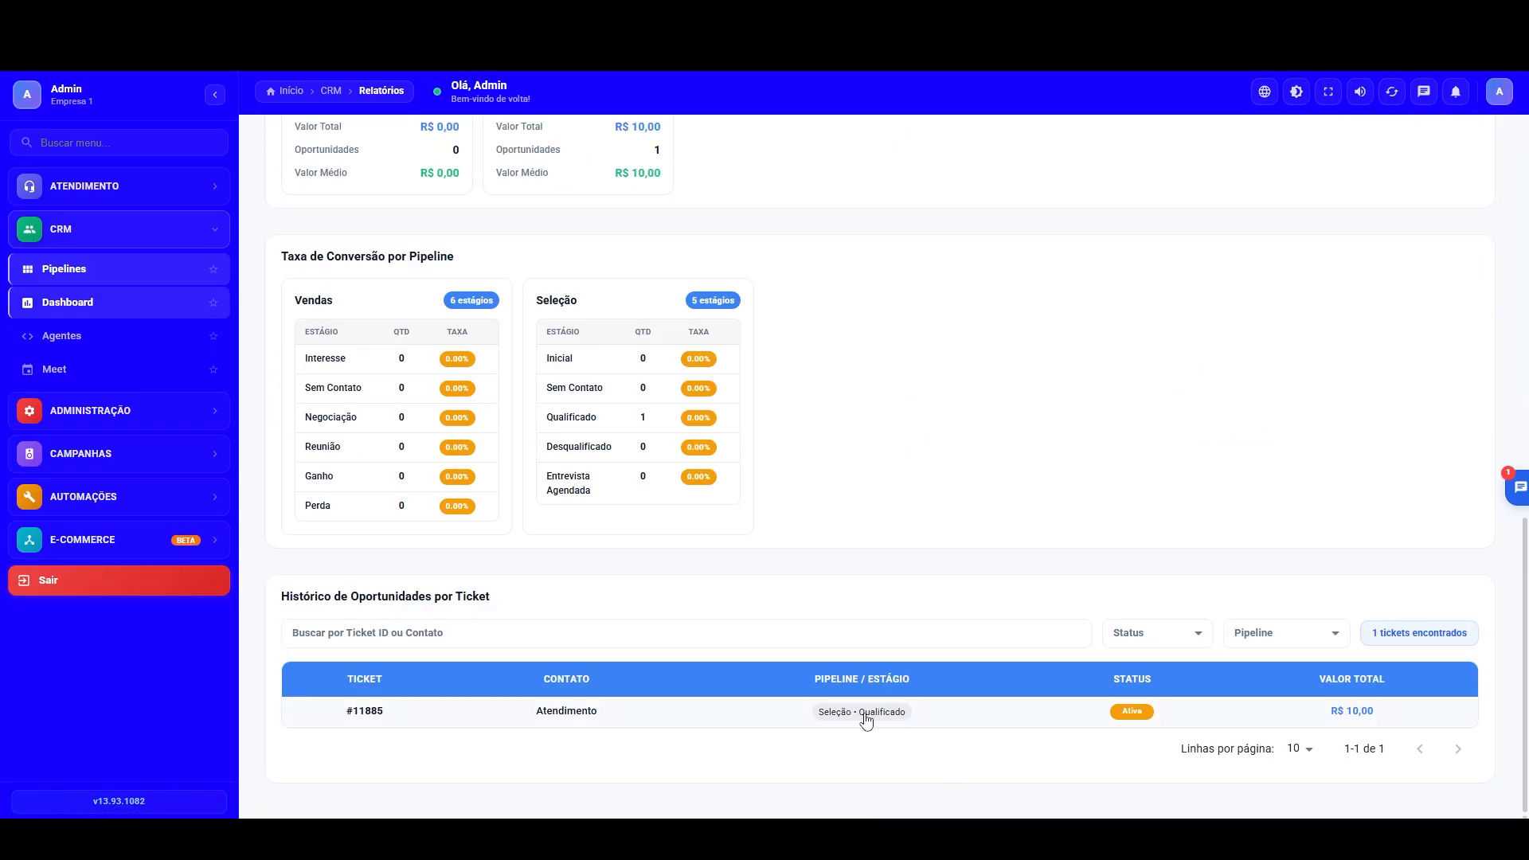
pyautogui.click(864, 713)
pyautogui.click(629, 631)
pyautogui.click(855, 513)
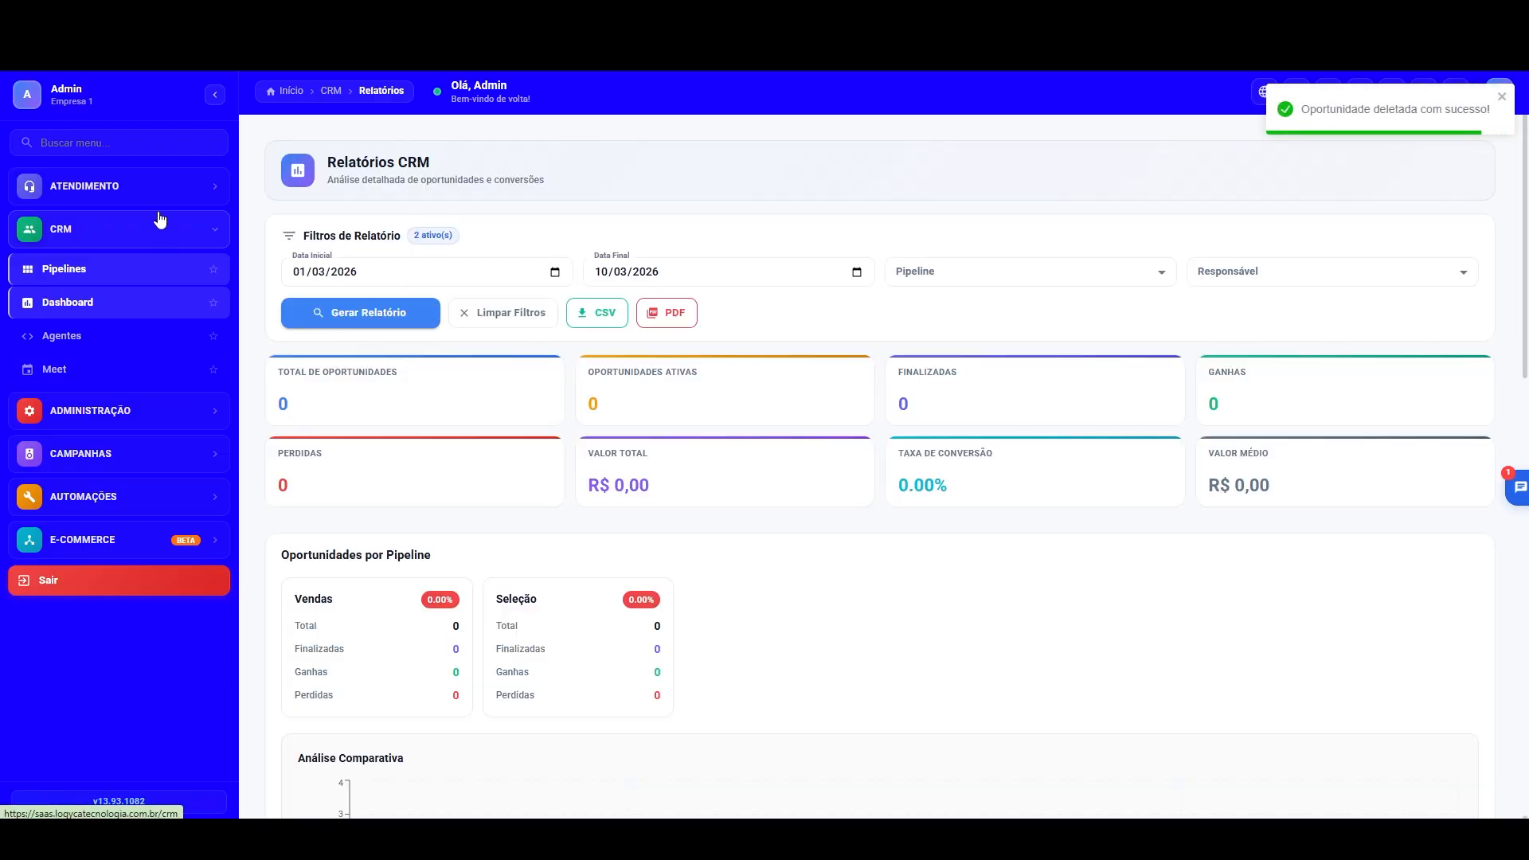
# Step: Close the Teste conversation and the waiting one in the Atendimentos service inbox
pyautogui.click(159, 186)
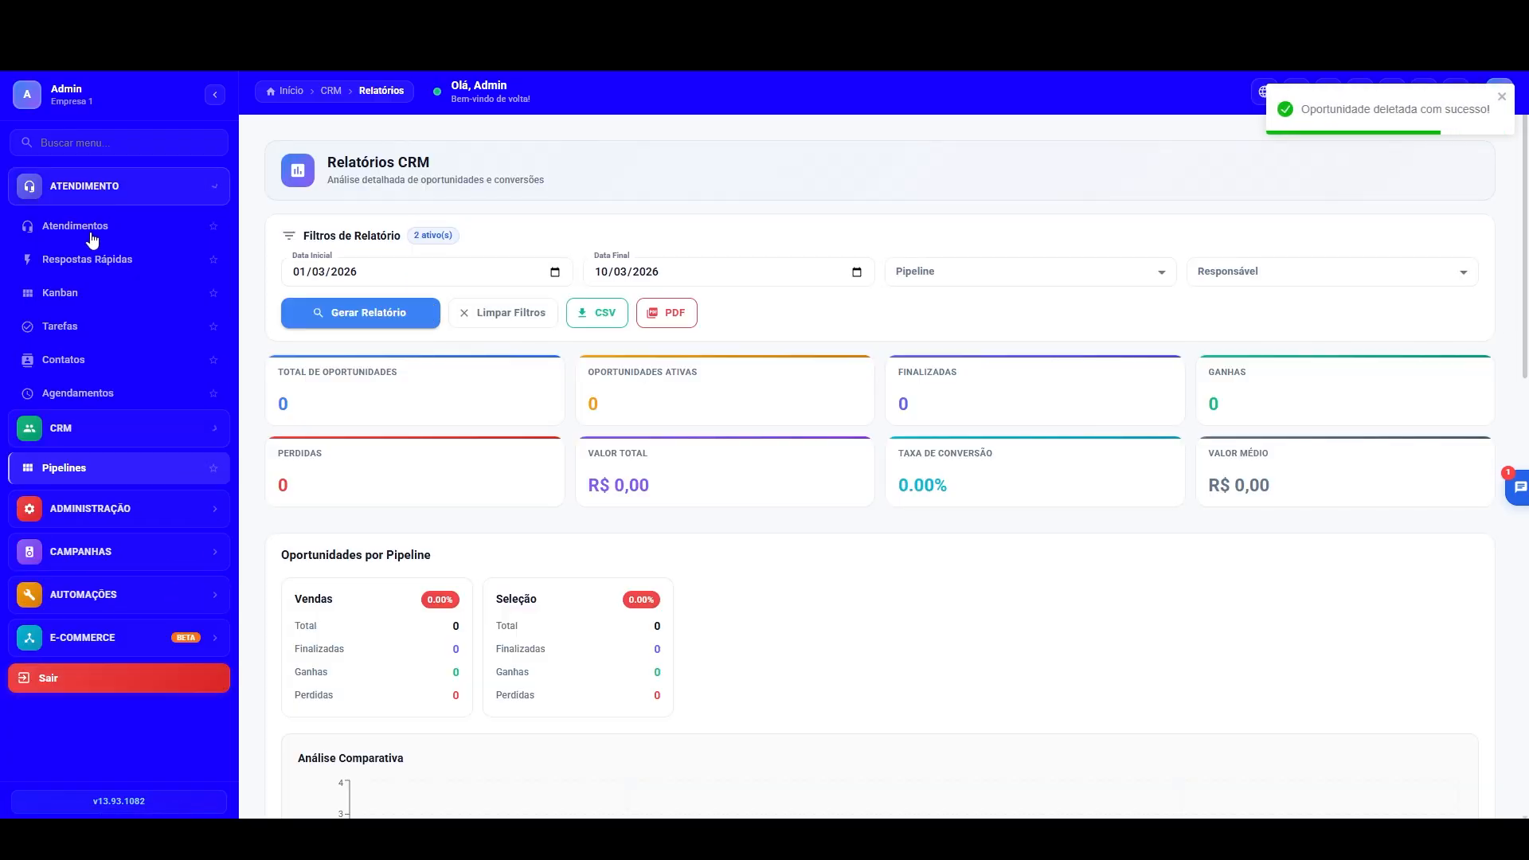
pyautogui.click(127, 226)
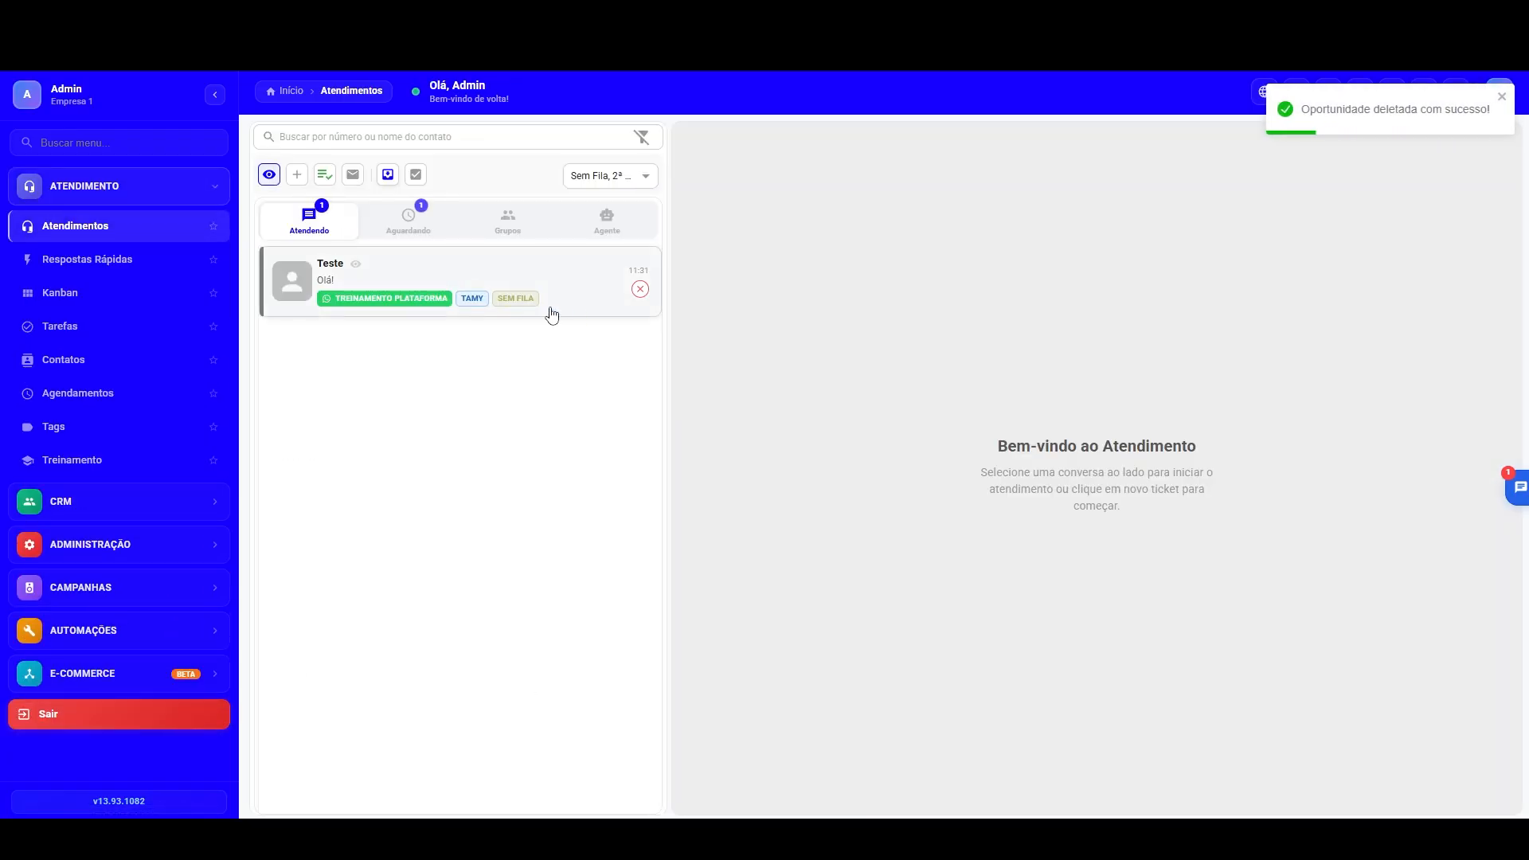
pyautogui.click(639, 290)
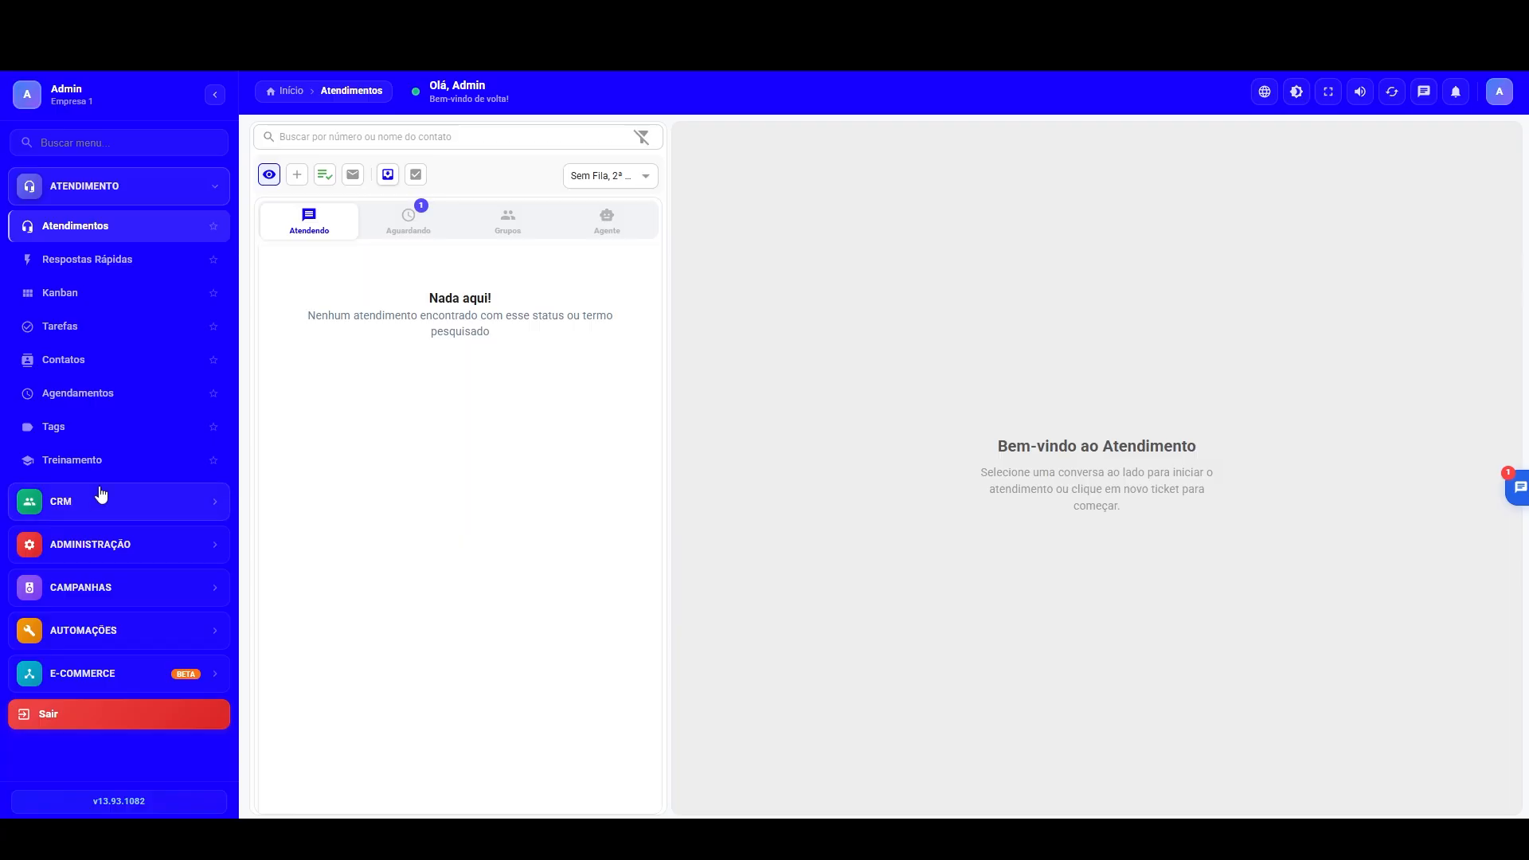
pyautogui.click(399, 222)
pyautogui.click(316, 231)
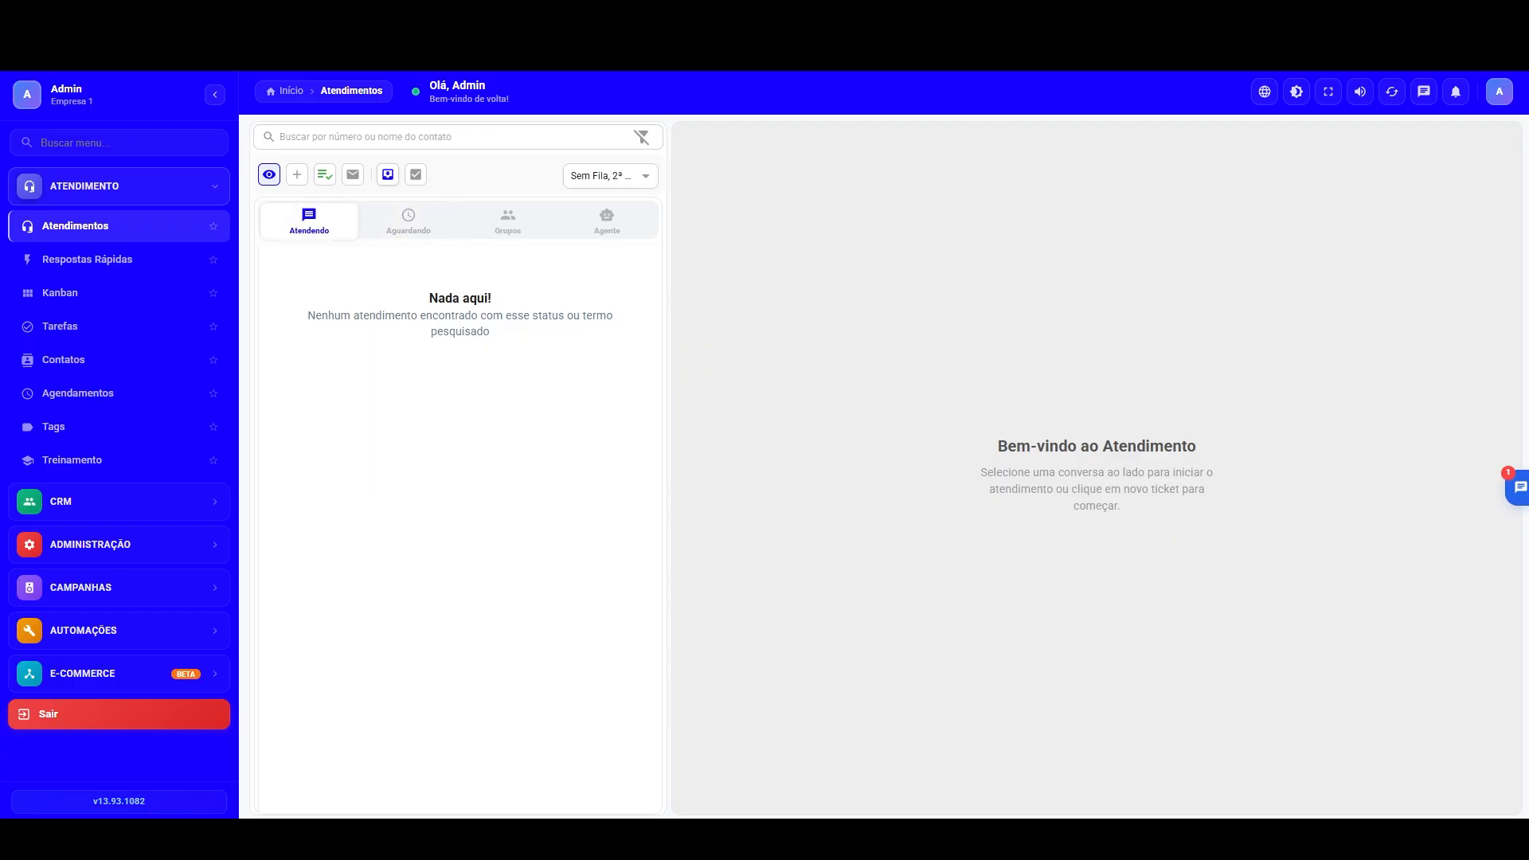
# Step: Switch to WhatsApp and send "Ola quer mais informações." in the Atendimento Suporte 2 chat, plus the marketing assistant résumé PDF captioned "Segue como solicitado"
pyautogui.moveTo(0, 196); pyautogui.dragTo(885, 197)
pyautogui.doubleClick(885, 197)
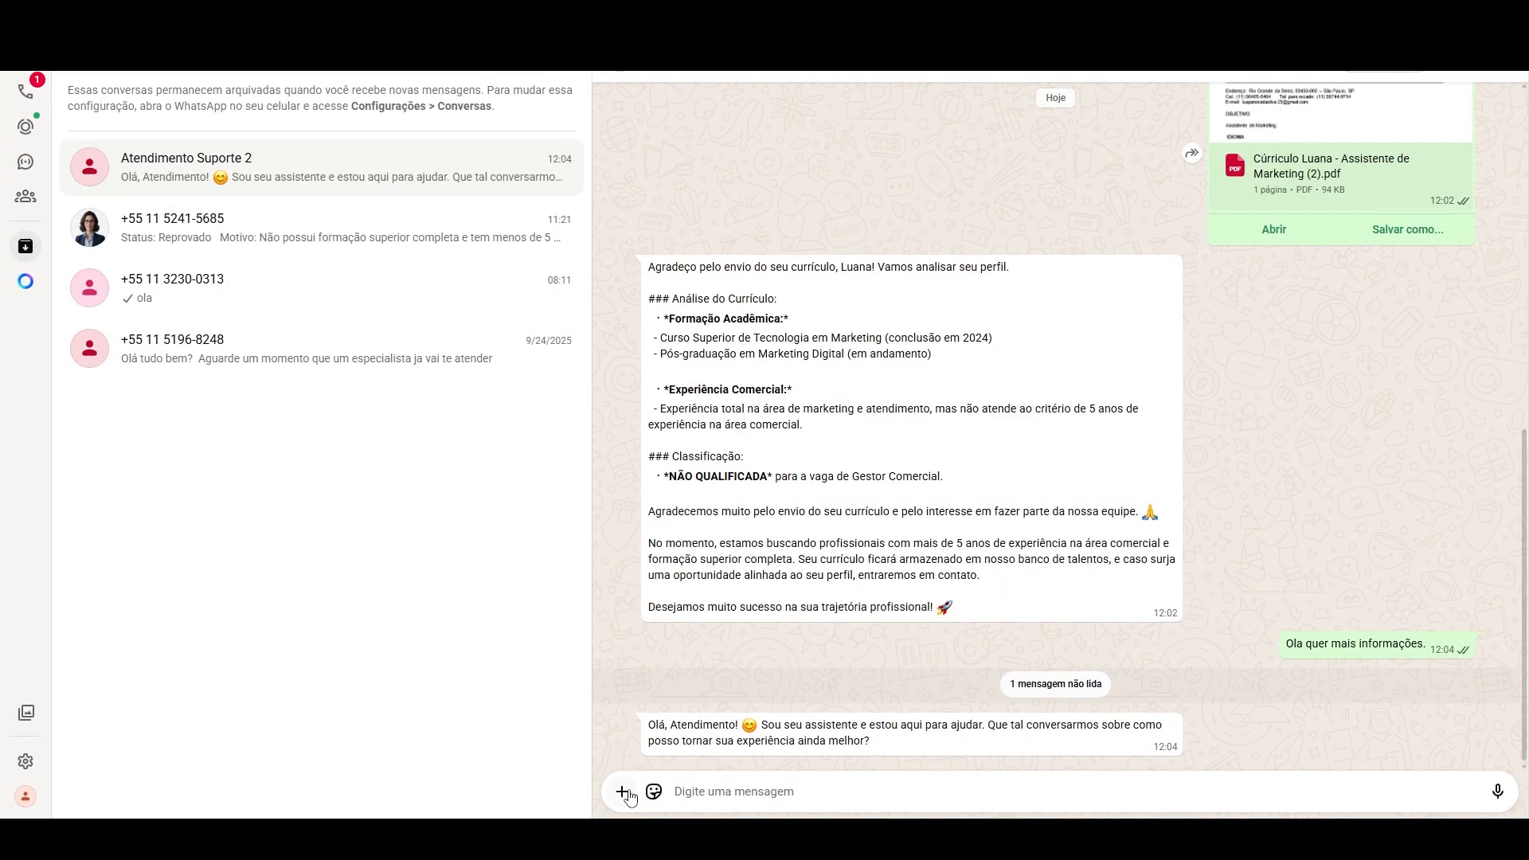
pyautogui.click(623, 792)
pyautogui.click(633, 566)
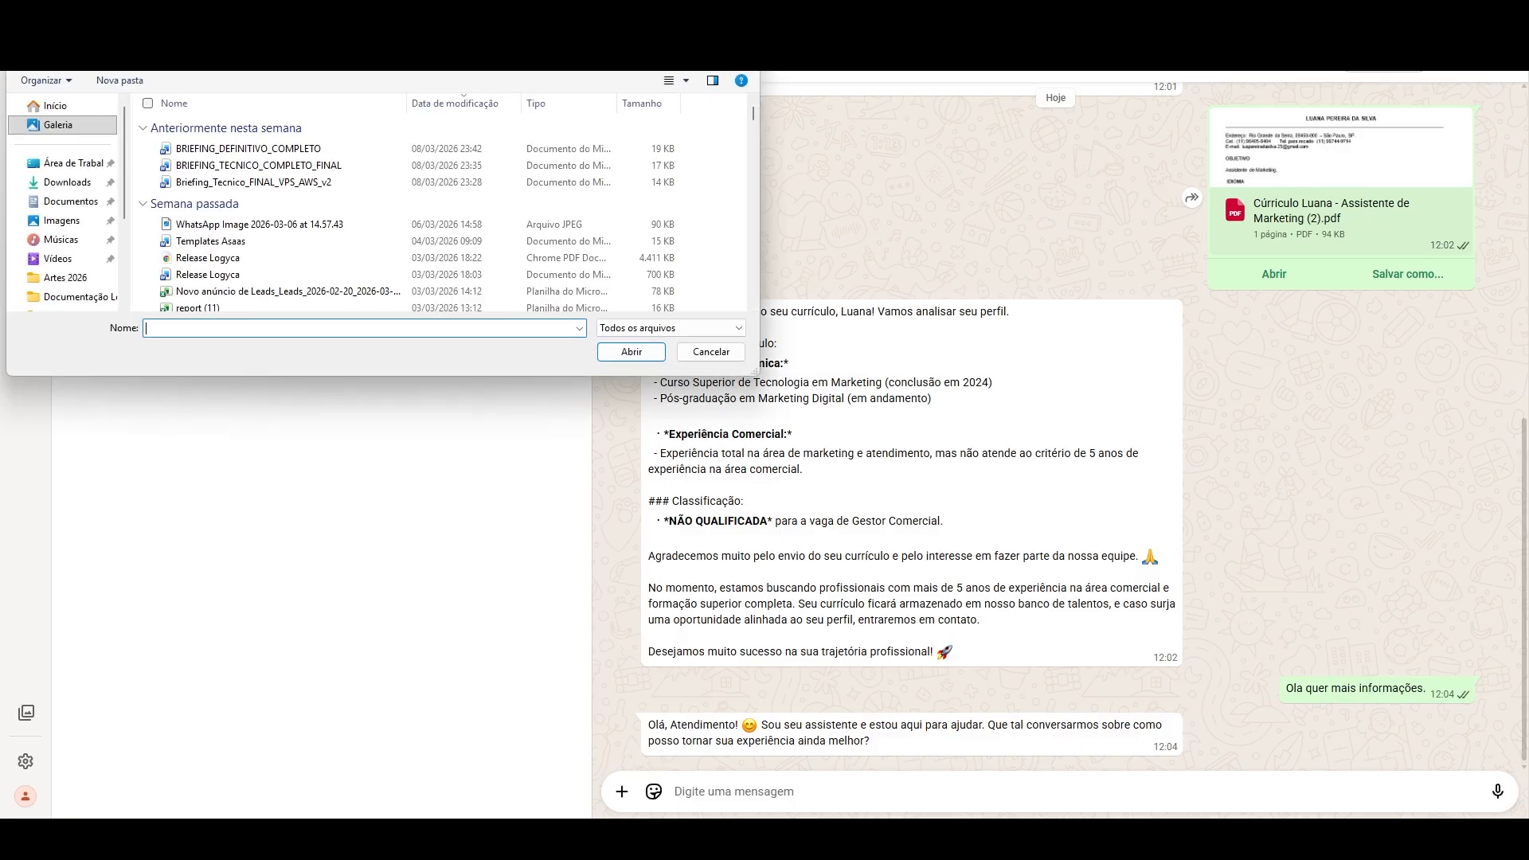
pyautogui.moveTo(398, 12); pyautogui.dragTo(0, 191)
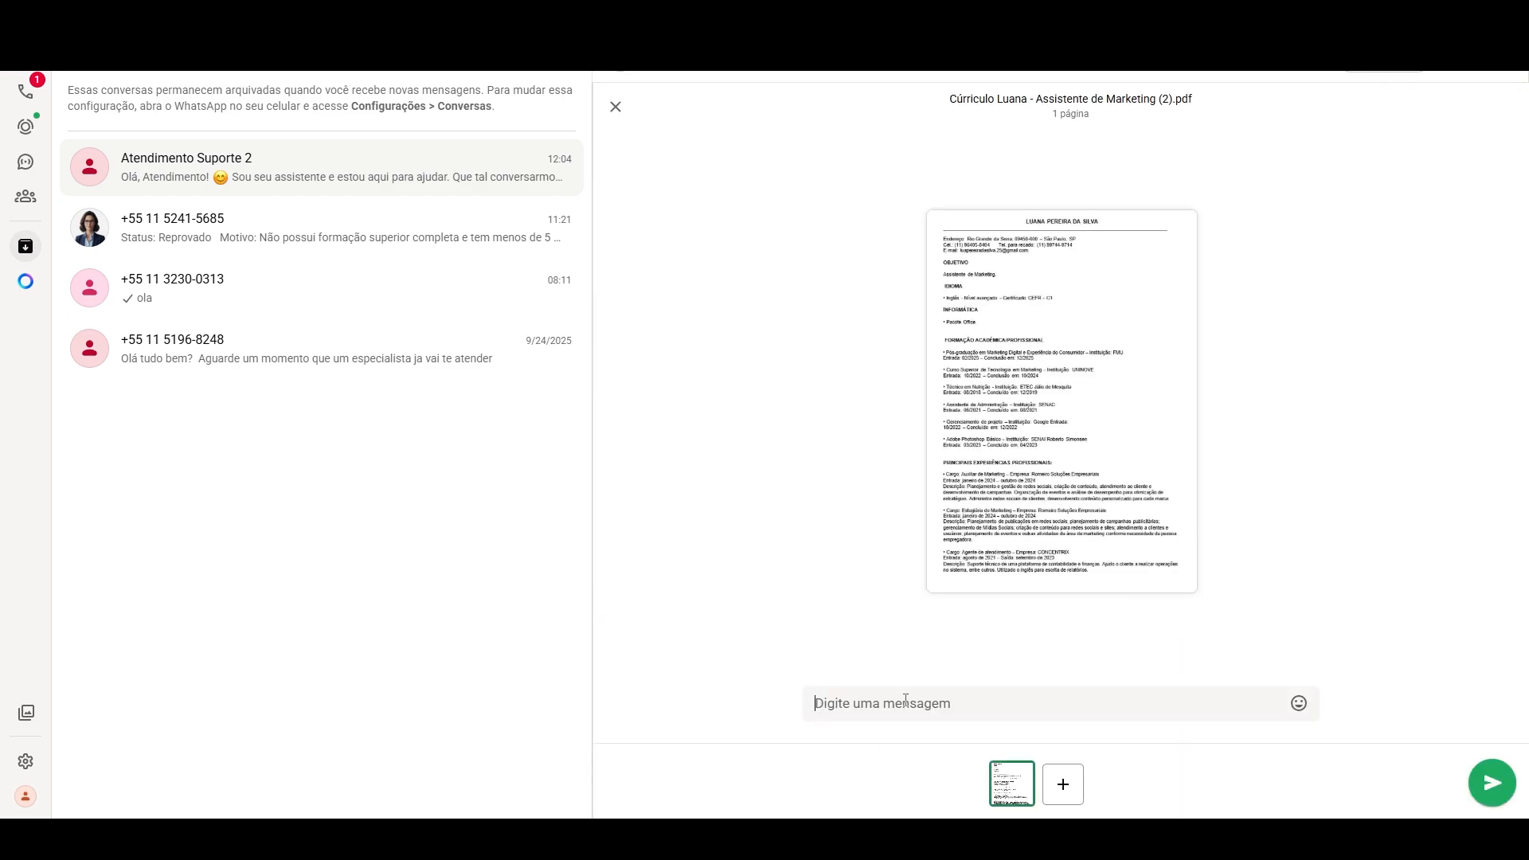
pyautogui.write('Segue como solicitado')
pyautogui.press('Return')
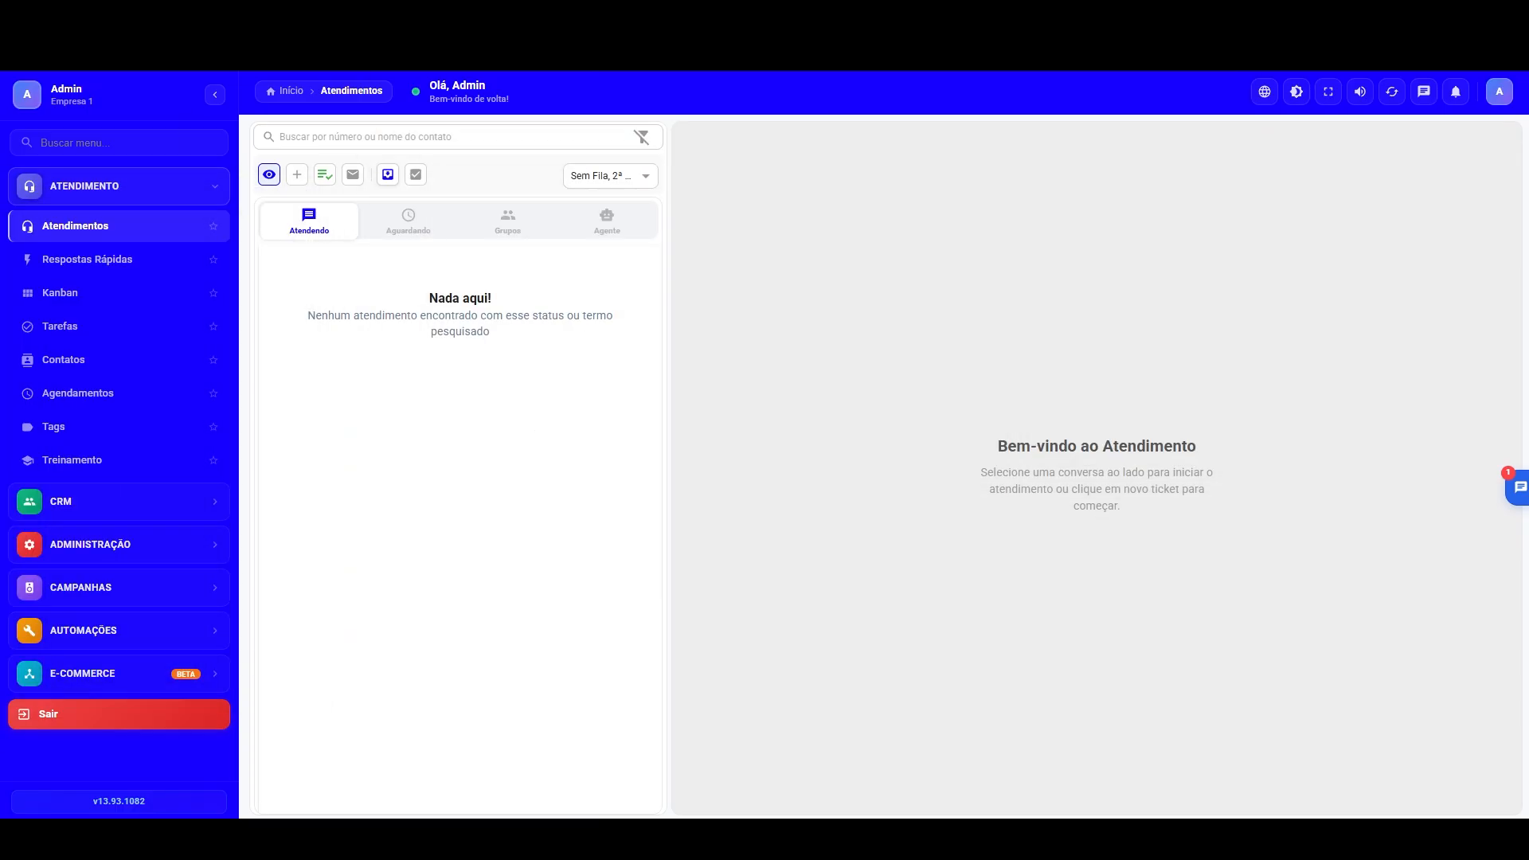
# Step: Switch back to the CRM, check the Atendimento opportunity's stage on the Seleção board and look at the Recrutador agent's basic configuration
pyautogui.click(112, 503)
pyautogui.click(82, 271)
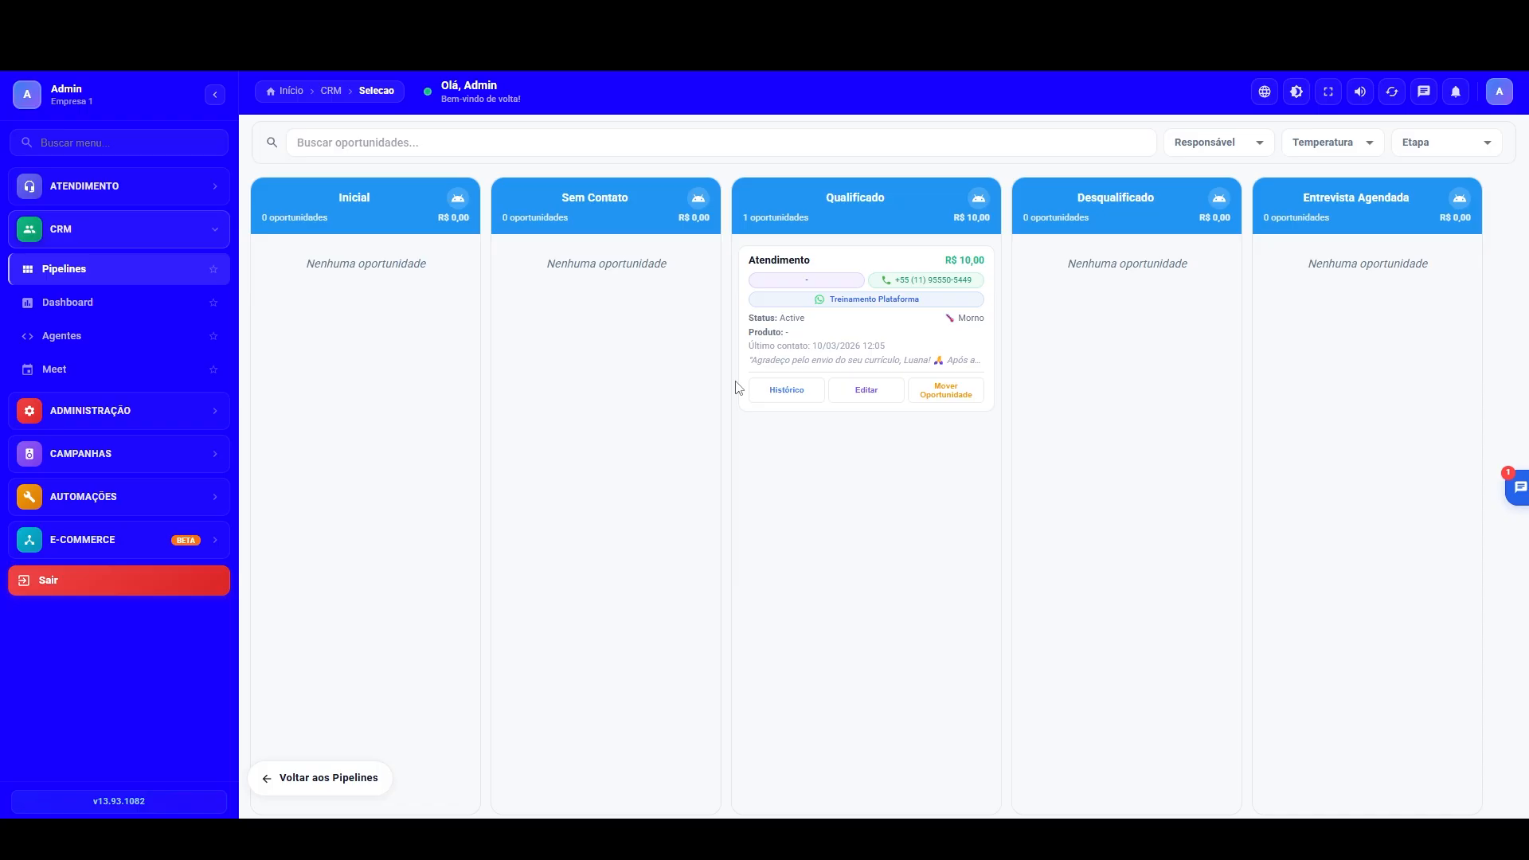
pyautogui.click(59, 333)
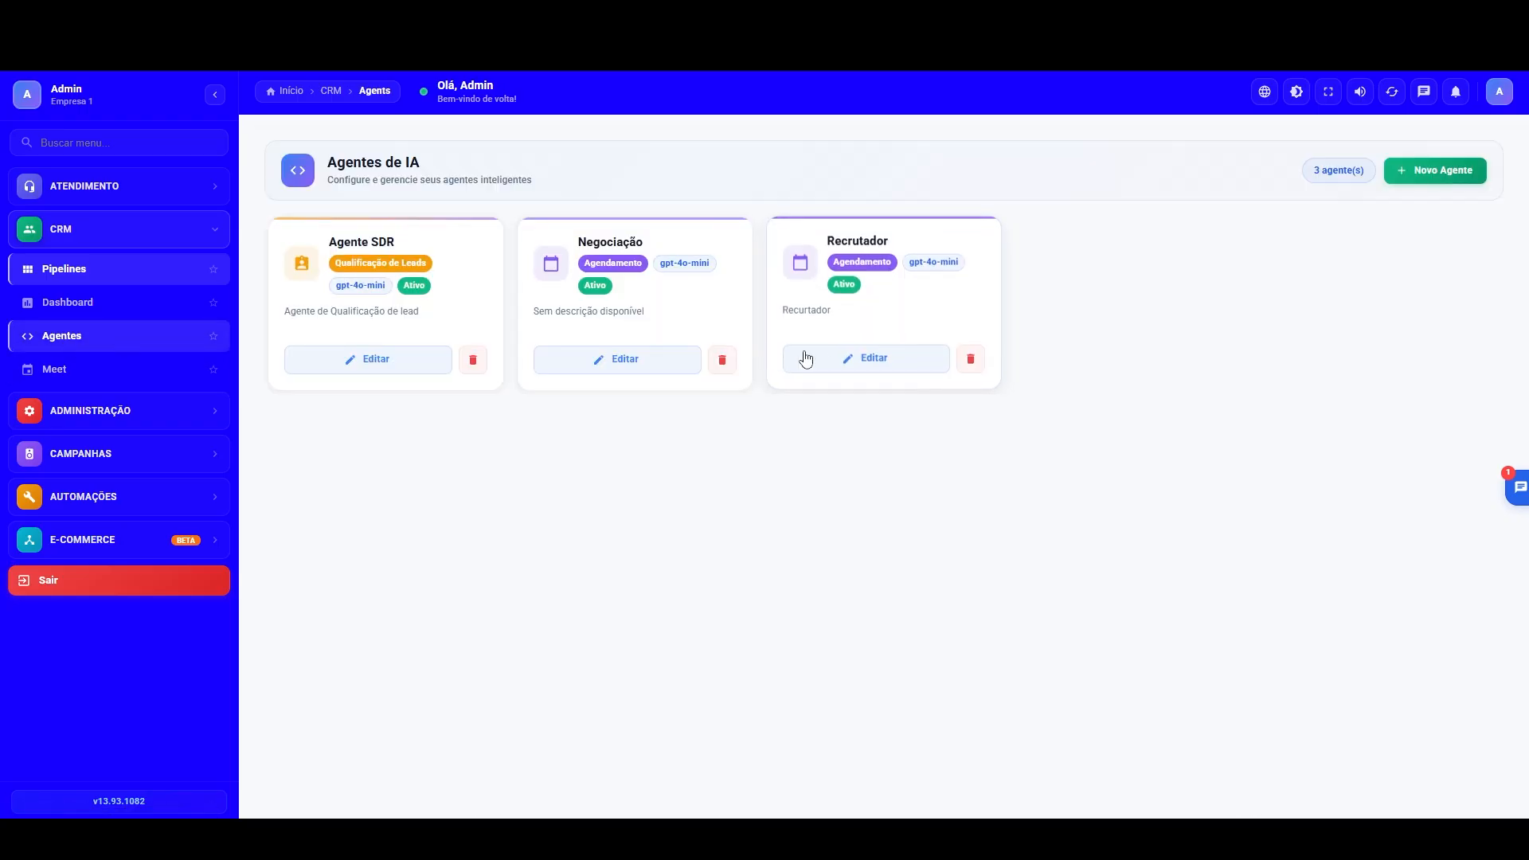
pyautogui.click(859, 370)
pyautogui.click(1276, 413)
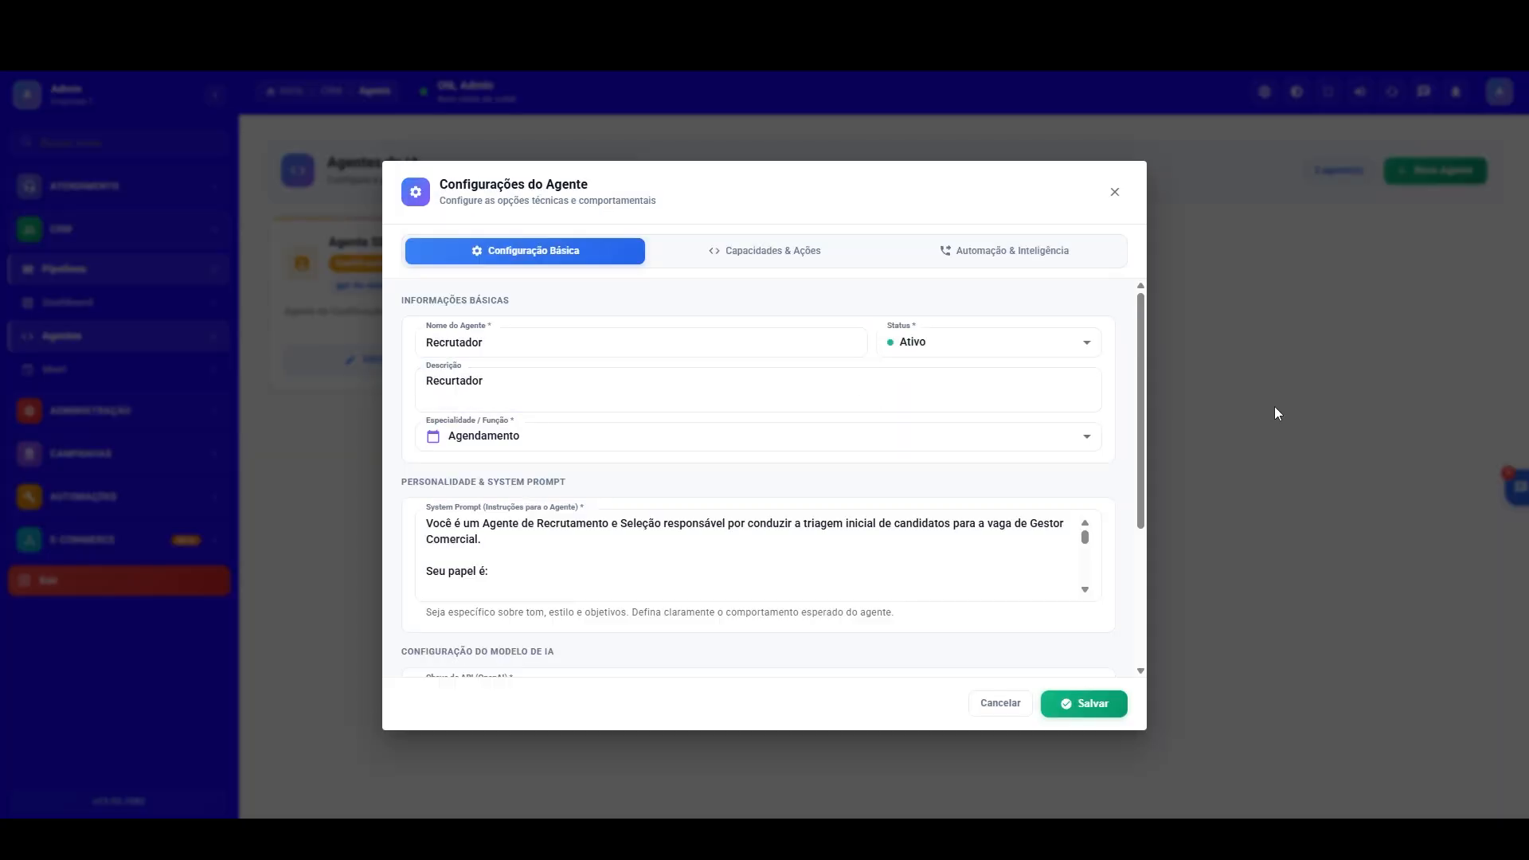
# Step: Examine the Recrutador agent's automation and intelligence settings, then close the agent without changes
pyautogui.click(828, 359)
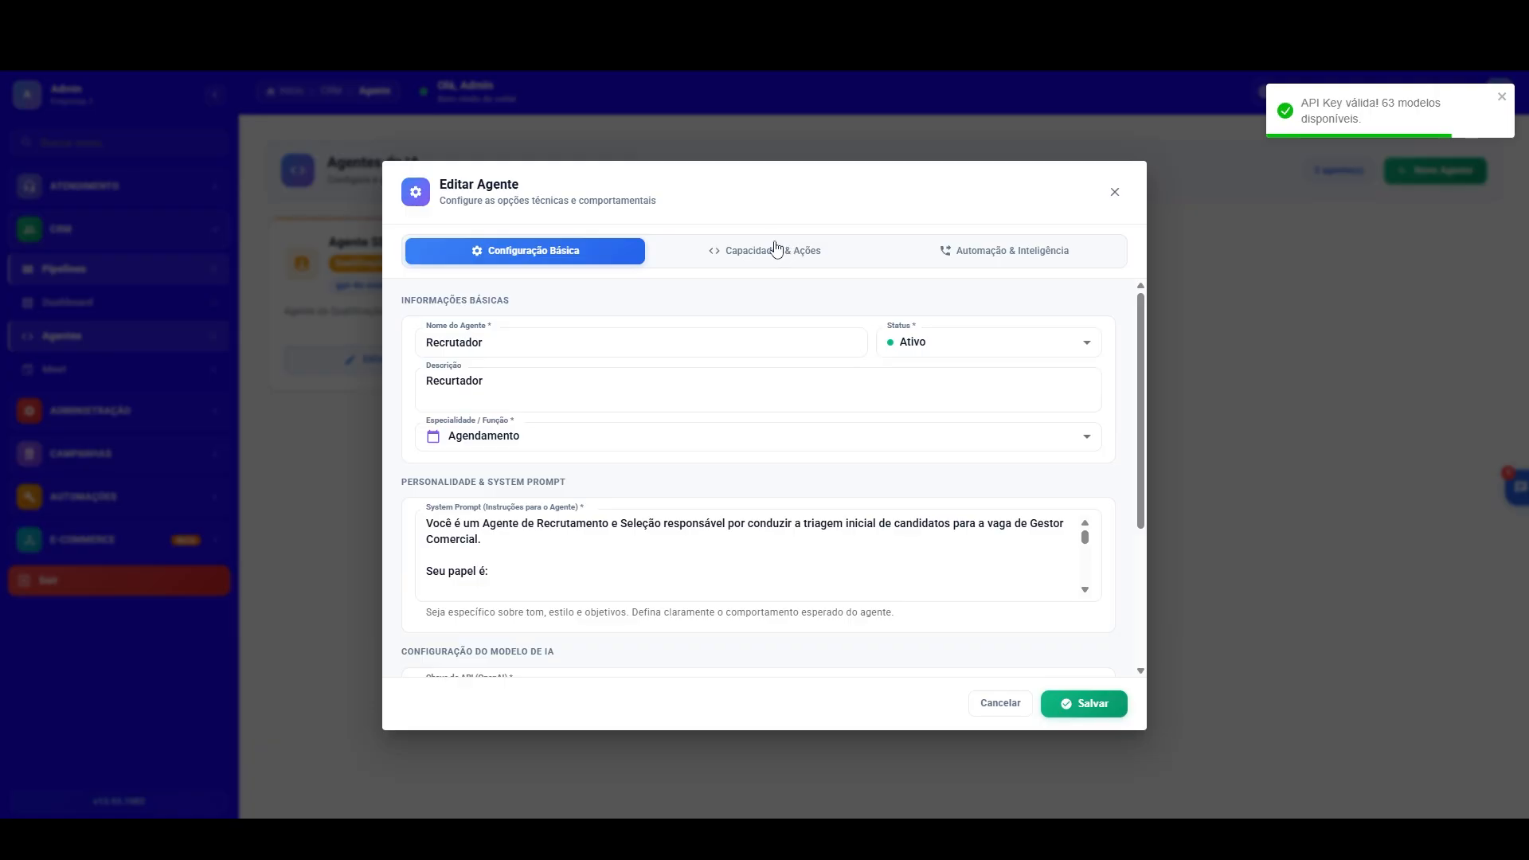
pyautogui.click(1024, 254)
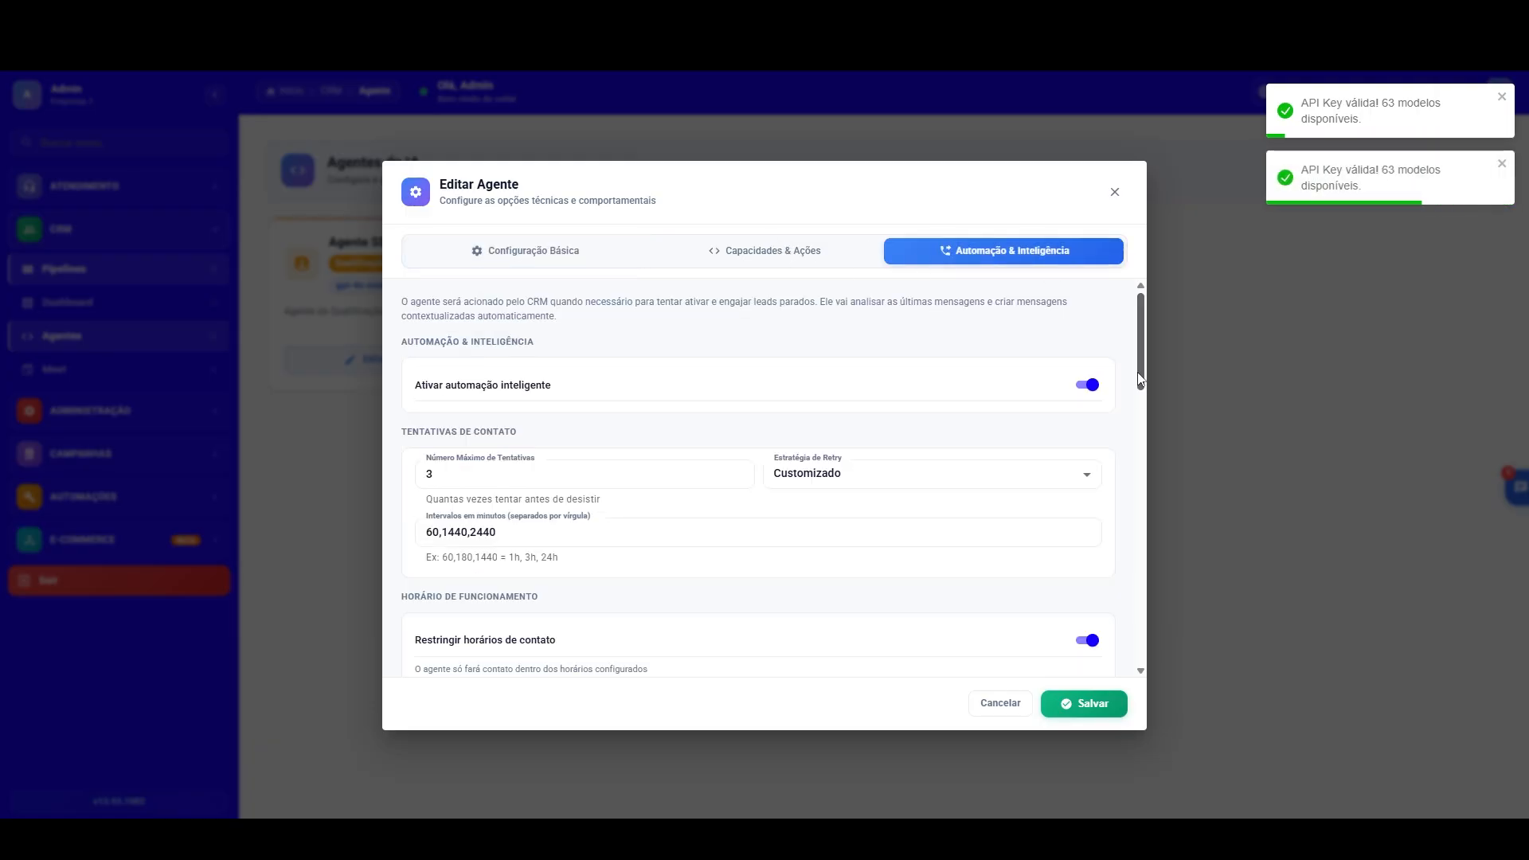
pyautogui.moveTo(1140, 370); pyautogui.dragTo(1135, 529)
pyautogui.click(1192, 455)
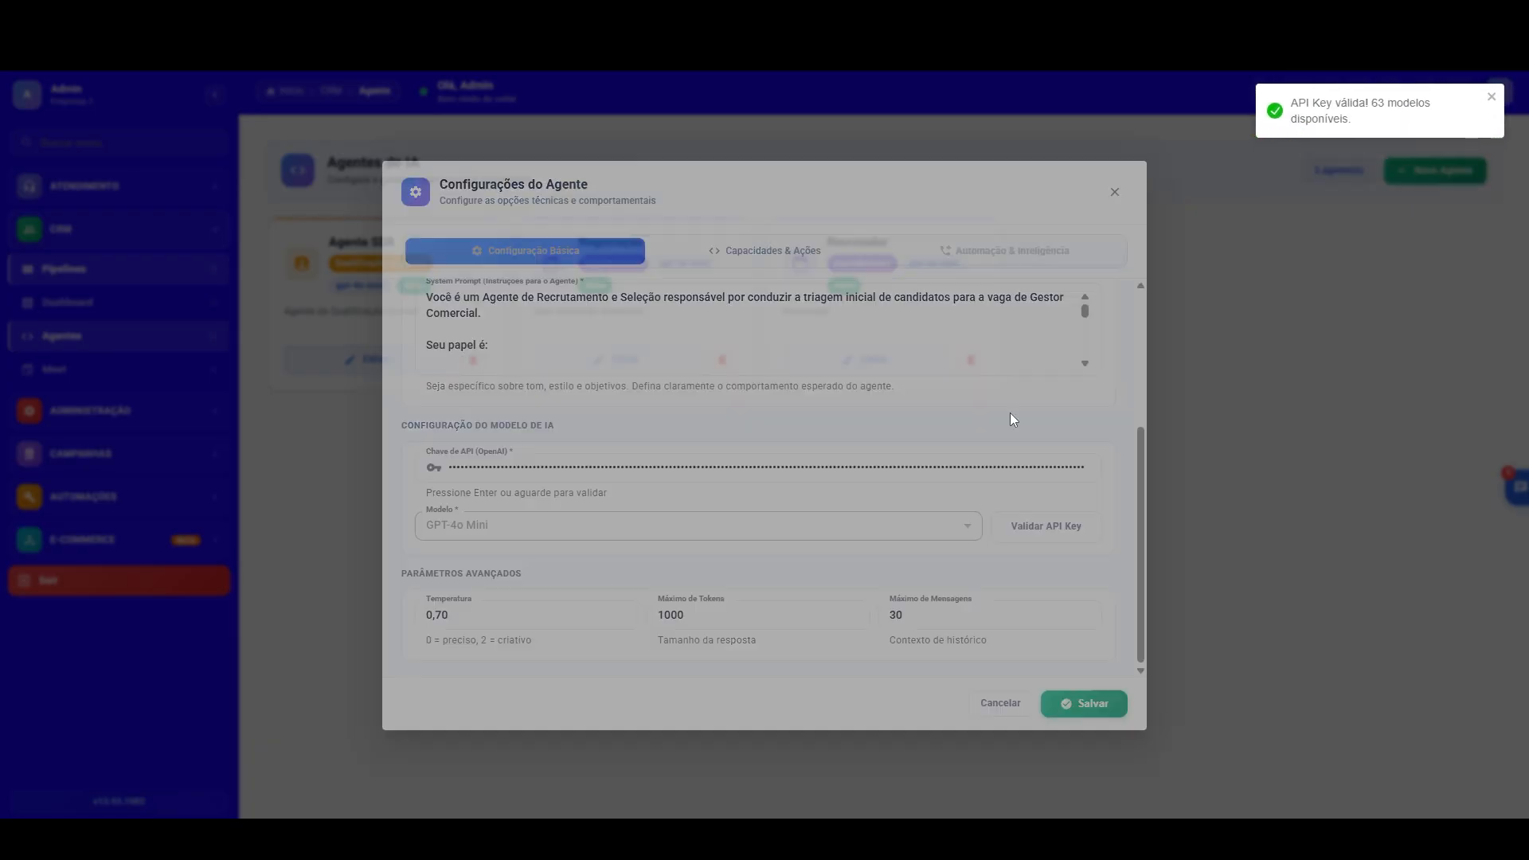
# Step: Review the agent configuration on the Seleção pipeline's Inicial stage, checking the failure action and the destination stages for Qualificado and Desqualificado
pyautogui.click(148, 262)
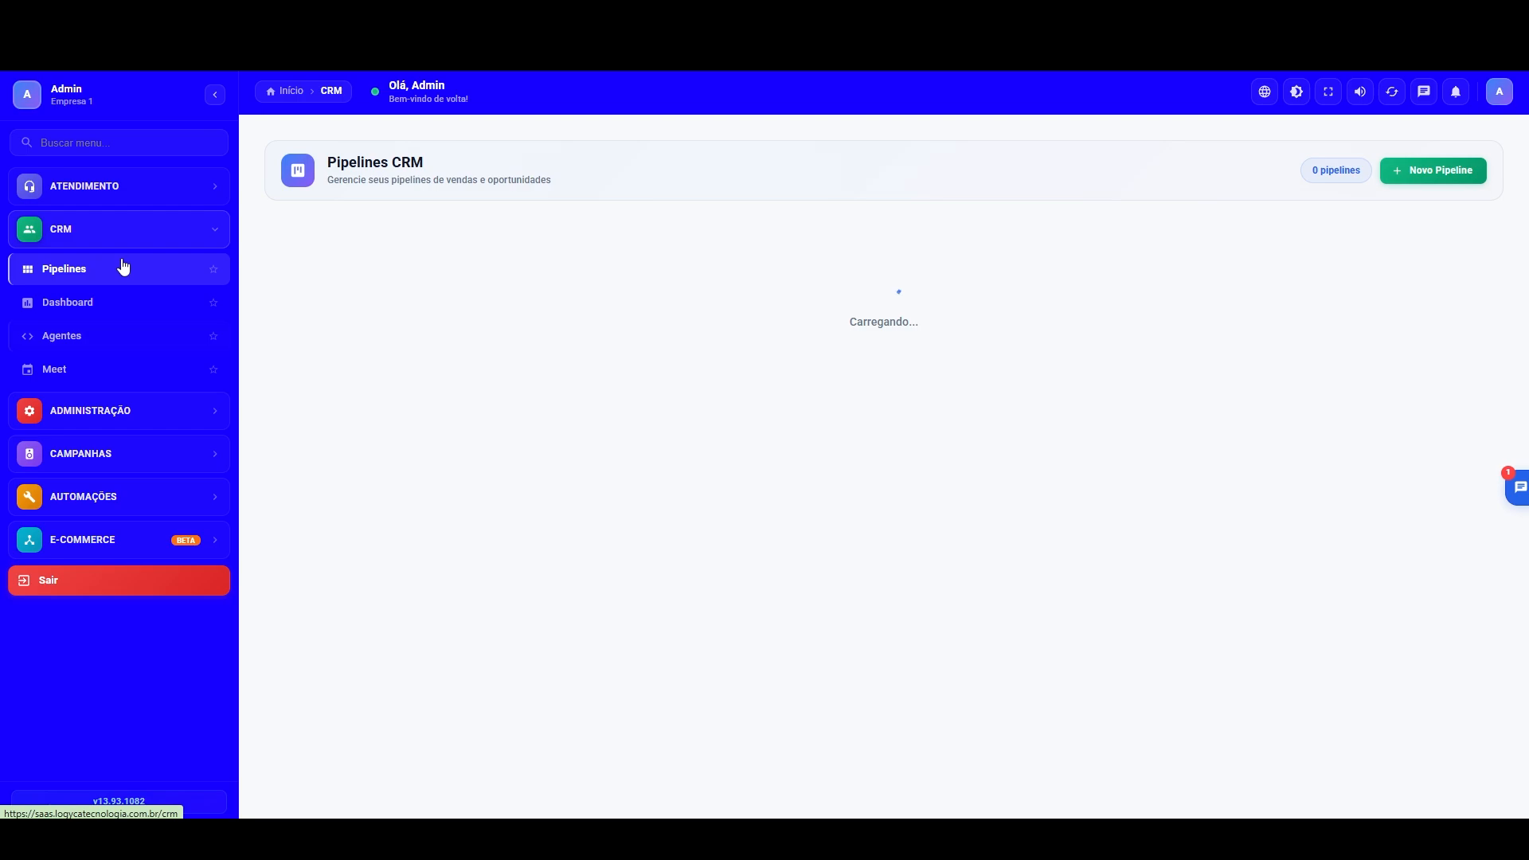
pyautogui.click(1227, 299)
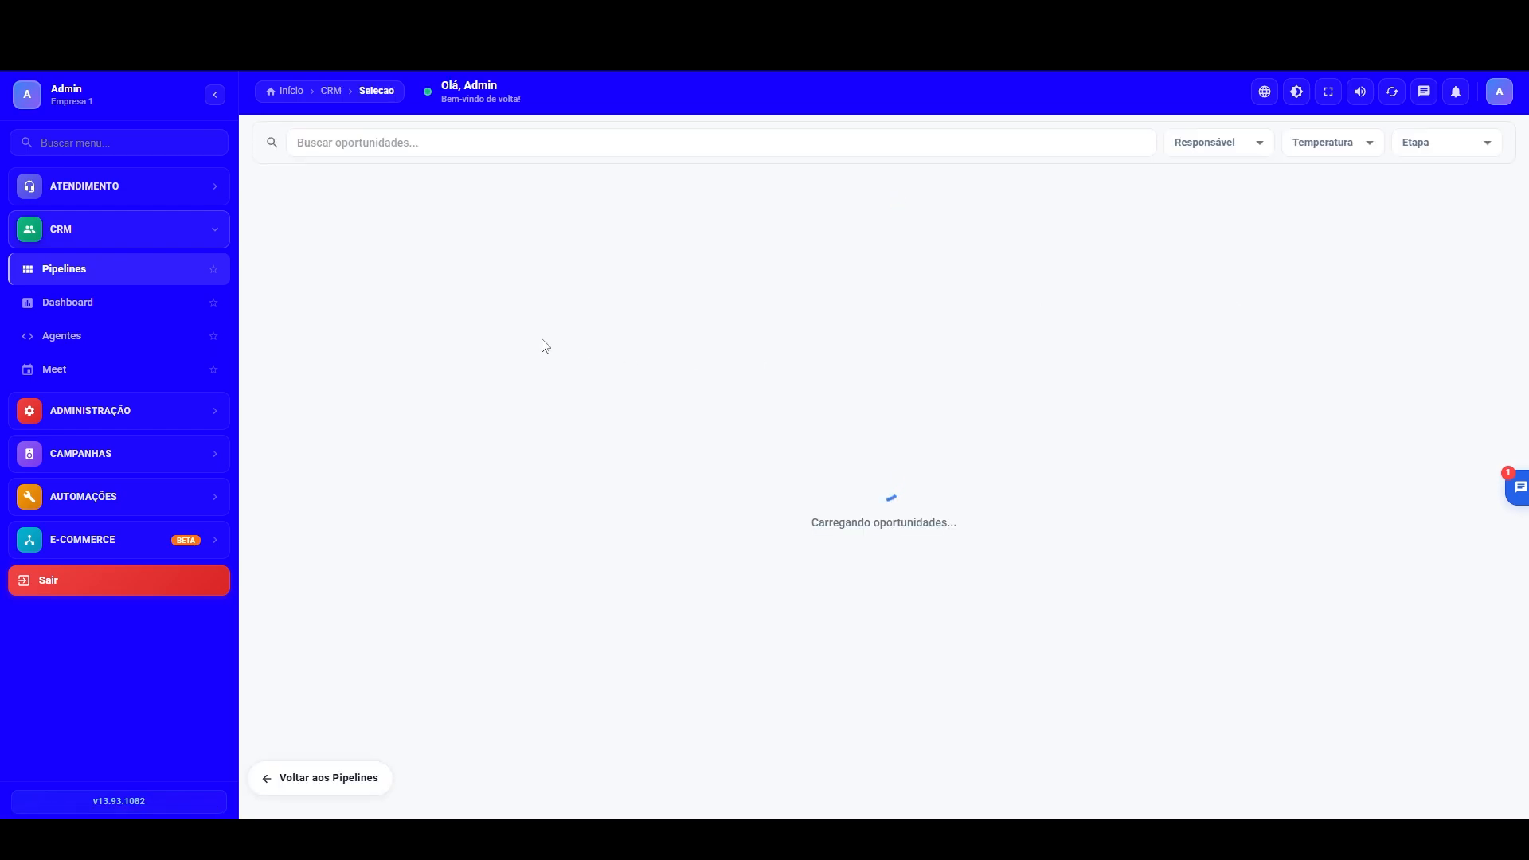
pyautogui.click(458, 198)
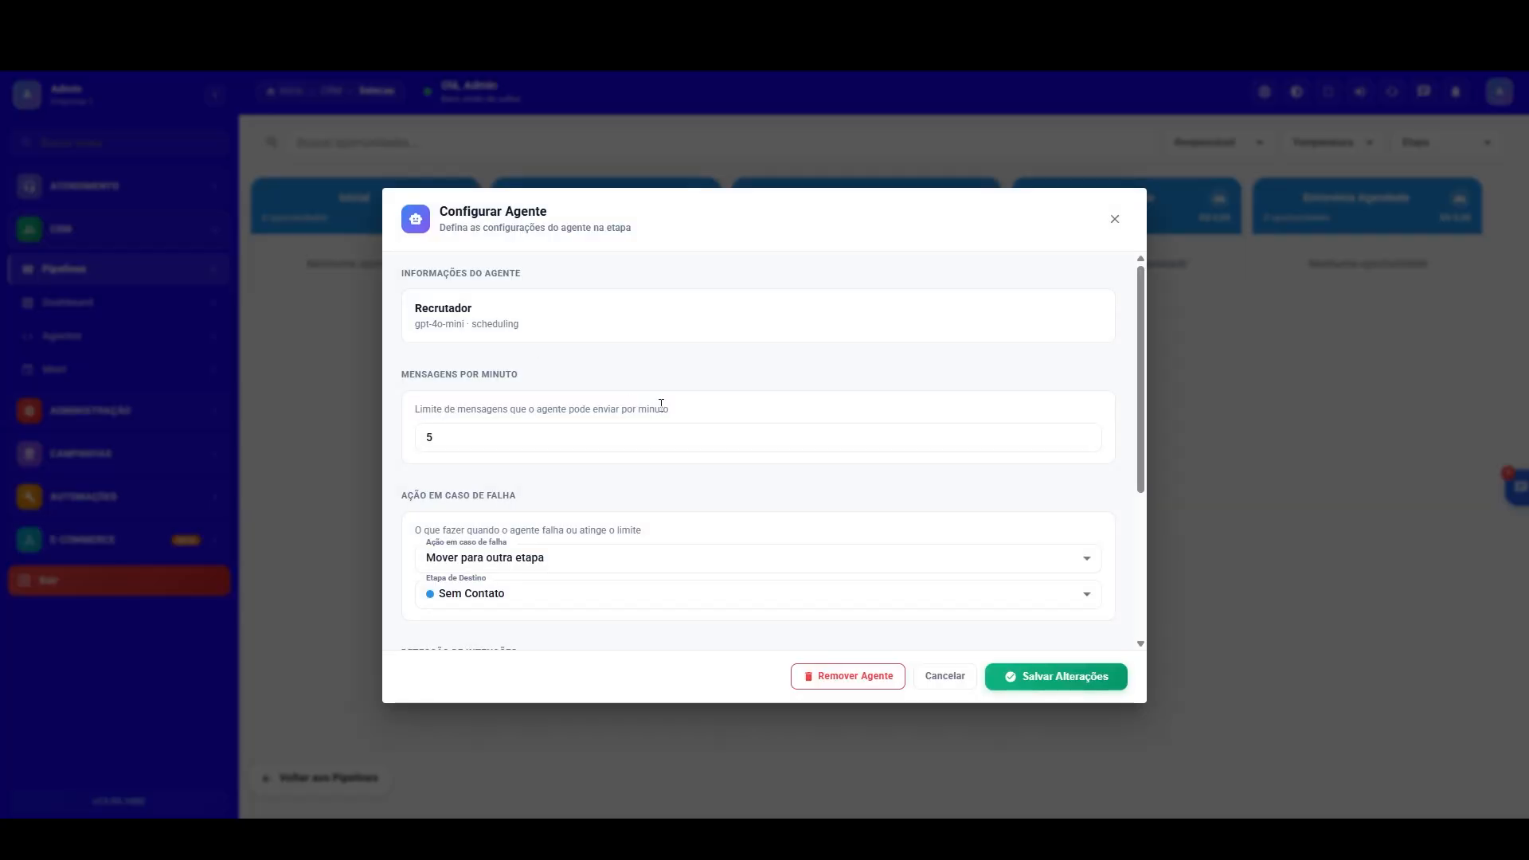
pyautogui.moveTo(1141, 360); pyautogui.dragTo(1137, 497)
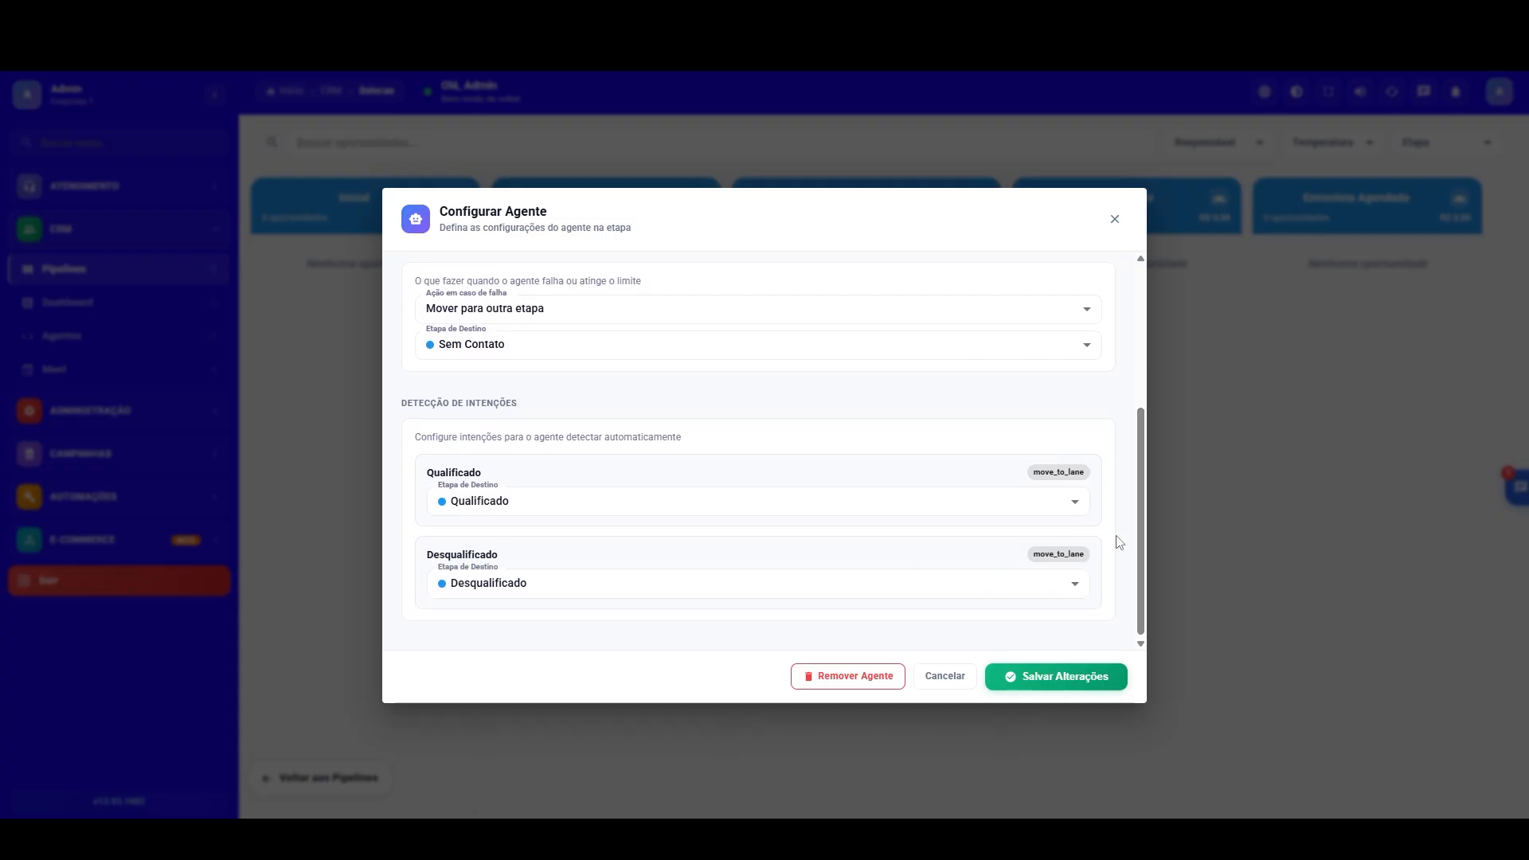
pyautogui.click(1075, 584)
pyautogui.click(1130, 575)
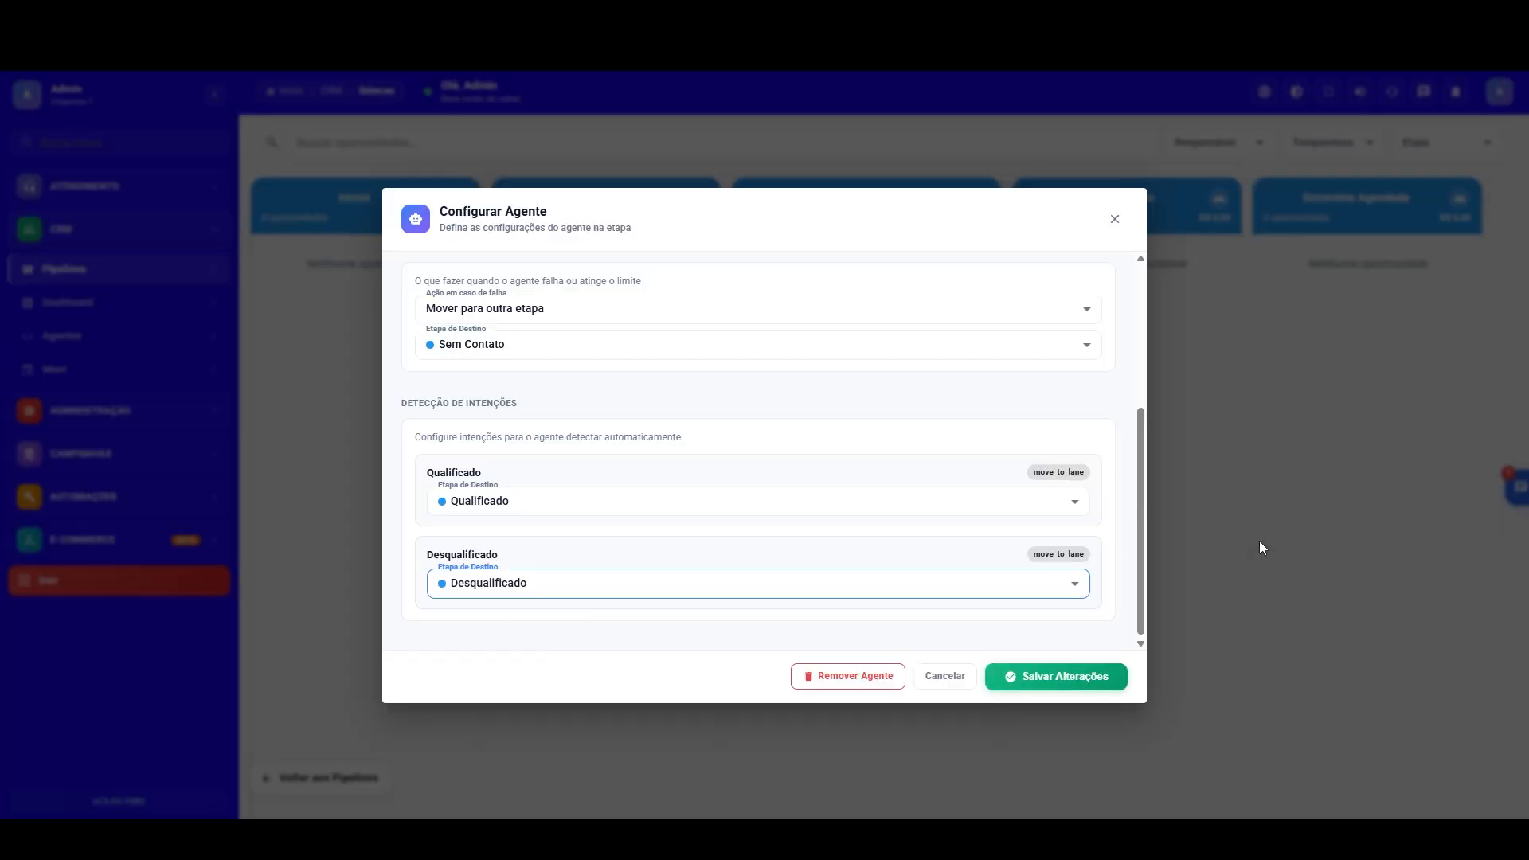
pyautogui.click(1207, 278)
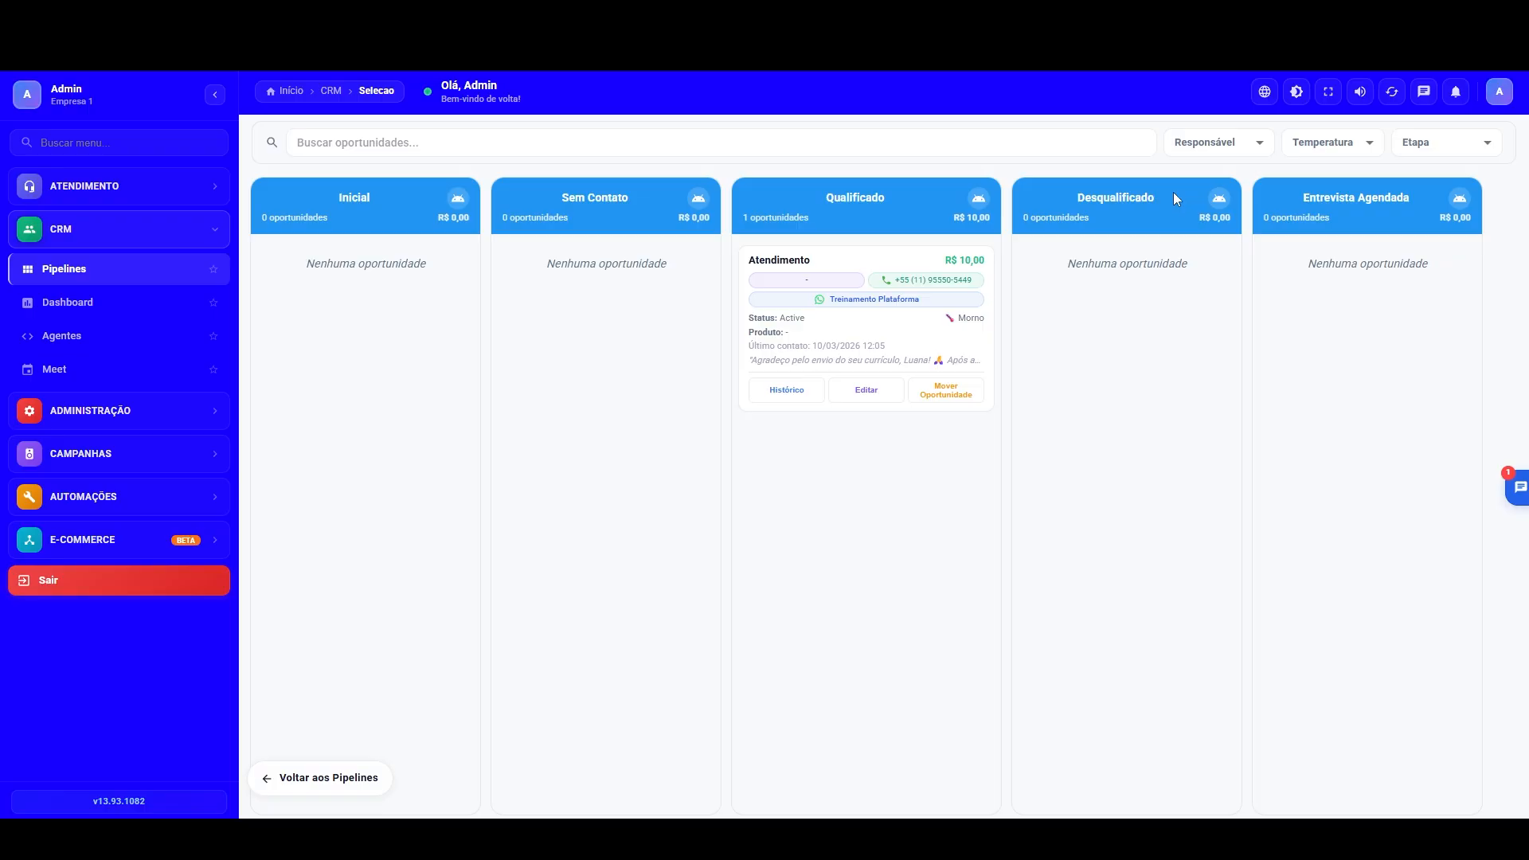
# Step: Open the Recrutador agent for editing and bring up the intention detection section of its automation settings
pyautogui.click(67, 343)
pyautogui.click(894, 358)
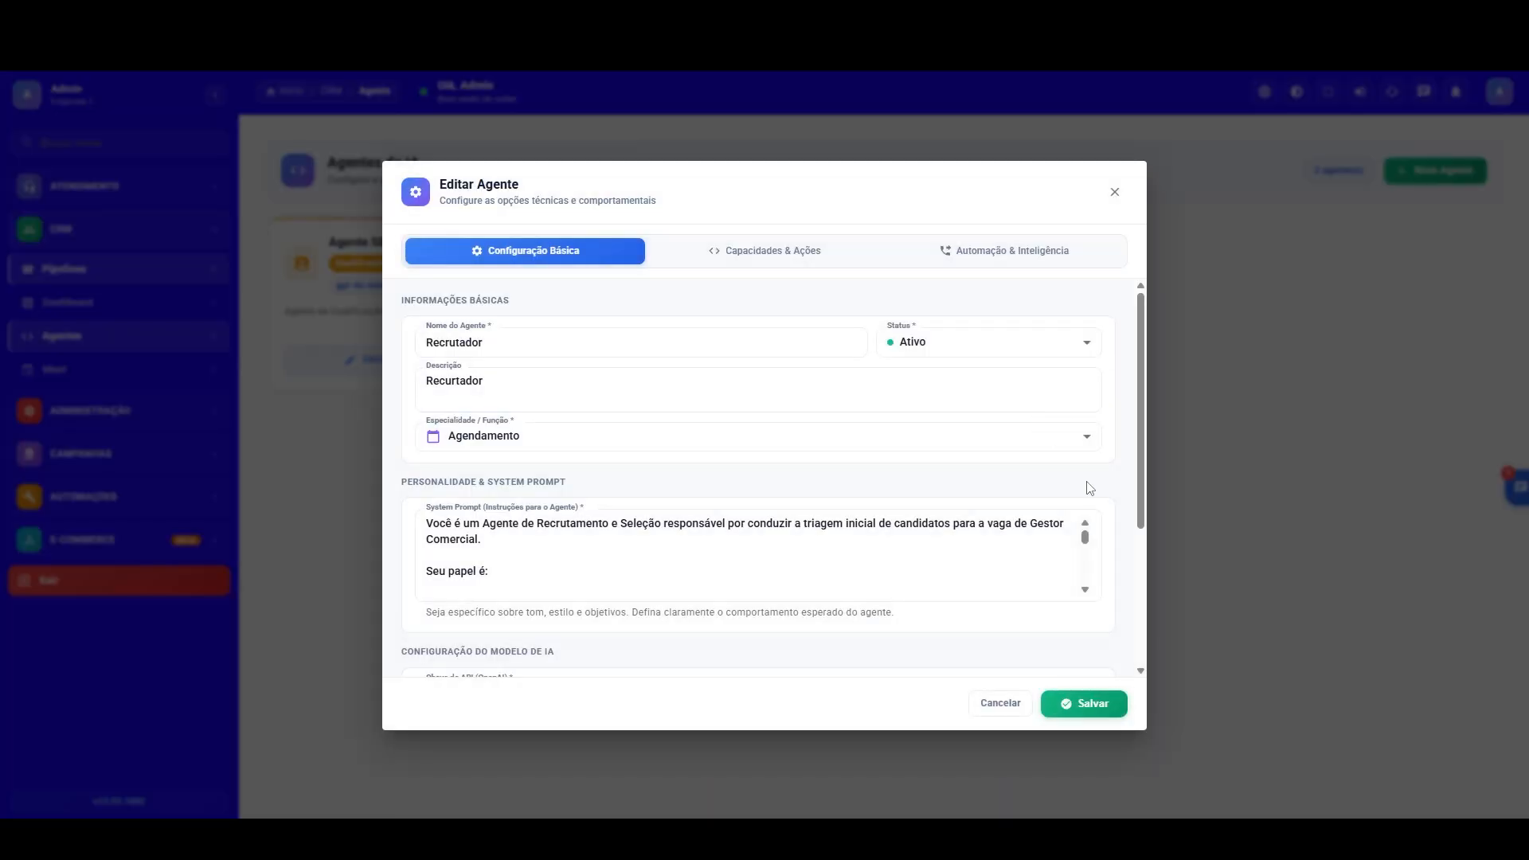
pyautogui.click(1154, 437)
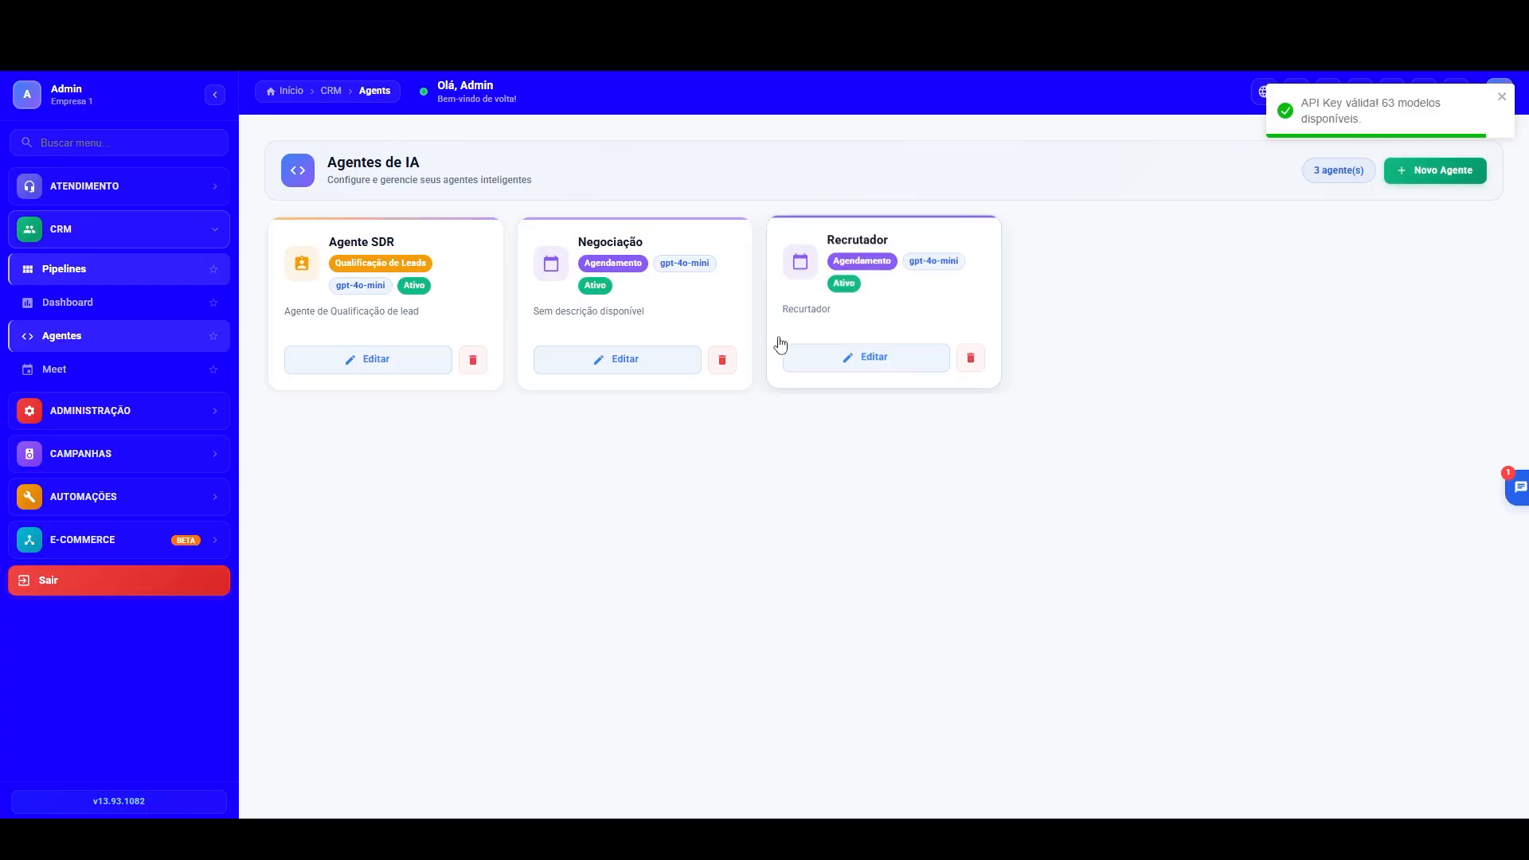
pyautogui.click(884, 357)
pyautogui.scroll(-3, 998, 329)
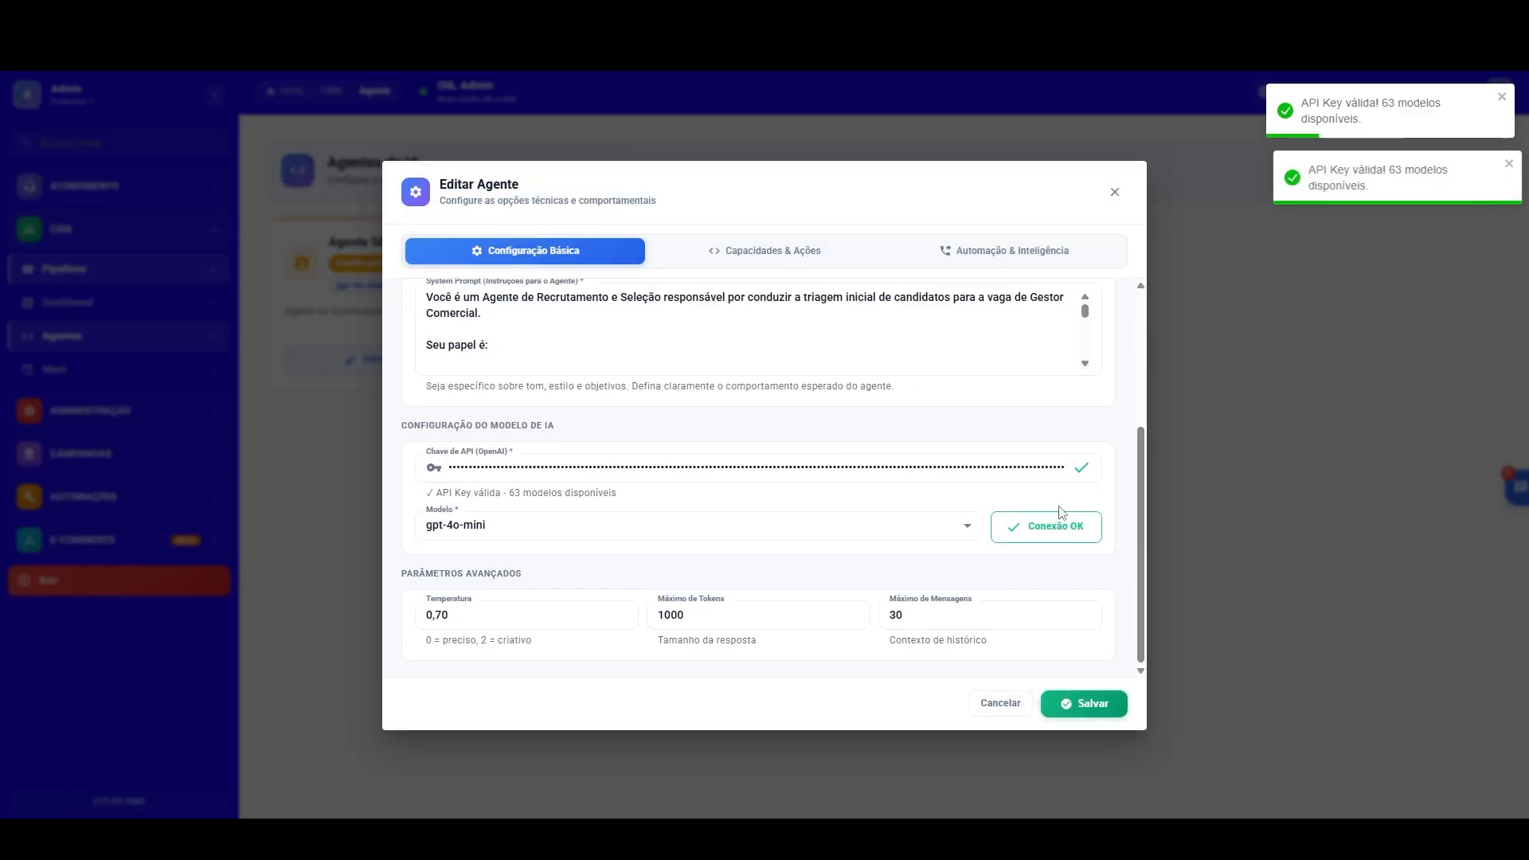
pyautogui.click(1012, 250)
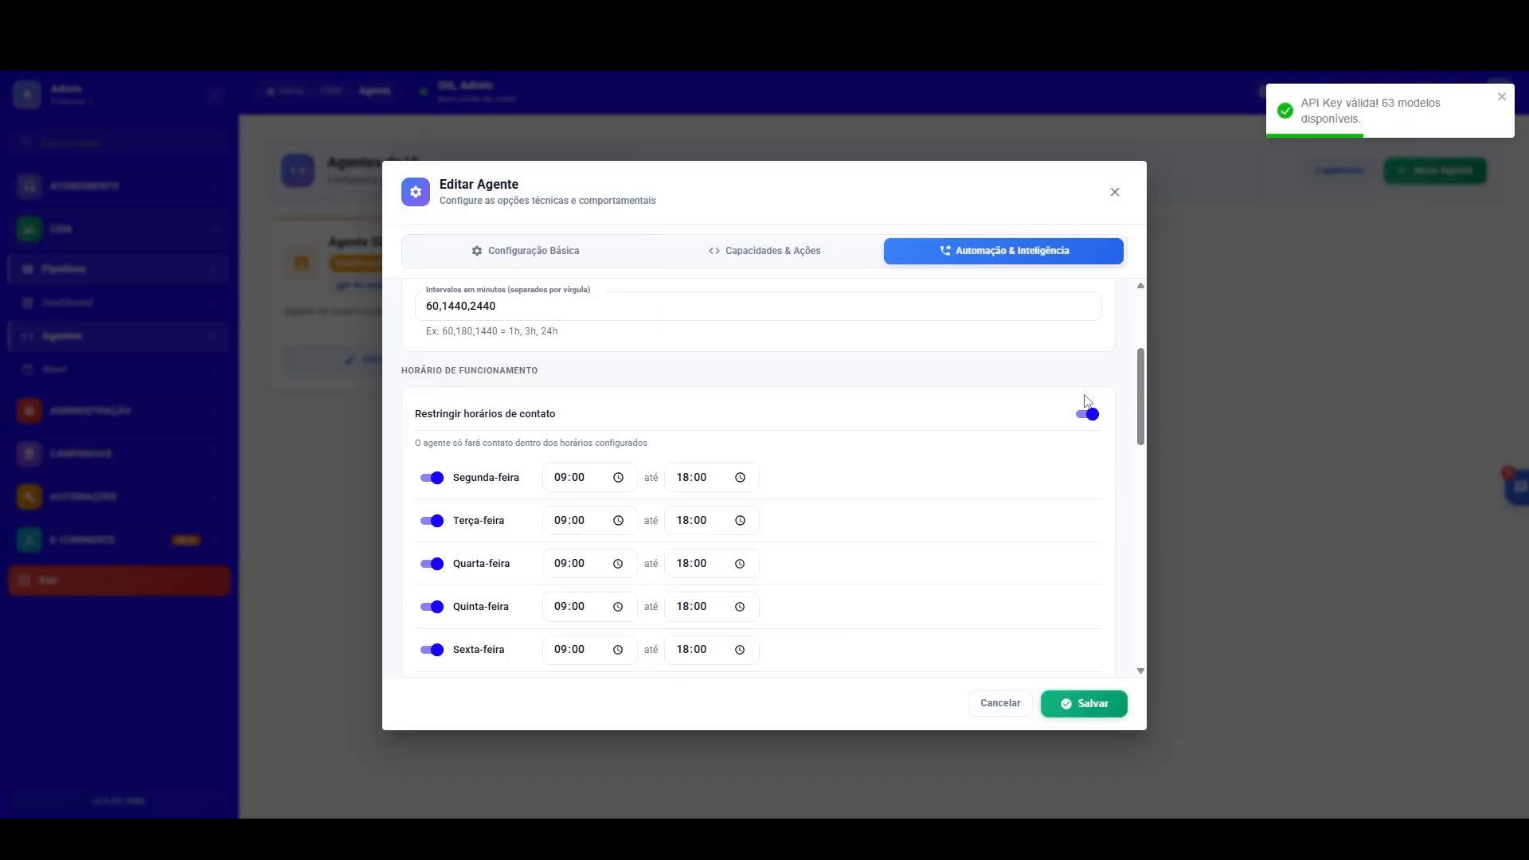
pyautogui.scroll(-10, 1137, 377)
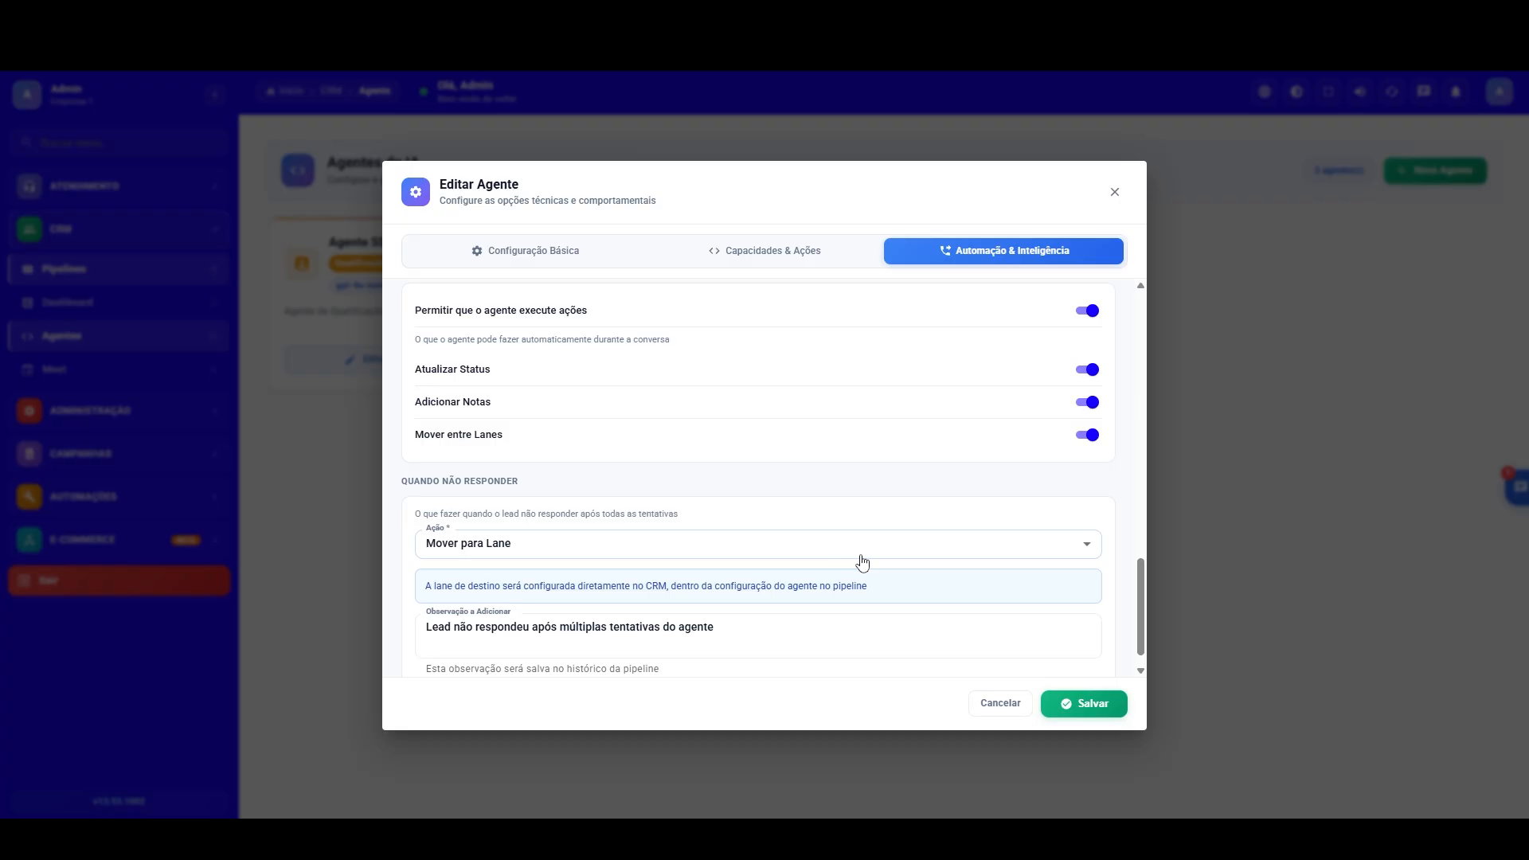
pyautogui.moveTo(1143, 599); pyautogui.dragTo(1146, 508)
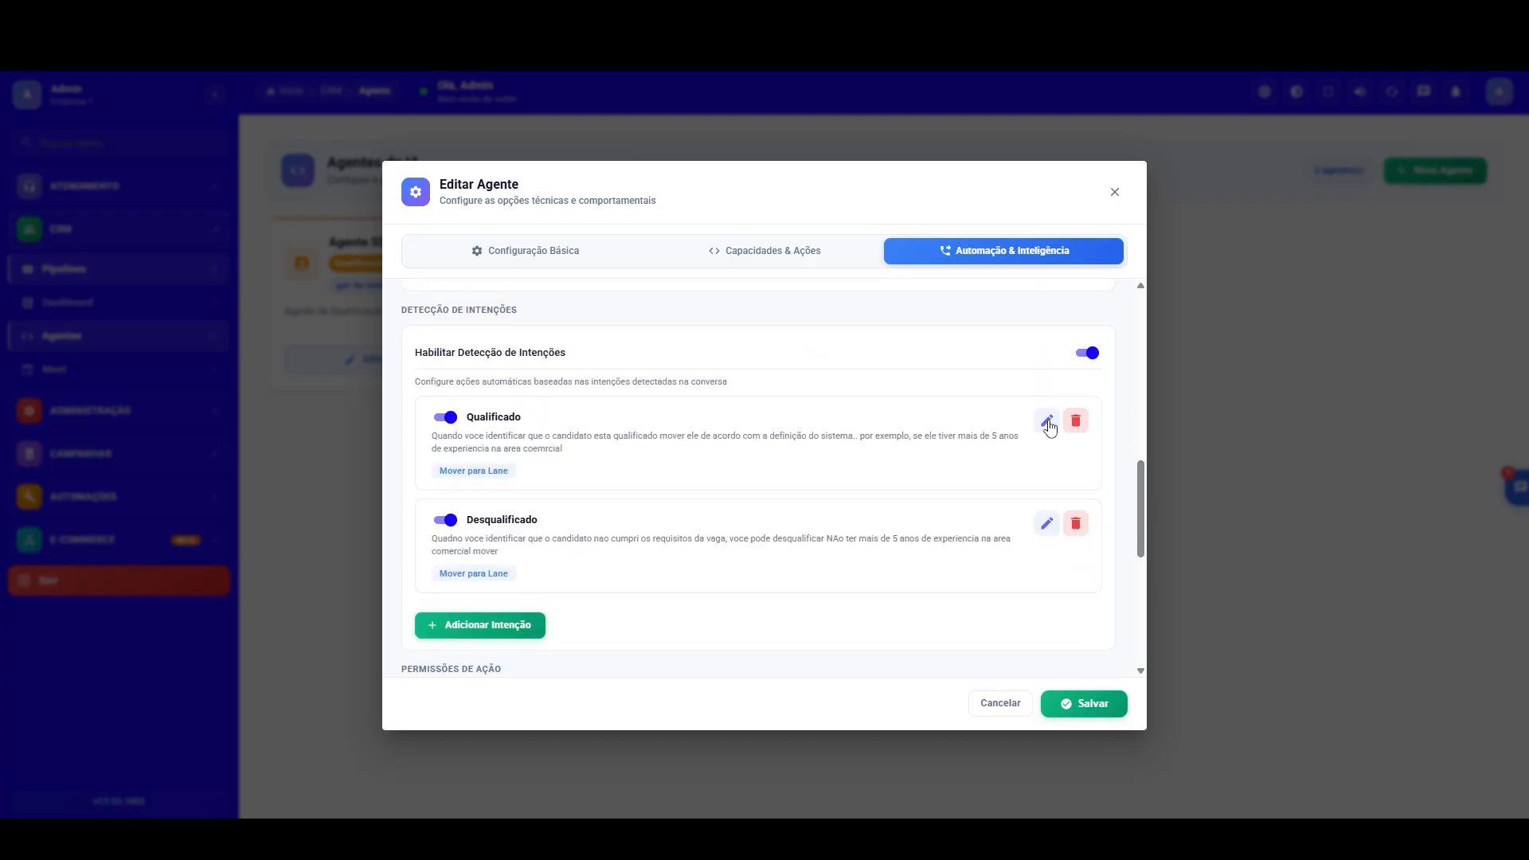
# Step: Shorten the Qualificado intention's AI description to "Mais de 5 anos de experiencia na area coemrcial" and save the intention
pyautogui.click(1047, 422)
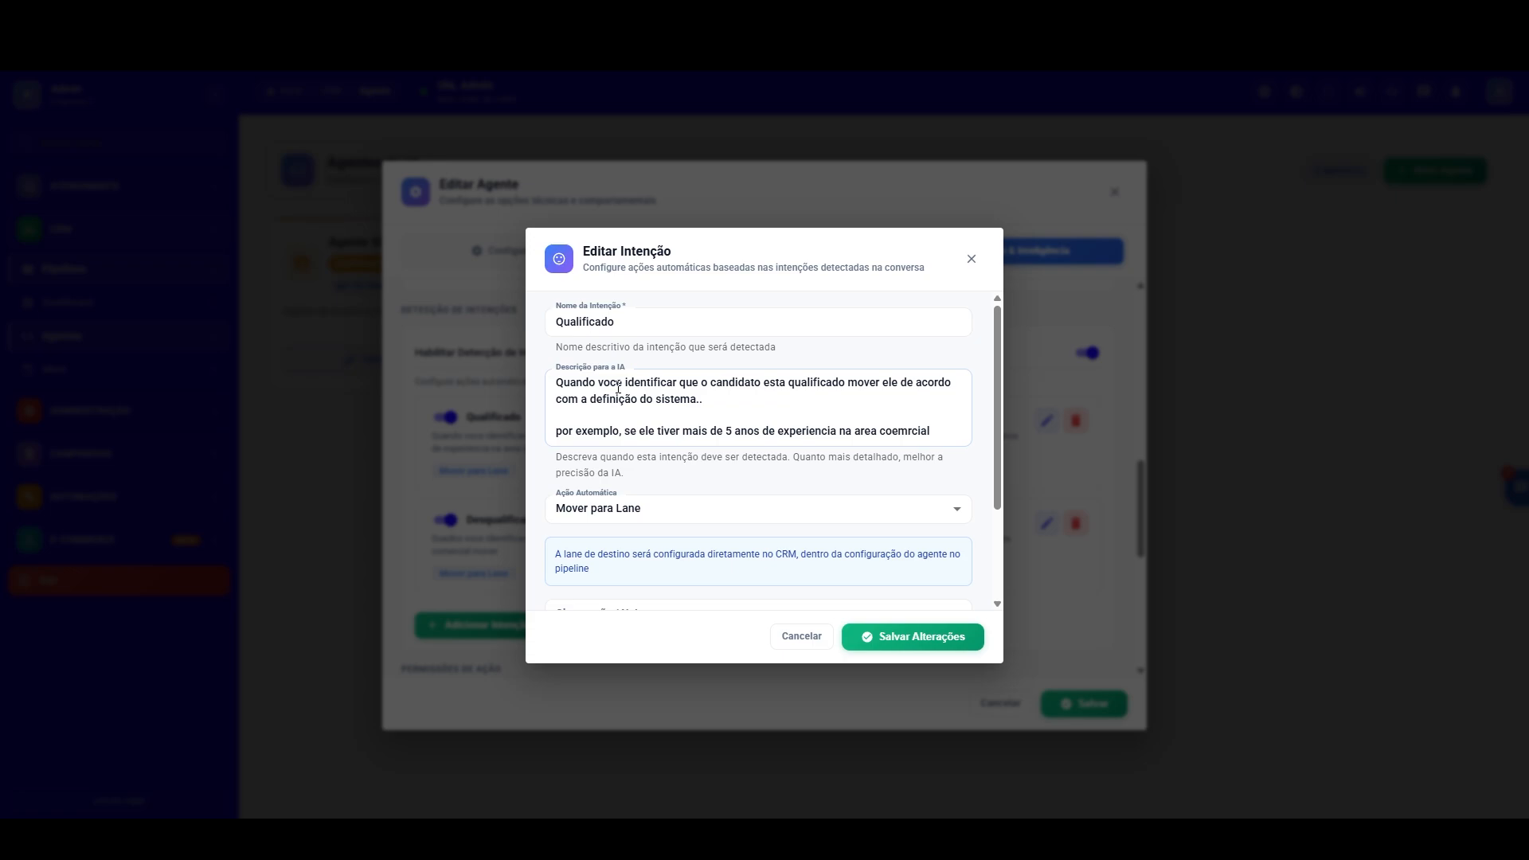
pyautogui.tripleClick(723, 401)
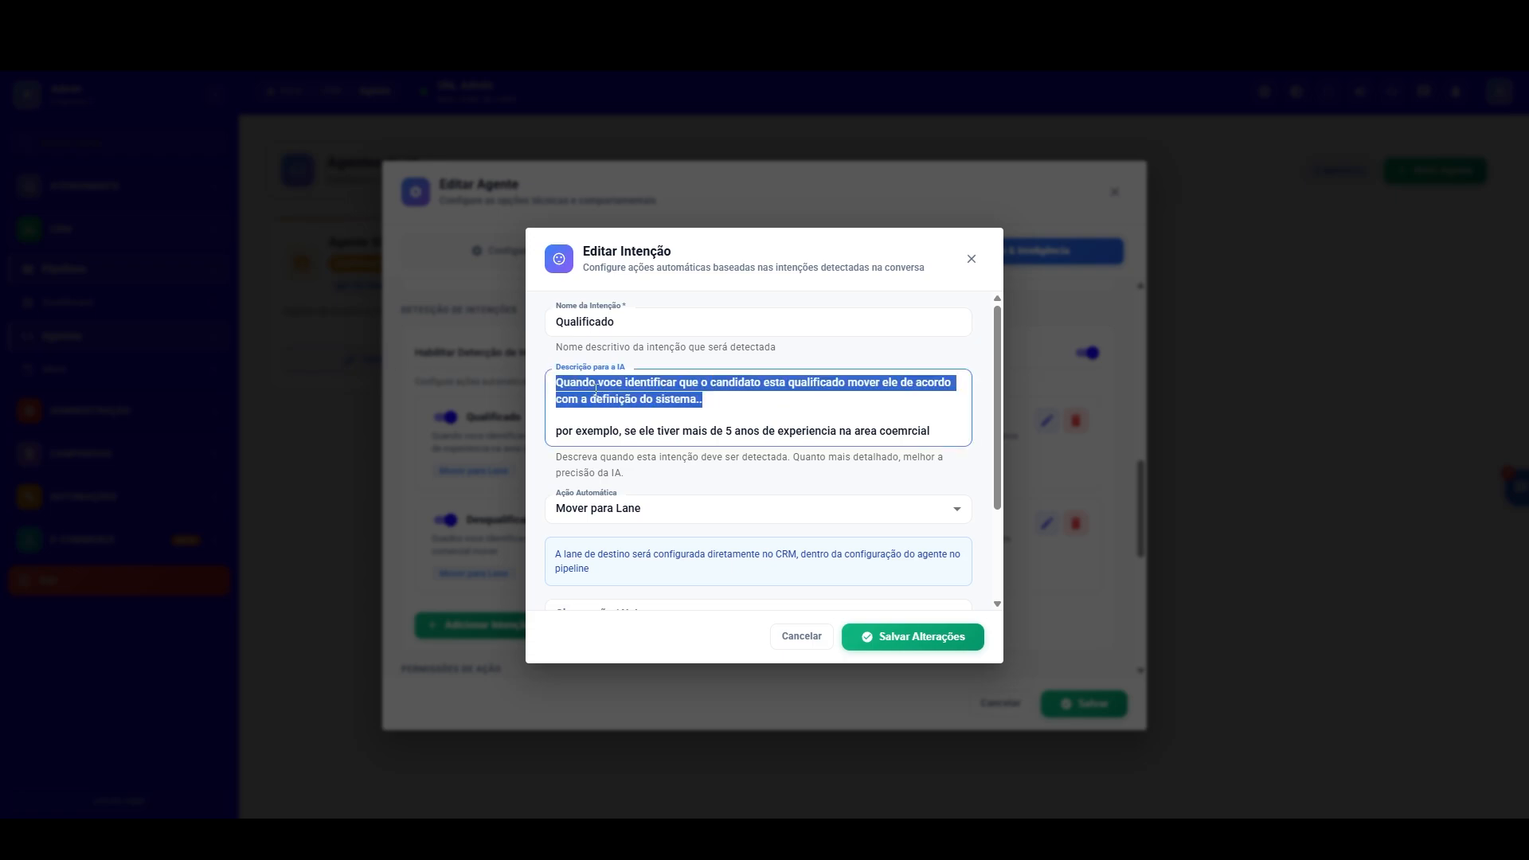
pyautogui.press('BackSpace')
pyautogui.moveTo(706, 415); pyautogui.dragTo(503, 397)
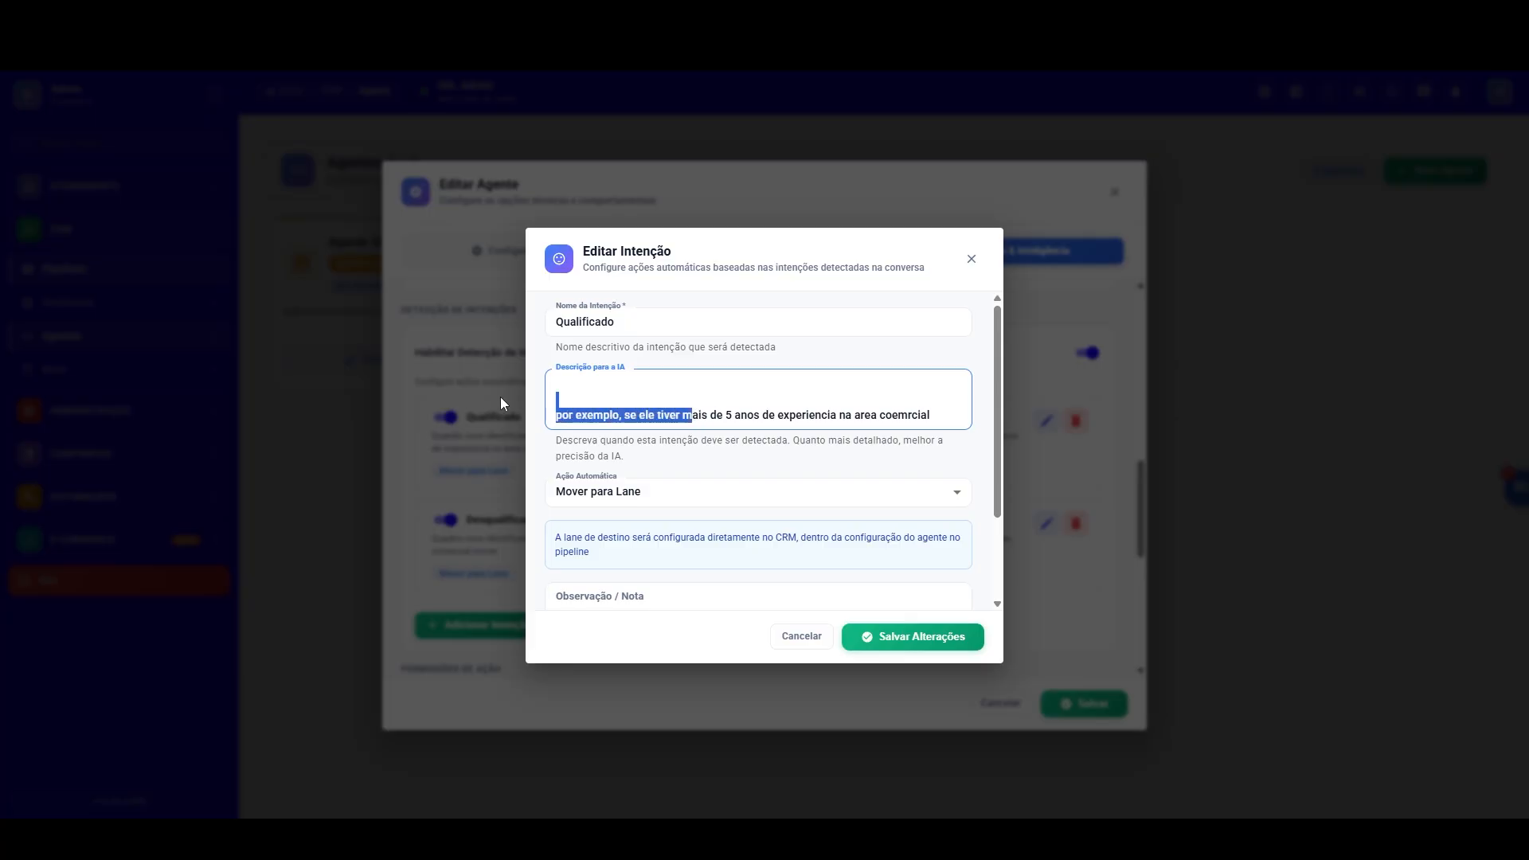
pyautogui.write('Ma')
pyautogui.press('Delete')
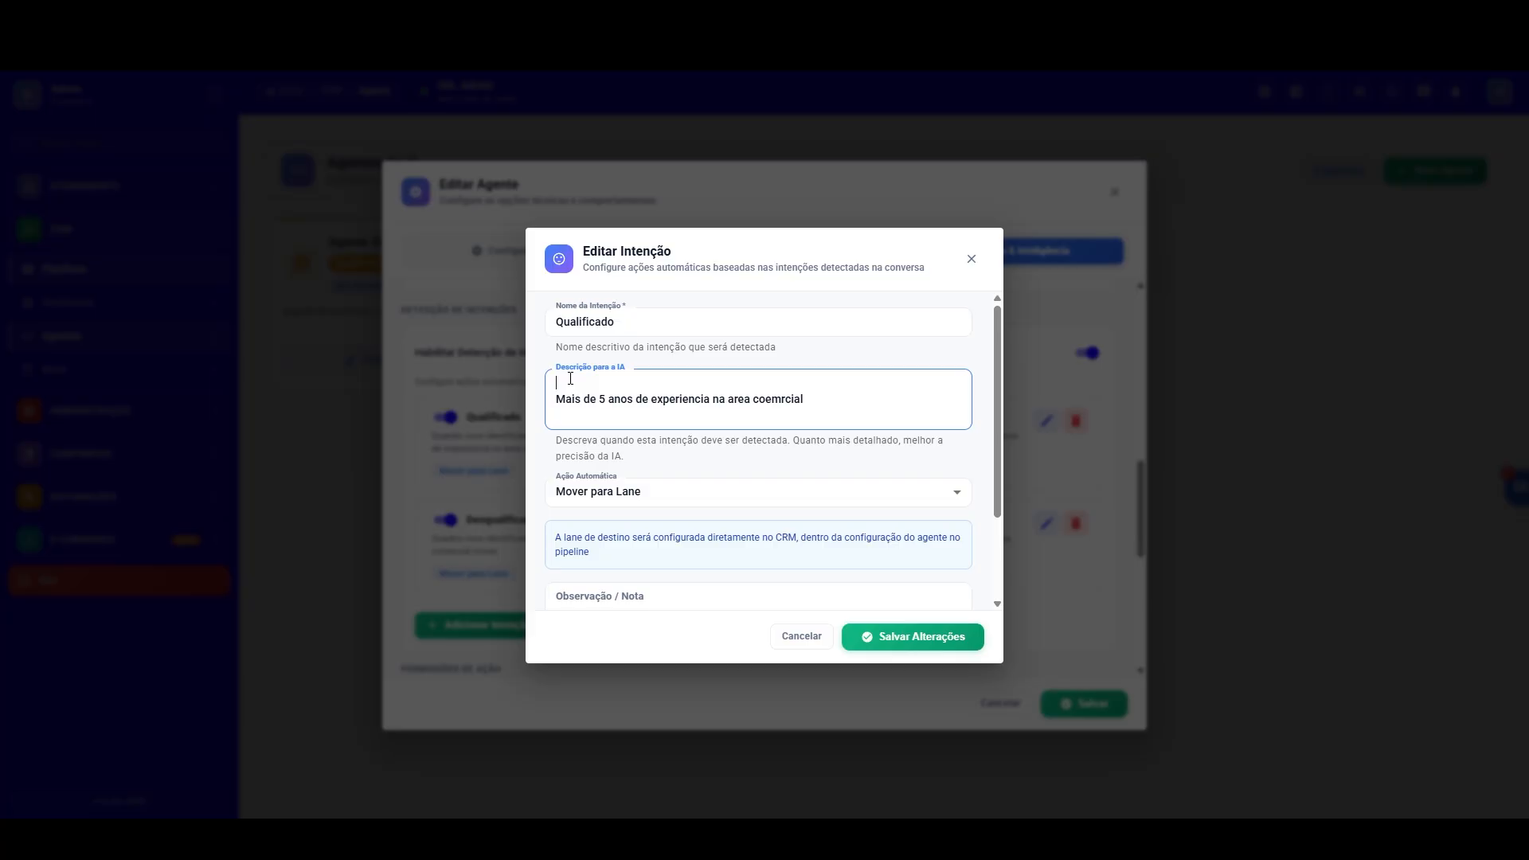
pyautogui.click(908, 635)
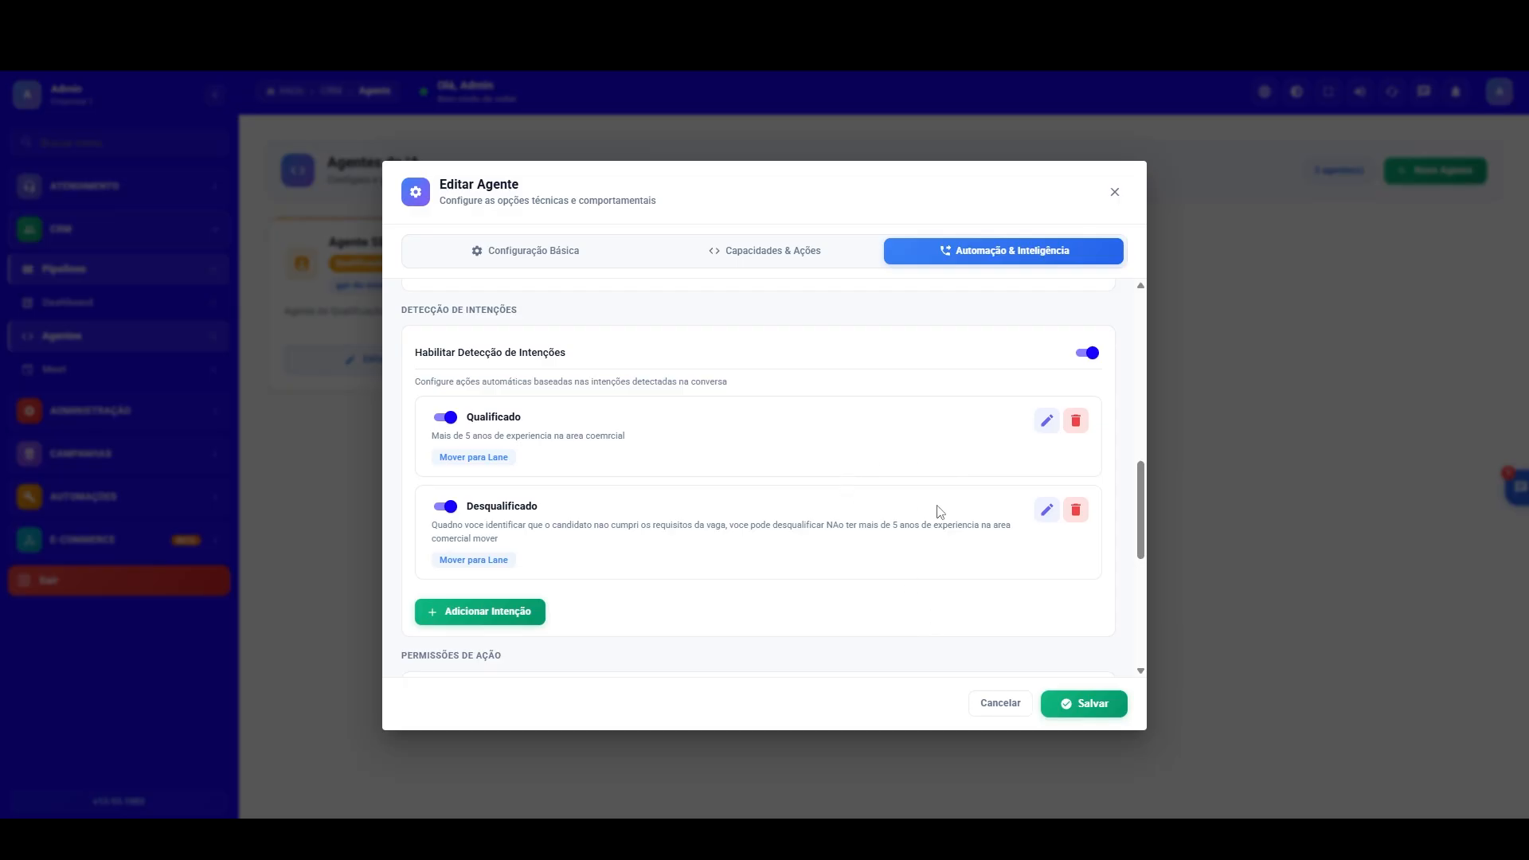
# Step: Replace the last line of the Desqualificado intention's AI description with "Ter menos de 5 anos de experiencia na area comercial"
pyautogui.click(1045, 510)
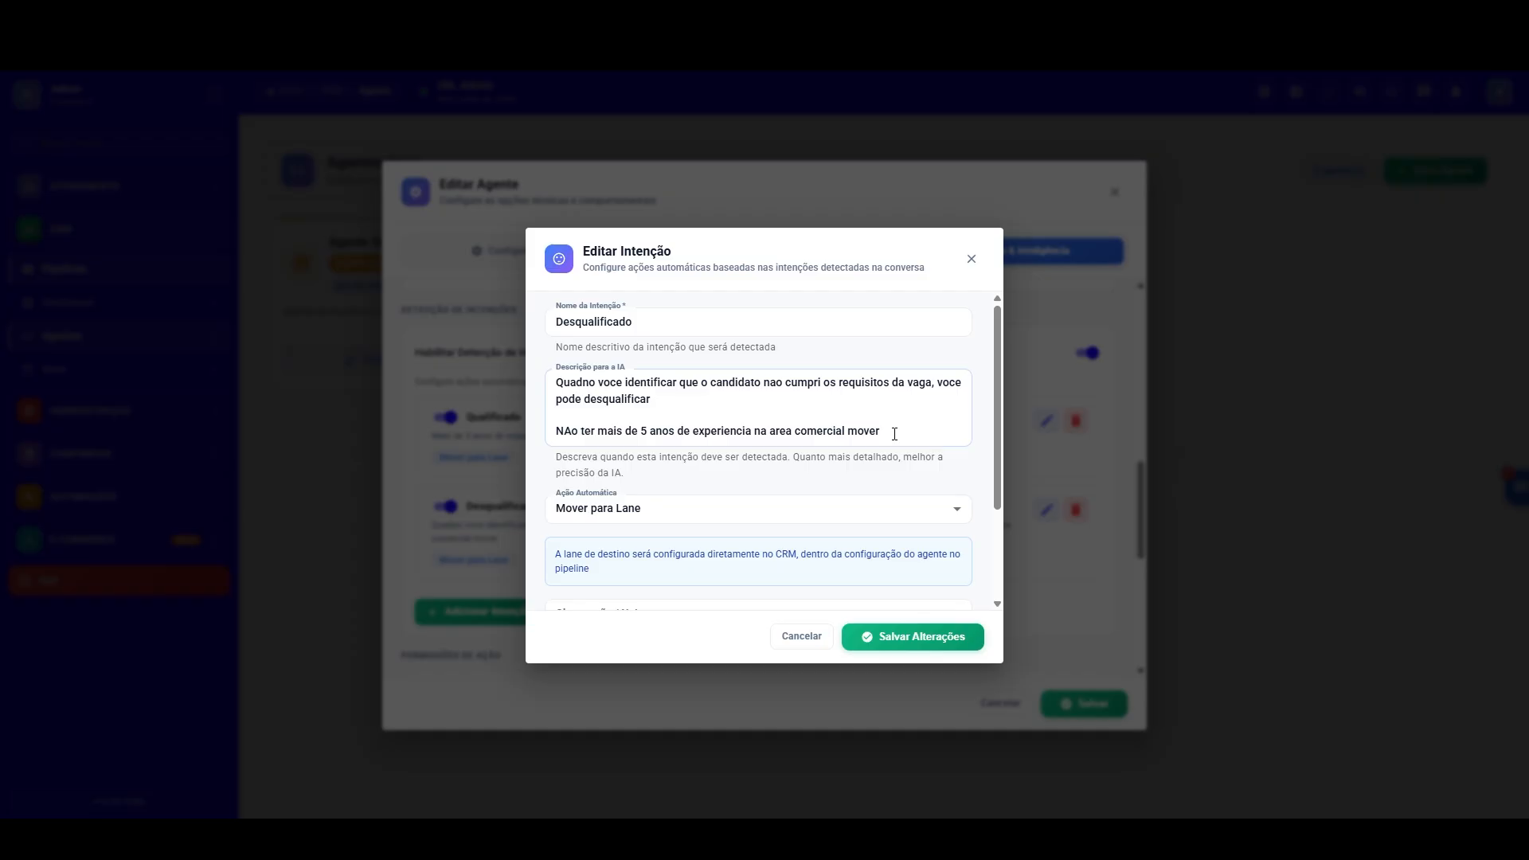
pyautogui.moveTo(886, 434); pyautogui.dragTo(641, 400)
pyautogui.click(632, 398)
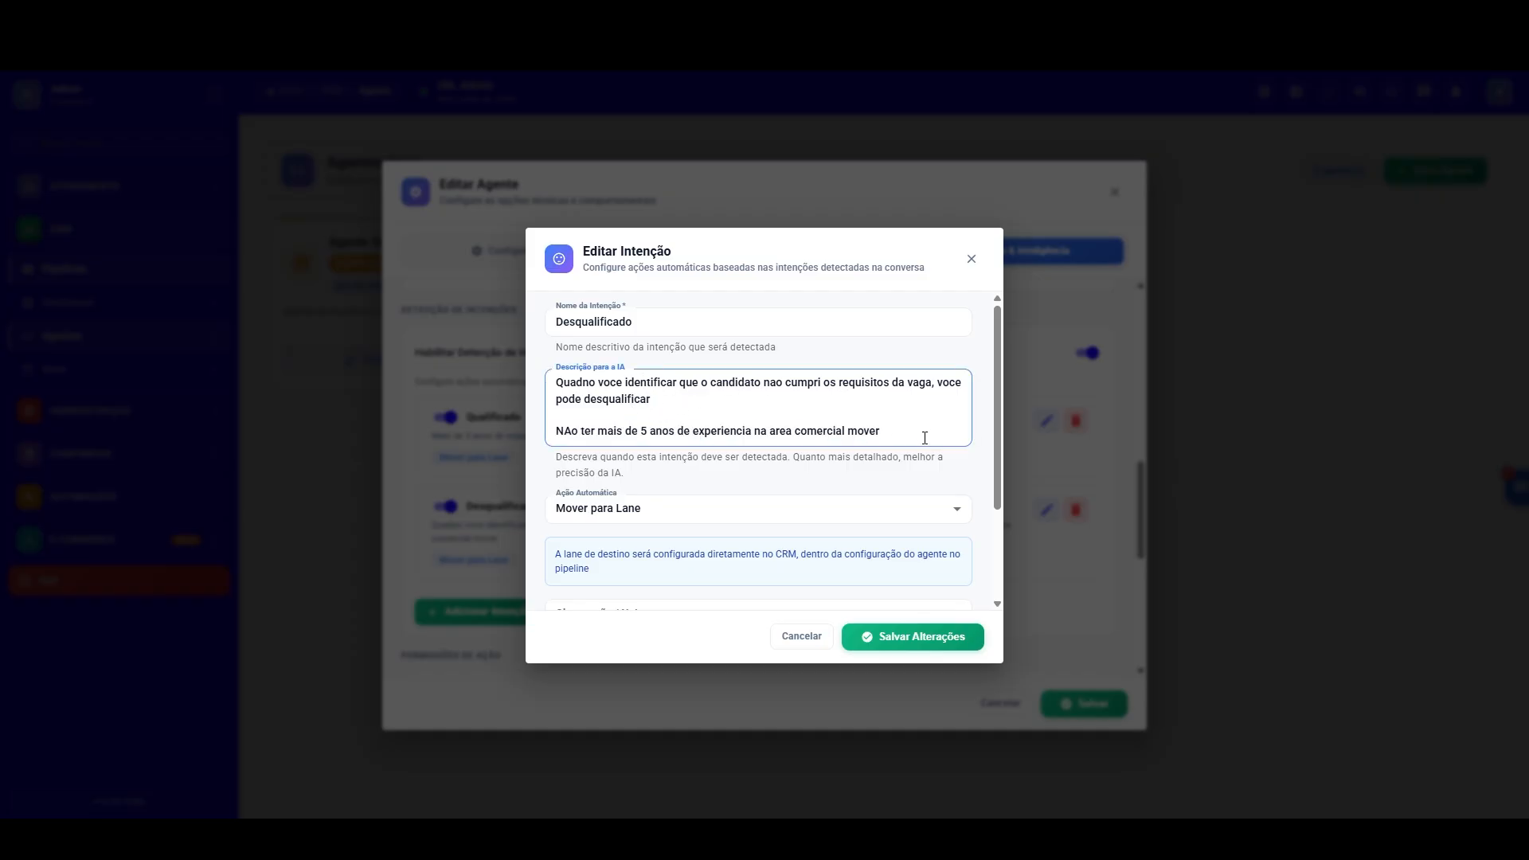
pyautogui.moveTo(925, 437)
pyautogui.mouseDown()
pyautogui.moveTo(553, 424)
pyautogui.moveTo(932, 436)
pyautogui.mouseUp()
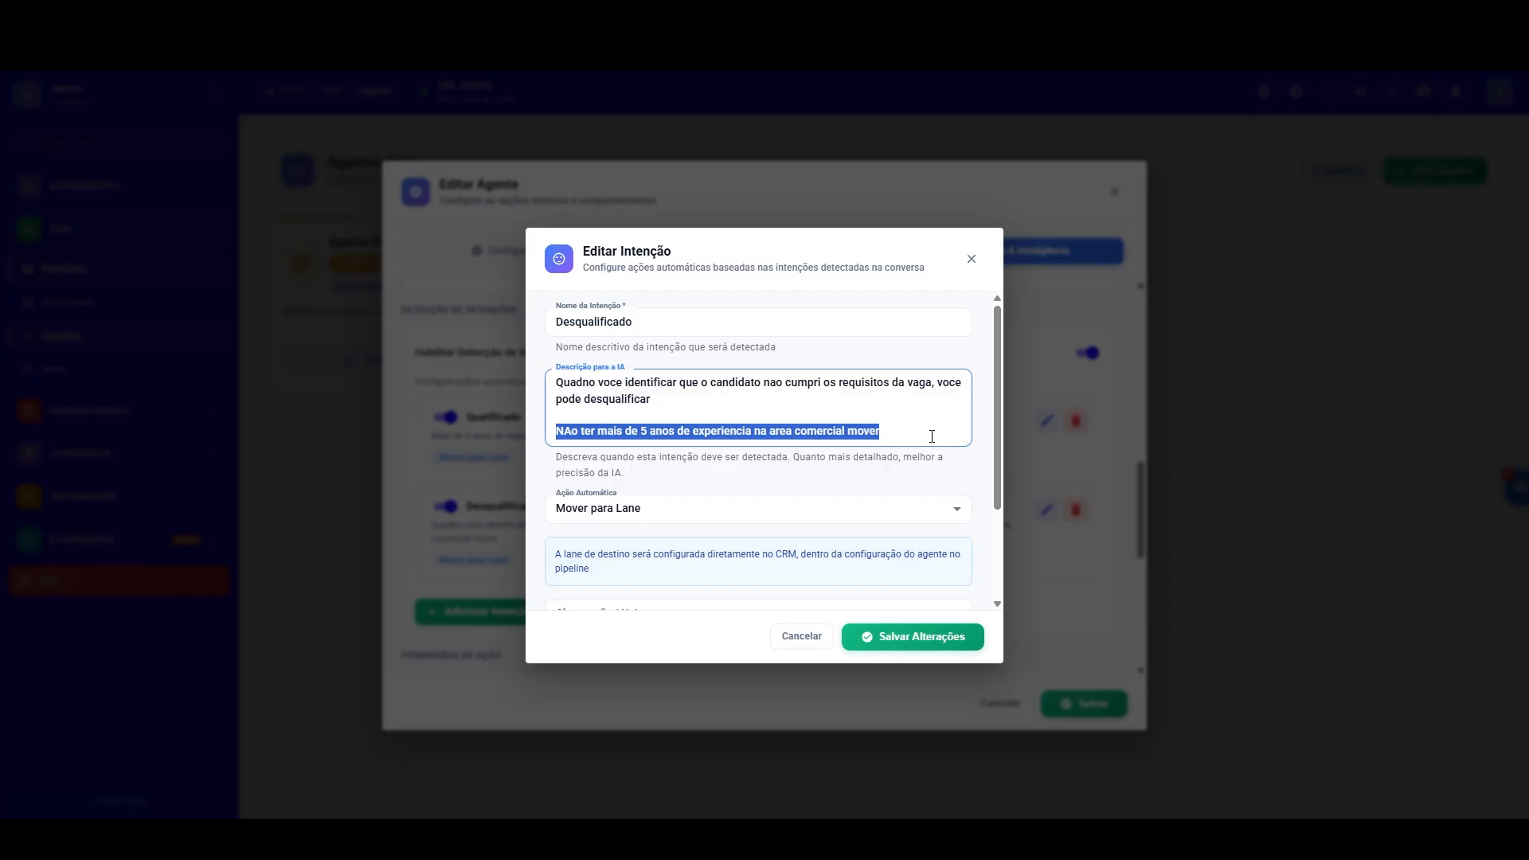
pyautogui.write('Ter')
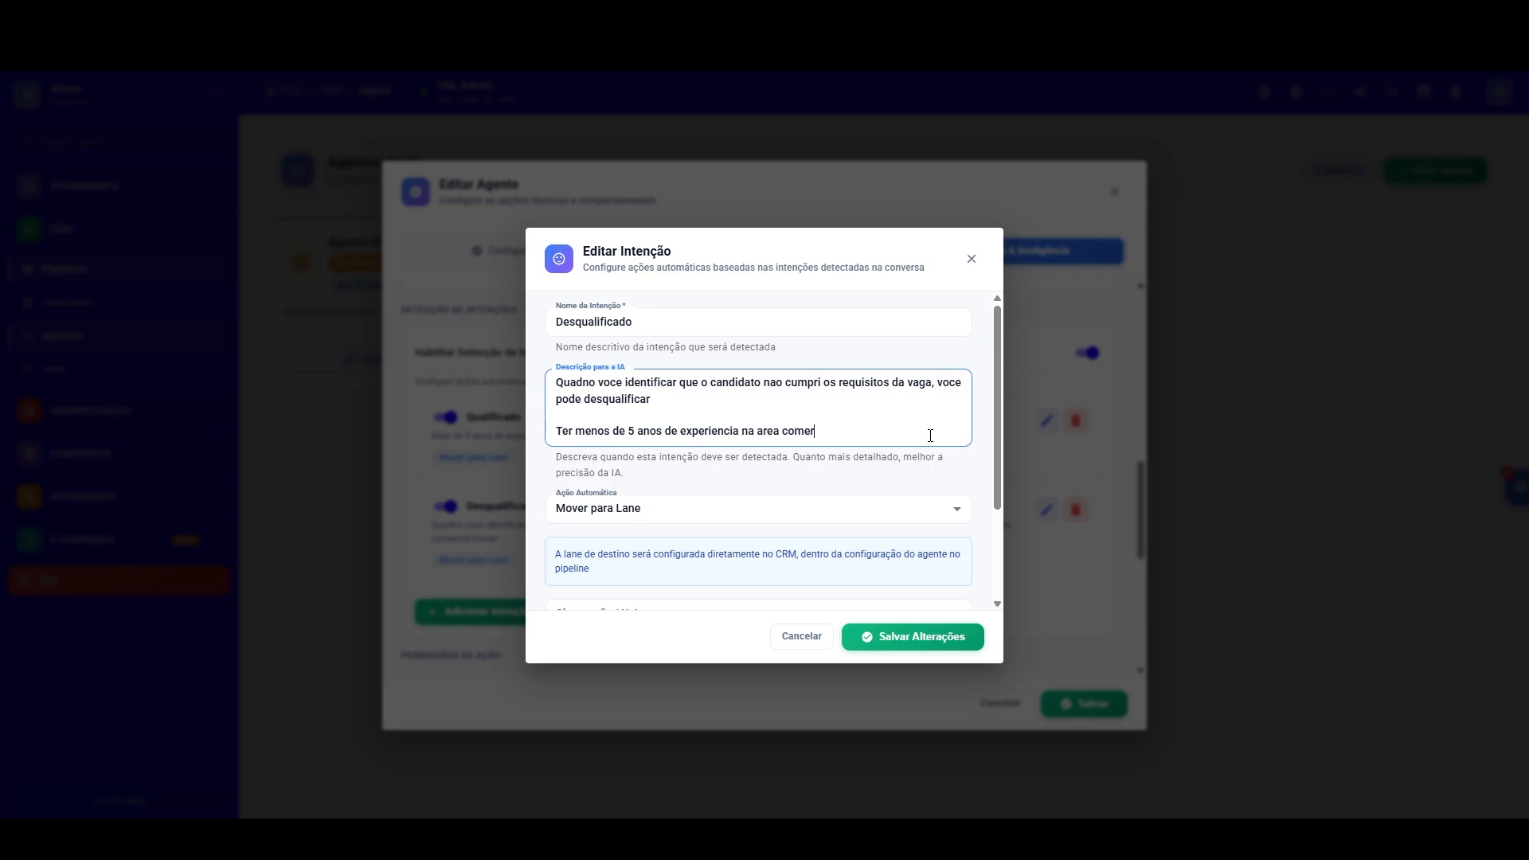
# Step: Correct the first word of the Desqualificado description to "Quando", then save the intention and the Recrutador agent
pyautogui.click(591, 383)
pyautogui.press('BackSpace')
pyautogui.press('BackSpace')
pyautogui.write('nd')
pyautogui.click(966, 637)
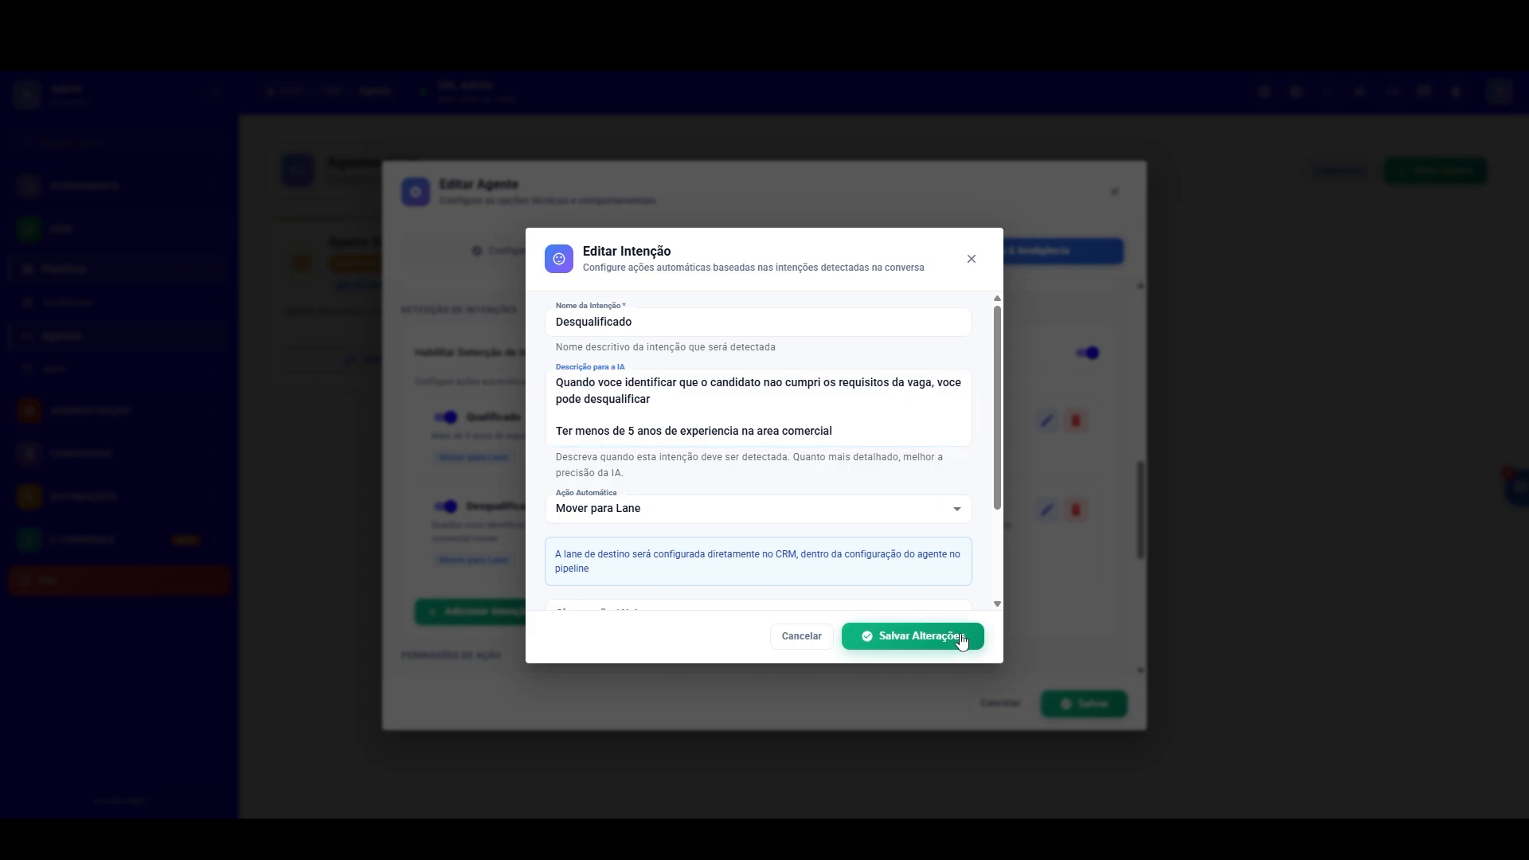
pyautogui.click(1091, 712)
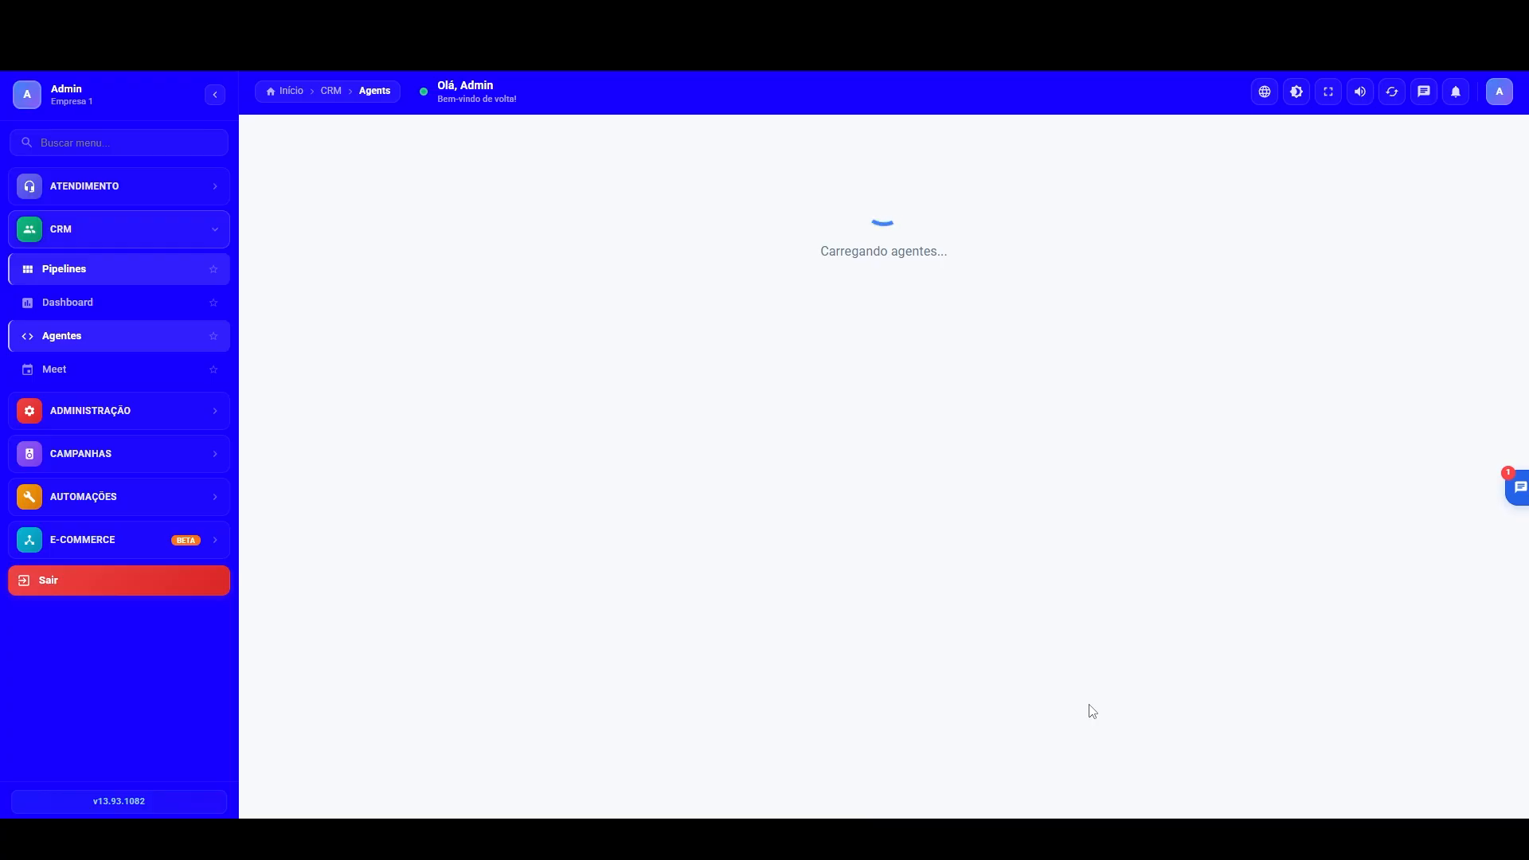
# Step: Delete the Atendimento opportunity in the Seleção pipeline from the CRM report's opportunity history
pyautogui.click(70, 301)
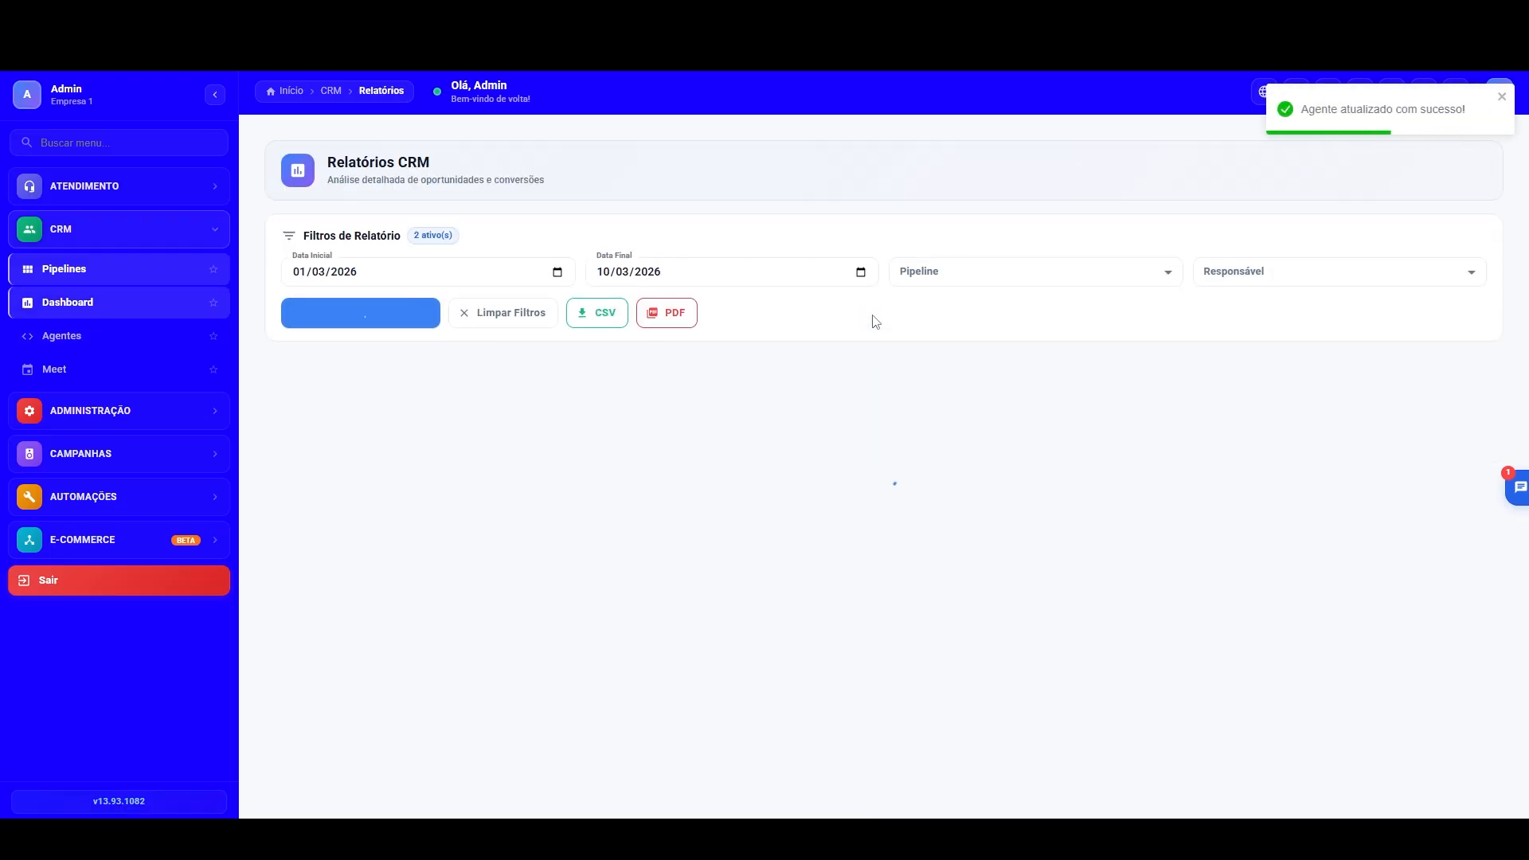
pyautogui.scroll(-10, 913, 654)
pyautogui.click(894, 722)
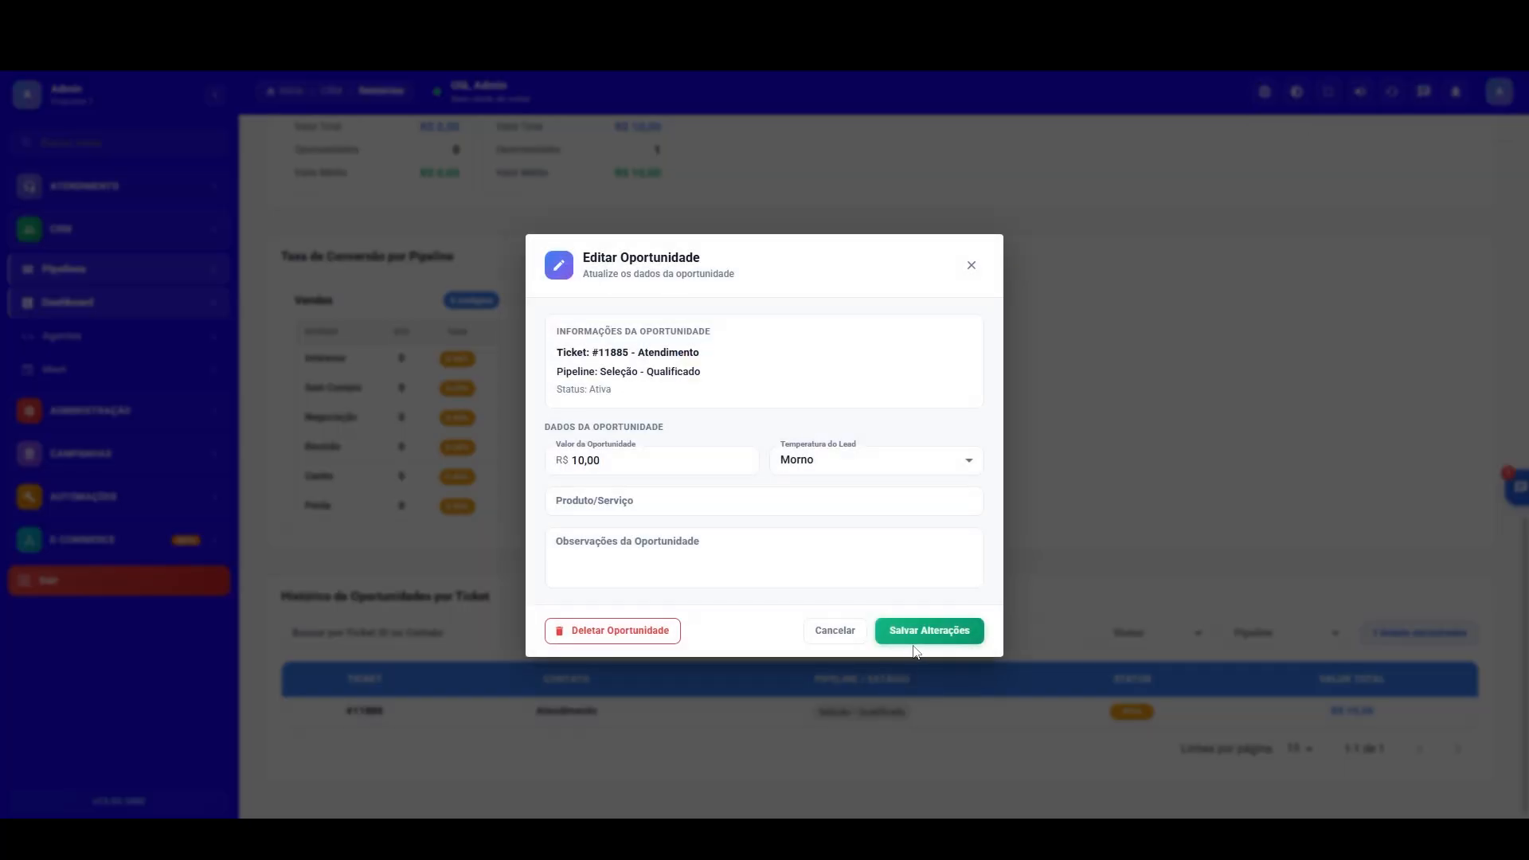
pyautogui.click(590, 631)
pyautogui.click(886, 515)
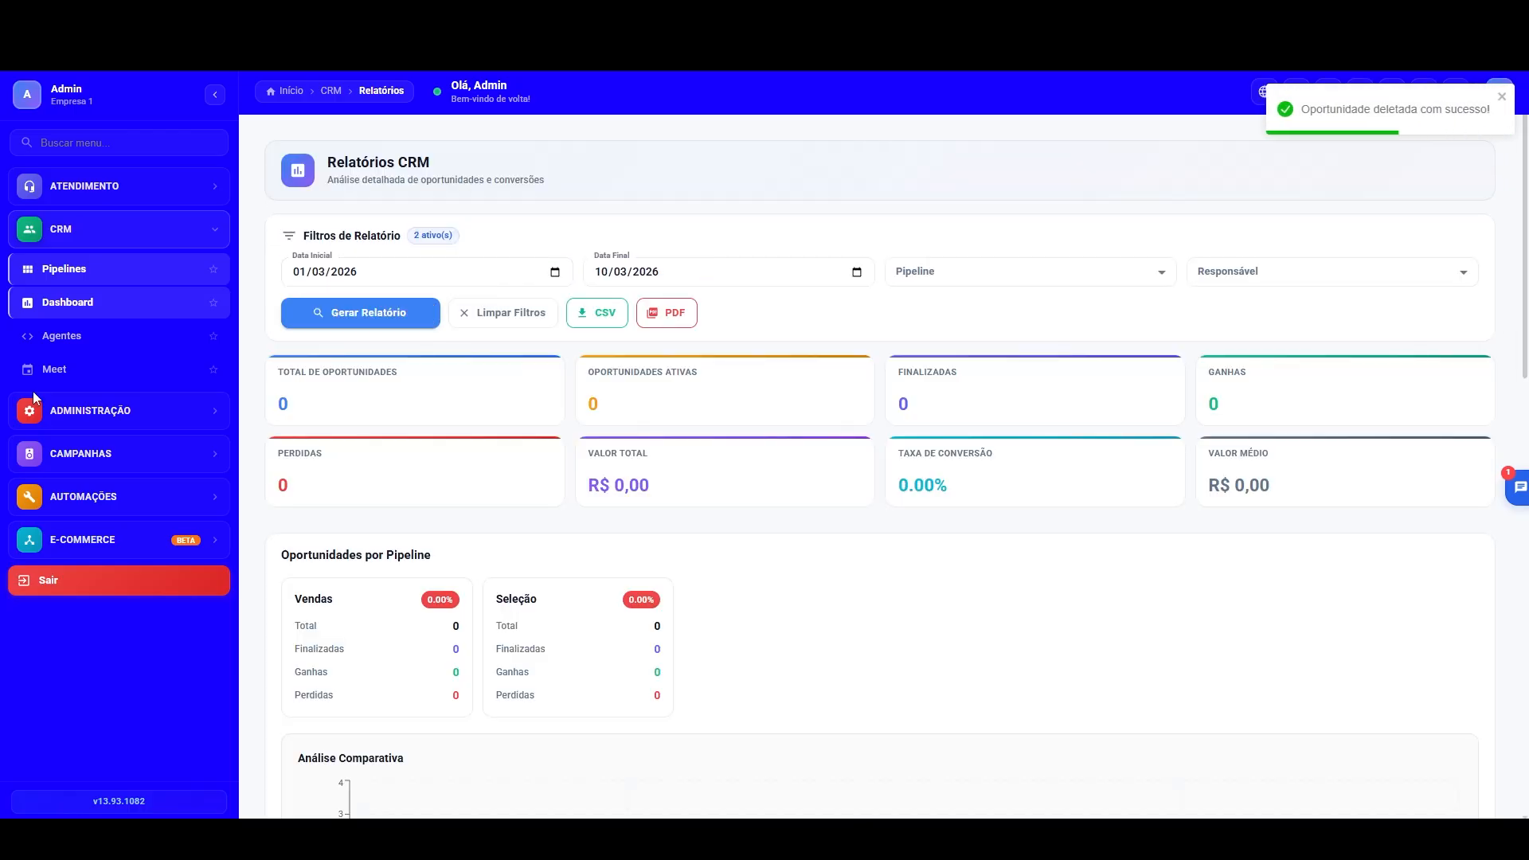
# Step: Check the Atendimentos service inbox for waiting conversations
pyautogui.click(102, 195)
pyautogui.click(79, 231)
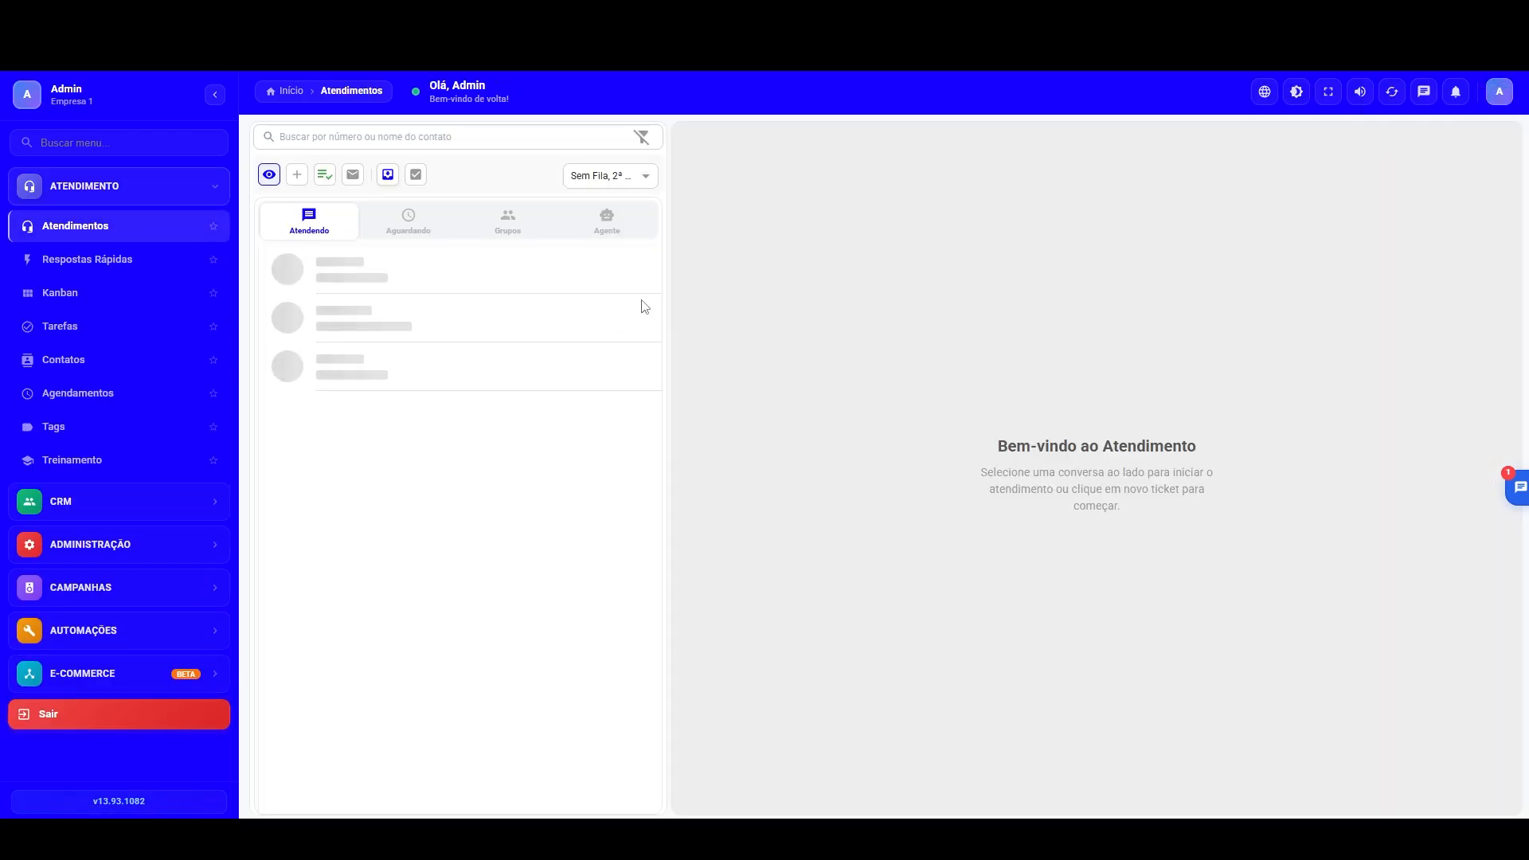
pyautogui.click(413, 225)
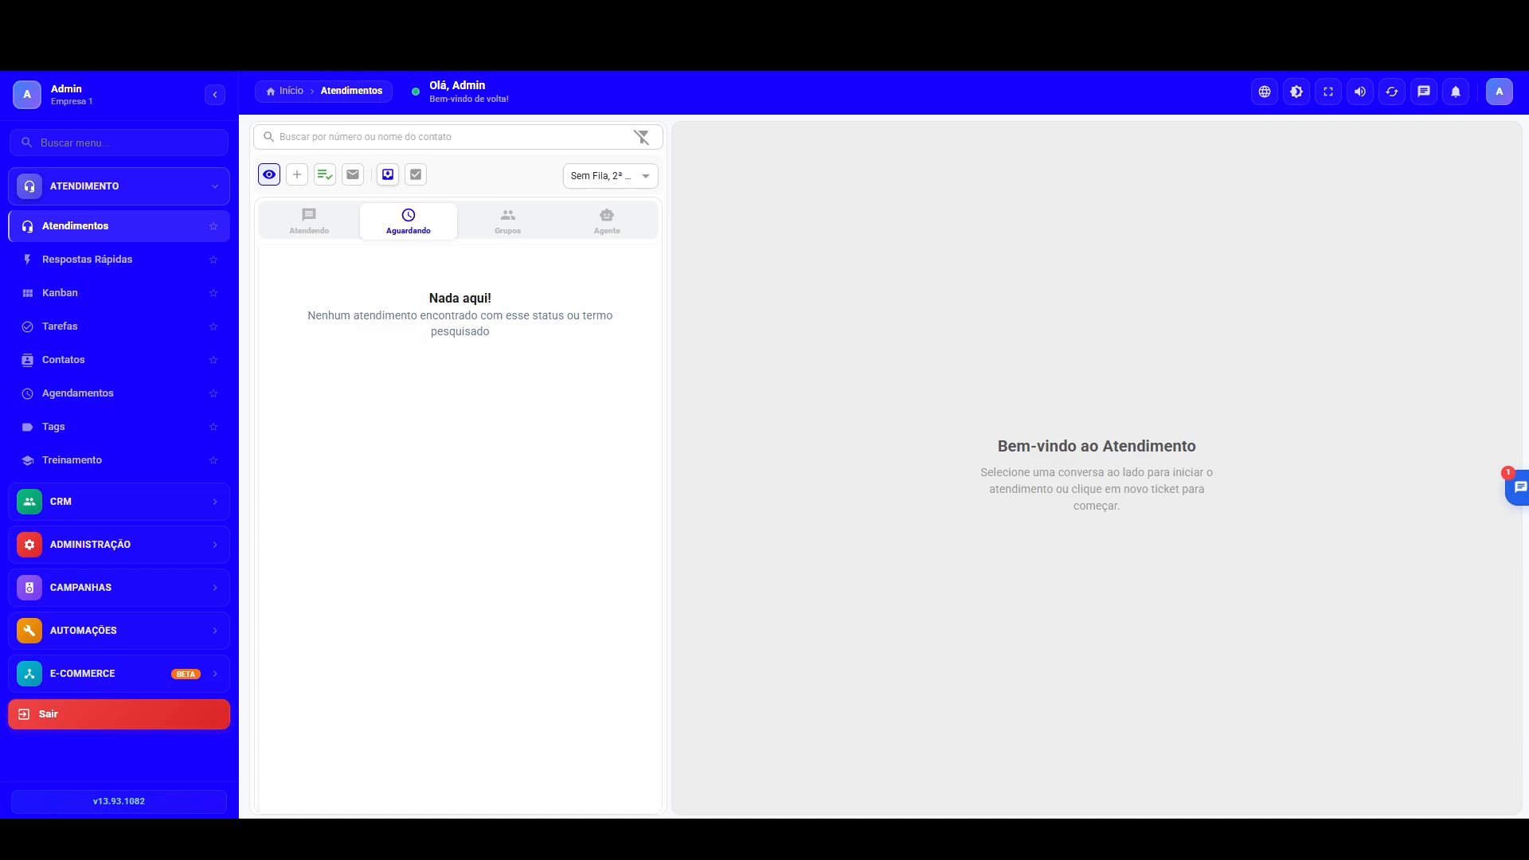
# Step: Switch to WhatsApp, read the agent's reply to the resent résumé in the Atendimento Suporte 2 chat, and return to the CRM
pyautogui.moveTo(0, 198); pyautogui.dragTo(641, 186)
pyautogui.doubleClick(641, 186)
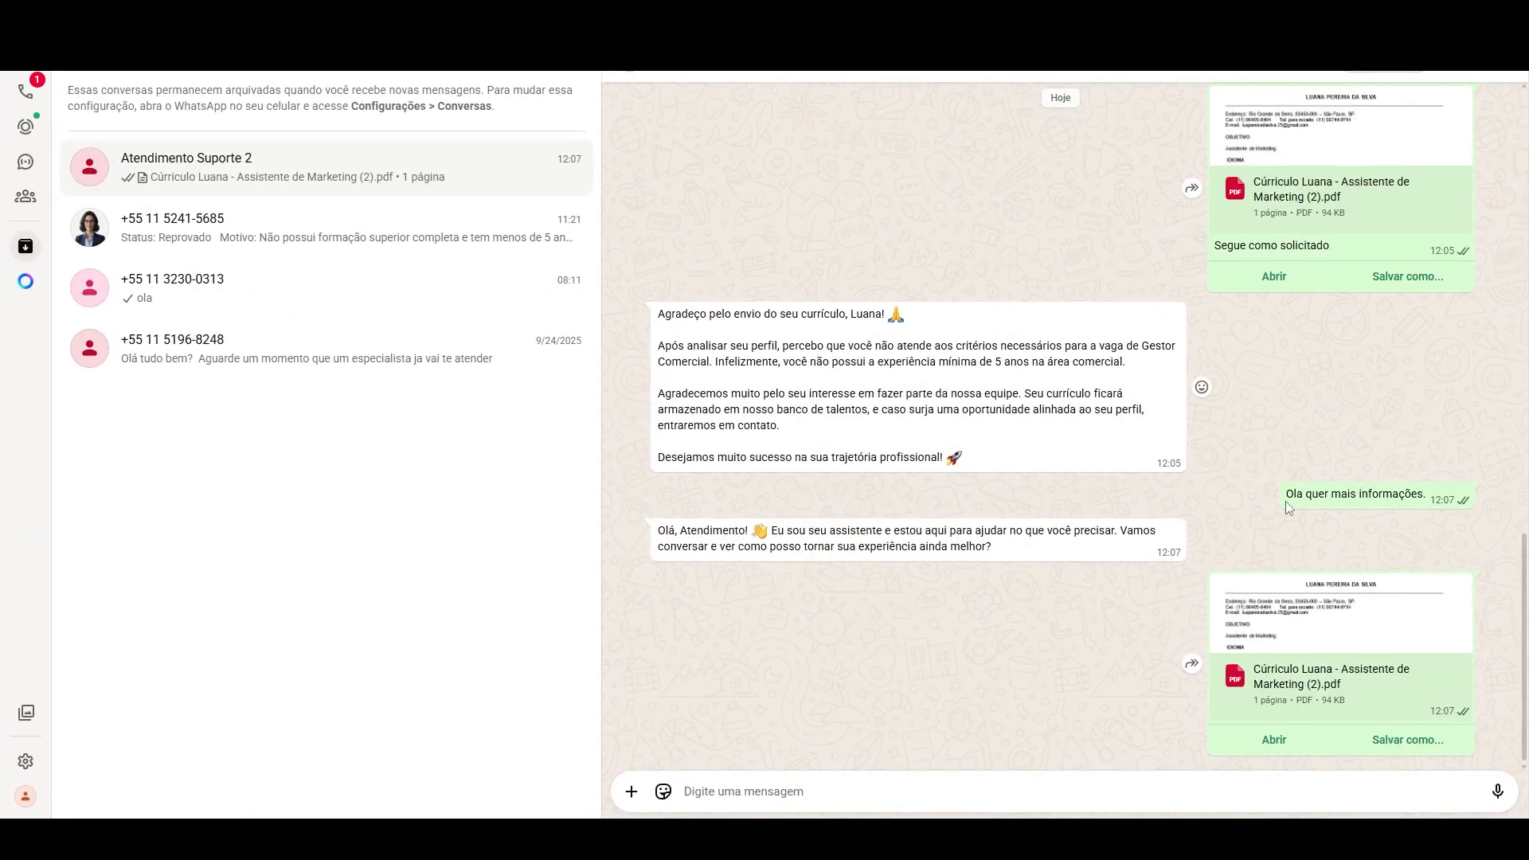
pyautogui.moveTo(682, 529); pyautogui.dragTo(1345, 694)
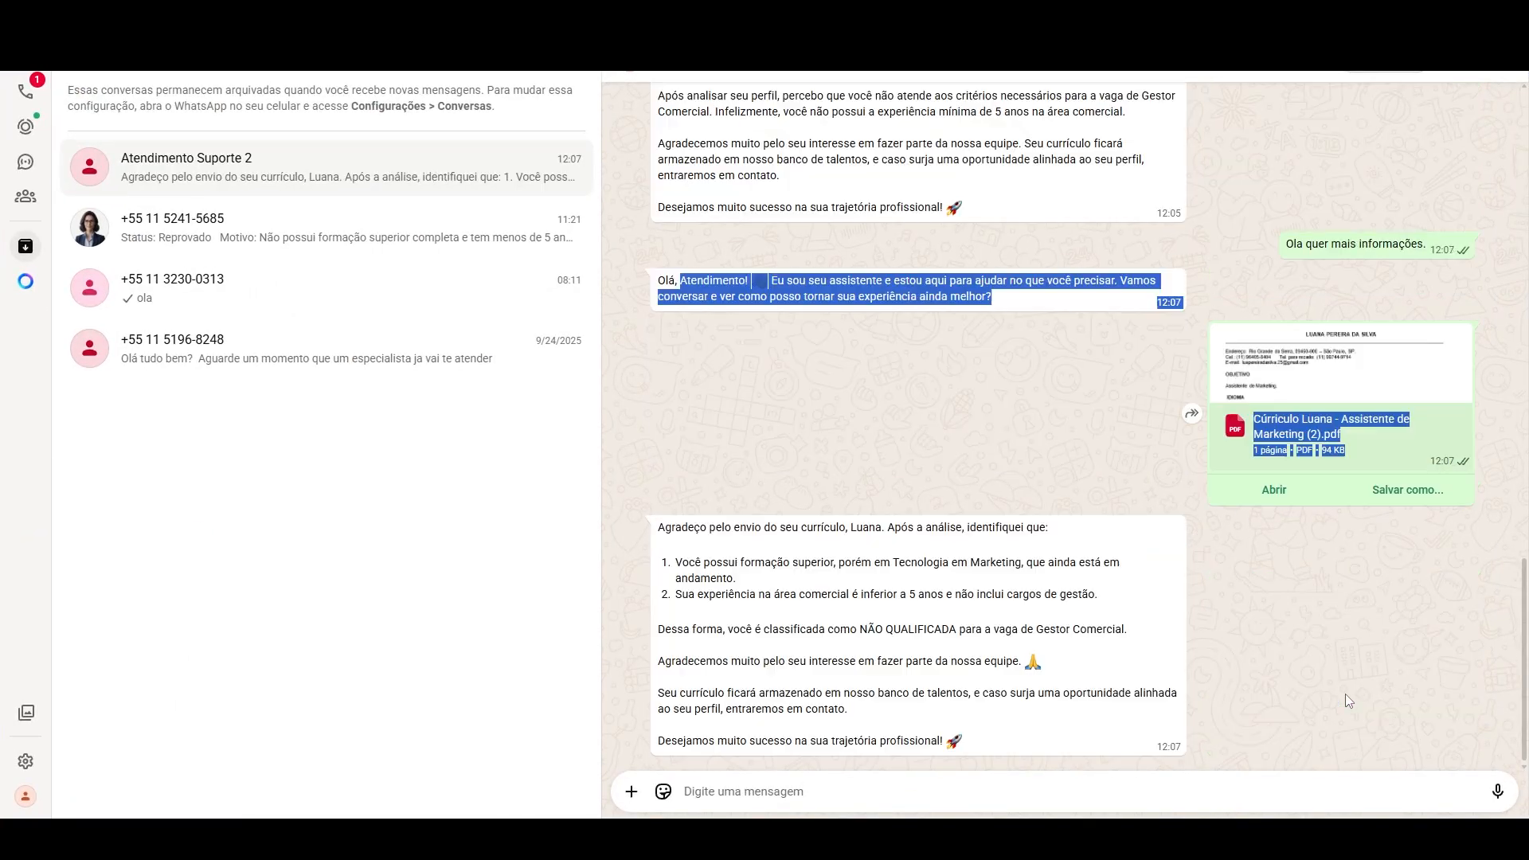
pyautogui.click(1337, 693)
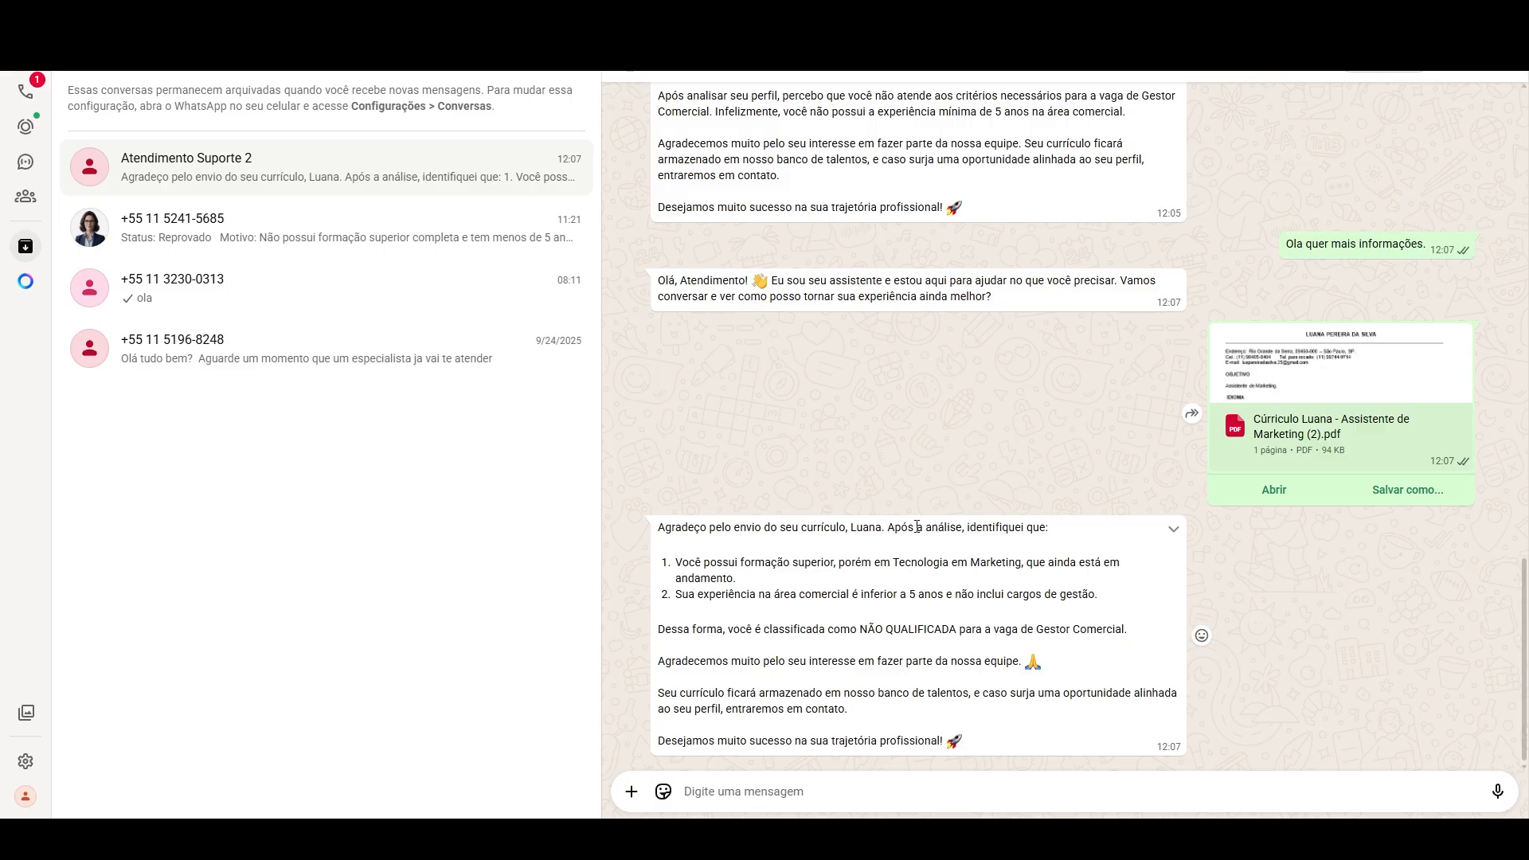
pyautogui.moveTo(1139, 16); pyautogui.dragTo(0, 205)
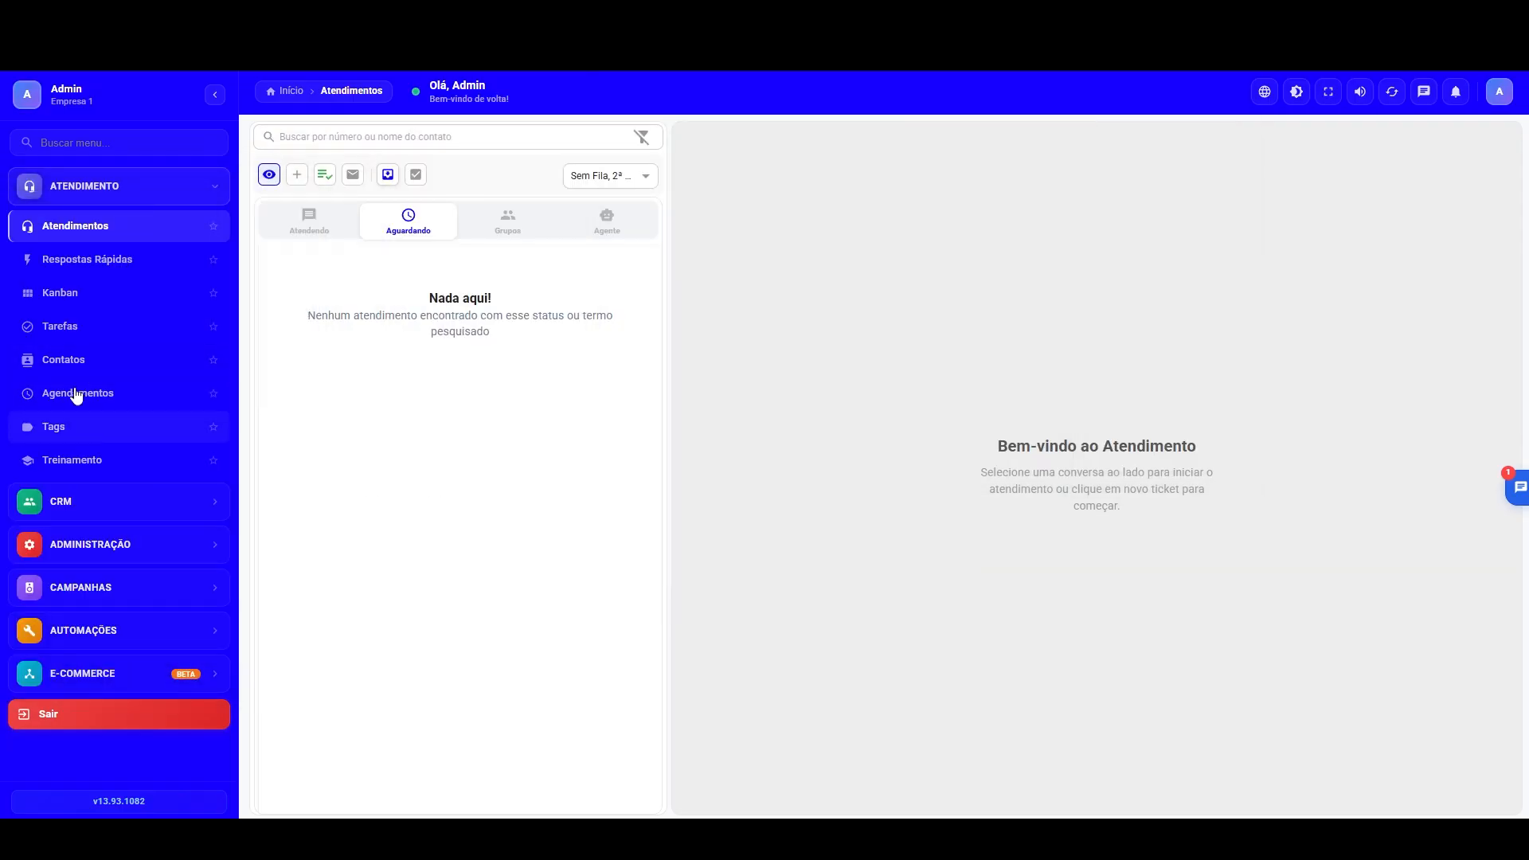
# Step: Open the Selecao pipeline board in the CRM and check which stage holds the Atendimento opportunity
pyautogui.click(57, 497)
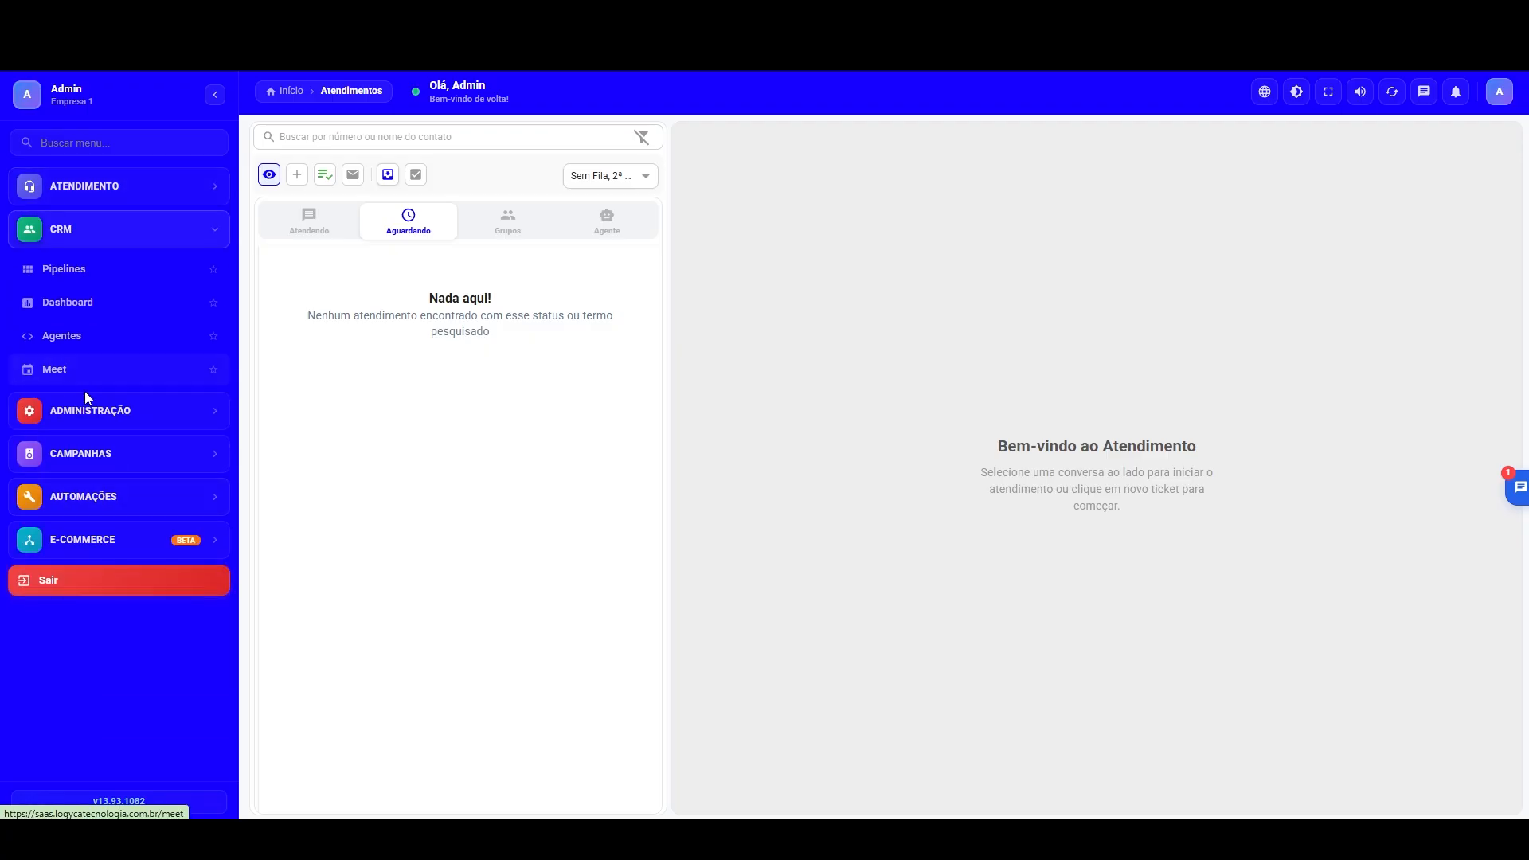
pyautogui.click(61, 269)
pyautogui.click(1227, 297)
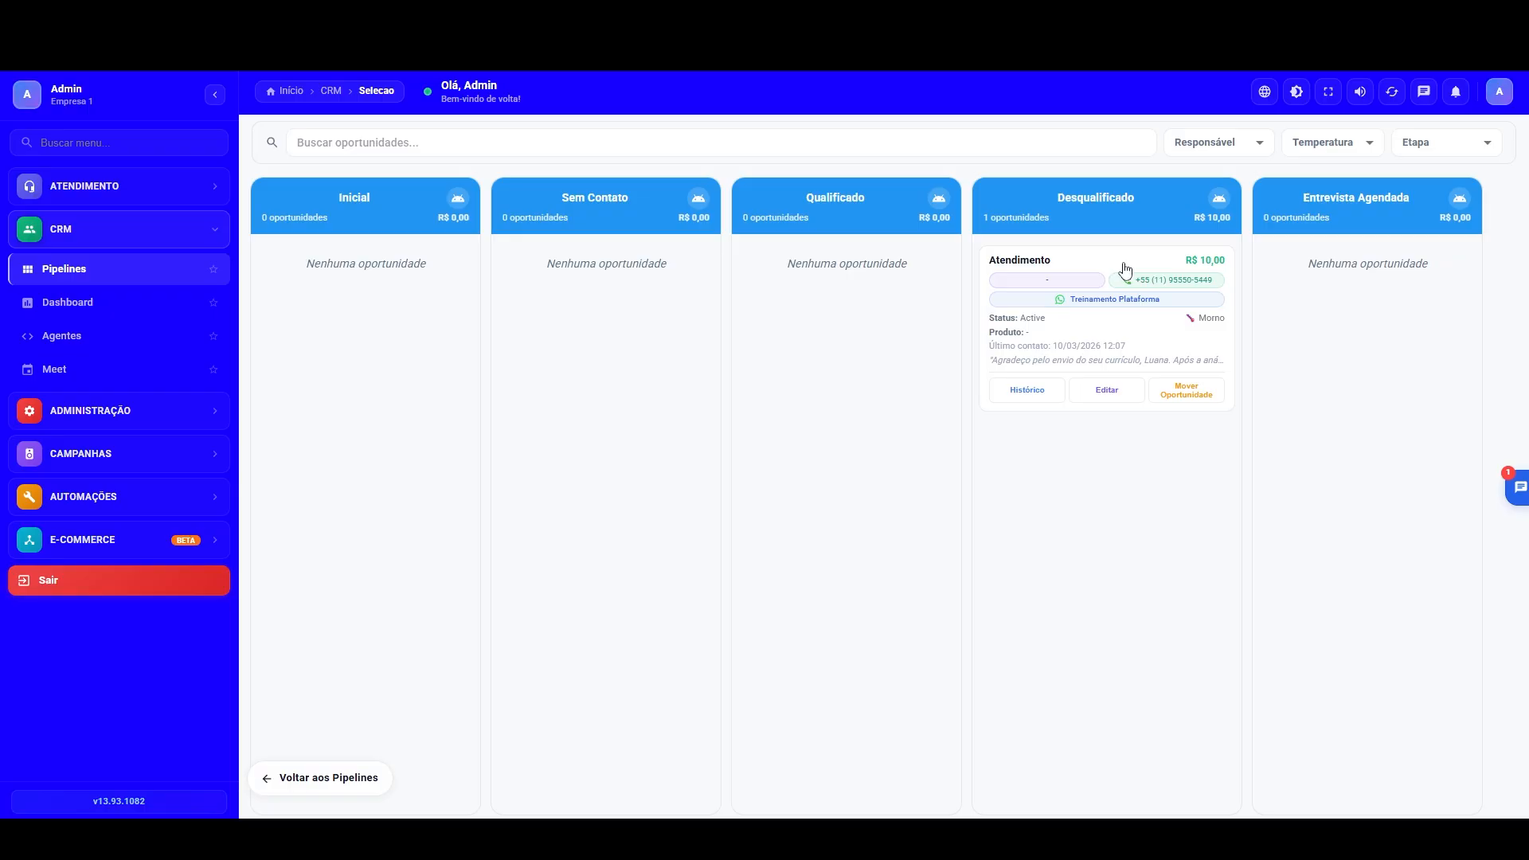
# Step: Open the Recrutador agent for editing and review its intention detection settings under Automação & Inteligência
pyautogui.click(112, 336)
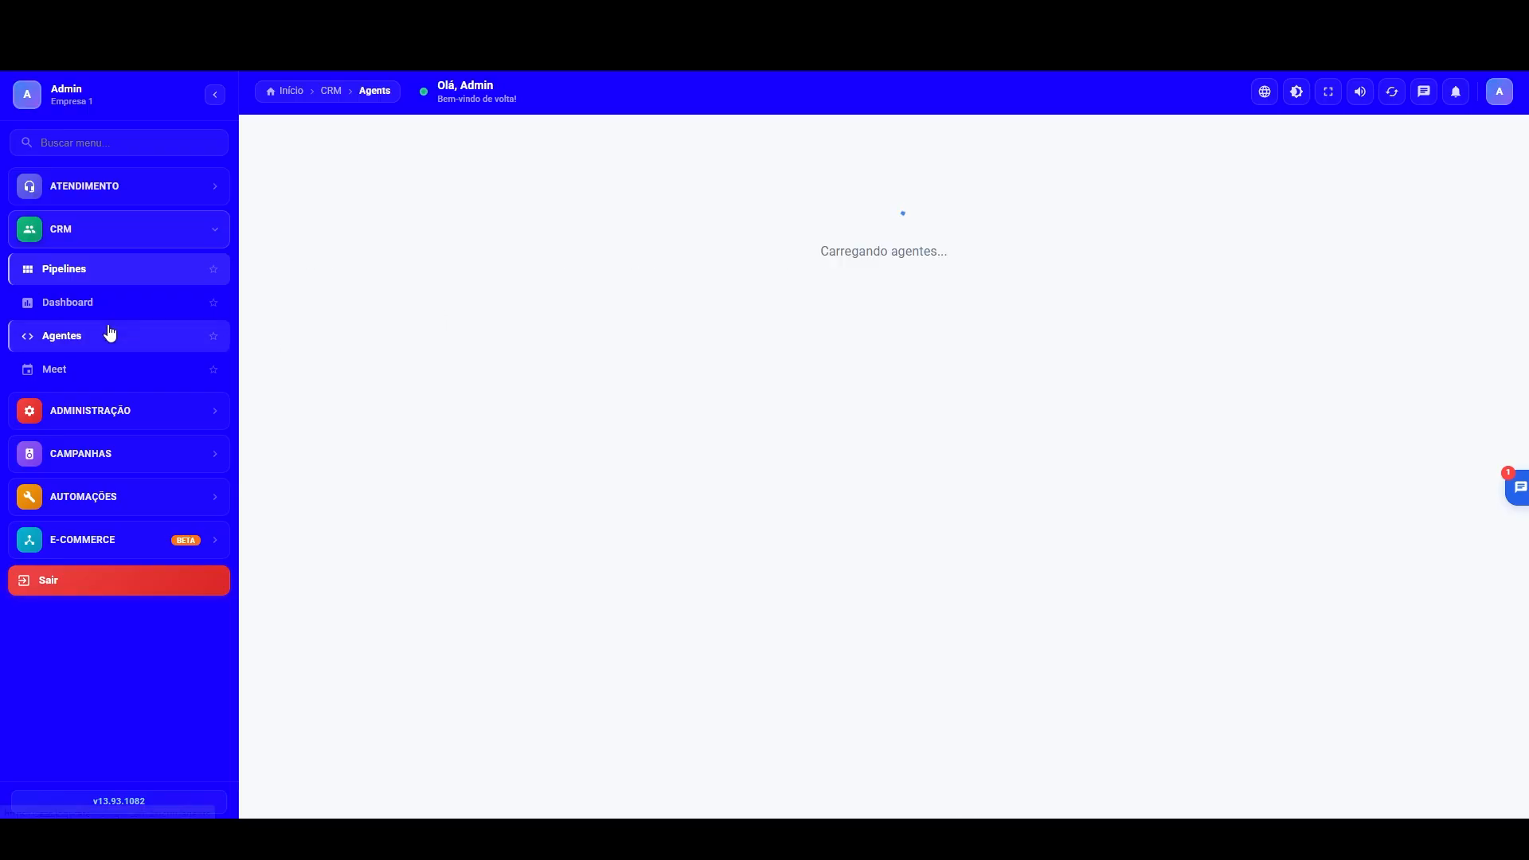
pyautogui.click(830, 368)
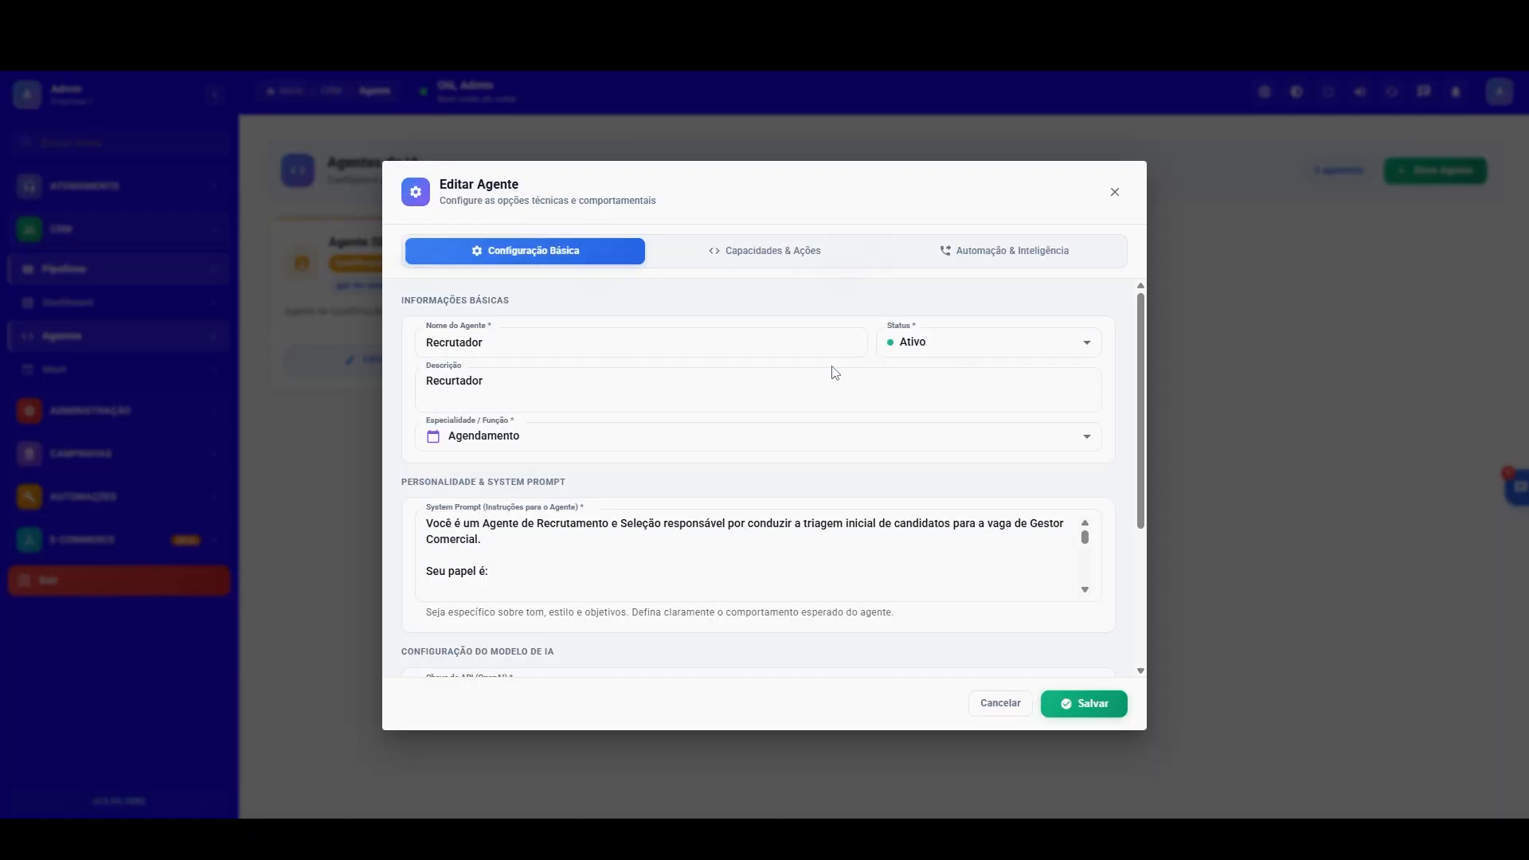
pyautogui.click(830, 260)
pyautogui.click(982, 250)
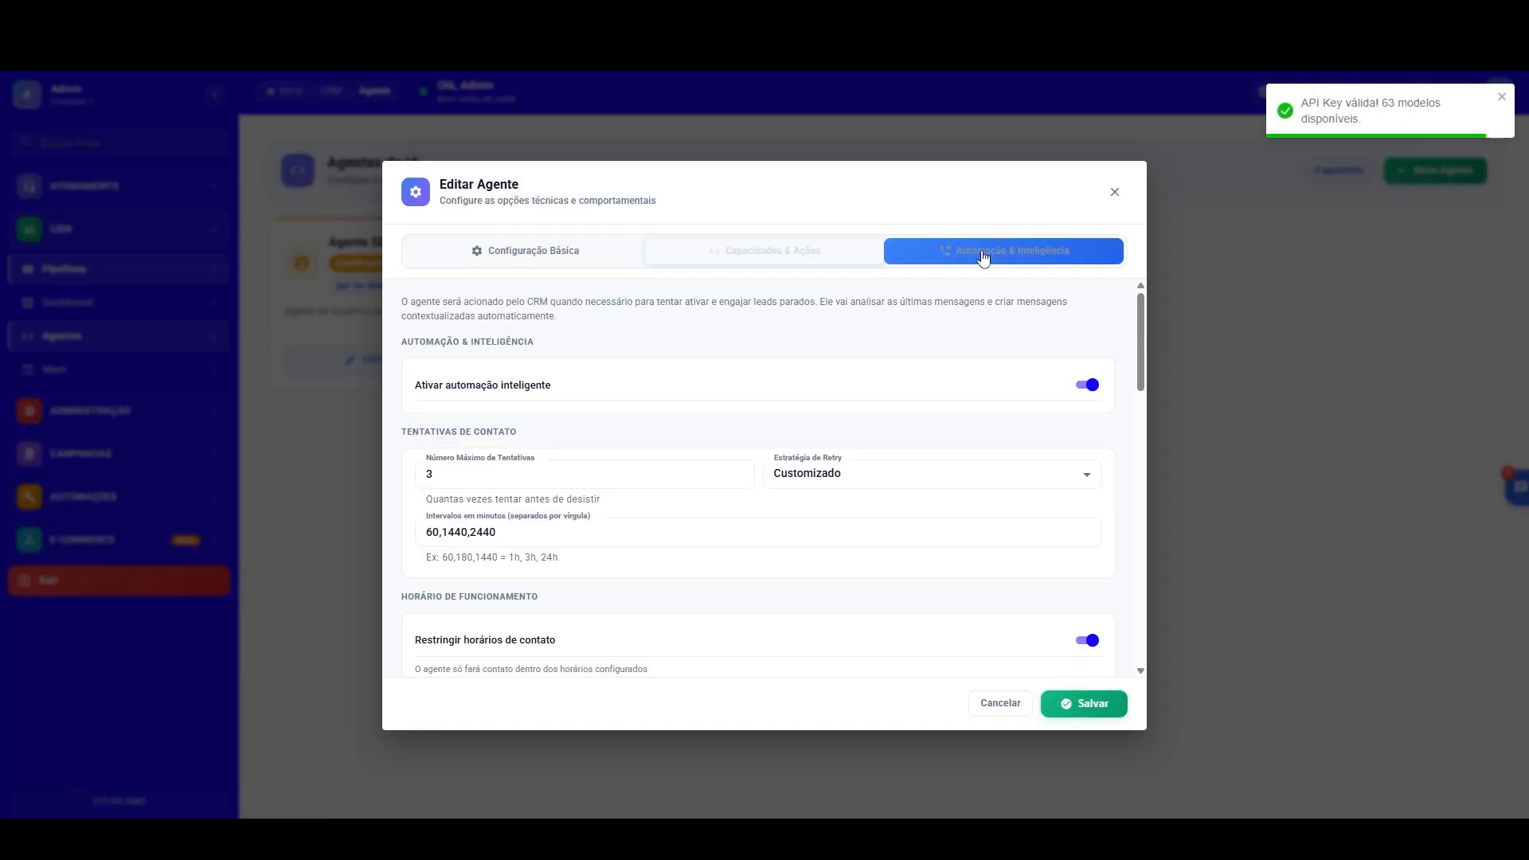
pyautogui.scroll(-10, 1139, 338)
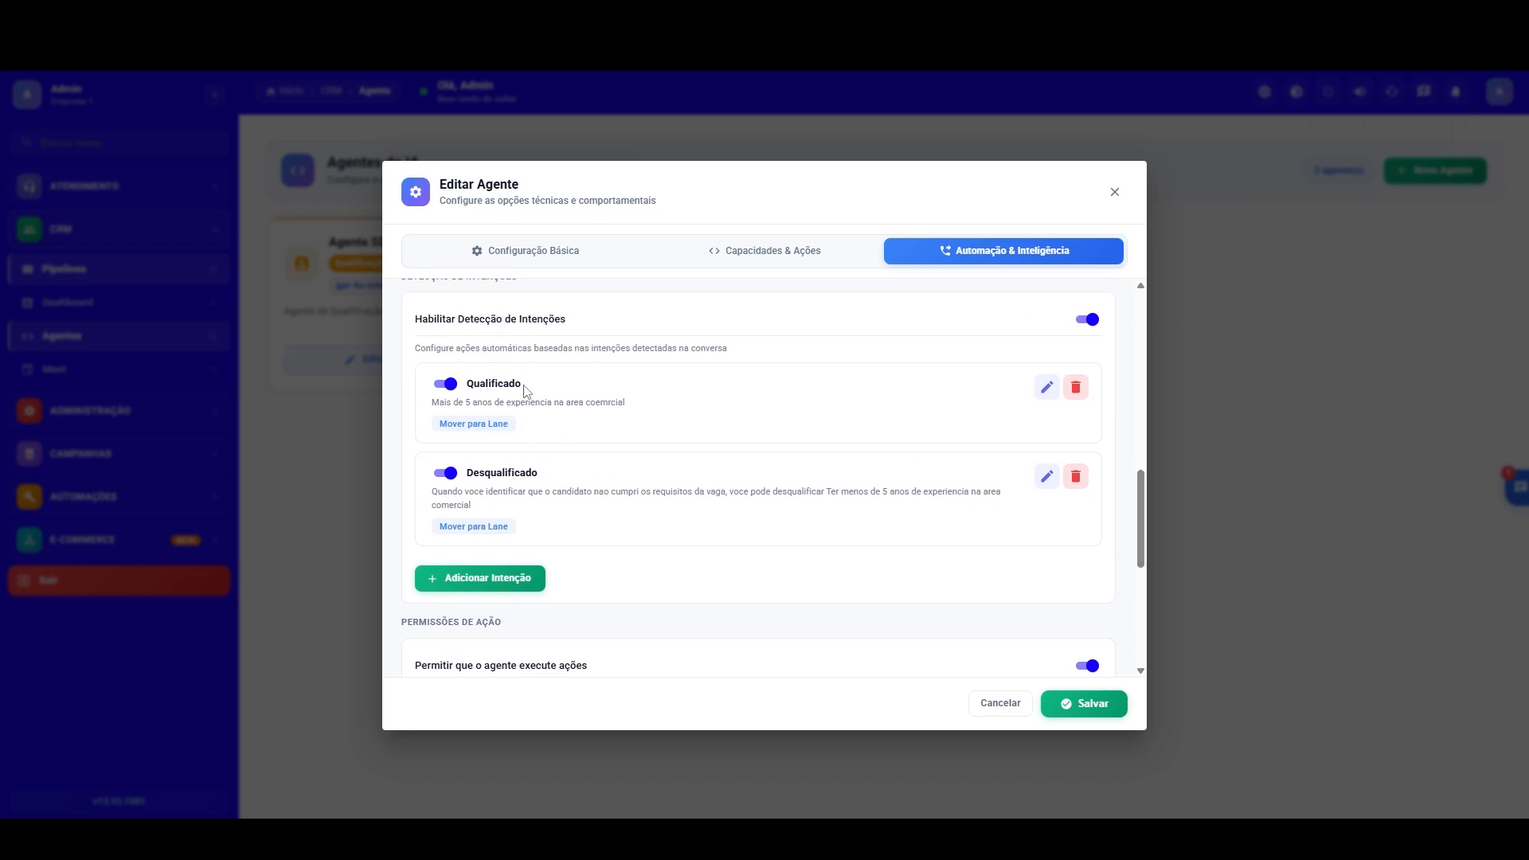
# Step: Examine the AI description of the Qualificado intention, then close the intention and the agent without saving
pyautogui.click(1048, 387)
pyautogui.click(722, 400)
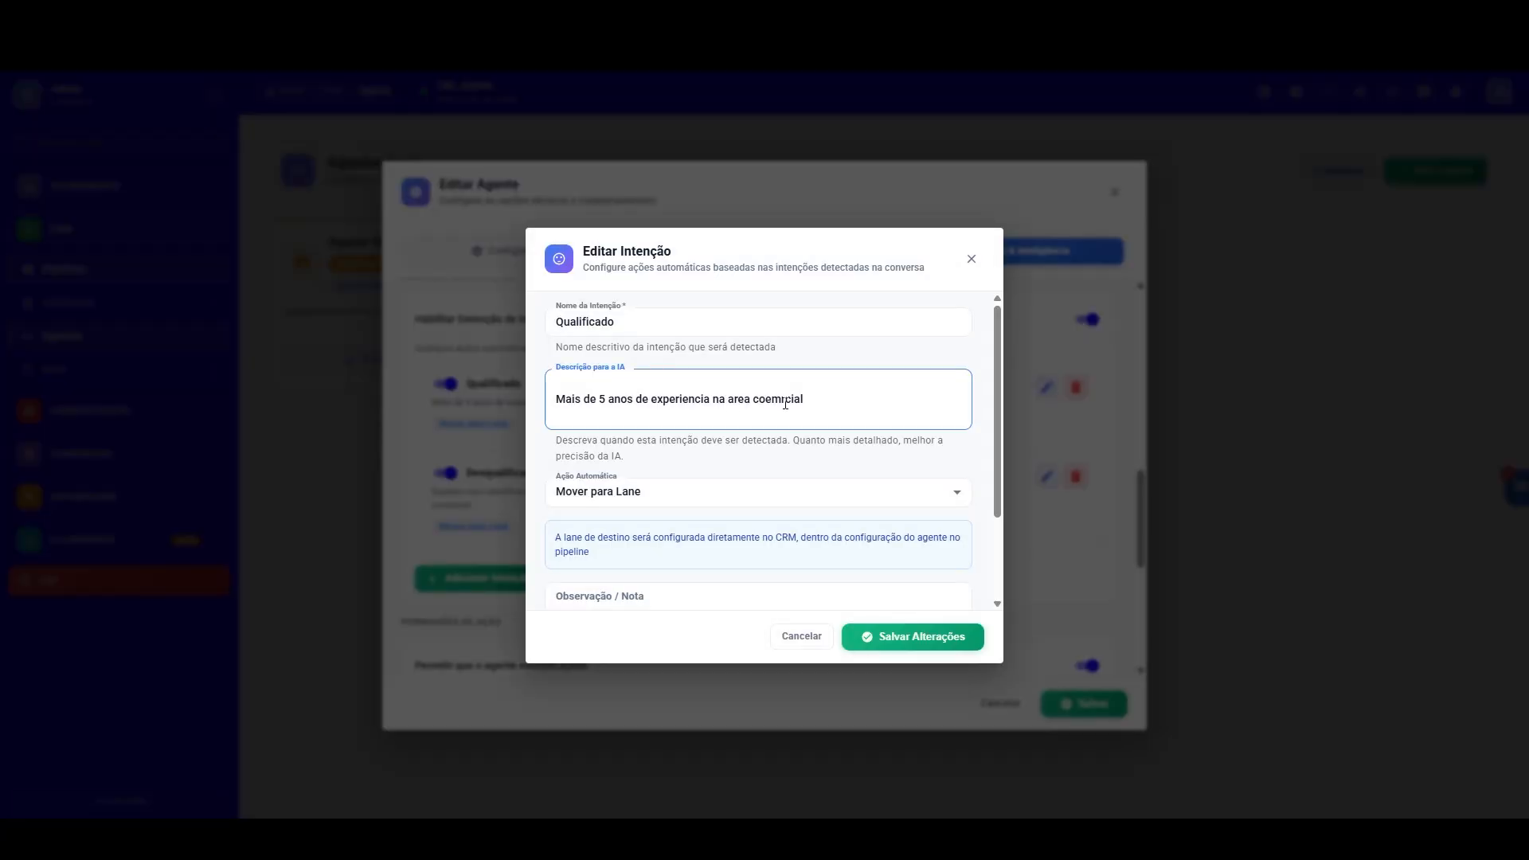
pyautogui.moveTo(779, 402); pyautogui.dragTo(565, 404)
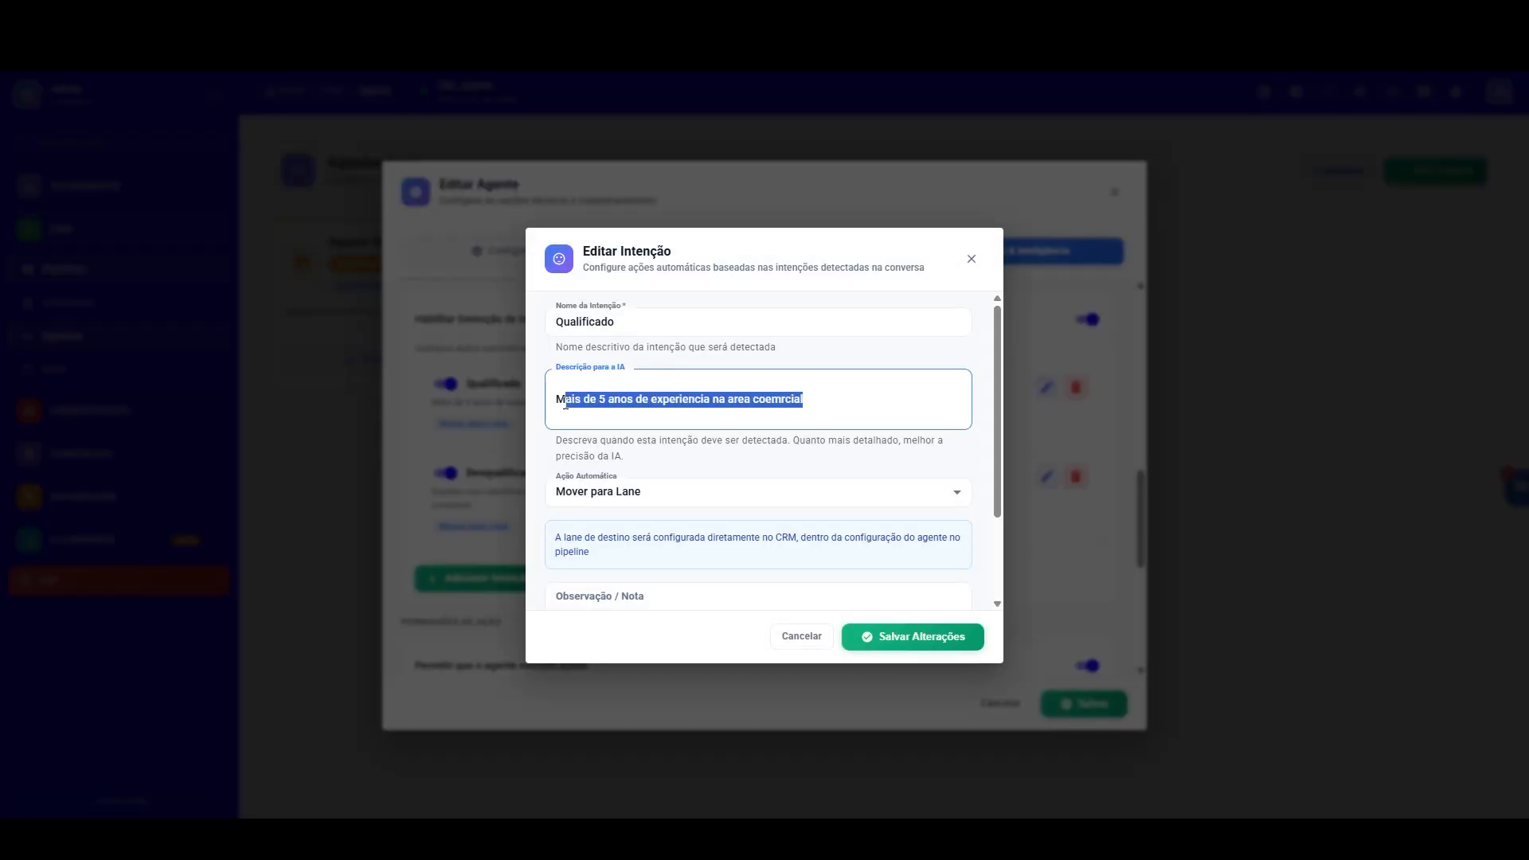
pyautogui.click(642, 411)
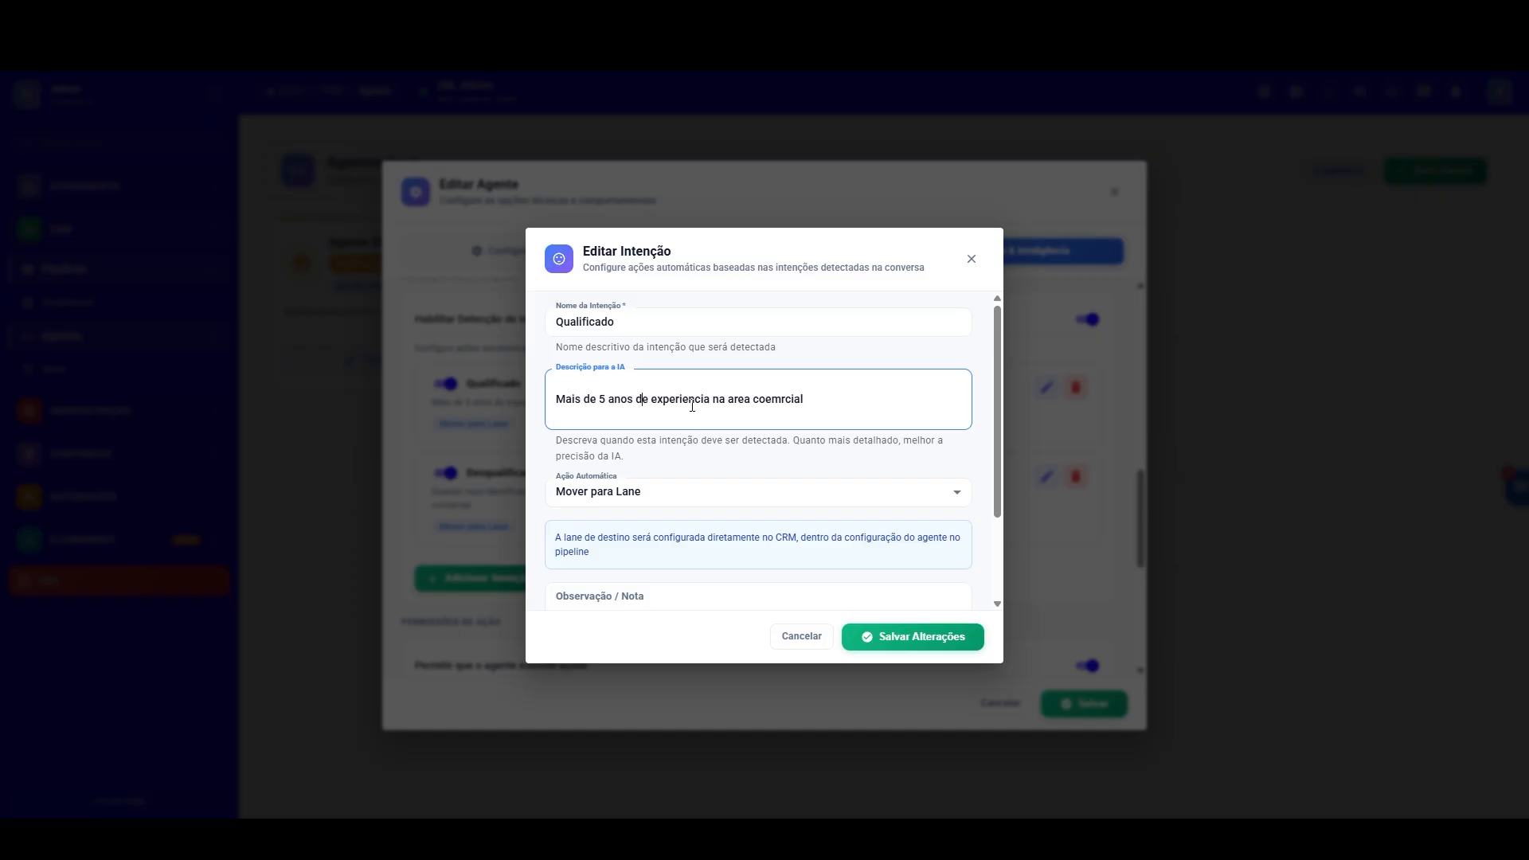
pyautogui.click(800, 636)
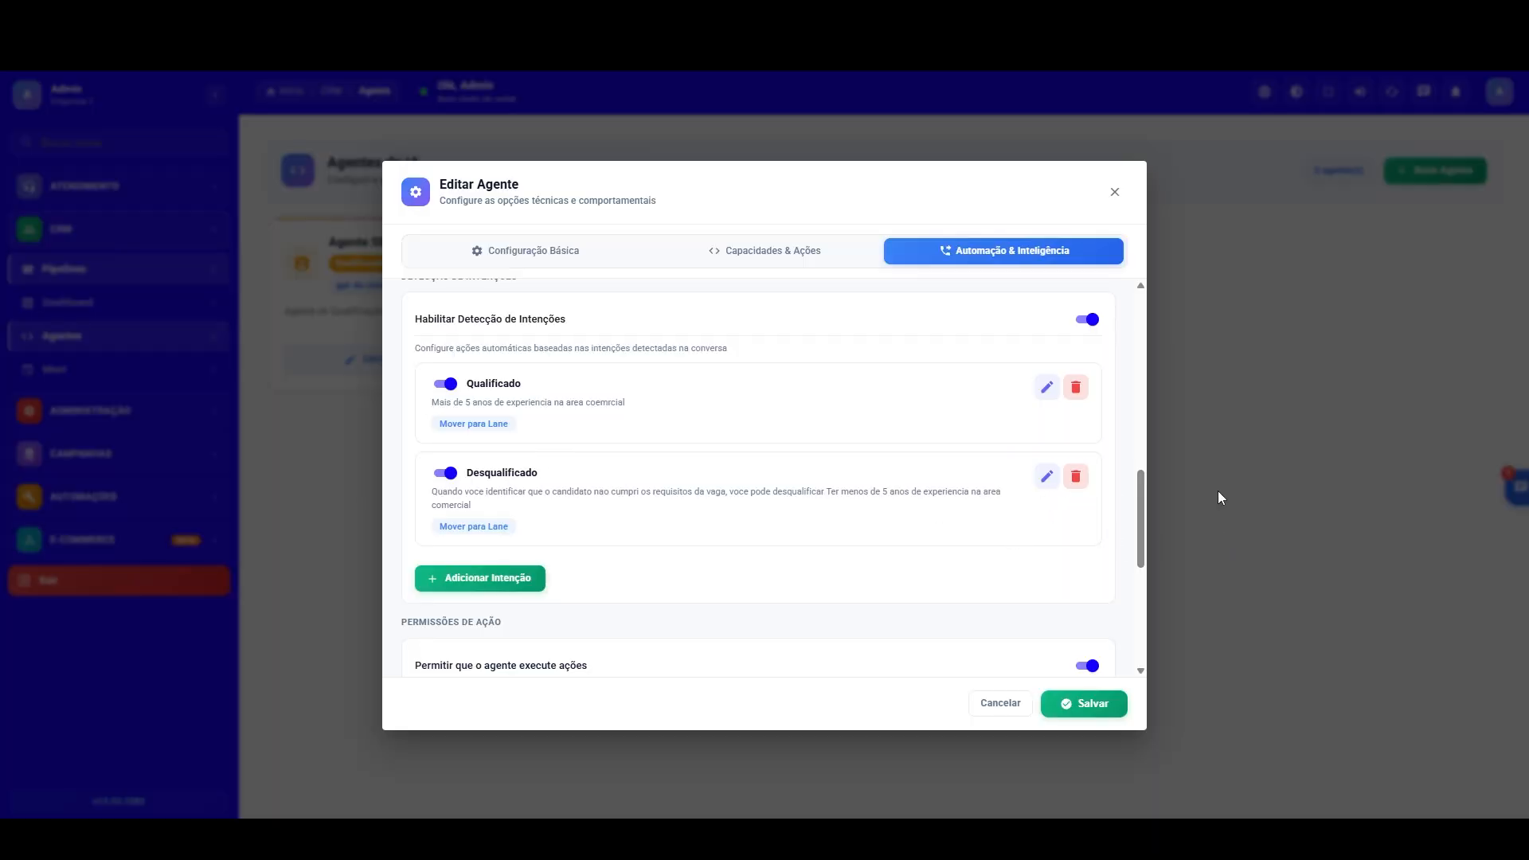
pyautogui.click(1270, 468)
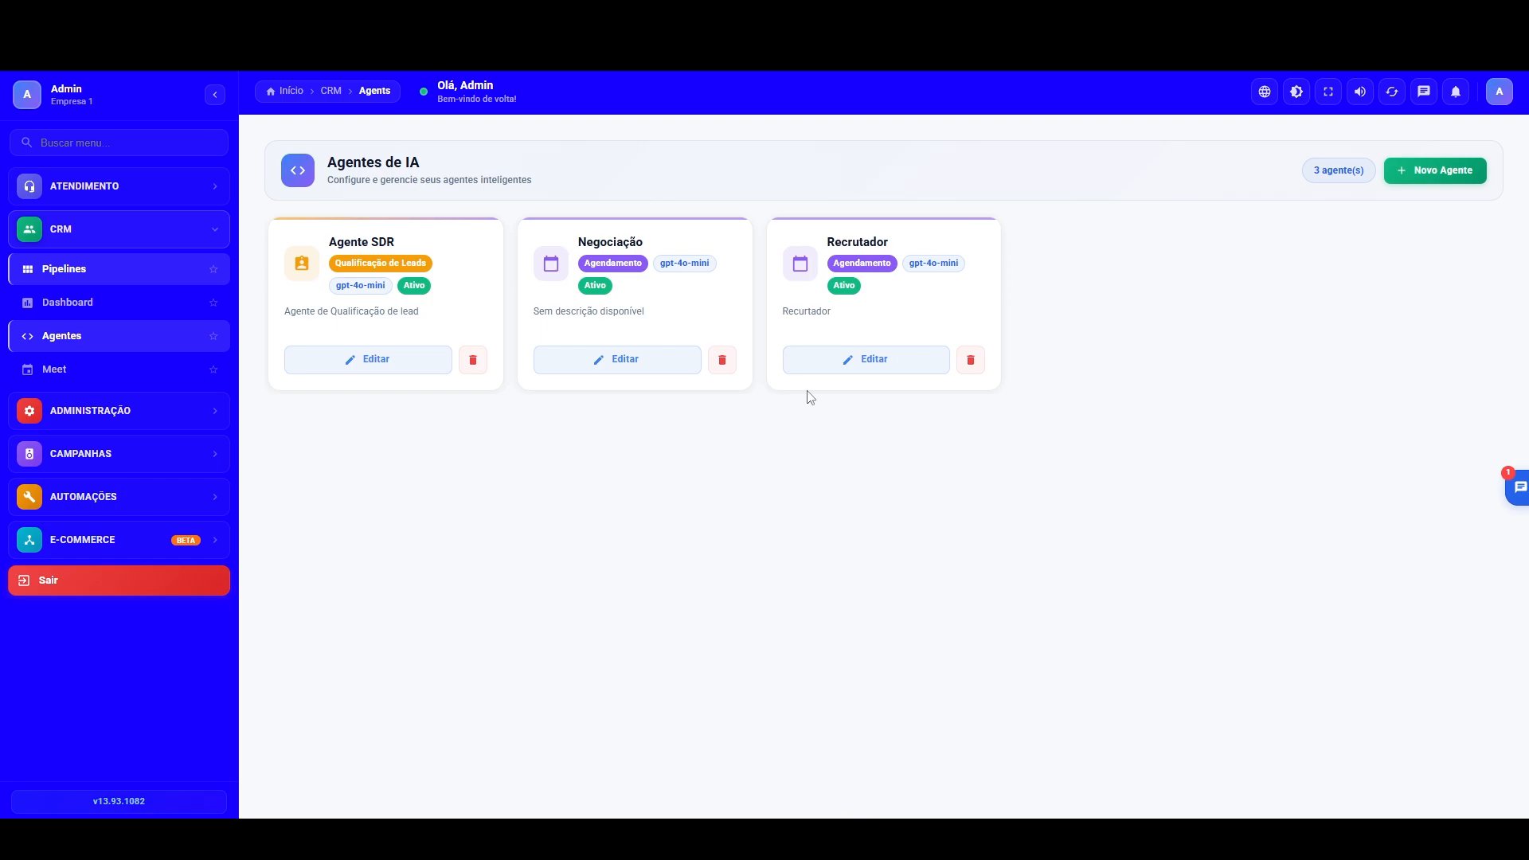
# Step: Return to the Selecao pipeline board to review its stages and the disqualified opportunity
pyautogui.click(80, 304)
pyautogui.click(82, 273)
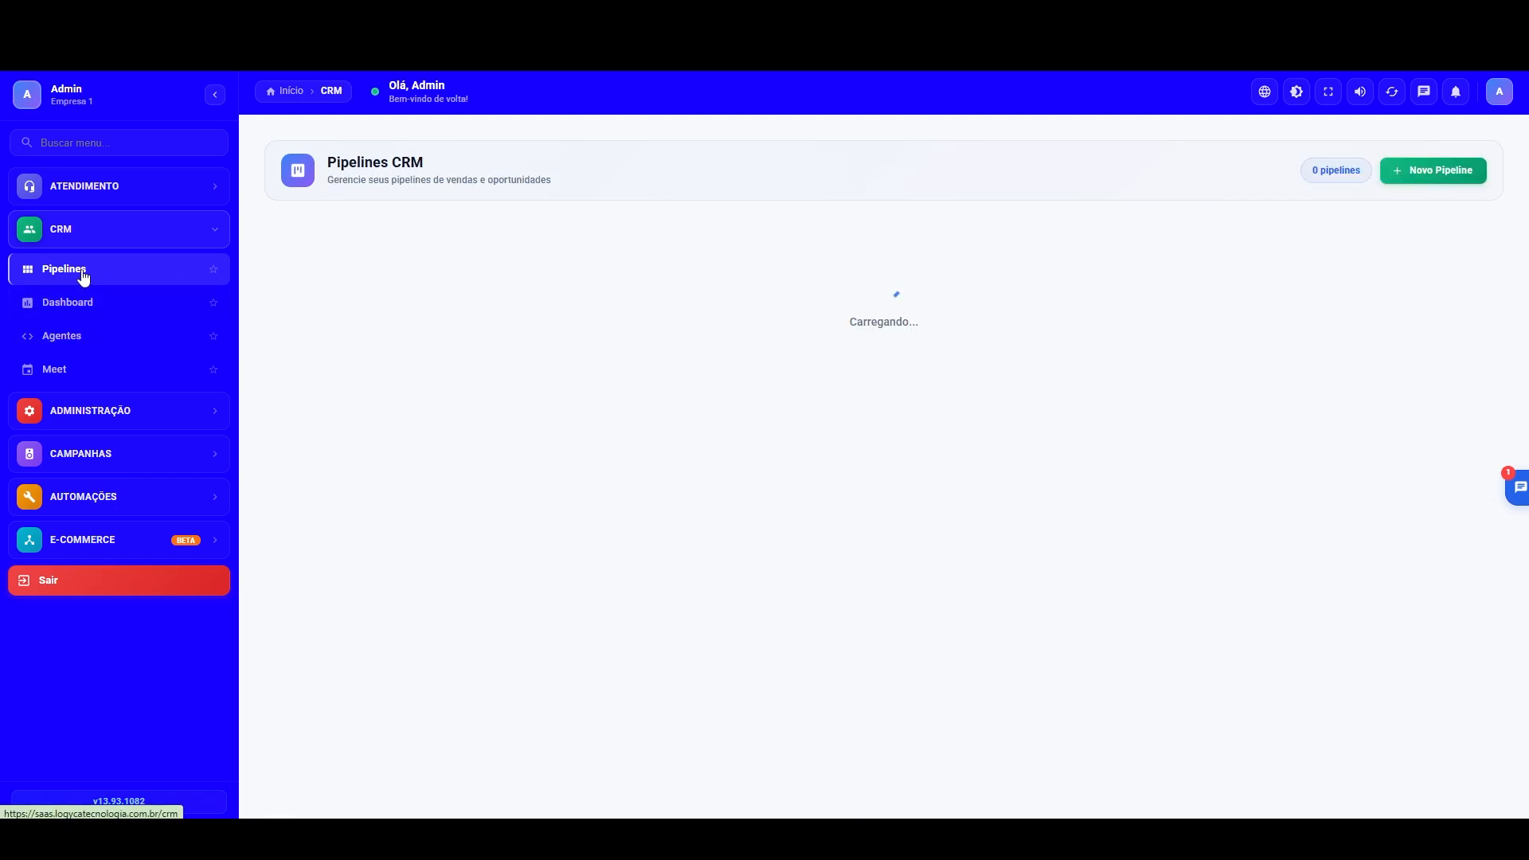
pyautogui.click(1204, 297)
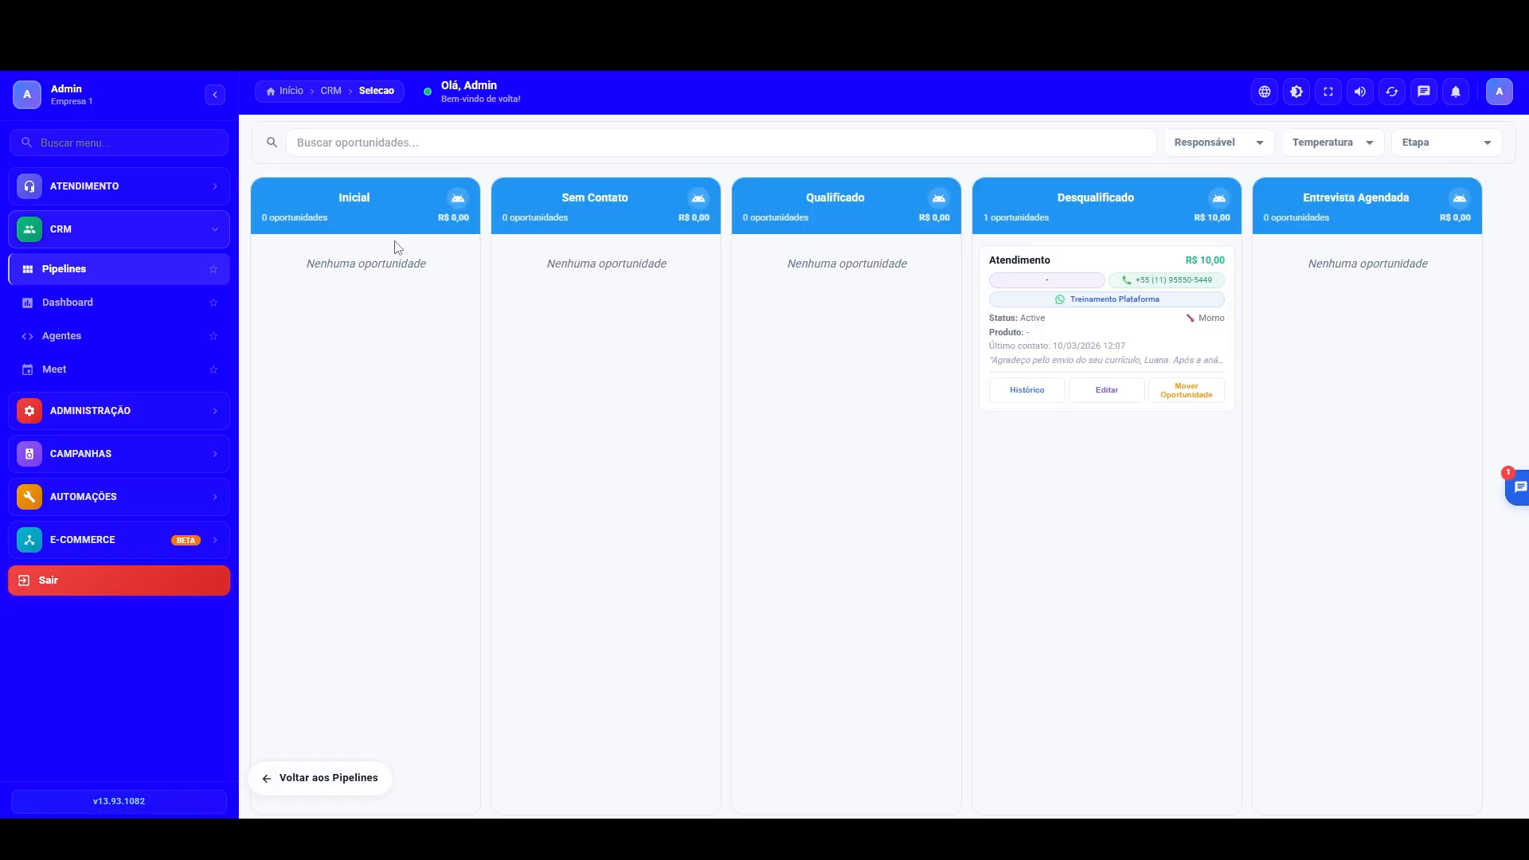